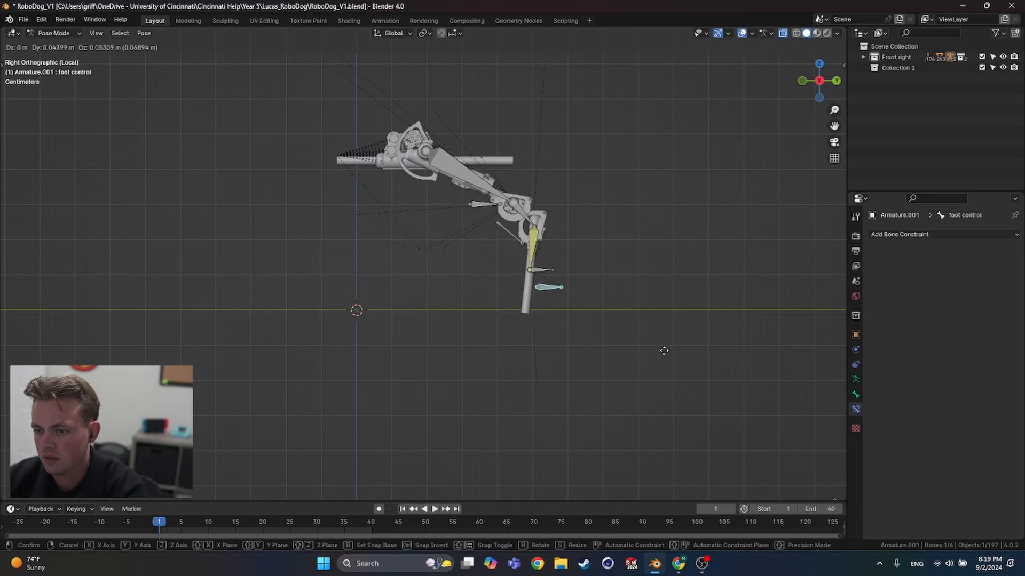
Step: Place the foot control bone at its new position and leave the armature in Object Mode
click(629, 303)
key(ctrl+Tab)
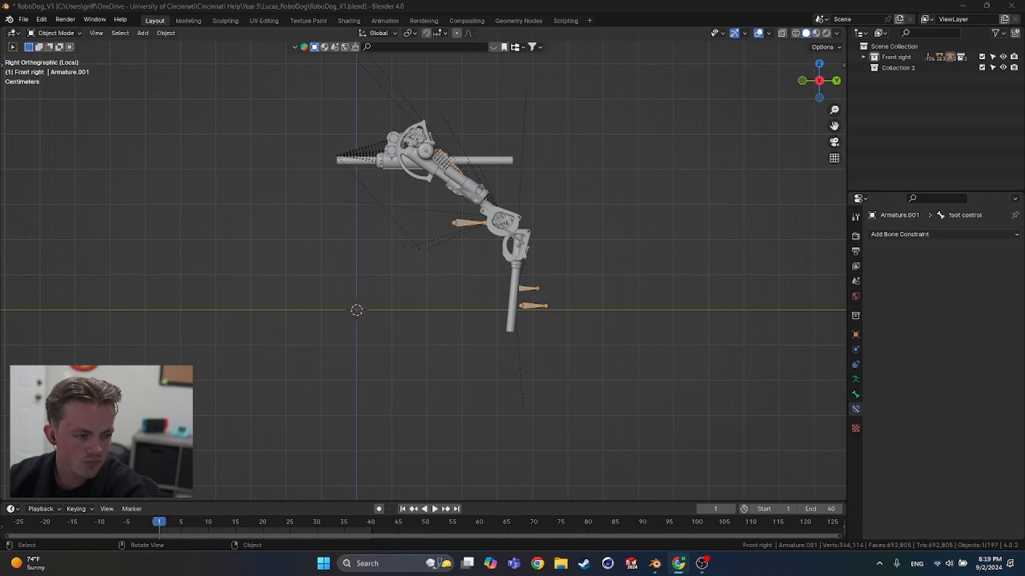
mouse_move(387, 338)
middle_down()
mouse_move(552, 359)
mouse_move(616, 295)
mouse_move(400, 329)
middle_up()
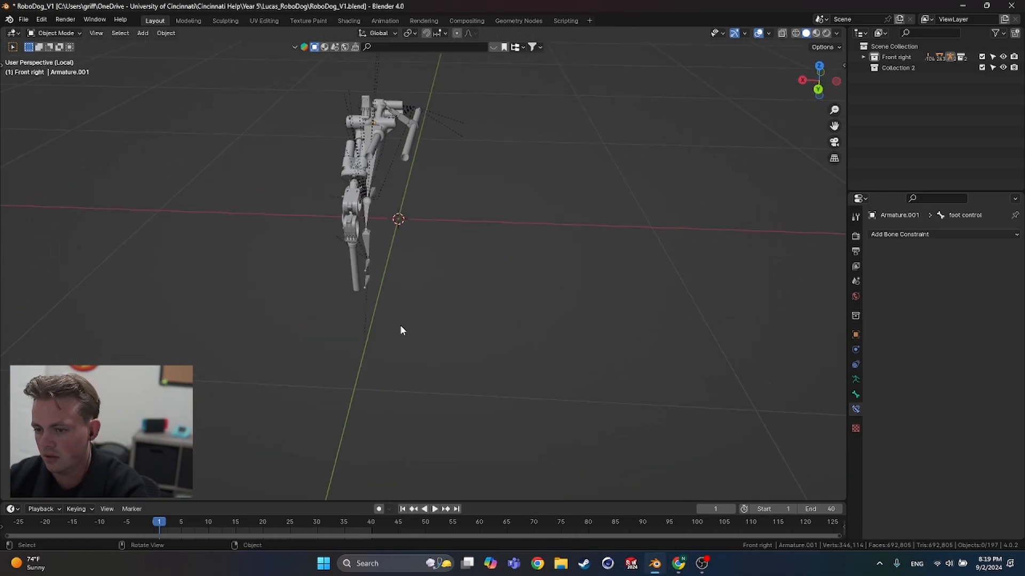
key(ctrl+Tab)
scroll(462, 272, down, 1)
scroll(444, 270, up, 1)
key(ctrl+Tab)
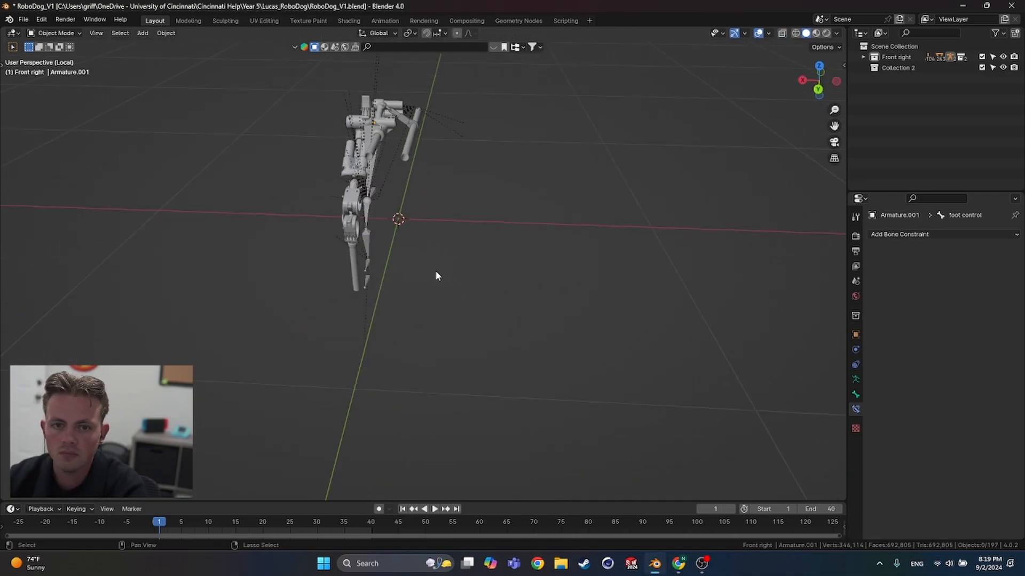
scroll(425, 265, down, 1)
middle_drag(425, 269, 360, 235)
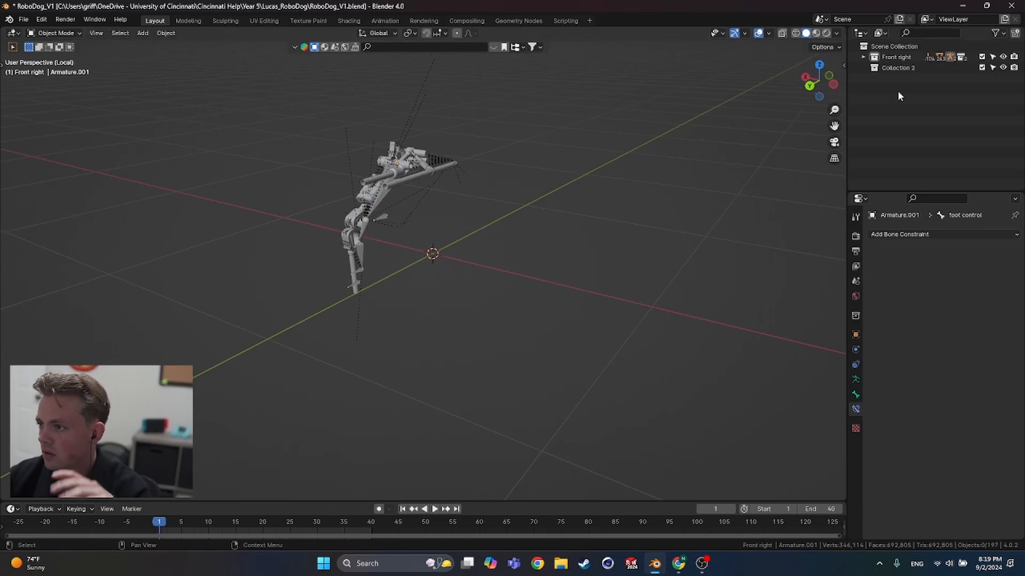
Step: Expand the Front right collection and select the Armature.001 object
click(896, 57)
click(864, 57)
click(920, 78)
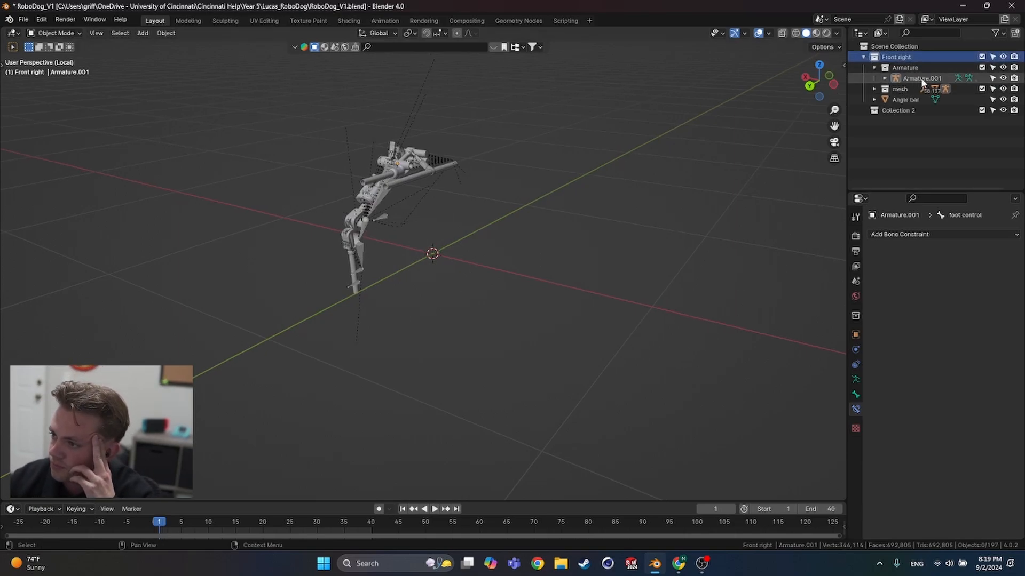
Step: Examine the leg rig and its armature bones from several angles
middle_drag(491, 299, 437, 303)
scroll(451, 263, up, 5)
shift+middle_drag(422, 190, 469, 403)
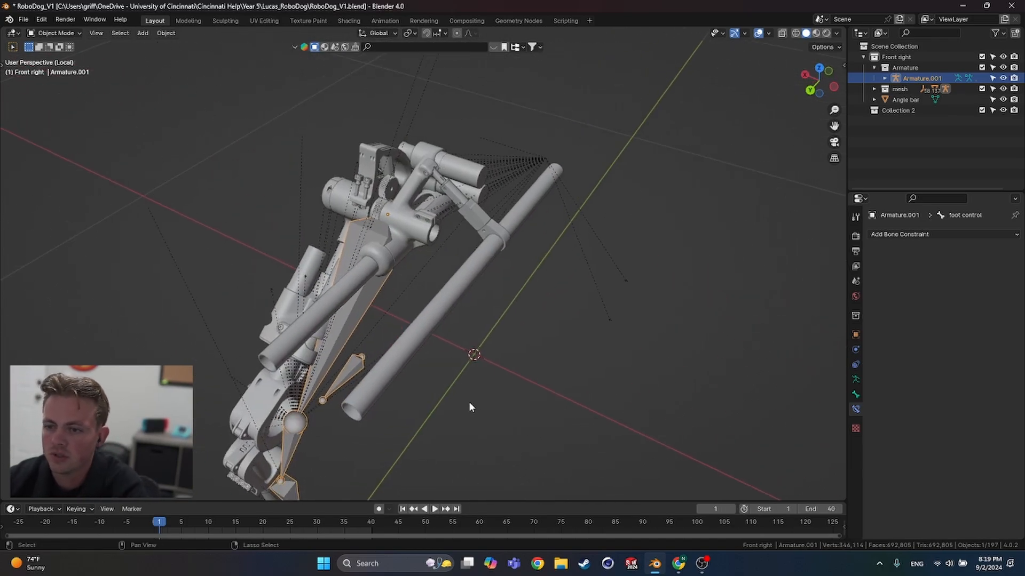
middle_drag(448, 257, 422, 230)
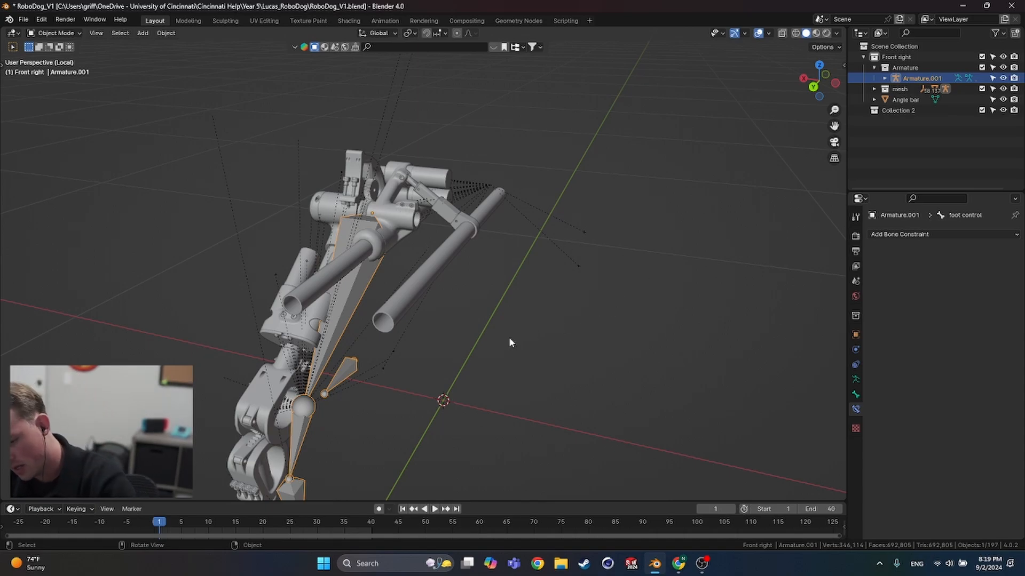
scroll(453, 348, down, 4)
shift+middle_drag(447, 341, 432, 295)
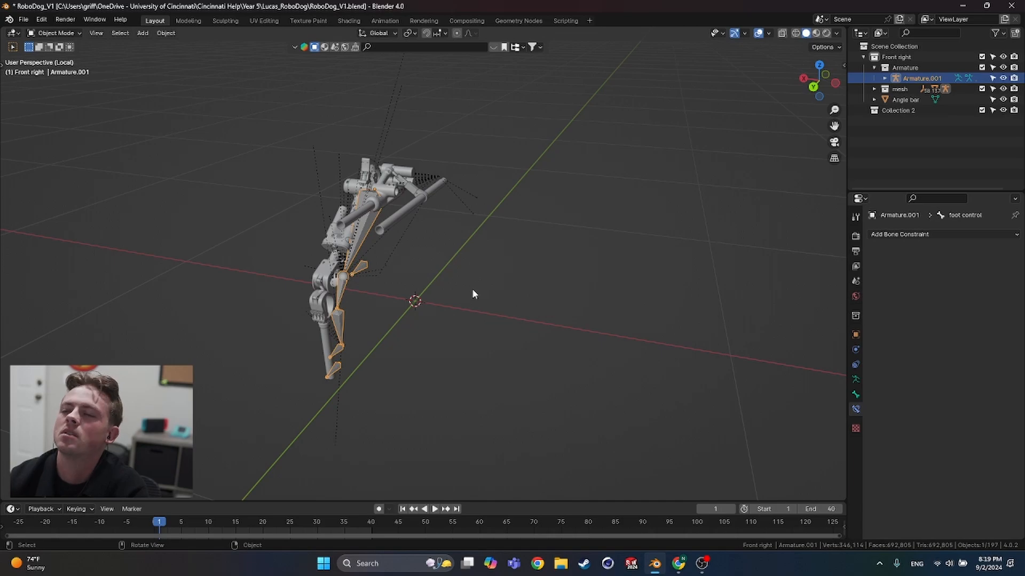
click(495, 281)
middle_drag(495, 280, 422, 292)
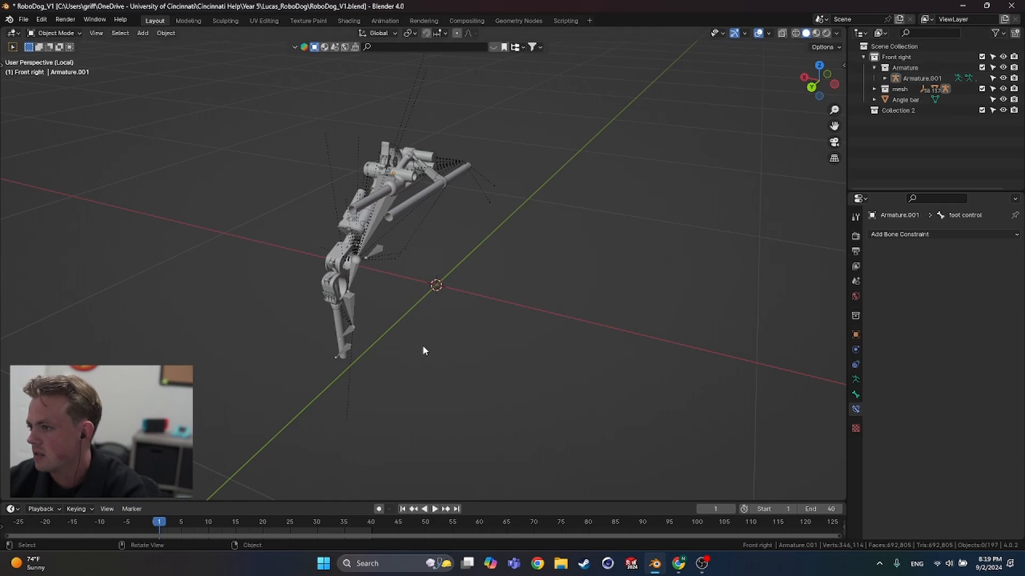
shift+middle_drag(422, 345, 525, 292)
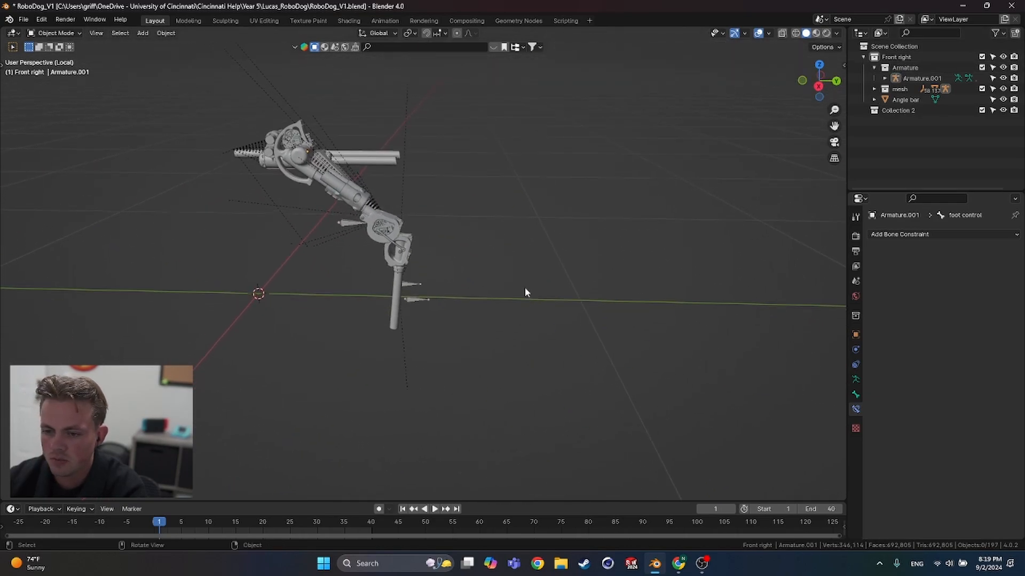
Step: Put the leg armature in Pose Mode and insert a Location keyframe for the foot control bone at frame 1
click(412, 299)
key(Tab)
key(Tab)
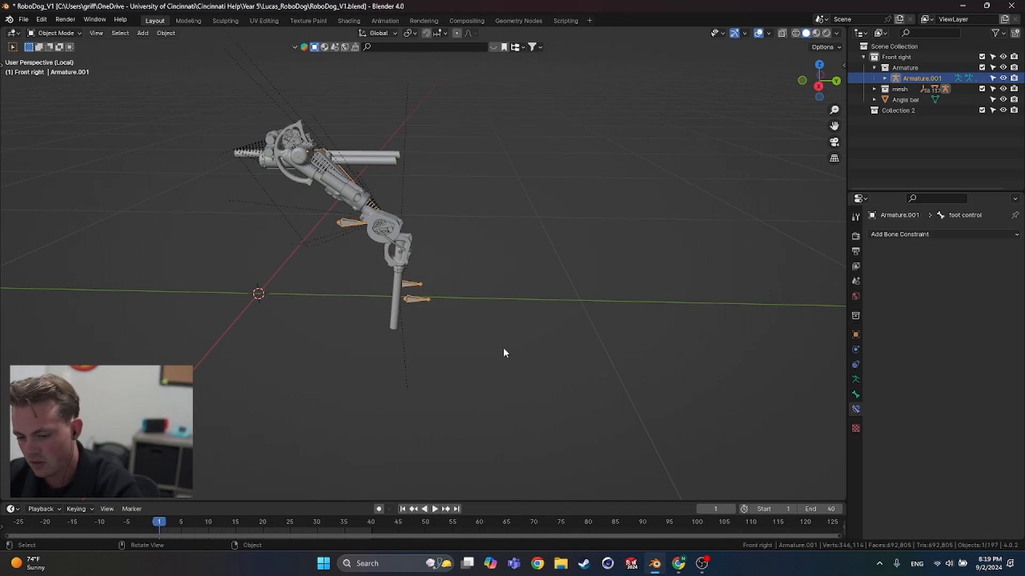
key(ctrl+Tab)
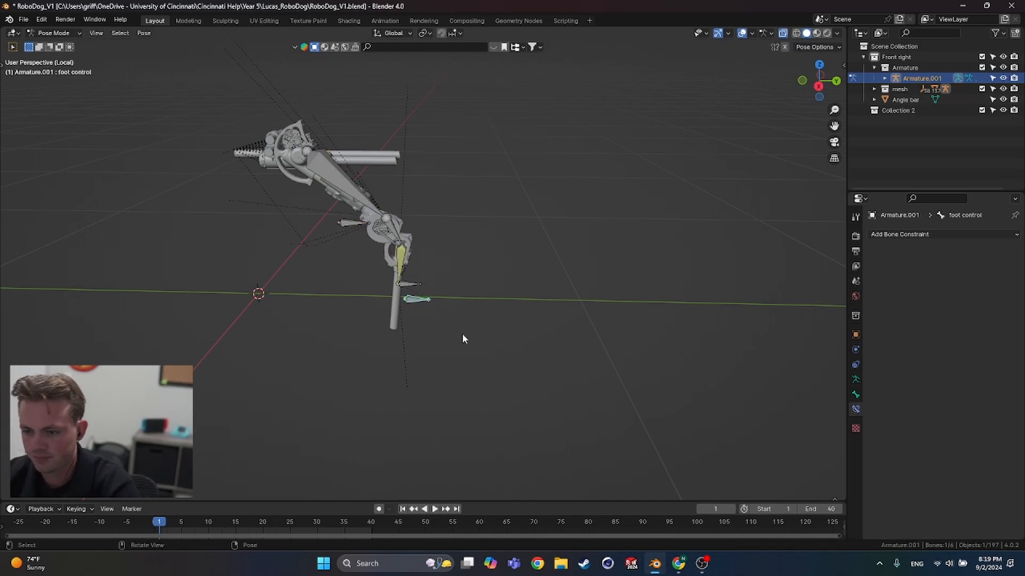
key(KP_3)
shift+middle_drag(460, 341, 490, 326)
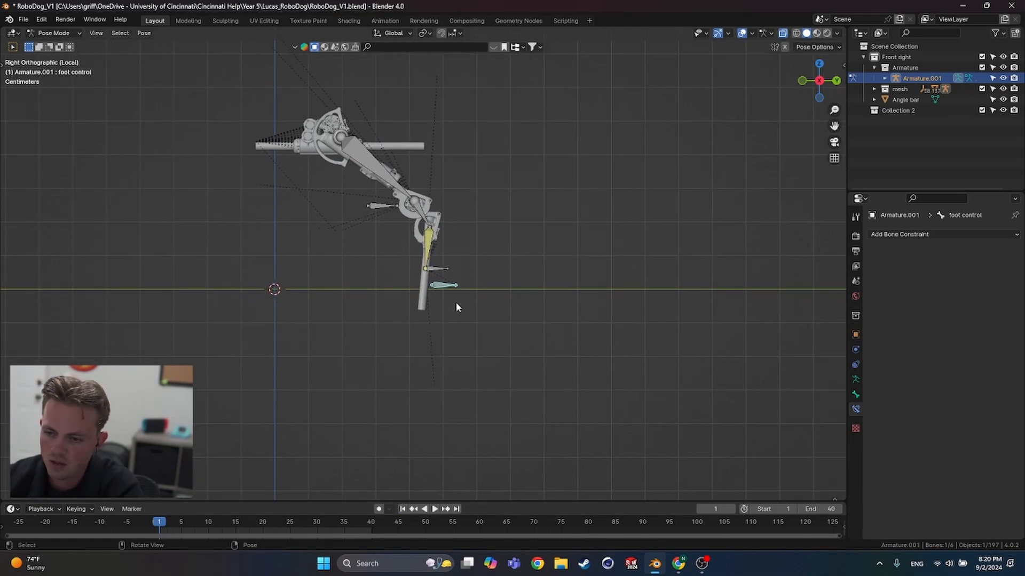
key(i)
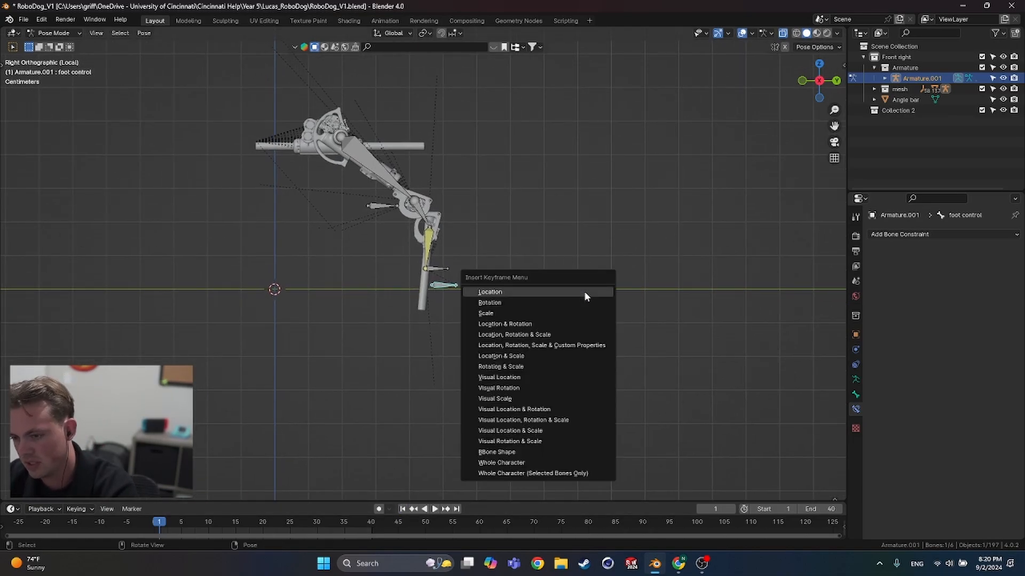
click(558, 294)
Step: At frame 20, move the foot control bone along the ground to near the world origin and insert a Location keyframe
drag(159, 523, 262, 523)
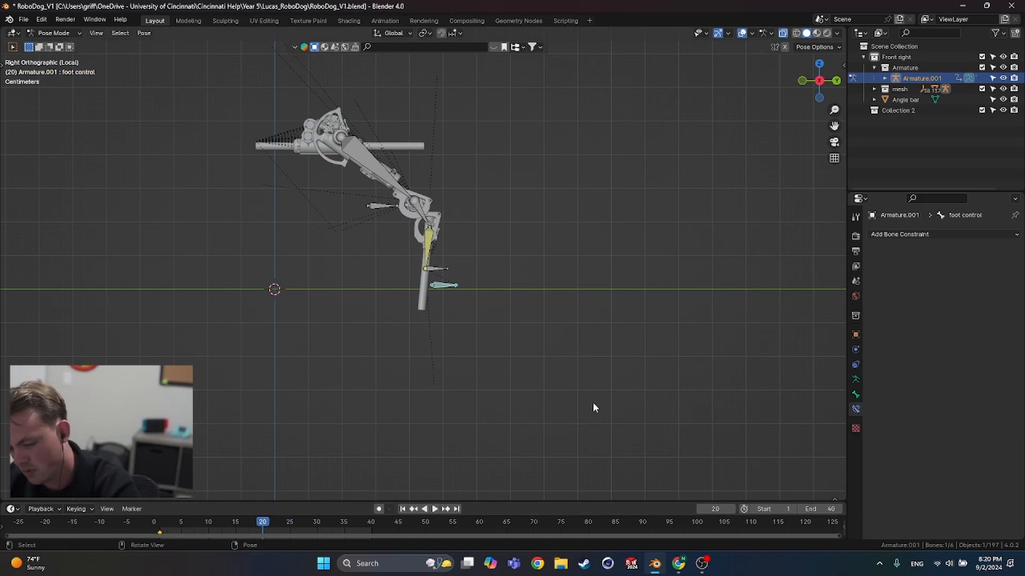
key(g)
click(434, 402)
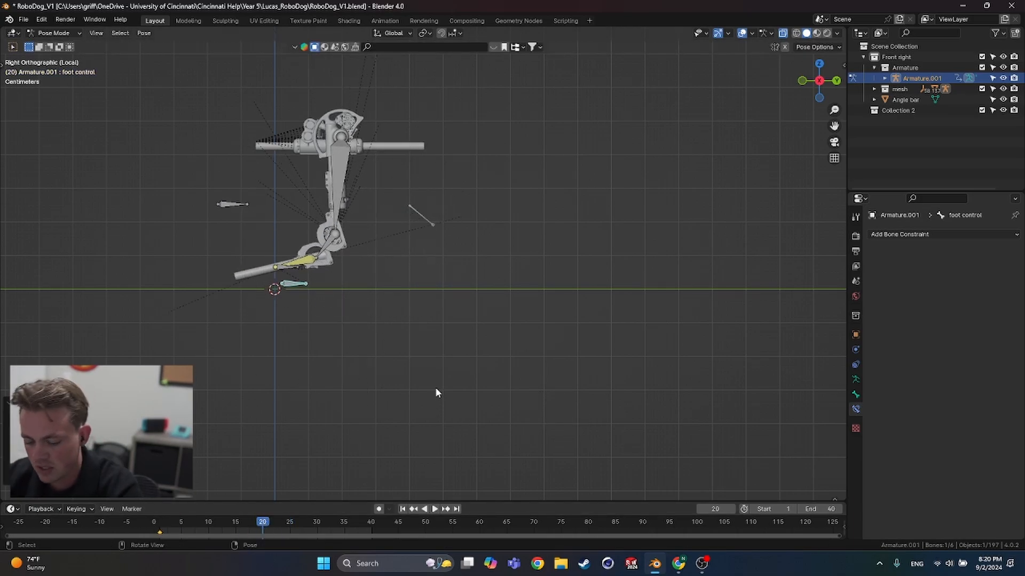
key(i)
click(367, 363)
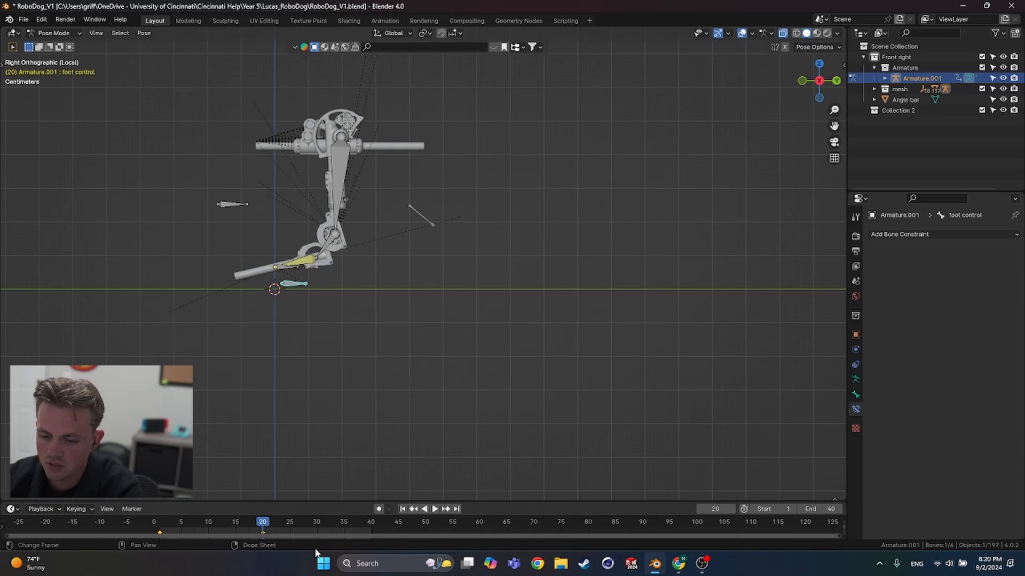
Step: Play the motion up to frame 40 and copy the foot control's frame 1 keyframe to frame 40
key(space)
key(space)
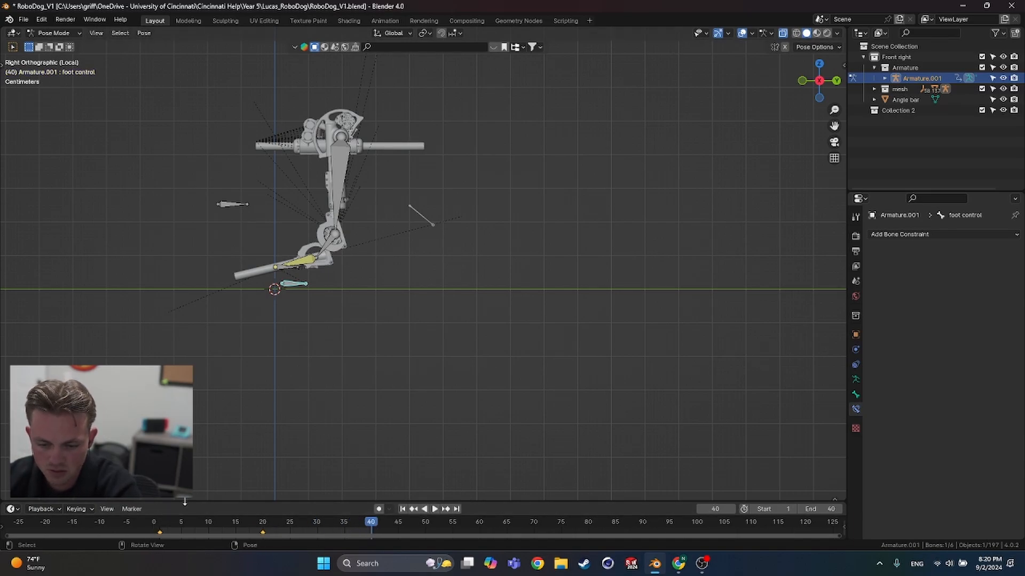
drag(161, 503, 162, 468)
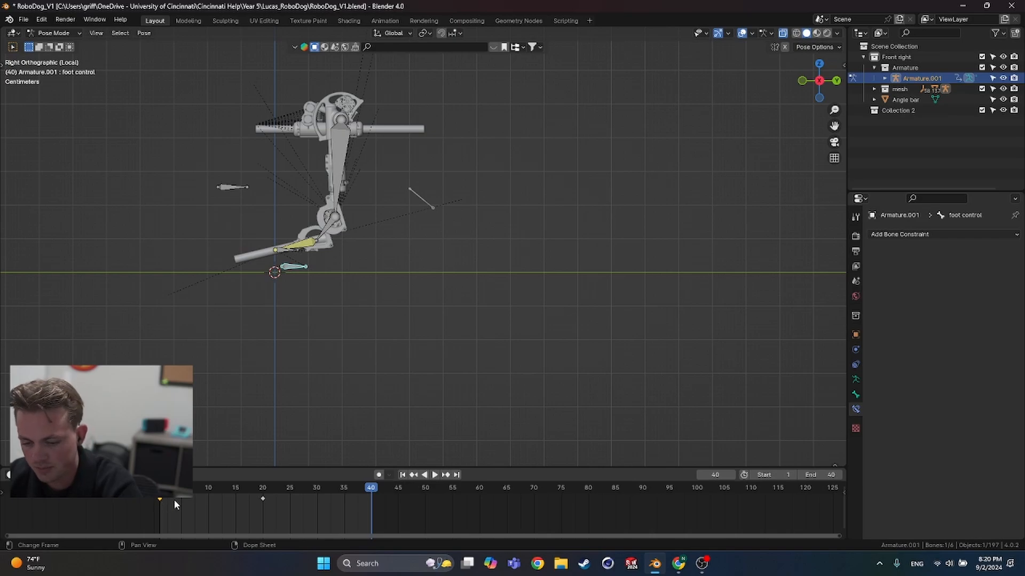
click(174, 499)
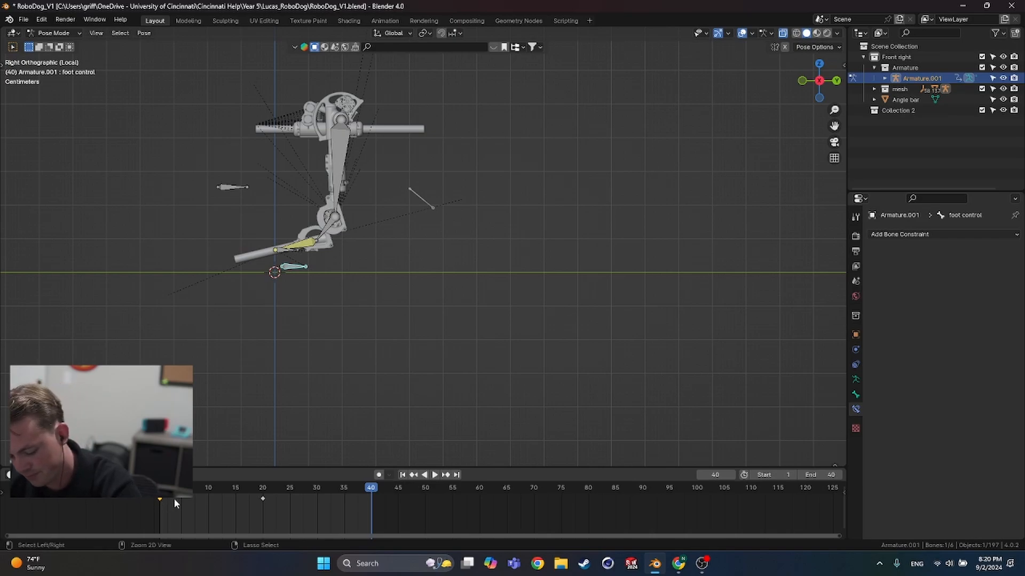
Step: Play and scrub the foot control animation from the start frame to check the leg's stepping motion
click(403, 475)
key(space)
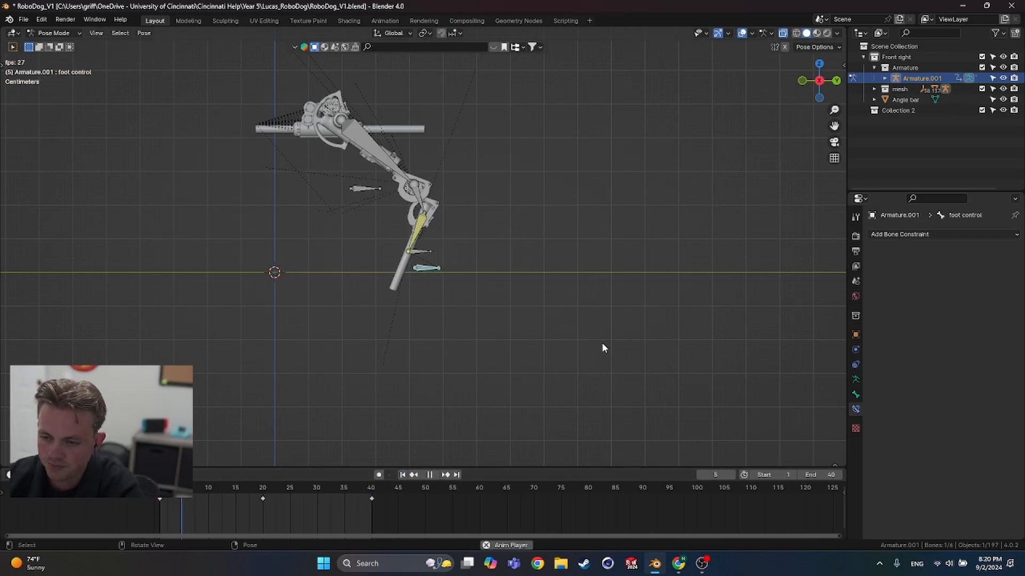
key(Escape)
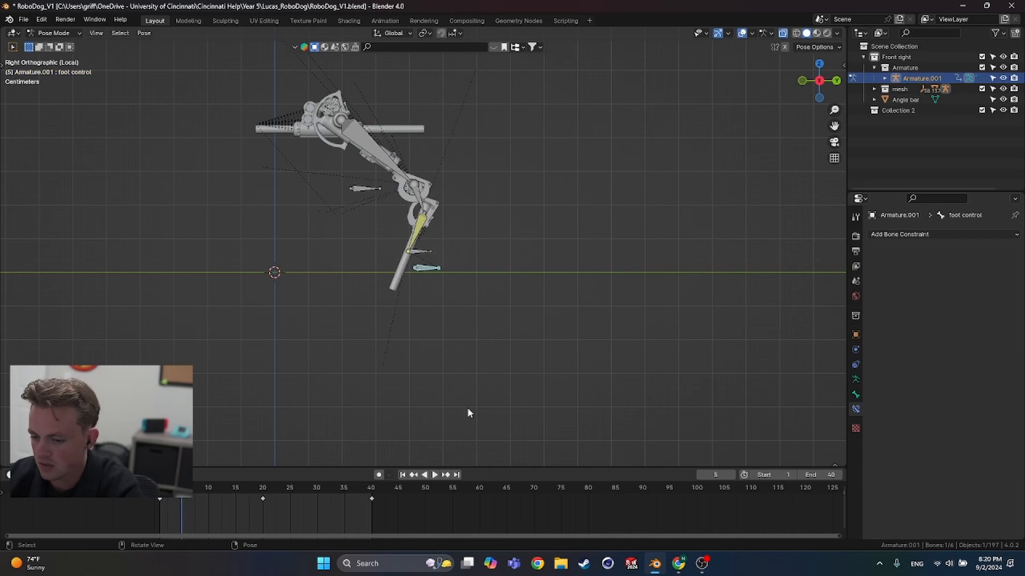
key(space)
click(204, 491)
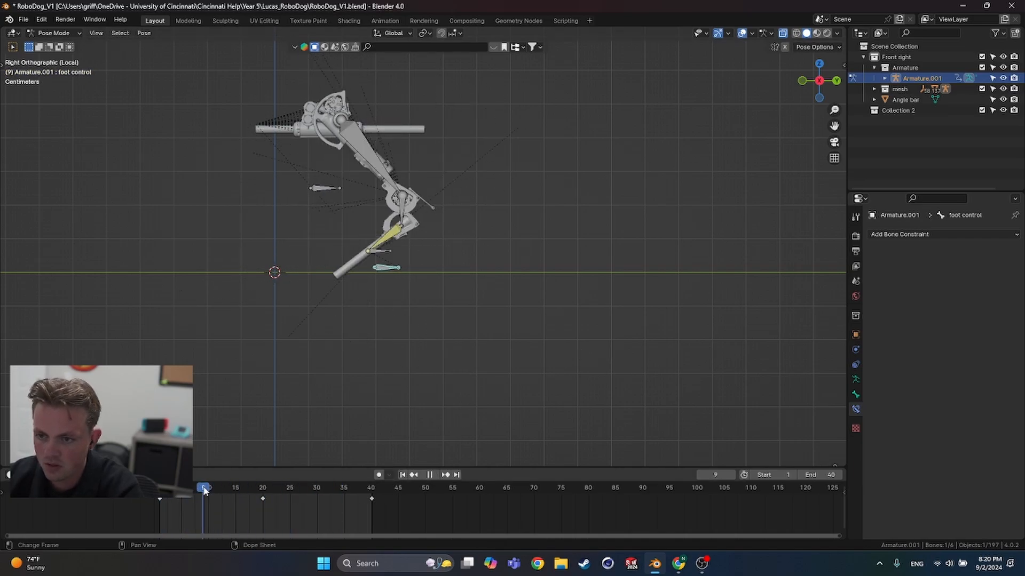
drag(204, 491, 267, 492)
key(space)
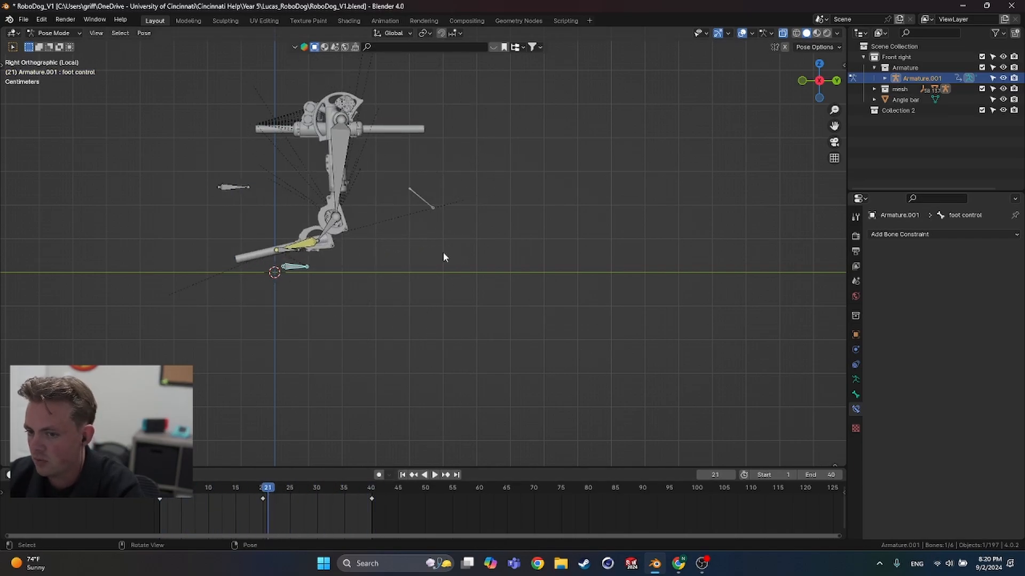
Step: Return to frame 1 and switch the armature to Object Mode with nothing selected
click(402, 475)
middle_drag(604, 240, 443, 267)
key(ctrl+Tab)
key(super)
click(407, 291)
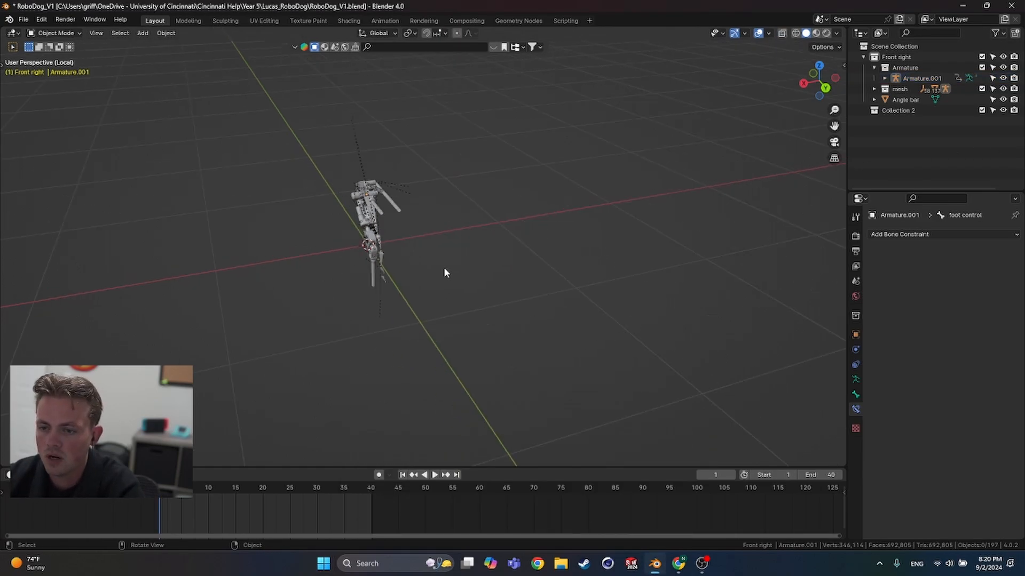
Step: Duplicate the entire leg with its armature and place the copy beside the original along the X axis
key(a)
middle_drag(526, 289, 509, 314)
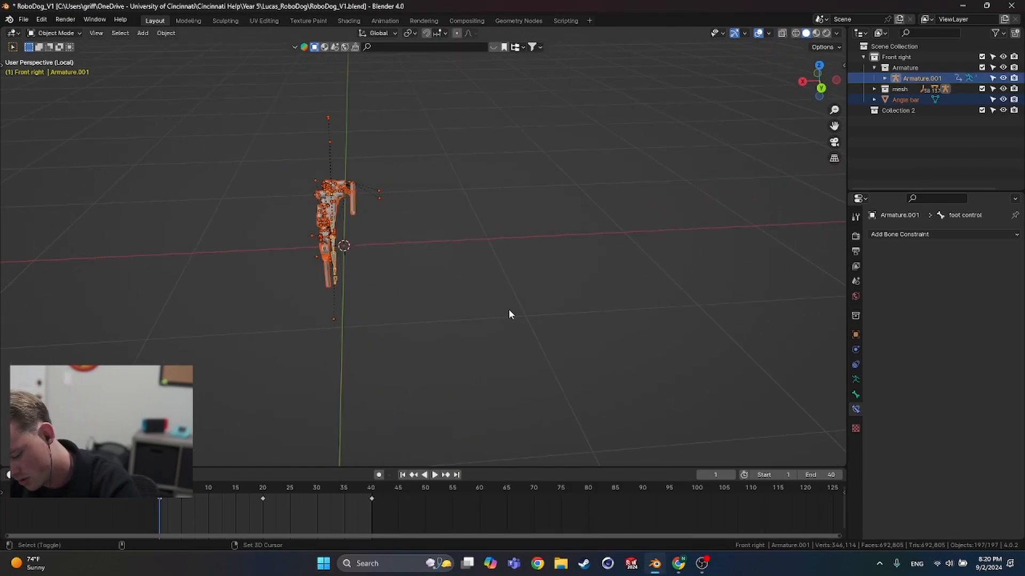
key(shift+d)
key(x)
click(586, 305)
click(514, 315)
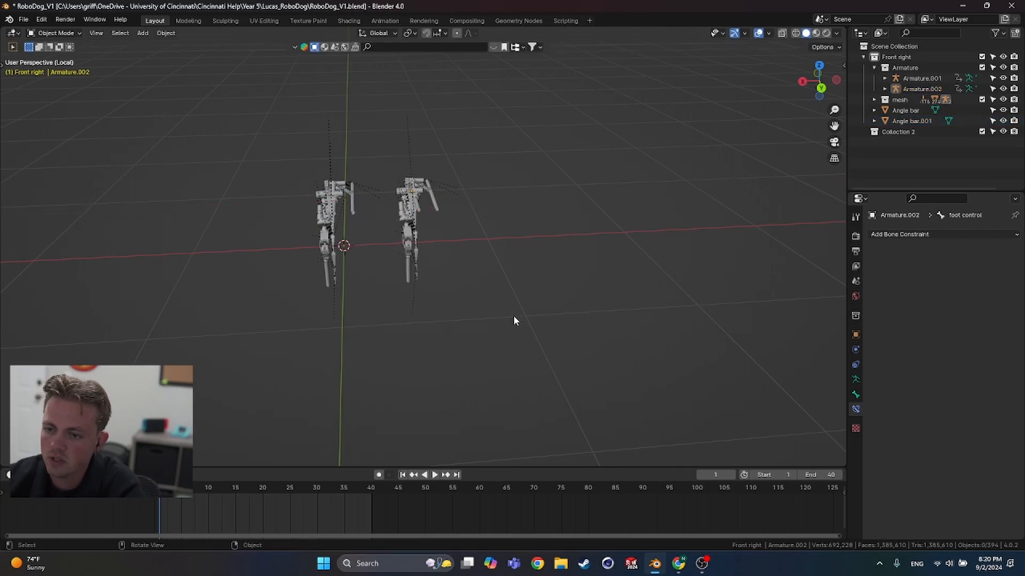
Step: Play the animation to check both legs moving together
middle_drag(514, 315, 485, 324)
key(space)
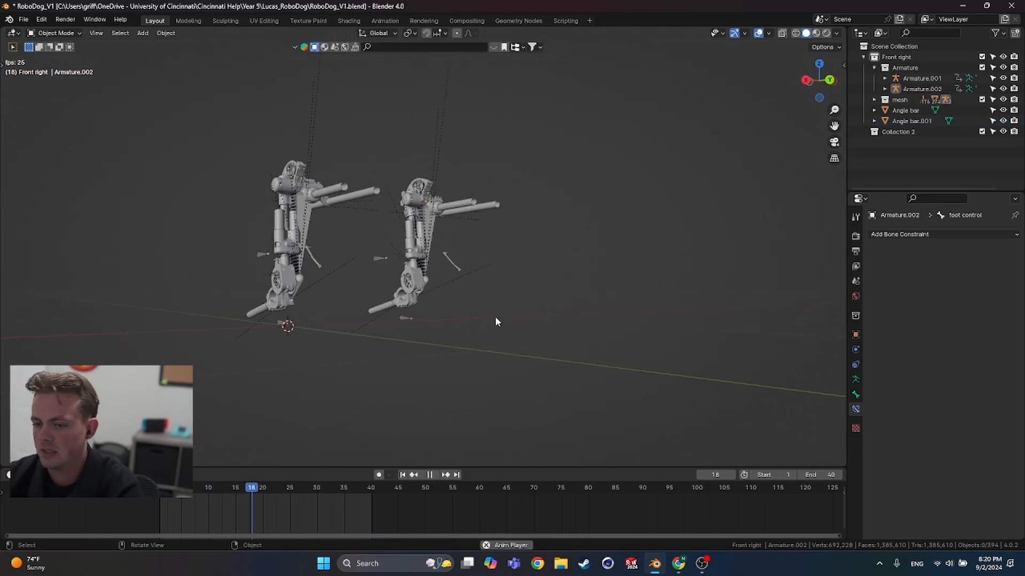
key(space)
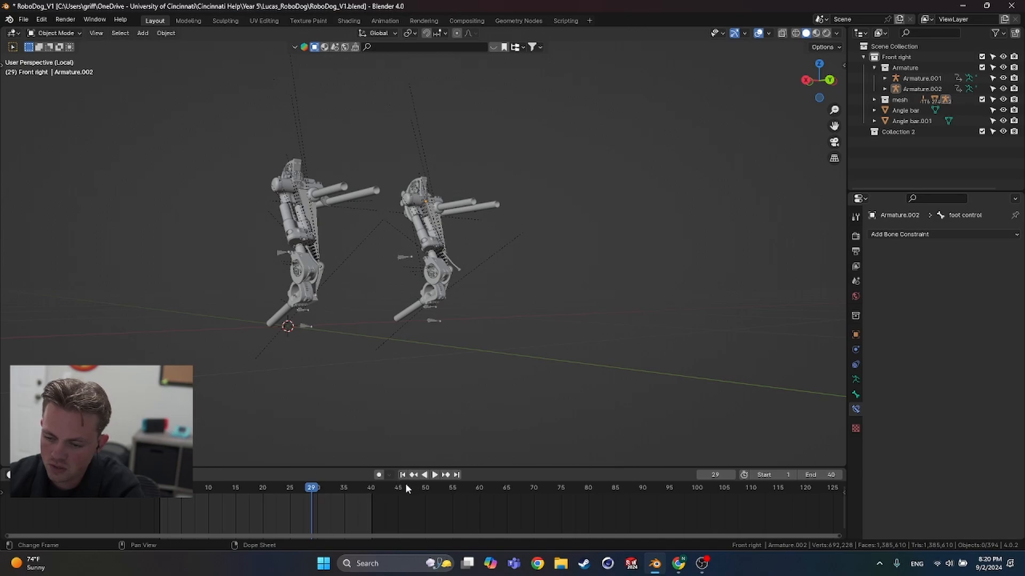
Step: Set the animation's end frame to 80 and go to frame 9
click(833, 475)
text(80)
key(Return)
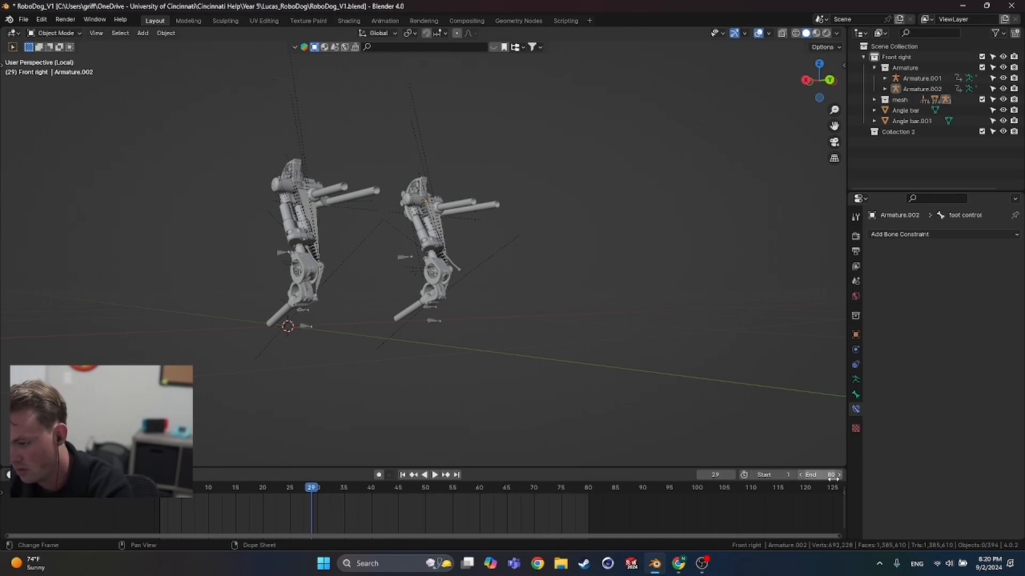
click(203, 488)
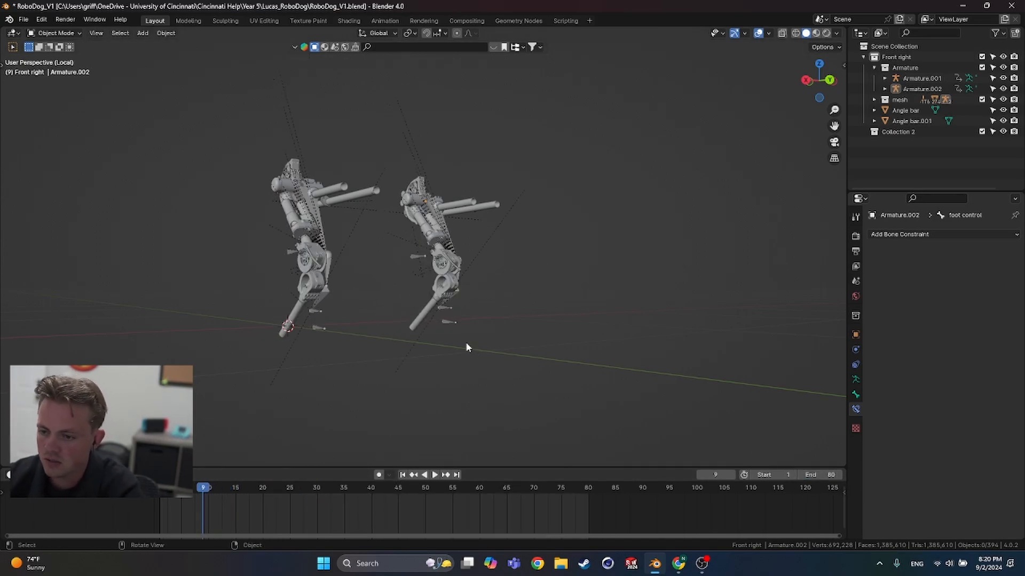
Step: Put Armature.002 in Pose Mode and shift its foot control keyframes to frames 20, 39 and 59
click(450, 320)
key(ctrl+Tab)
key(ctrl+Tab)
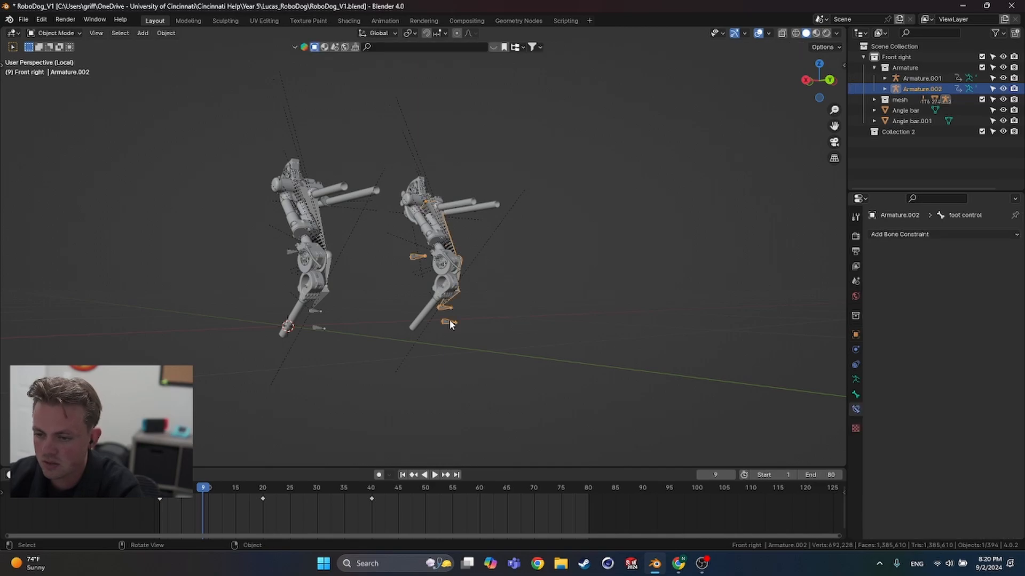
key(ctrl+Tab)
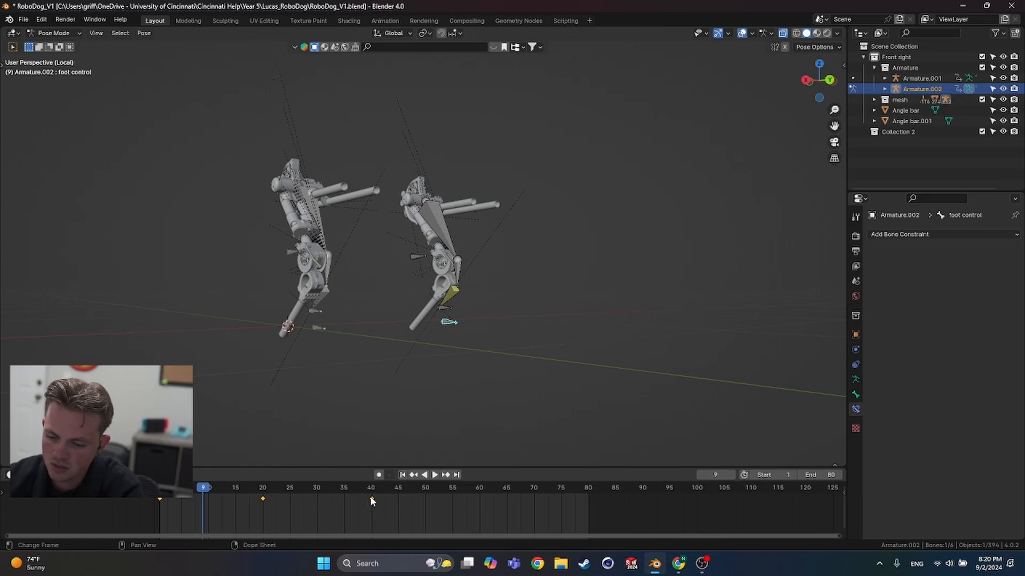
key(g)
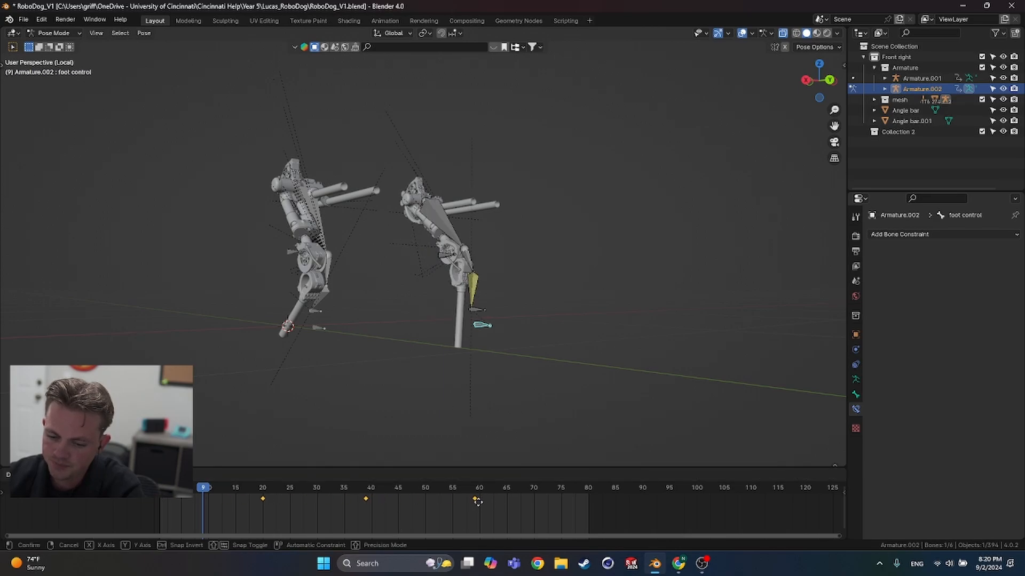
click(478, 502)
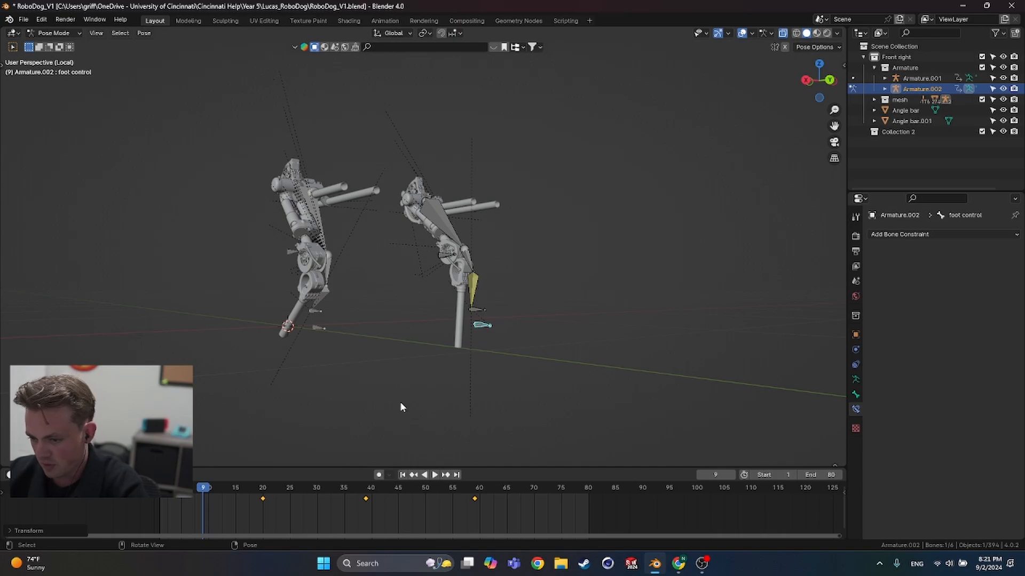
Step: Return to Object Mode and play the animation in the right orthographic view to check the offset between the two legs
key(alt+a)
key(ctrl+Tab)
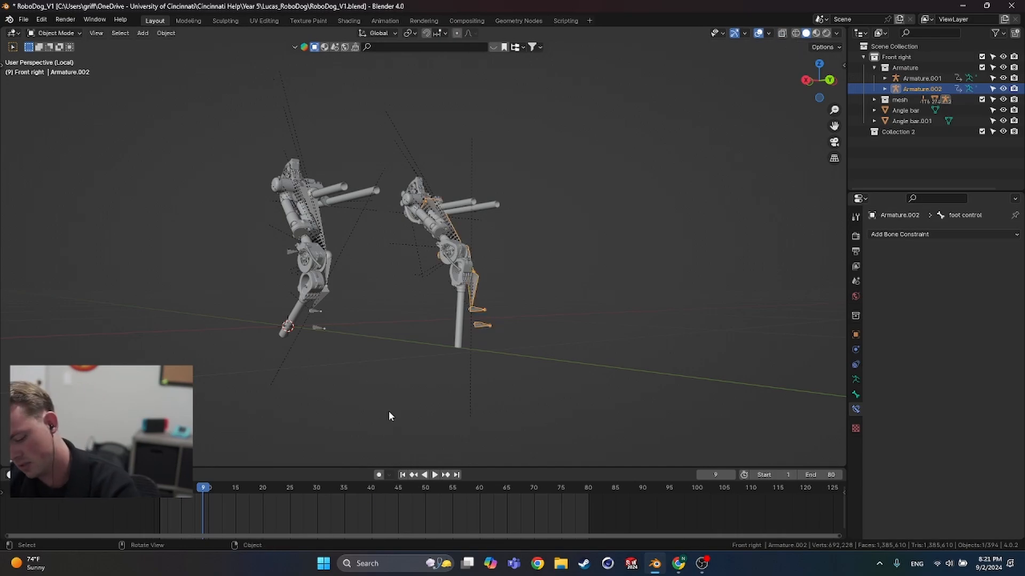
key(KP_3)
click(617, 363)
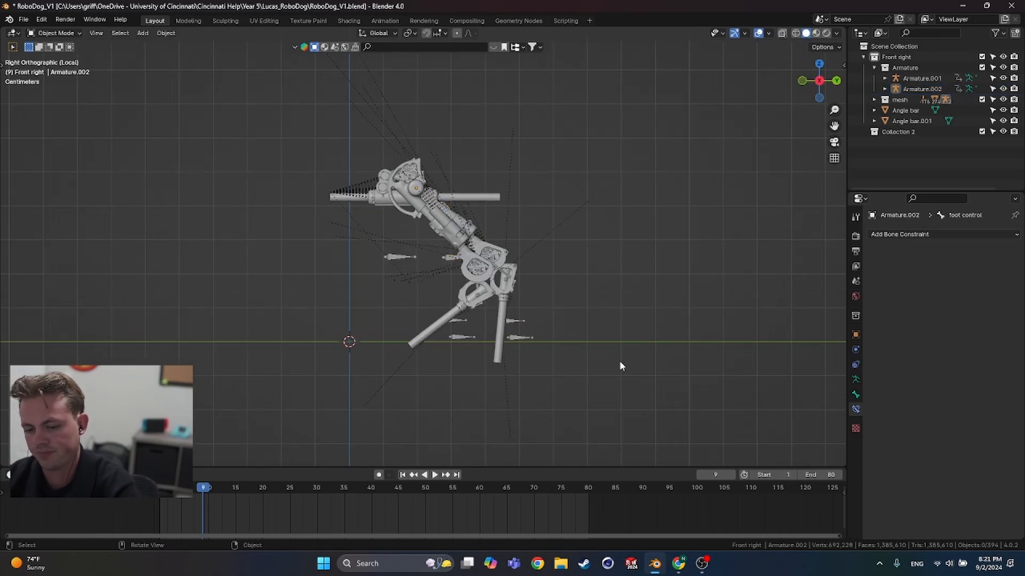
key(space)
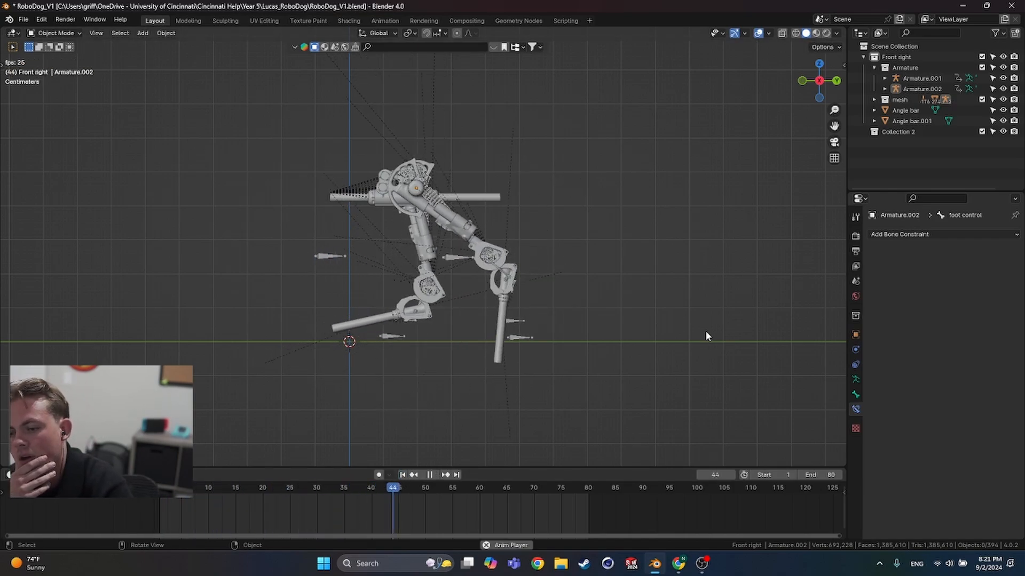
key(space)
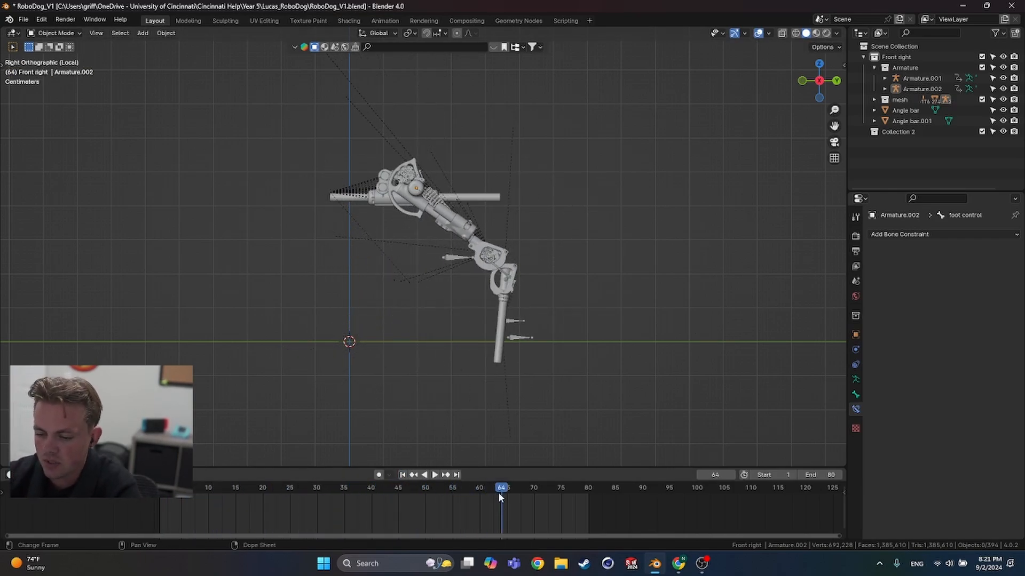
Step: Go to frame 60 and set the animation's end frame to 60
drag(436, 486, 479, 487)
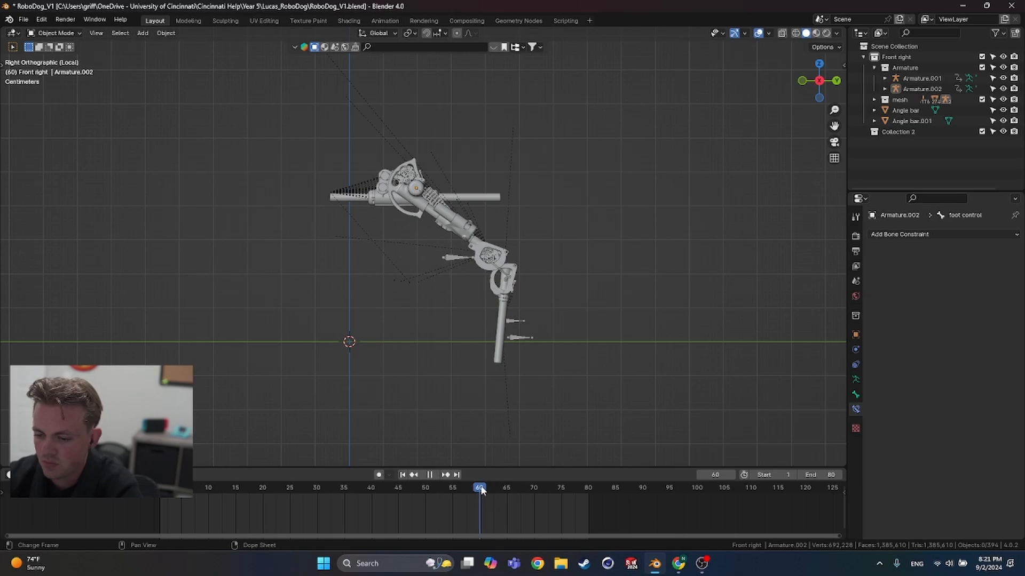
click(805, 475)
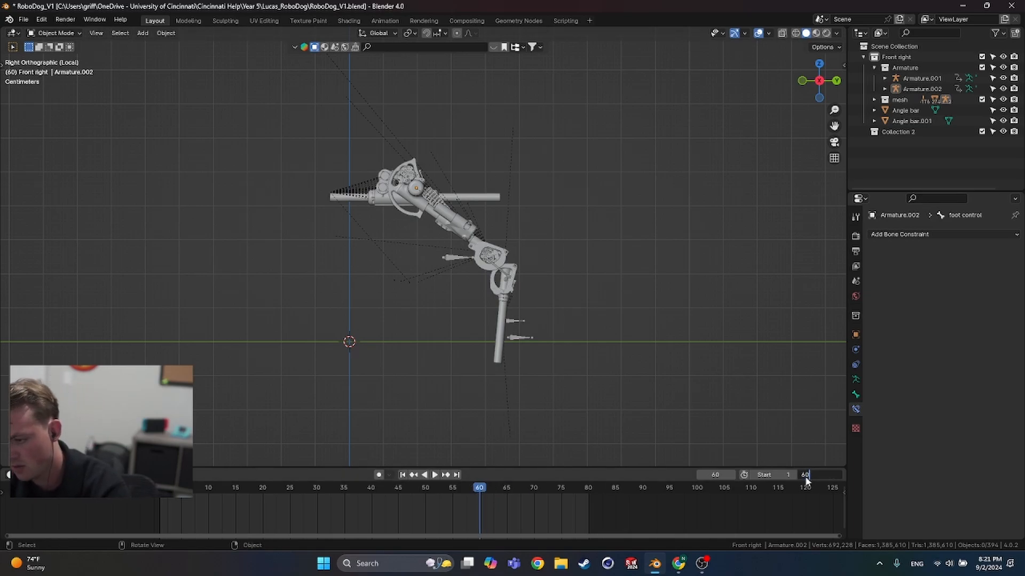
key(Return)
Step: Play the shortened animation loop and check the two alternating legs from the side and in perspective
key(space)
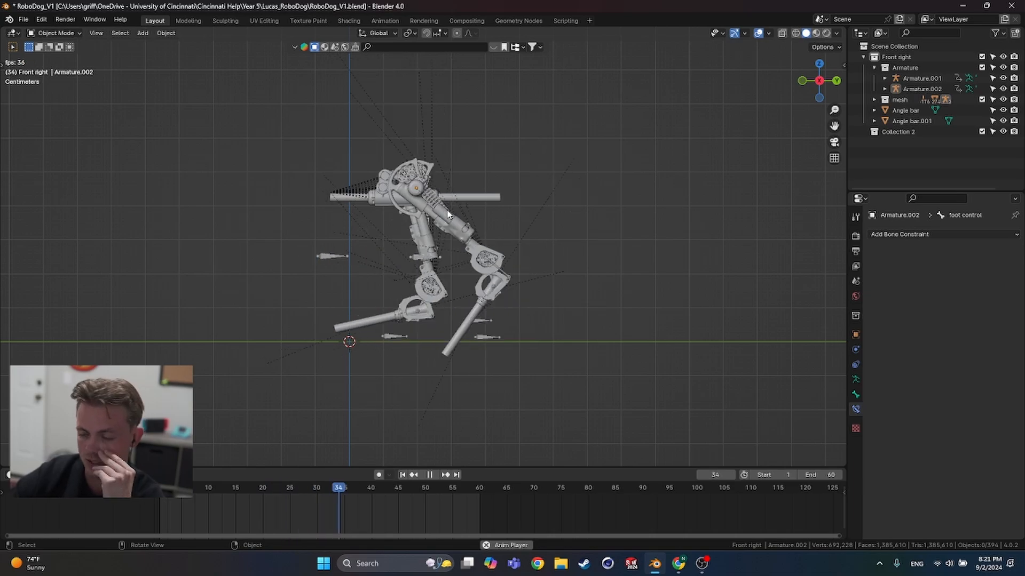
middle_drag(531, 295, 383, 330)
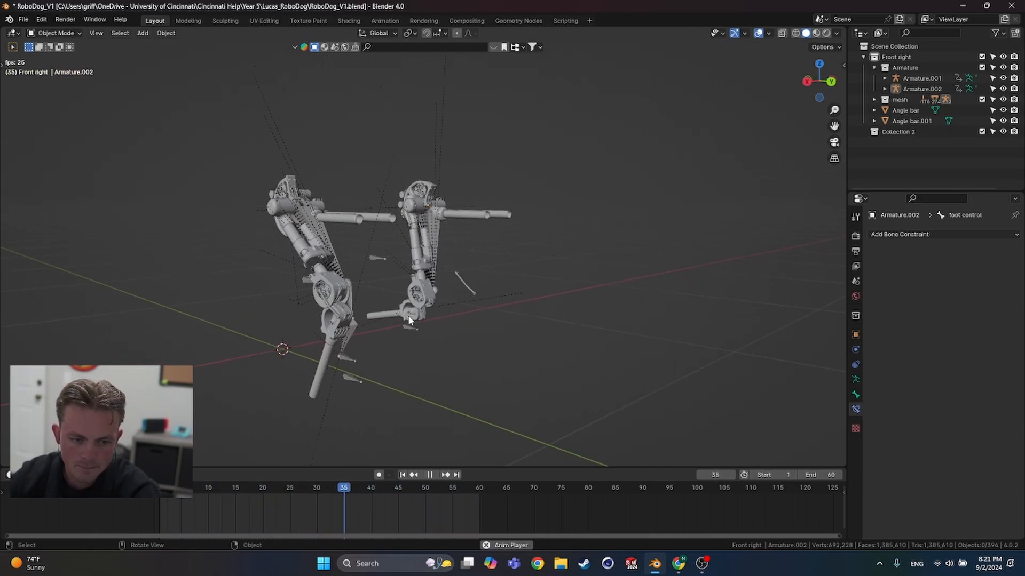
mouse_move(414, 331)
middle_down()
mouse_move(418, 311)
mouse_move(419, 330)
middle_up()
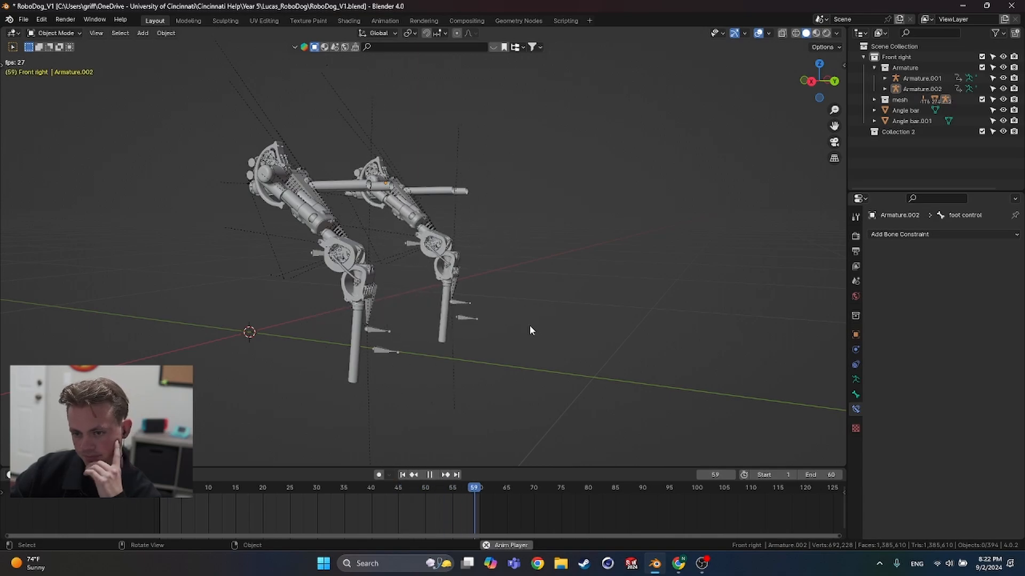
key(space)
key(space)
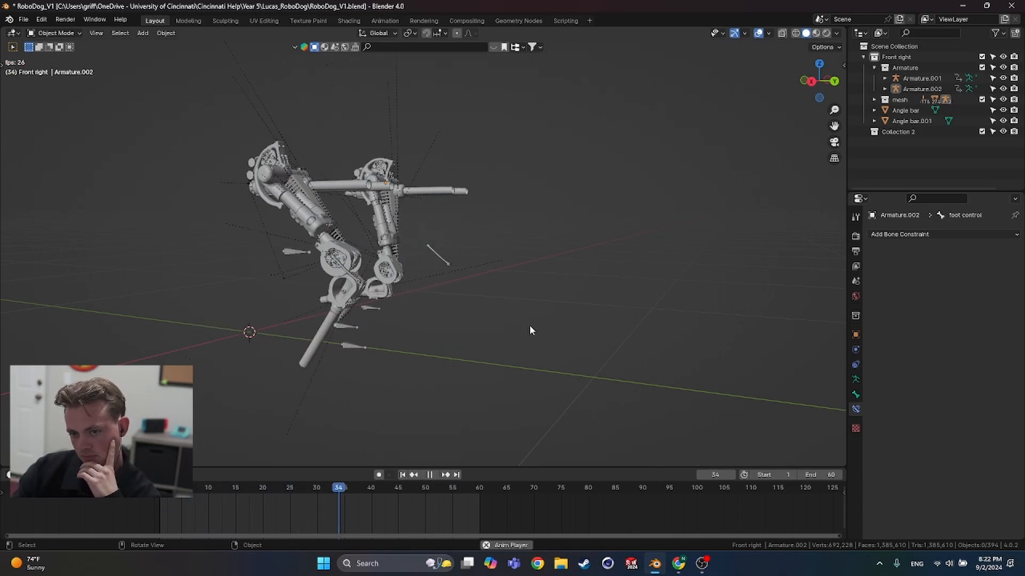
key(space)
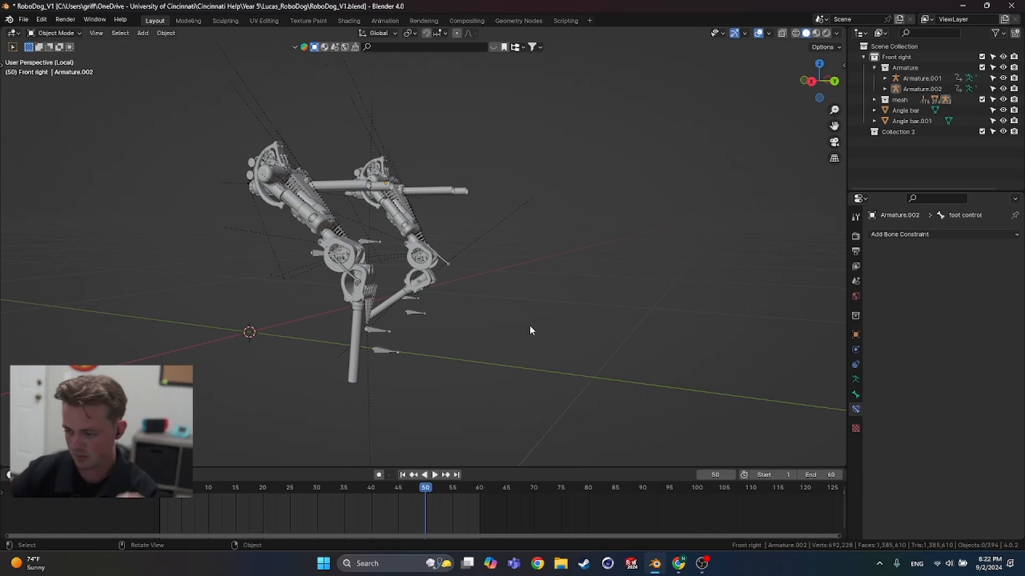
Step: Duplicate both rigged legs with their armatures and place the copied pair behind the originals along the Y axis
middle_drag(447, 311, 510, 306)
key(a)
middle_drag(592, 315, 487, 328)
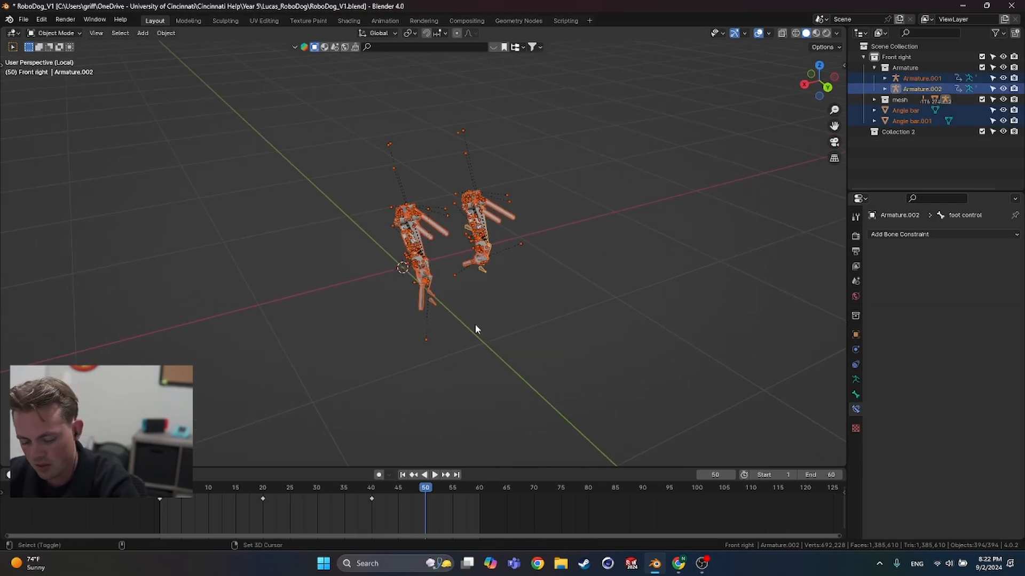
key(shift+d)
key(y)
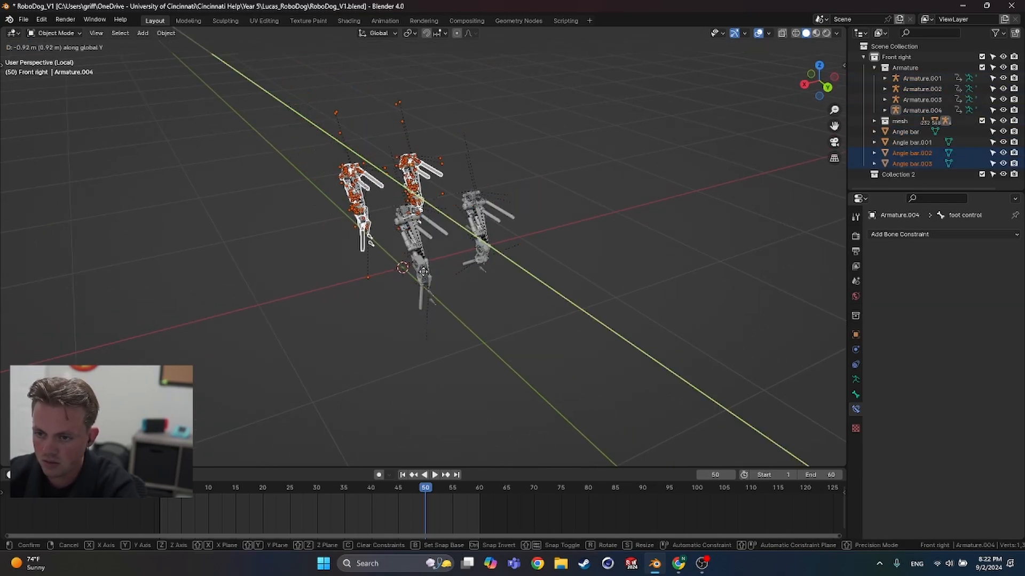
click(331, 273)
Step: Examine the four legs from several angles, including a close view of the hip joint and its tubes
middle_drag(332, 274, 380, 323)
click(452, 307)
shift+middle_drag(453, 308, 420, 322)
shift+middle_drag(429, 309, 391, 293)
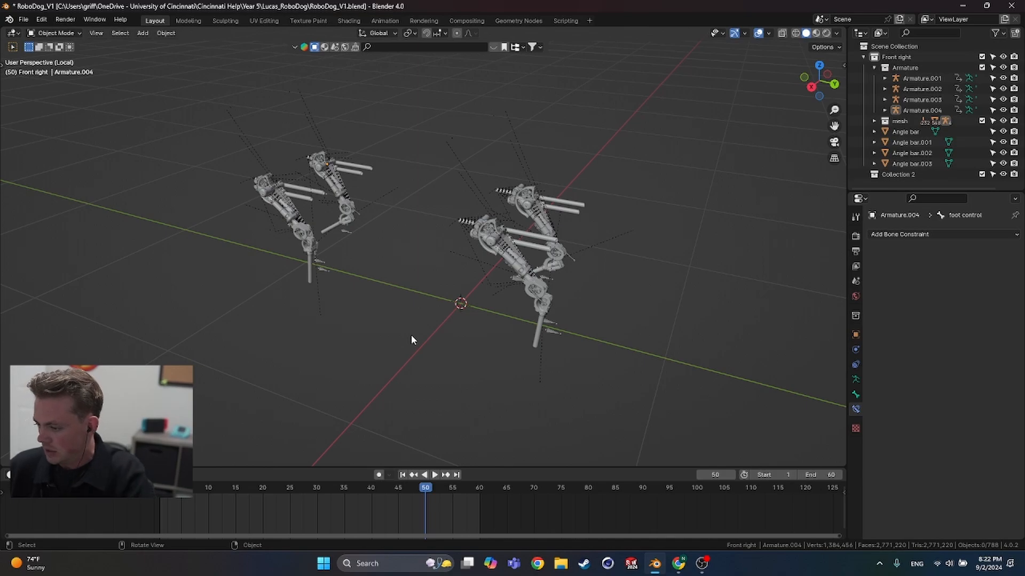
scroll(587, 289, up, 12)
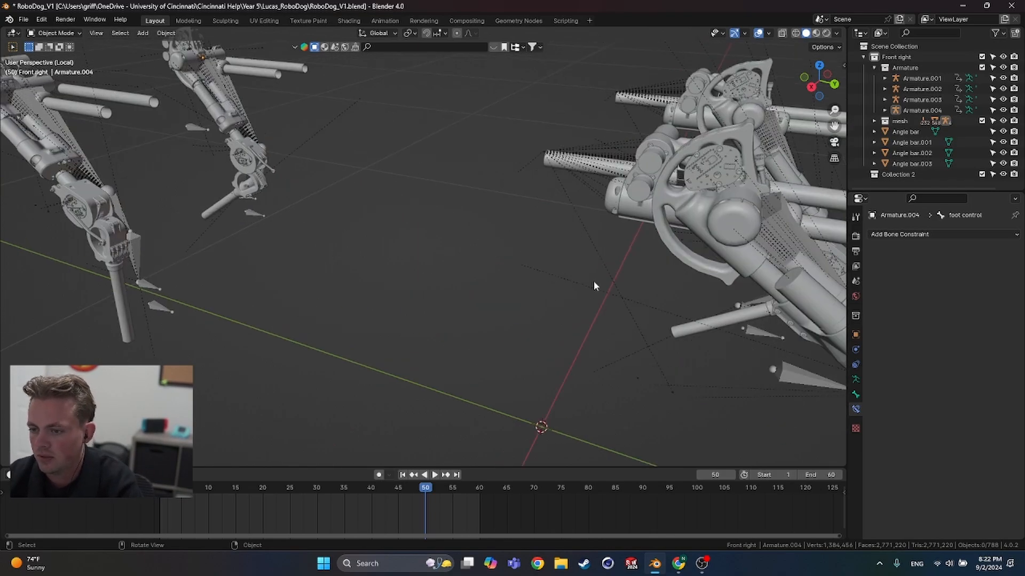
middle_drag(411, 241, 531, 300)
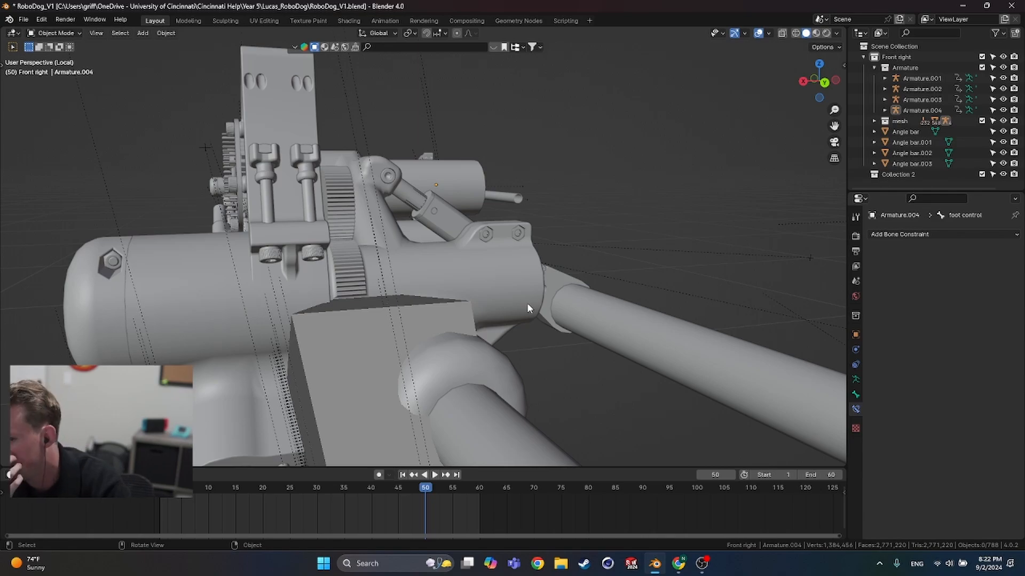
scroll(524, 299, down, 5)
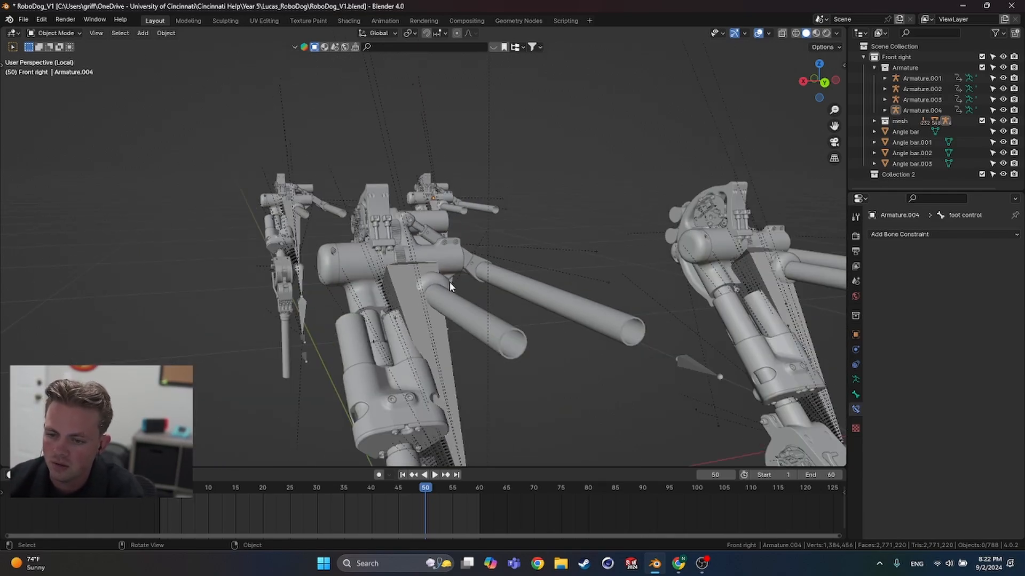
scroll(445, 290, down, 5)
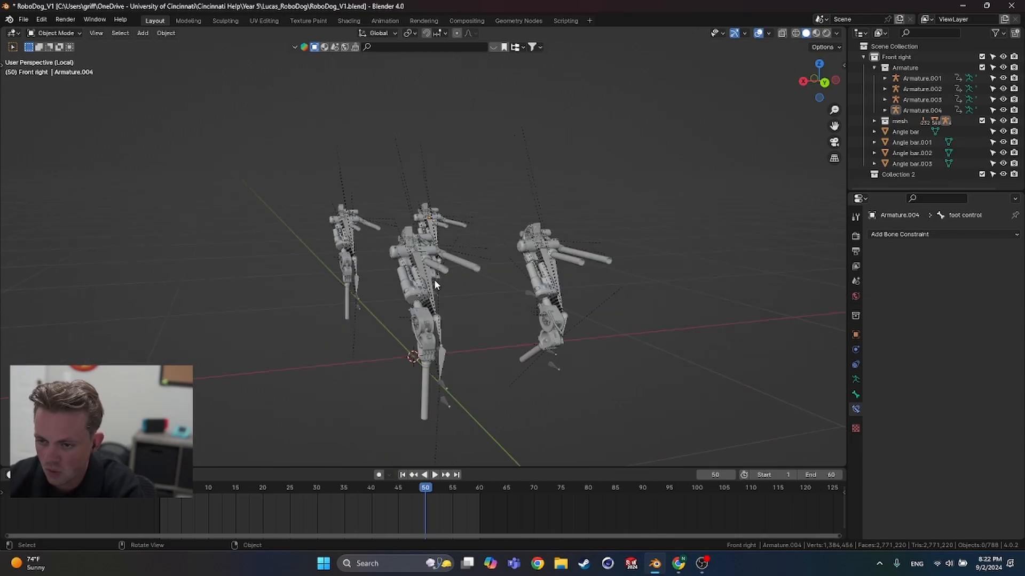
middle_drag(405, 297, 426, 261)
scroll(430, 256, down, 3)
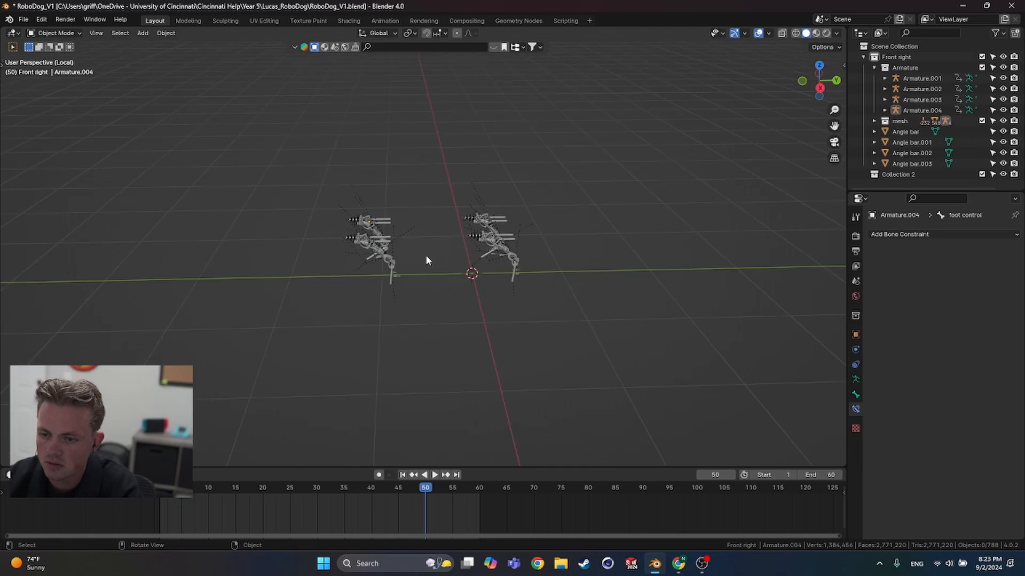
Step: Try to rotate the duplicated pair of legs about the global Z axis to face the opposite way
key(alt+z)
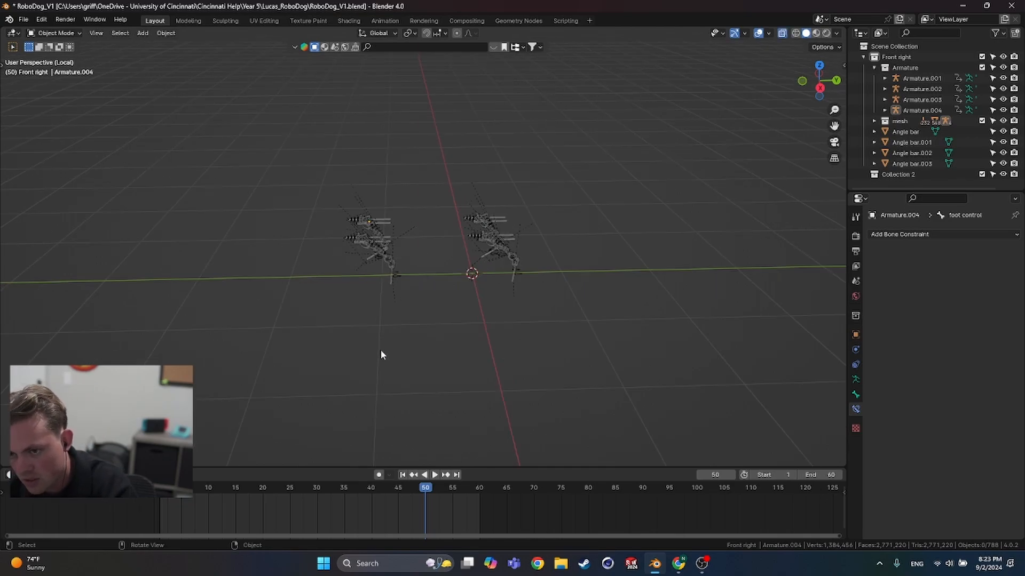
drag(267, 141, 427, 335)
drag(431, 257, 432, 254)
key(r)
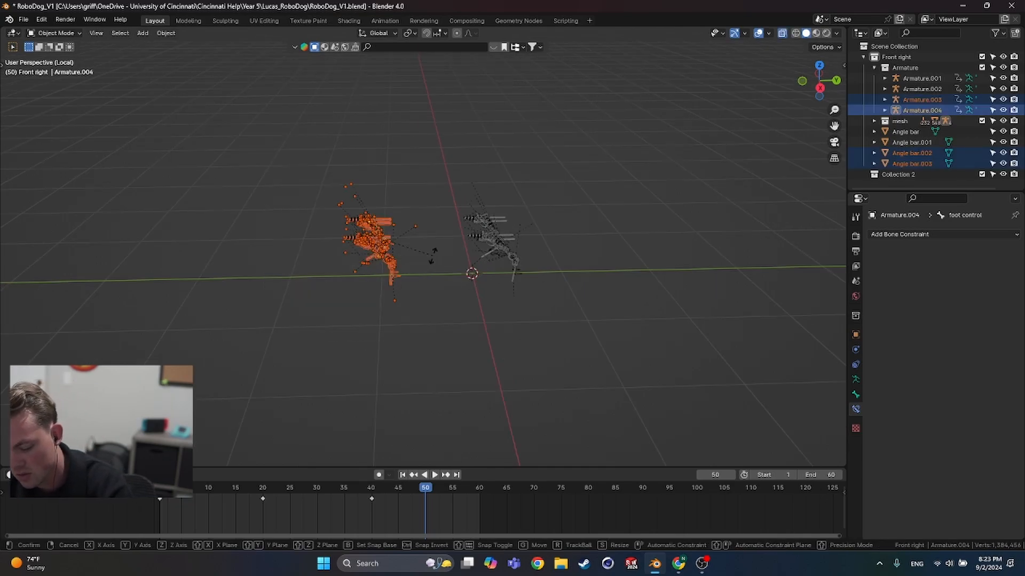
key(z)
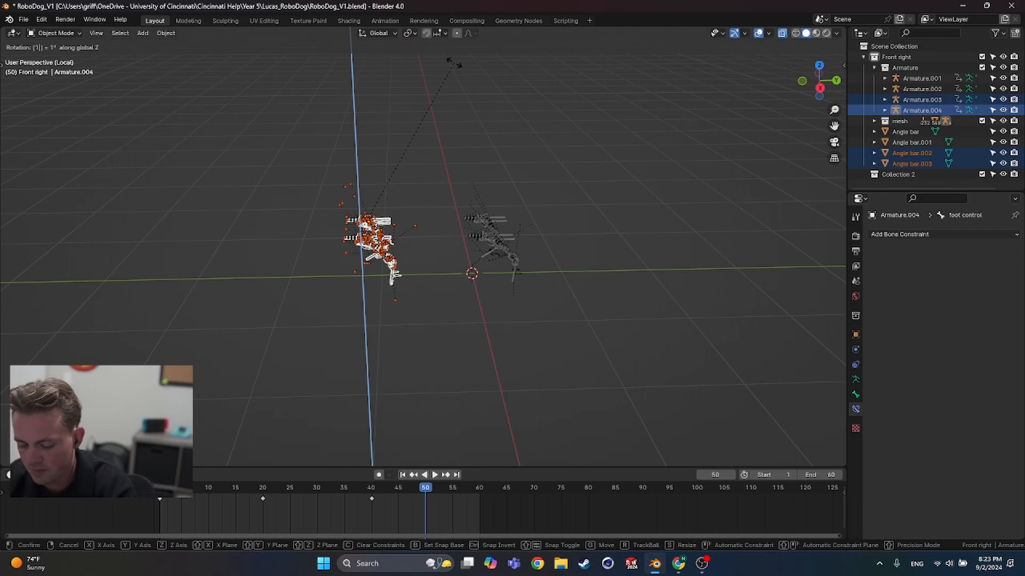
click(453, 63)
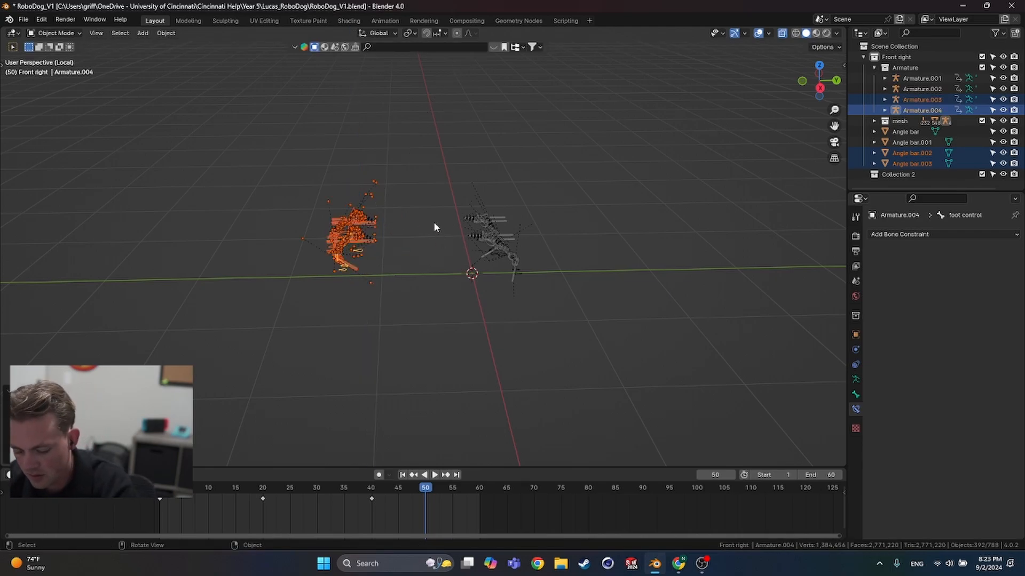
Step: Try to move the rotated pair of legs along the Y axis toward the original pair
key(g)
key(x)
key(y)
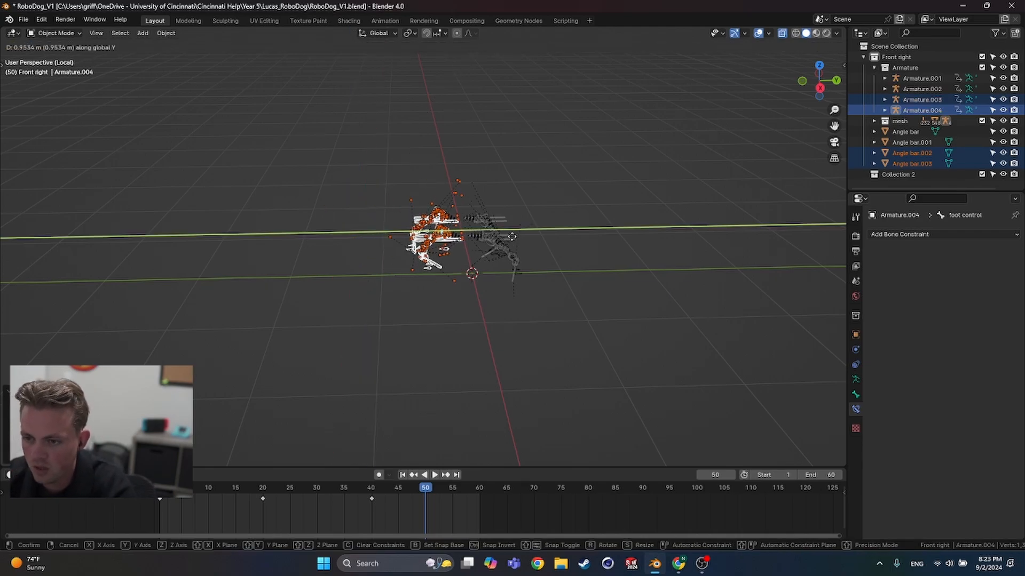
click(421, 322)
click(421, 322)
Step: Examine how the two opposed leg pairs line up with Armature.004 in Edit Mode, then return to Object Mode
key(Tab)
scroll(478, 266, up, 7)
middle_drag(479, 267, 529, 294)
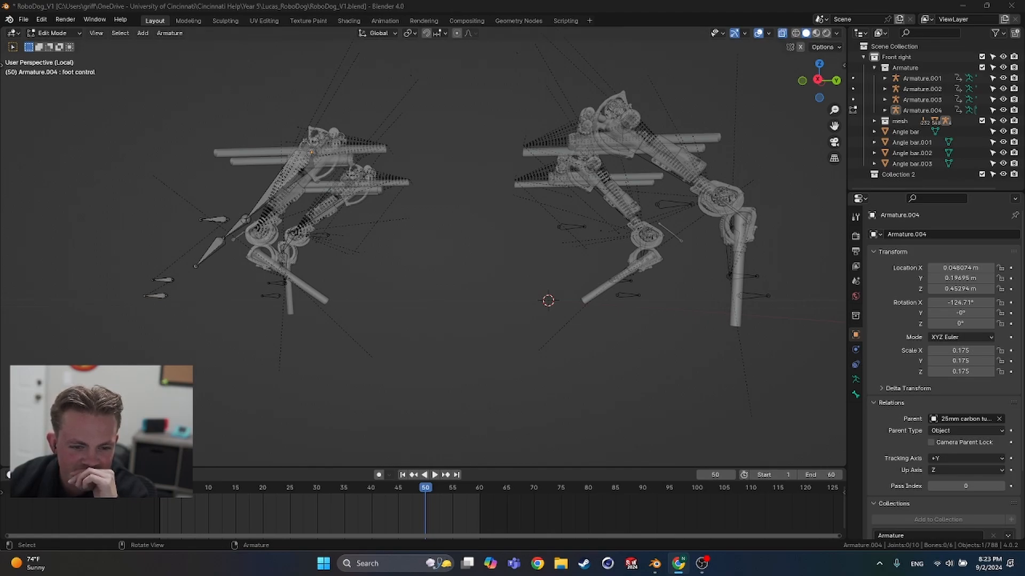
scroll(483, 265, down, 3)
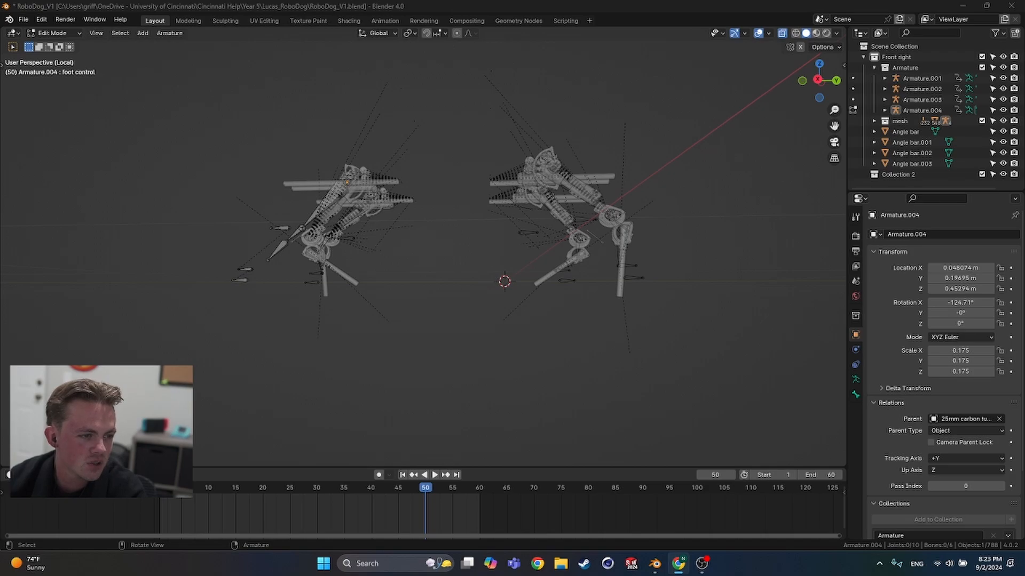
scroll(501, 311, down, 3)
shift+middle_drag(462, 317, 442, 325)
scroll(465, 274, up, 4)
middle_drag(464, 274, 461, 255)
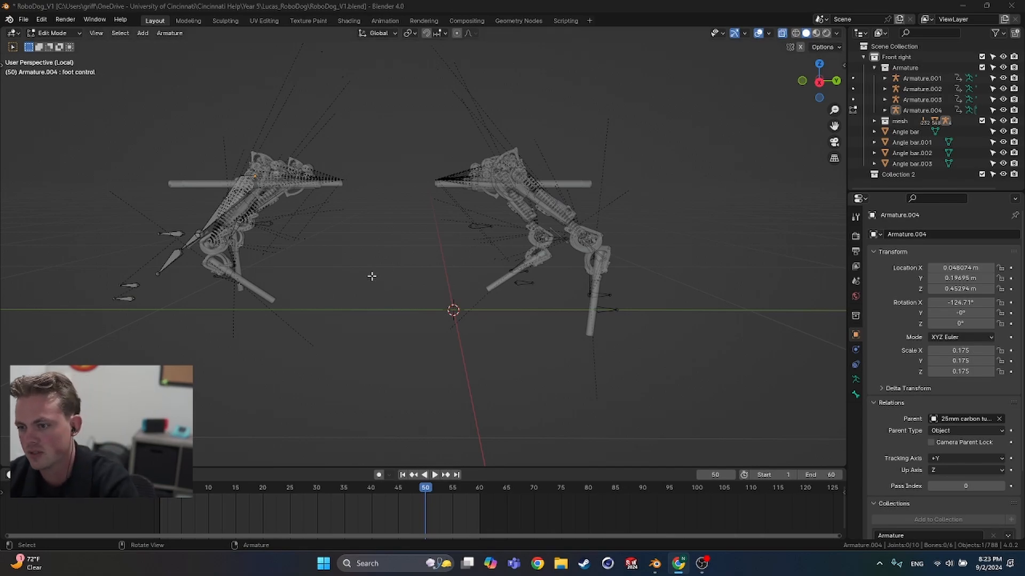
scroll(374, 280, down, 6)
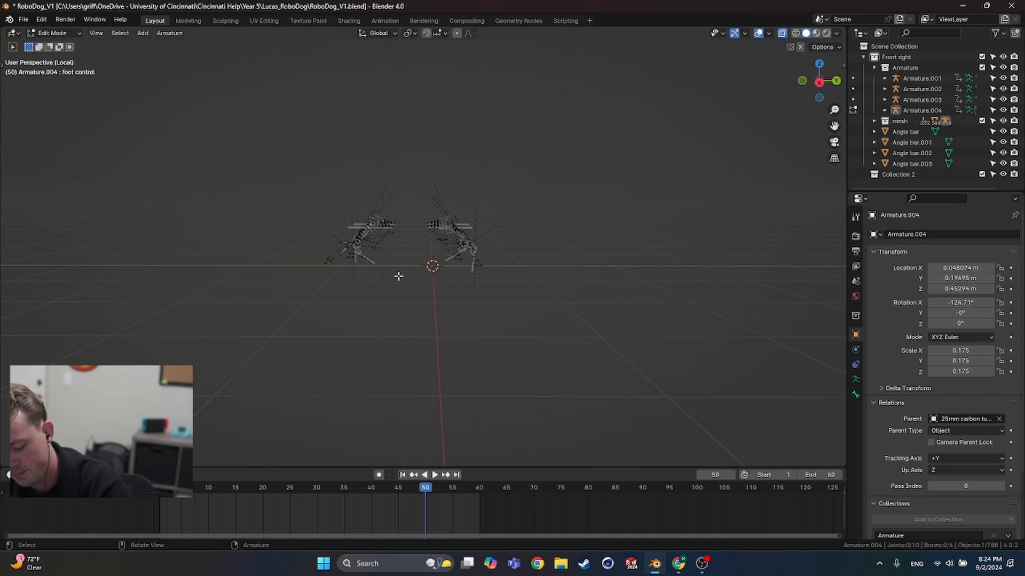
key(alt+z)
scroll(413, 263, up, 5)
middle_drag(437, 234, 430, 259)
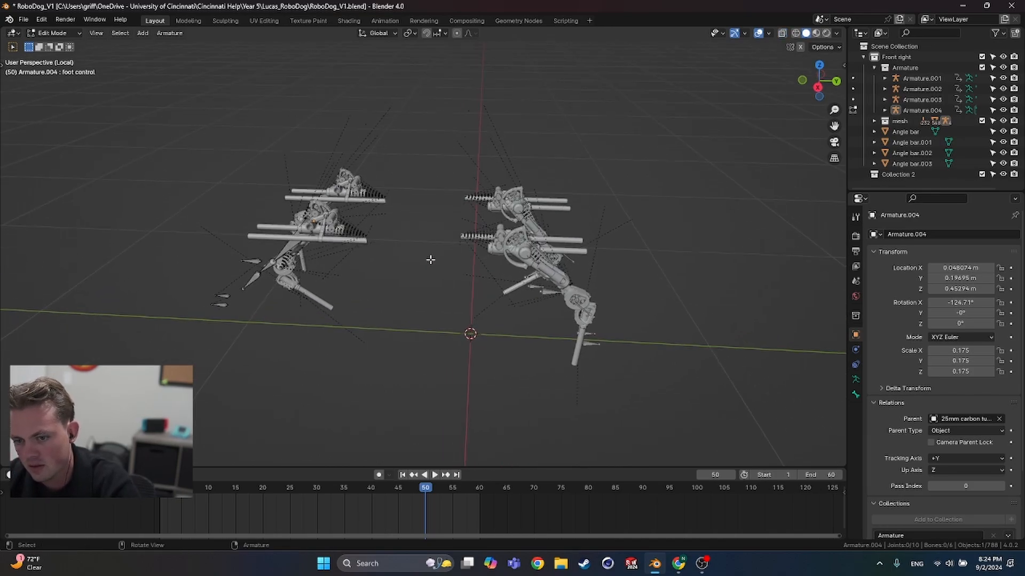
key(Tab)
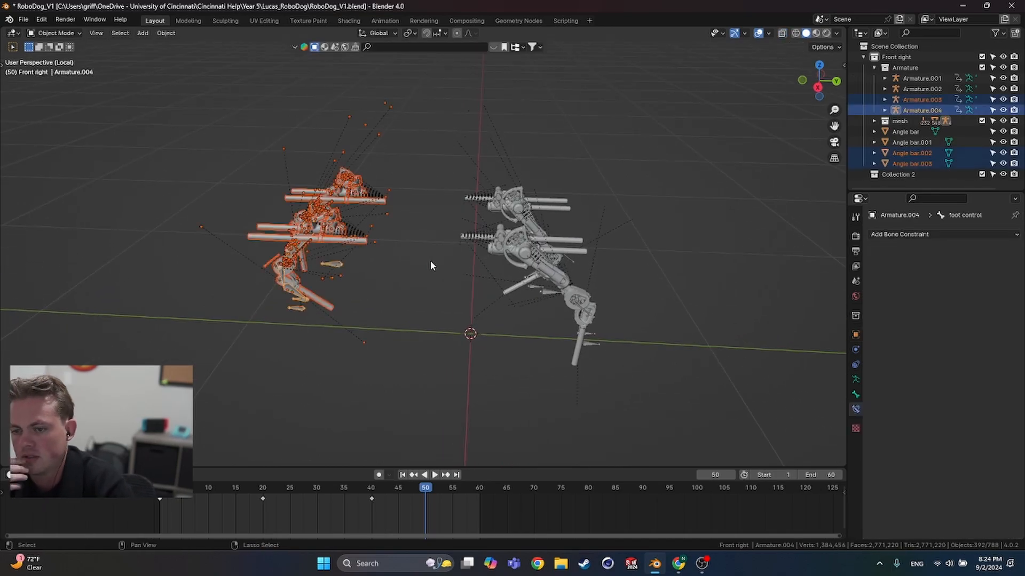
Step: Undo the move and rotation of the duplicated pair of legs
key(ctrl+z)
key(ctrl+z)
key(ctrl+z)
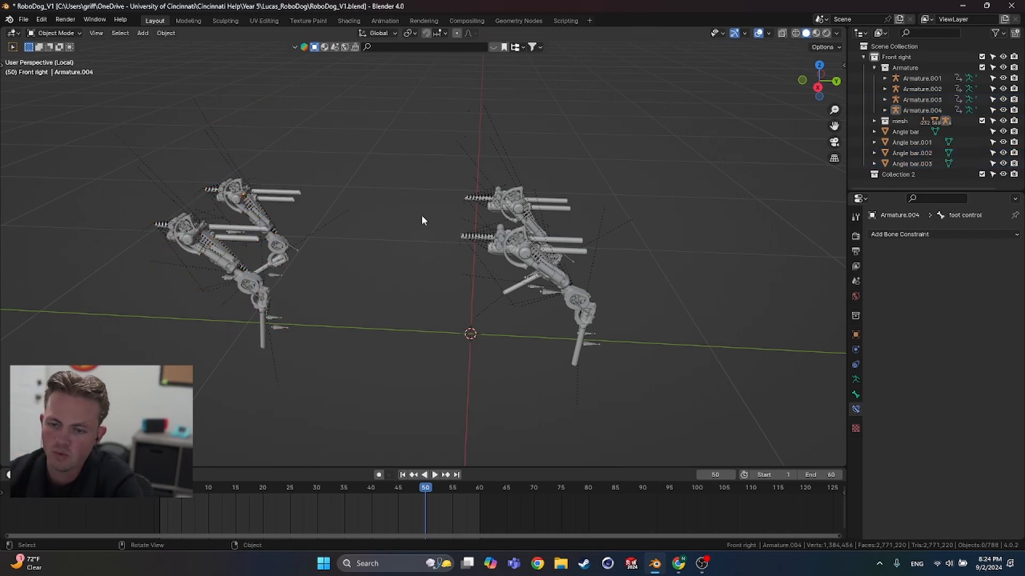
Step: Examine the placement of the four legs in X-ray display from the side and up close
key(alt+z)
middle_drag(383, 296, 406, 267)
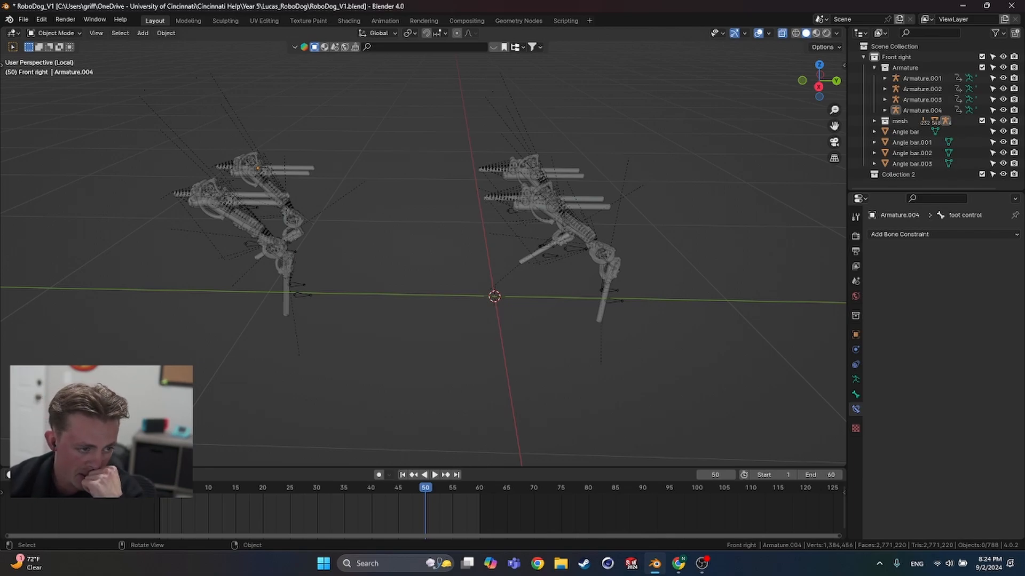
middle_drag(413, 280, 255, 219)
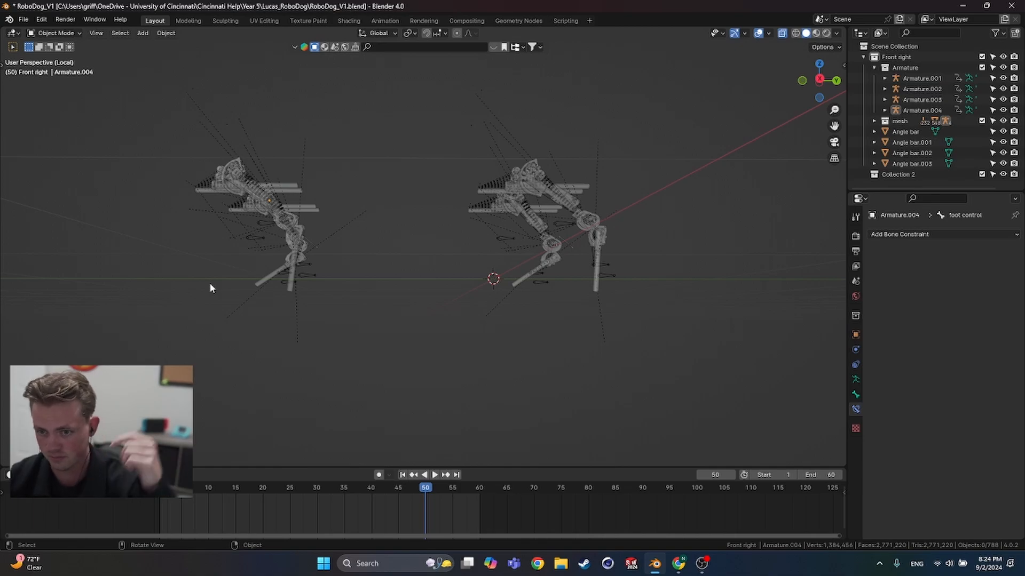
middle_drag(402, 248, 427, 270)
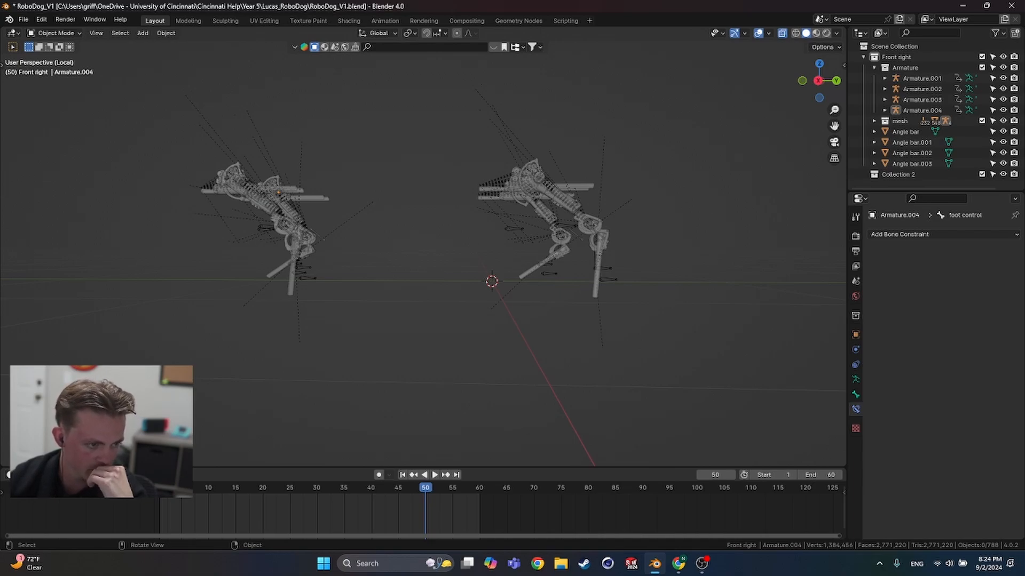
click(539, 279)
click(431, 313)
shift+middle_drag(636, 284, 441, 246)
scroll(527, 319, up, 5)
scroll(441, 246, up, 2)
scroll(382, 277, down, 2)
scroll(381, 281, down, 4)
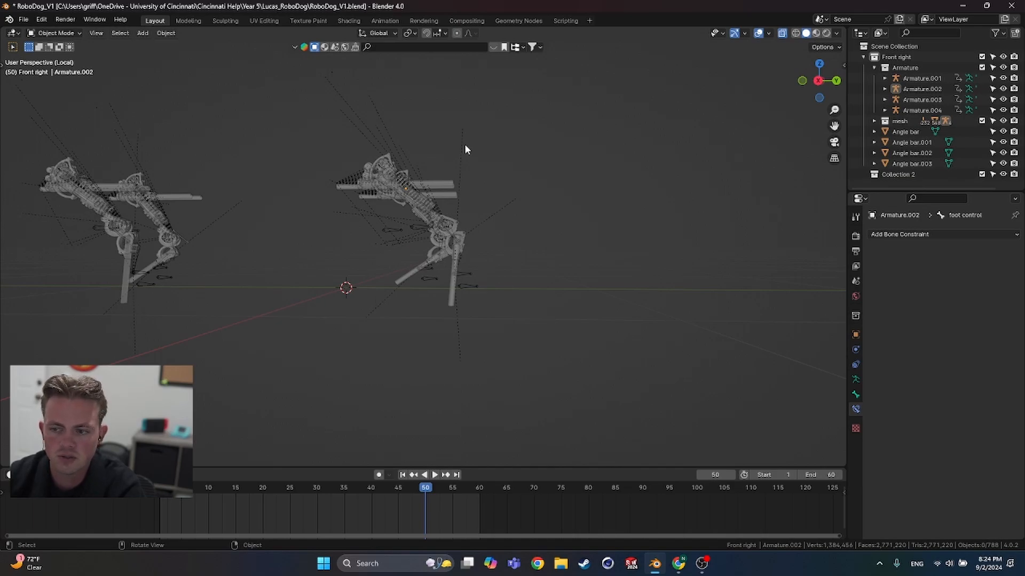
Step: Turn off X-ray display, select Armature.003 and examine both leg pairs in the right orthographic view
shift+middle_drag(395, 291, 798, 299)
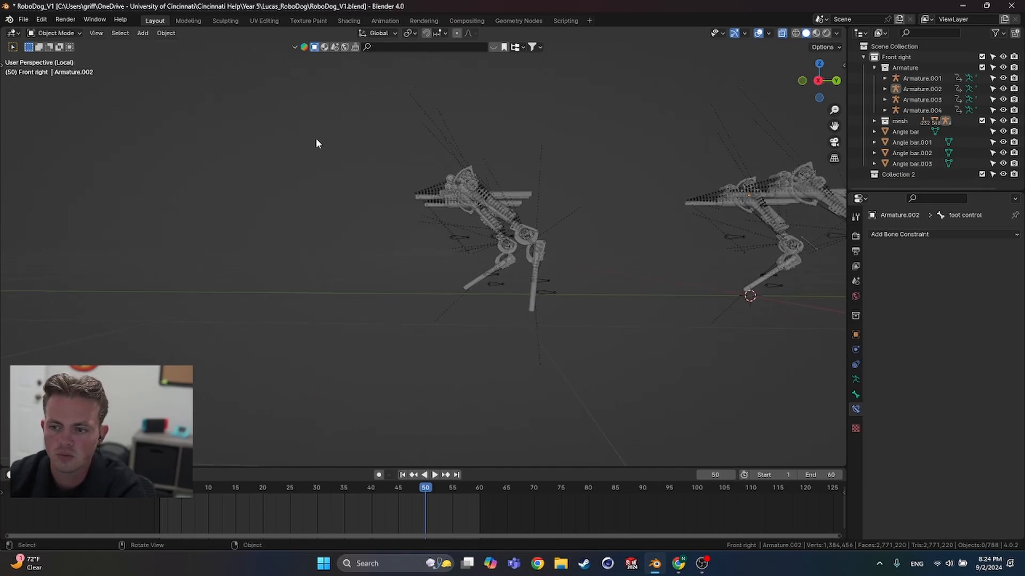
shift+middle_drag(384, 194, 344, 188)
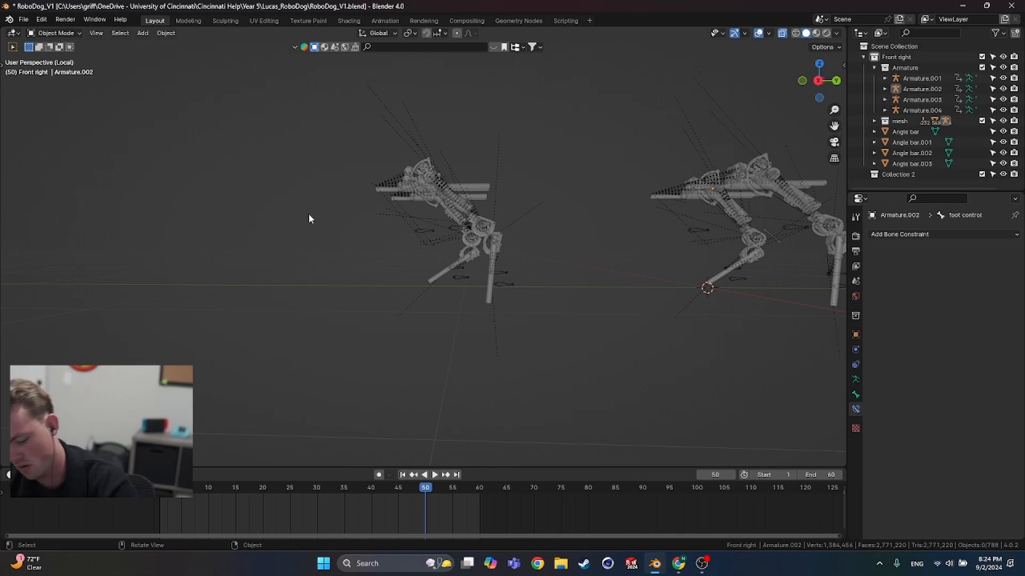
key(alt+z)
middle_drag(440, 283, 336, 273)
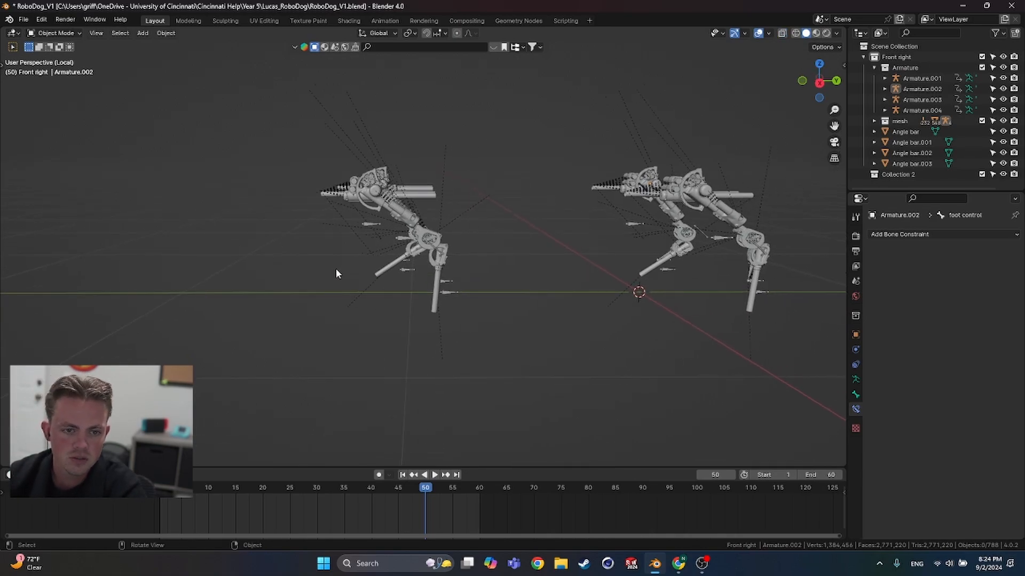
click(452, 295)
key(KP_3)
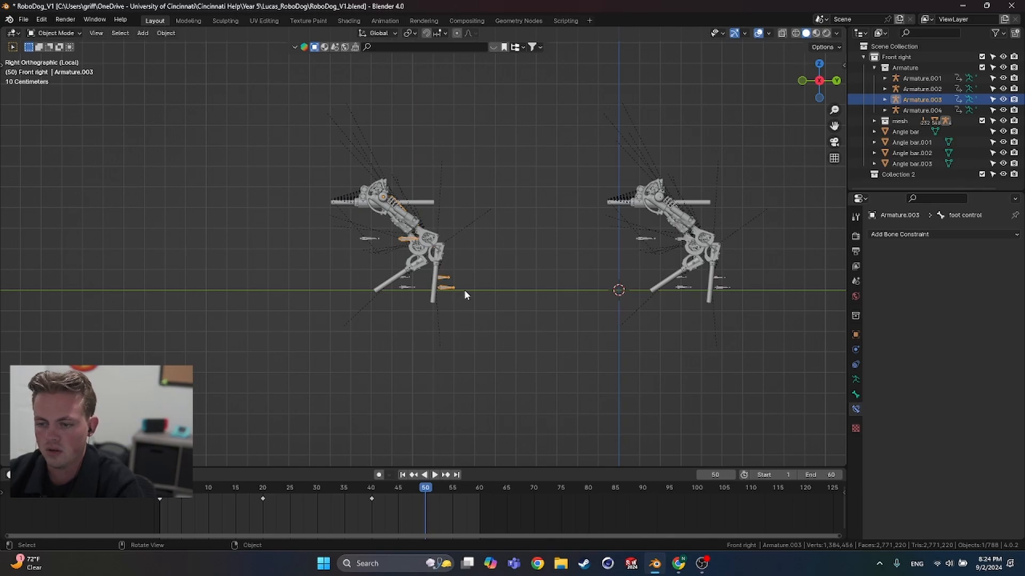
mouse_move(490, 290)
middle_down()
mouse_move(443, 283)
mouse_move(412, 320)
mouse_move(478, 277)
middle_up()
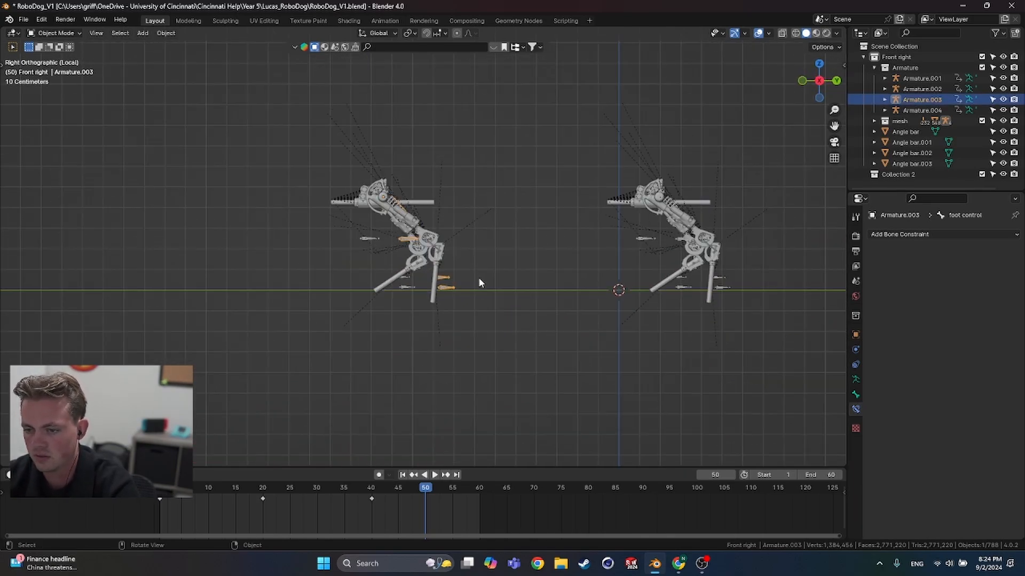
Step: Play the walk cycle of both leg pairs from the side, stop it, return to frame 1 and deselect everything
key(space)
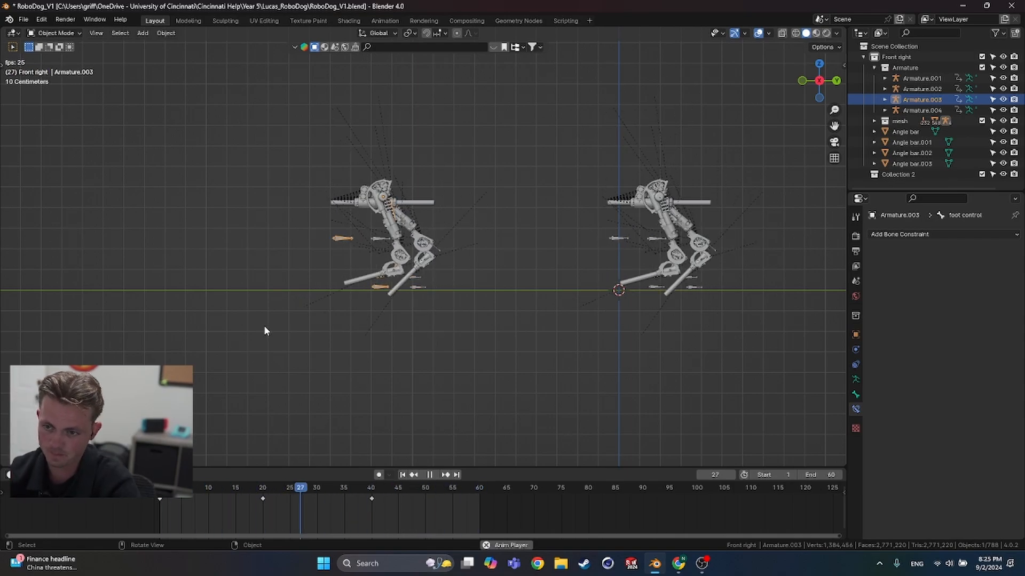
key(space)
scroll(510, 335, down, 2)
shift+middle_drag(510, 335, 483, 337)
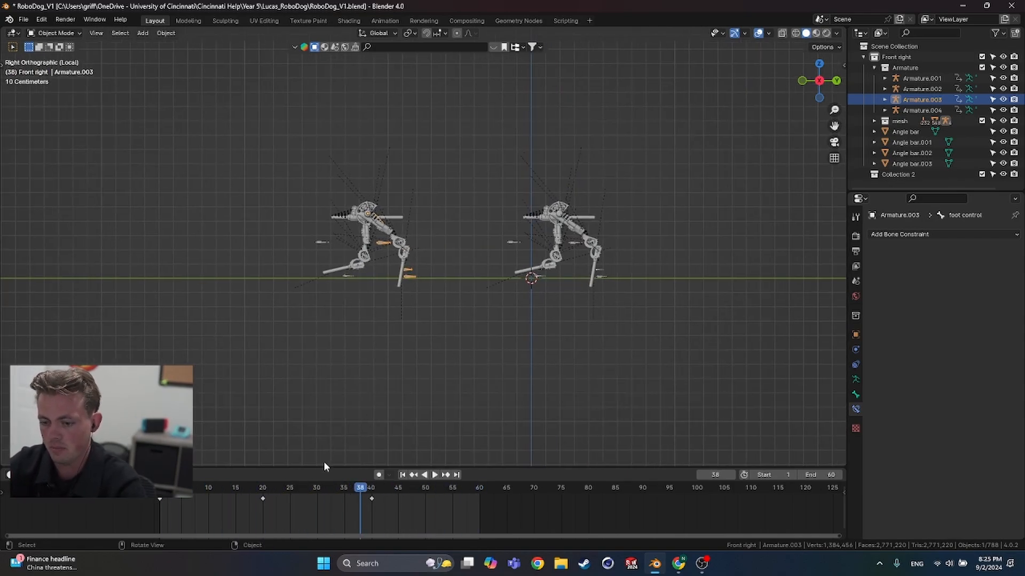
click(403, 474)
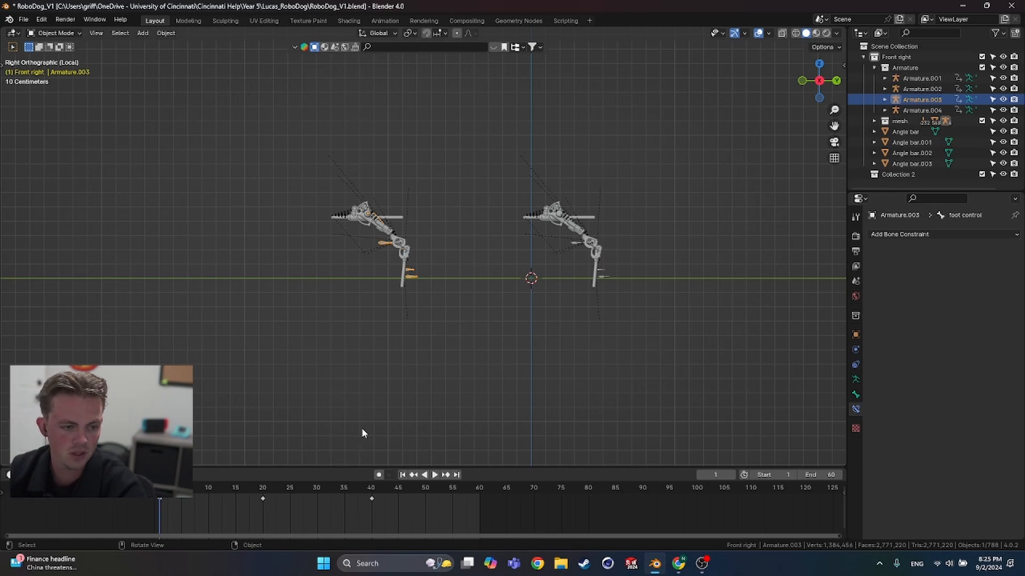
click(367, 390)
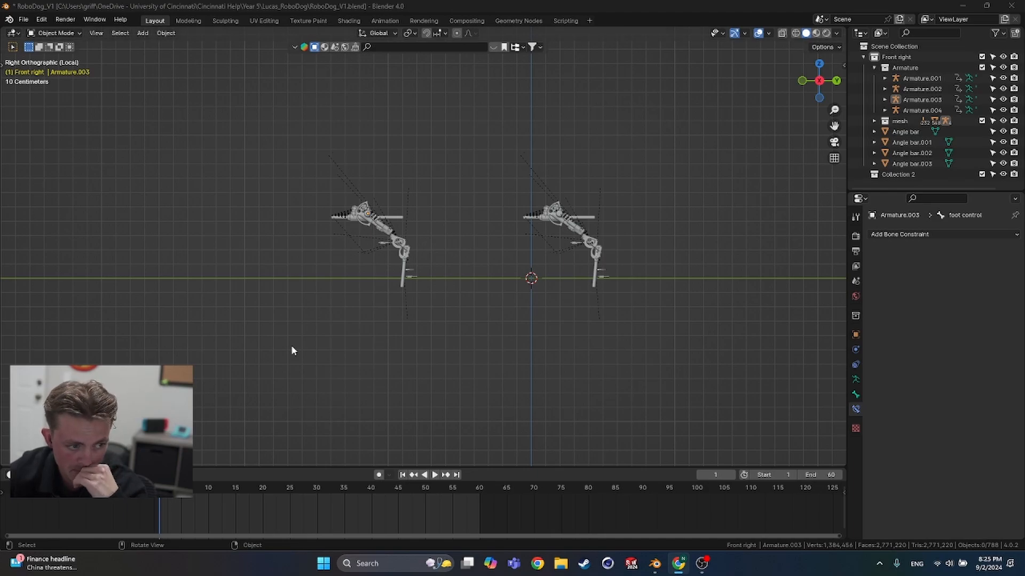
click(393, 354)
scroll(402, 352, up, 3)
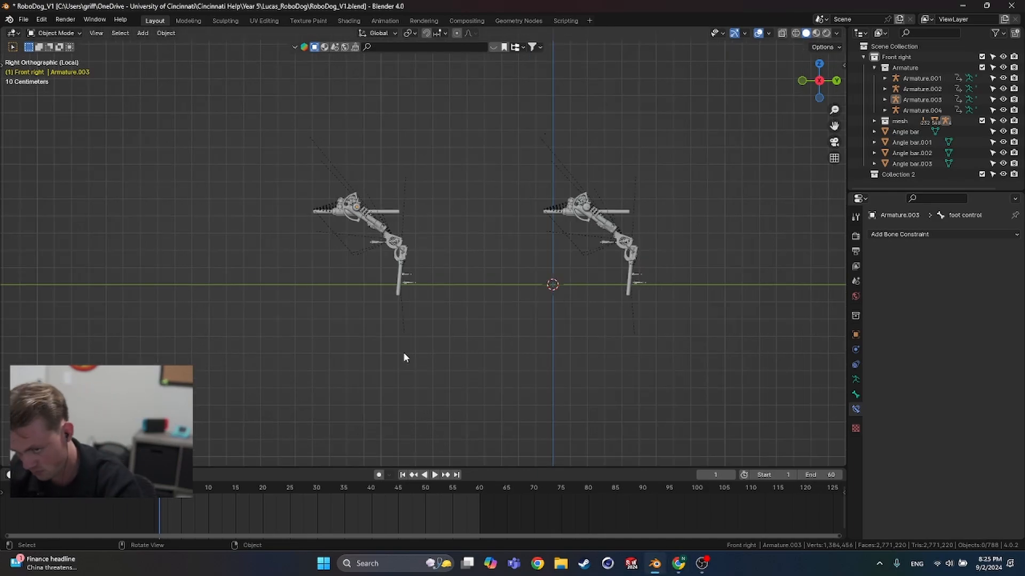
scroll(437, 257, down, 3)
scroll(431, 251, up, 1)
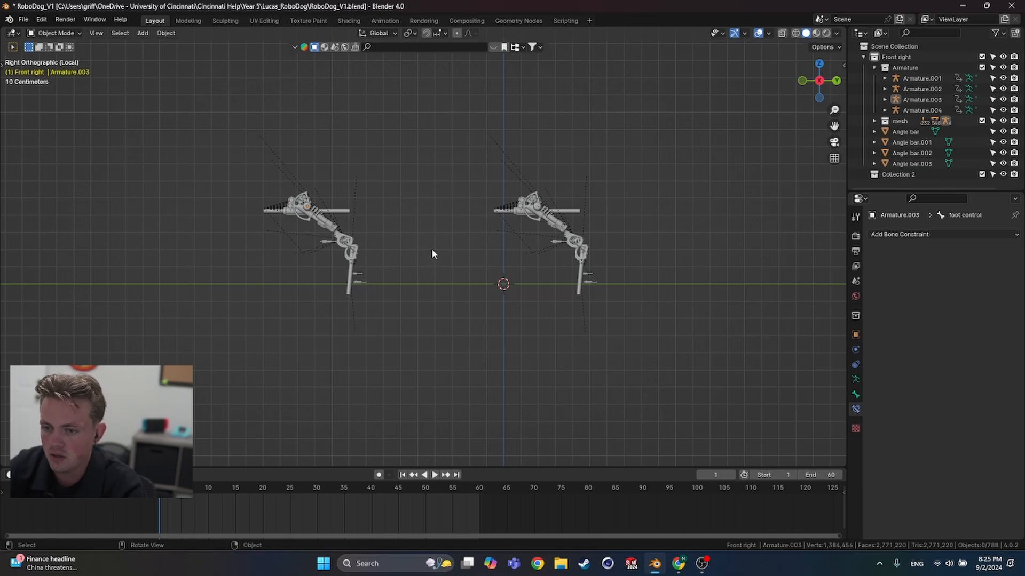
Step: Undo the recent edits back to before the second leg pair was duplicated, with Armature.002 in Pose Mode
key(ctrl+z)
key(ctrl+z)
key(ctrl+z)
key(ctrl+z)
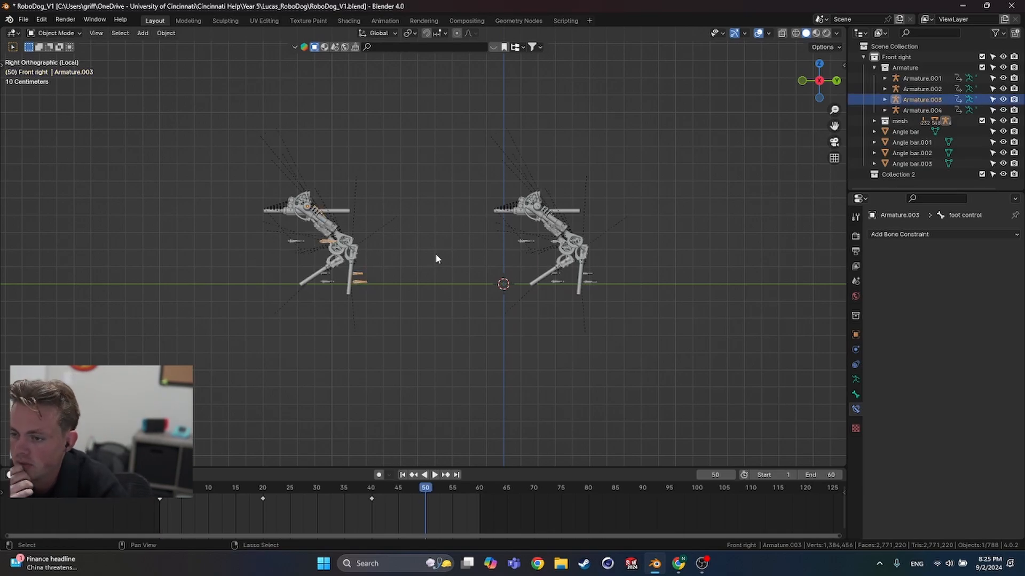
key(ctrl+z)
key(ctrl+z)
key(ctrl+z)
key(ctrl+z)
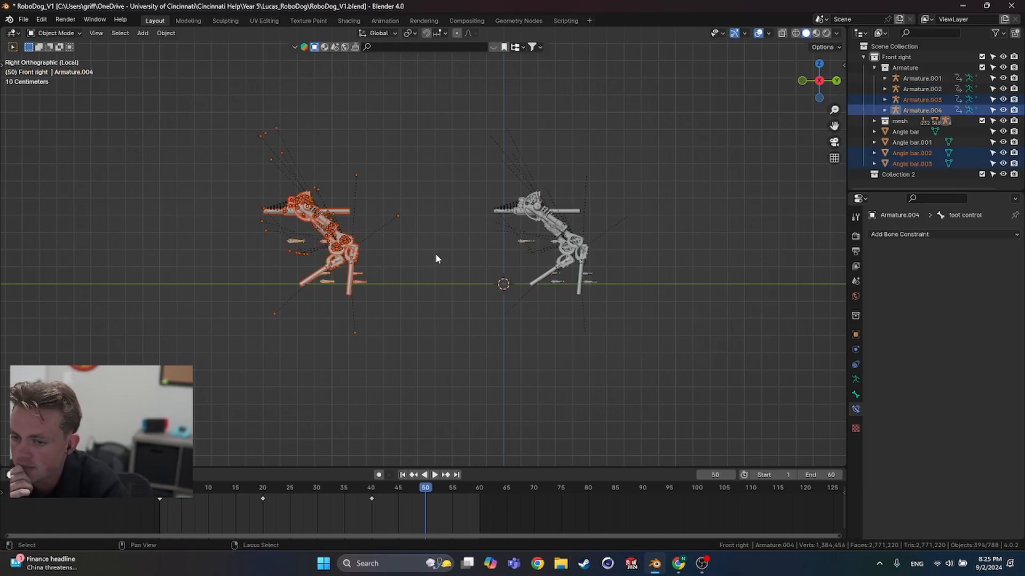
key(ctrl+z)
key(ctrl+z)
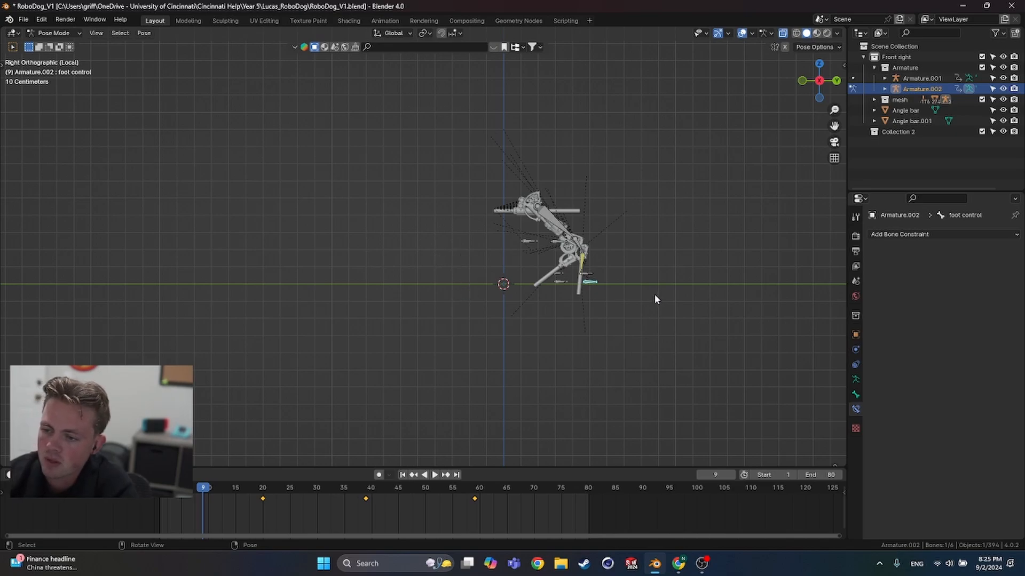
Step: Play the animation of the original two legs from an angled perspective and stop at frame 25
middle_drag(655, 299, 389, 397)
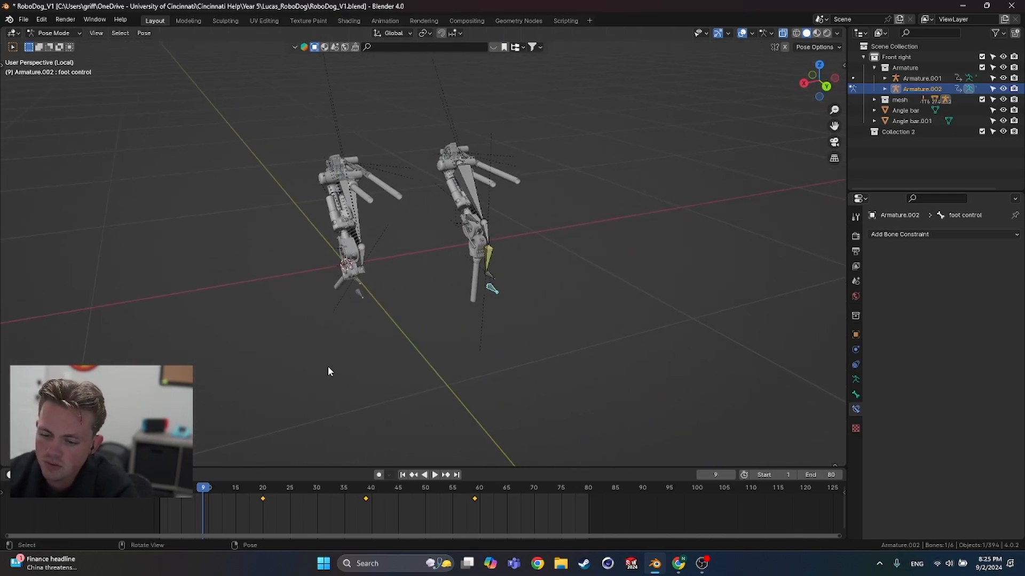
key(space)
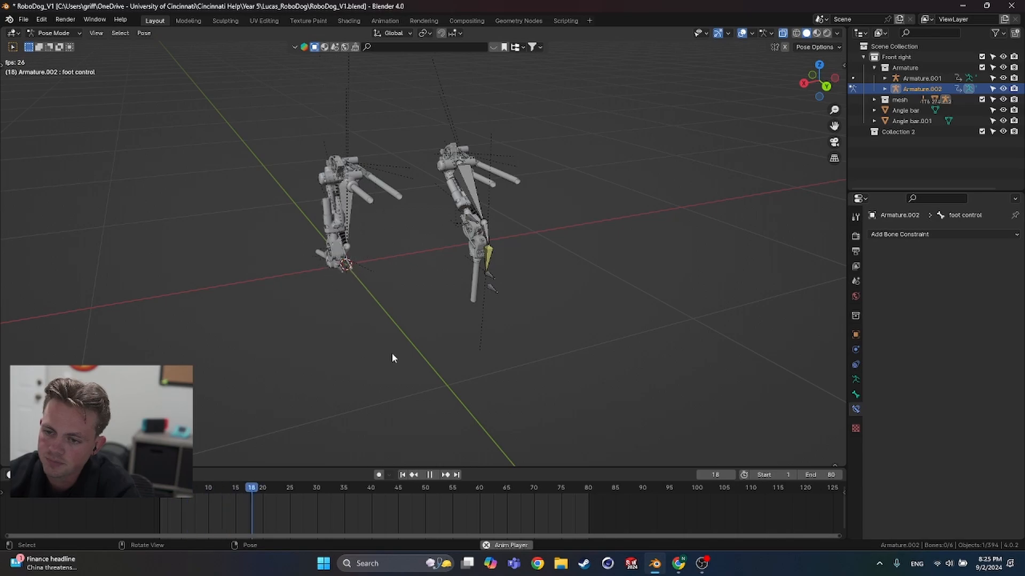
key(space)
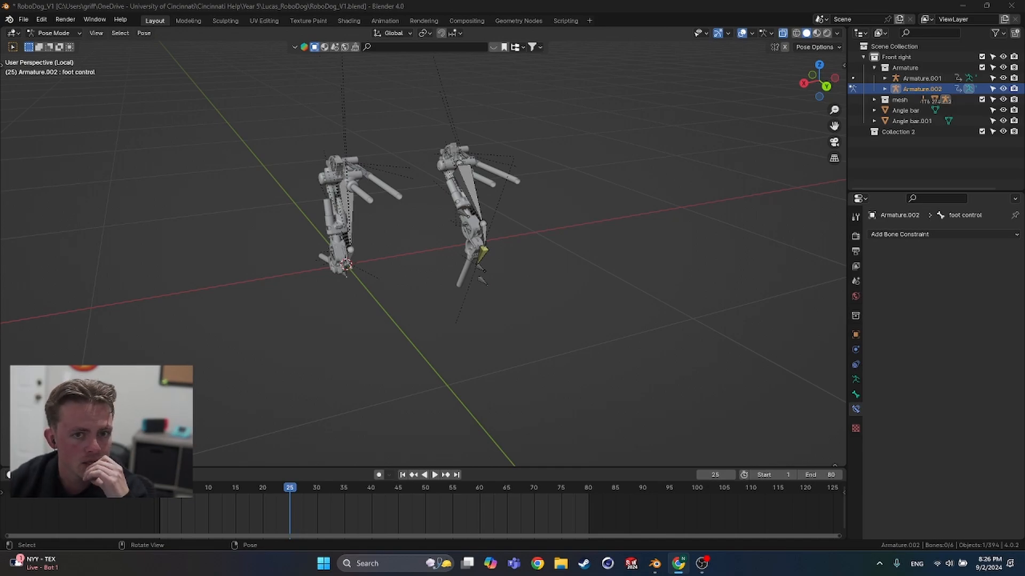
Step: Bring the Chrome window with the "boston dynamics robot dog walking" search over Blender and shrink it to fit
drag(1024, 176, 407, 75)
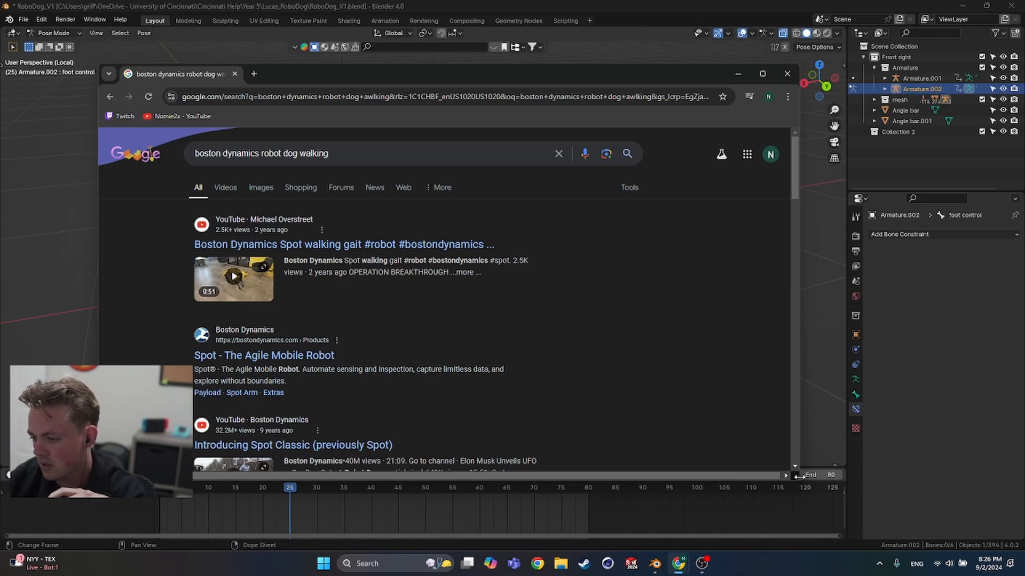
drag(579, 77, 574, 62)
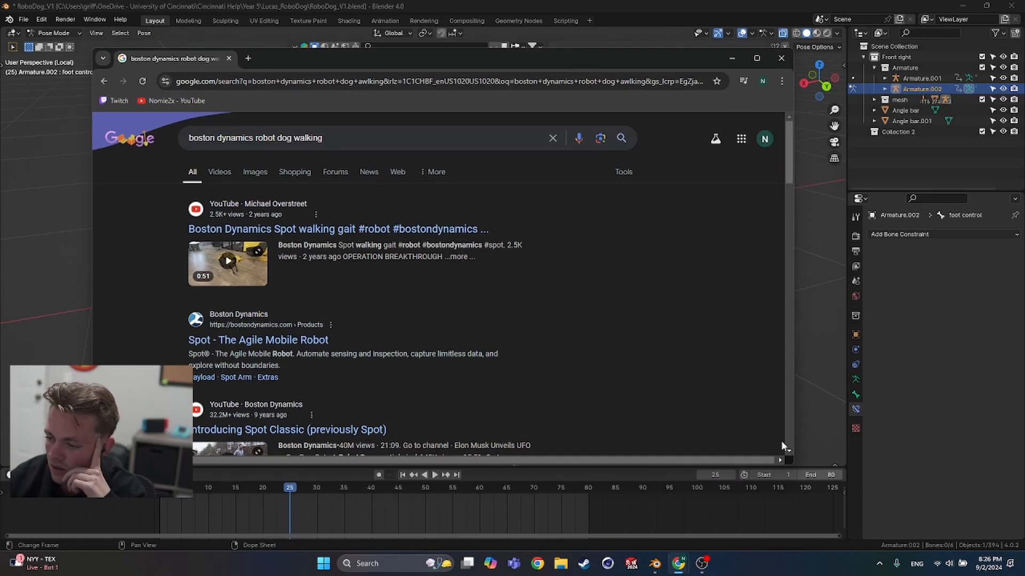
drag(788, 465, 728, 400)
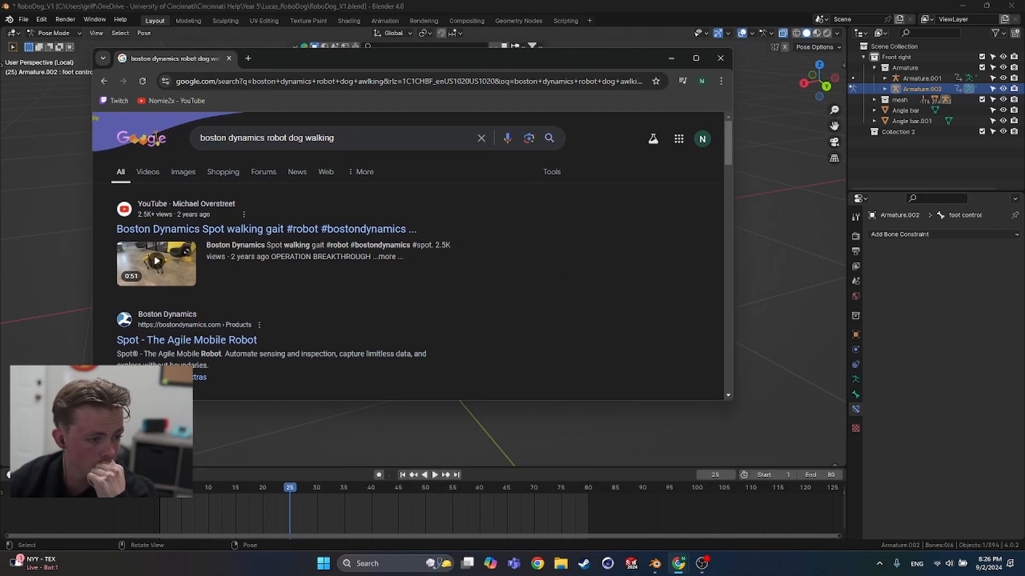
Step: Browse the web results and the image results for walking Boston Dynamics robot dogs as leg pose reference
scroll(283, 271, down, 4)
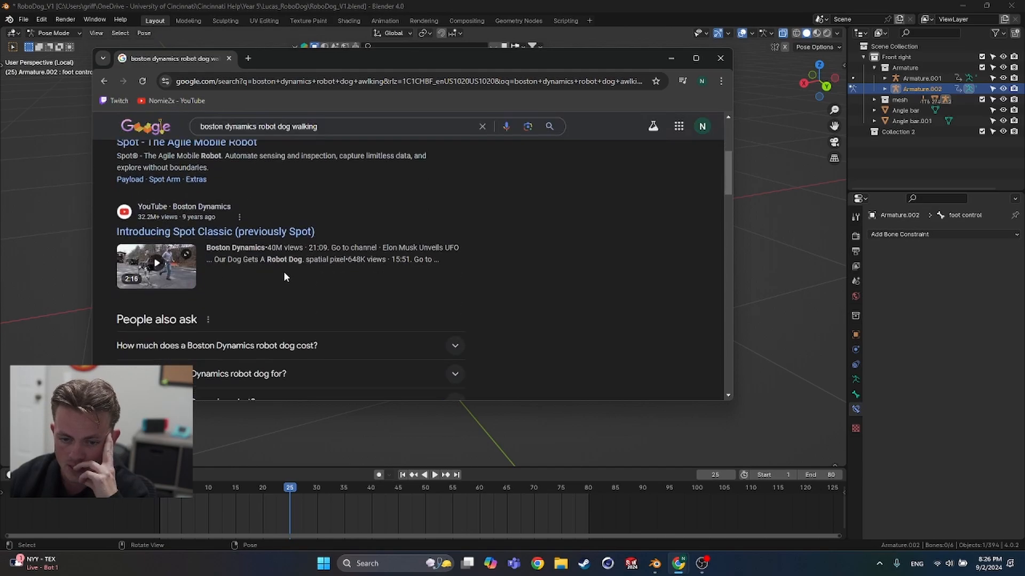
scroll(158, 156, up, 4)
click(182, 172)
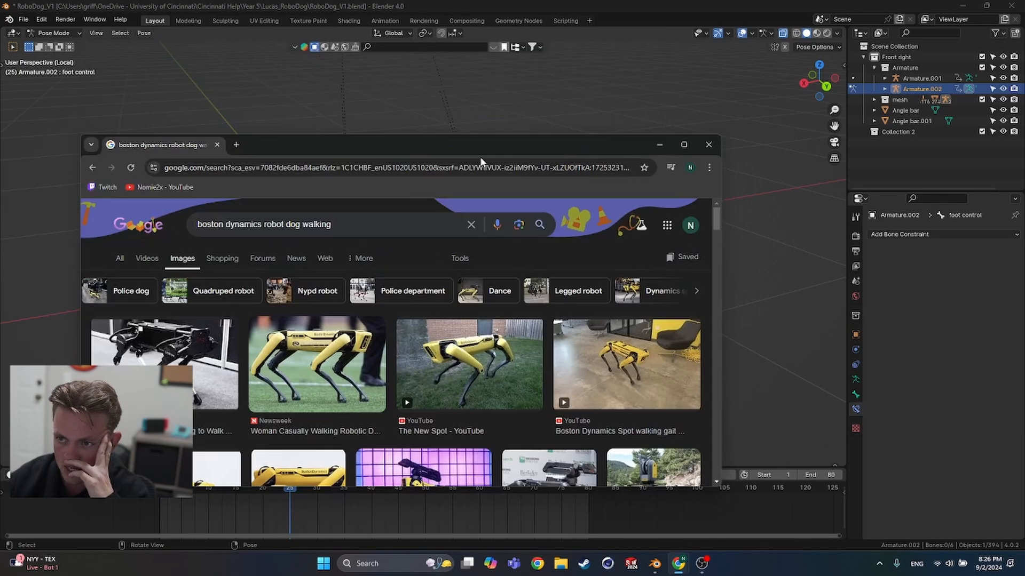
drag(510, 54, 512, 85)
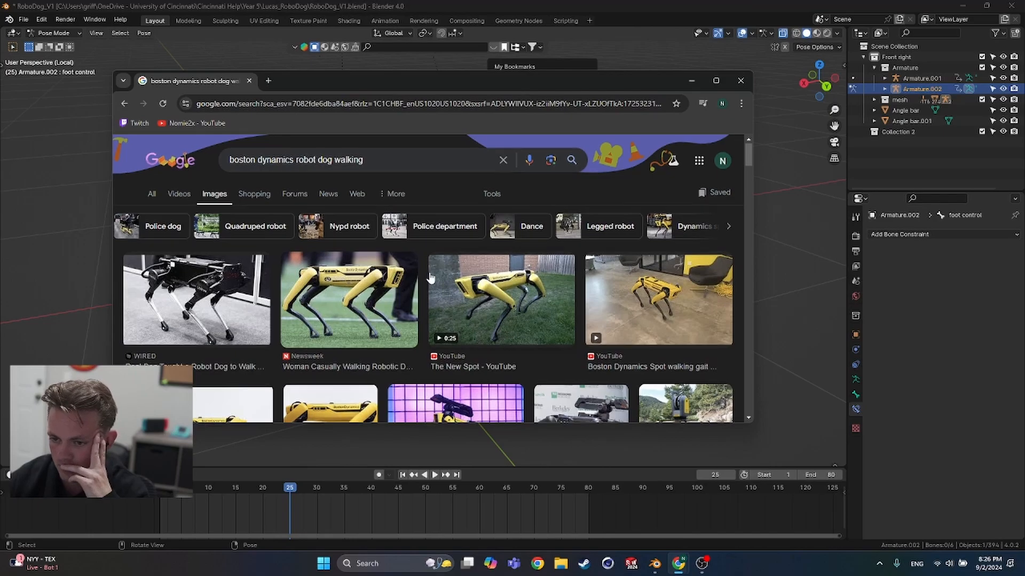
scroll(419, 282, down, 1)
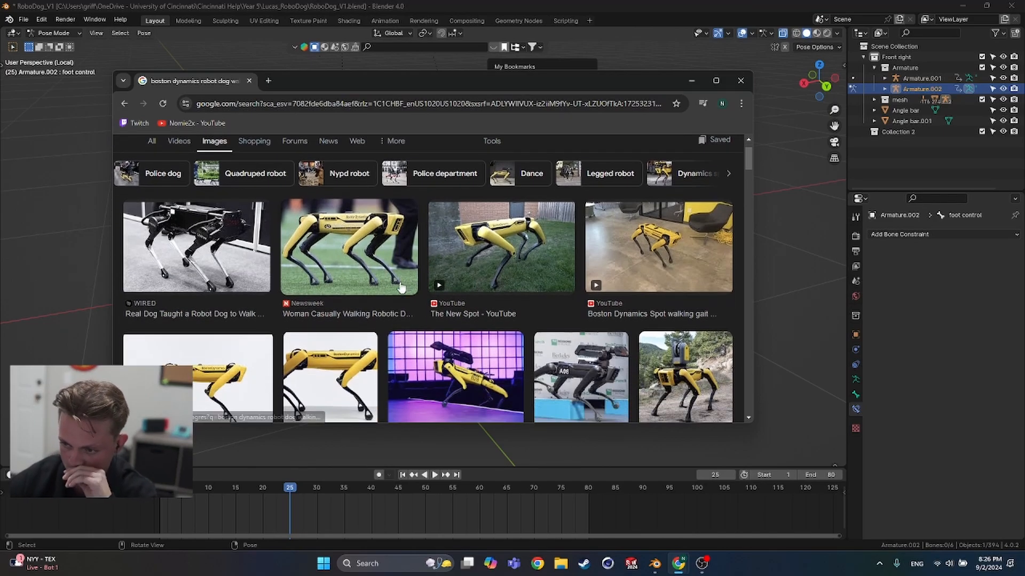
scroll(403, 282, down, 1)
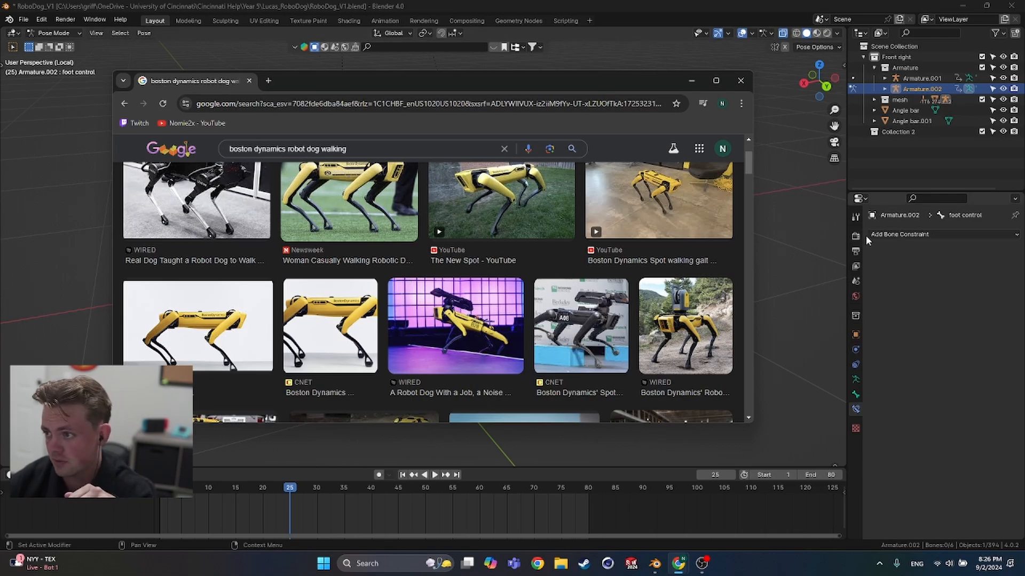
Step: Return to Blender and examine the pose of the two legs at frame 25 from the side and at an angle
click(788, 242)
middle_drag(369, 280, 429, 307)
scroll(463, 314, up, 2)
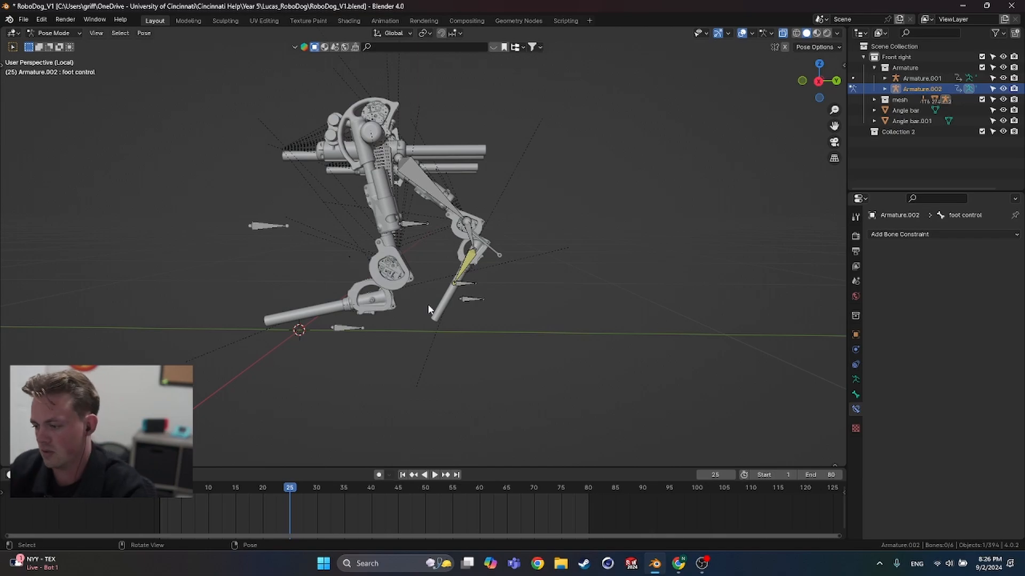
middle_drag(524, 345, 508, 366)
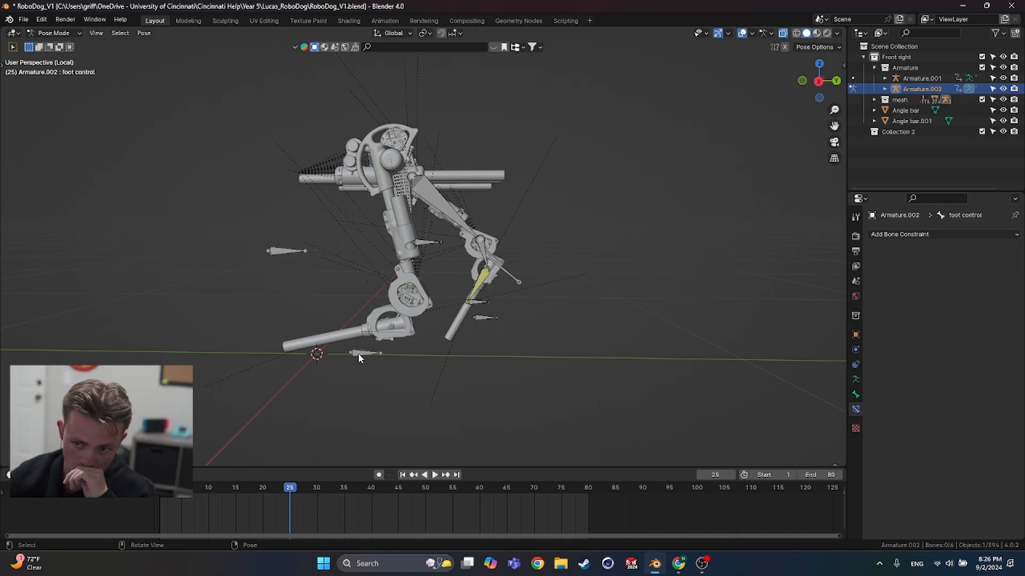
middle_drag(437, 375, 462, 359)
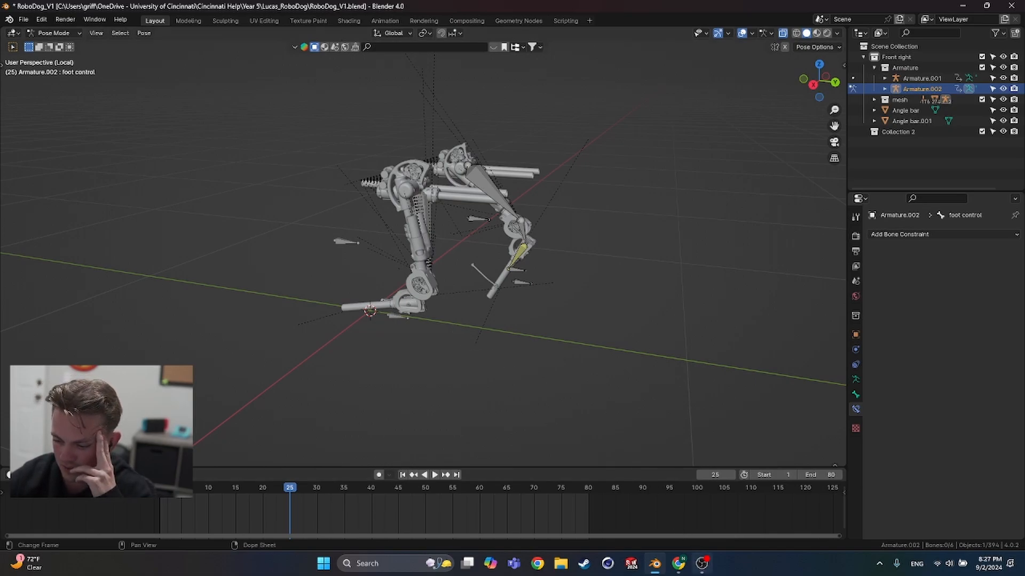
Step: Switch to Chrome, review the robot dog images again and browse the video results for the same search
click(644, 510)
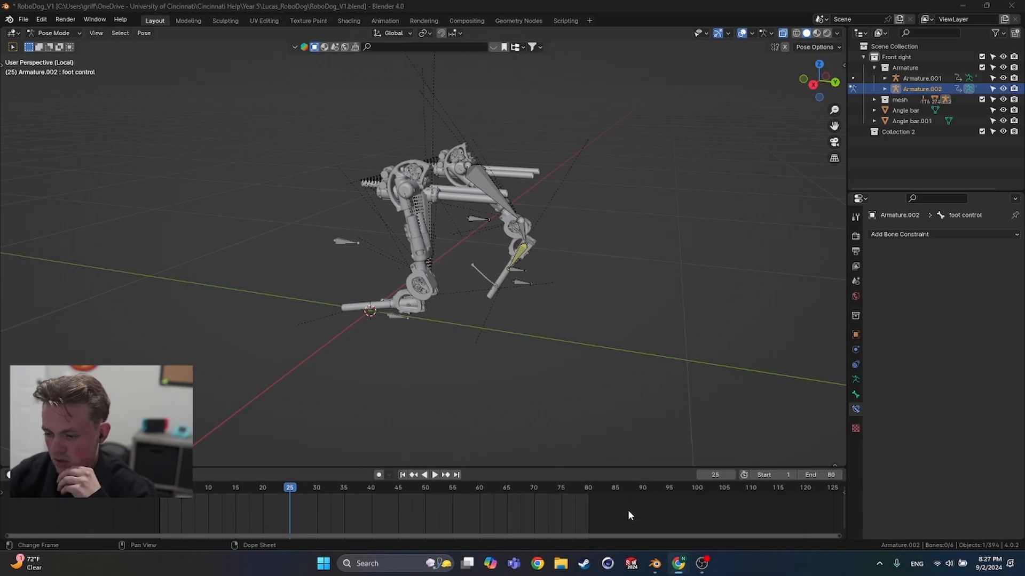
mouse_move(676, 565)
click(727, 519)
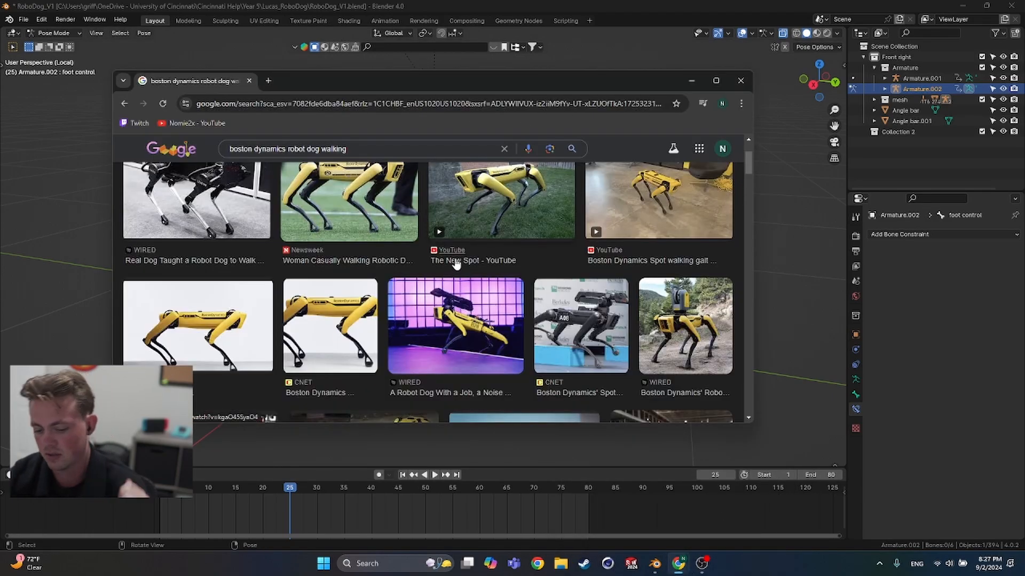
scroll(480, 245, up, 3)
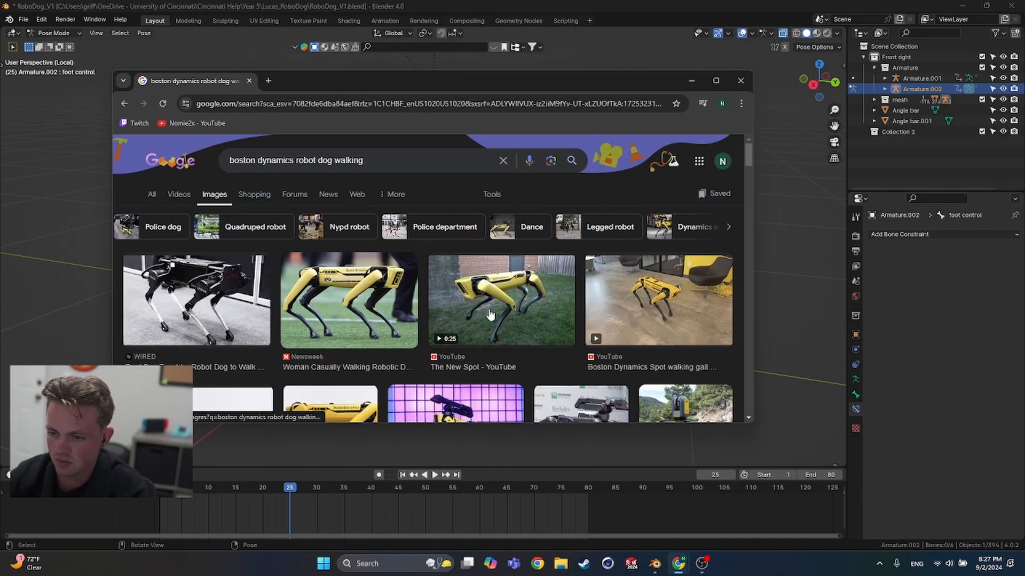
scroll(163, 207, down, 10)
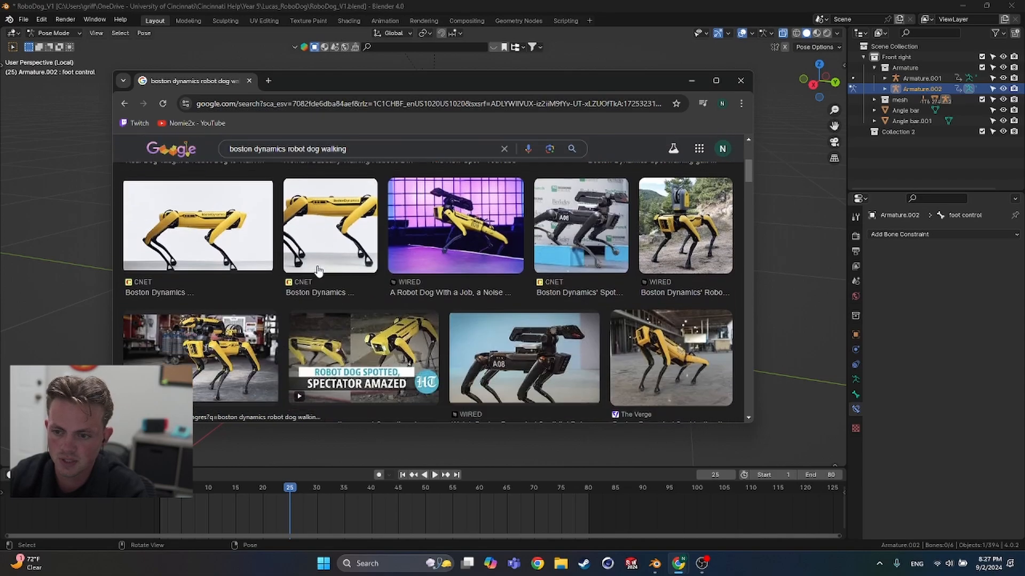
scroll(566, 269, up, 10)
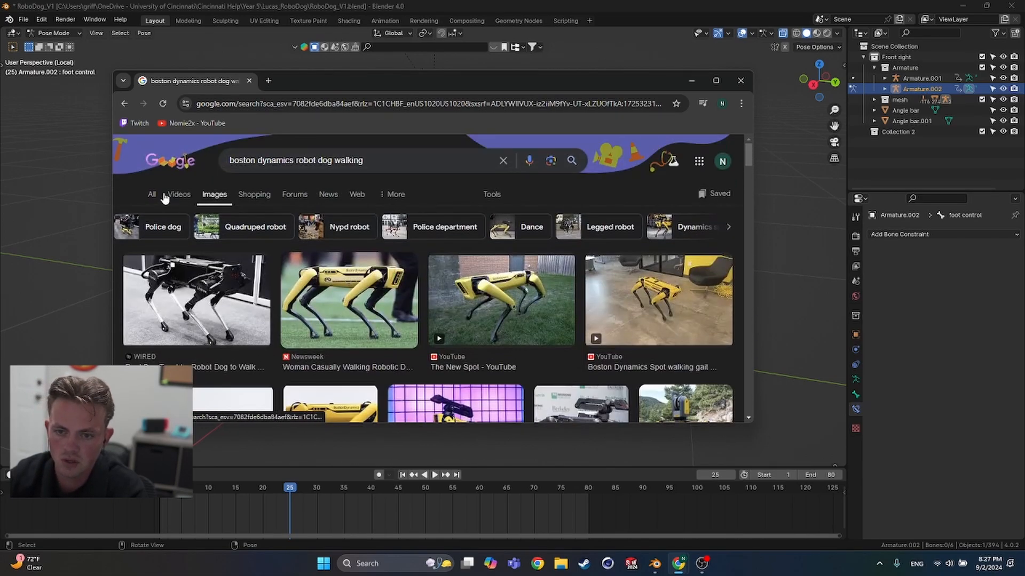
click(170, 195)
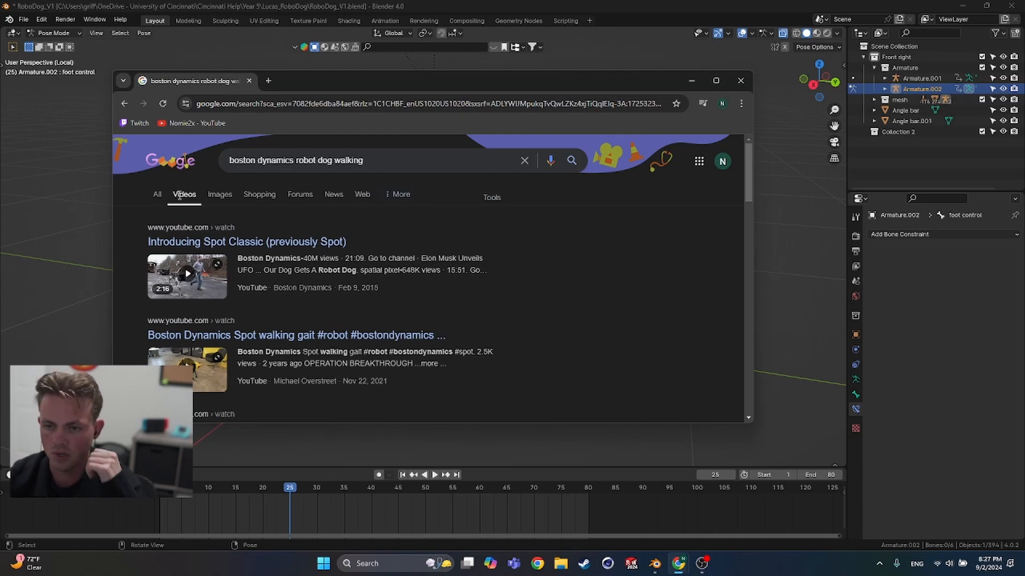
scroll(230, 238, down, 2)
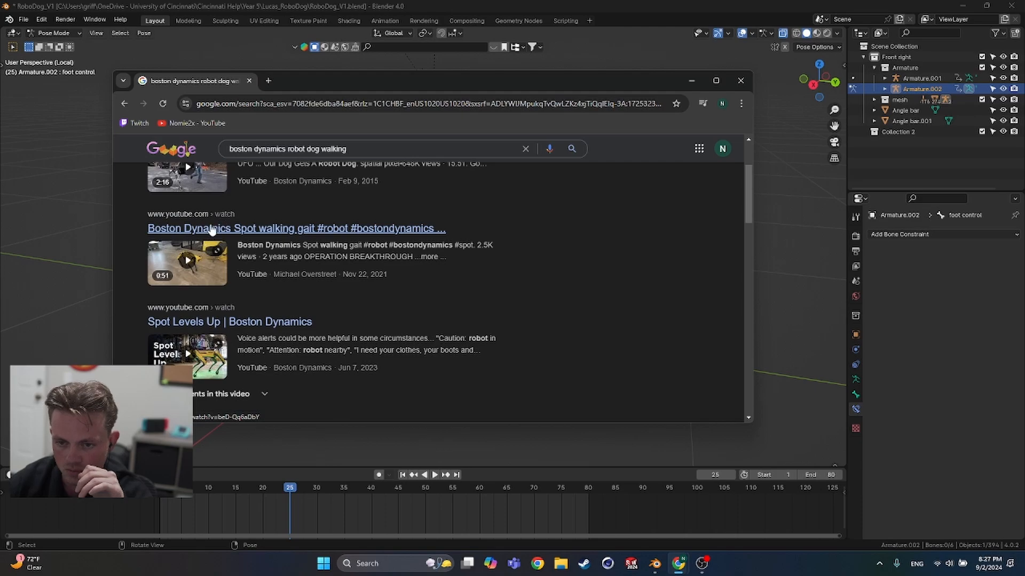
Step: Open the "Boston Dynamics Spot walking gait" video from the search results, mute it, skip the ad and show it full screen
click(237, 239)
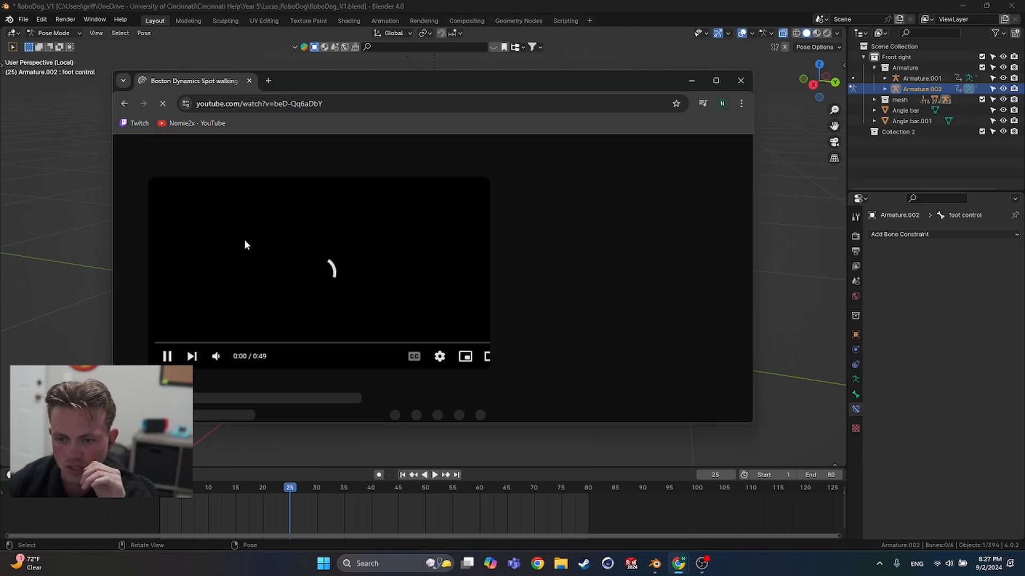
click(216, 356)
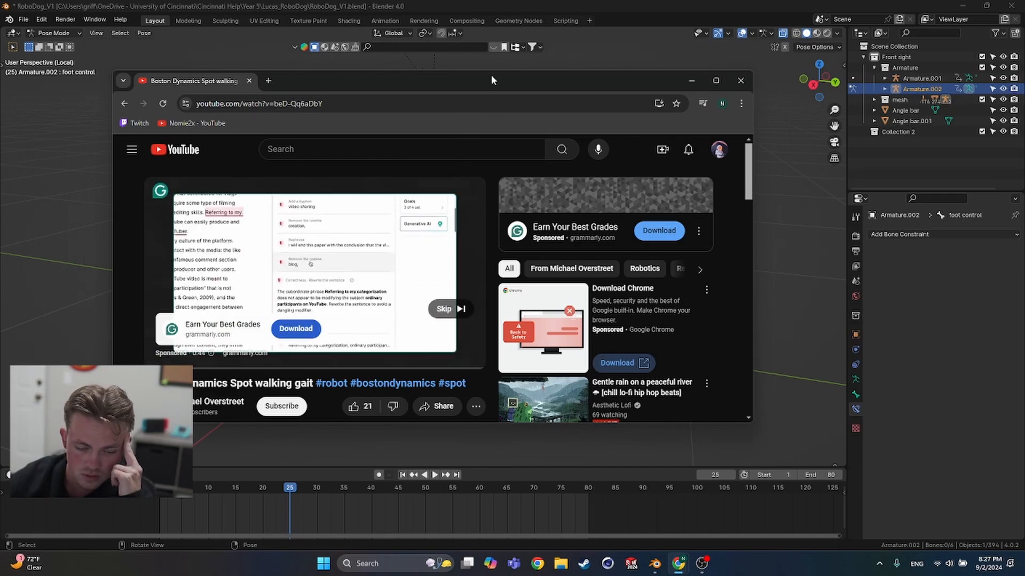
click(448, 310)
double_click(353, 299)
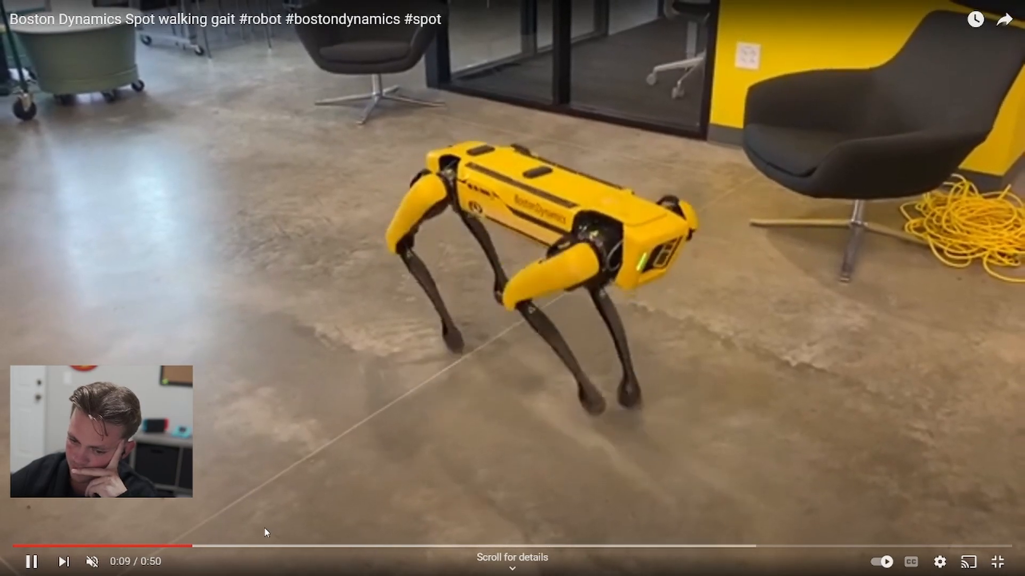
Step: Watch the Spot gait video, pause at 0:31 to study the side-on leg poses, and move the browser window off Blender
click(294, 545)
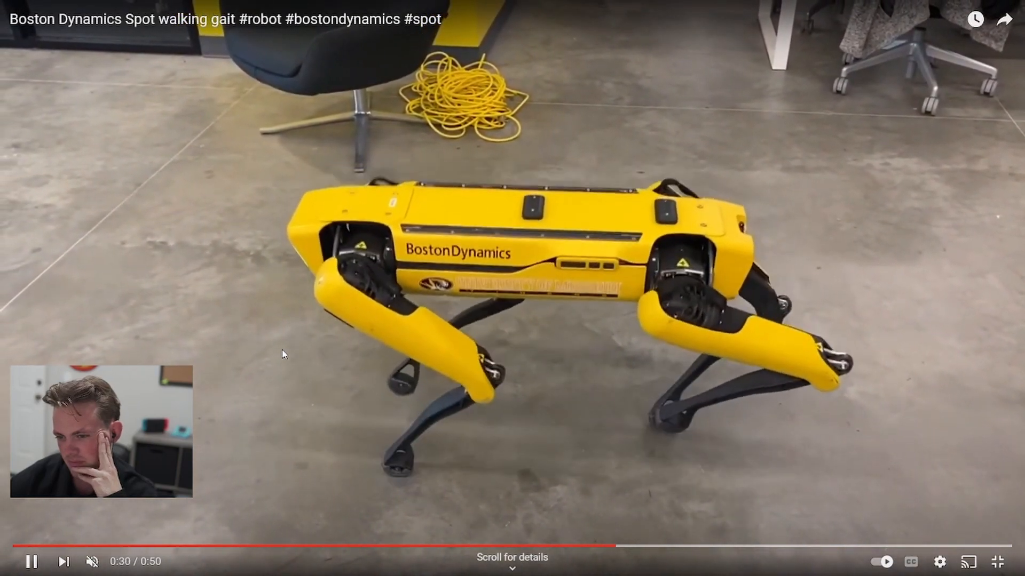
click(281, 351)
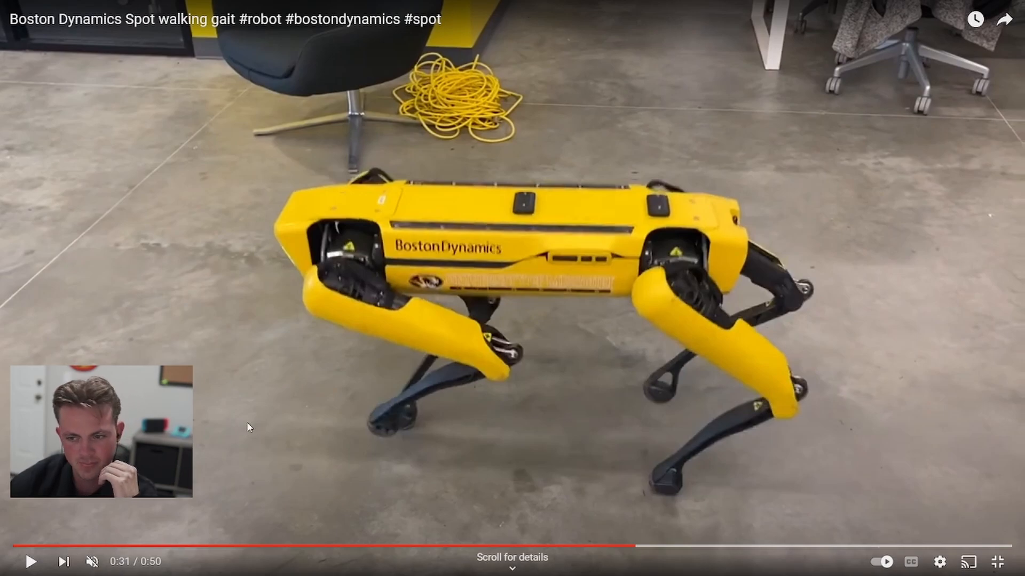
click(353, 546)
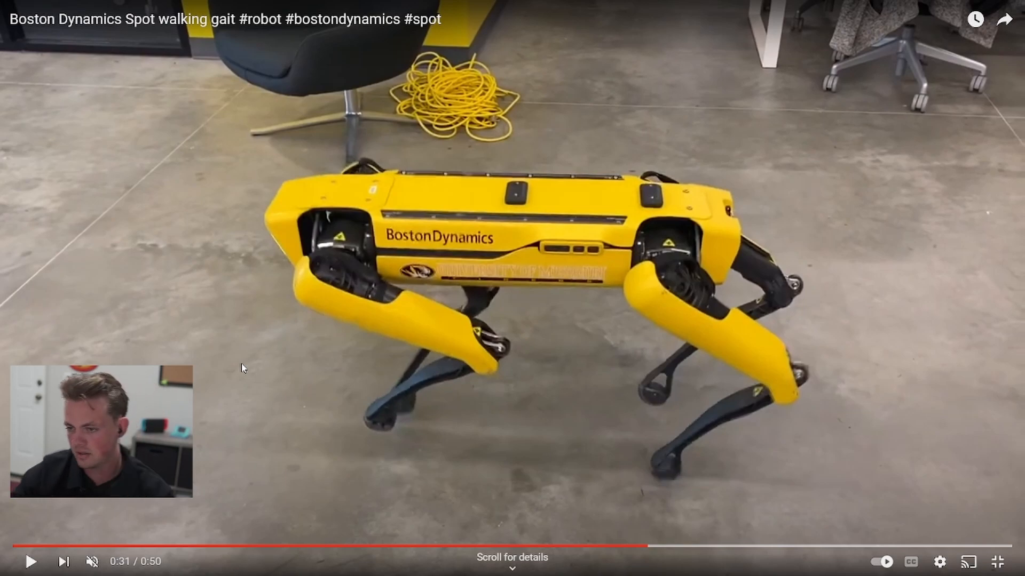
key(Escape)
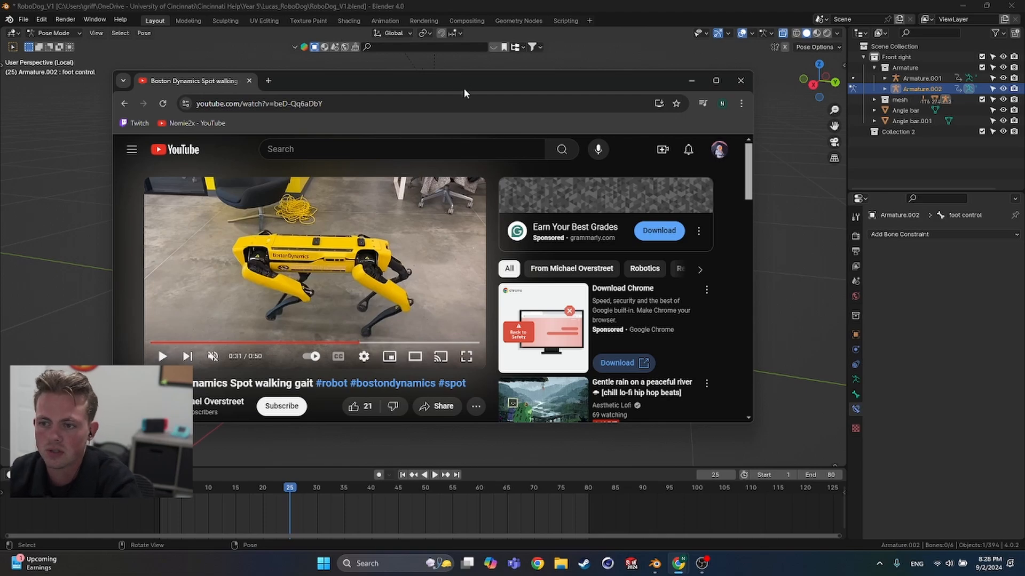
drag(168, 86, 0, 85)
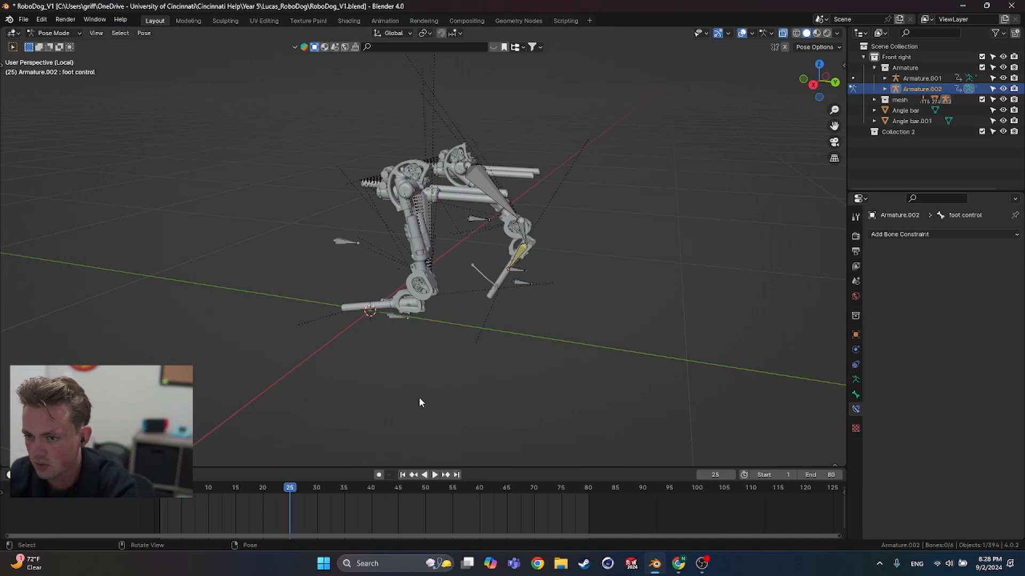
Step: Compare the frame 25 leg pose in Blender with the Spot video paused full screen at 0:28, and return to Blender
shift+middle_drag(457, 407, 464, 385)
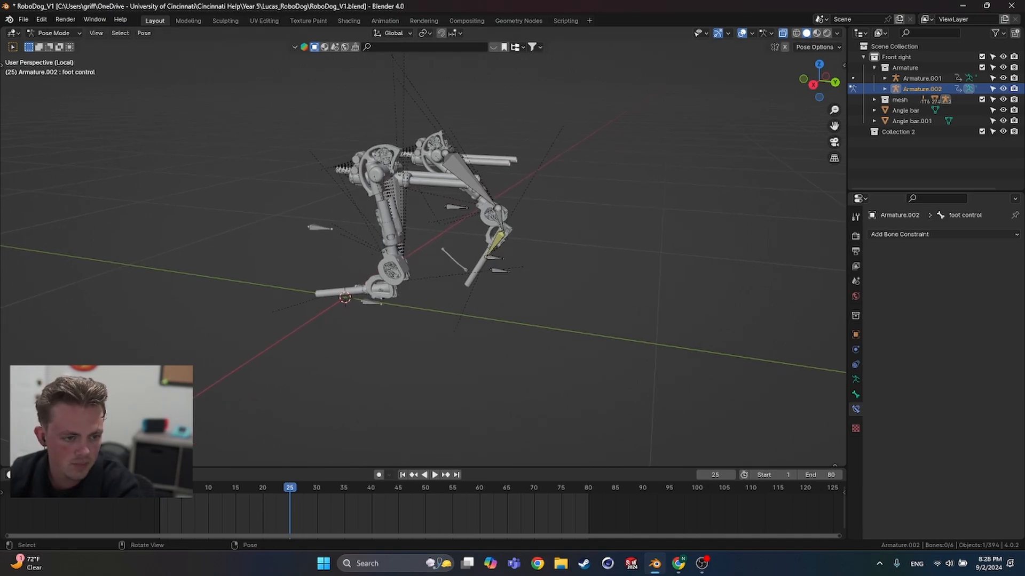
key(alt+Tab)
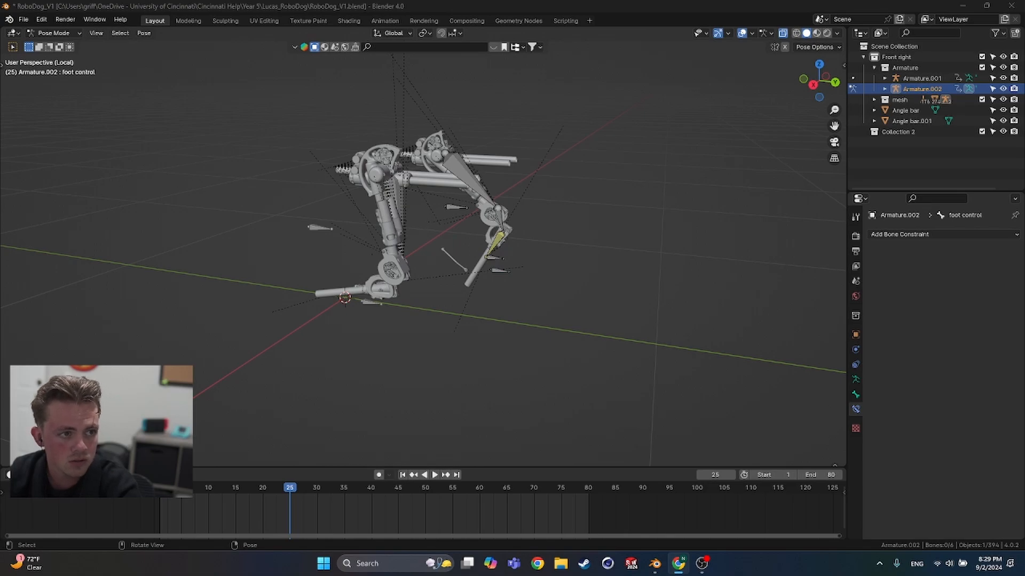
drag(331, 126, 355, 64)
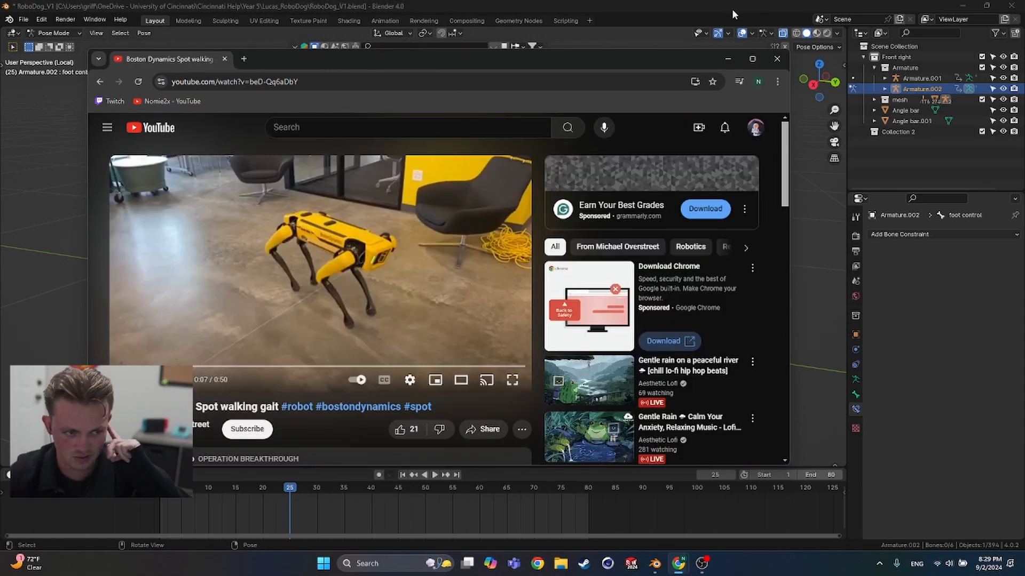
double_click(476, 252)
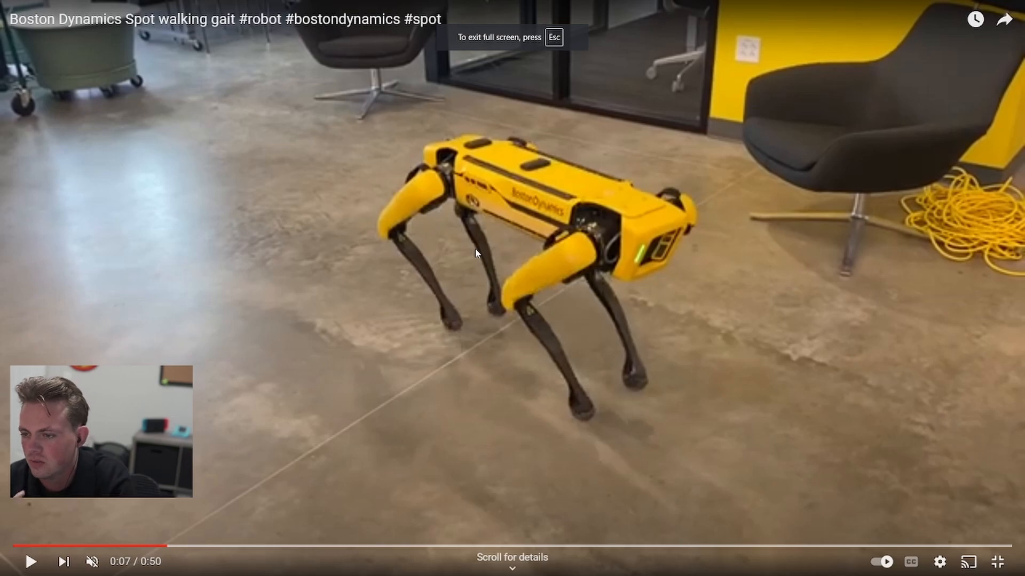
click(330, 266)
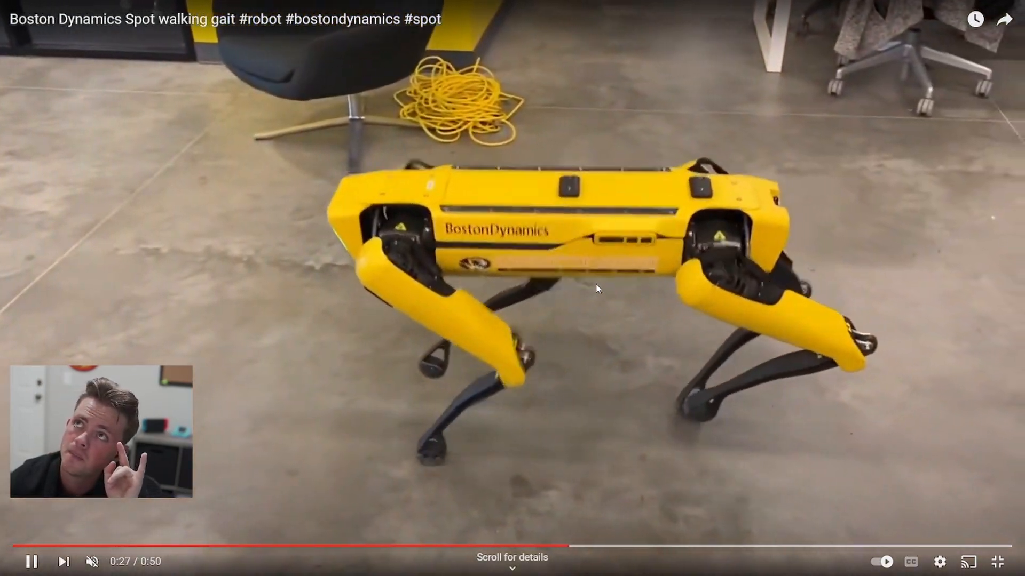
click(596, 284)
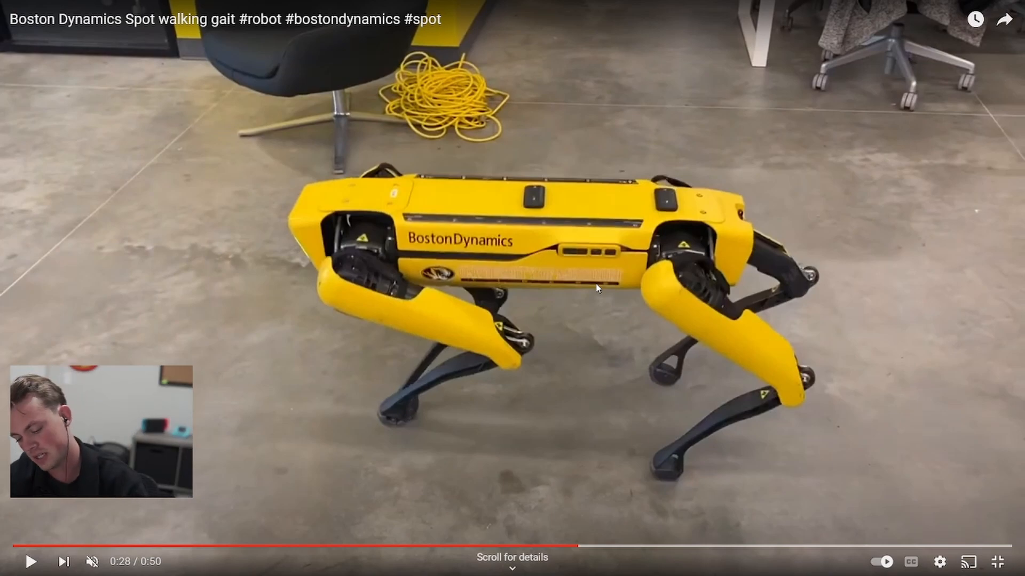
key(Escape)
key(alt+Tab)
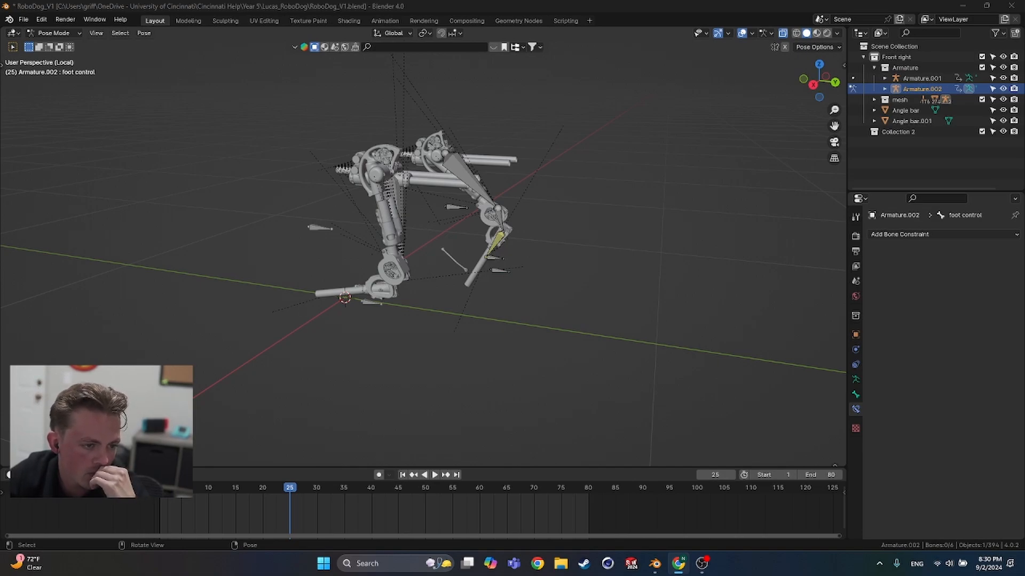
click(423, 397)
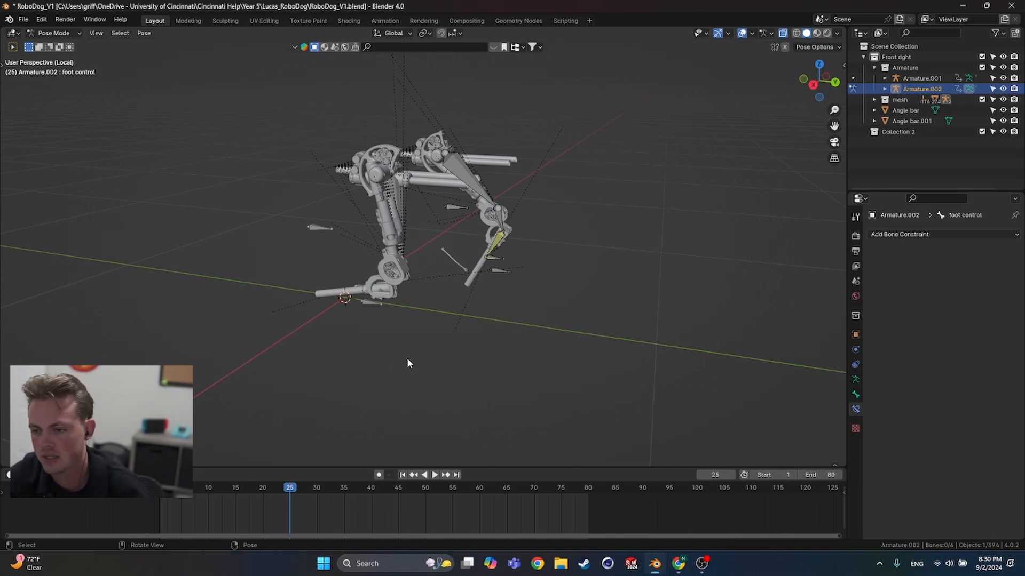
Step: Go to frame 1 and put both leg armatures, Armature.001 and Armature.002, into Pose Mode together
click(403, 475)
middle_drag(502, 362, 448, 359)
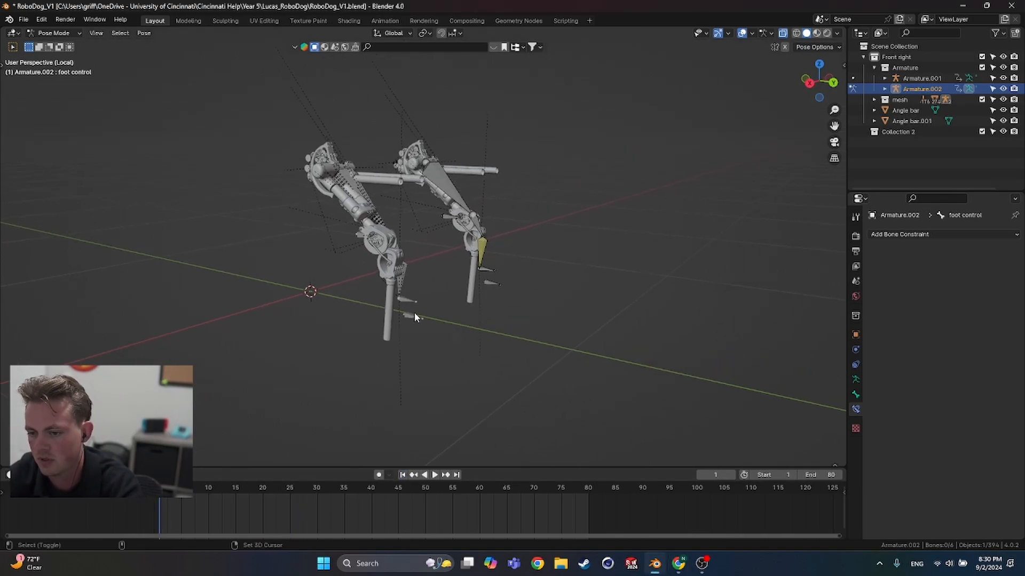
click(896, 163)
click(491, 284)
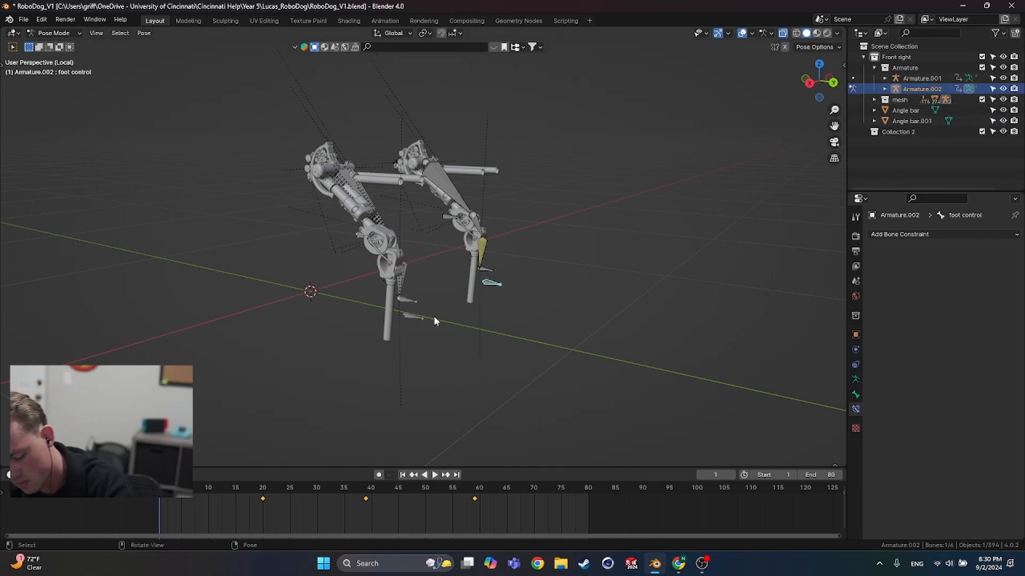
key(ctrl+Tab)
shift+click(406, 316)
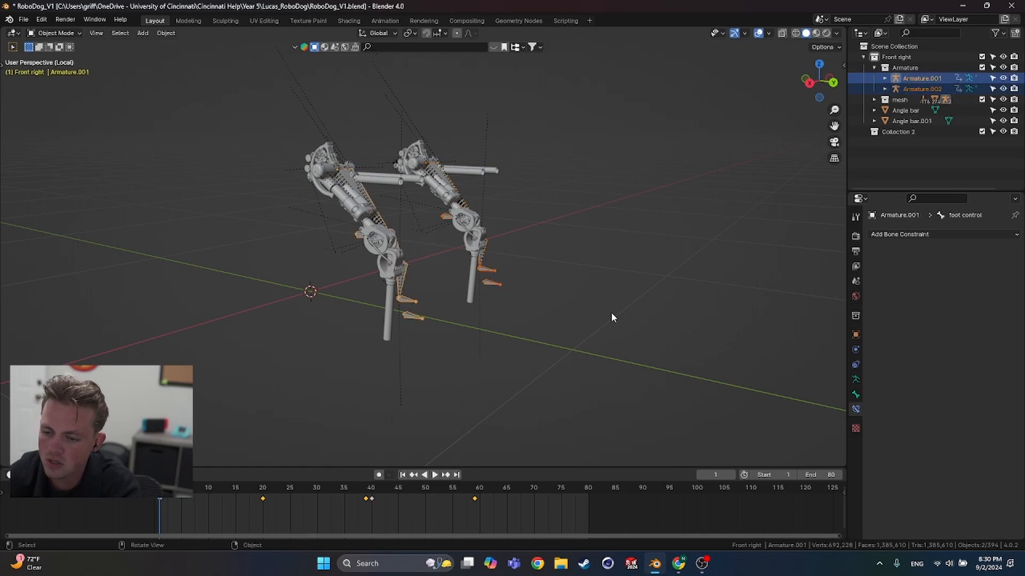
key(ctrl+Tab)
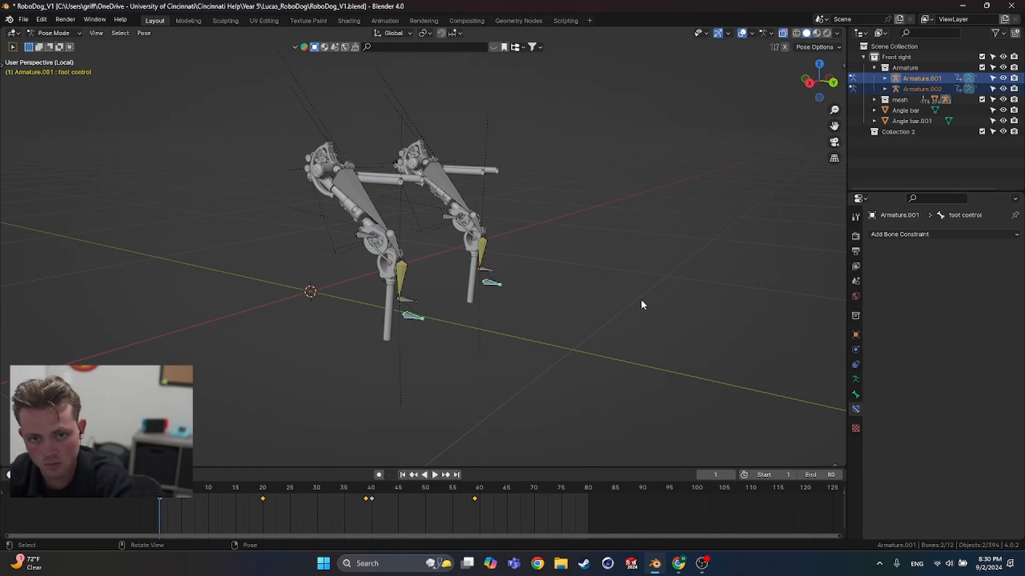
Step: Delete the animation keyframes of the foot control bones on both legs
key(alt+a)
click(492, 285)
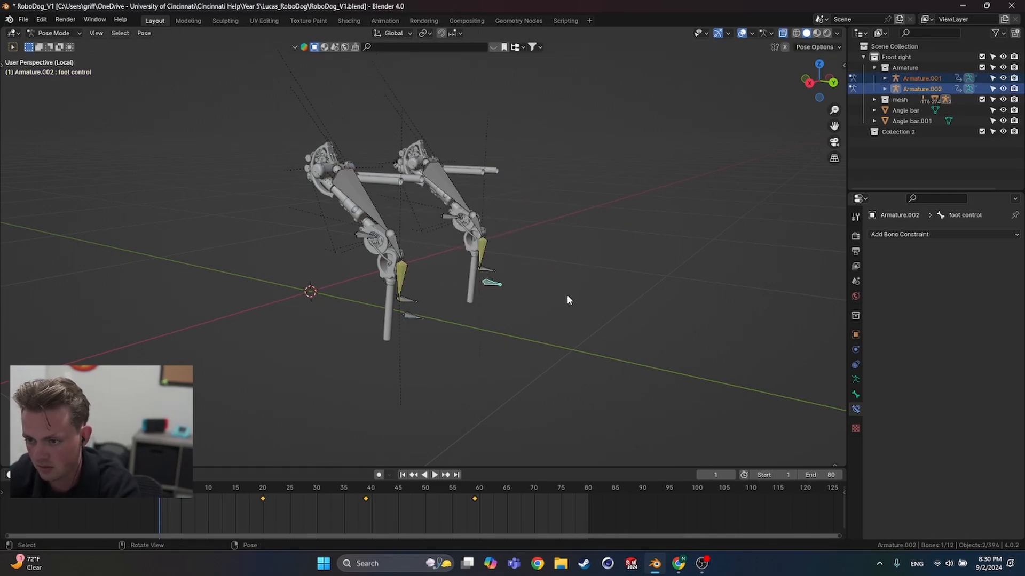
click(406, 315)
key(g)
right_click(497, 258)
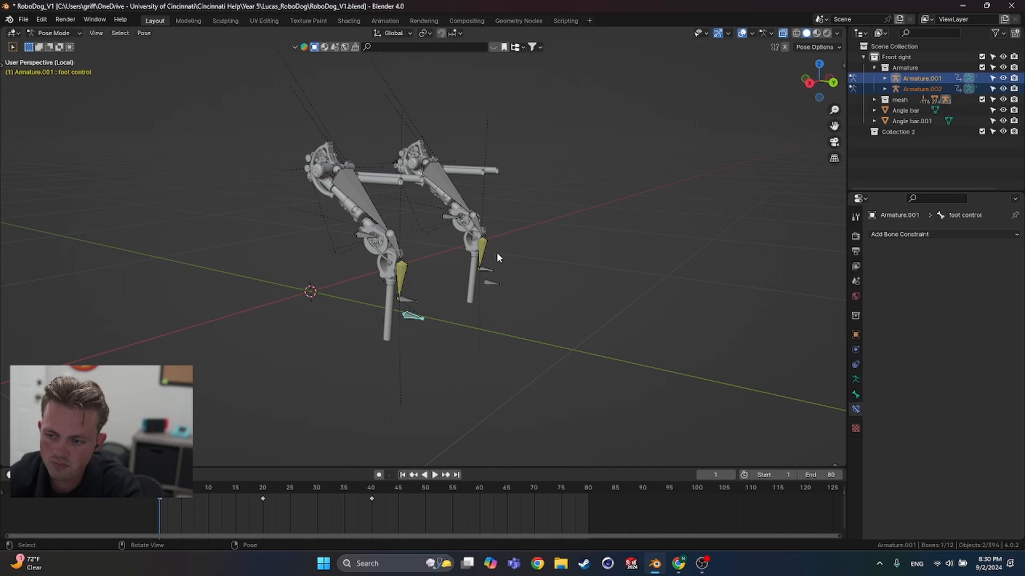
click(488, 284)
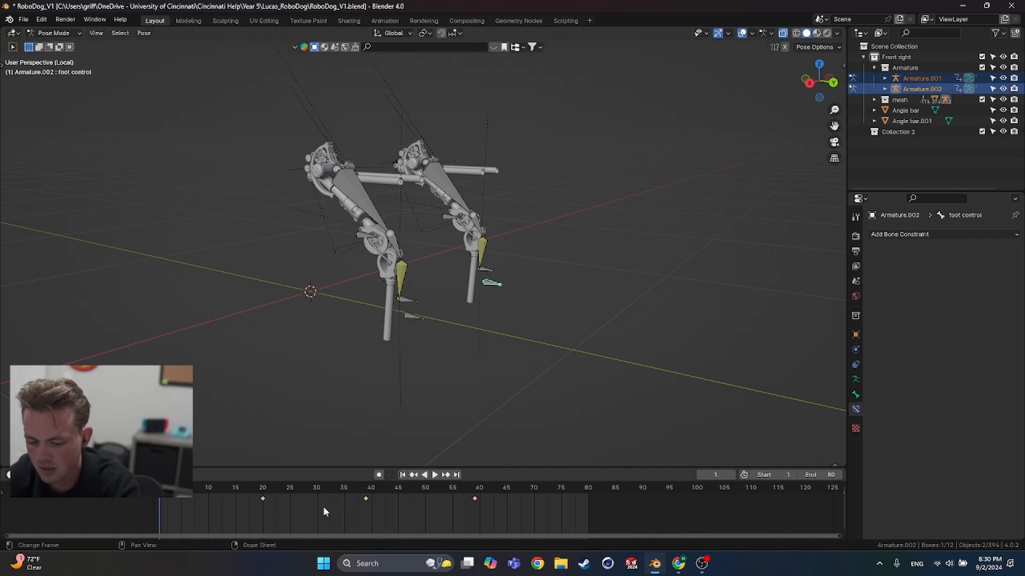
click(412, 316)
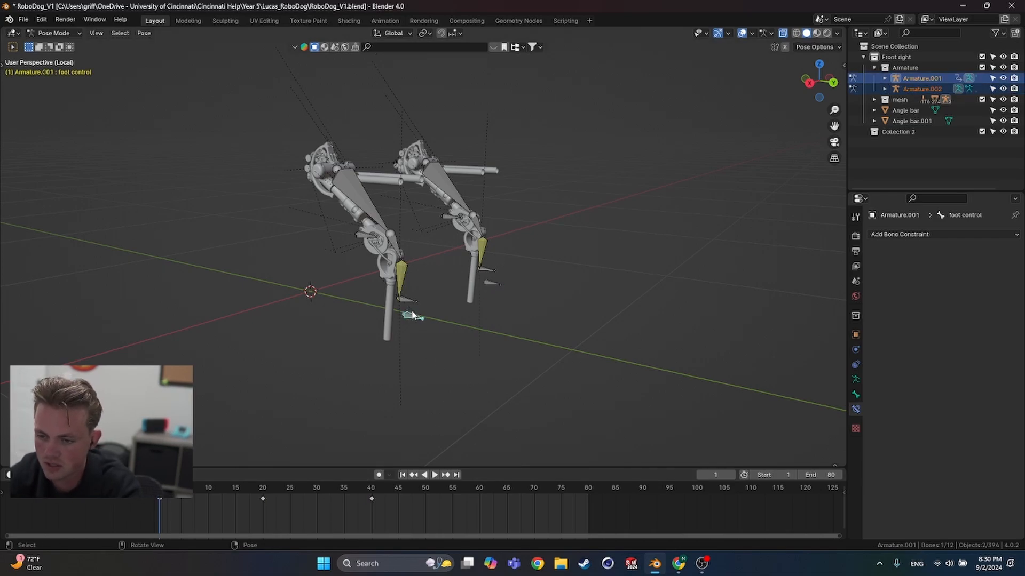
key(Delete)
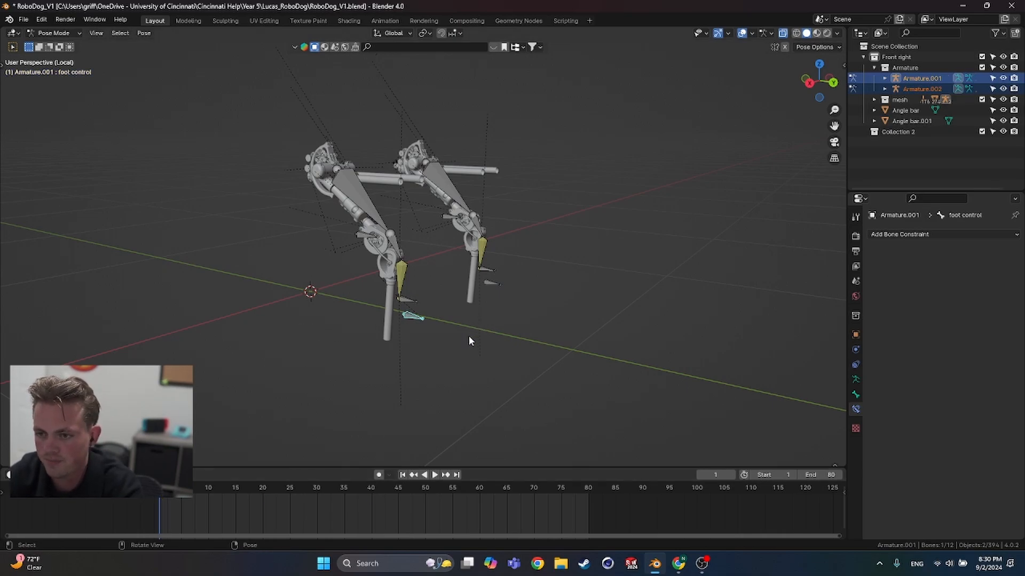
Step: Return to Object Mode, turn on X-ray display, and delete the entire second leg including its armature and meshes
middle_drag(468, 335, 426, 332)
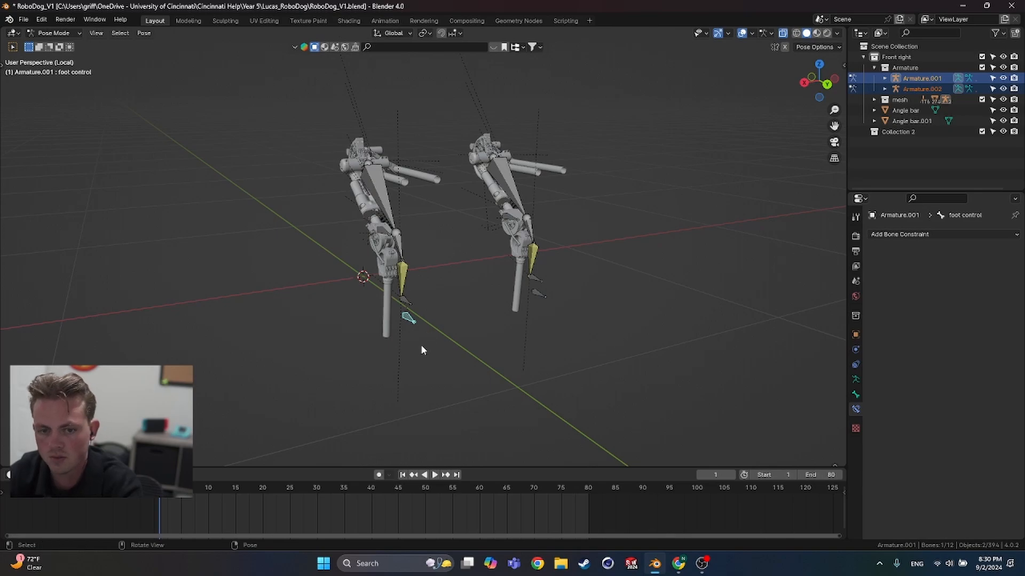
key(ctrl+Tab)
click(478, 365)
scroll(395, 349, down, 4)
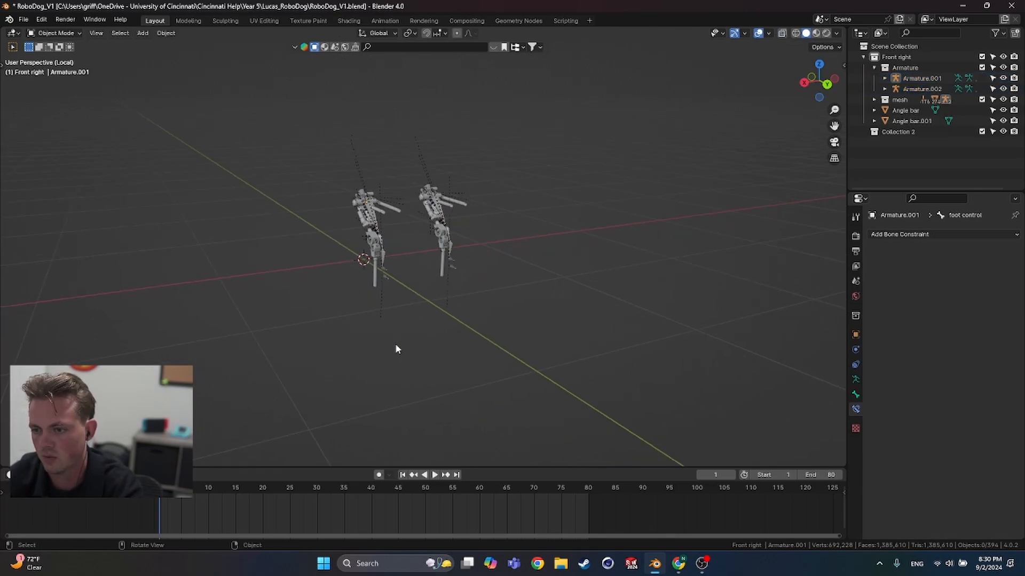
mouse_move(396, 349)
middle_down()
mouse_move(417, 348)
mouse_move(399, 350)
middle_up()
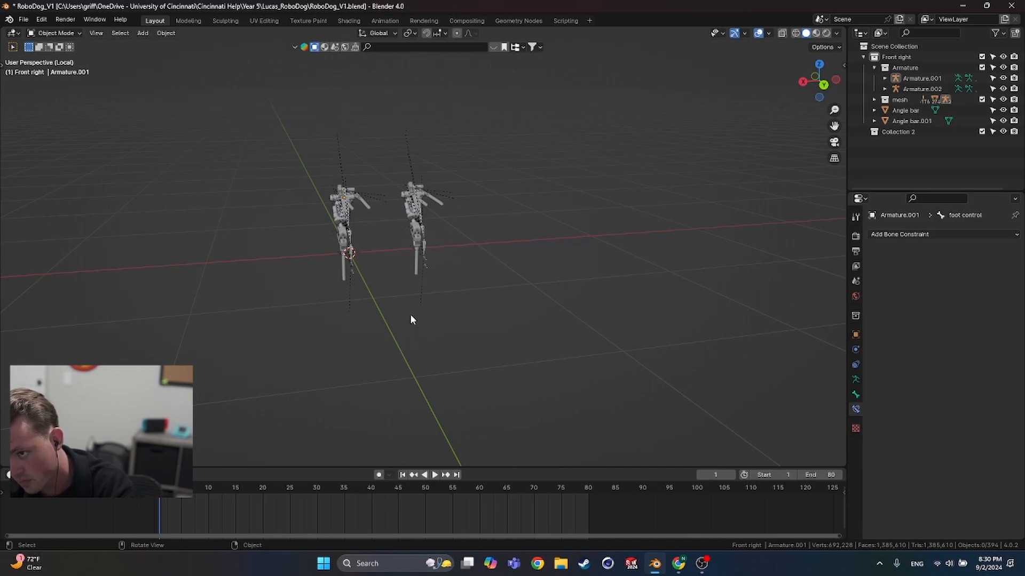
key(alt+z)
scroll(453, 298, up, 4)
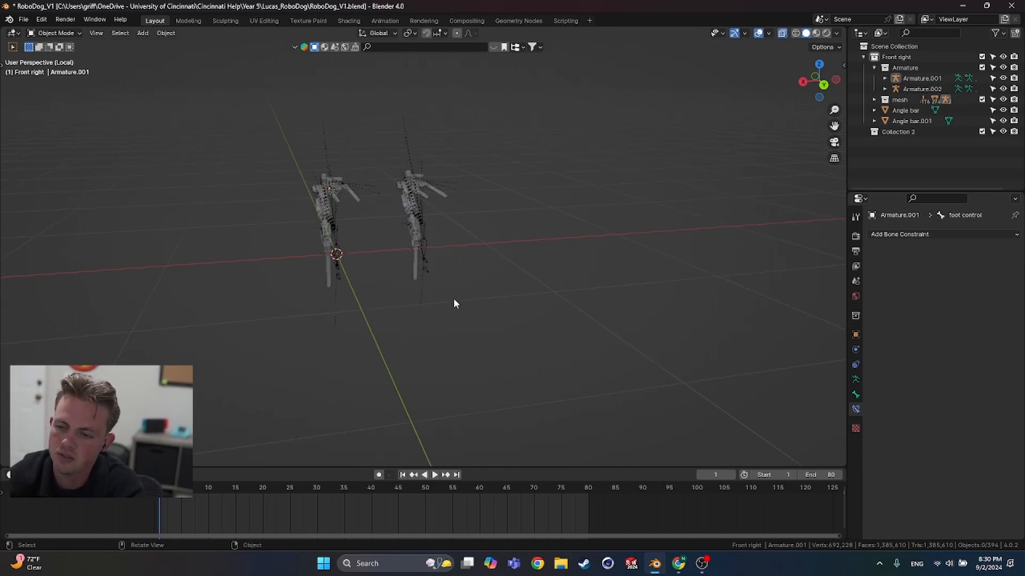
middle_drag(488, 293, 549, 334)
drag(560, 406, 456, 128)
key(Delete)
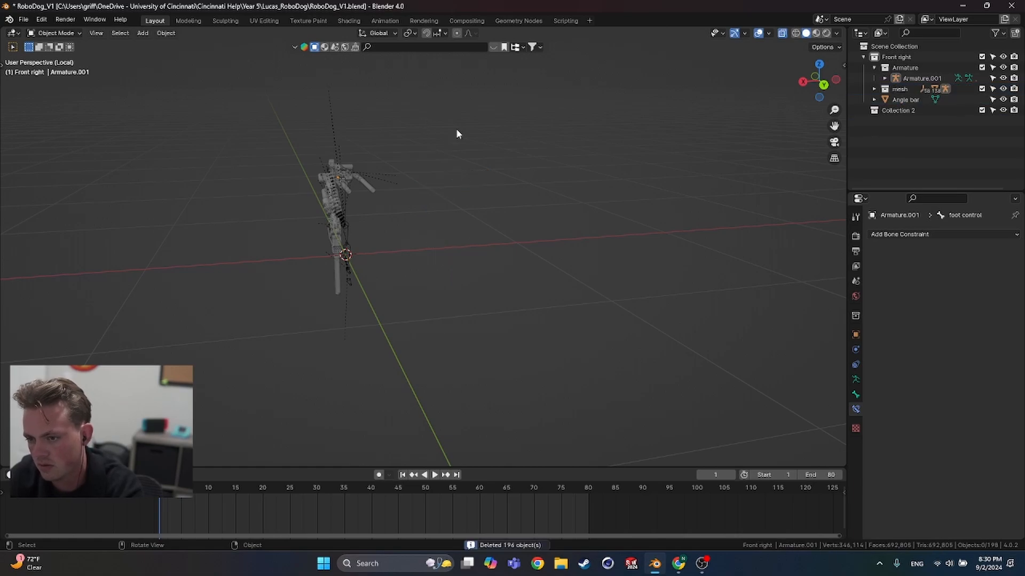
Step: Check the Angle bar and mesh entries of the remaining leg in the scene hierarchy, and delete the unused Collection 2
click(901, 99)
click(898, 108)
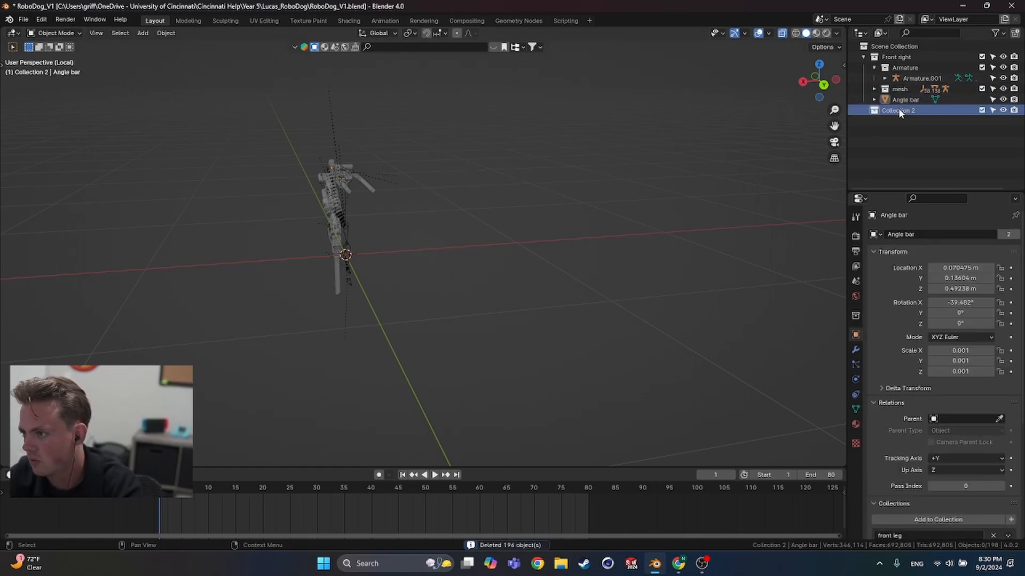
click(902, 90)
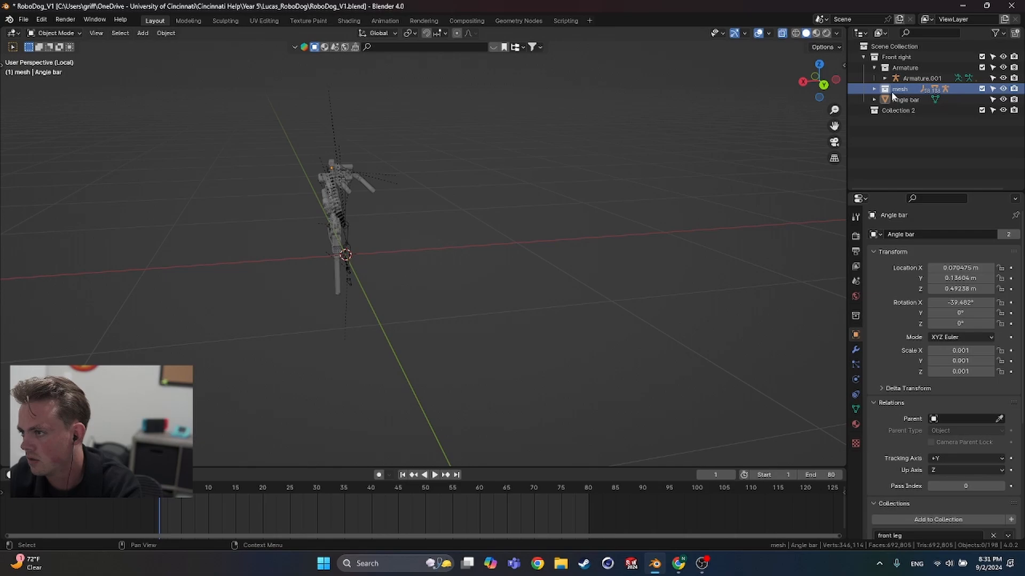
drag(898, 99, 899, 96)
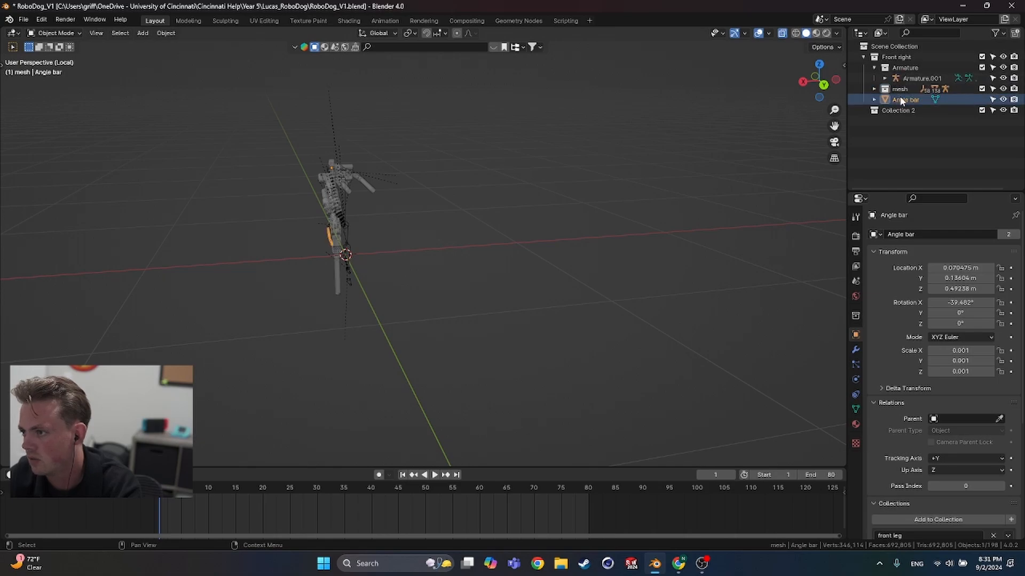
middle_drag(497, 250, 578, 236)
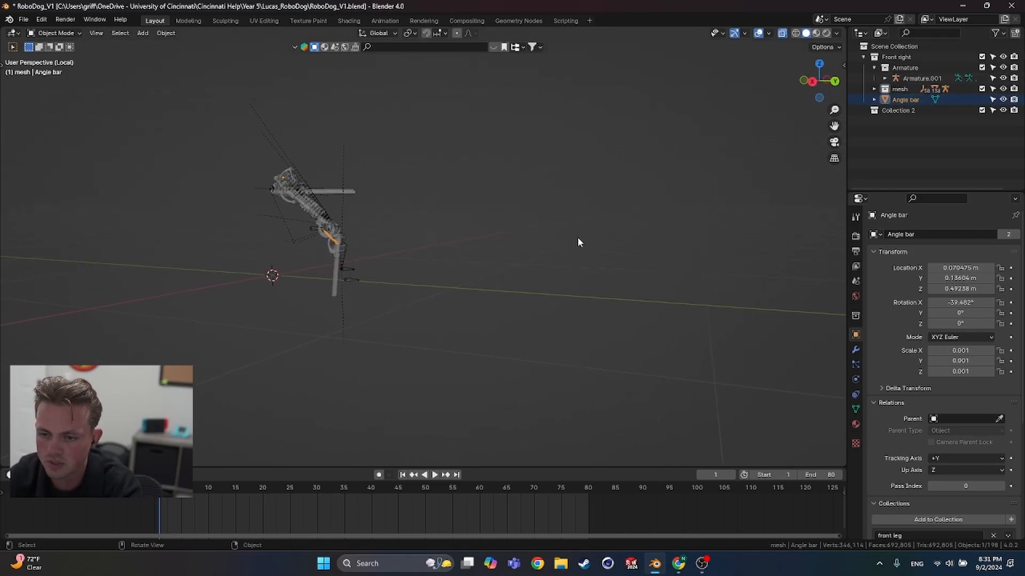
click(899, 111)
key(x)
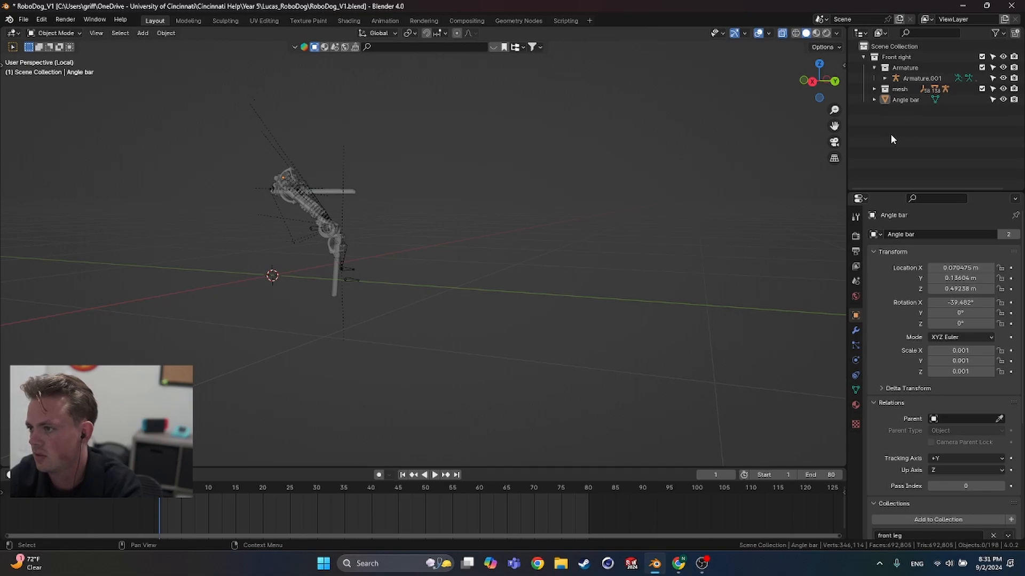
Step: Check the mesh and Angle bar entries, collapse the Front right collection, and view the remaining leg in right orthographic view
click(900, 89)
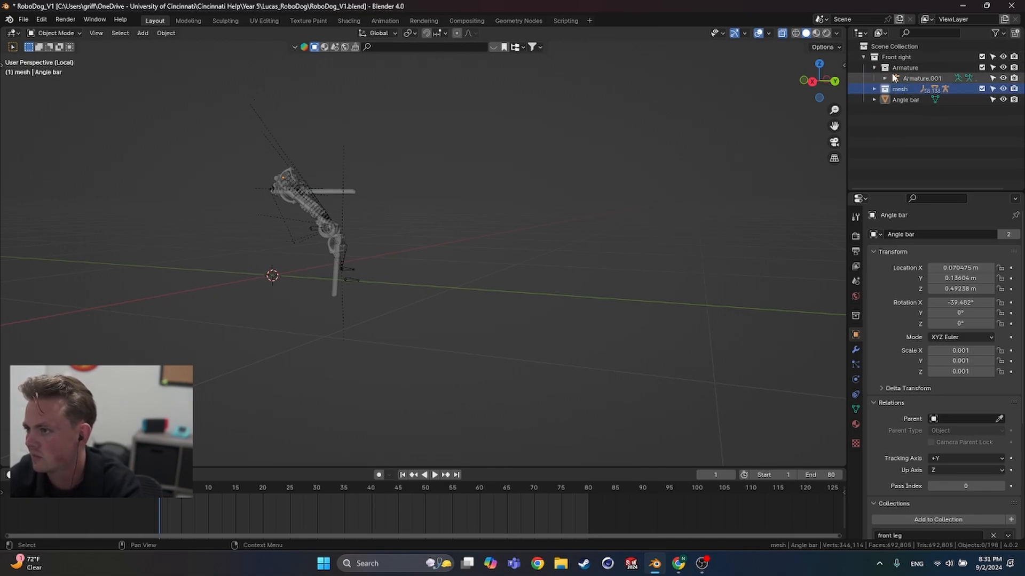
click(898, 100)
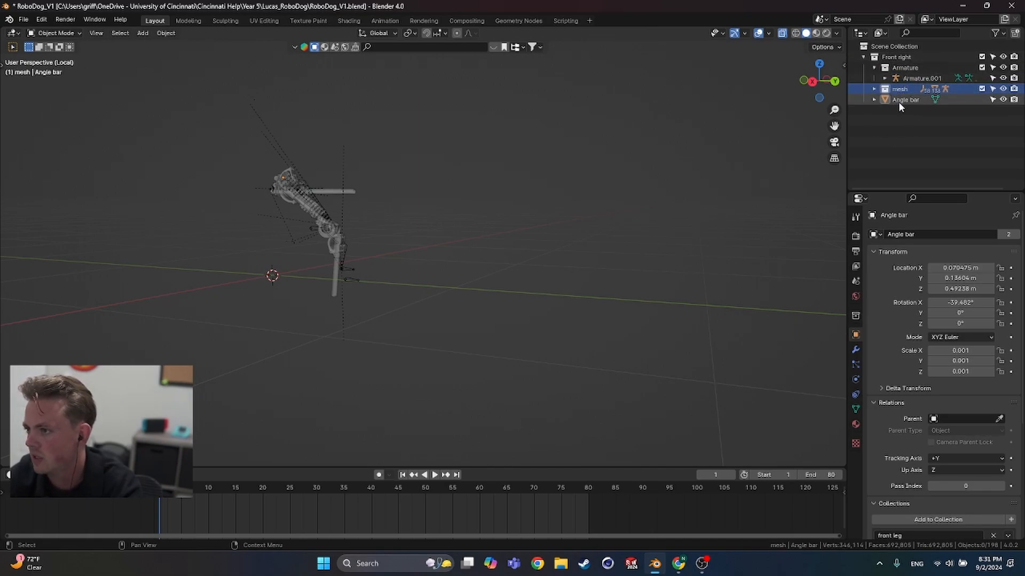
click(813, 128)
click(863, 57)
shift+middle_drag(479, 282, 508, 284)
scroll(512, 309, up, 3)
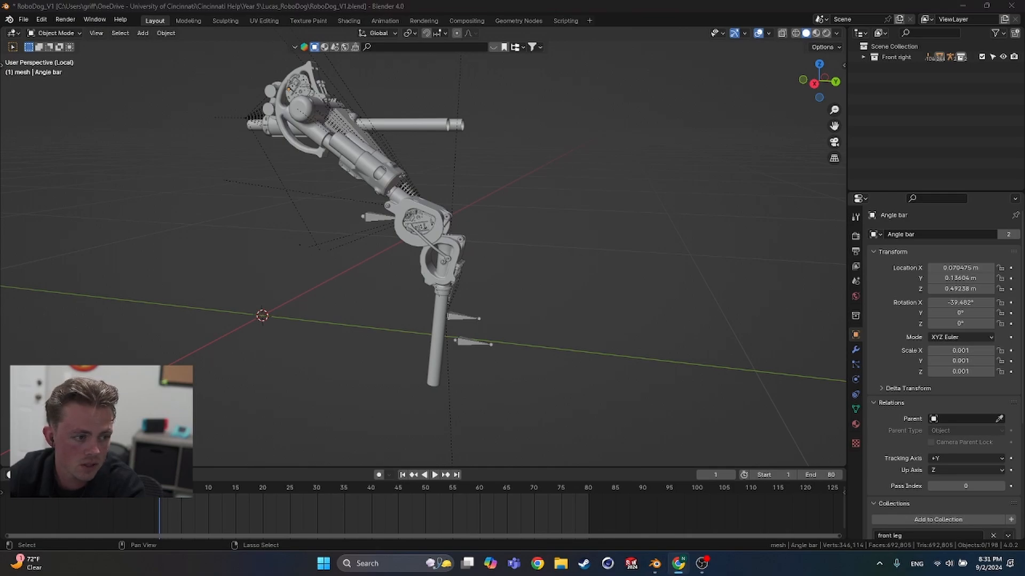
middle_drag(320, 336, 362, 313)
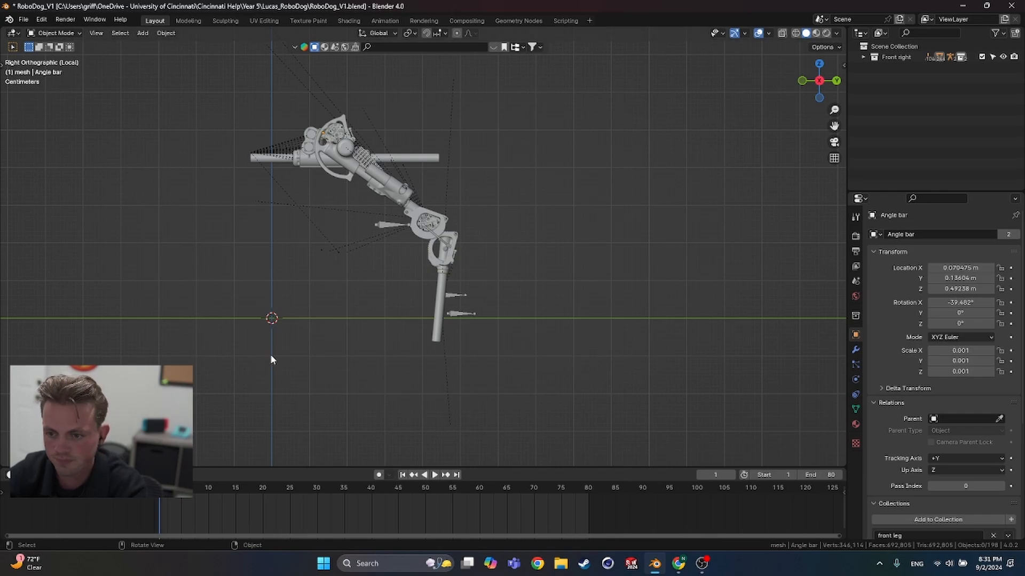
shift+middle_drag(311, 358, 304, 313)
scroll(305, 313, down, 3)
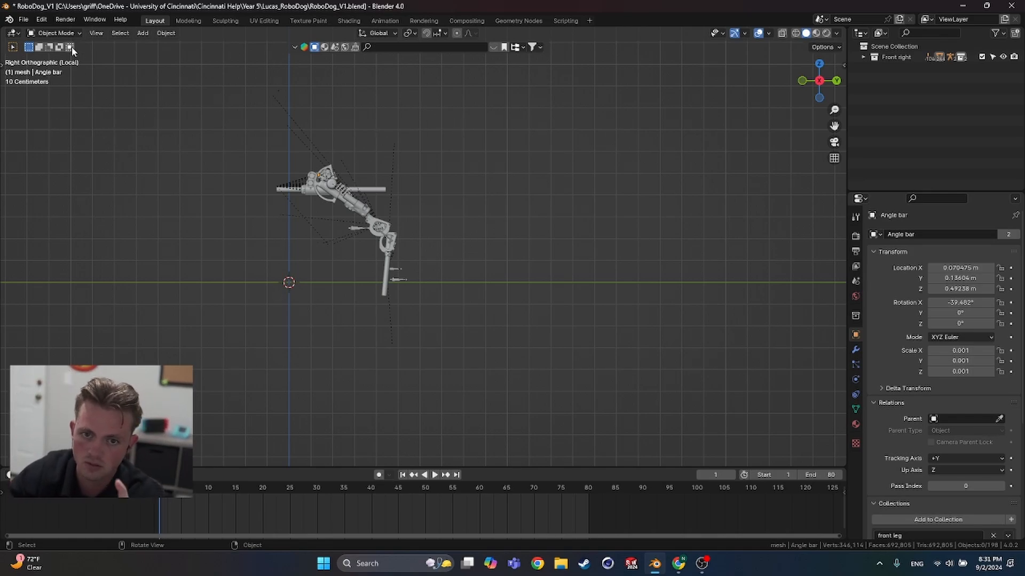
Step: Sketch annotations over the leg showing the travel direction, the dog's head and body line, and the front and rear leg shapes
key(n)
key(n)
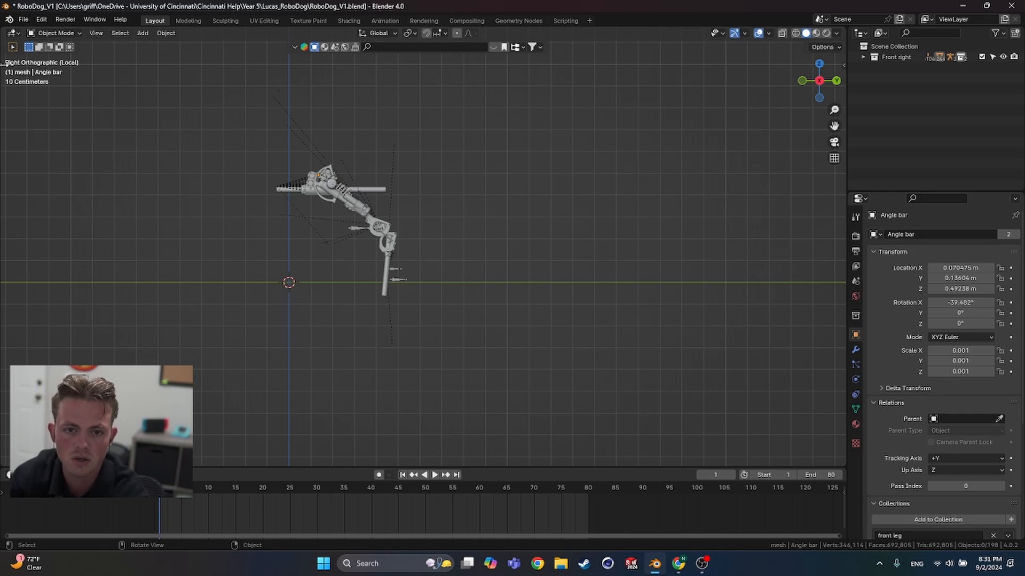
click(3, 65)
click(16, 186)
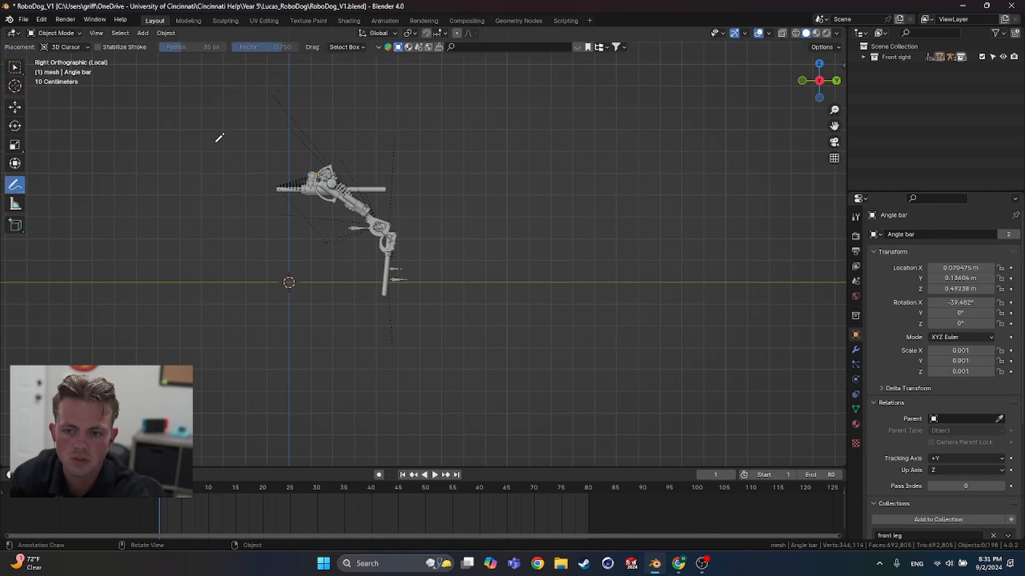
mouse_move(263, 103)
mouse_down()
mouse_move(202, 99)
mouse_move(217, 115)
mouse_move(224, 94)
mouse_up()
mouse_move(274, 144)
mouse_down()
mouse_move(245, 153)
mouse_move(267, 143)
mouse_move(478, 139)
mouse_up()
mouse_move(290, 149)
mouse_down()
mouse_move(400, 213)
mouse_move(353, 308)
mouse_up()
mouse_move(461, 145)
mouse_down()
mouse_move(513, 295)
mouse_move(495, 319)
mouse_up()
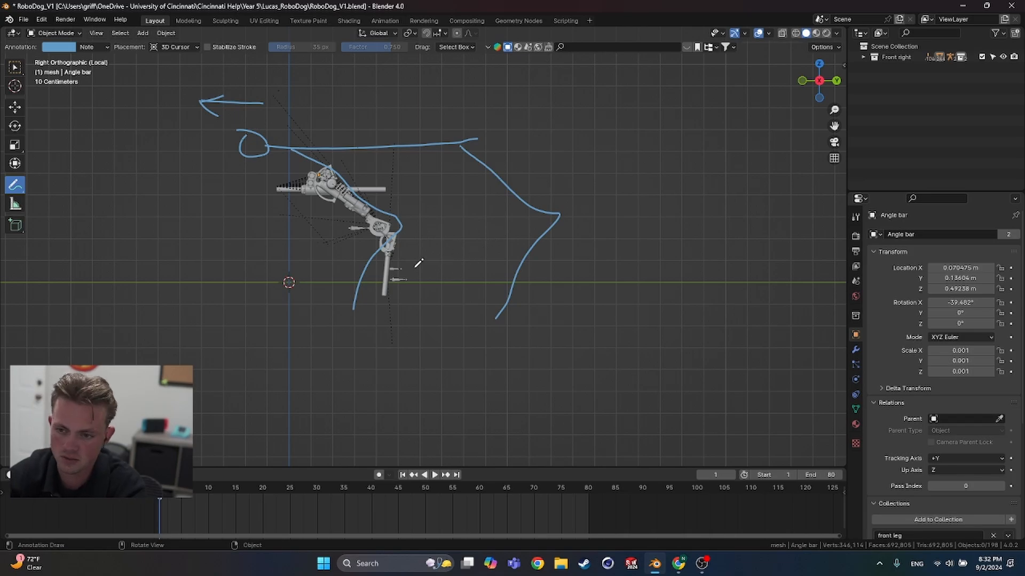
Step: Switch from annotating to the Move tool and undo all annotation strokes around the leg
click(15, 107)
key(ctrl+z)
key(ctrl+z)
key(ctrl+z)
key(ctrl+z)
key(ctrl+z)
key(ctrl+z)
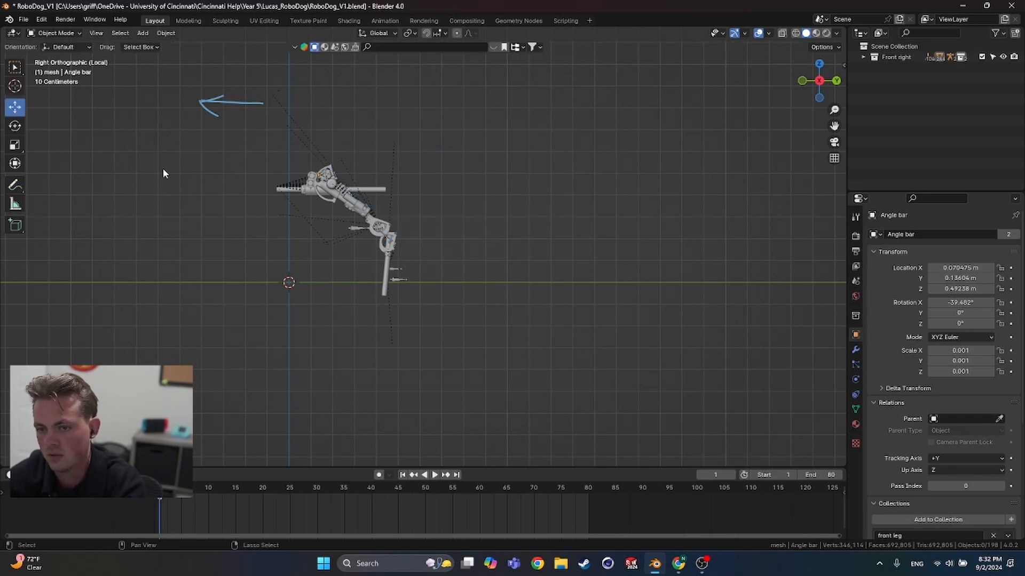
scroll(270, 233, up, 2)
shift+middle_drag(308, 255, 405, 259)
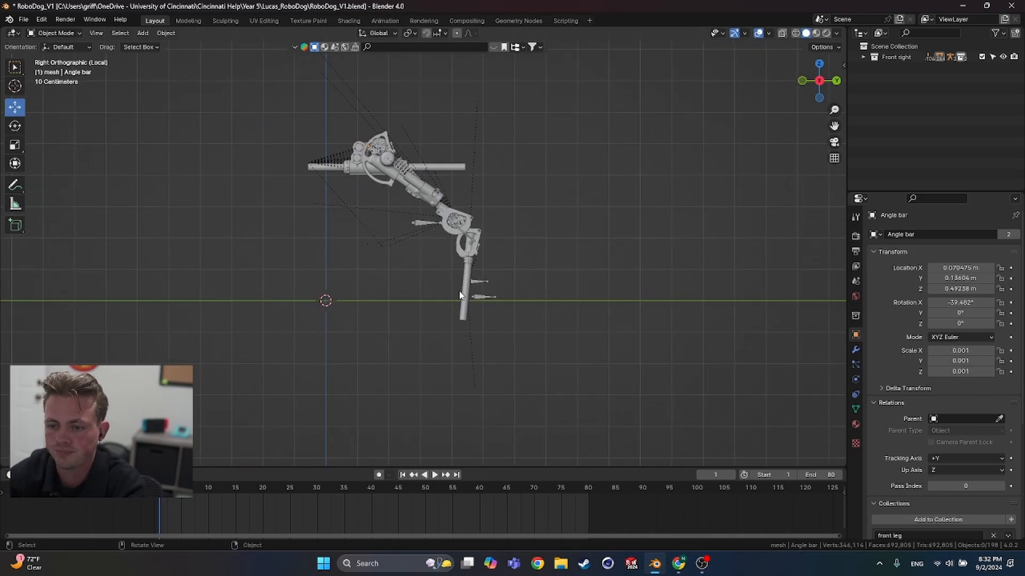
scroll(483, 294, down, 1)
click(475, 289)
shift+middle_drag(396, 269, 379, 295)
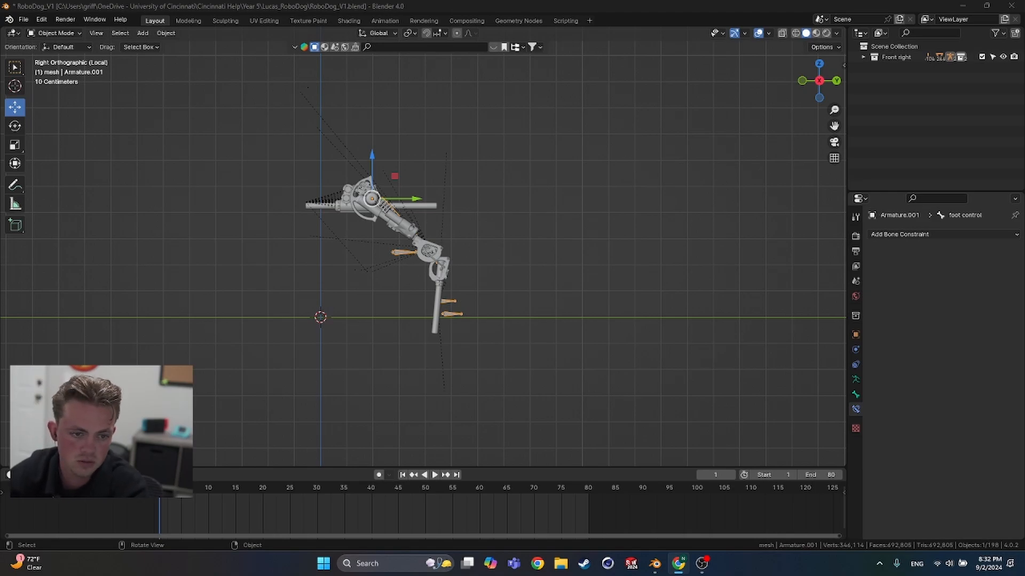
Step: Capture a side-view screenshot of the Boston Dynamics Spot robot and save it as bost dynamics robot in PNG format
key(super+shift+s)
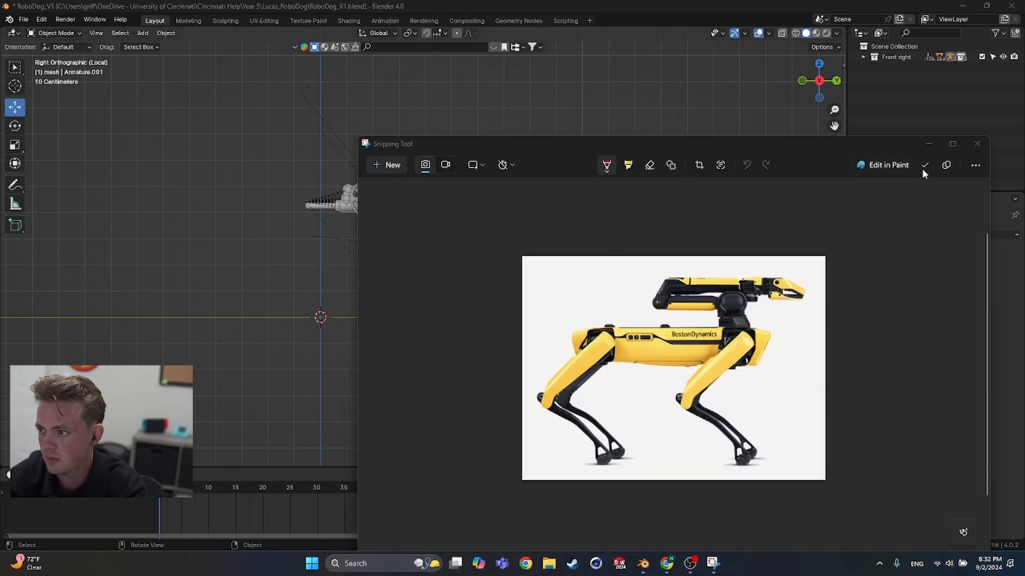
click(925, 168)
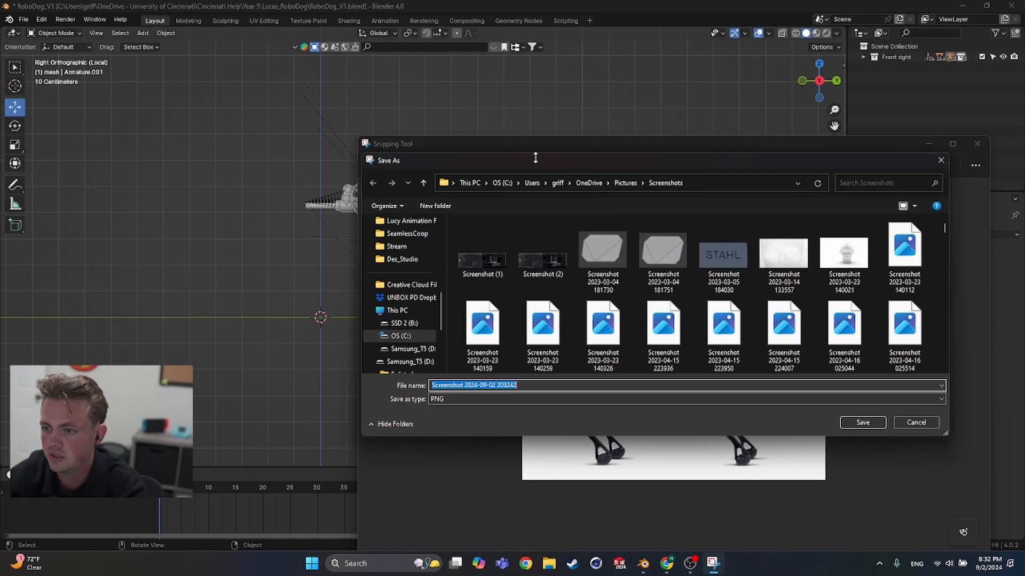
drag(442, 180, 0, 128)
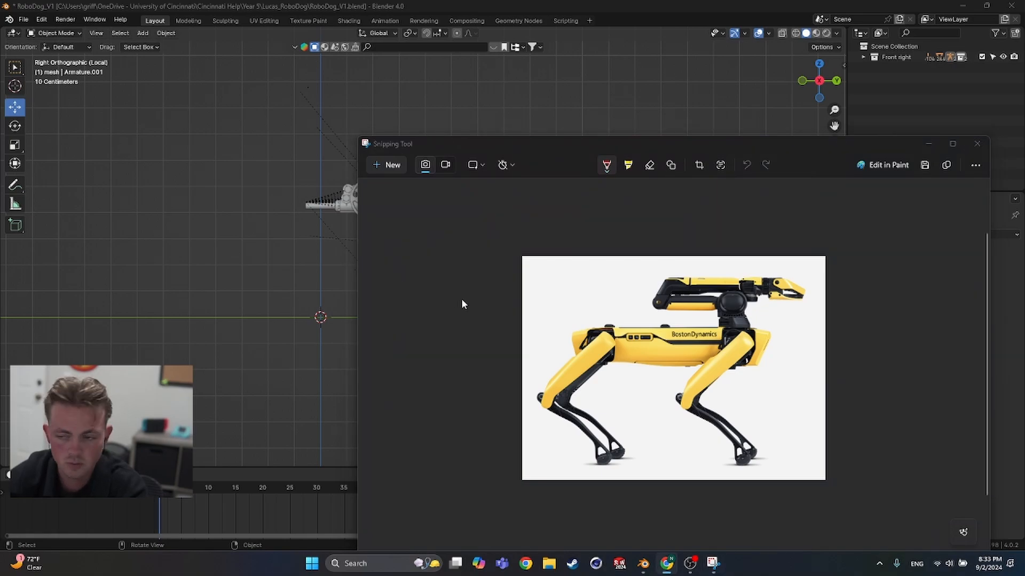
click(977, 143)
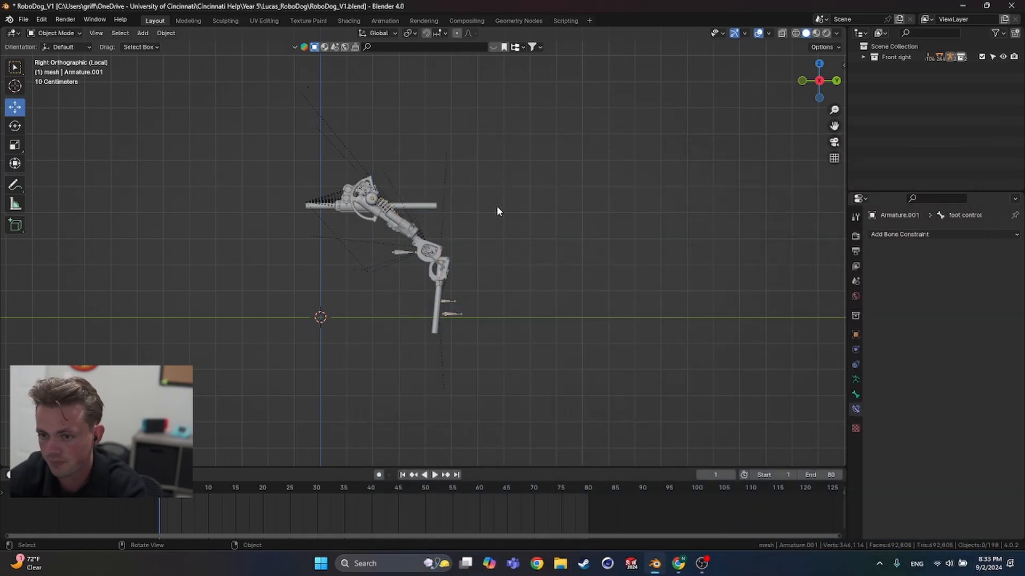
Step: Import the saved bost dynamics robot picture into the scene as an image plane
key(shift+a)
mouse_move(484, 336)
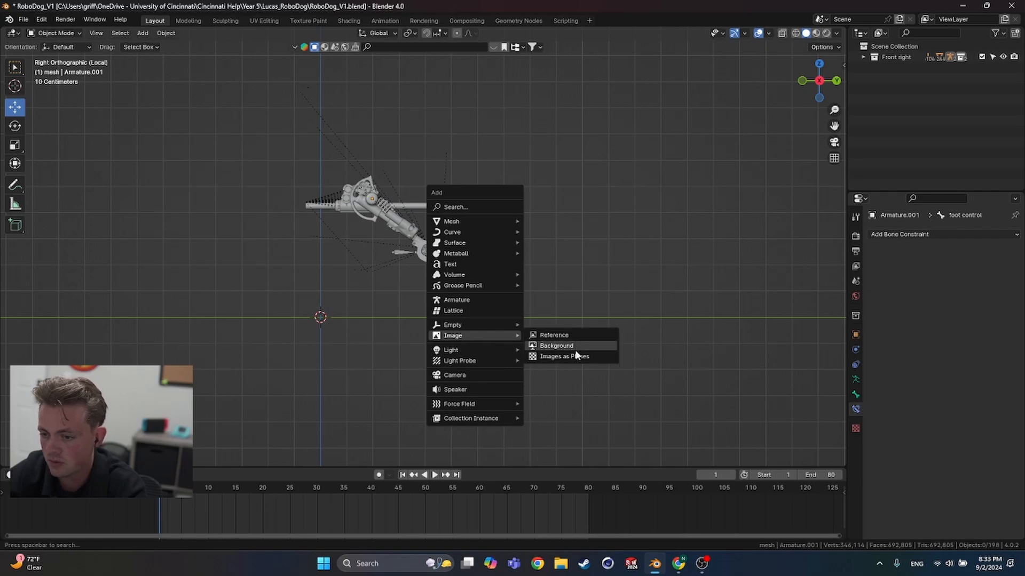
click(577, 355)
key(Escape)
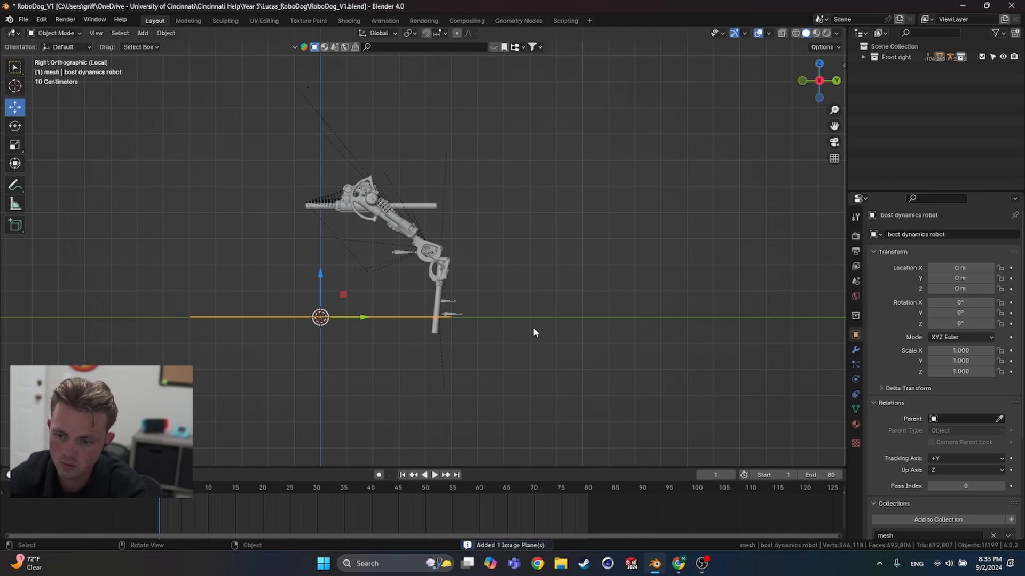
Step: Rotate the image plane 90° about Y and move it over the leg, at about Y 0.389 m and Z 0.273 m
key(r)
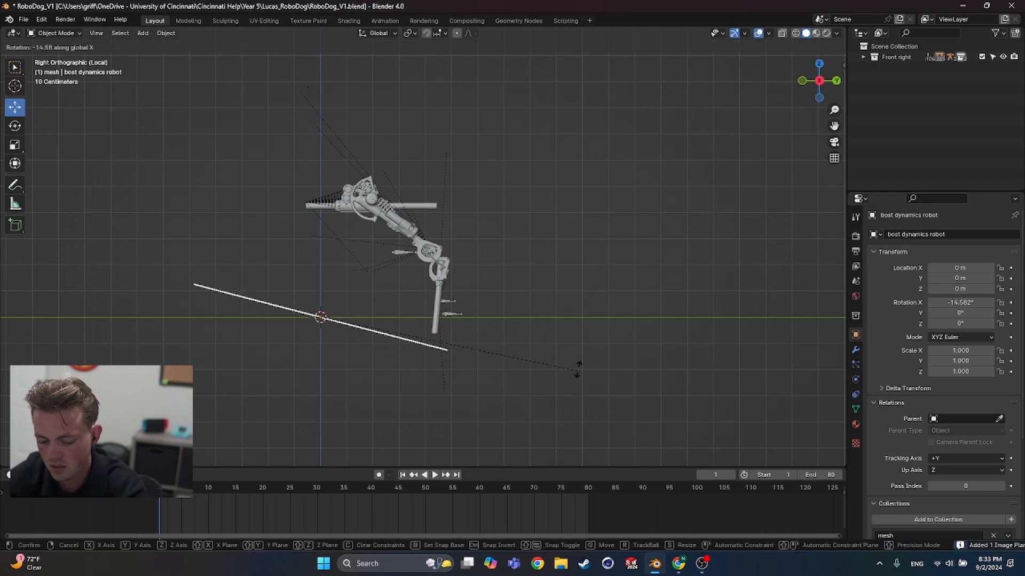
text(y)
text(90)
key(Return)
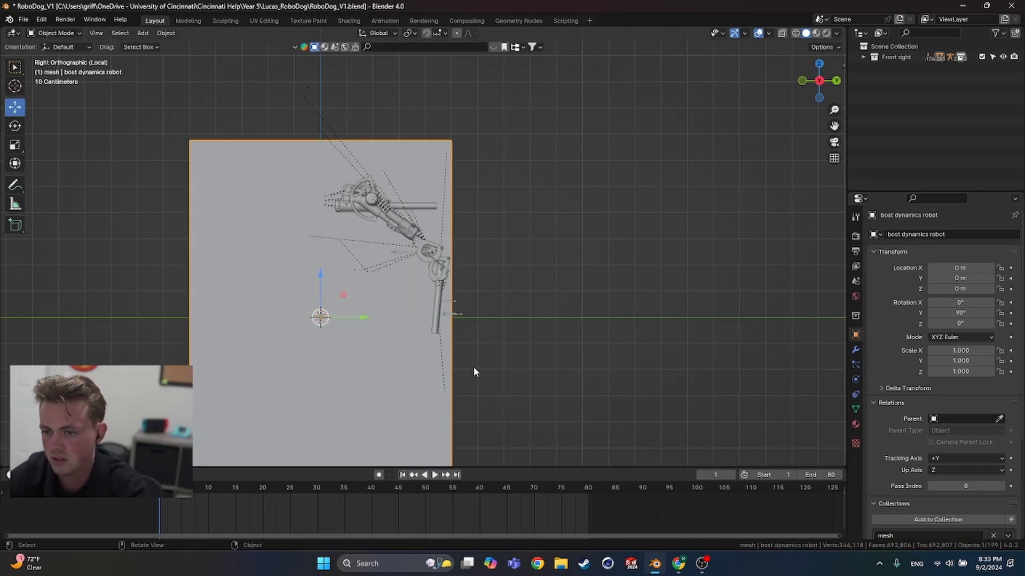
key(g)
click(418, 323)
Step: Set the viewport shading color to Texture and orient the reference image by rotating it 90° about X and 180° about Z
click(836, 33)
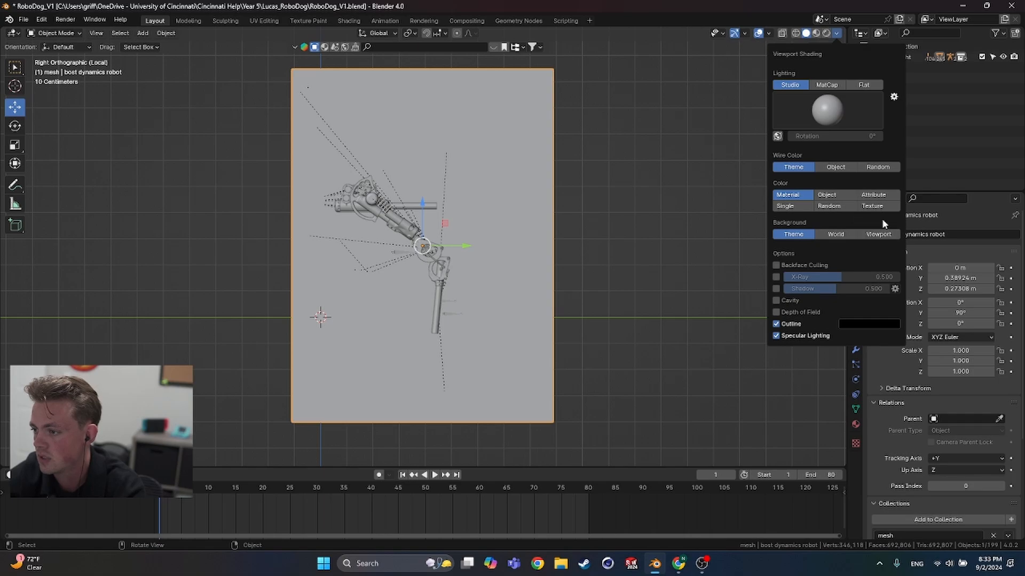
click(873, 207)
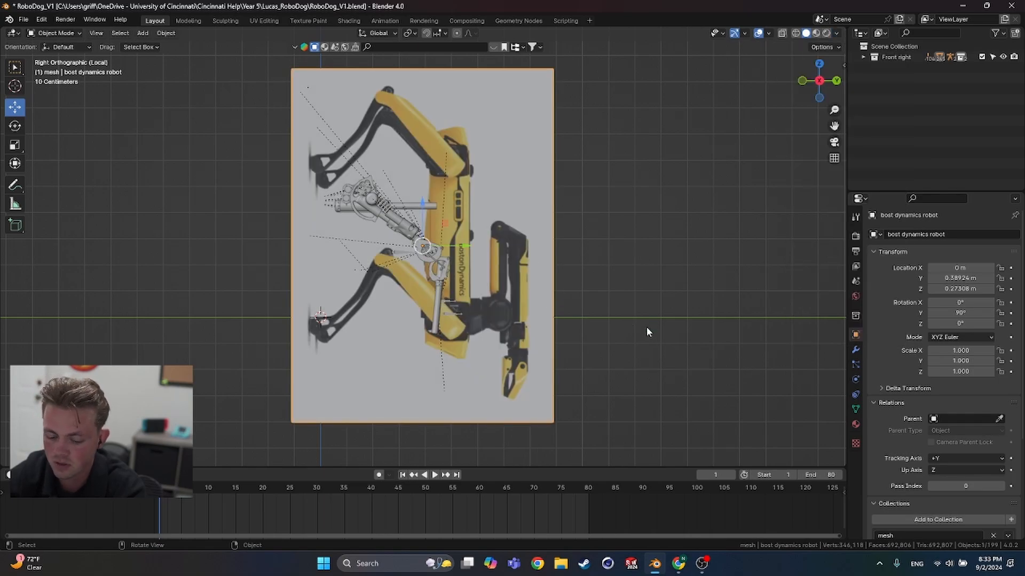
key(r)
key(x)
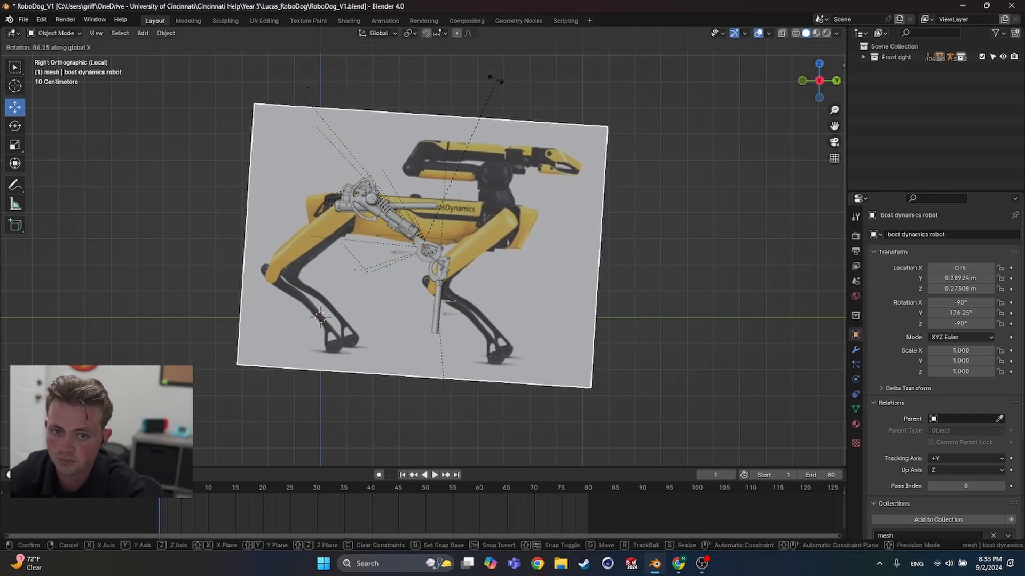
click(492, 79)
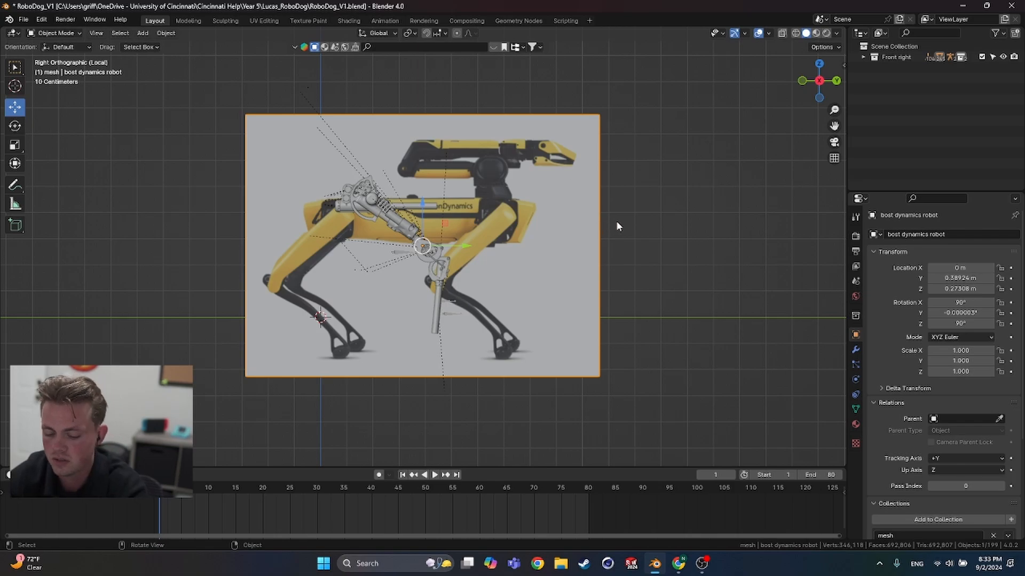
text(rz180)
key(Return)
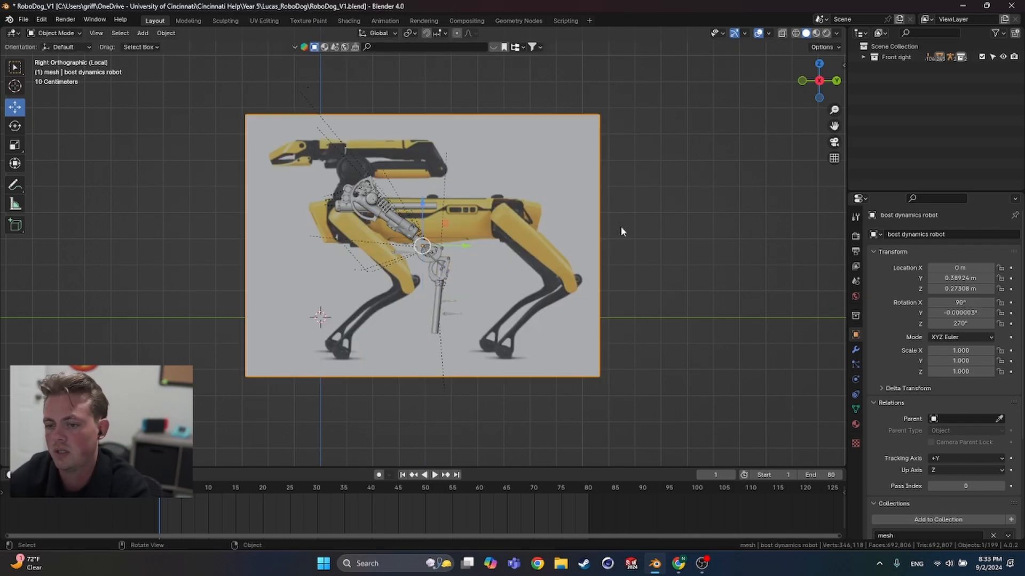
Step: Scale the reference image to about 0.923 and align its front leg with the model at about Y 0.477 m, Z 0.359 m
key(s)
click(640, 277)
key(g)
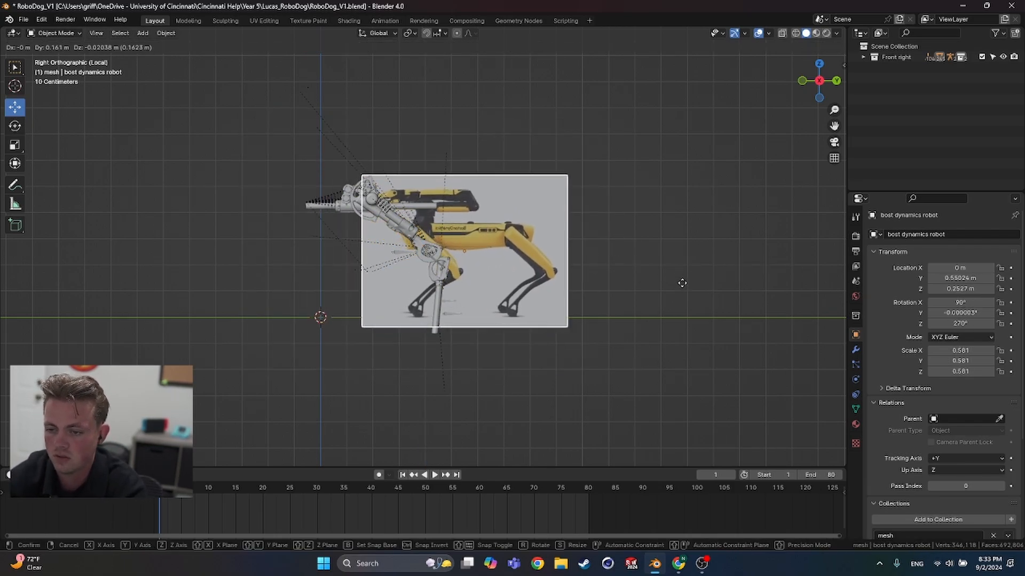
click(674, 284)
key(s)
click(747, 287)
key(g)
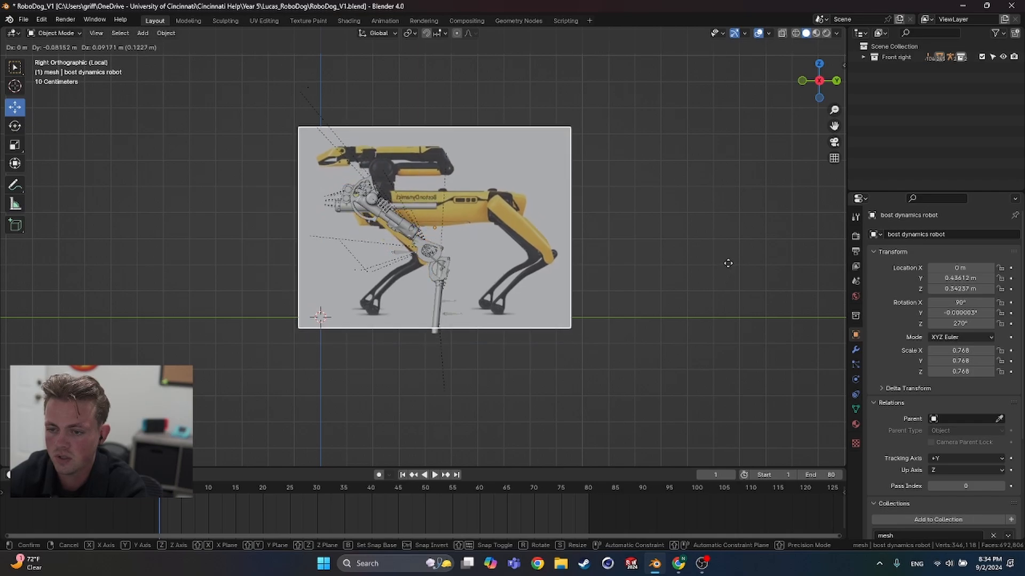
click(715, 259)
key(s)
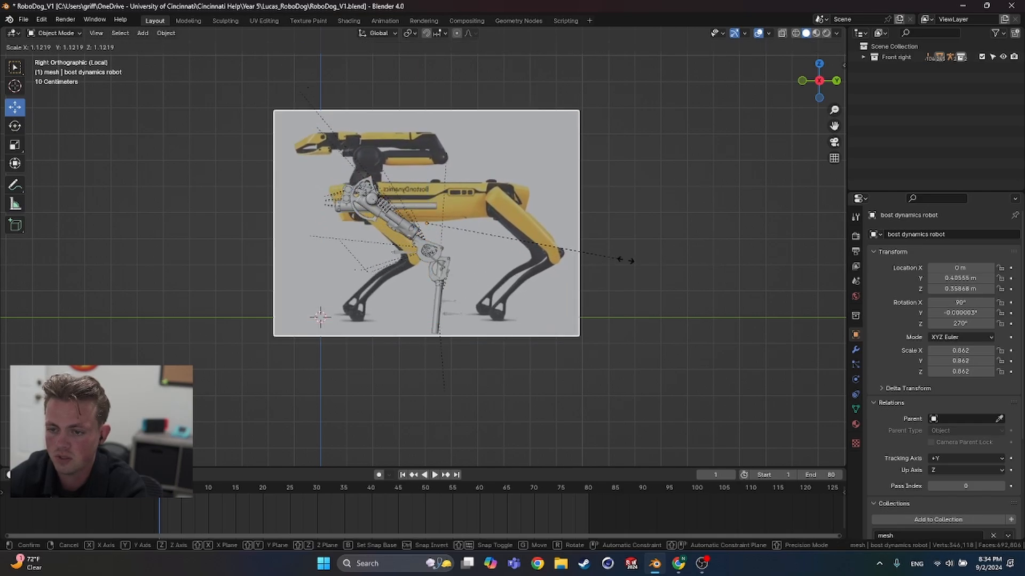
click(638, 265)
key(g)
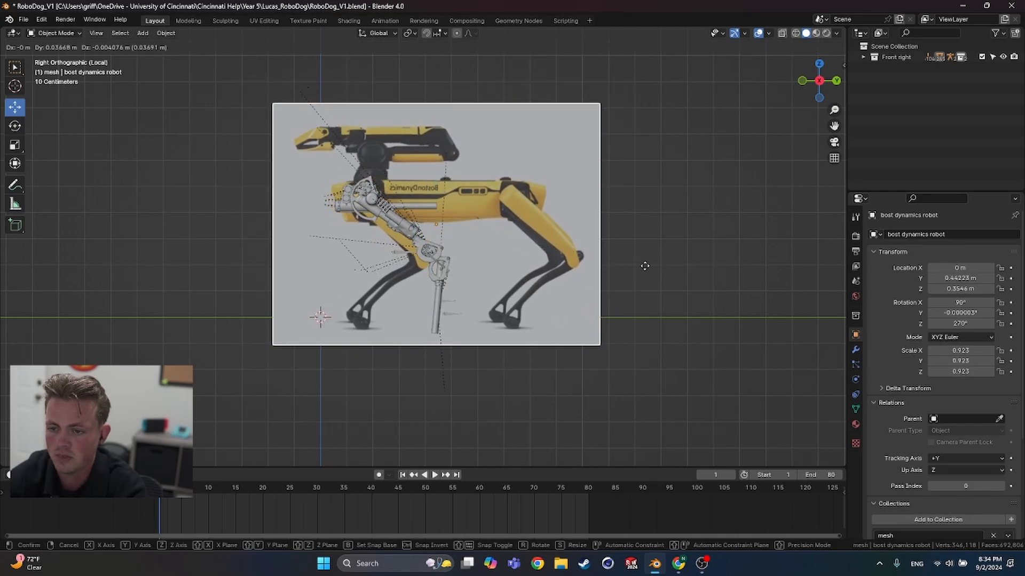
click(652, 266)
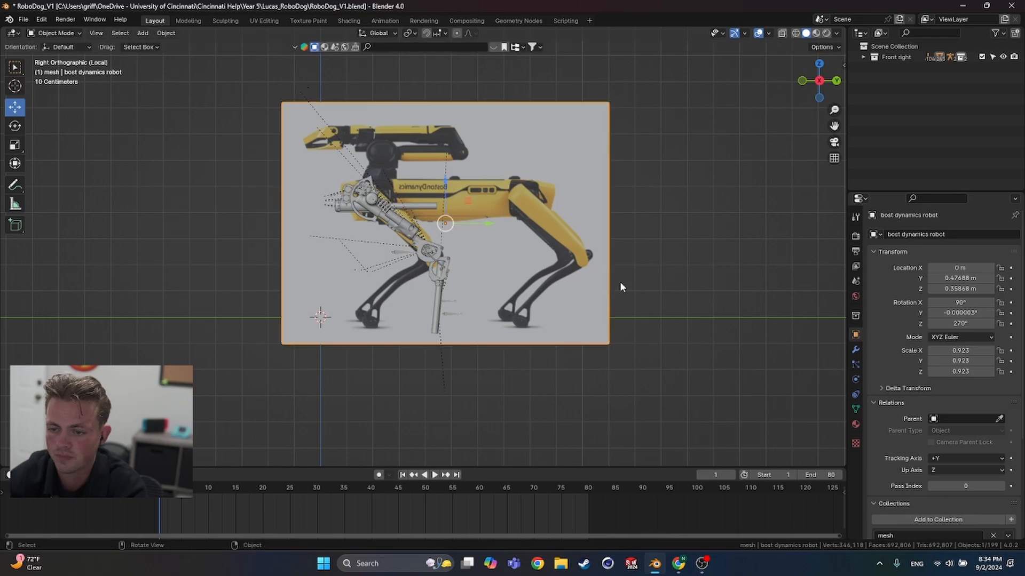
Step: Put Armature.001 into Pose Mode and move the foot control bone about -0.123 m in Y to match the reference front leg
scroll(620, 287, up, 3)
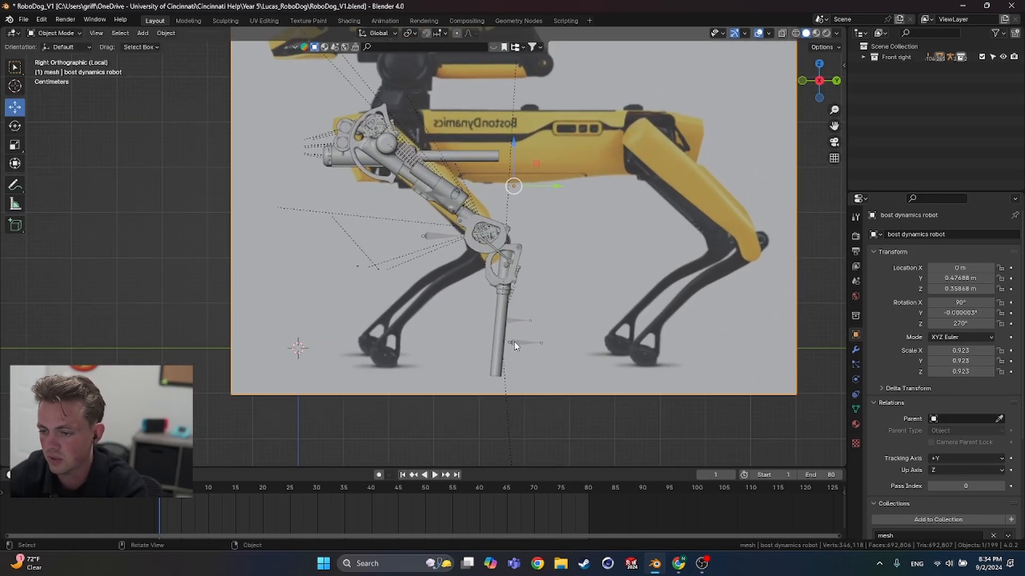
click(514, 343)
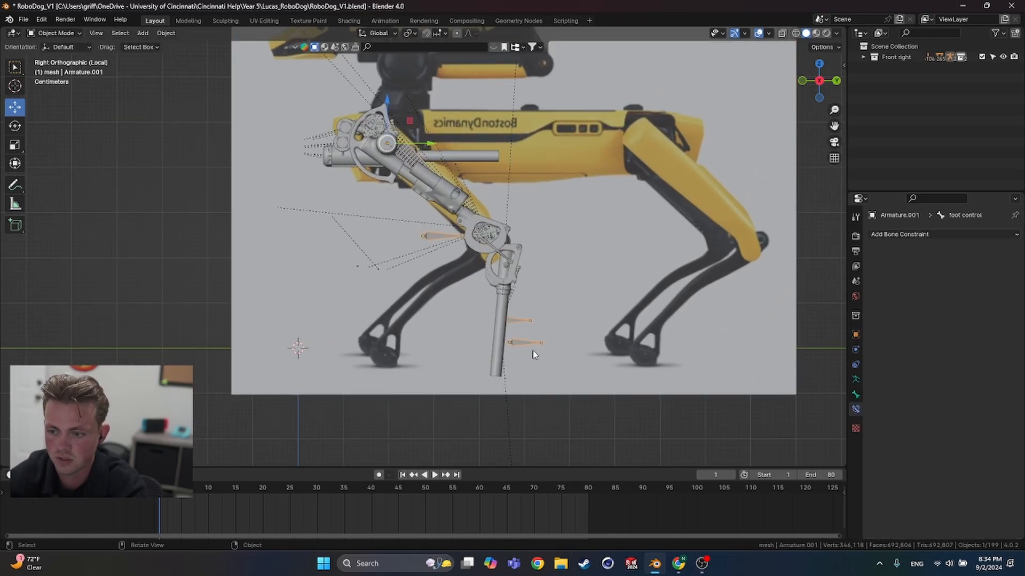
key(ctrl+Tab)
key(g)
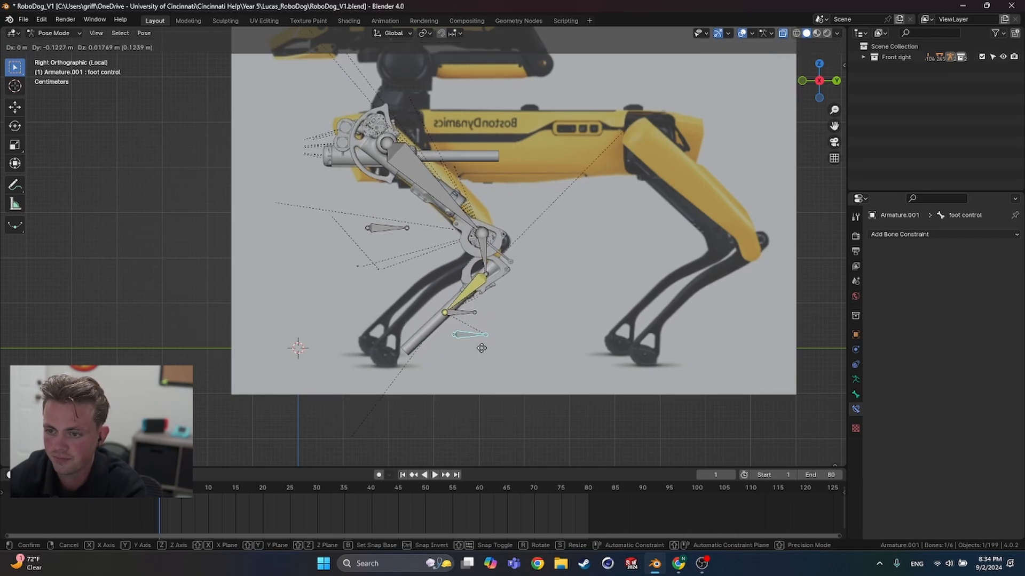
click(481, 348)
scroll(481, 348, down, 4)
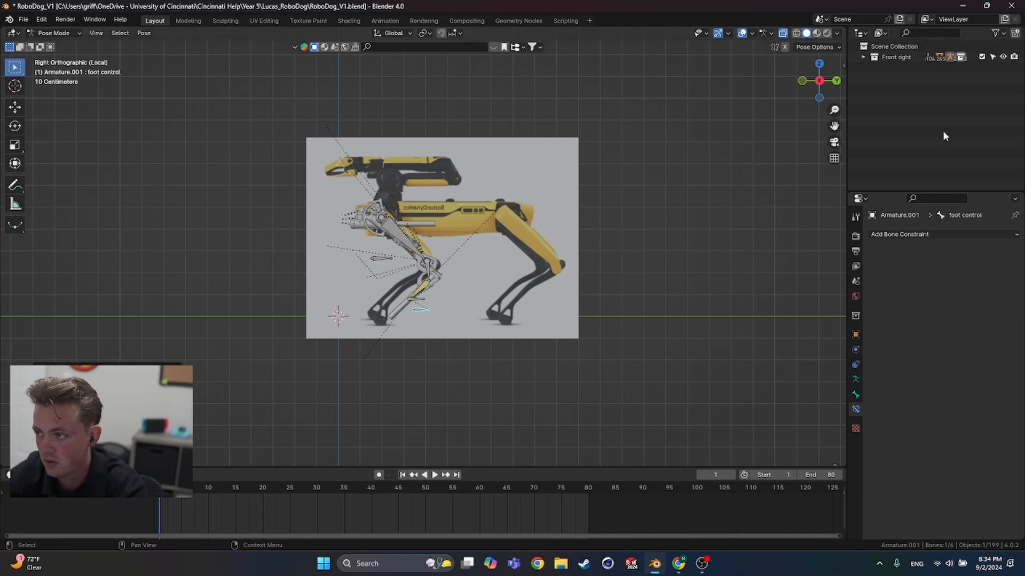
Step: Deselect the foot control, select the hip bone, and return the armature to Object Mode
click(943, 136)
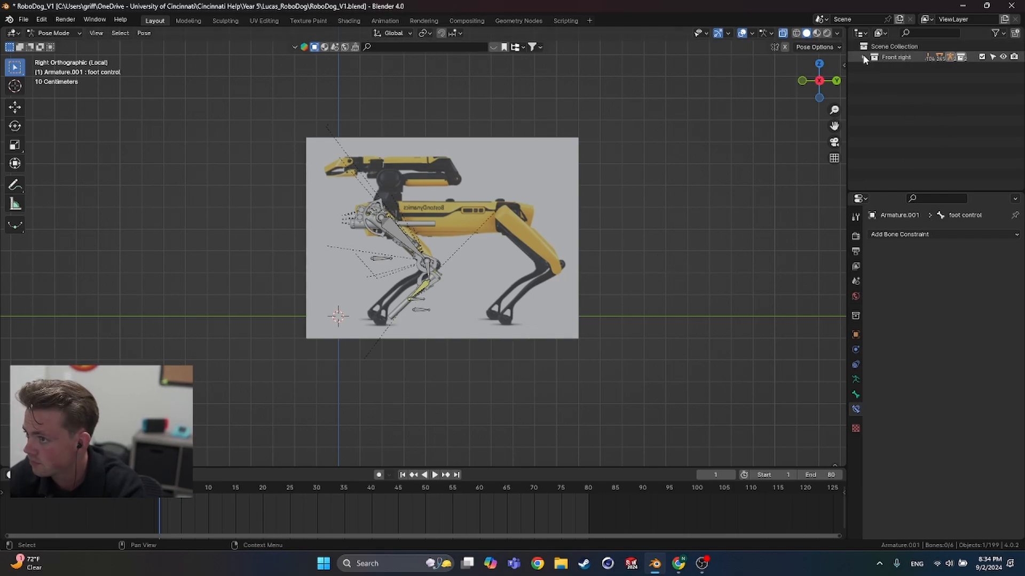
drag(580, 103, 554, 170)
click(406, 228)
key(ctrl+Tab)
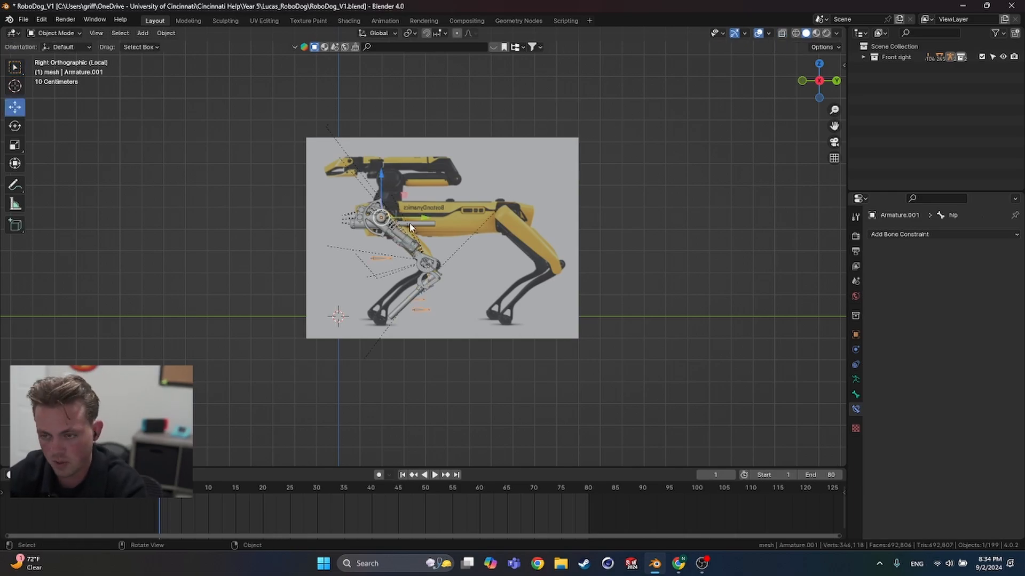
Step: Move the bost dynamics robot reference image out of the mesh collection and directly into the Front right collection
click(547, 165)
click(863, 56)
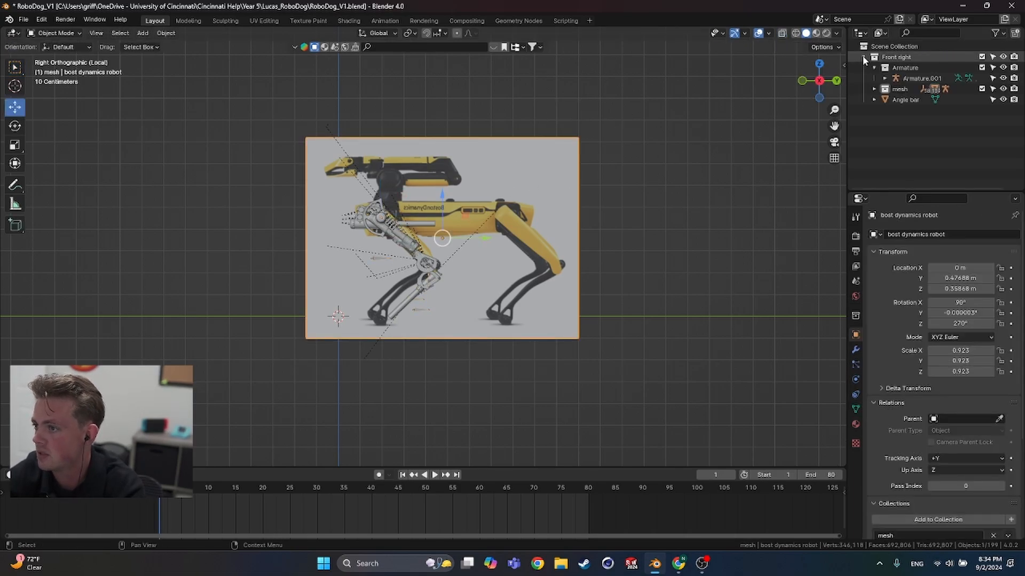
click(874, 89)
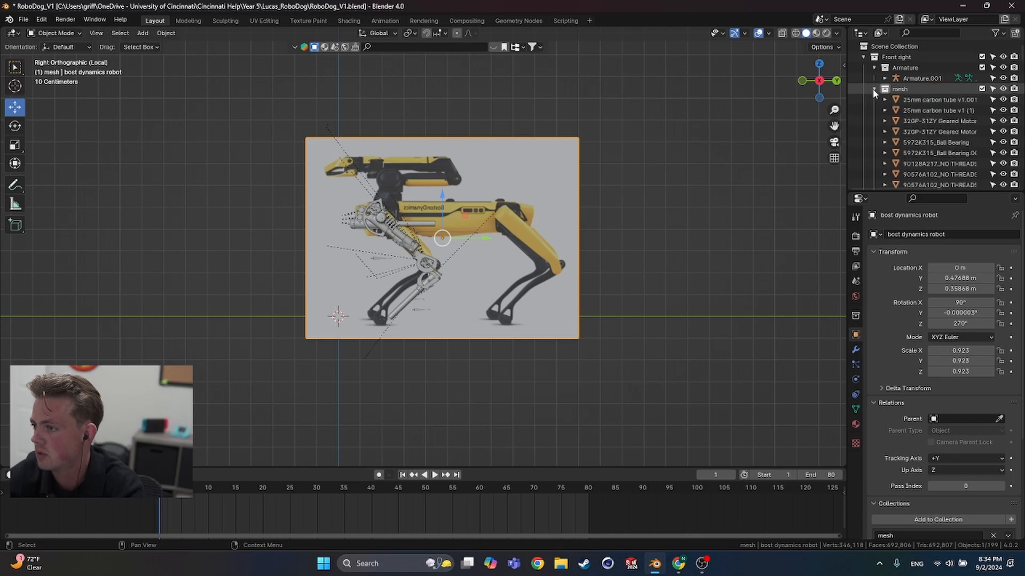
scroll(914, 155, down, 8)
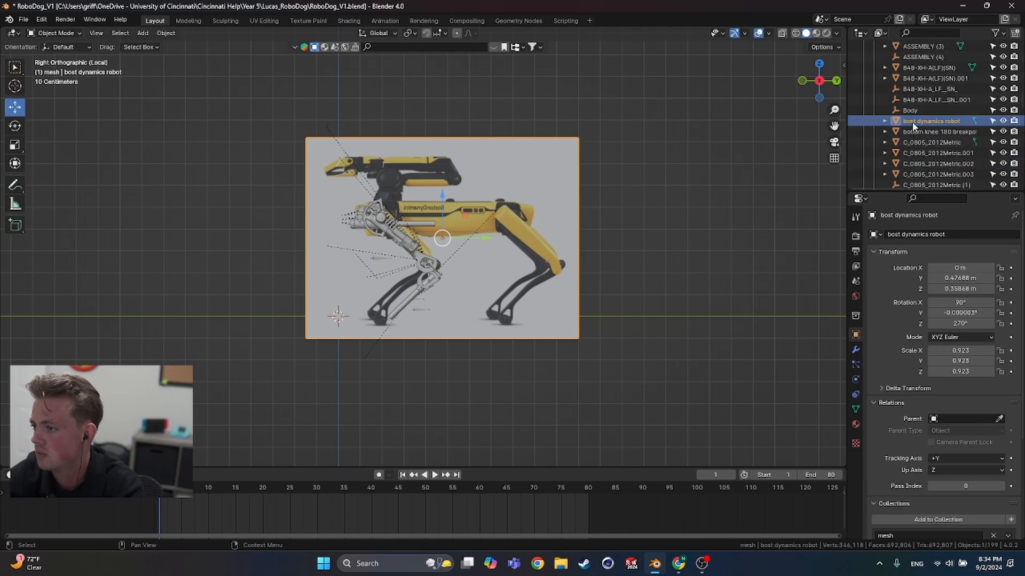
scroll(903, 163, down, 8)
drag(911, 121, 899, 179)
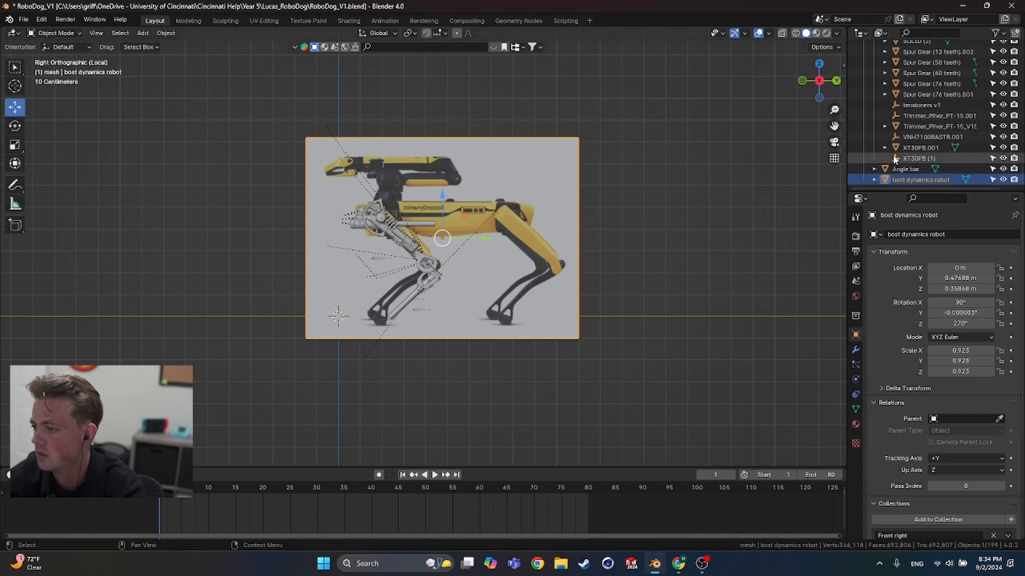
scroll(888, 164, up, 12)
drag(1017, 135, 1016, 126)
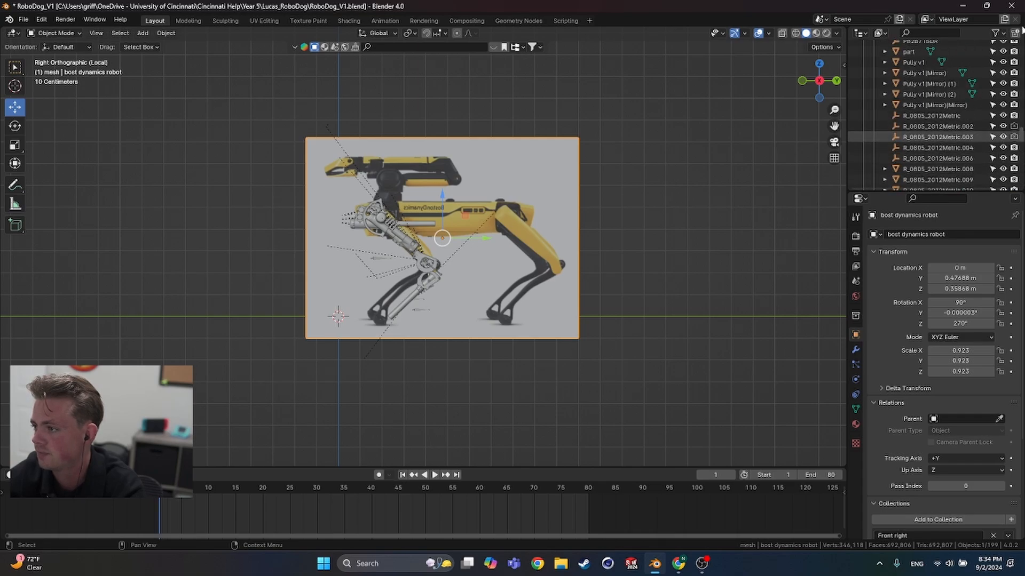
scroll(1022, 135, up, 8)
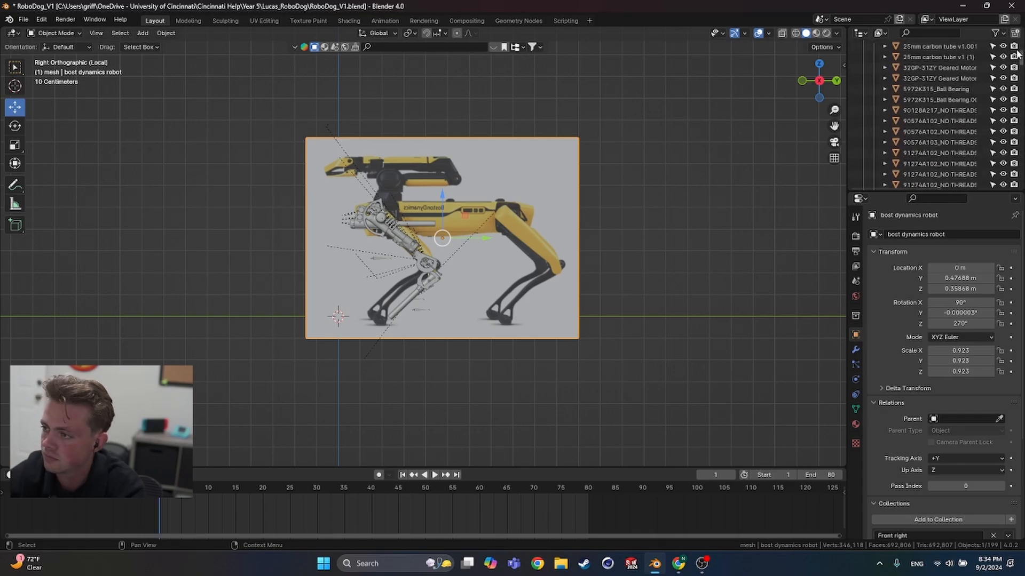
click(875, 88)
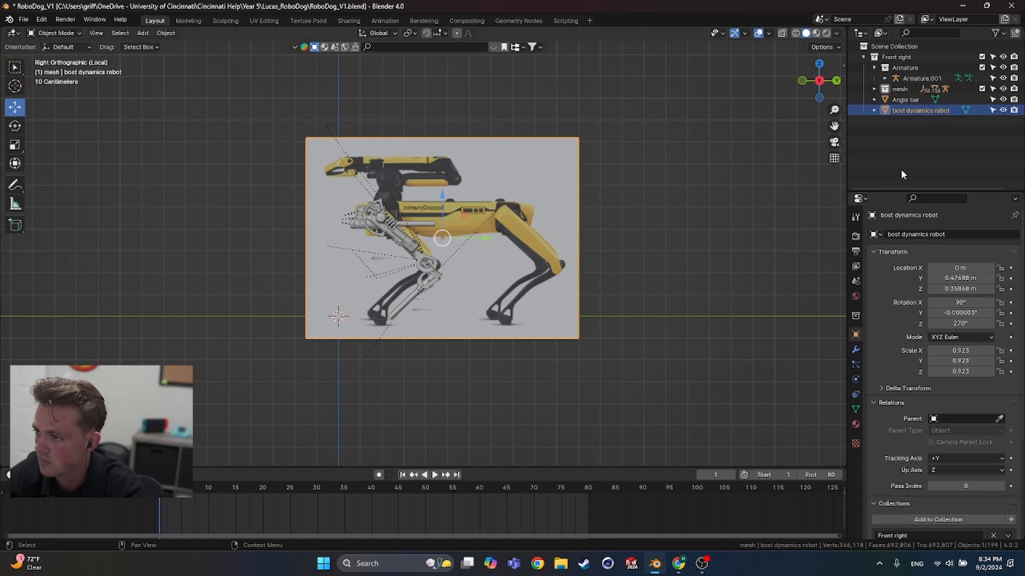
Step: Hide the bost dynamics robot reference image in the viewport
click(898, 111)
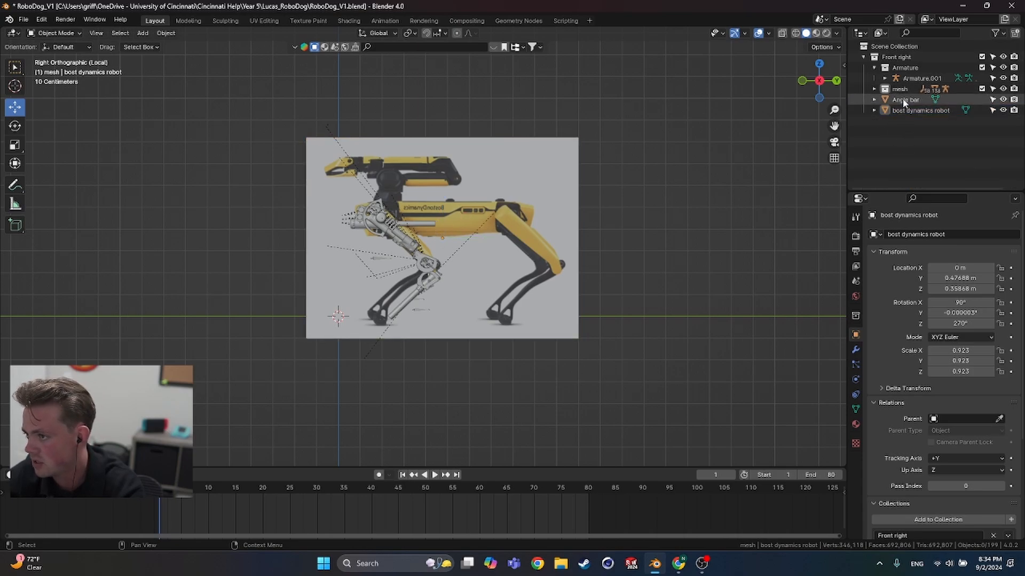
click(1003, 110)
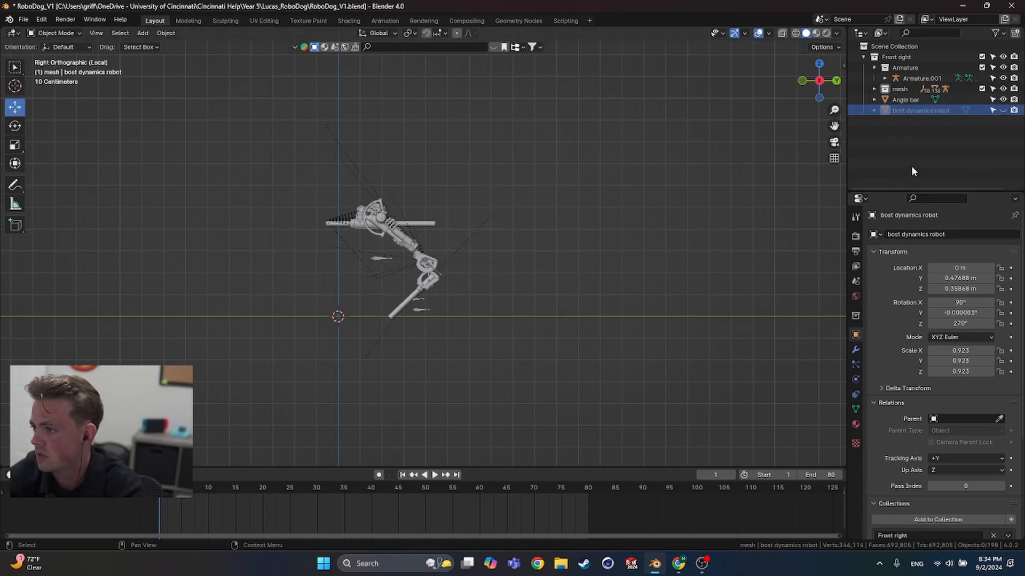
scroll(462, 256, up, 3)
scroll(496, 310, down, 3)
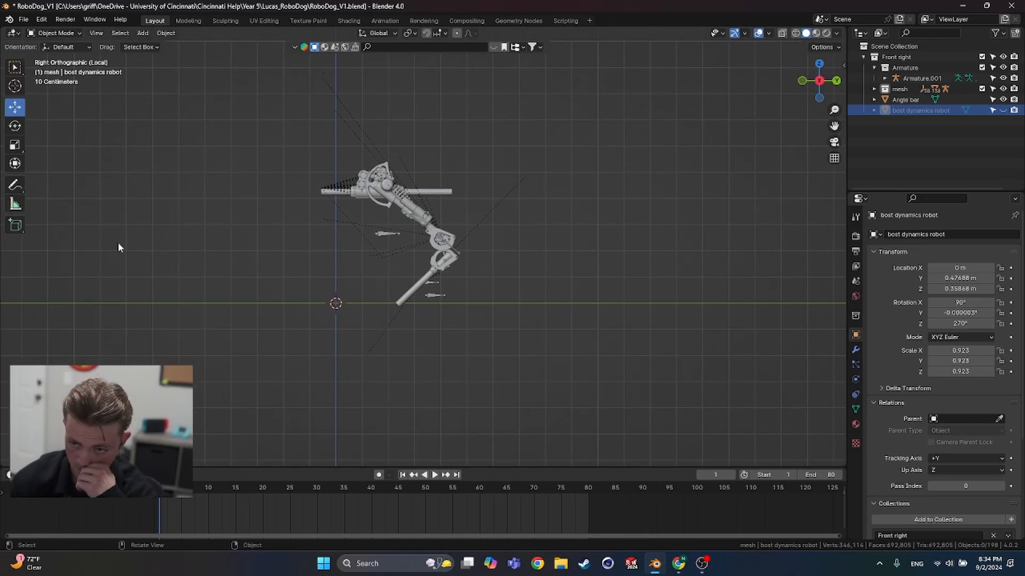
Step: Put Armature.001 into Pose Mode and insert a Location keyframe on the foot control bone at frame 1
click(437, 297)
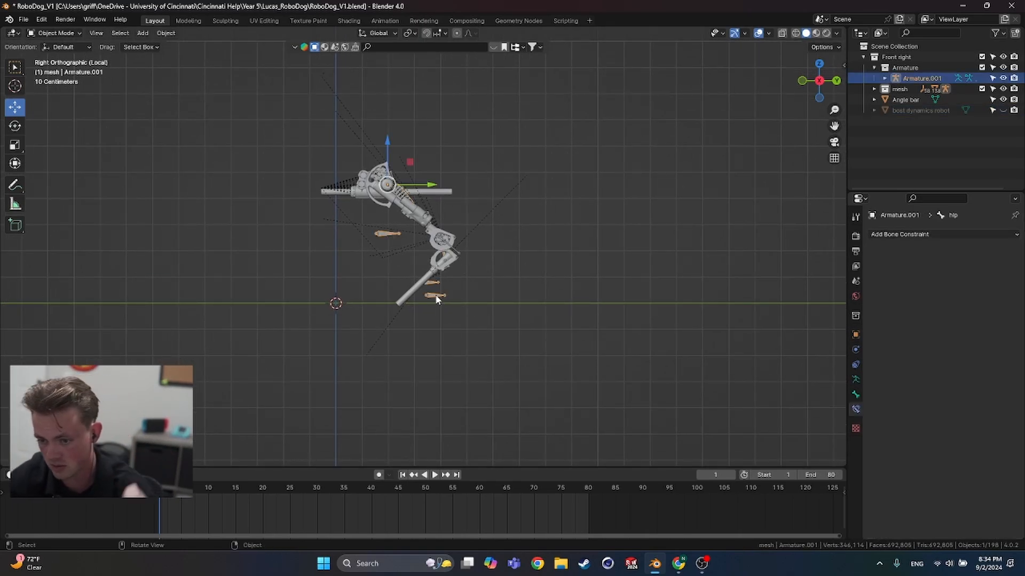
key(ctrl+Tab)
click(435, 295)
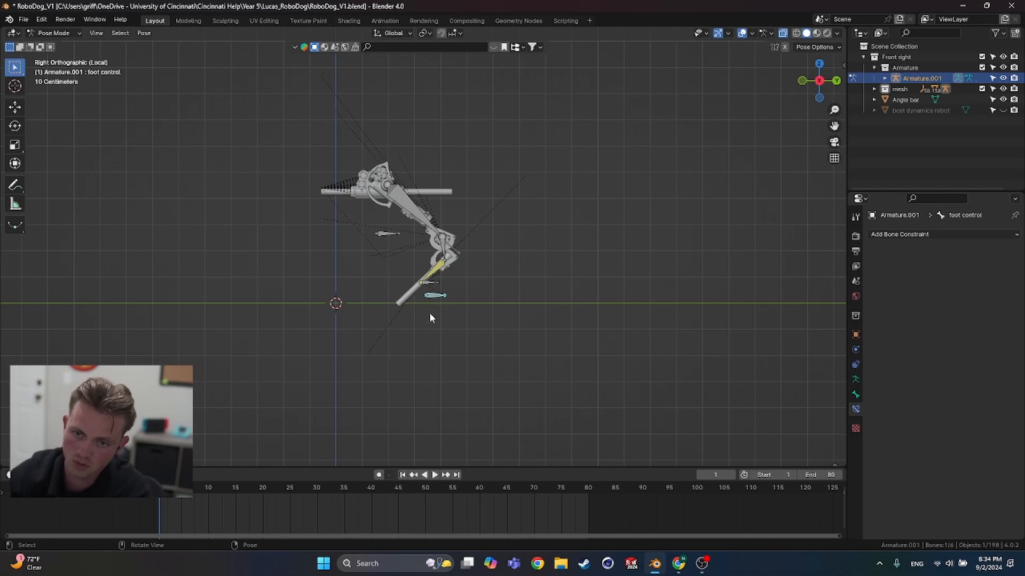
key(i)
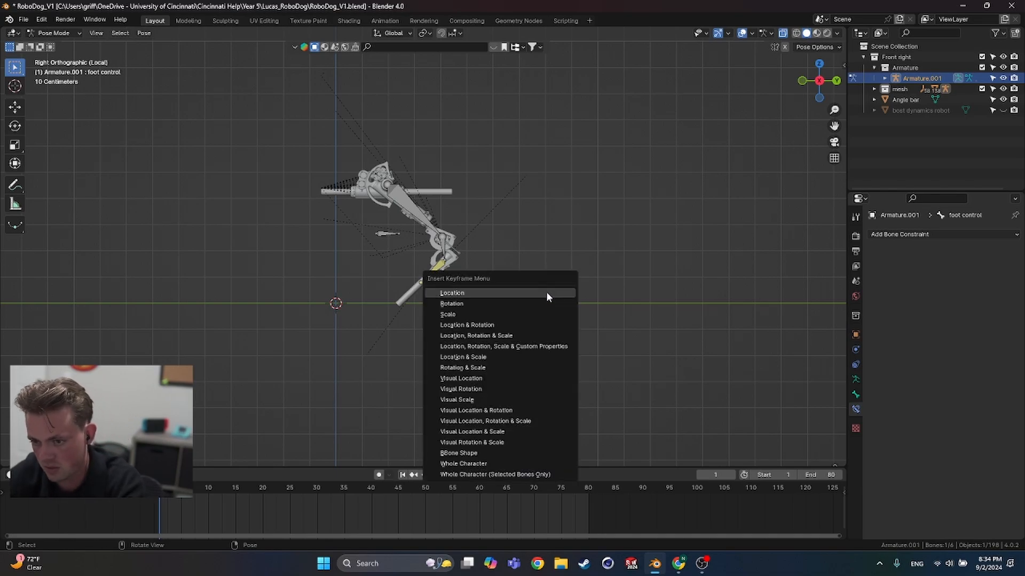
click(546, 292)
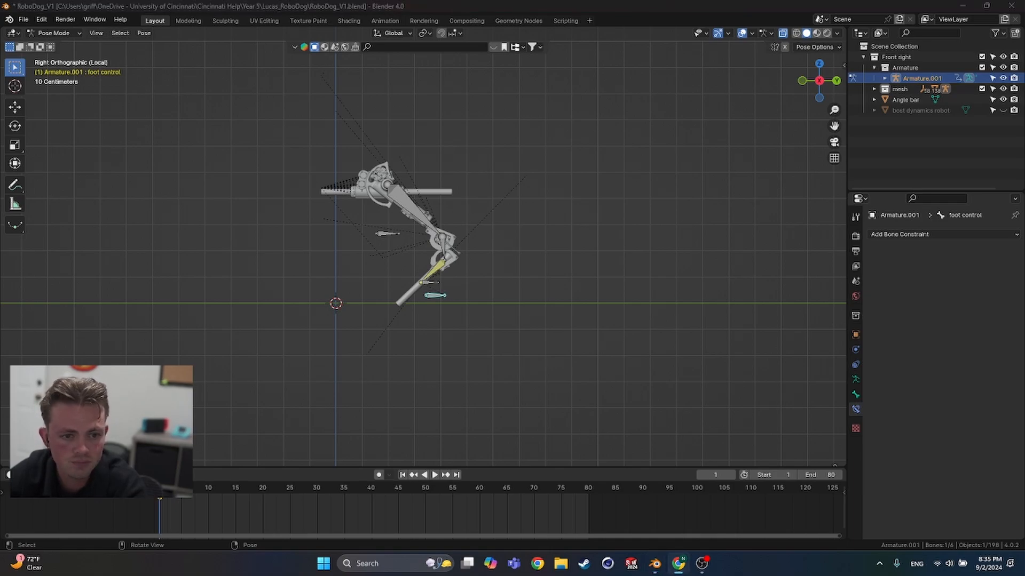
Step: Switch to the browser and study the Boston Dynamics Spot walking gait video in full screen, then put it away
drag(191, 165, 346, 66)
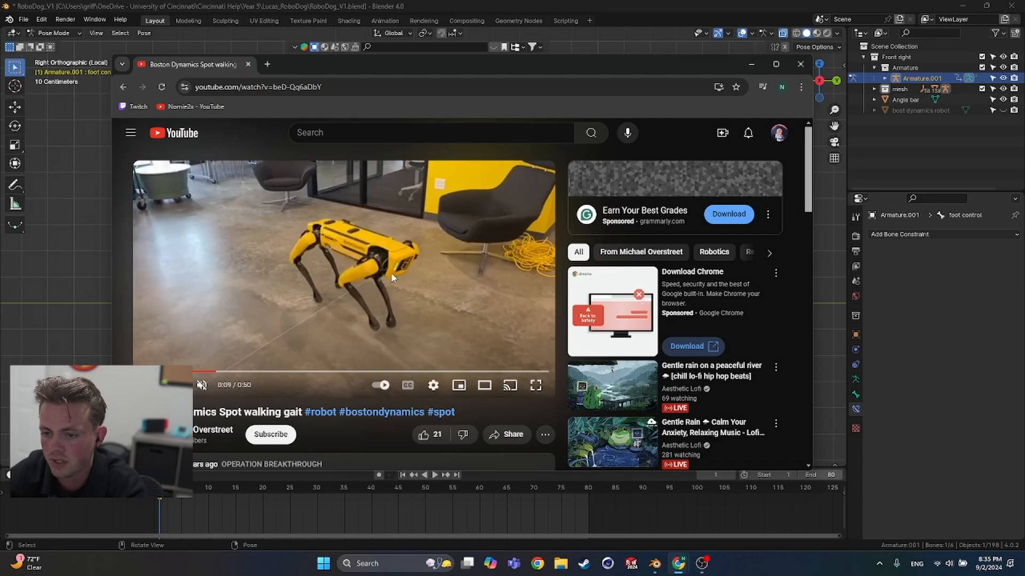
click(536, 385)
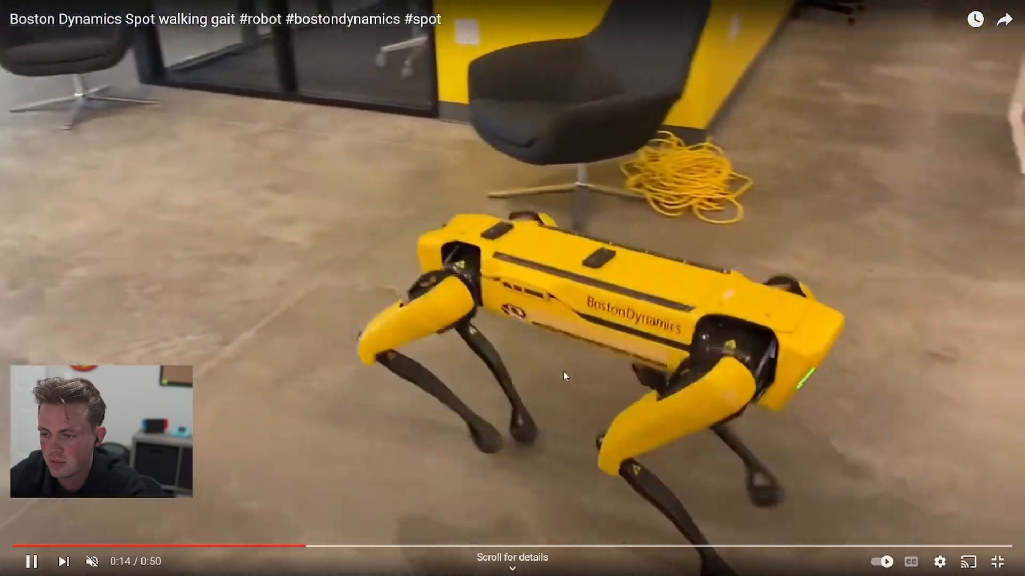
key(Escape)
drag(616, 67, 0, 104)
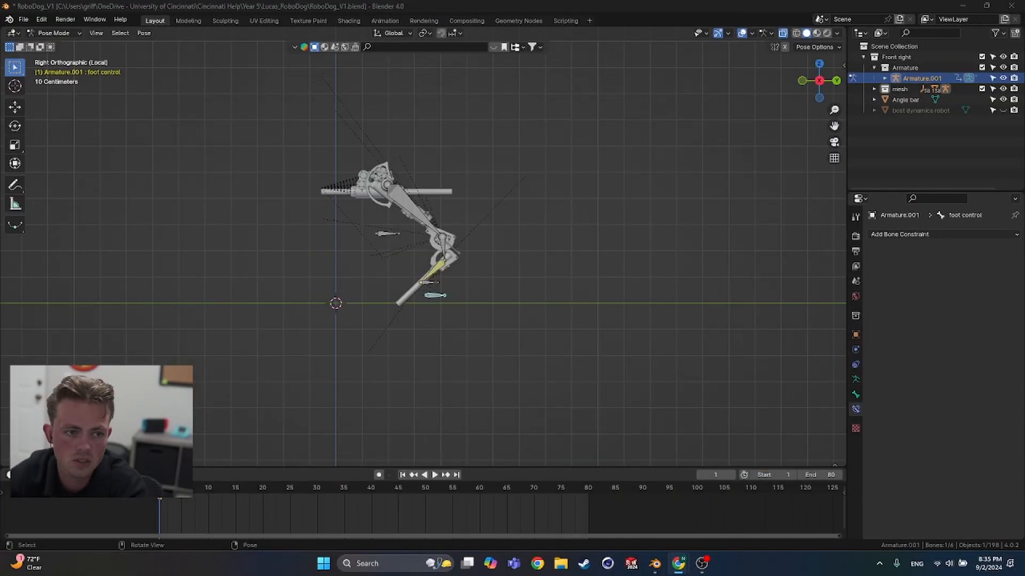
Step: Try raising the foot control bone about 0.0835 m in Z at frame 20
click(429, 360)
scroll(408, 332, up, 5)
scroll(424, 329, down, 3)
shift+middle_drag(446, 328, 454, 327)
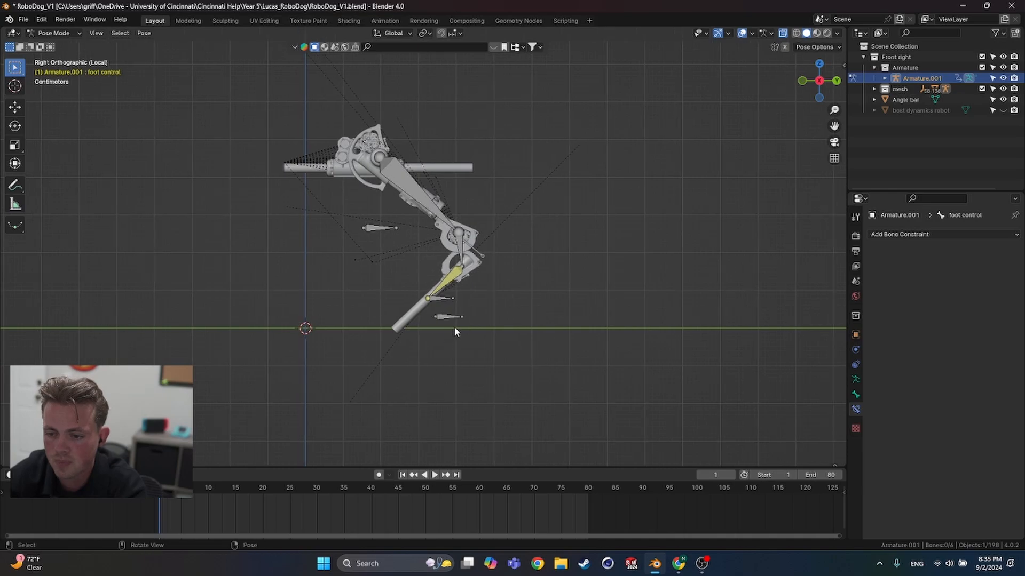
click(446, 317)
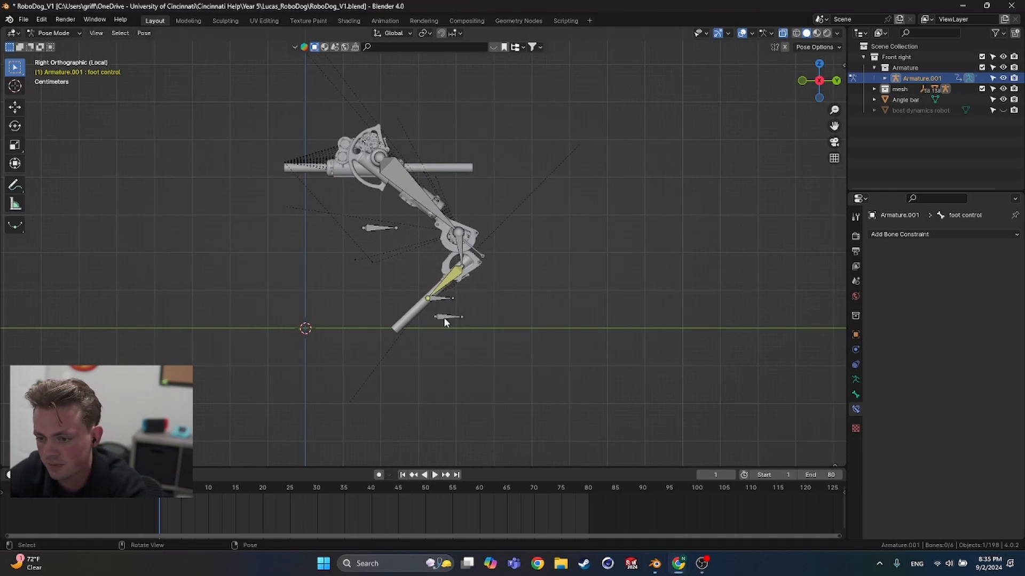
drag(210, 486, 262, 488)
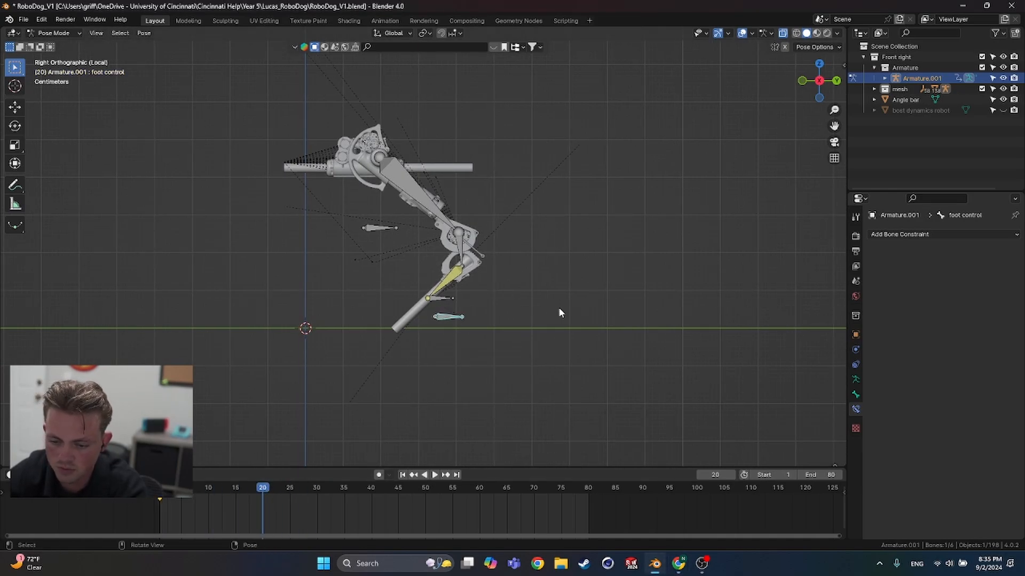
key(g)
key(z)
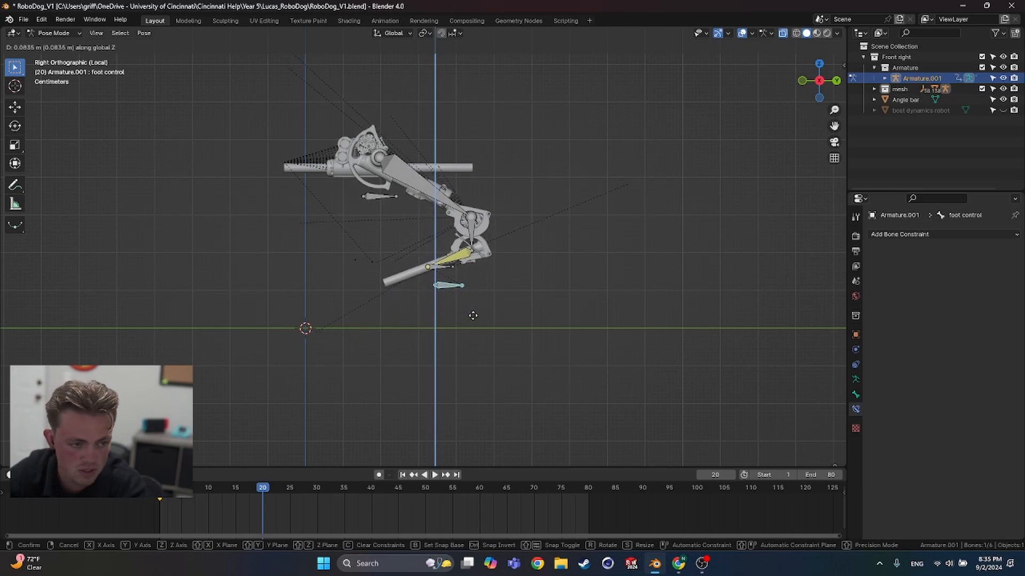
click(473, 315)
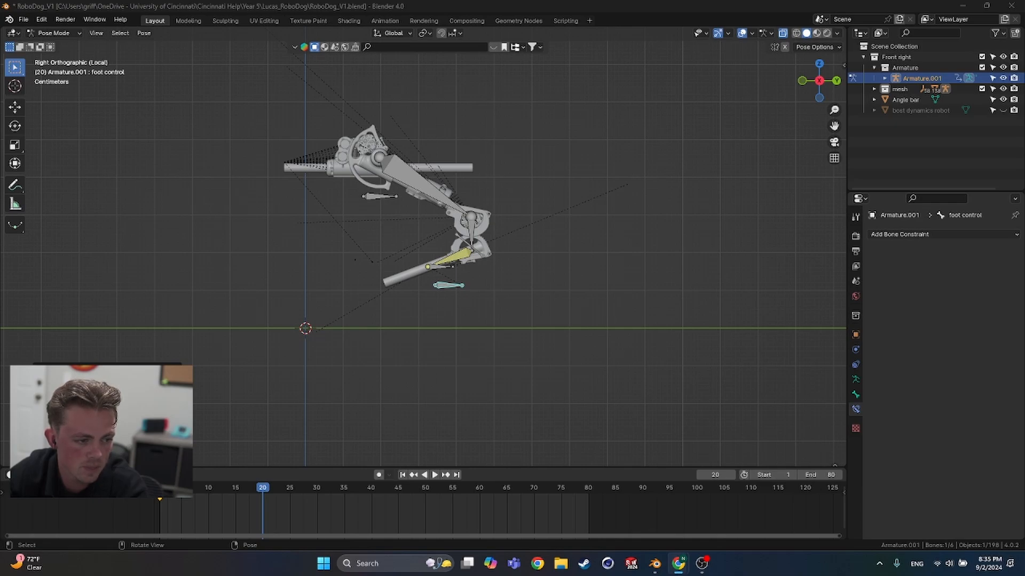
Step: Return to frame 1 and try lowering the foot control bone along Z
click(224, 498)
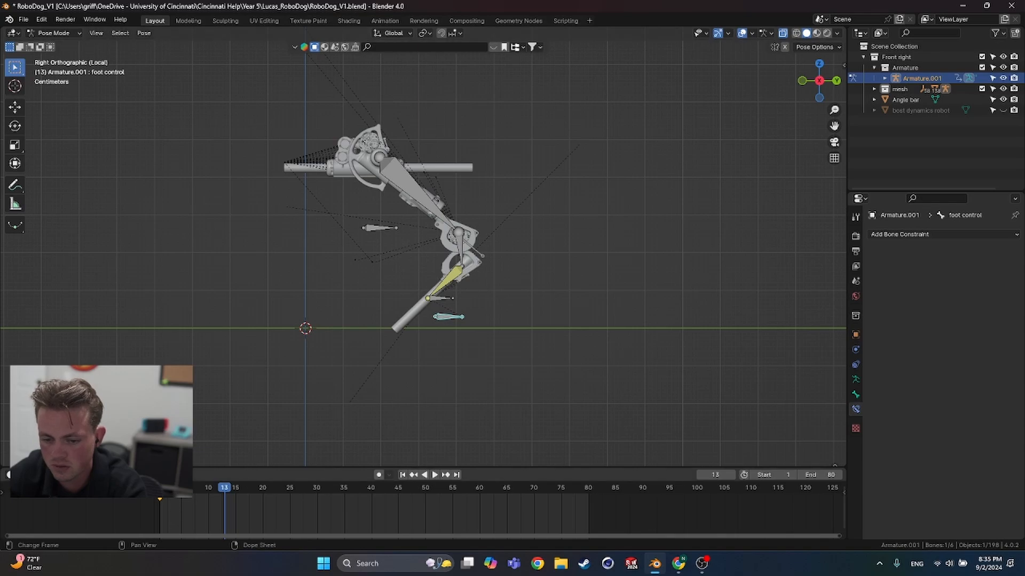
click(160, 487)
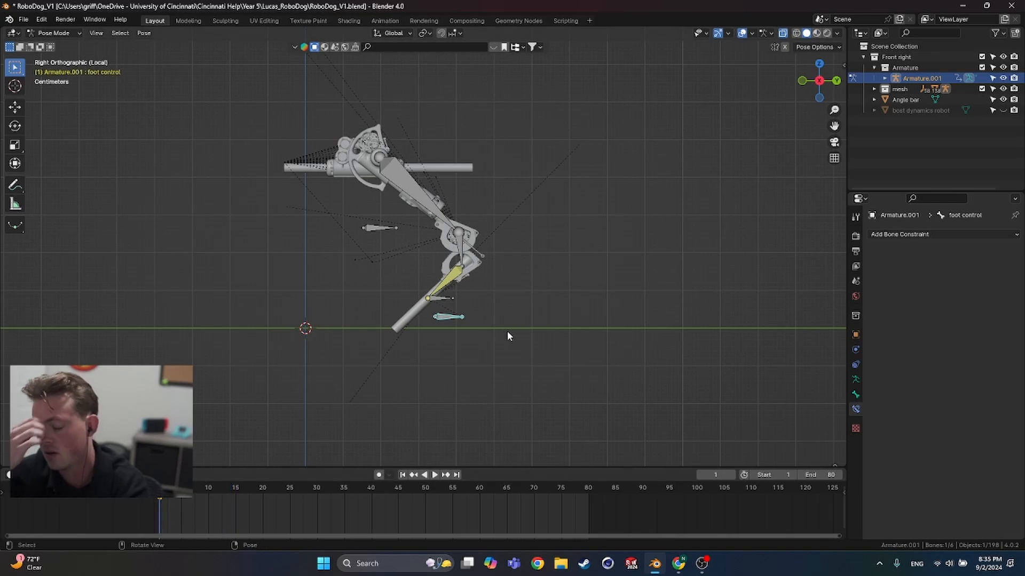
key(g)
key(z)
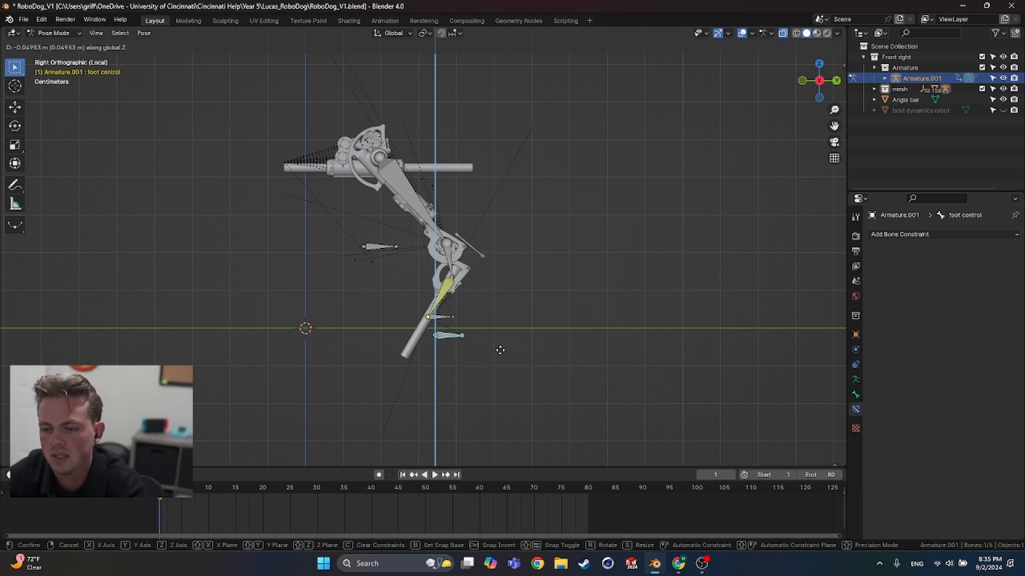
right_click(501, 350)
Step: Lower the foot control bone to the reference image's foot level, hide the image again, and keyframe the bone's location at frame 1
click(1004, 110)
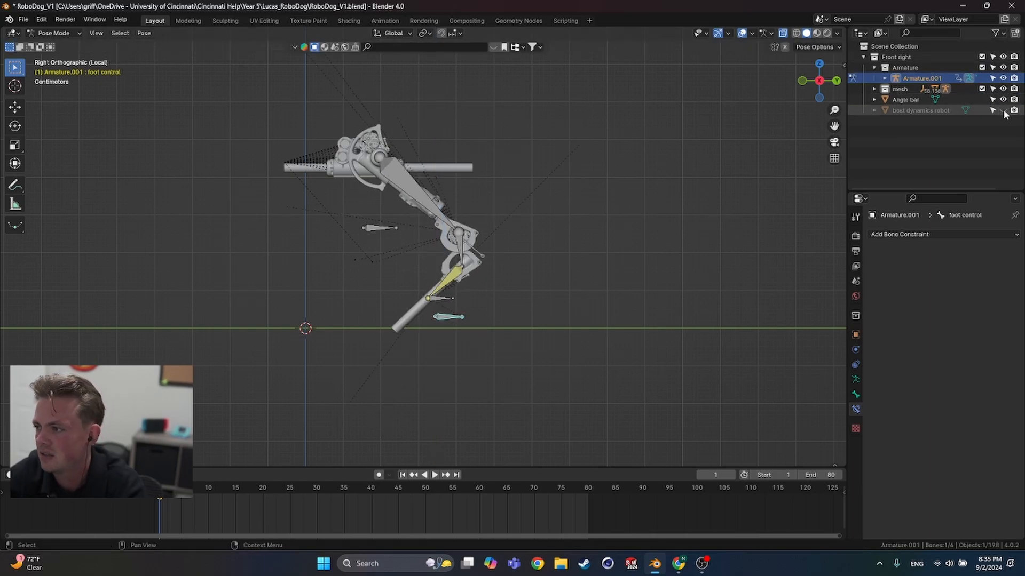
key(g)
click(454, 331)
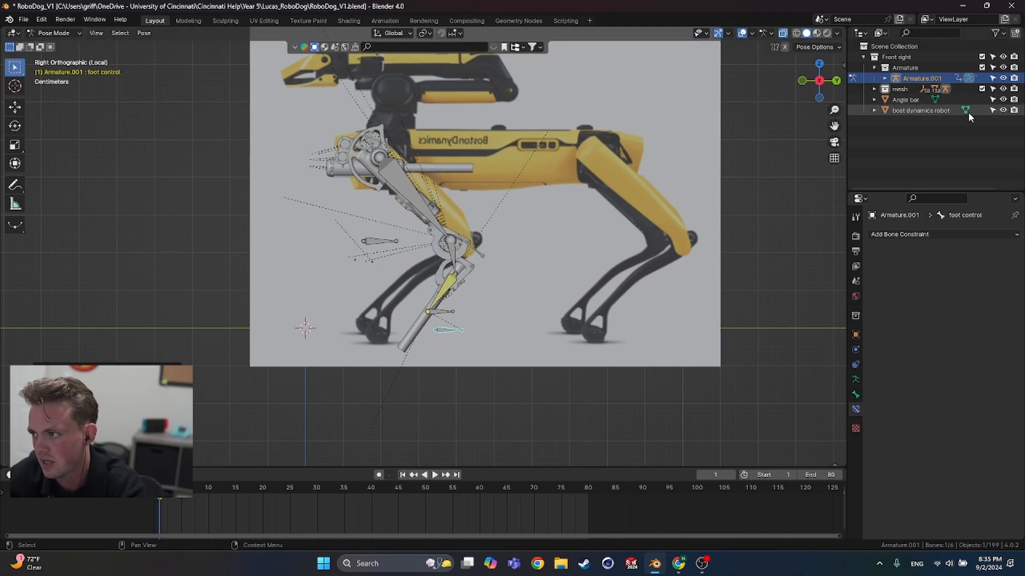
click(1003, 111)
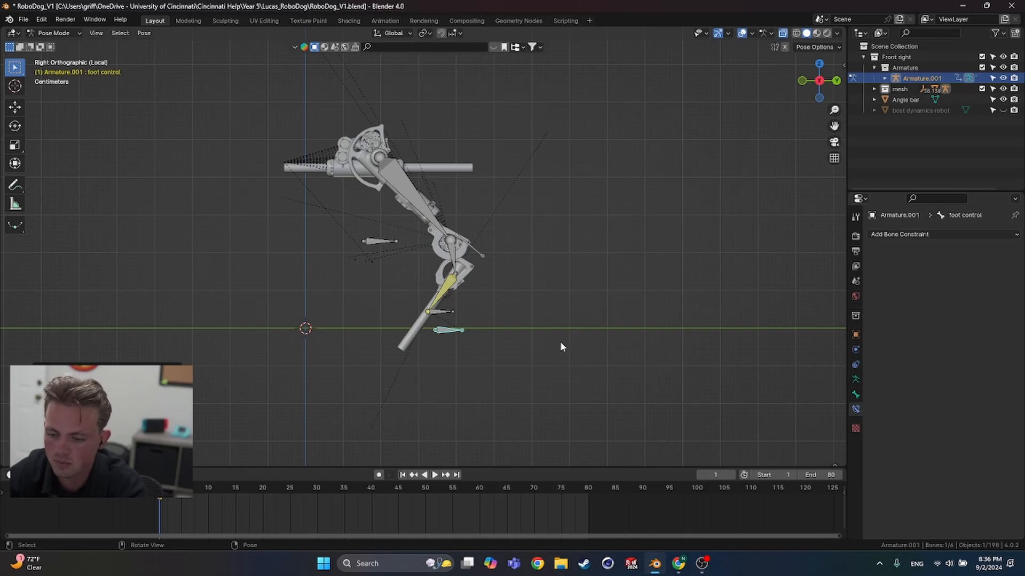
key(i)
click(539, 342)
Step: At frame 20, raise the foot control bone along Z and insert a Location keyframe
mouse_move(258, 488)
mouse_down()
mouse_move(275, 488)
mouse_move(263, 489)
mouse_up()
click(415, 342)
key(g)
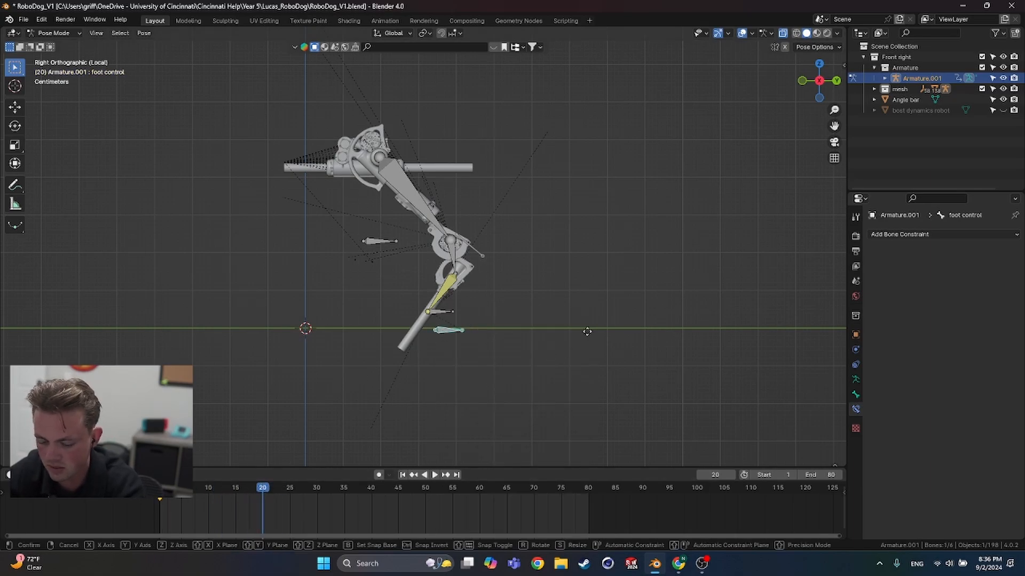
key(z)
click(546, 320)
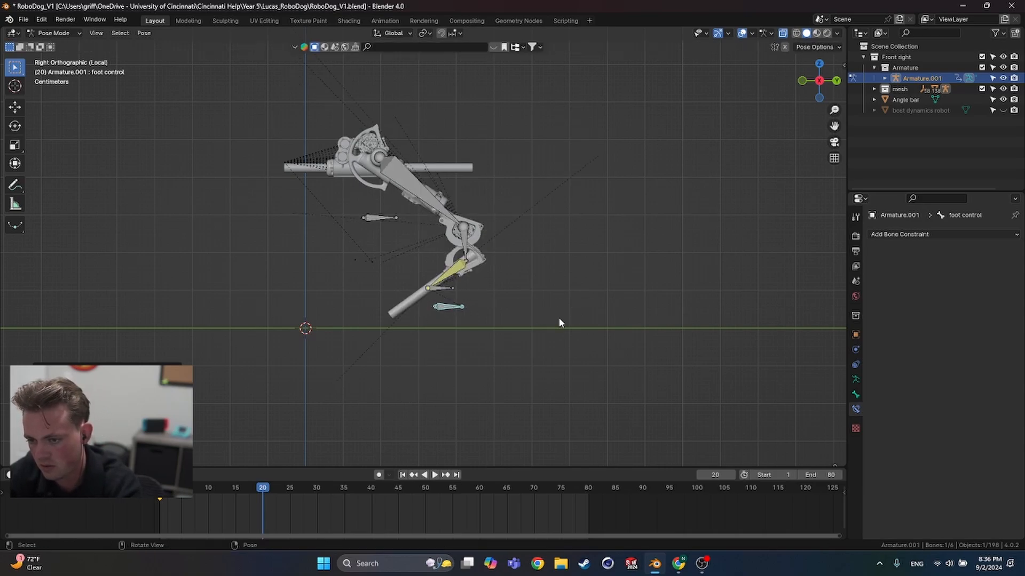
key(i)
click(529, 326)
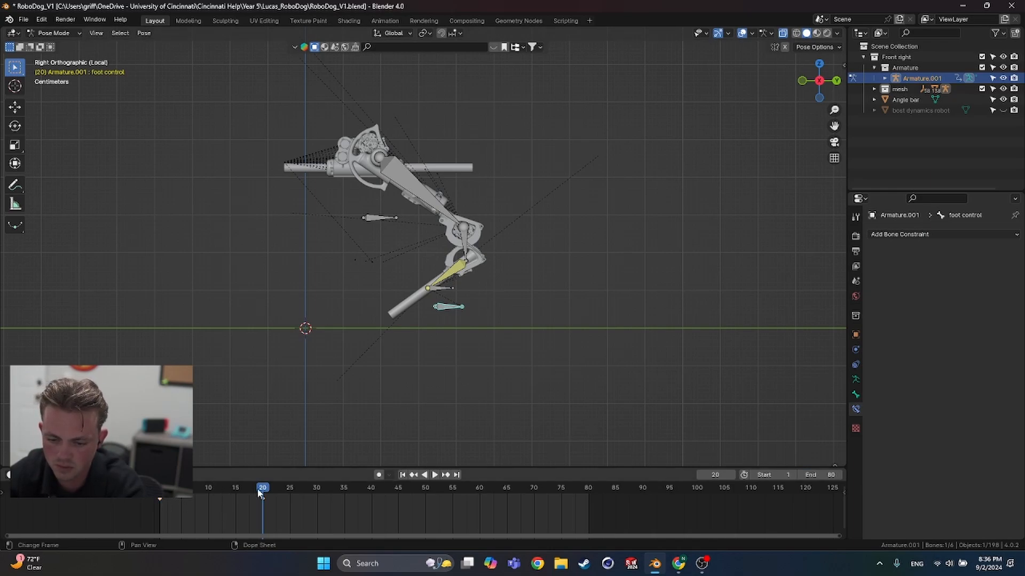
Step: Review the foot lift animation between frames 1 and 20
click(162, 500)
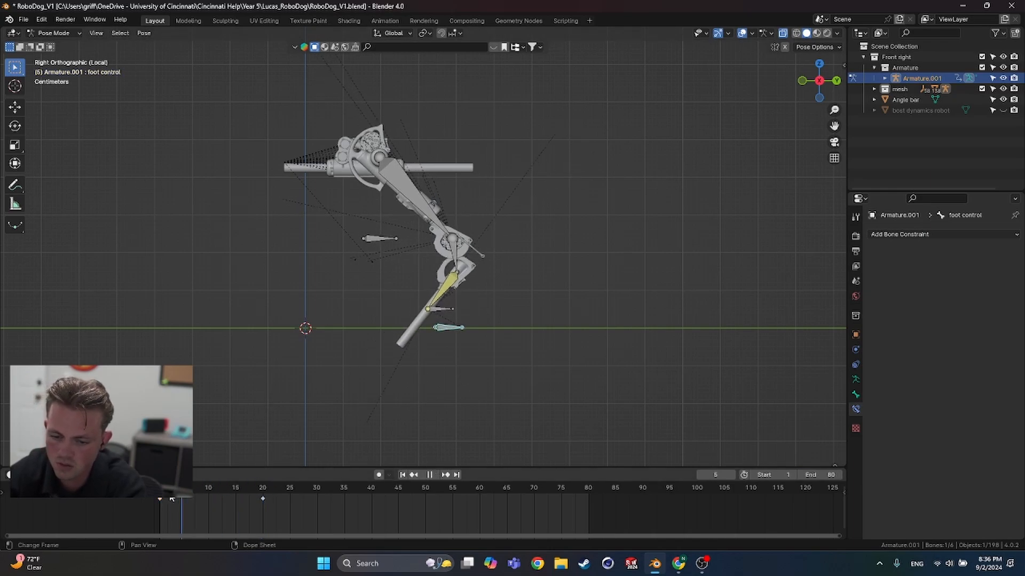
click(261, 491)
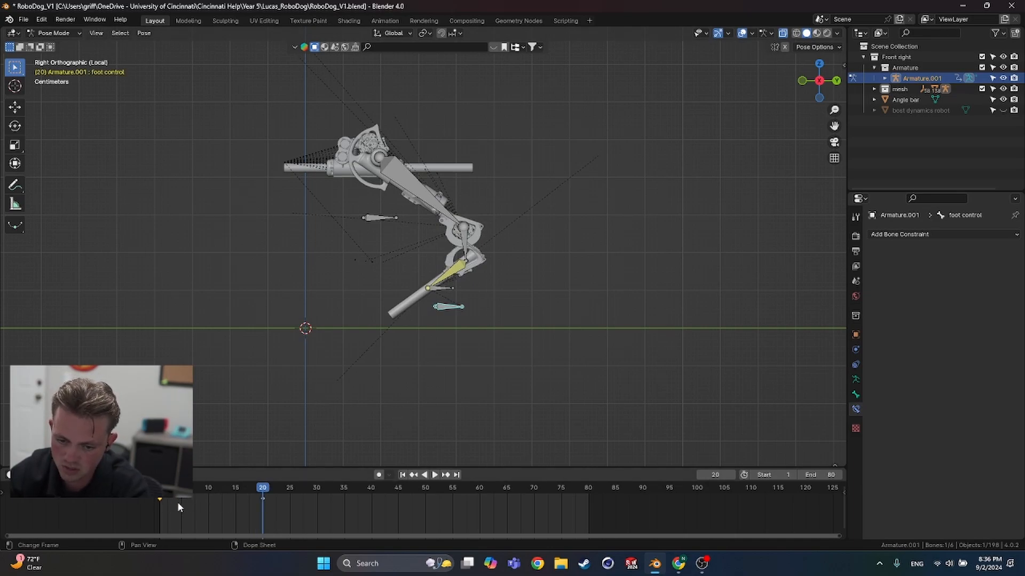
click(193, 501)
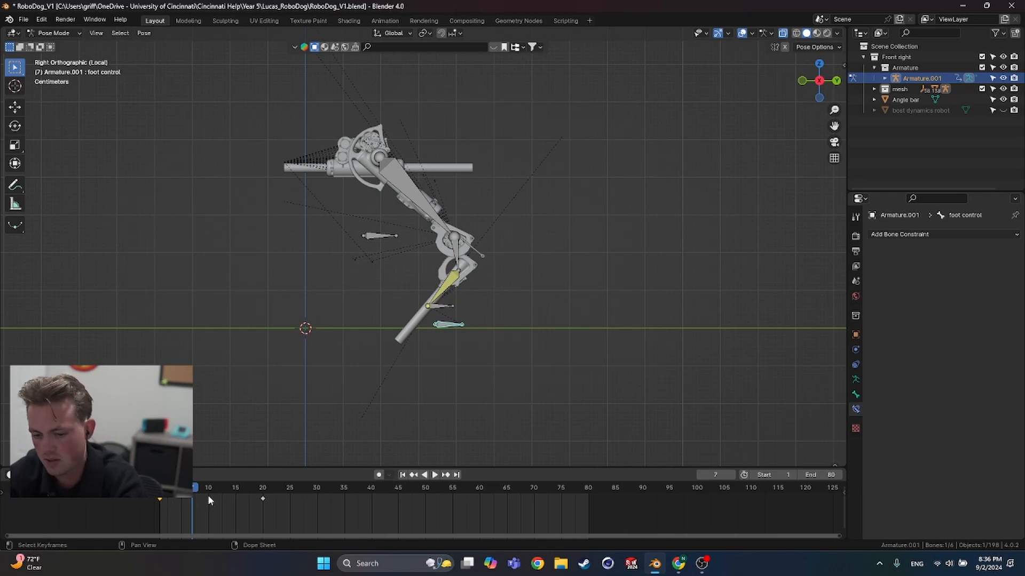
click(273, 494)
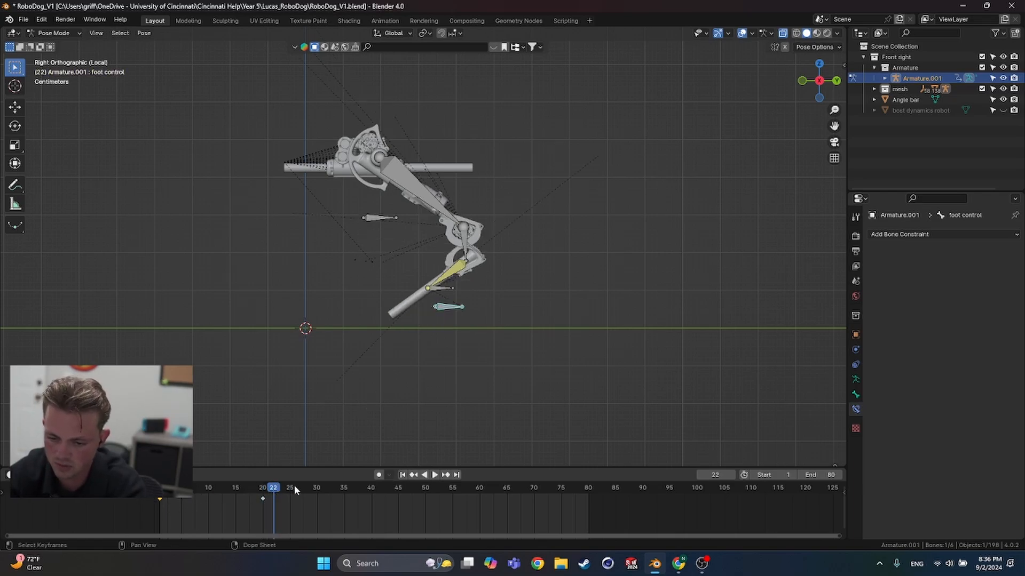
Step: Paste the copied foot control keyframe at frame 40, set the animation's end frame to 40, and preview the loop
click(371, 487)
key(ctrl+v)
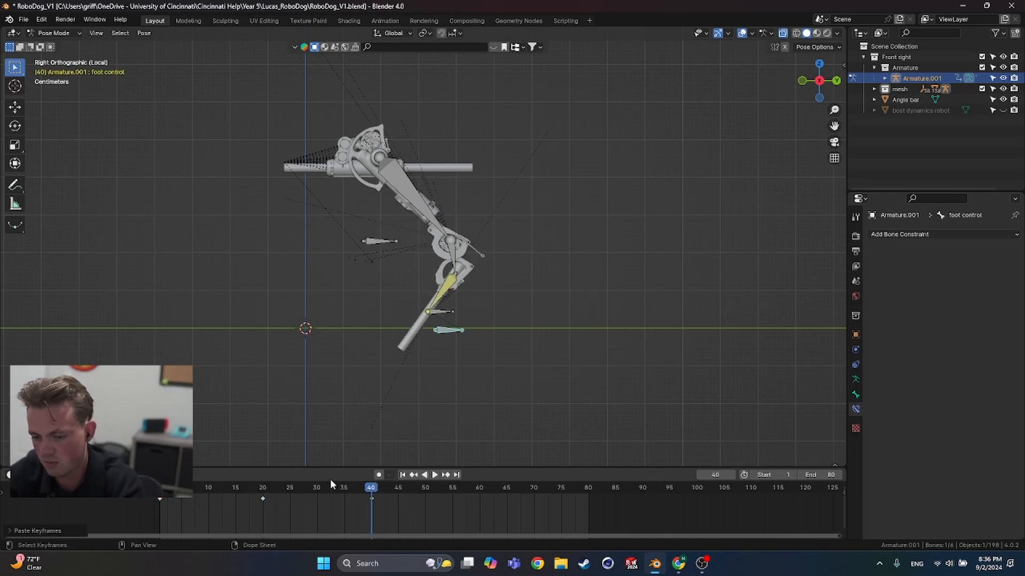
click(808, 473)
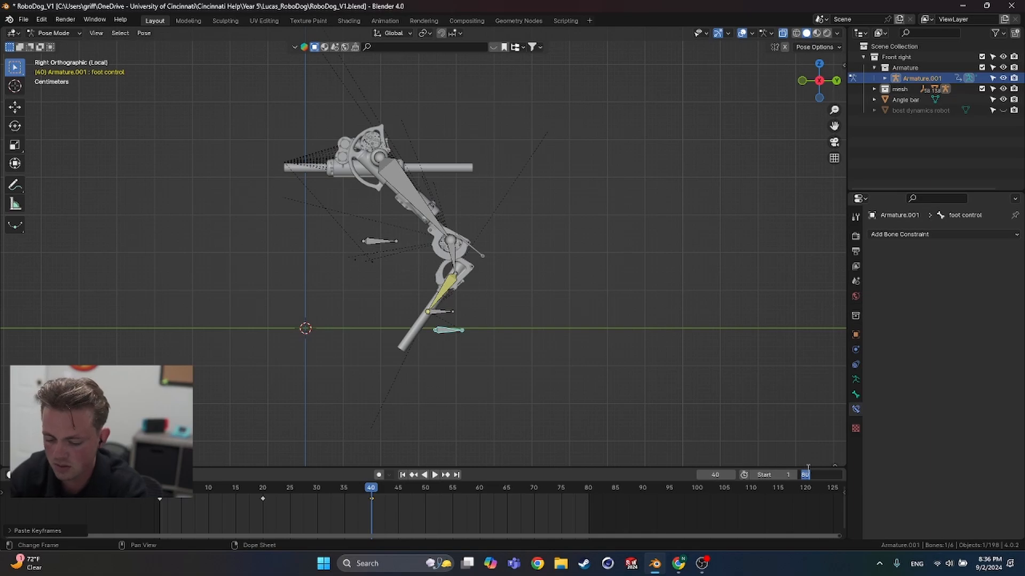
text(40)
key(Return)
key(space)
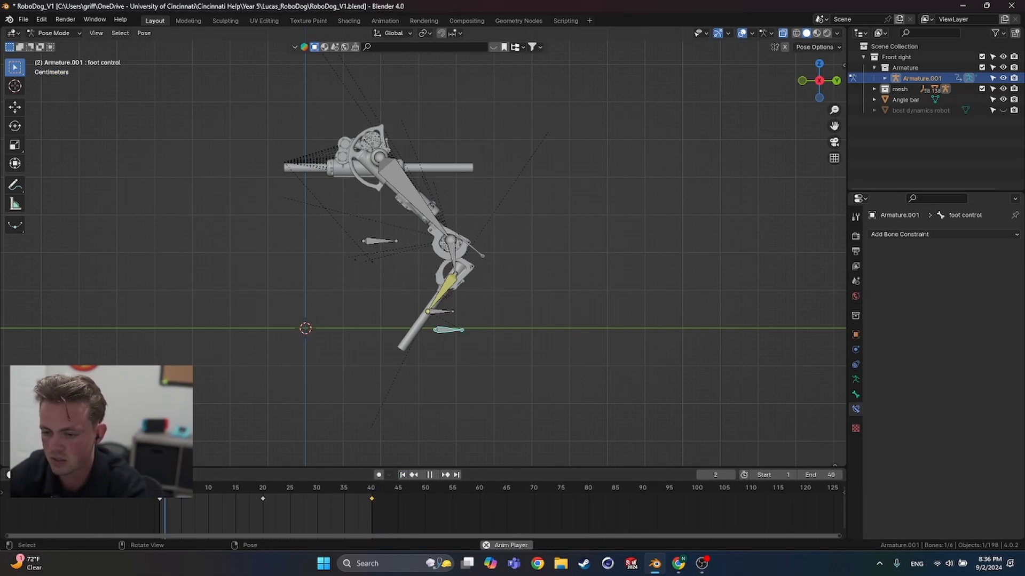
key(space)
click(254, 453)
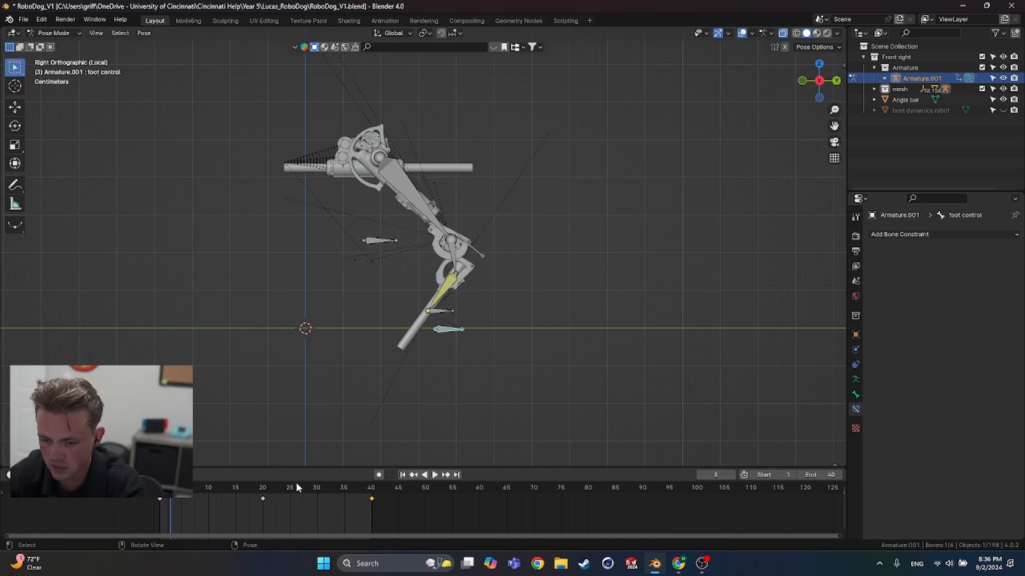
Step: Scale all foot control keyframes closer together, align them to frames 1, 9 and 17, and play the animation
click(348, 498)
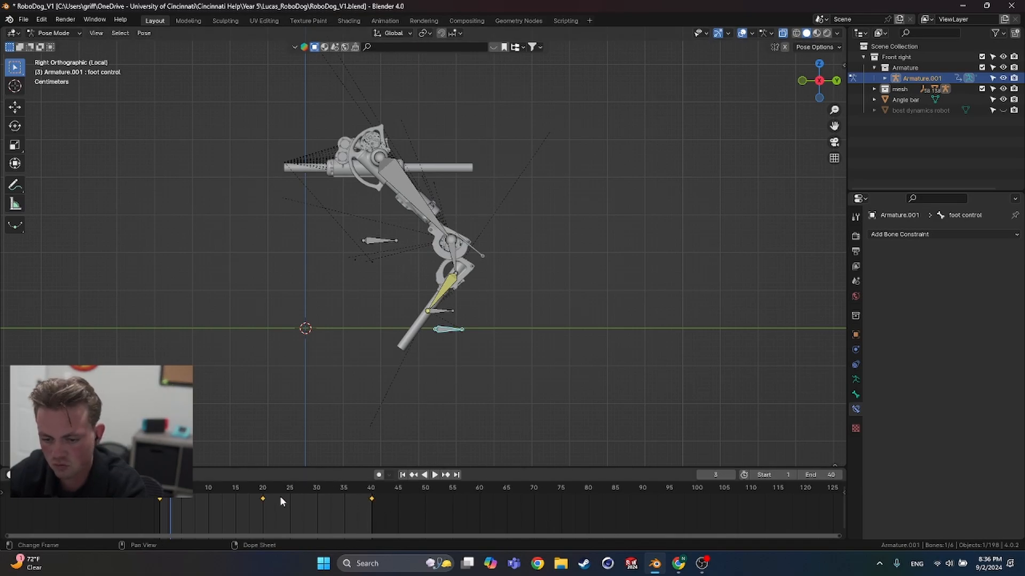
key(s)
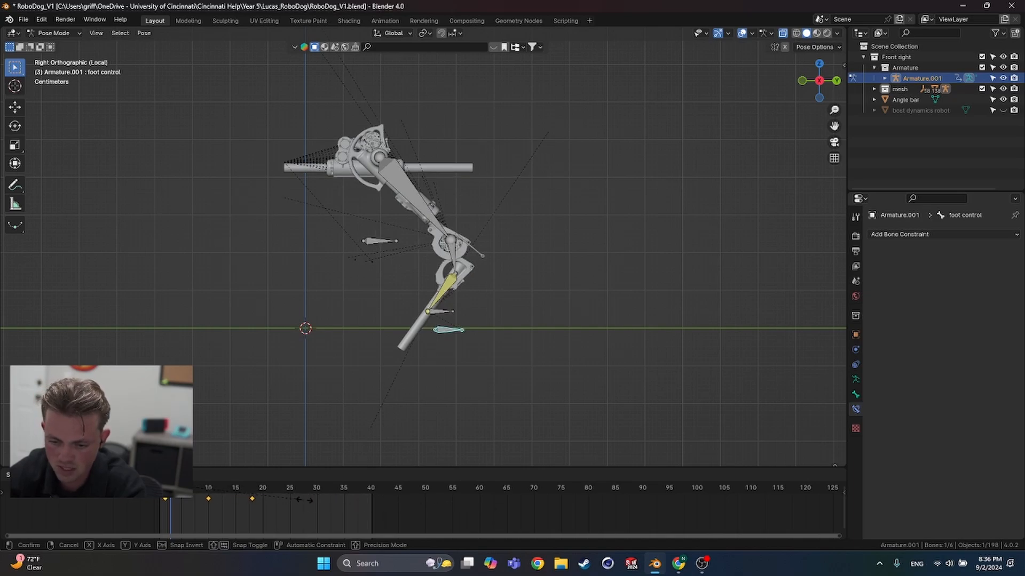
click(304, 500)
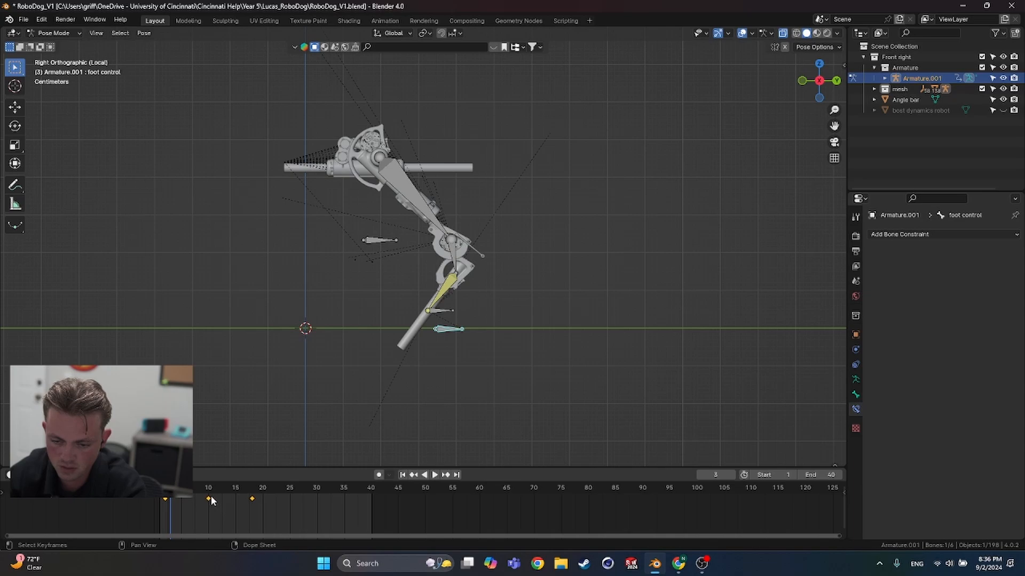
drag(207, 499, 201, 500)
key(space)
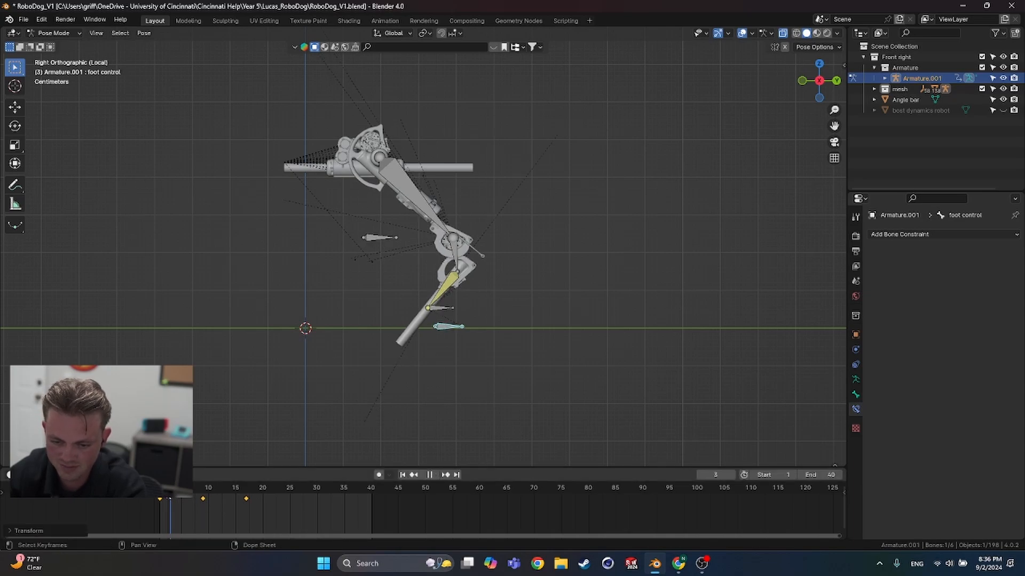
key(shift+Left)
key(space)
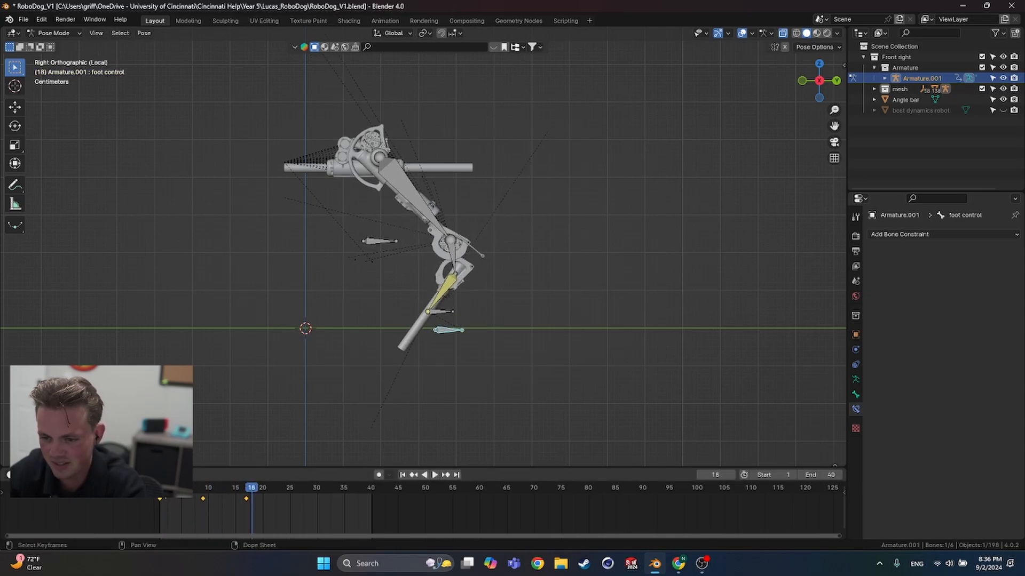
Step: Compress the foot control keyframes to frames 1, 5 and 9, and preview the loop with the end frame set to 9
key(s)
click(315, 511)
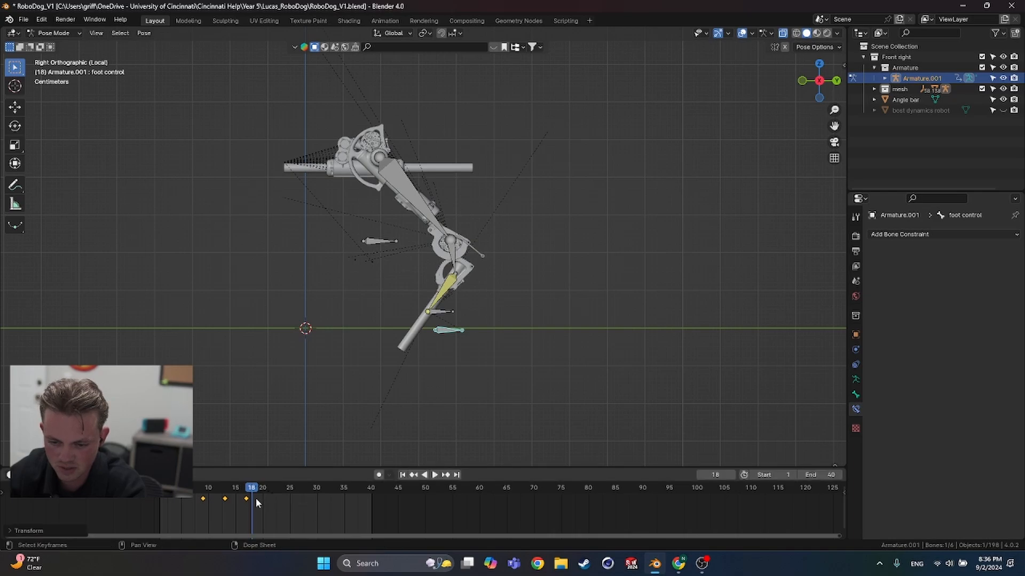
drag(224, 499, 181, 502)
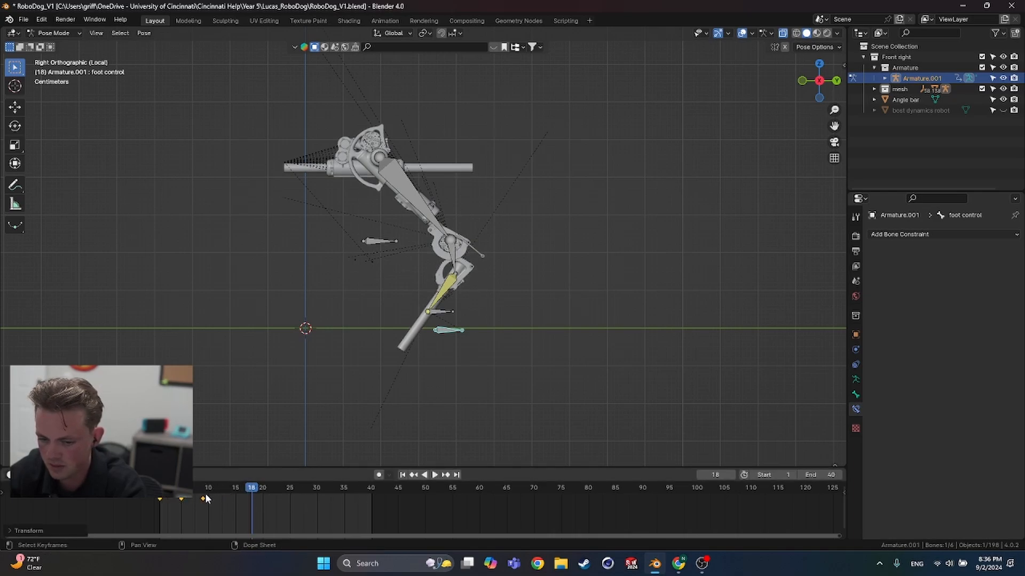
click(817, 475)
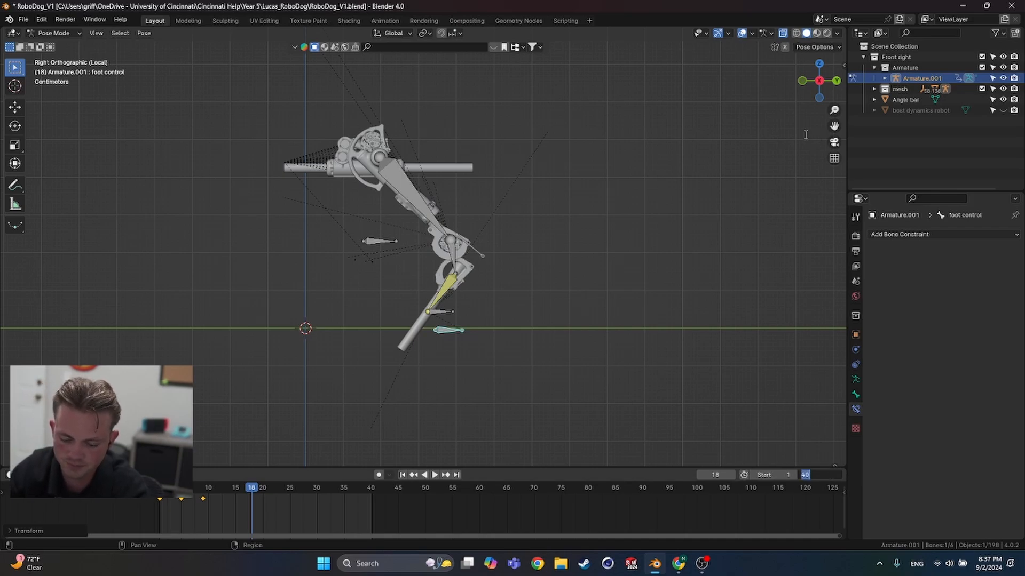
text(9)
key(Return)
key(space)
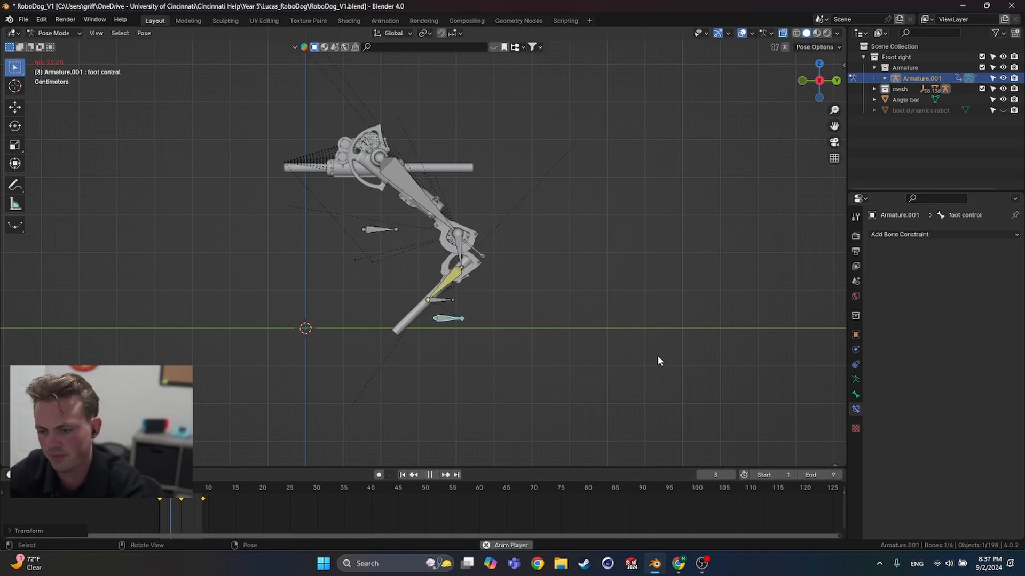
key(Escape)
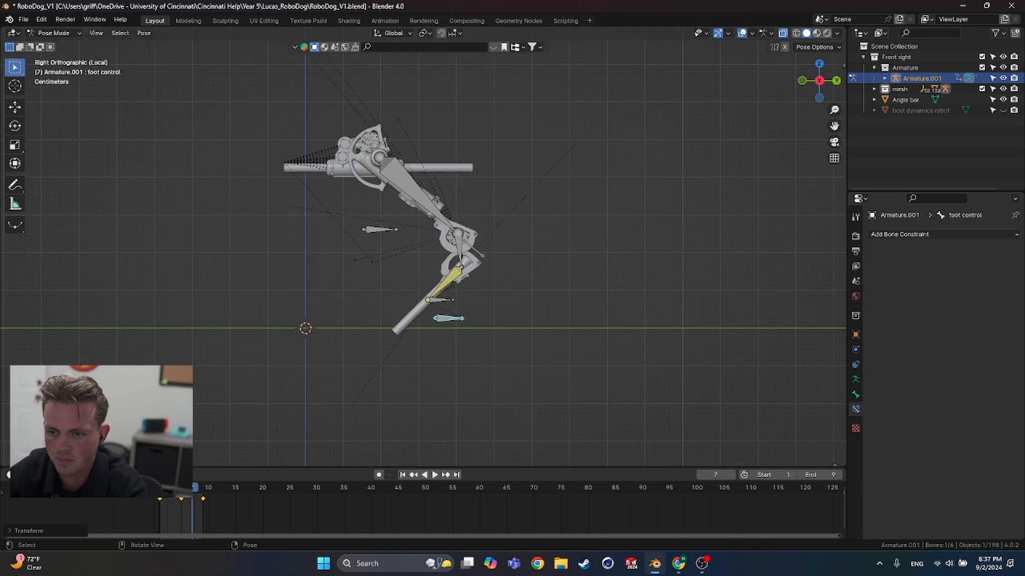
Step: Switch to the Boston Dynamics Spot walking gait video in Chrome, shrink its window beside the leg, and replay the gait around 0:05
drag(0, 149, 613, 92)
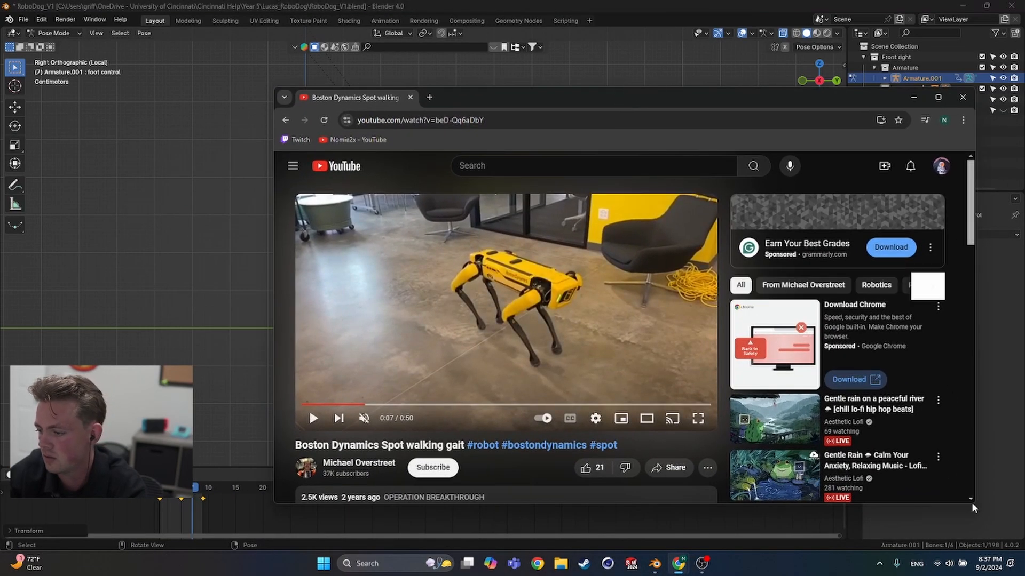
click(647, 419)
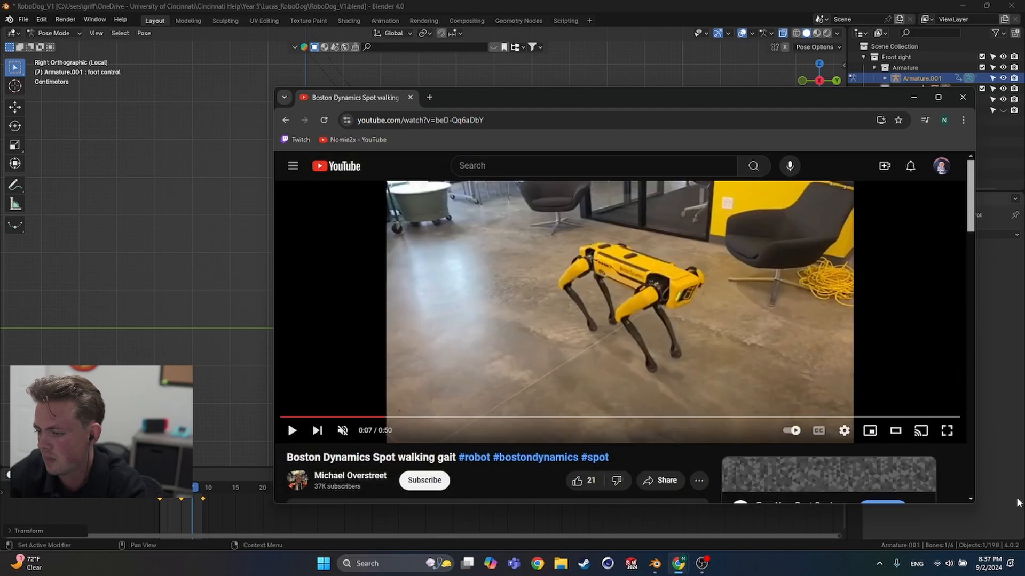
drag(972, 507, 585, 387)
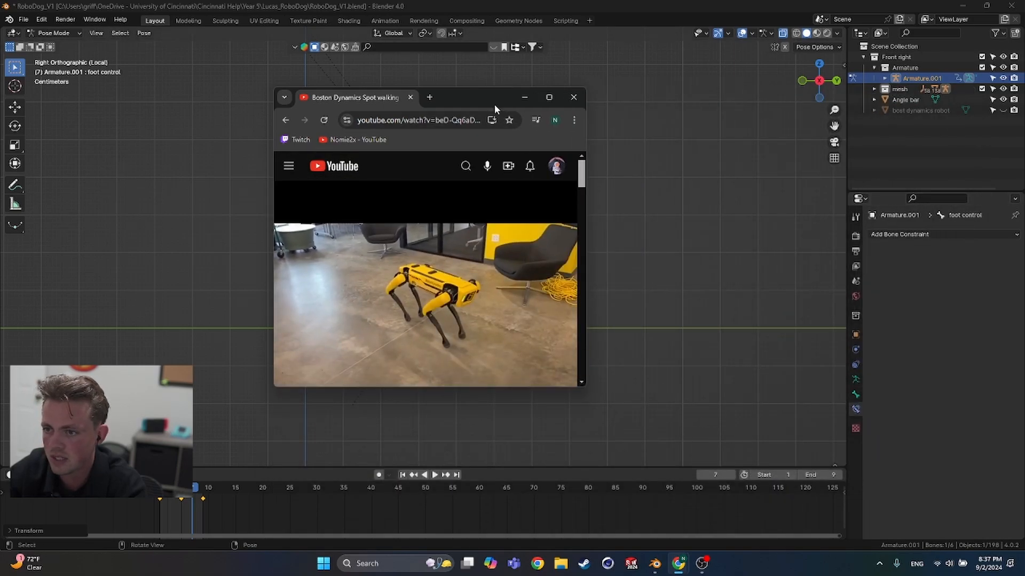
drag(494, 104, 819, 63)
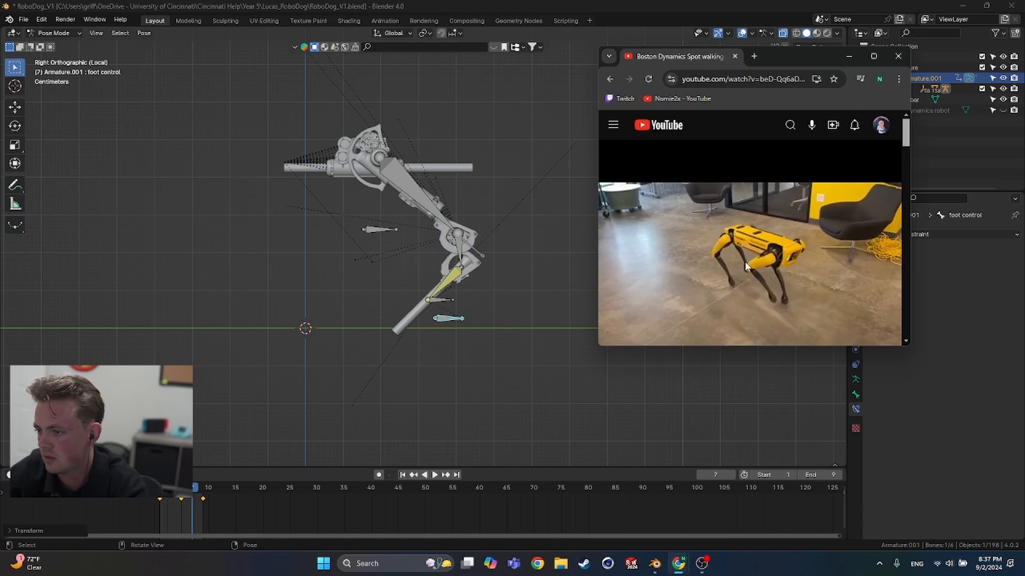
click(750, 311)
scroll(727, 280, down, 2)
scroll(725, 282, up, 1)
click(656, 316)
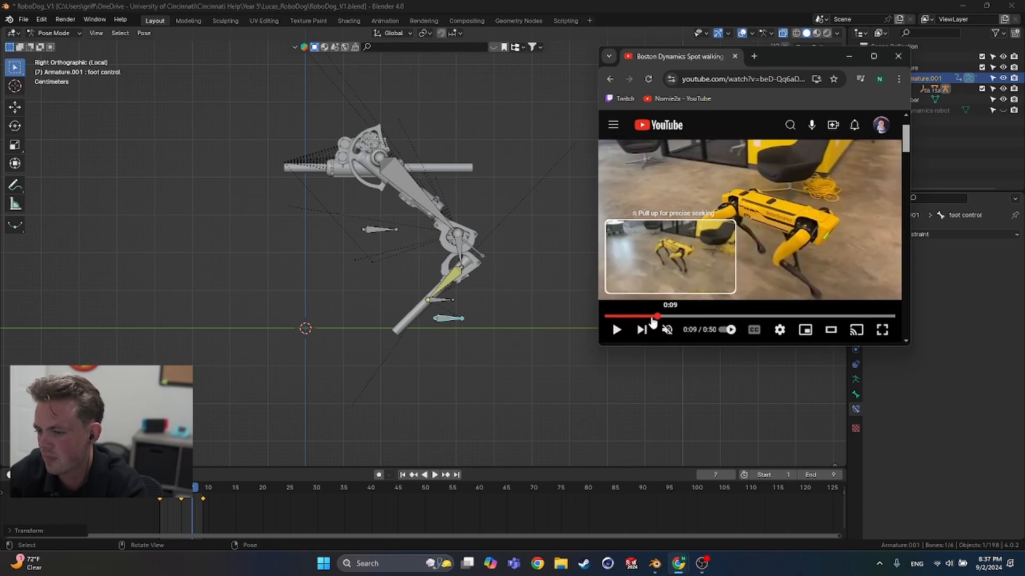
drag(651, 318, 631, 317)
click(736, 280)
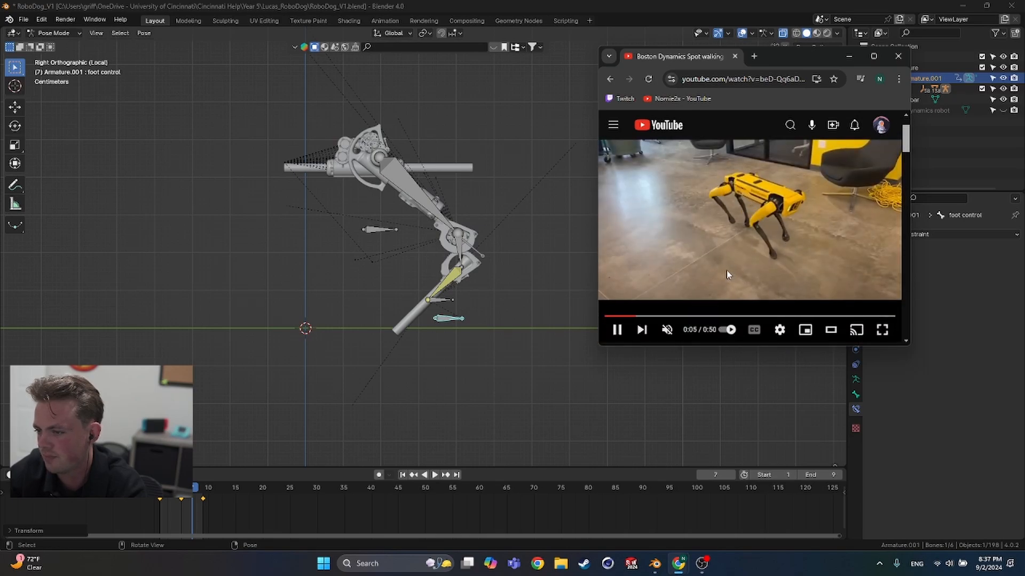
click(727, 271)
Step: Play the leg's step animation and compare its timing with the Spot walking video
click(469, 395)
key(space)
key(space)
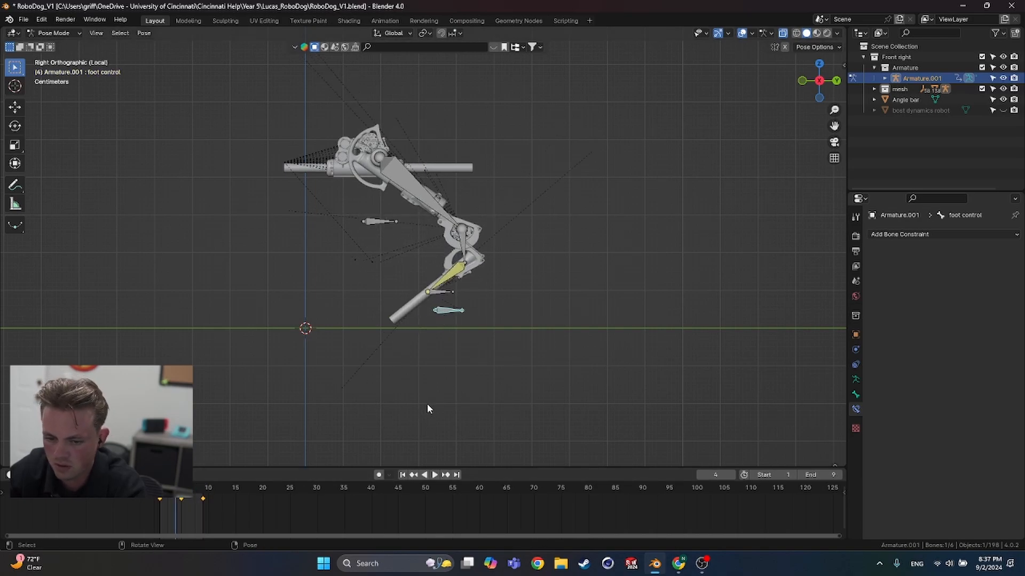
mouse_move(678, 564)
click(715, 513)
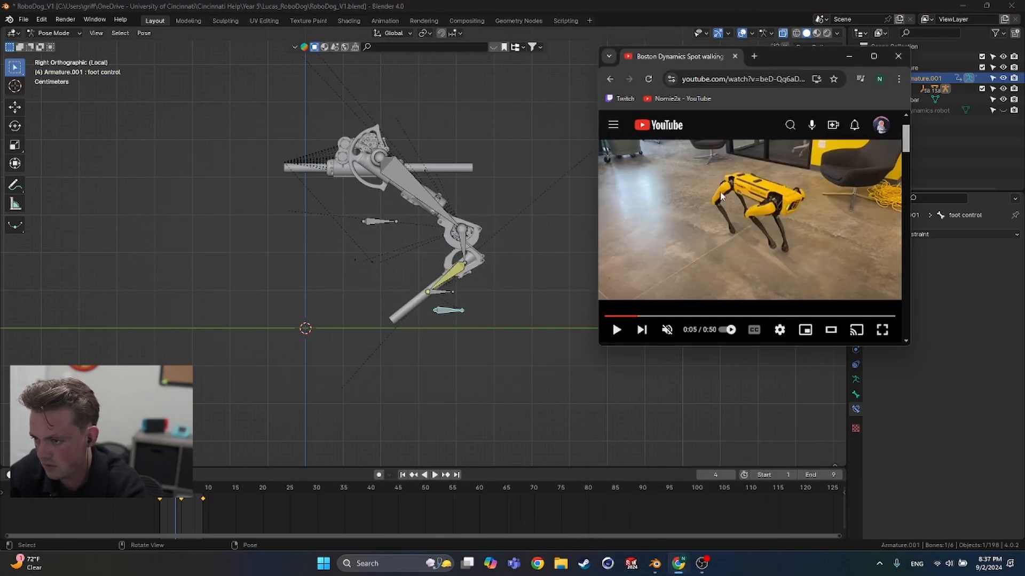
click(849, 56)
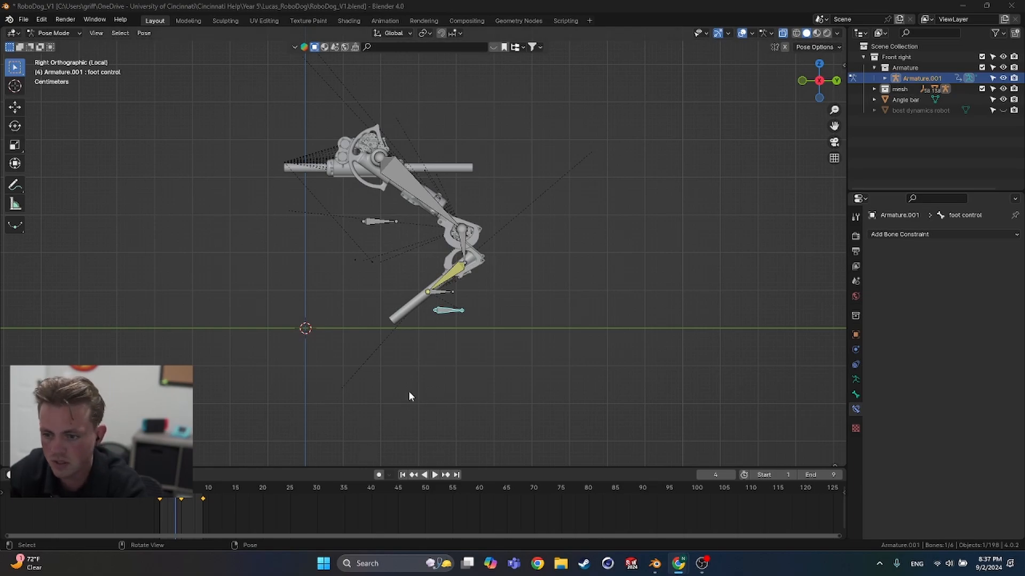
Step: Extend the end frame to 74 and stretch the foot control keyframes to frames 1, 8 and 14
click(454, 381)
click(448, 311)
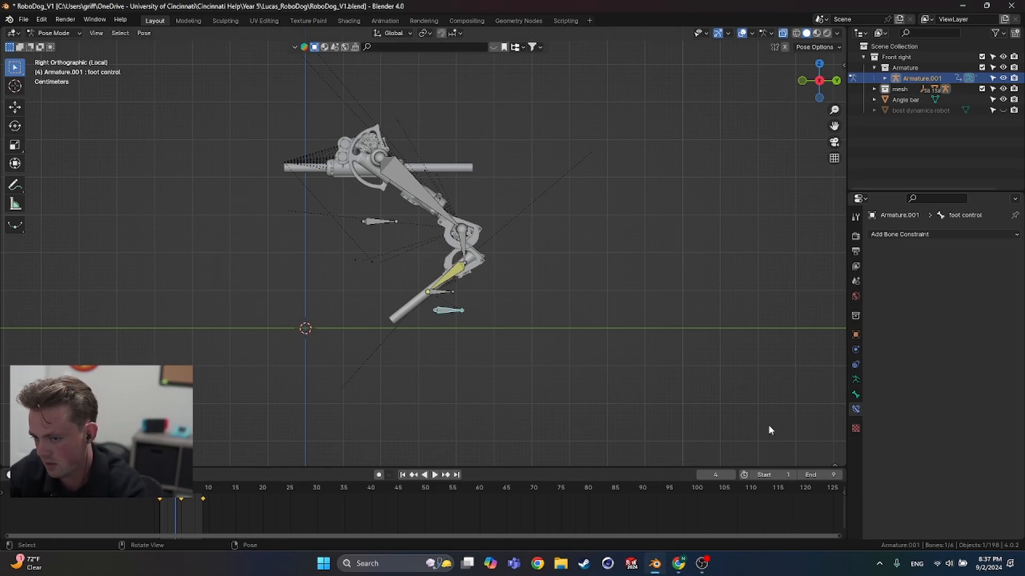
drag(820, 474, 760, 475)
click(219, 501)
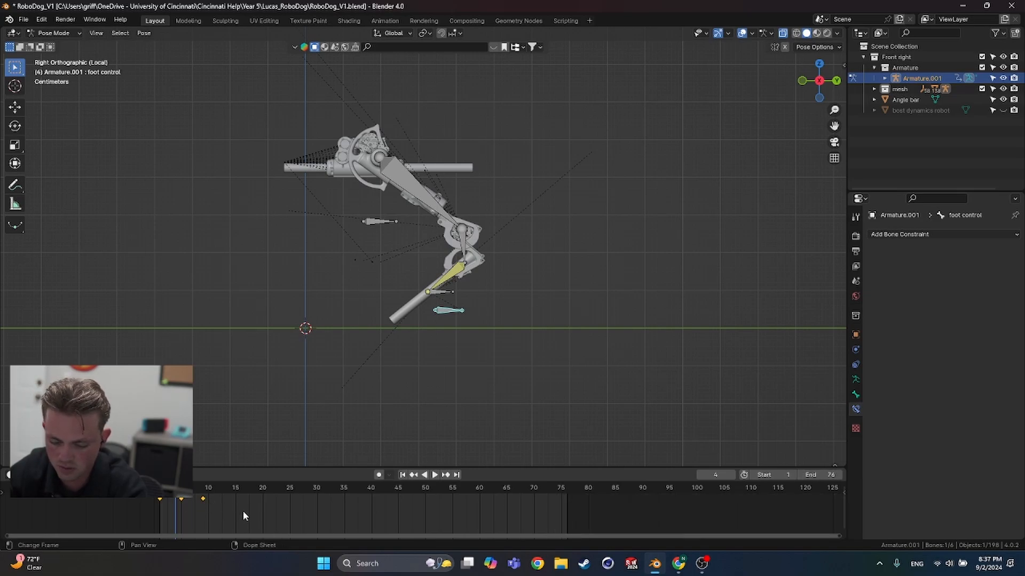
key(a)
key(s)
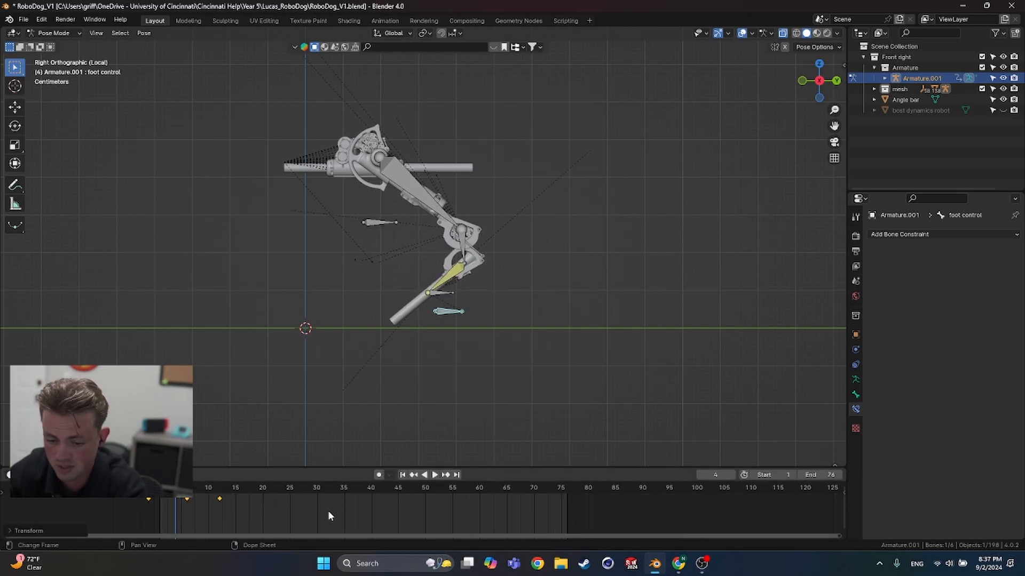
click(323, 518)
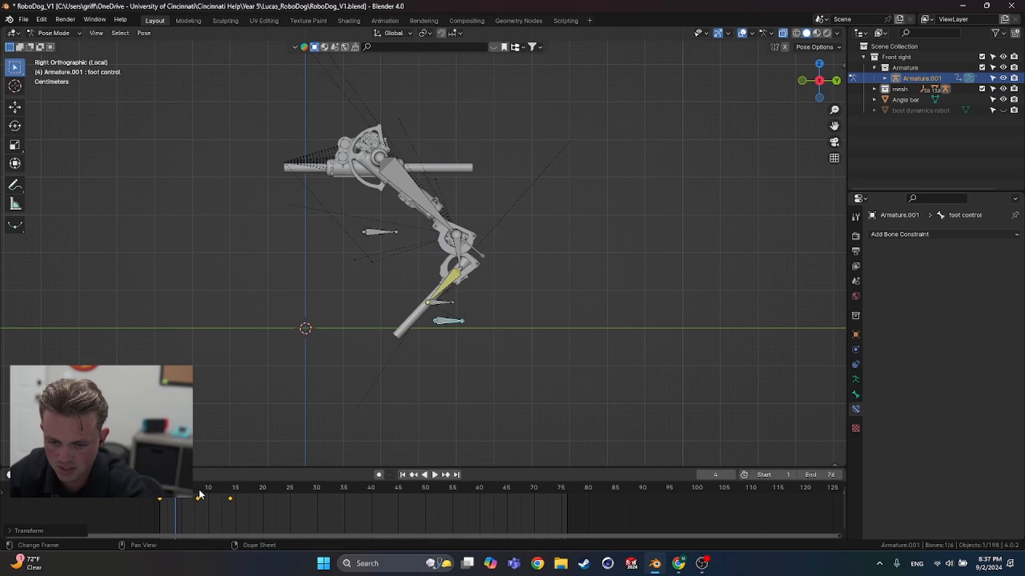
Step: Set the animation's end frame to 15 and play the loop to check the step's speed
key(shift+Left)
drag(160, 489, 246, 489)
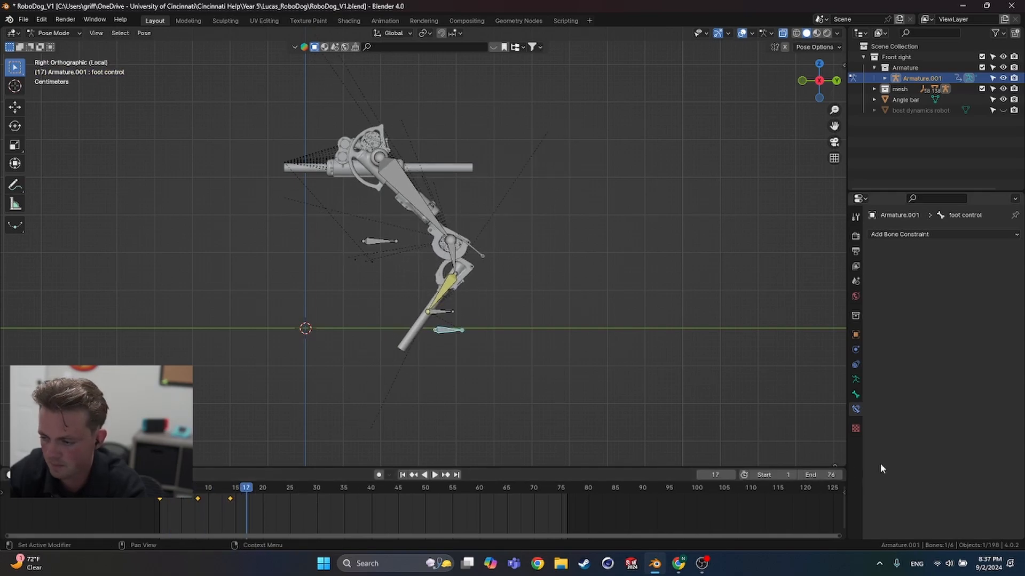
click(826, 475)
text(15)
key(Return)
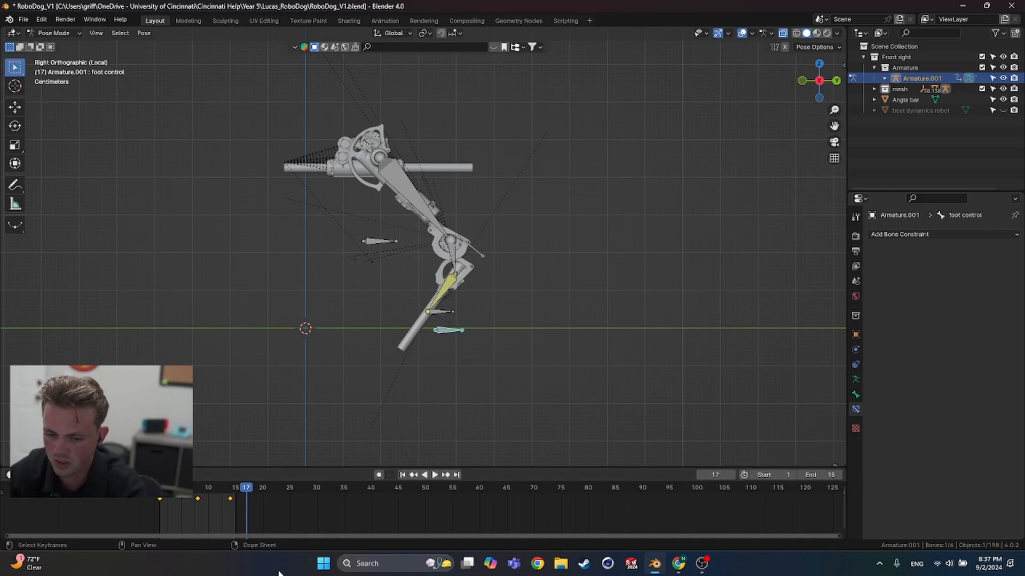
key(space)
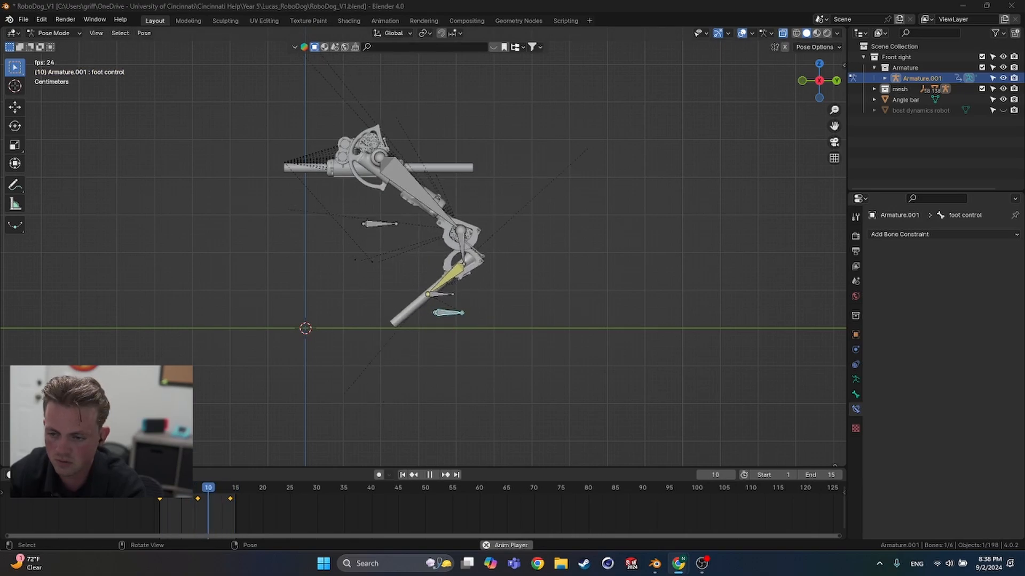
key(space)
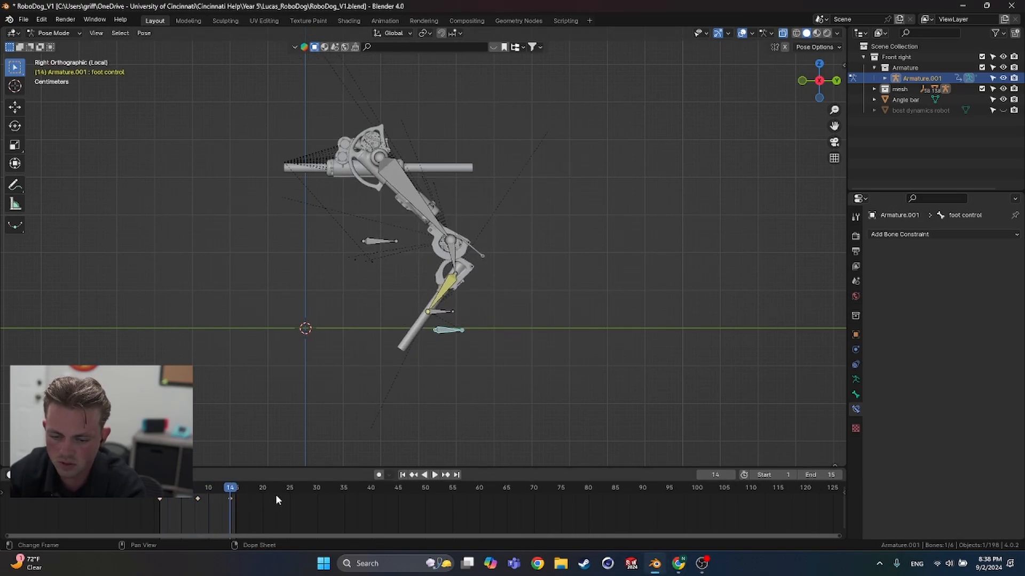
Step: Stretch all foot control keyframes further apart and align them to frames 1, 11 and 19
key(a)
key(s)
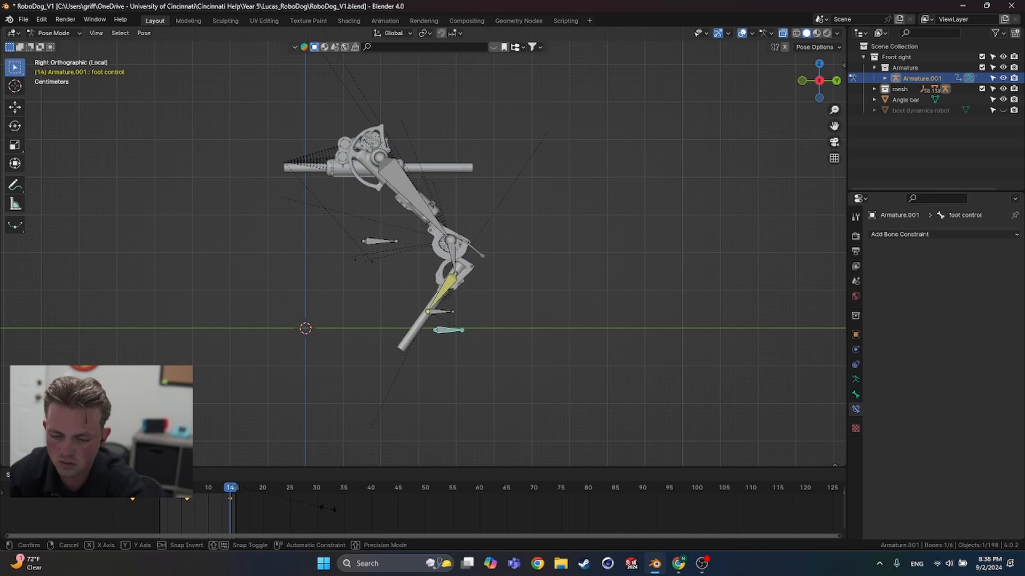
click(332, 509)
key(g)
click(214, 498)
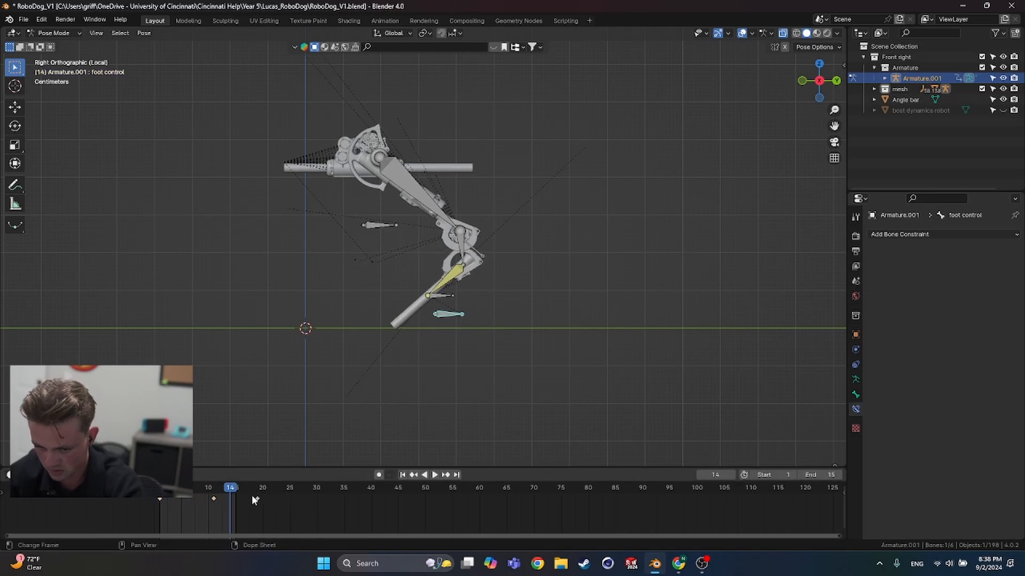
key(s)
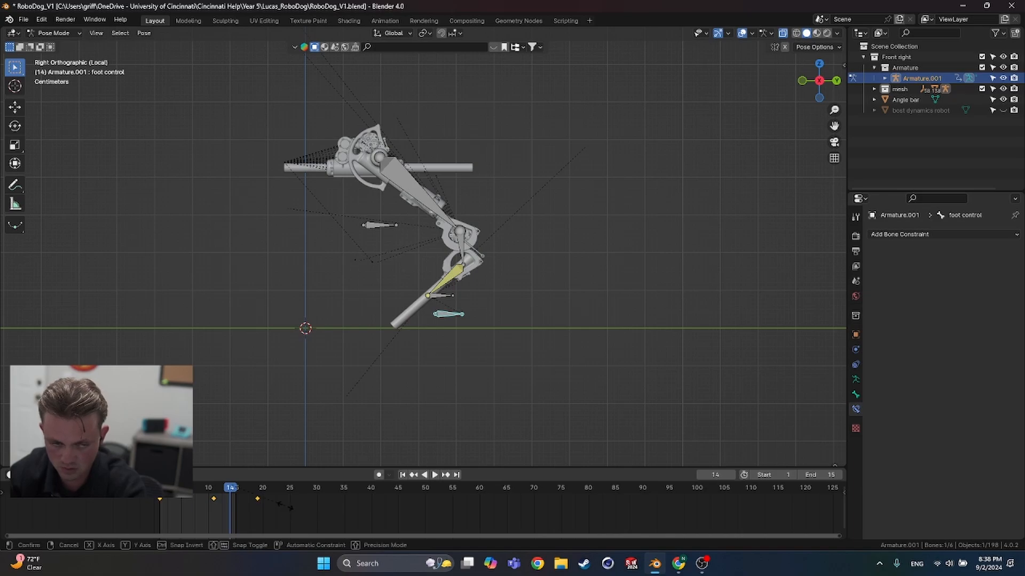
right_click(293, 506)
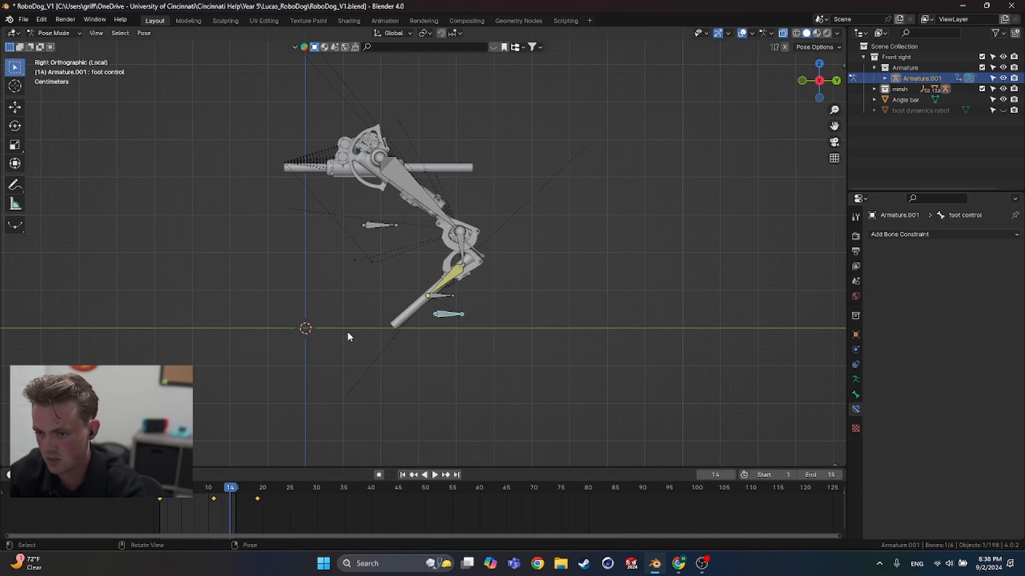
Step: Move the foot control's middle keyframe to frame 10 and its last keyframe to frame 20
click(328, 369)
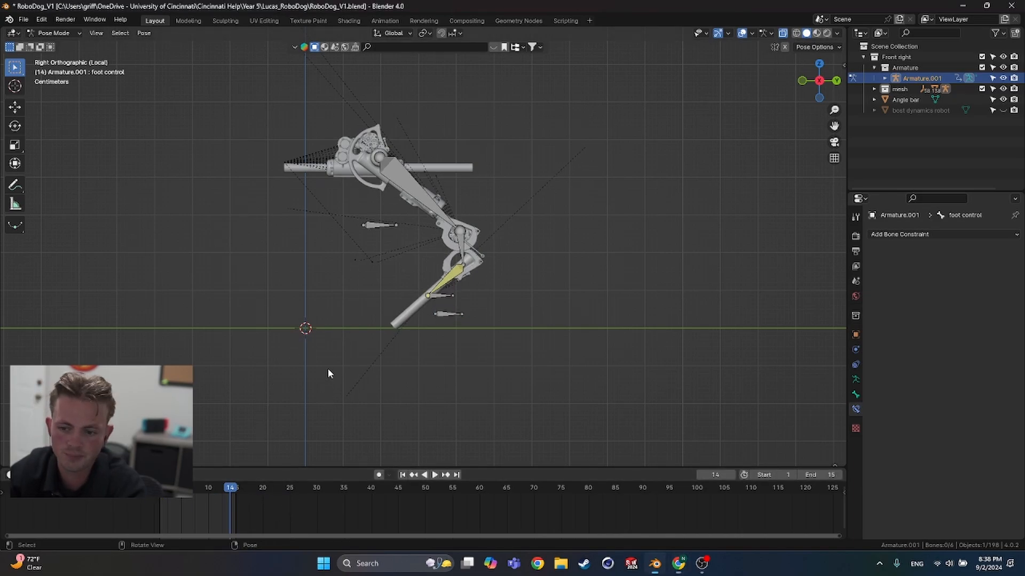
click(821, 475)
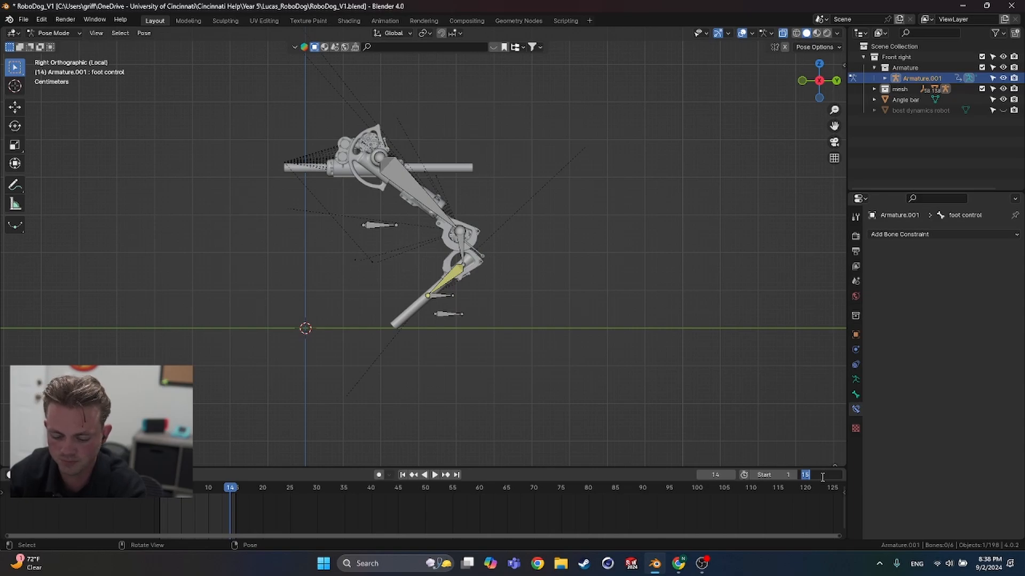
key(Return)
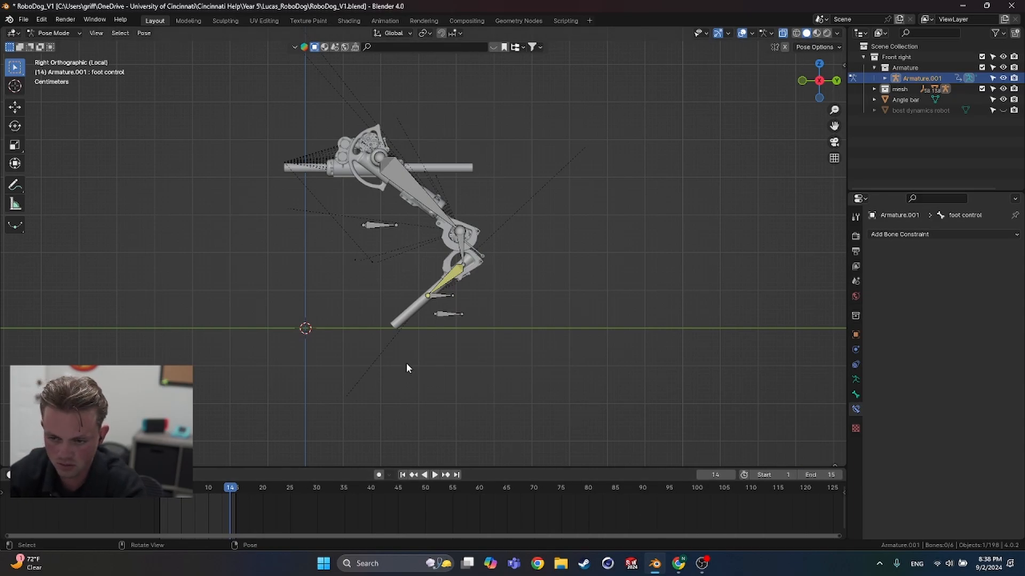
click(447, 315)
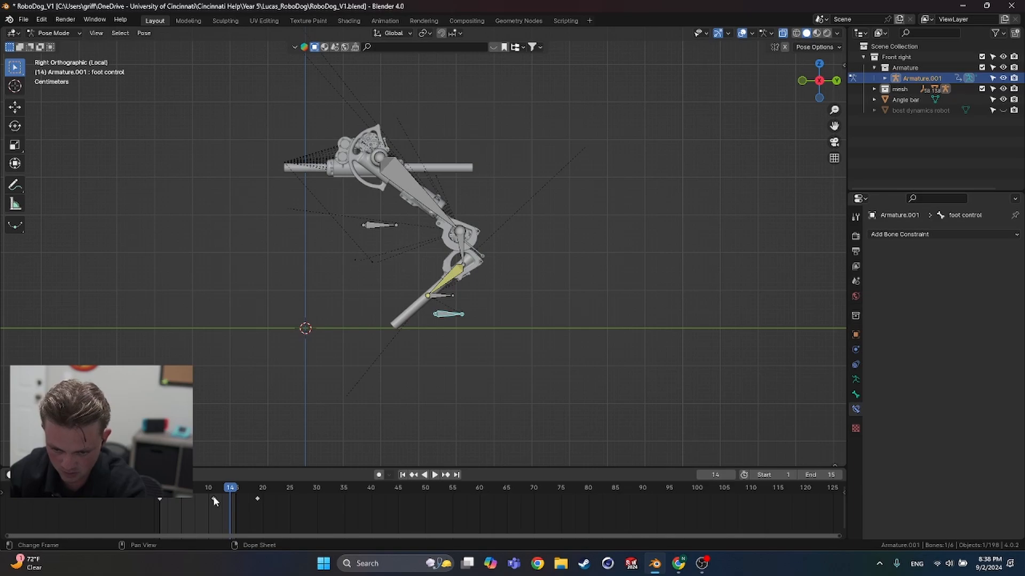
drag(213, 498, 261, 500)
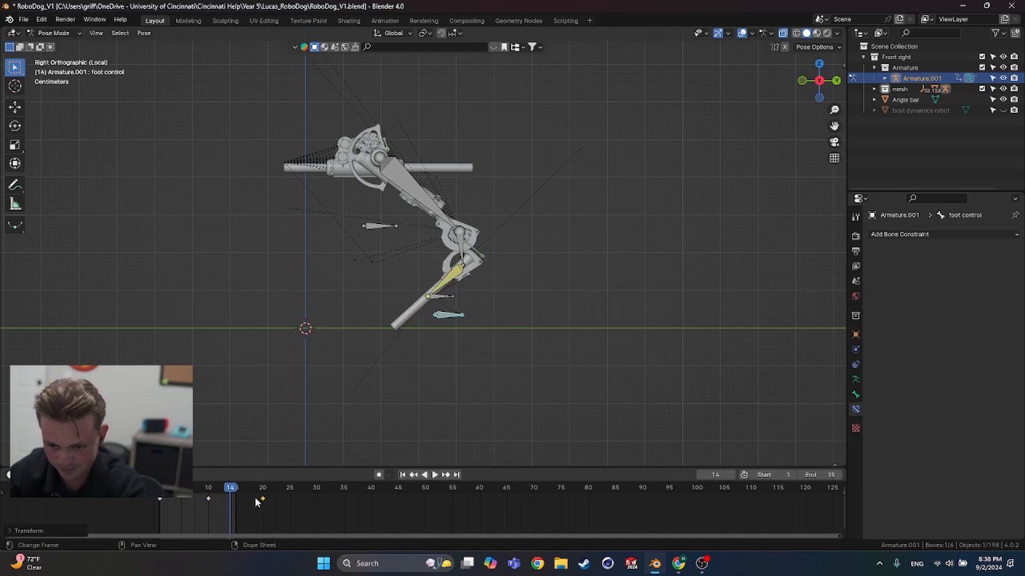
Step: Set the animation's end frame to 20 and play the leg's step loop from frame 1
click(810, 476)
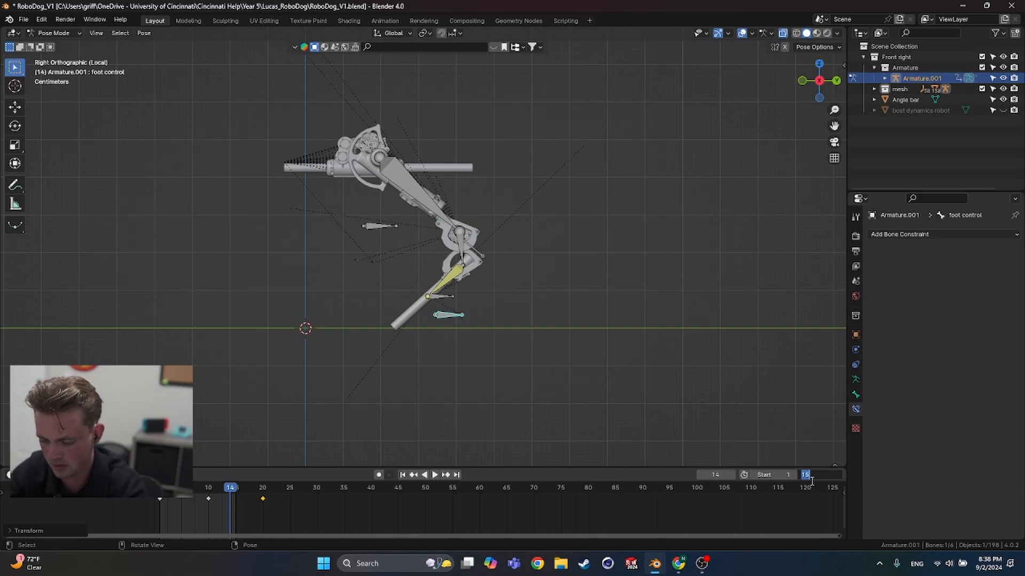
text(20)
key(Return)
key(space)
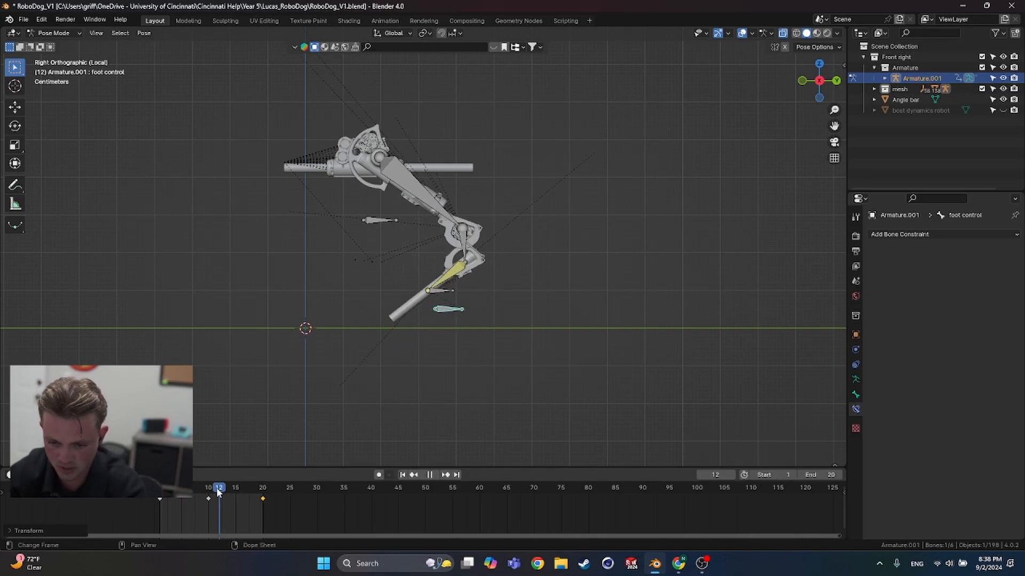
drag(223, 494, 159, 494)
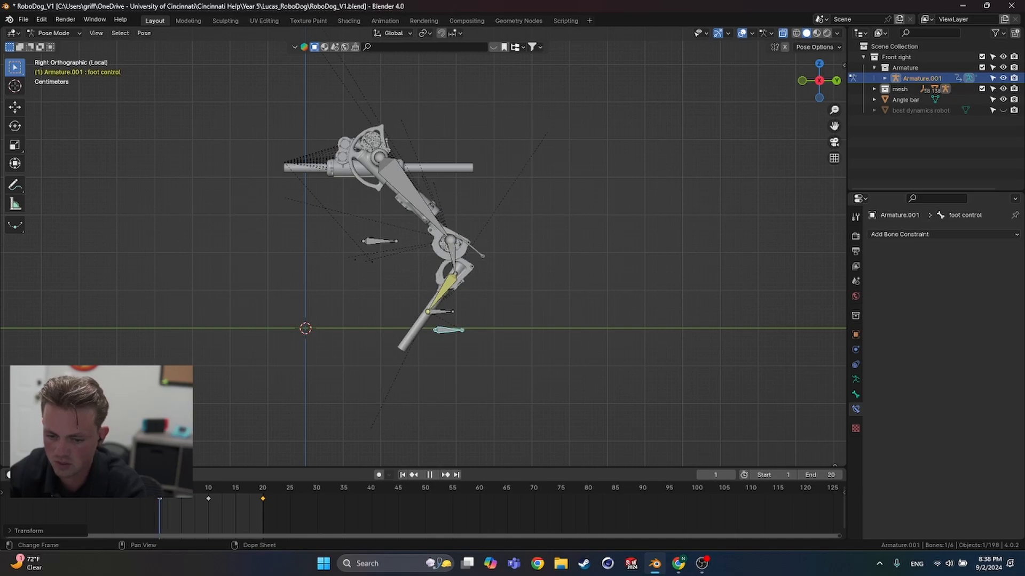
key(space)
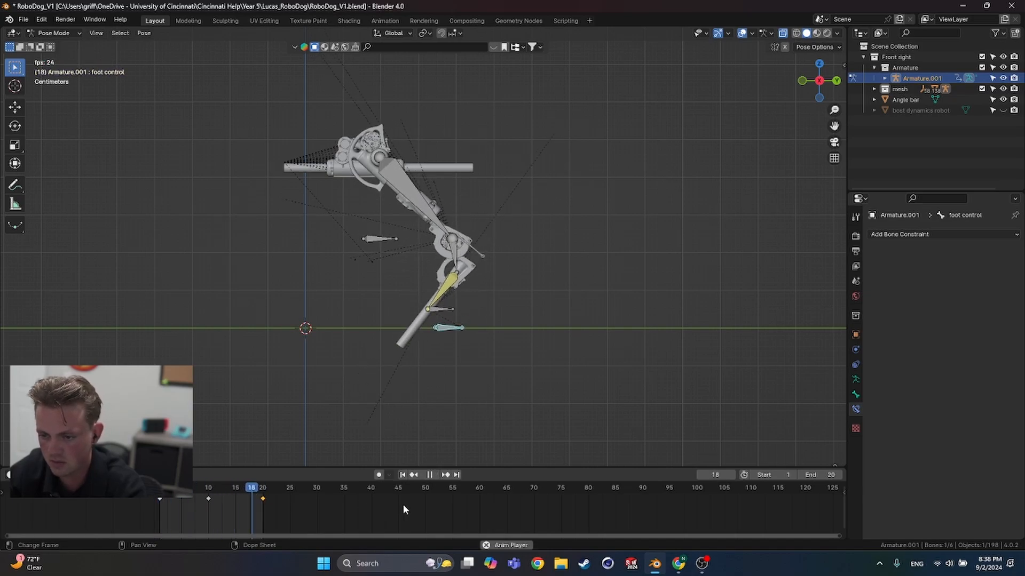
key(space)
Step: Set the foot control keyframes' interpolation to Linear and play the loop
right_click(236, 507)
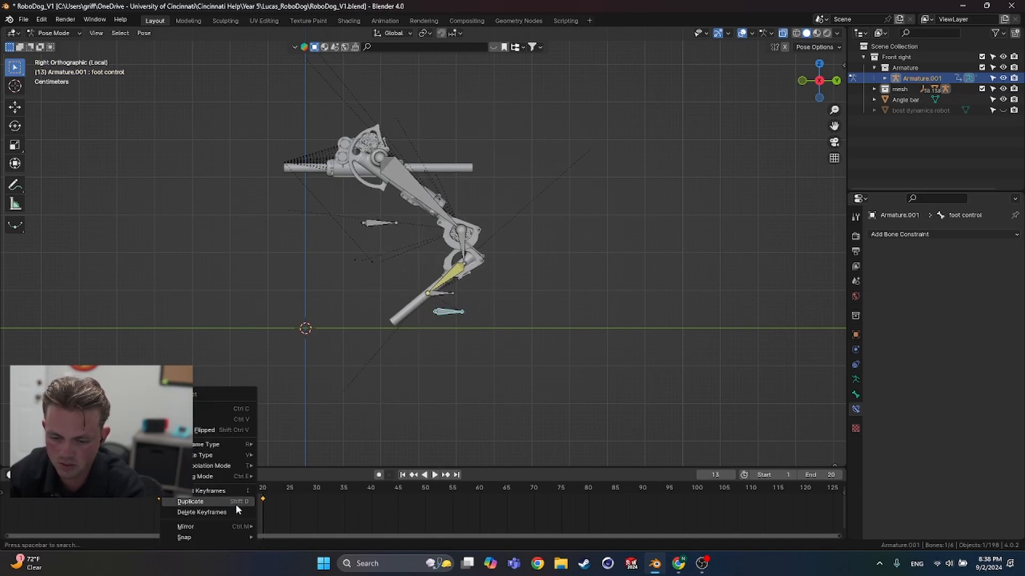
mouse_move(231, 454)
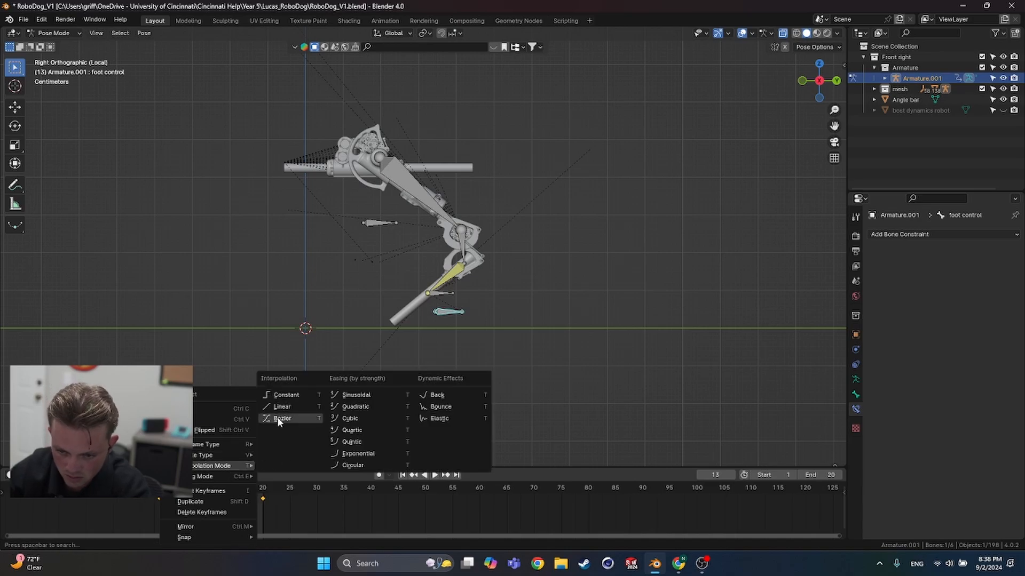
click(279, 407)
key(space)
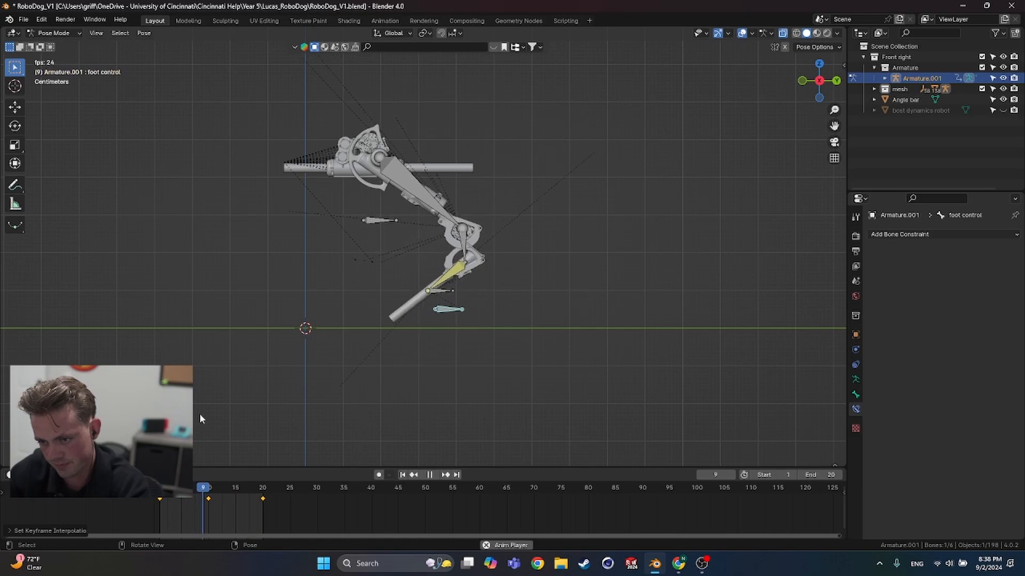
key(space)
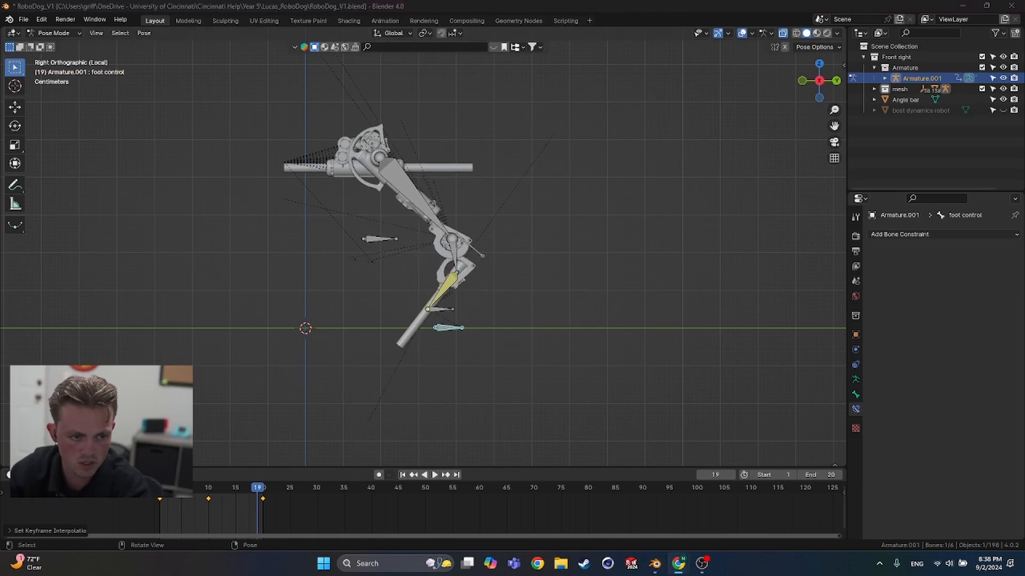
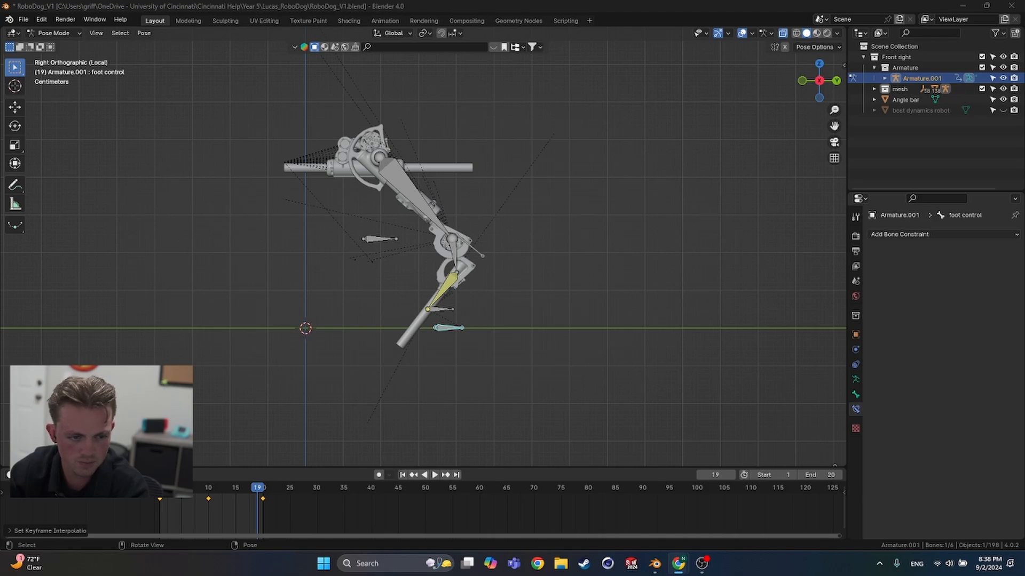
Step: Replay the step loop to judge the linear foot motion, with the foot control bone reselected
click(394, 410)
key(space)
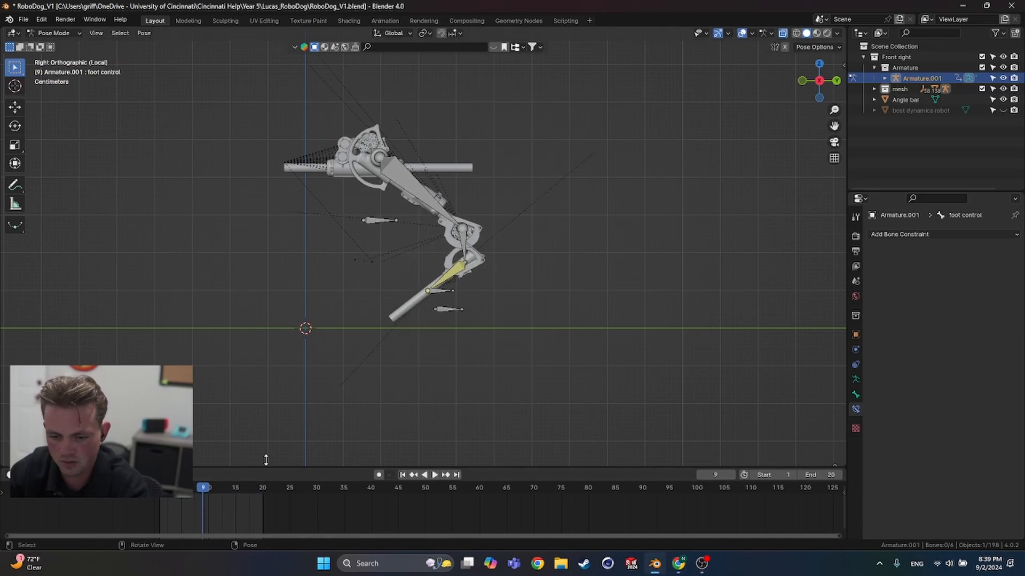
click(447, 309)
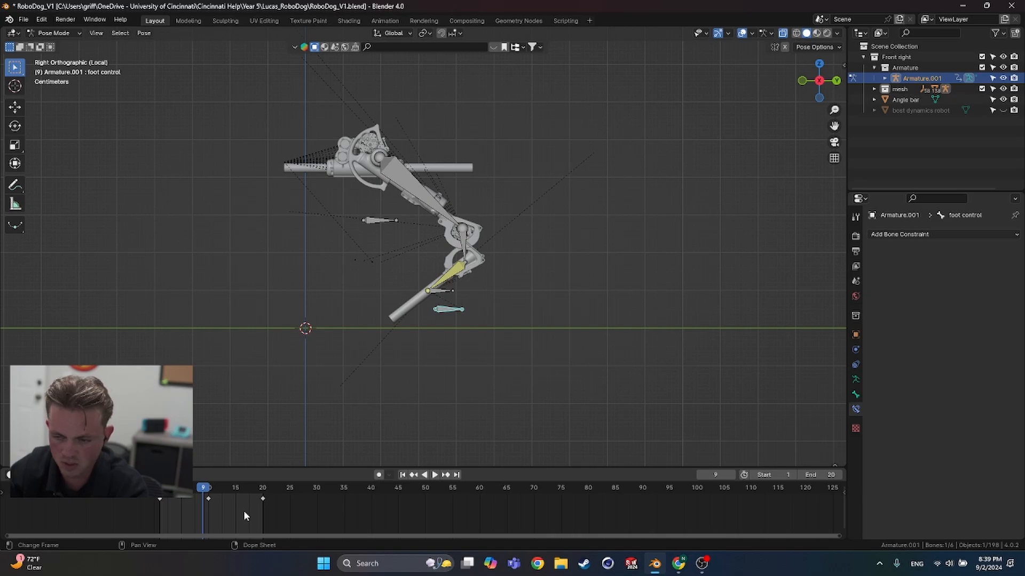
key(space)
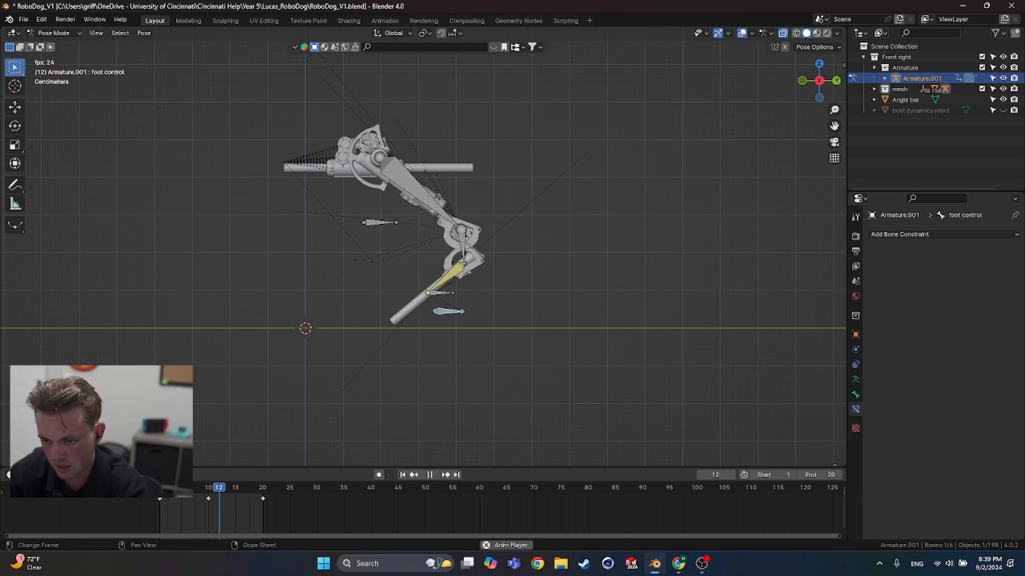
key(space)
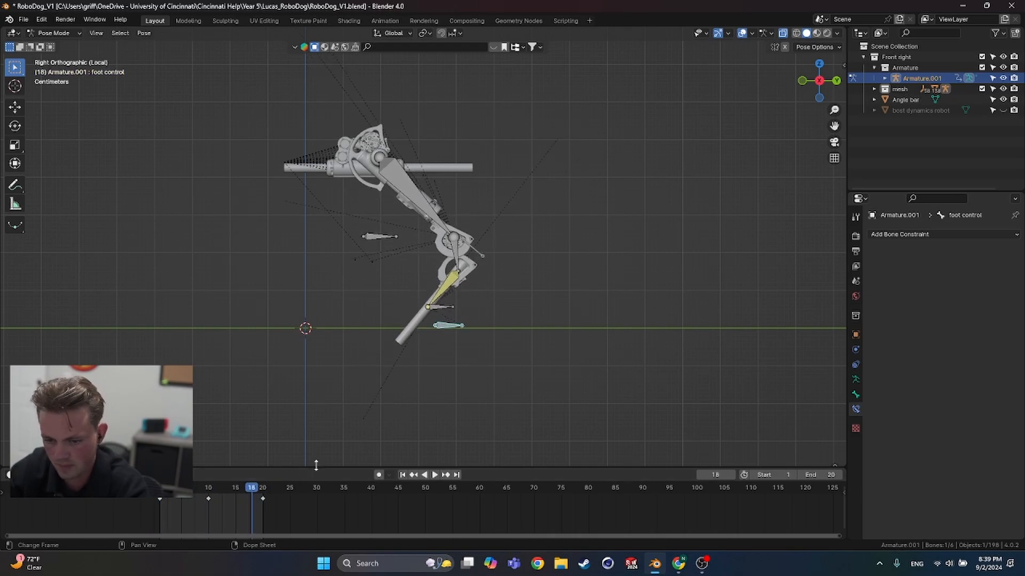
Step: Set all foot control keyframes' interpolation to Bezier and play the loop from the start
key(a)
right_click(227, 501)
mouse_move(223, 465)
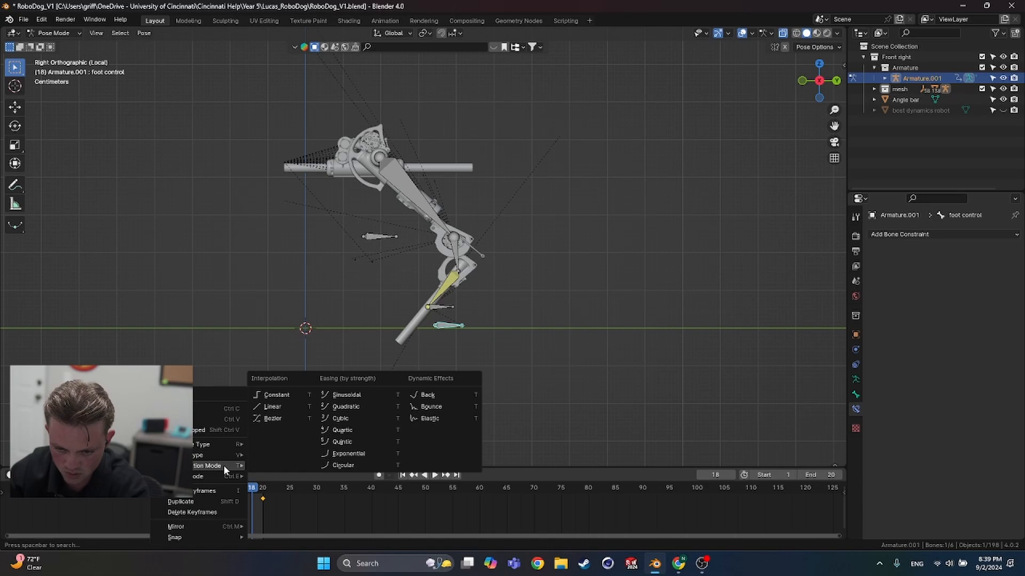
click(272, 419)
key(space)
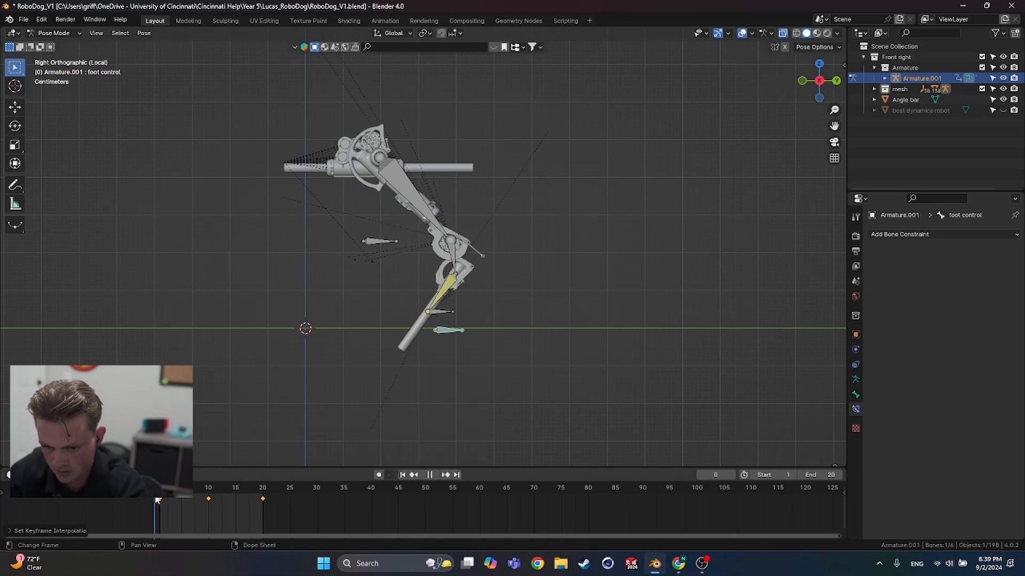
key(space)
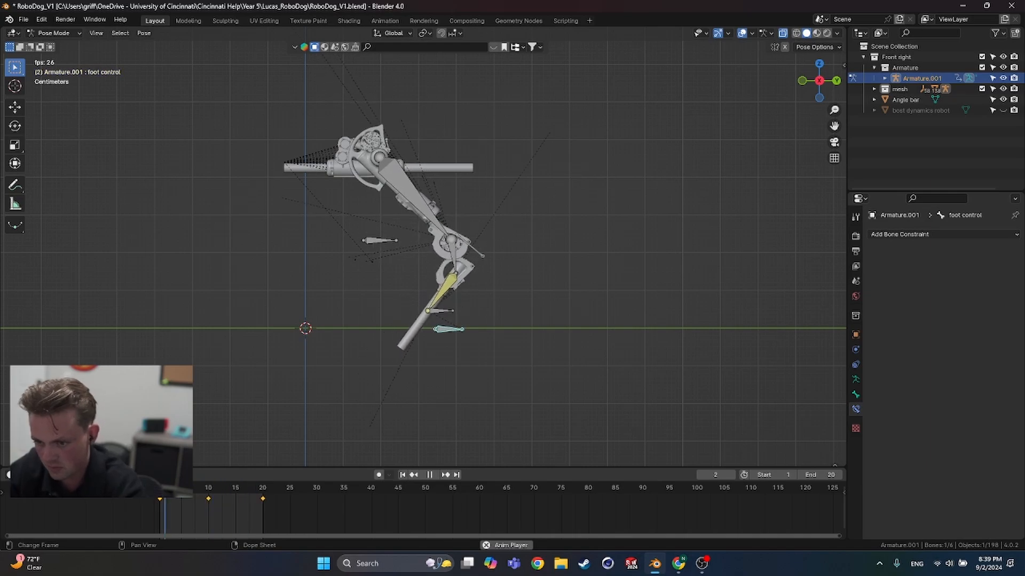
key(space)
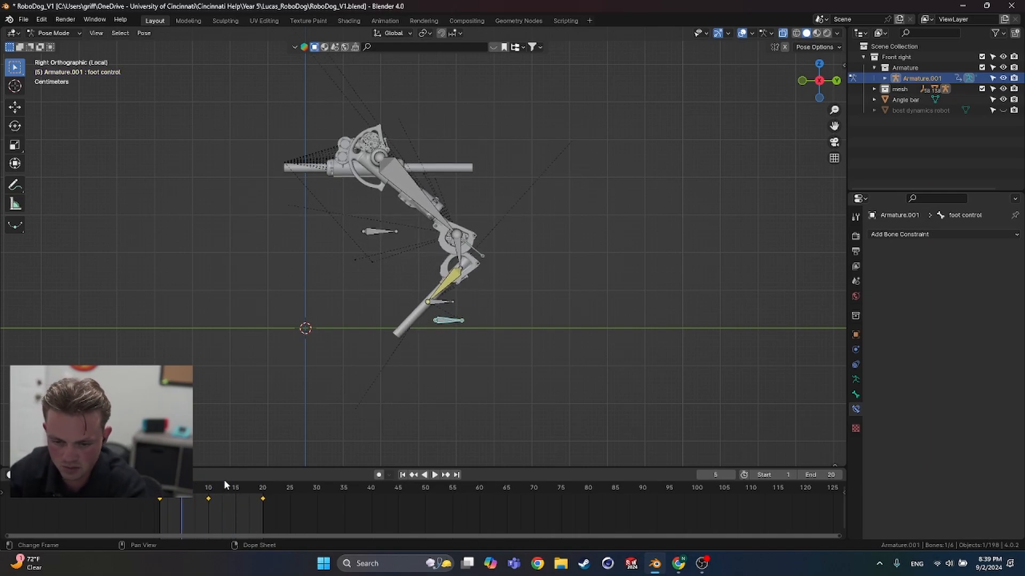
Step: Enlarge the timeline area upward and switch it to the Graph Editor
drag(233, 468, 244, 437)
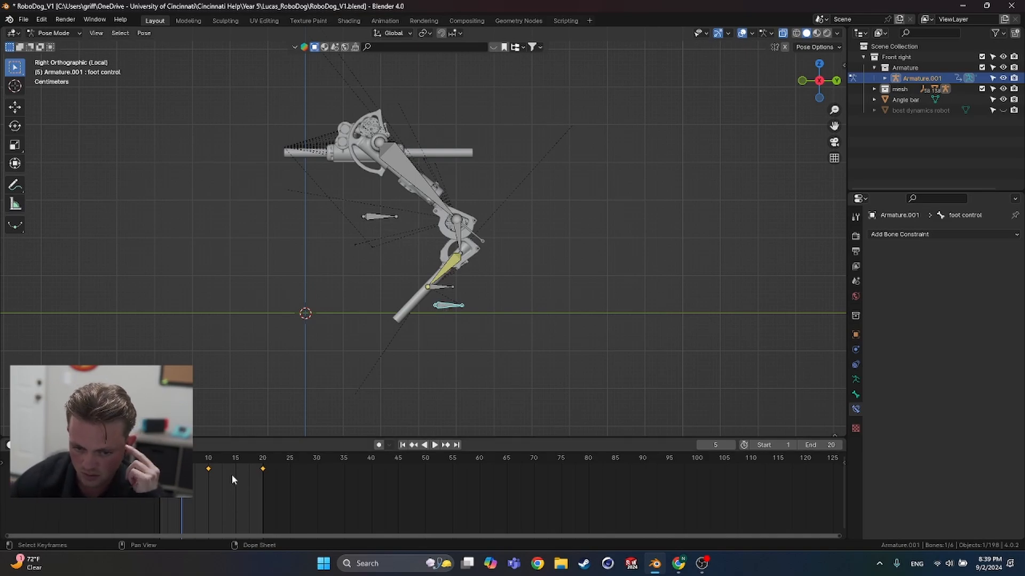
drag(203, 437, 208, 324)
click(11, 330)
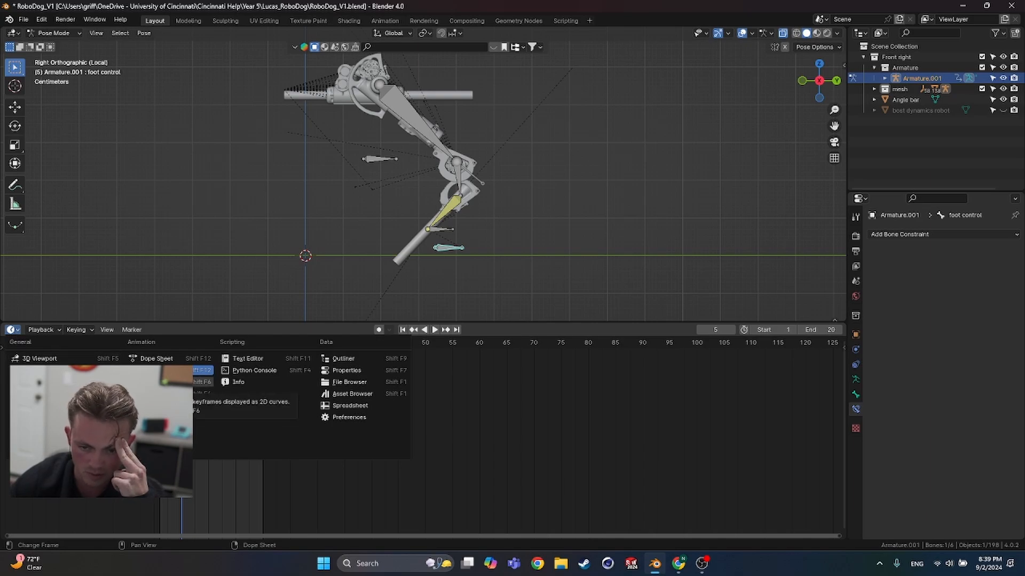
click(150, 382)
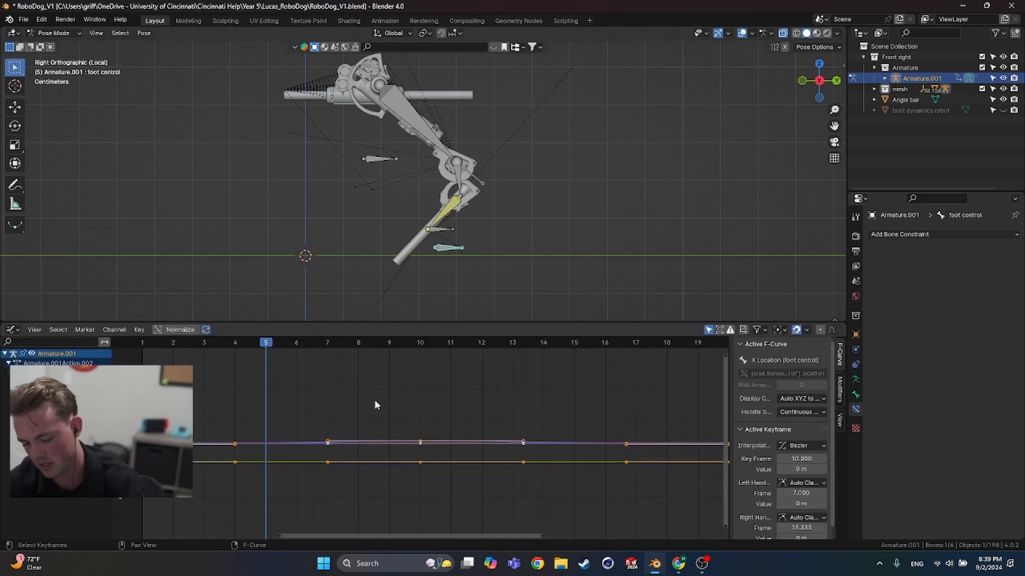
Step: Examine the foot control's animation curves across the frame range while scrubbing through the step
scroll(395, 430, up, 2)
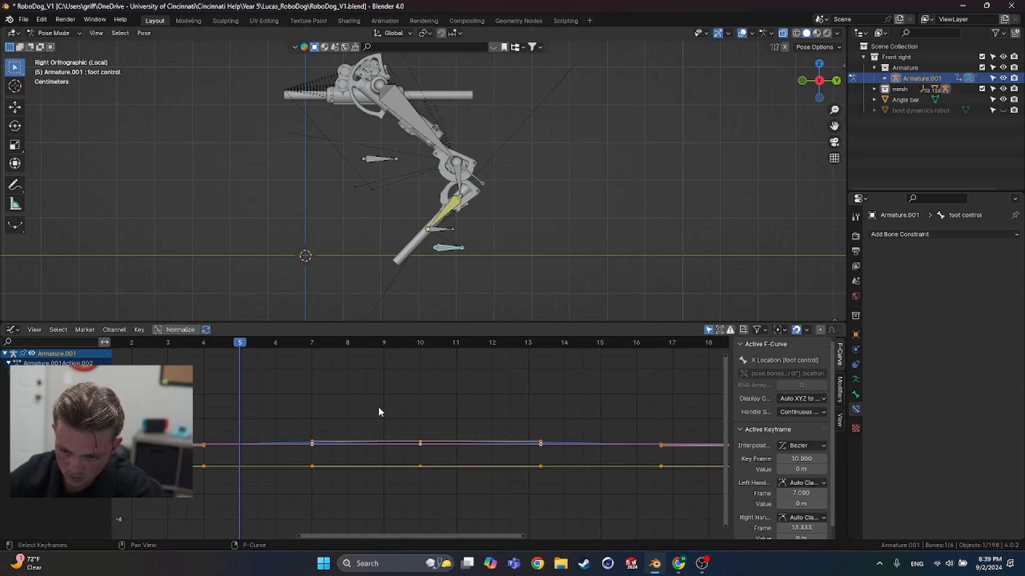
drag(269, 345, 312, 395)
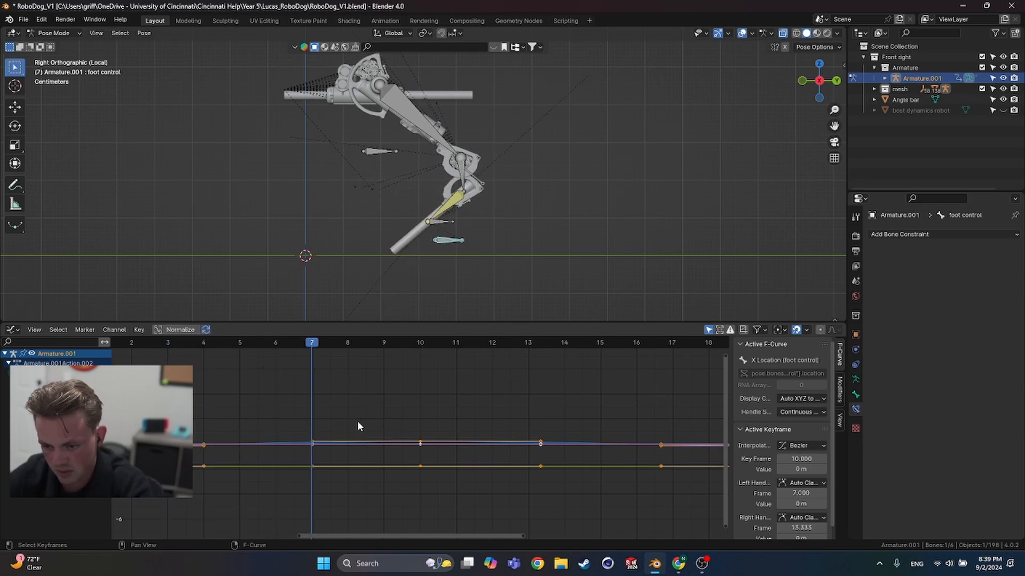
scroll(359, 418, down, 2)
scroll(362, 415, down, 1)
scroll(393, 462, up, 2)
ctrl+scroll(383, 463, up, 2)
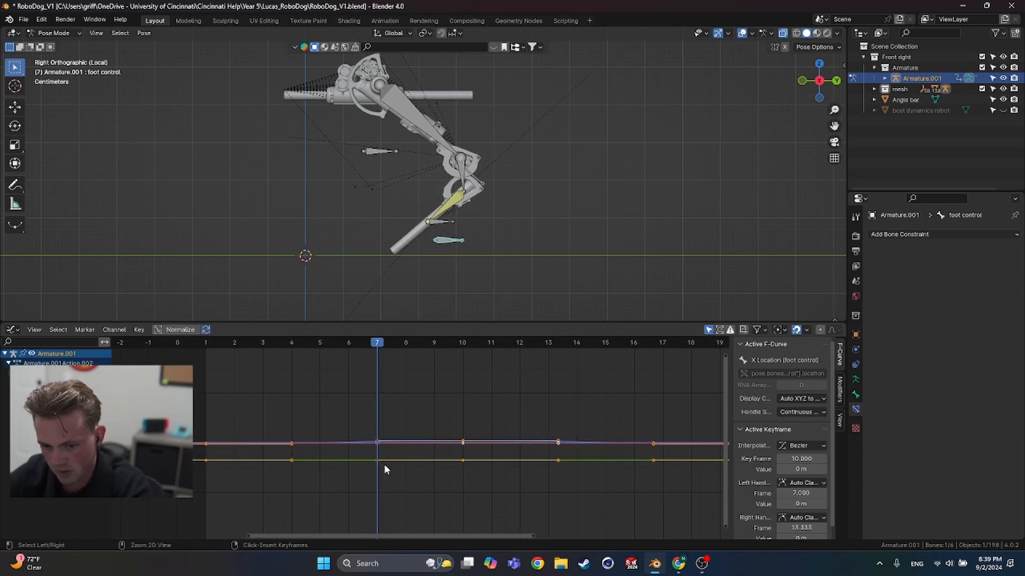
scroll(418, 467, down, 1)
alt+scroll(414, 466, up, 4)
alt+scroll(414, 466, down, 3)
alt+scroll(414, 466, up, 7)
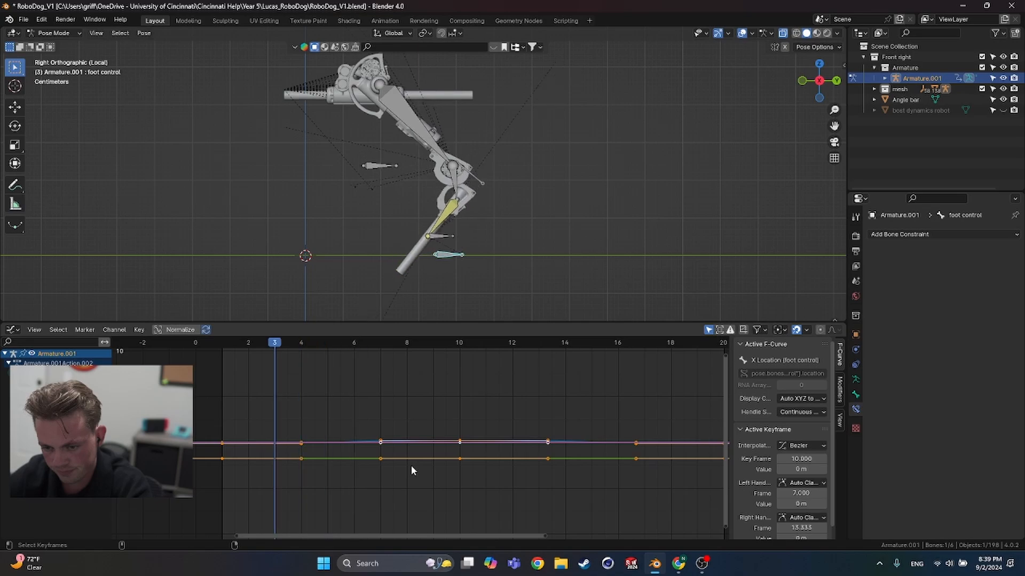
scroll(406, 465, up, 5)
scroll(386, 465, down, 1)
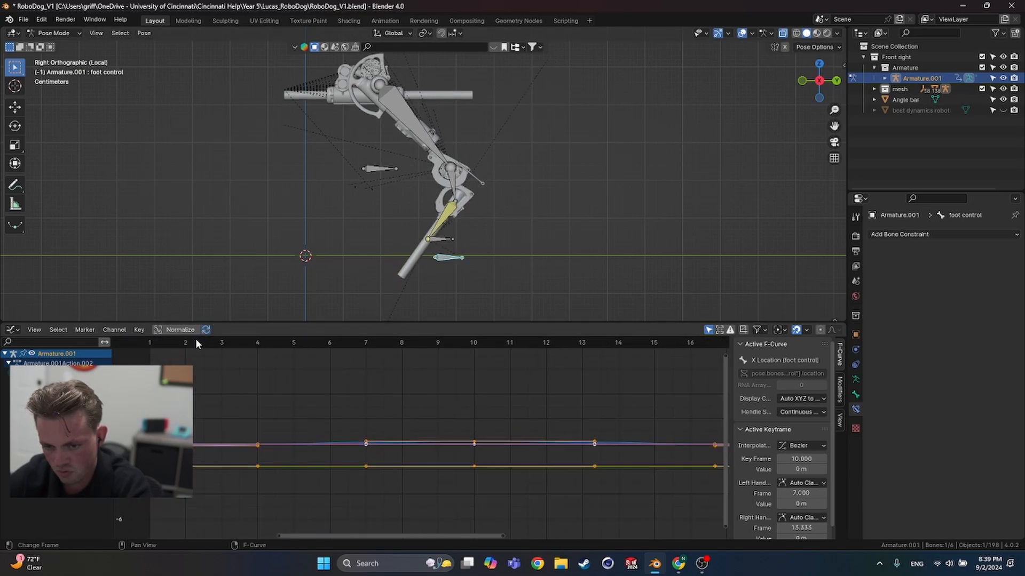
alt+scroll(204, 351, down, 8)
scroll(261, 403, down, 5)
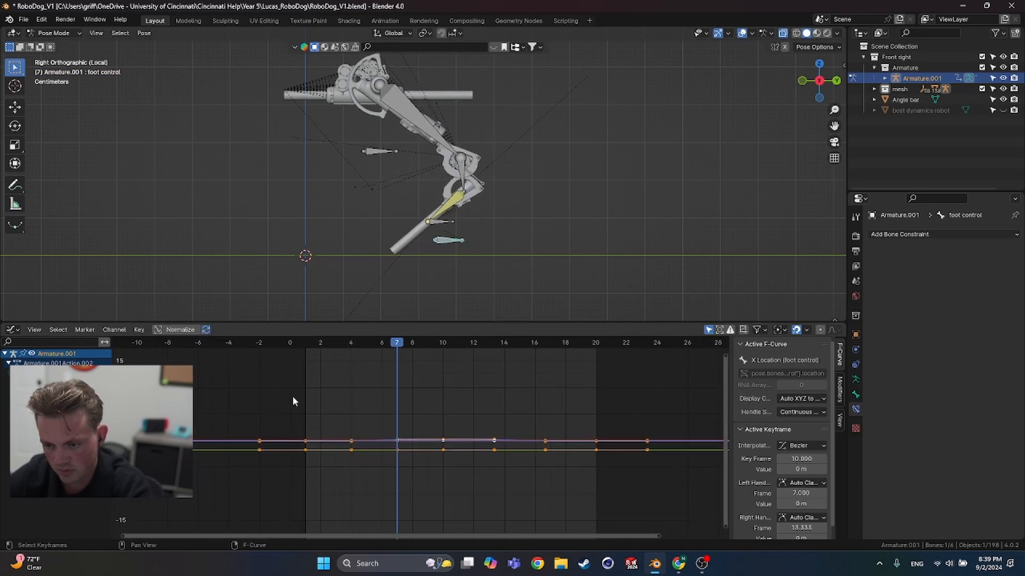
scroll(401, 431, down, 3)
key(shift+Left)
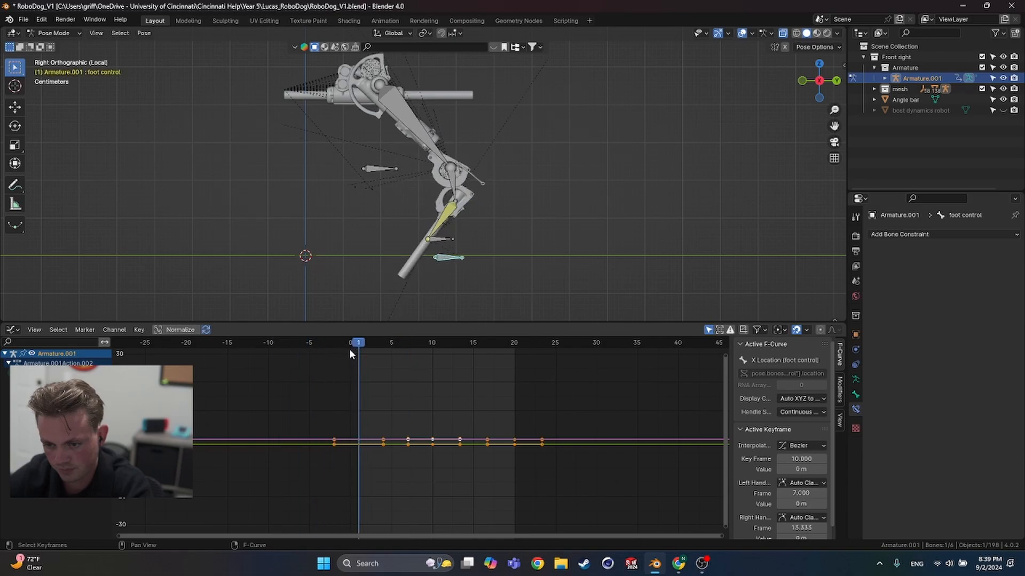
Step: Inspect the foot's lift curve around frame 10 at a taller vertical scale and play the motion briefly
drag(351, 355, 429, 370)
mouse_move(450, 446)
ctrl+middle_down()
mouse_move(473, 440)
mouse_move(578, 473)
mouse_move(426, 466)
mouse_move(466, 465)
mouse_move(436, 469)
mouse_move(453, 464)
mouse_move(458, 447)
mouse_move(457, 434)
mouse_move(438, 439)
ctrl+middle_up()
scroll(458, 442, down, 6)
scroll(442, 443, down, 7)
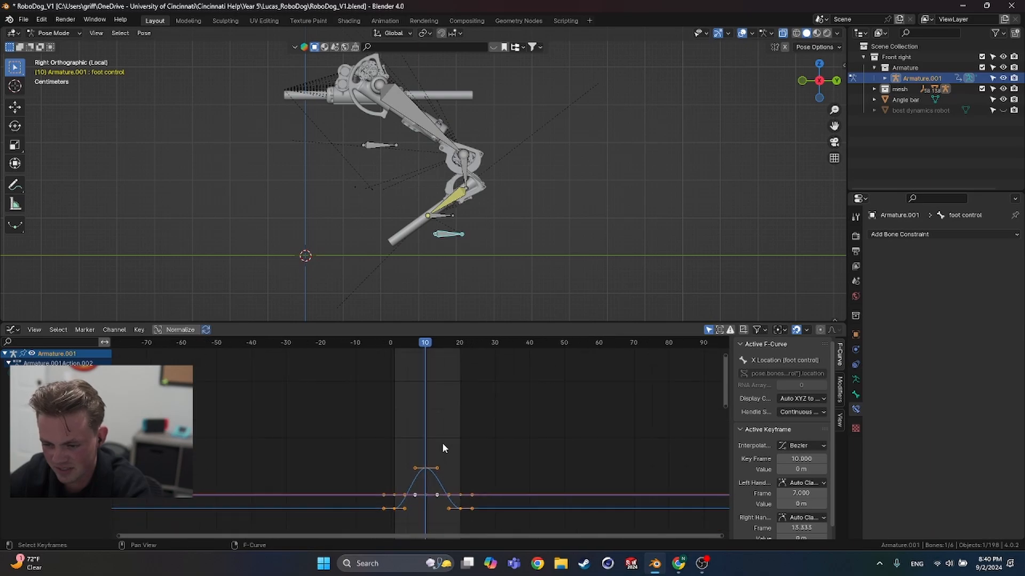
scroll(442, 443, up, 5)
key(space)
key(space)
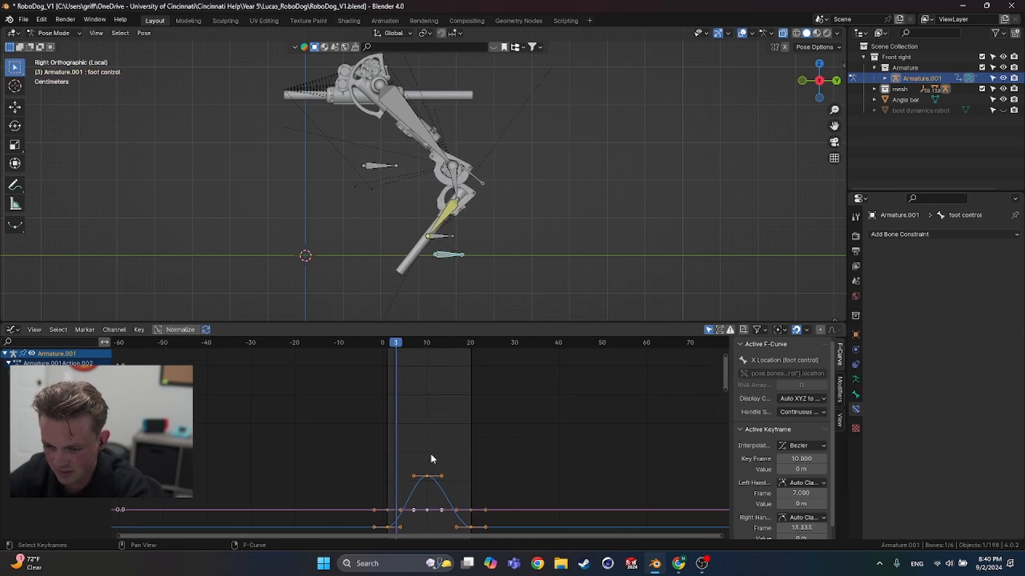
drag(725, 371, 722, 378)
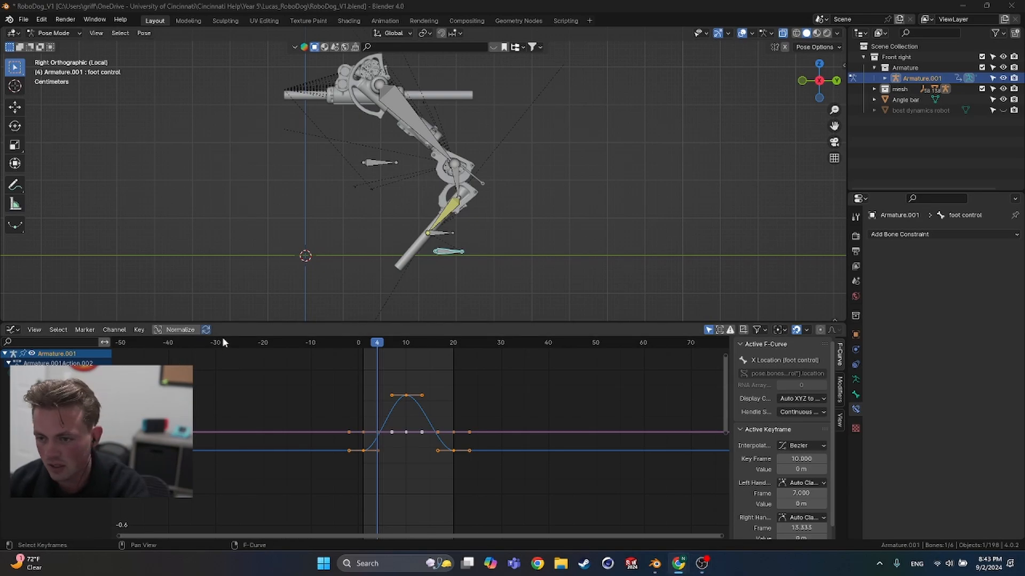
Step: Try lowering the frame 10 peak of the foot control's lift curve, play the loop, and undo the change
scroll(406, 454, up, 2)
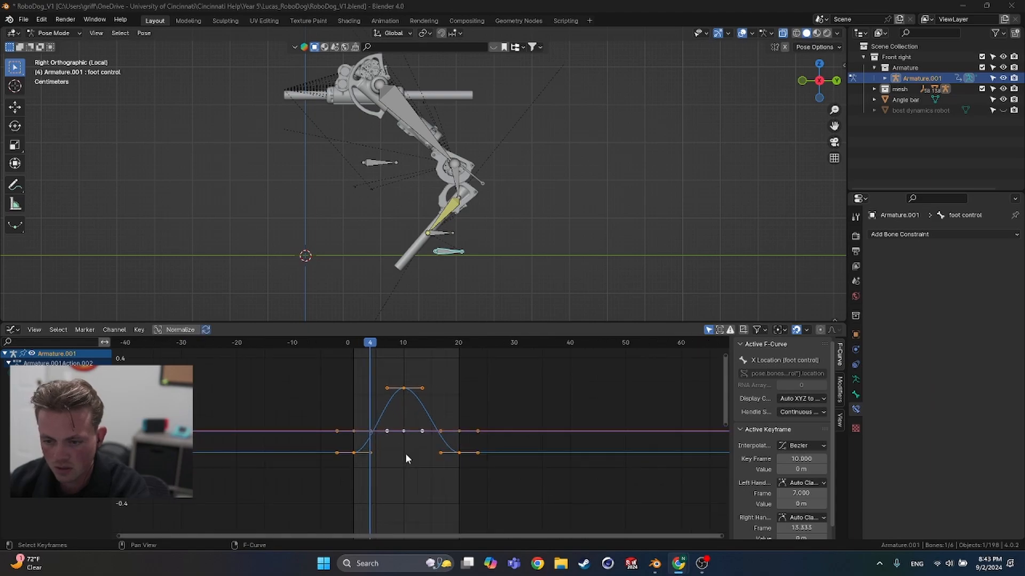
drag(370, 346, 400, 378)
key(space)
key(space)
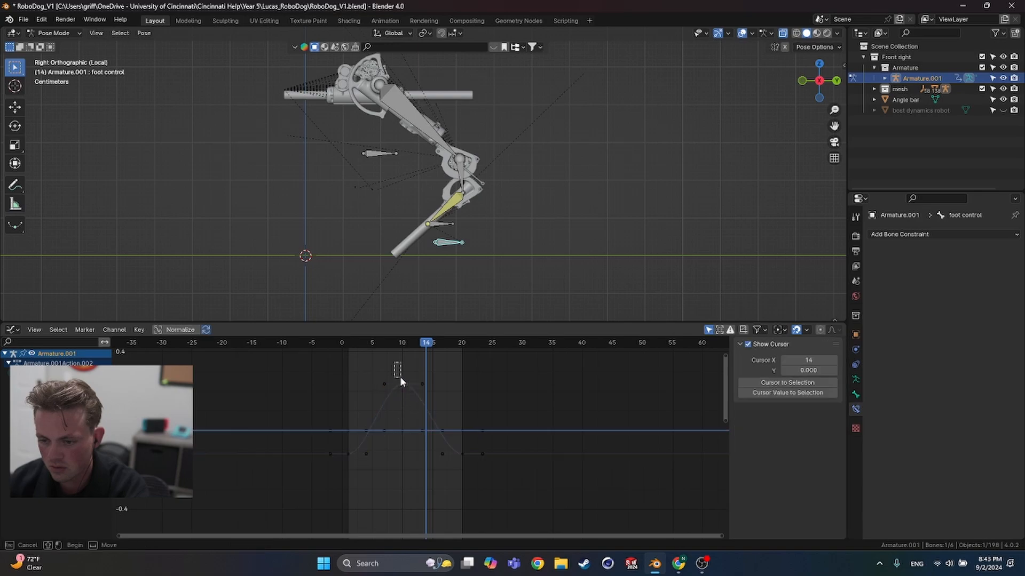
key(g)
click(414, 404)
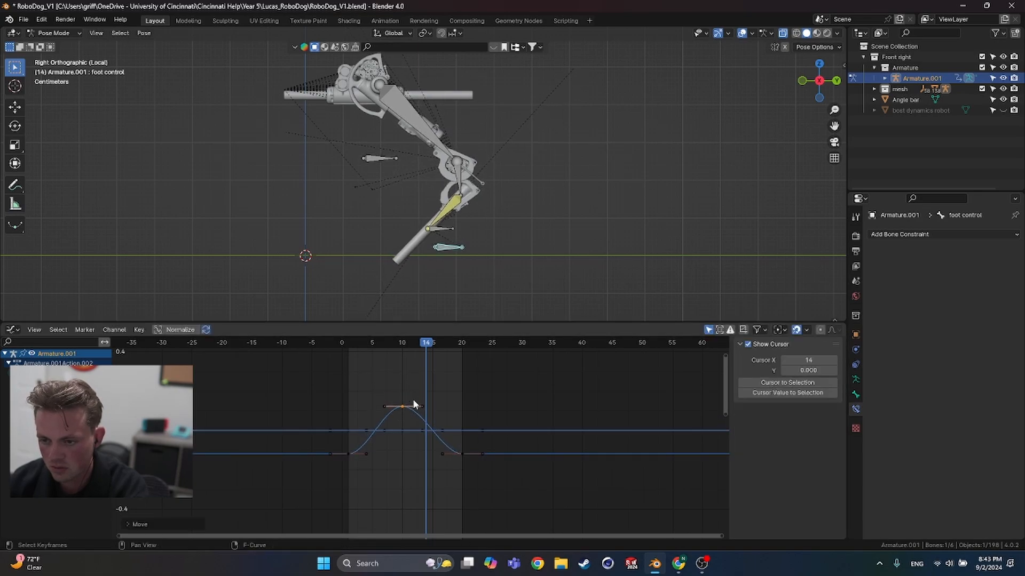
key(space)
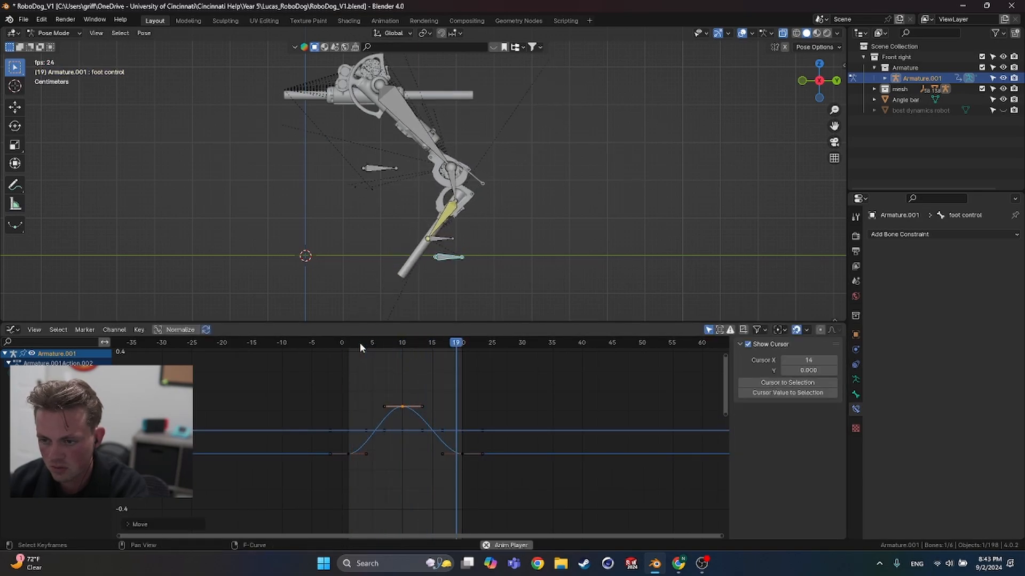
key(space)
click(404, 344)
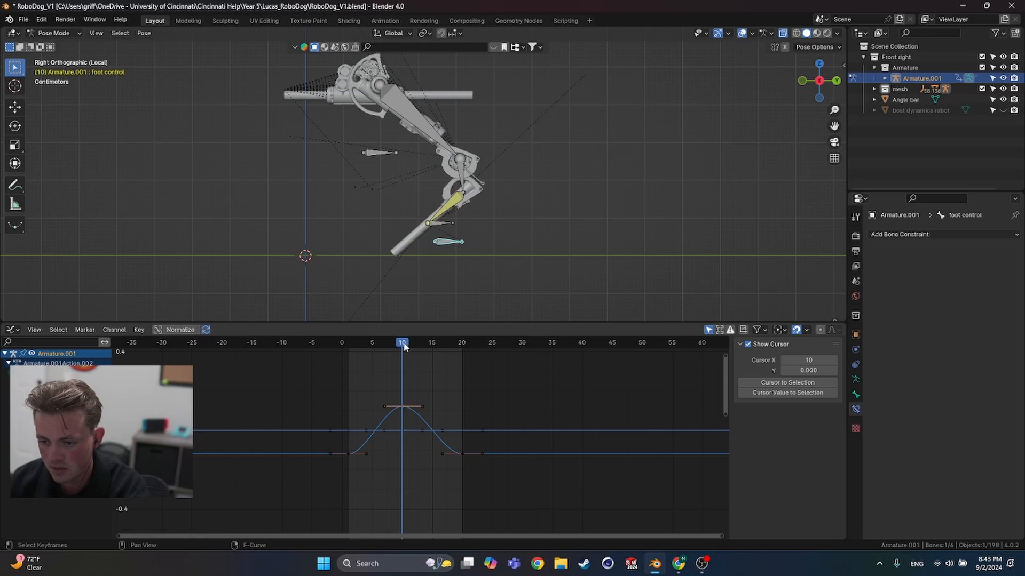
key(space)
key(Escape)
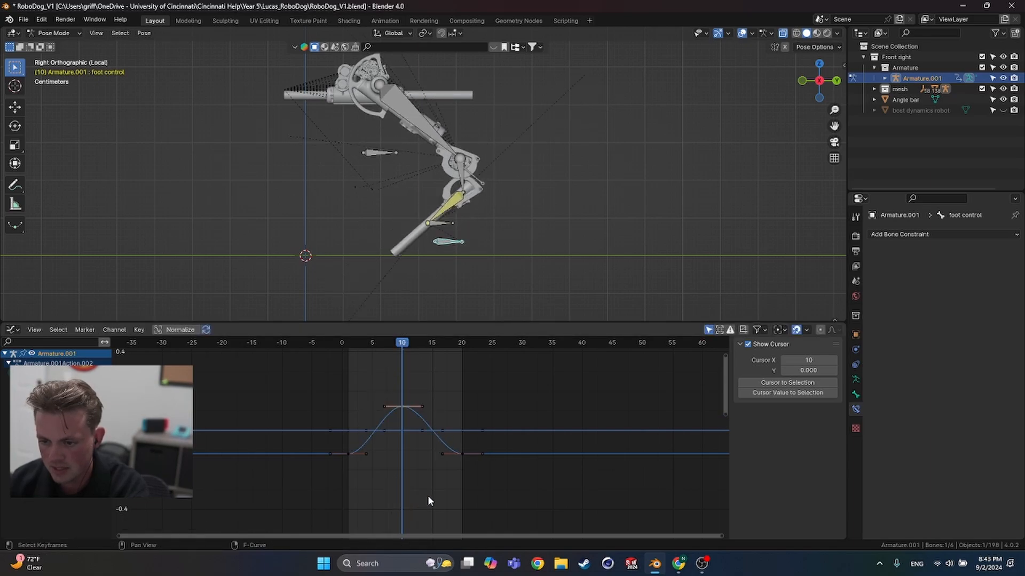
key(ctrl+z)
click(384, 350)
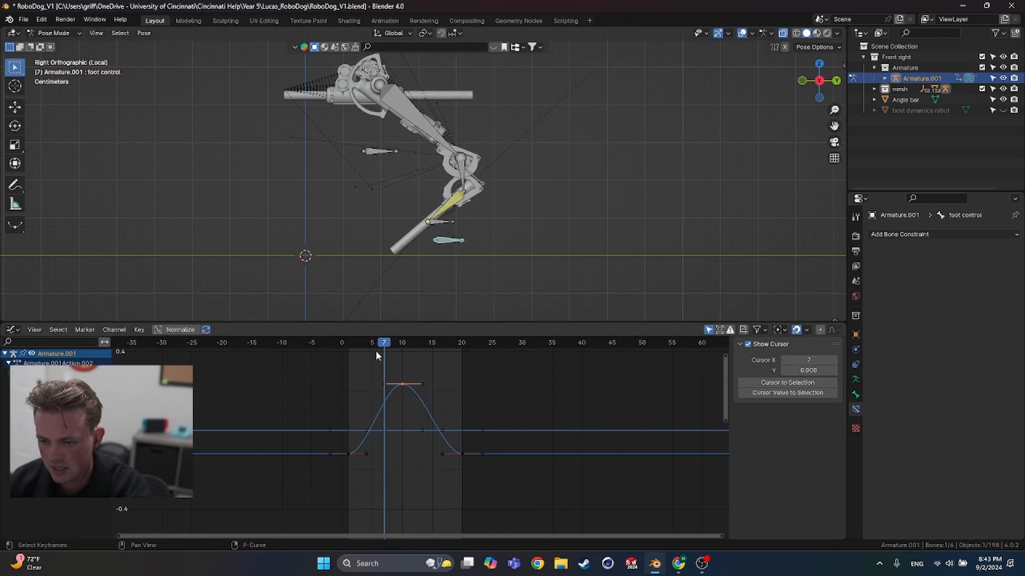
Step: Try shortening both handles of the frame 10 peak on the foot control's Z Location curve to about frames 8.9 and 11.2, and play the loop
mouse_move(409, 385)
ctrl+middle_down()
mouse_move(415, 428)
mouse_move(414, 394)
ctrl+middle_up()
scroll(402, 398, up, 1)
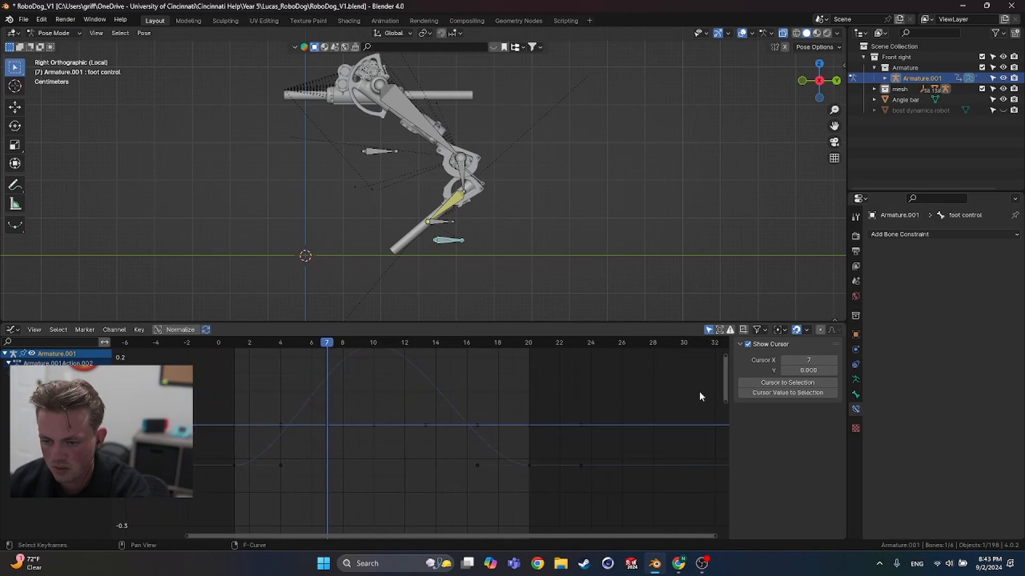
drag(728, 381, 724, 377)
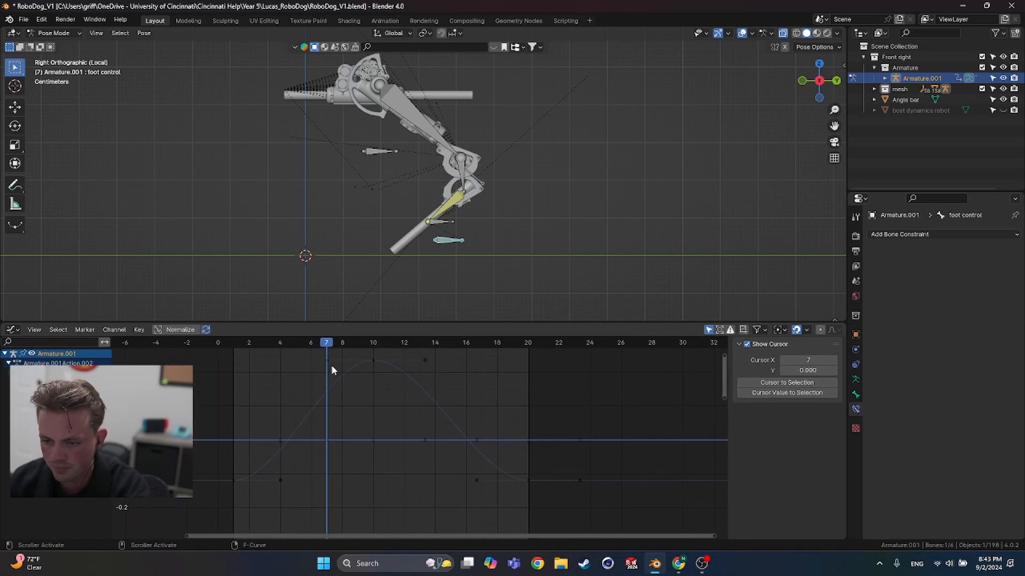
drag(331, 360, 327, 362)
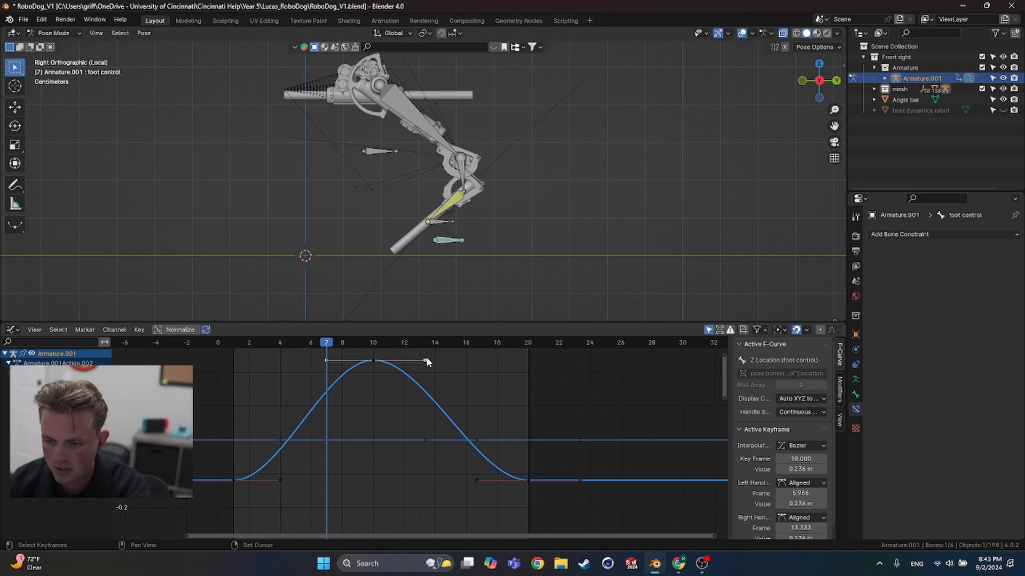
key(s)
click(459, 369)
click(236, 346)
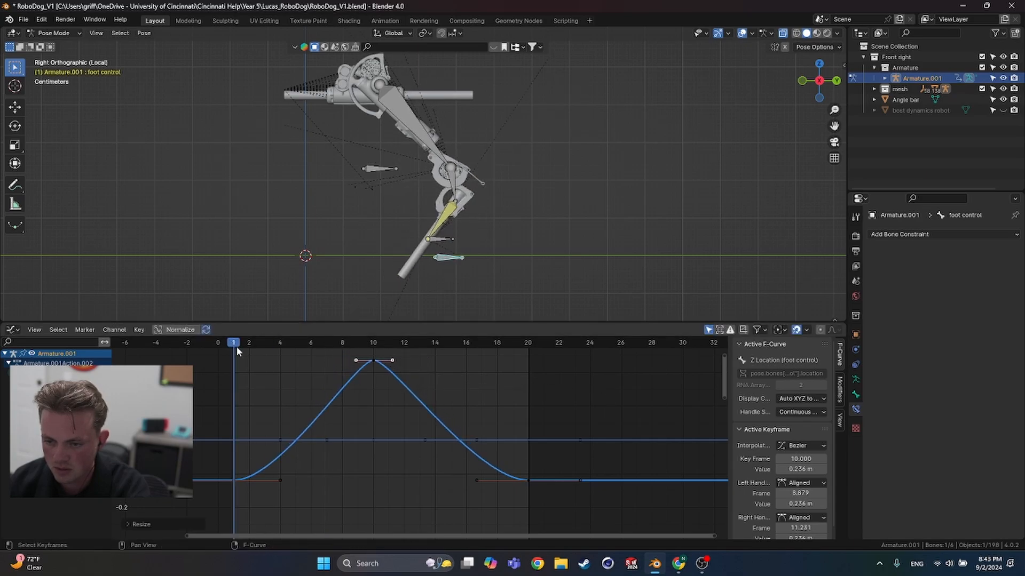
key(space)
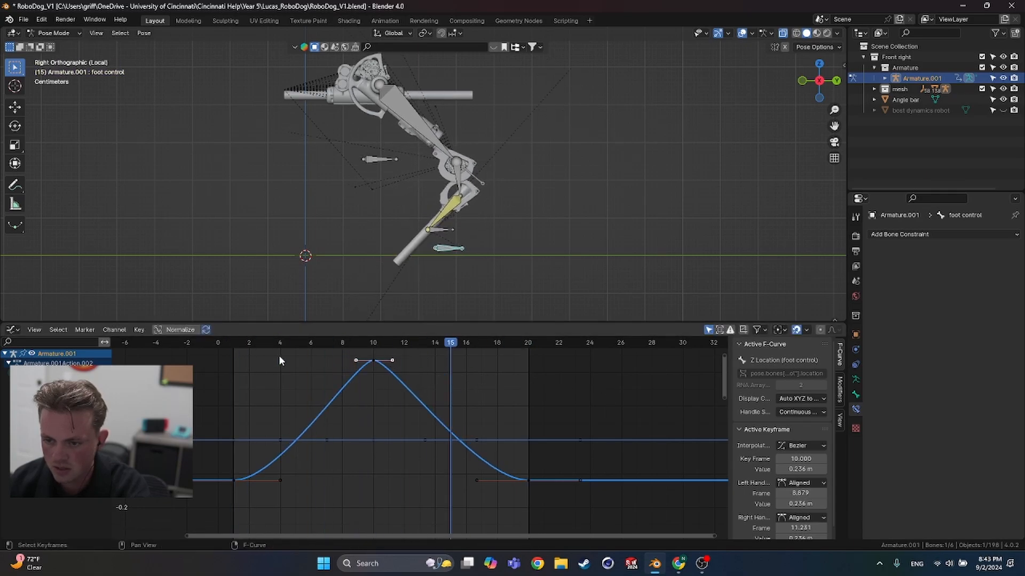
click(246, 341)
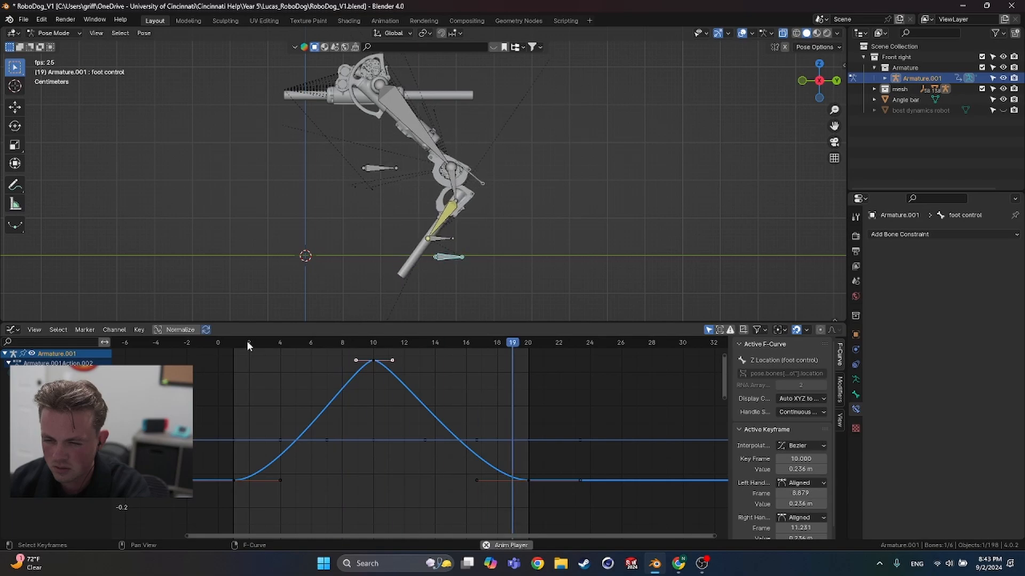
key(space)
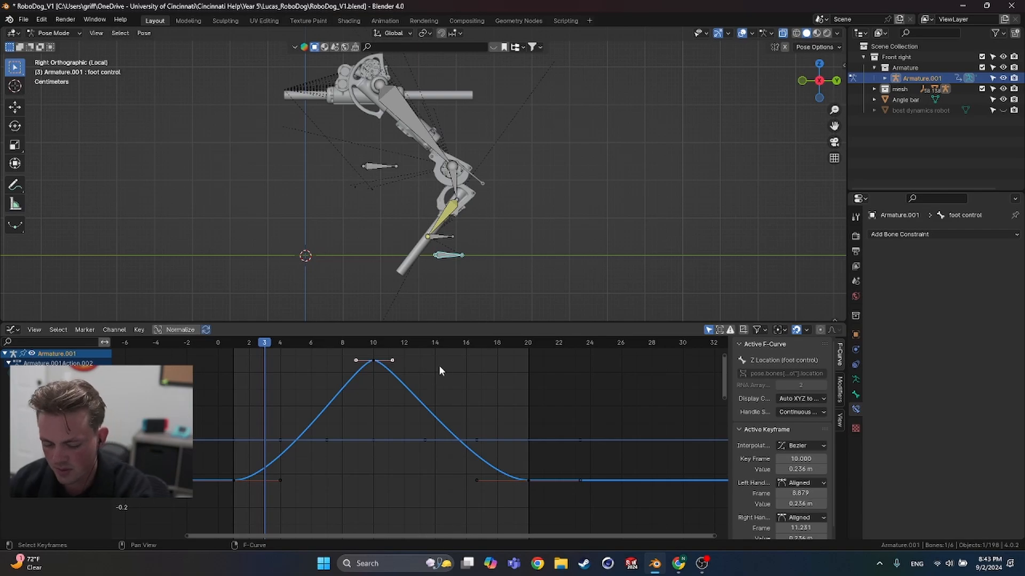
Step: Try lengthening the peak's handles to about frames 6.8 and 13.5, undo the handle scaling, and replay the loop
key(s)
click(495, 358)
key(space)
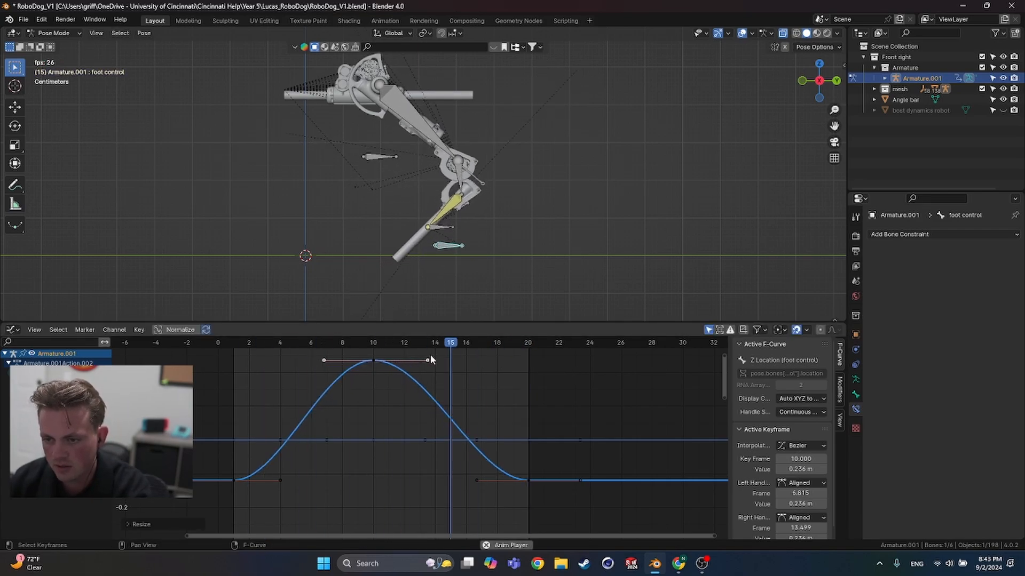
key(space)
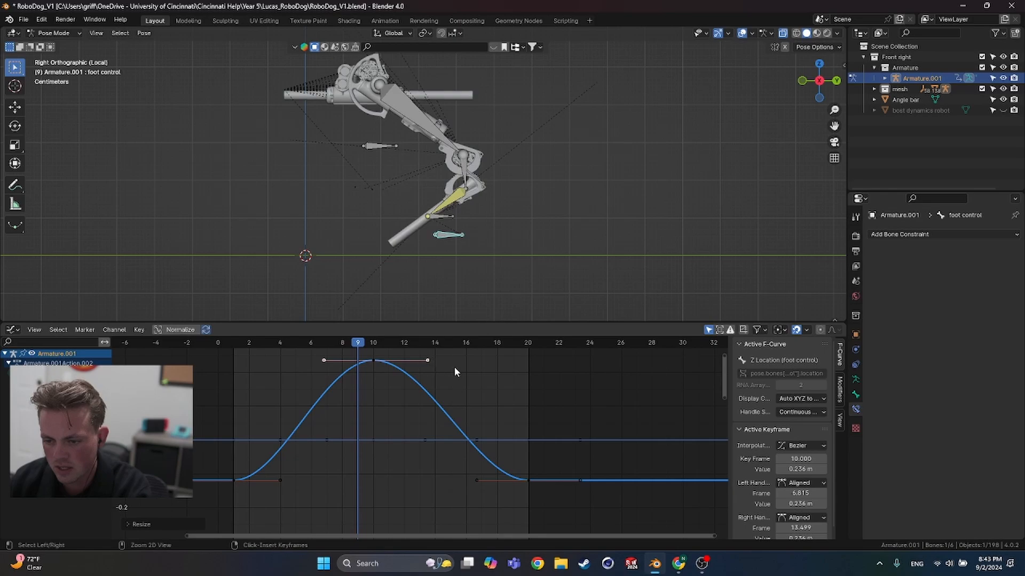
key(ctrl+z)
key(ctrl+z)
key(ctrl+z)
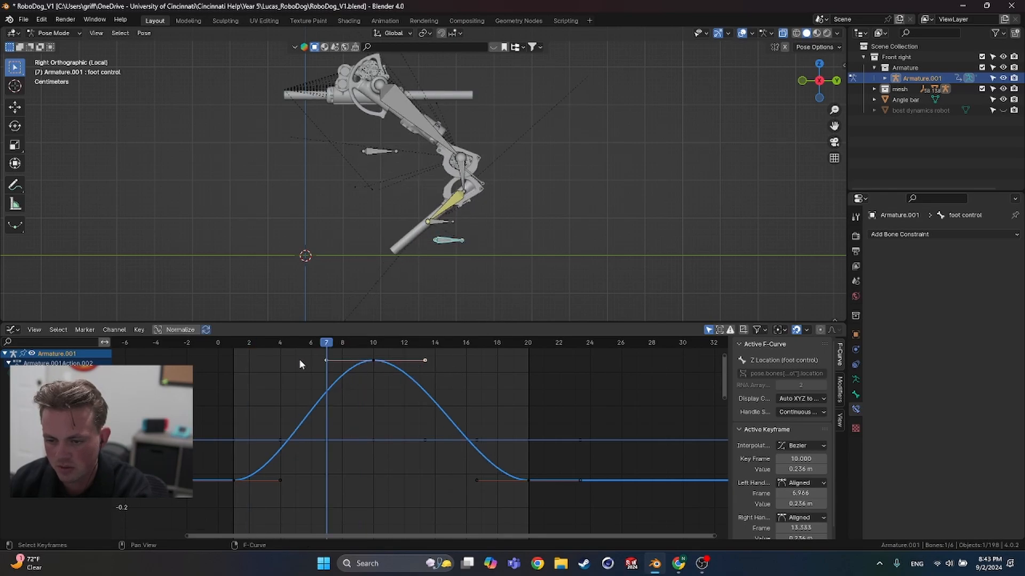
key(space)
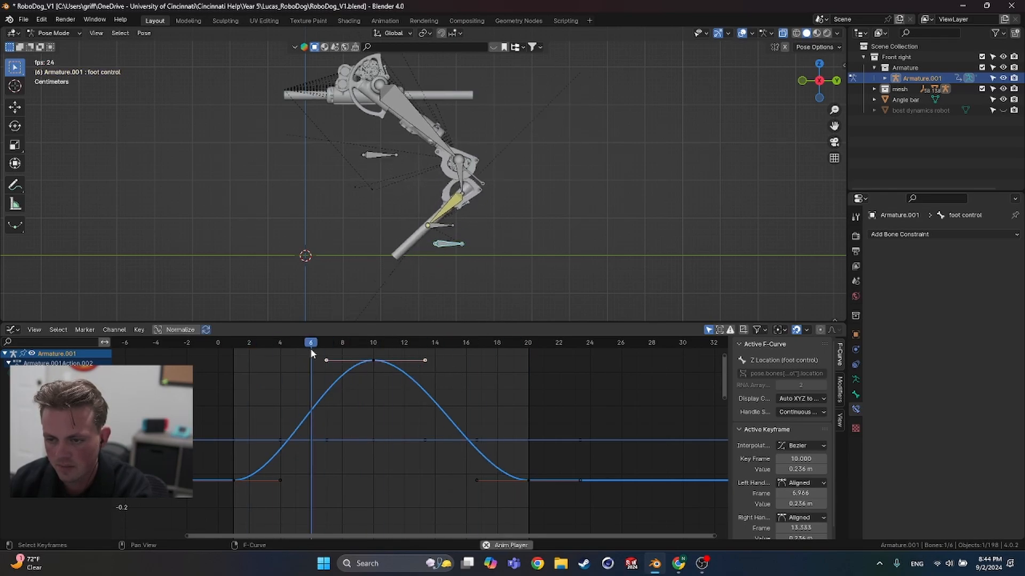
key(space)
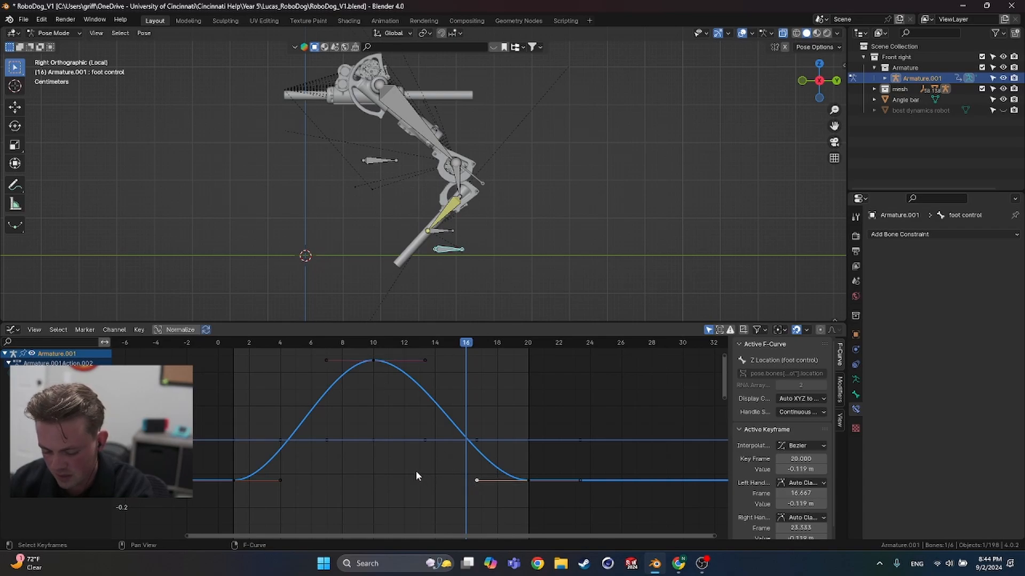
key(g)
key(x)
key(Escape)
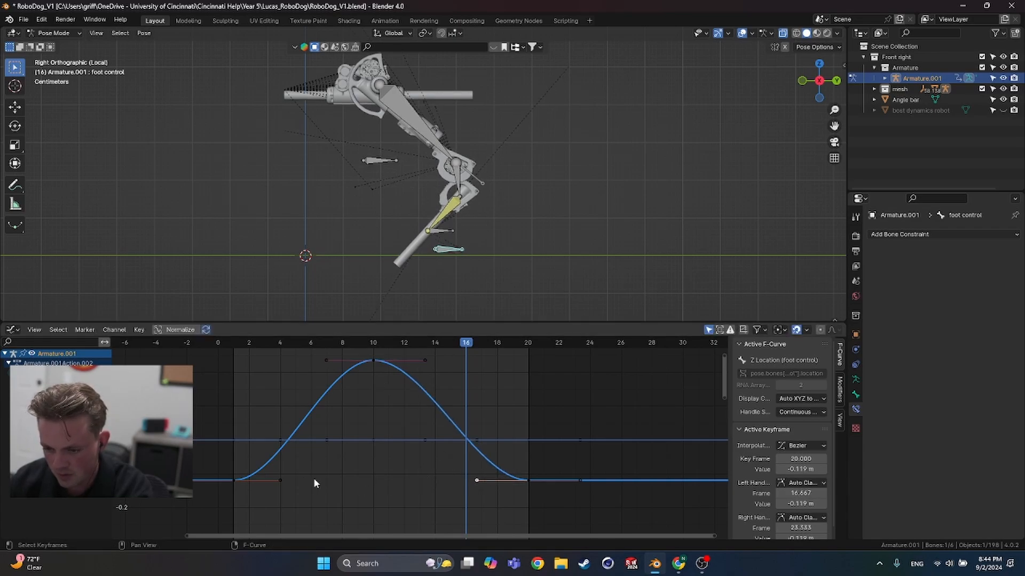
Step: Shorten the inner handles of the Z Location keyframes at frames 1 and 20, and play the loop
key(s)
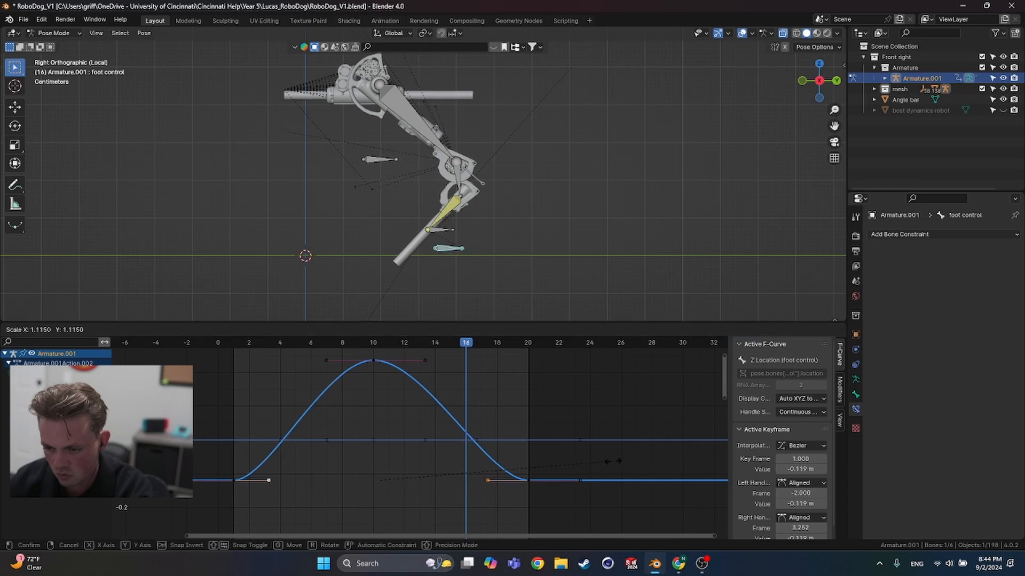
click(633, 460)
key(space)
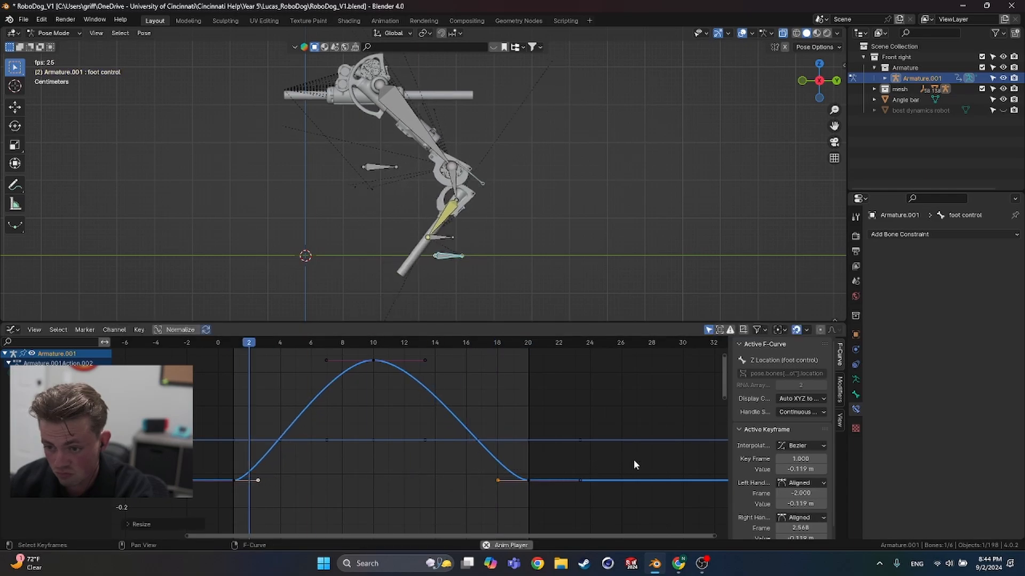
key(space)
Step: Shorten the frame 10 peak's handles slightly to about frames 7.6 and 12.7, and play the loop
click(428, 357)
click(427, 358)
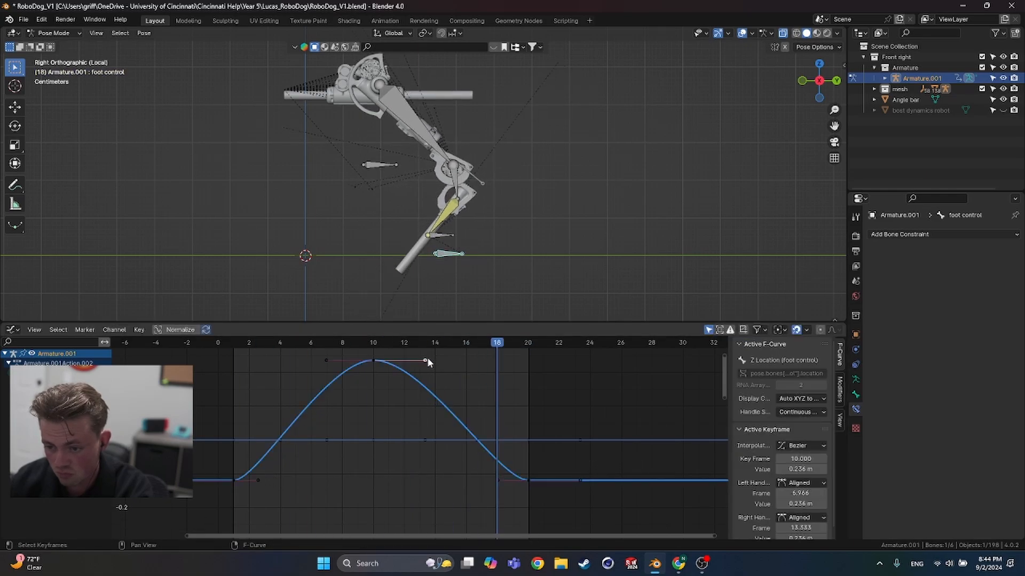
key(s)
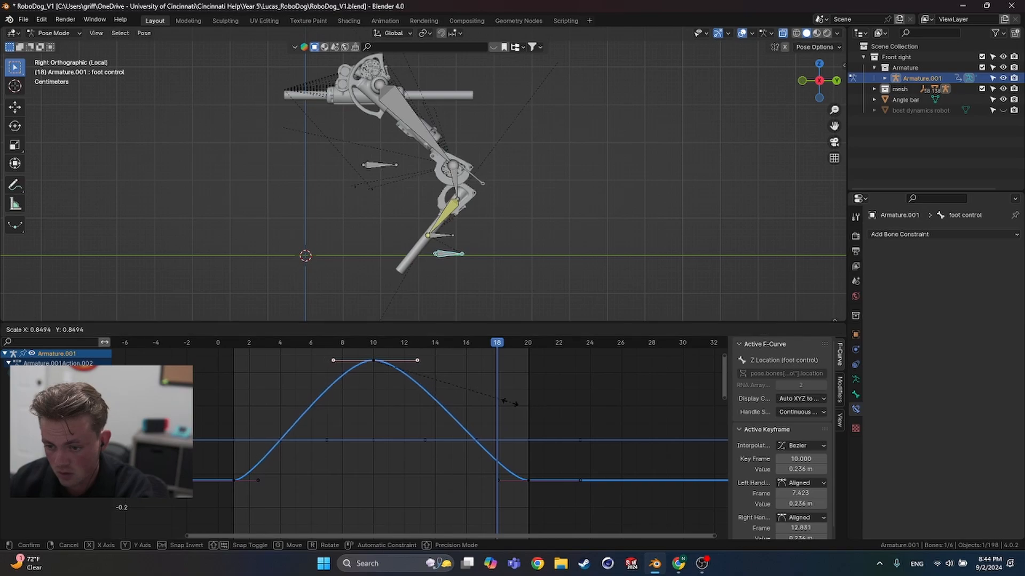
click(502, 403)
key(space)
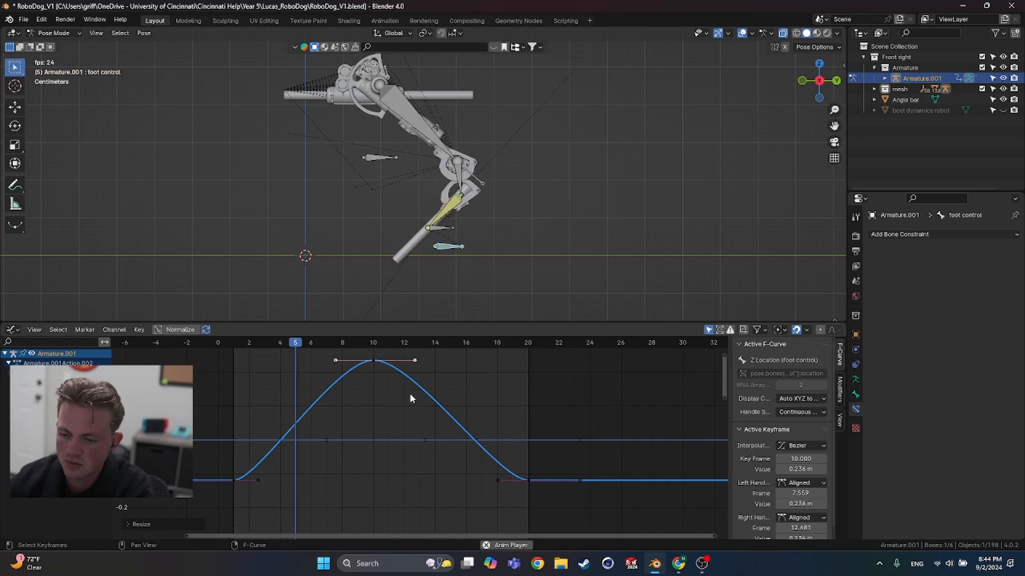
Step: Deselect the curve handles, switch the Graph Editor back to the Timeline, and play the loop
click(225, 374)
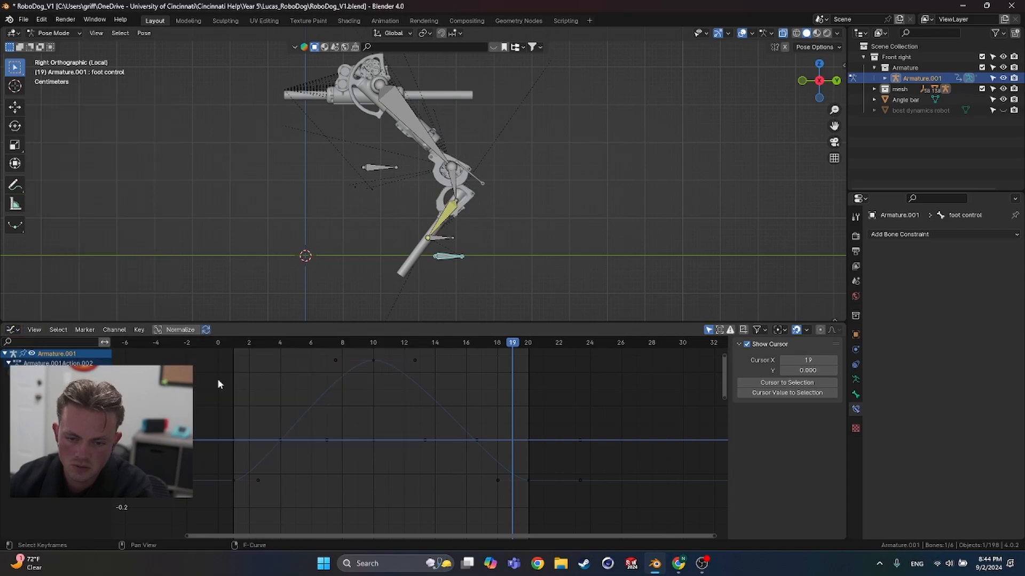
click(12, 330)
click(418, 413)
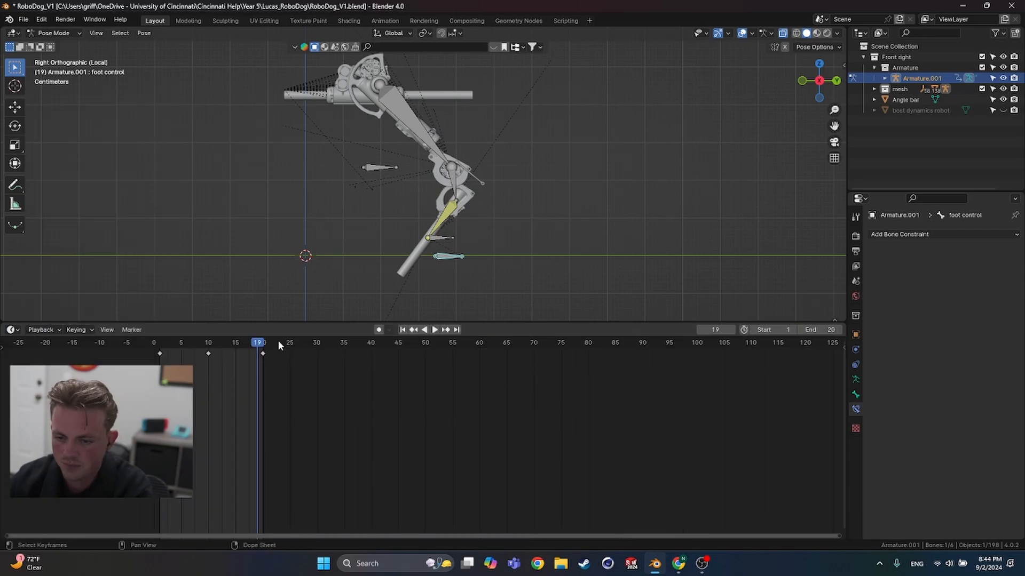
key(space)
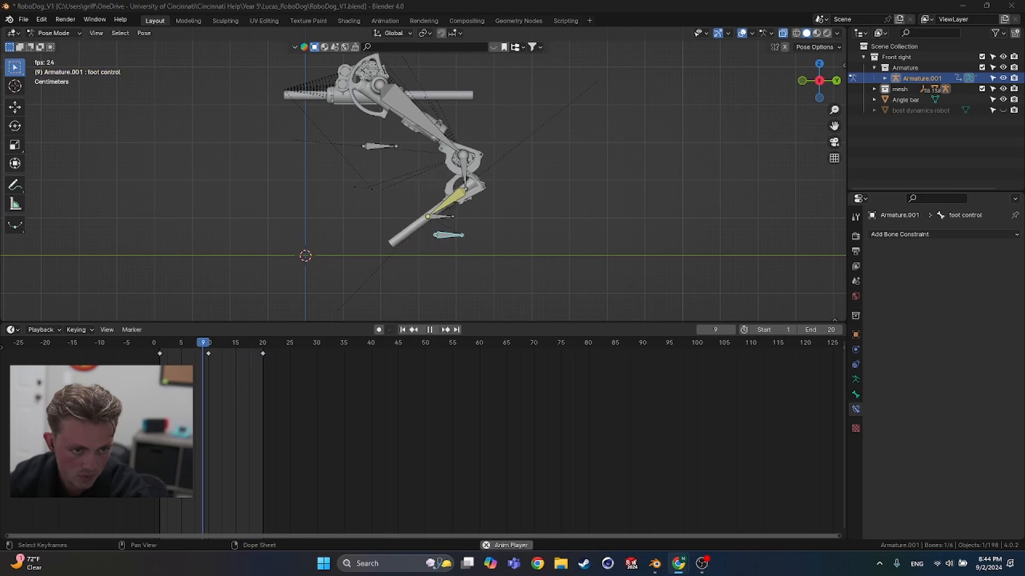
Step: Switch to the Boston Dynamics Spot walking video on YouTube and compare its leg timing with the playing animation
drag(0, 156, 783, 67)
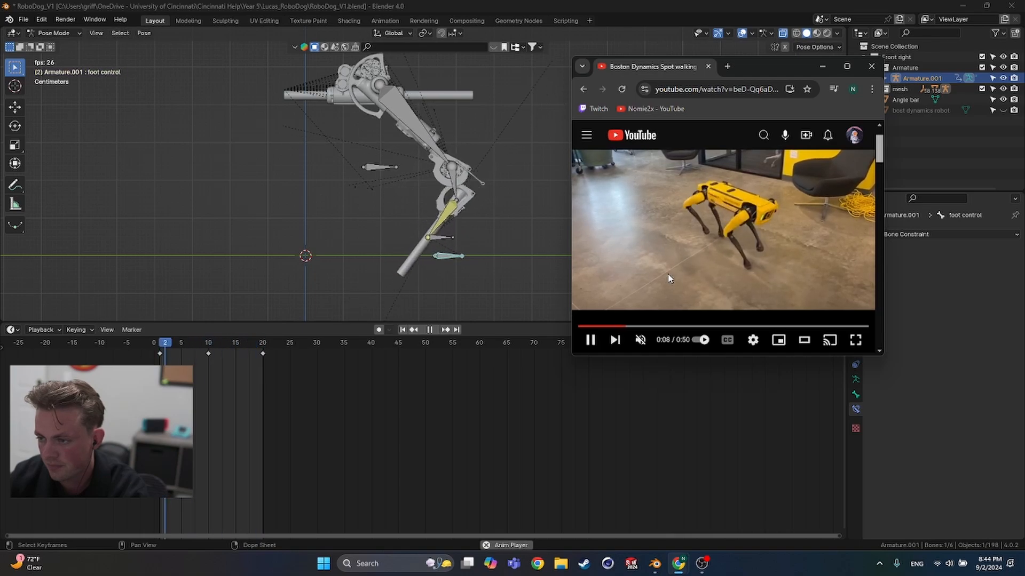
click(669, 278)
click(861, 66)
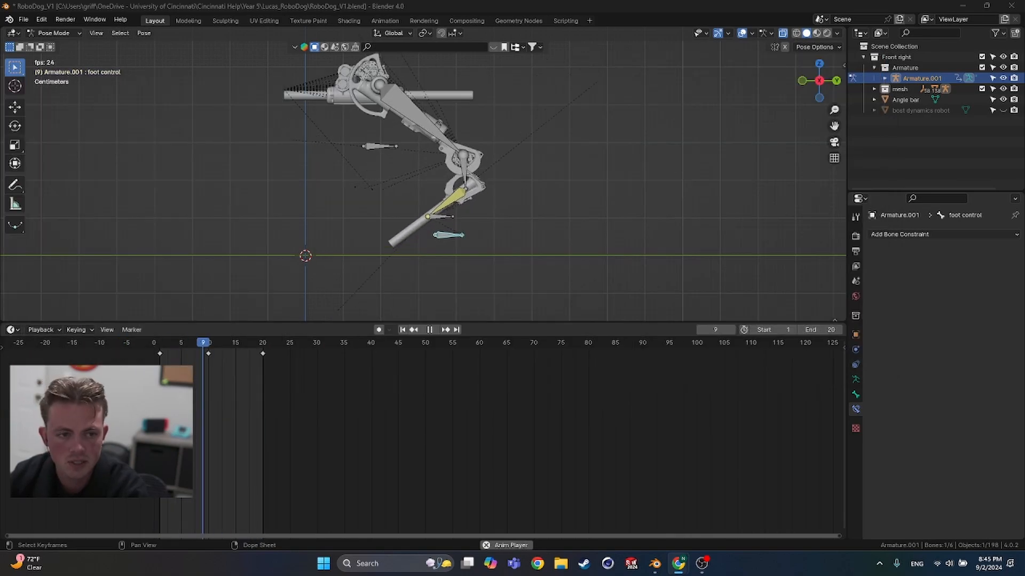
Step: Compress the three foot control keyframes and shift them to frames 1, 7 and 13, and play the loop from the start
key(space)
drag(235, 346, 186, 342)
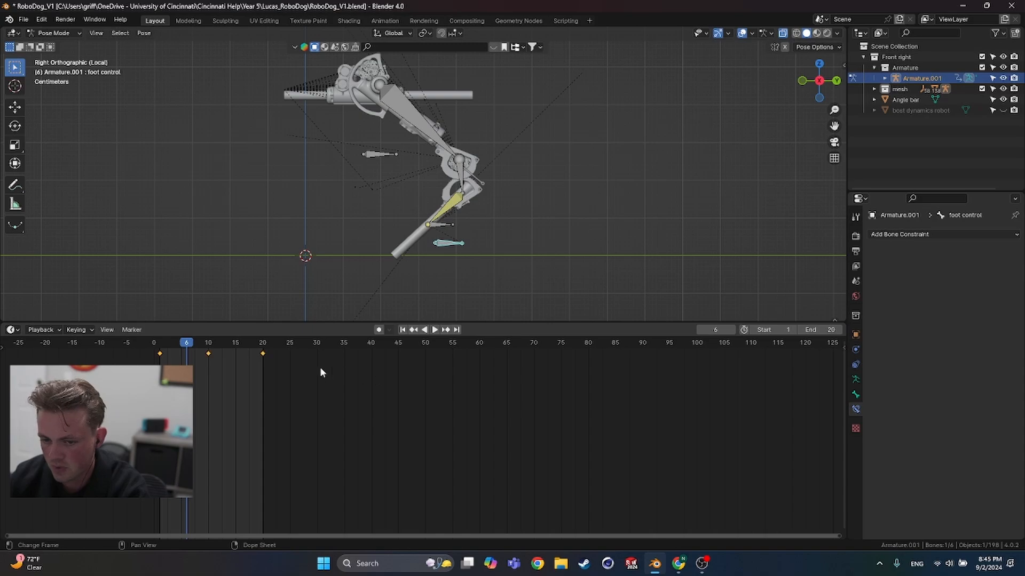
key(s)
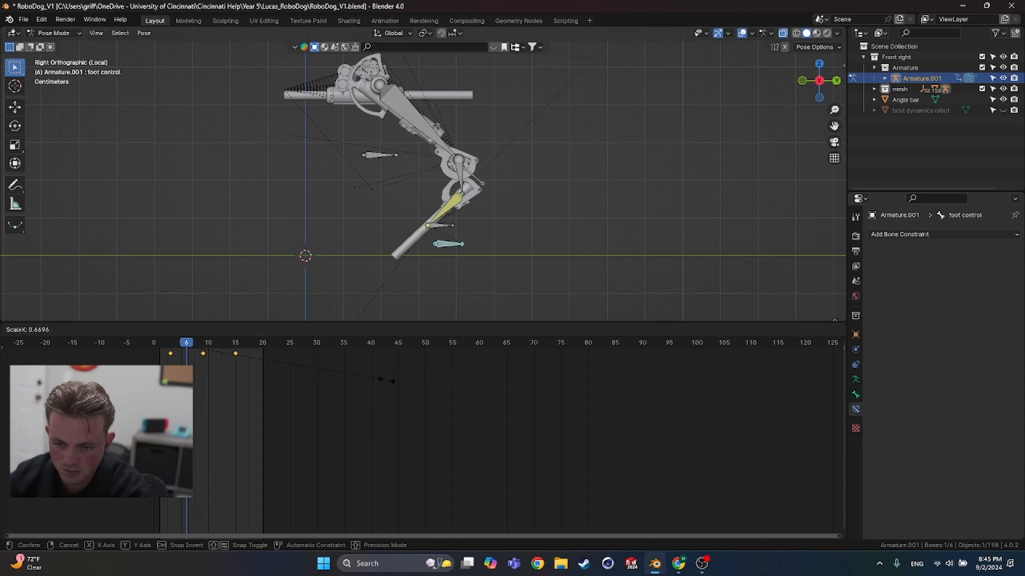
click(387, 379)
key(g)
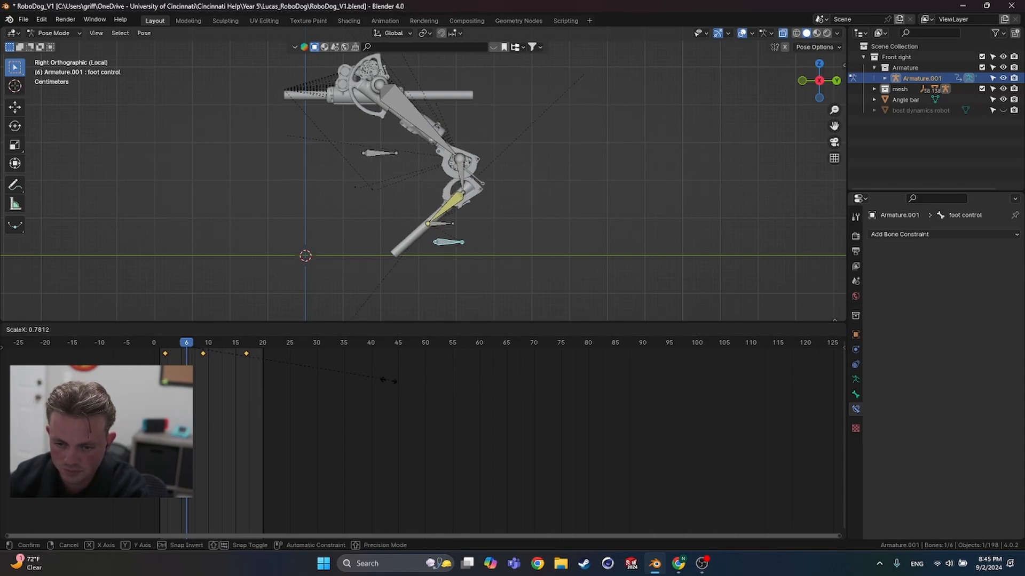
click(223, 356)
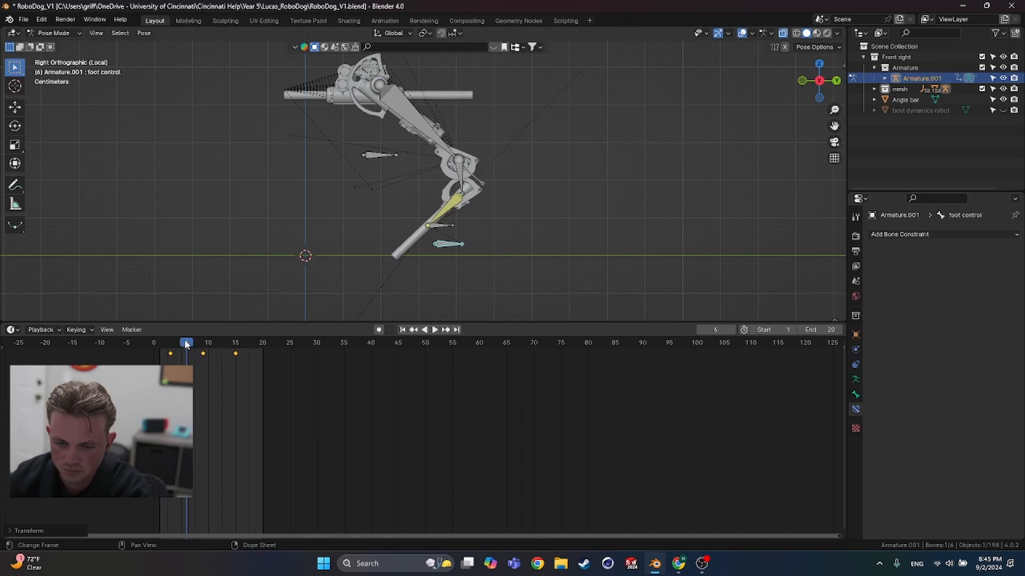
drag(186, 344, 169, 357)
click(156, 352)
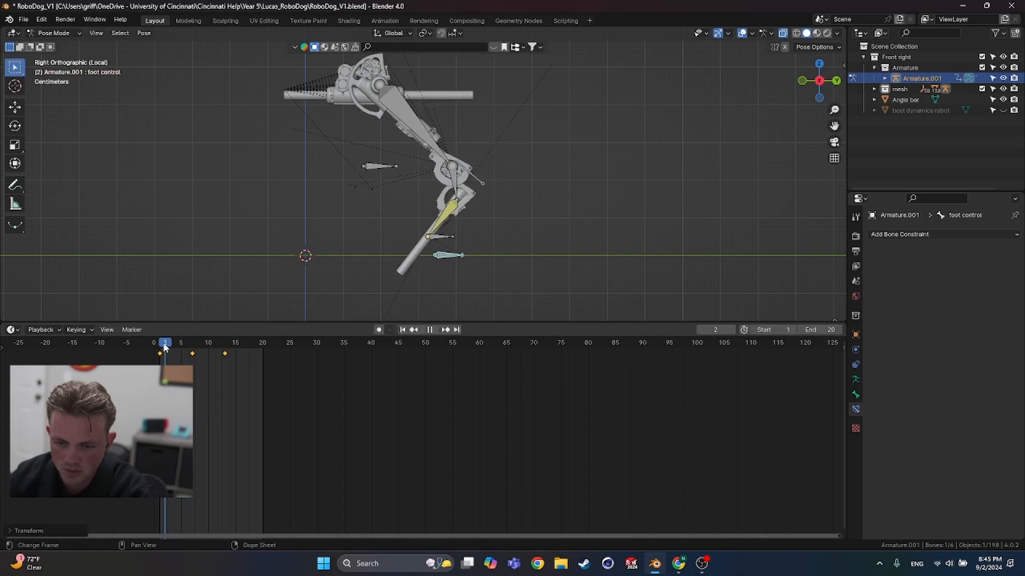
Step: Stop playback, stretch the three foot control keyframes slightly and shift them to frames 1, 8 and 14
key(space)
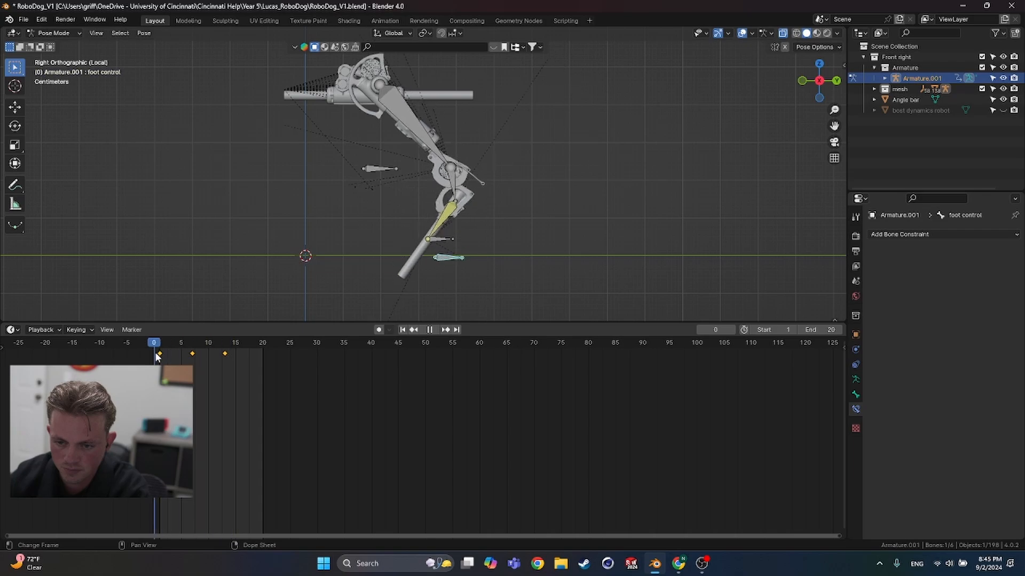
key(space)
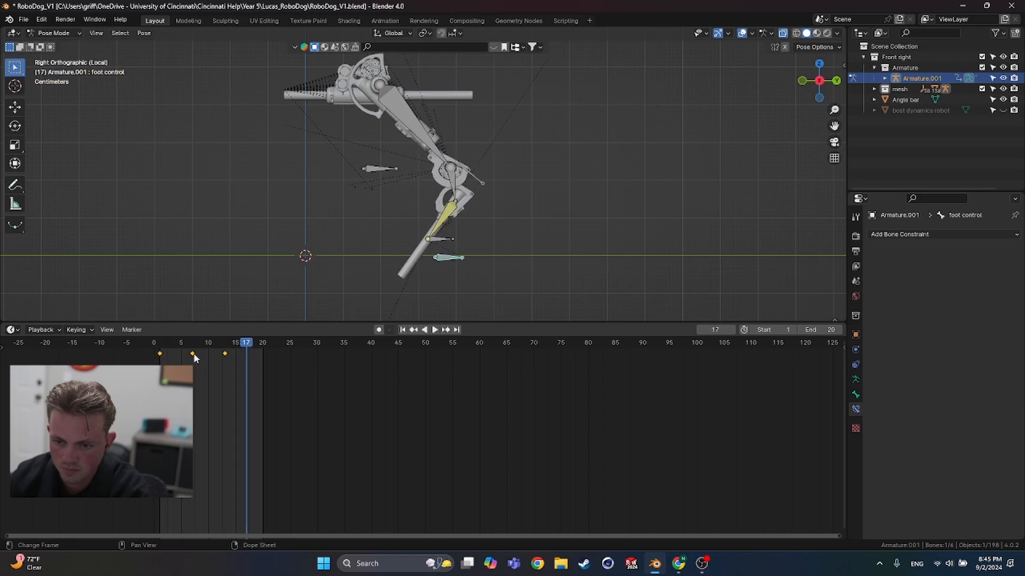
key(s)
click(333, 377)
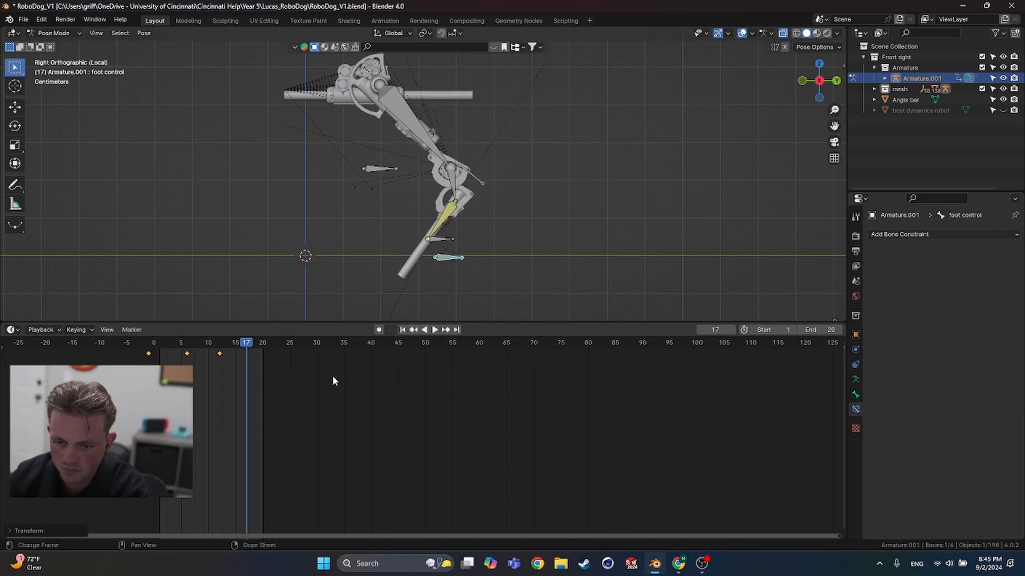
key(g)
click(201, 354)
click(241, 354)
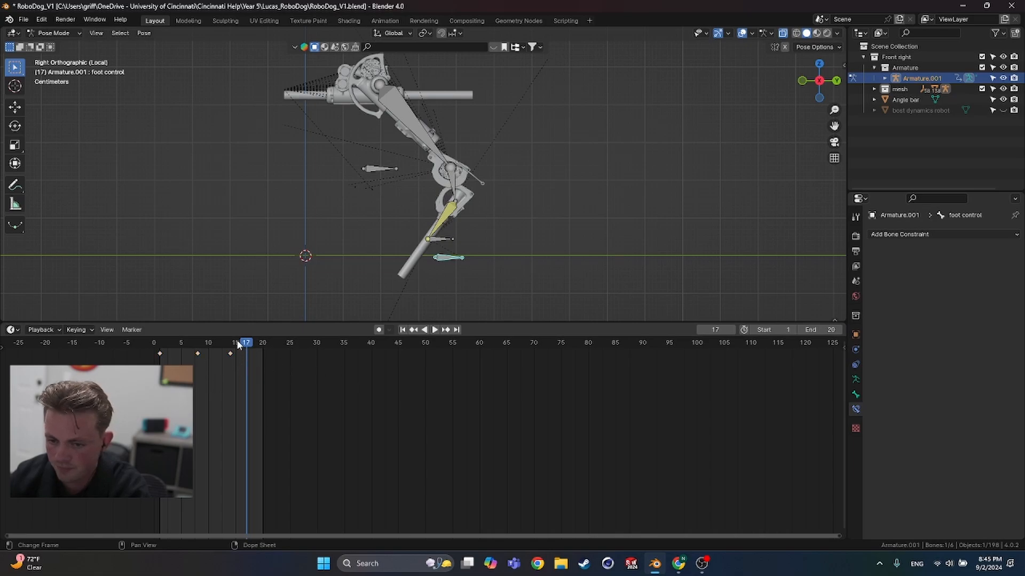
Step: Go to the last foot control keyframe, set the animation's end frame to 14, and play the loop
key(Down)
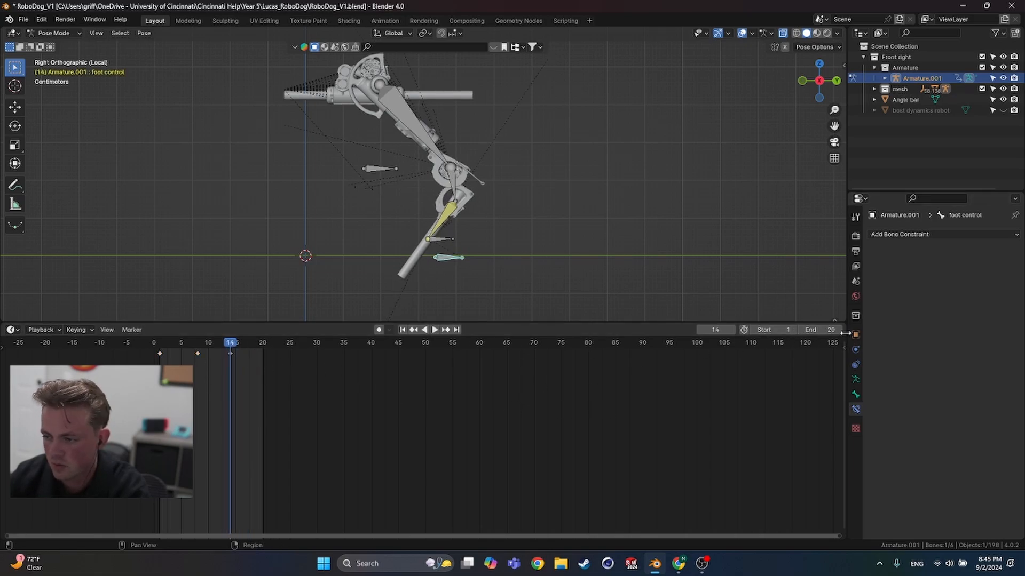
click(815, 330)
text(14)
key(Return)
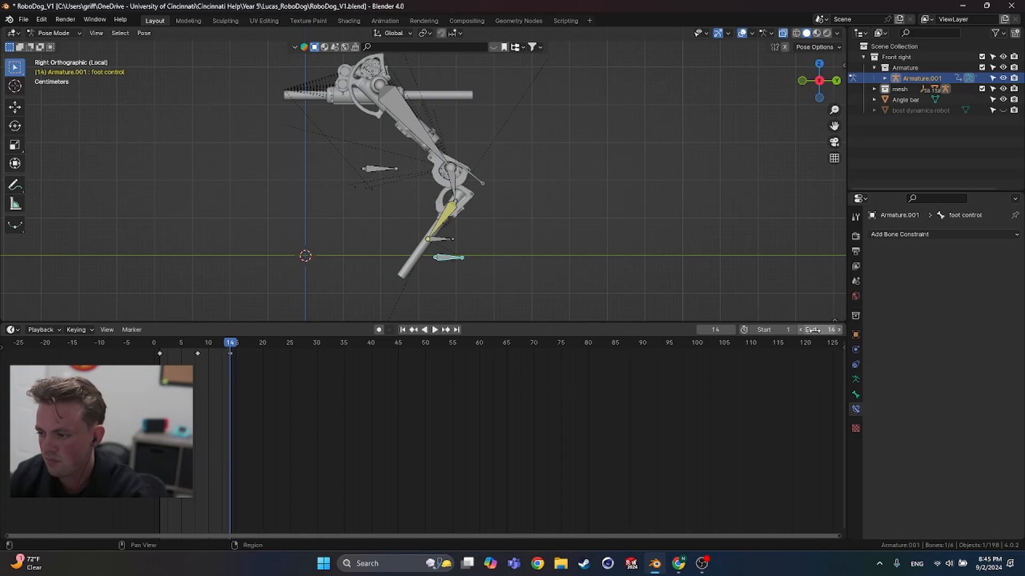
key(space)
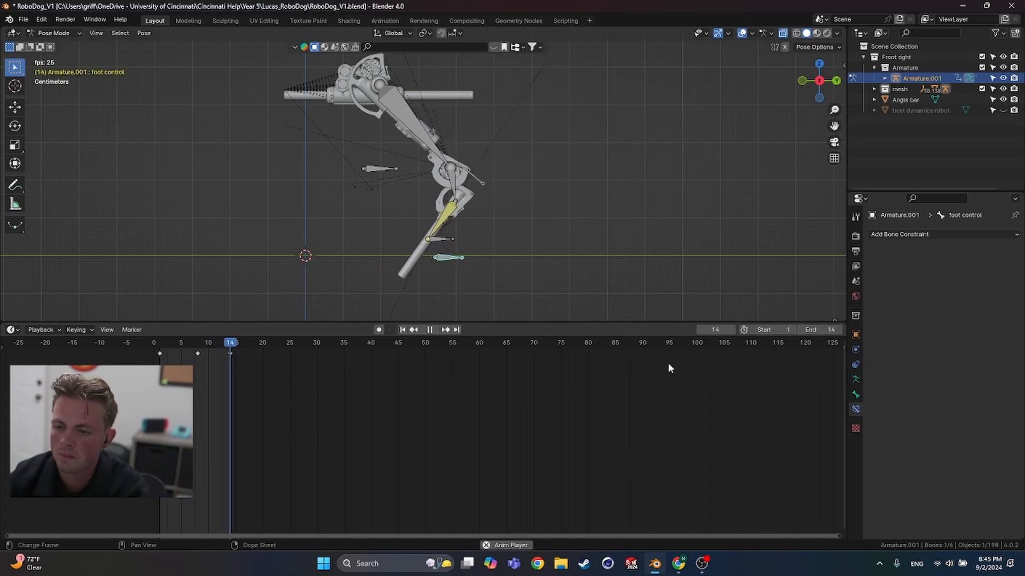
key(space)
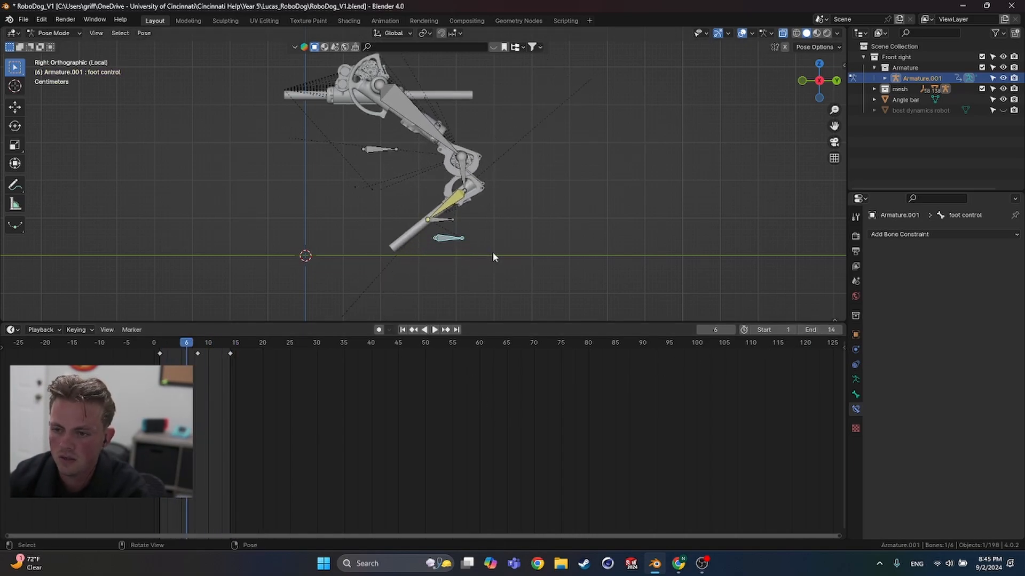
Step: Examine the leg's motion from angled and close-up views, playing the loop and scrubbing through the foot lift
scroll(486, 258, down, 3)
middle_drag(535, 244, 549, 265)
key(space)
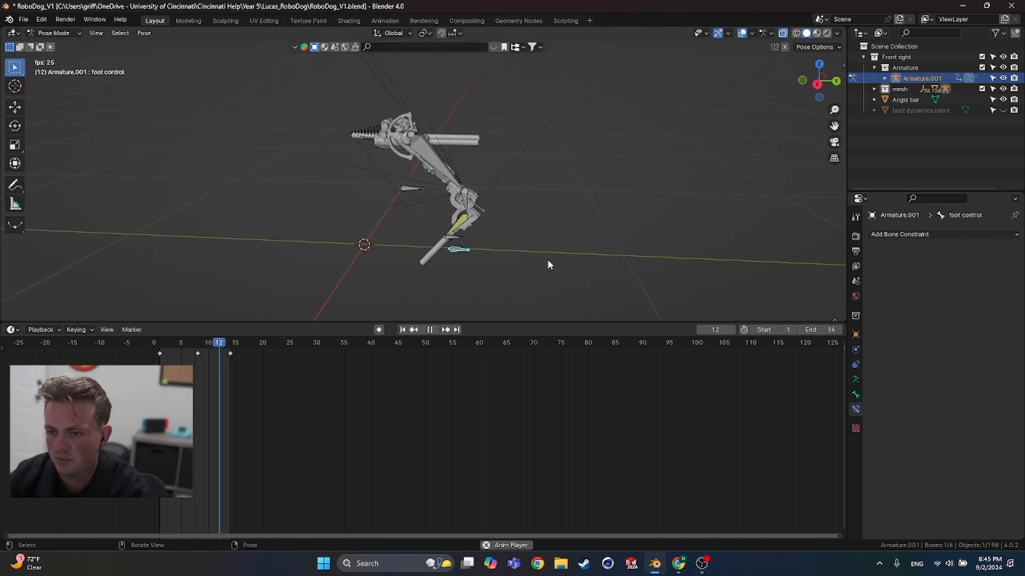
key(space)
middle_drag(536, 257, 363, 254)
scroll(542, 262, up, 9)
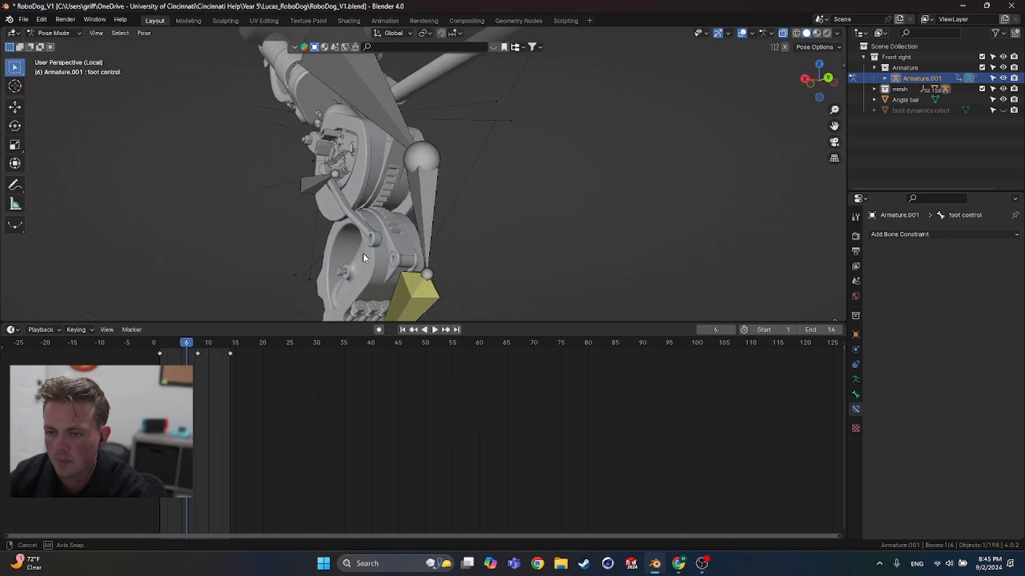
mouse_move(170, 344)
mouse_down()
mouse_move(157, 352)
mouse_move(238, 346)
mouse_move(181, 346)
mouse_up()
scroll(268, 228, down, 7)
middle_drag(297, 228, 388, 252)
key(space)
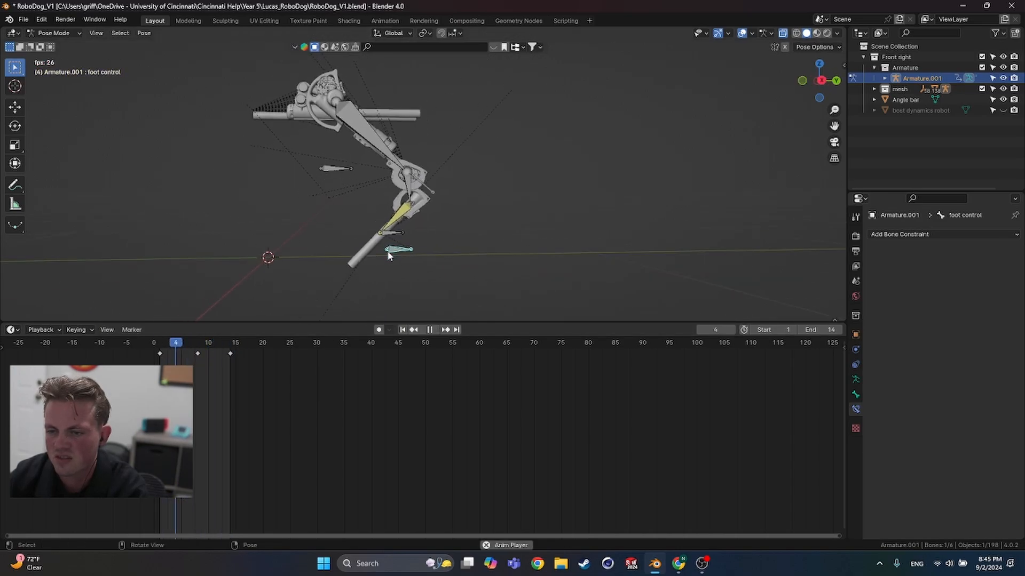
key(space)
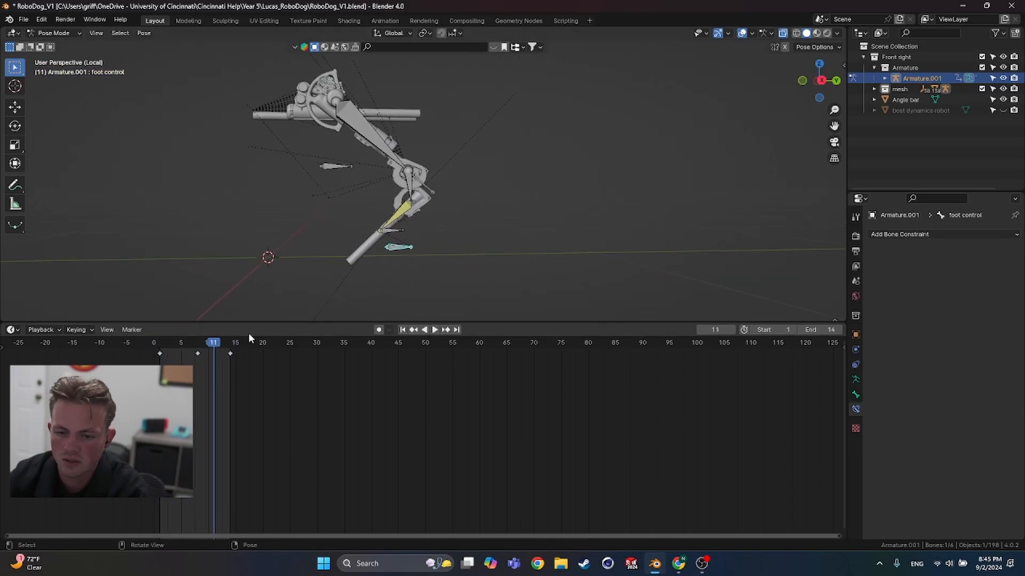
drag(211, 343, 196, 344)
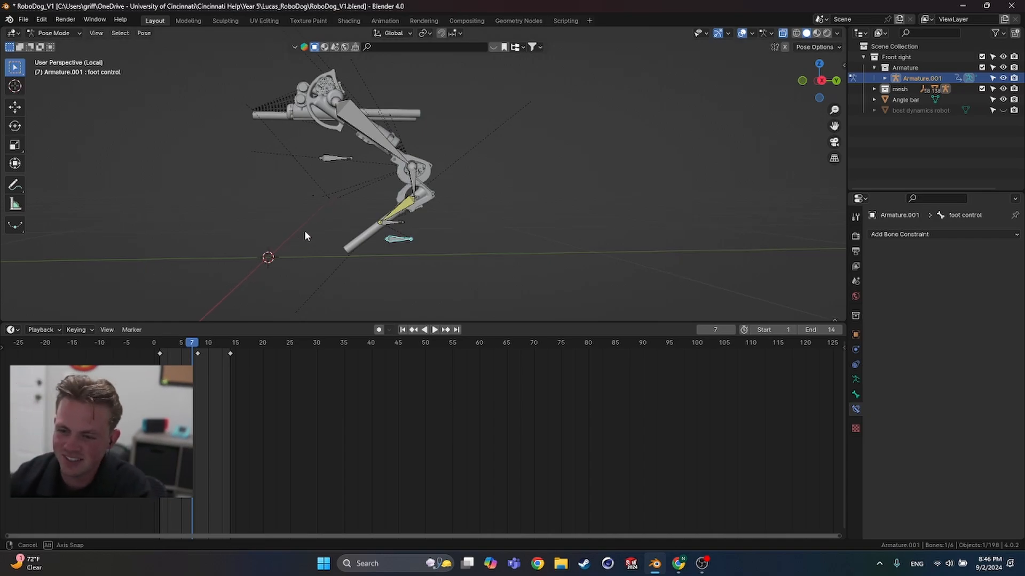
middle_drag(304, 230, 351, 230)
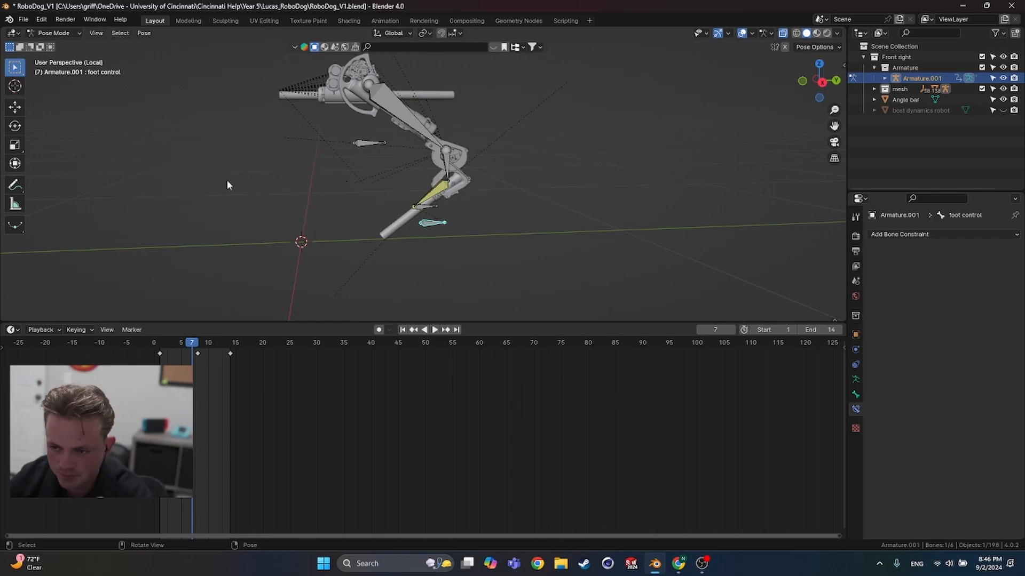
Step: Go to frame 14 and reselect the foot control bone, bringing its keyframes back into view in the Timeline
drag(213, 345, 230, 345)
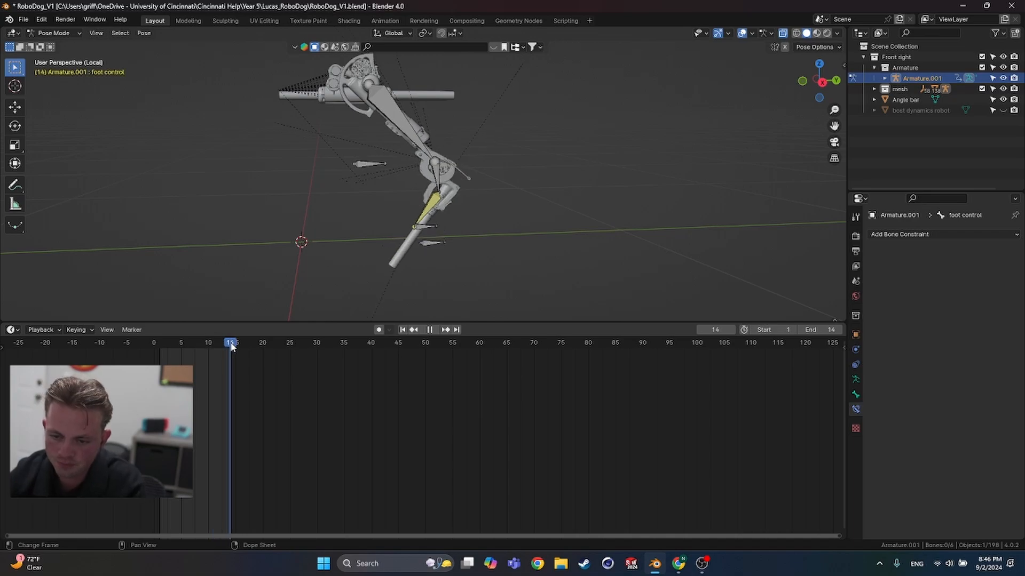
click(431, 243)
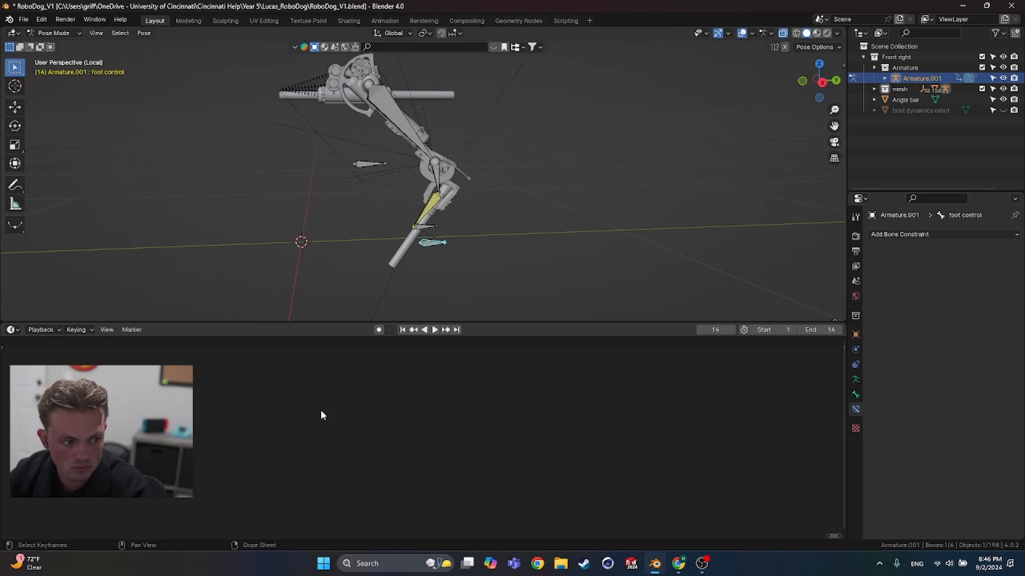
middle_drag(397, 414, 283, 425)
scroll(208, 426, down, 15)
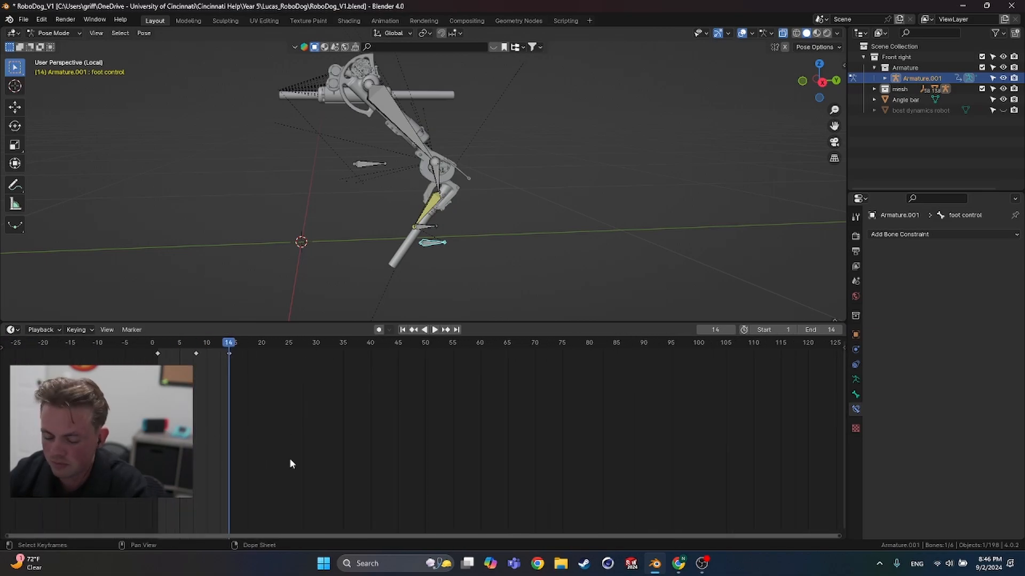
Step: Set the animation's end frame to 15
scroll(243, 425, up, 8)
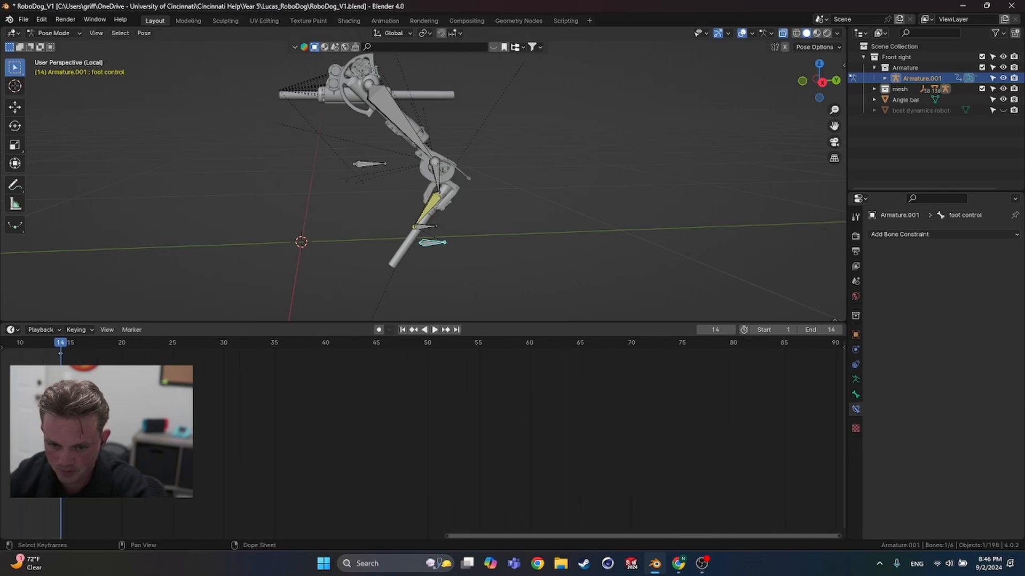
scroll(194, 426, down, 2)
alt+scroll(354, 450, up, 6)
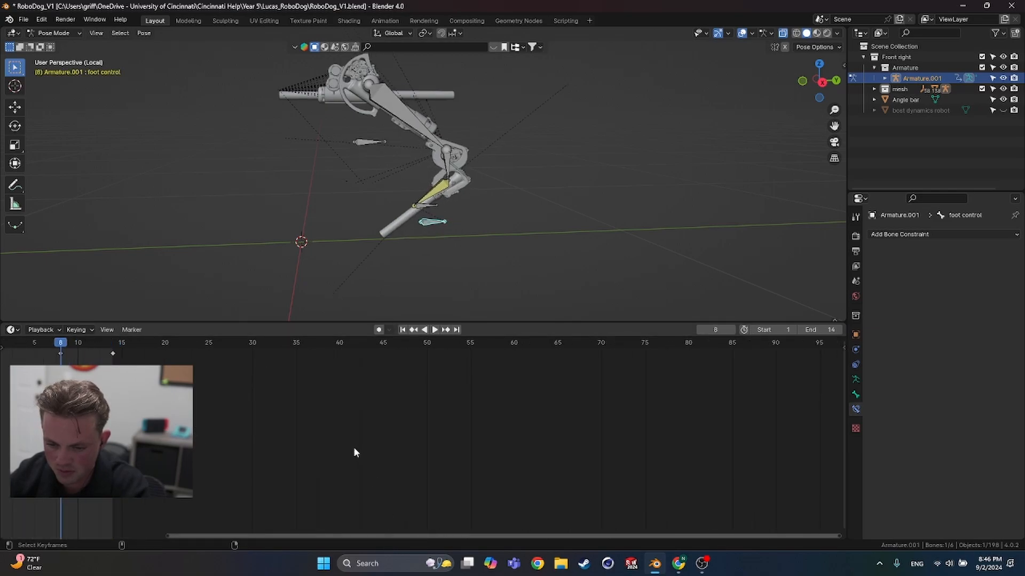
alt+scroll(353, 447, down, 3)
drag(306, 536, 233, 528)
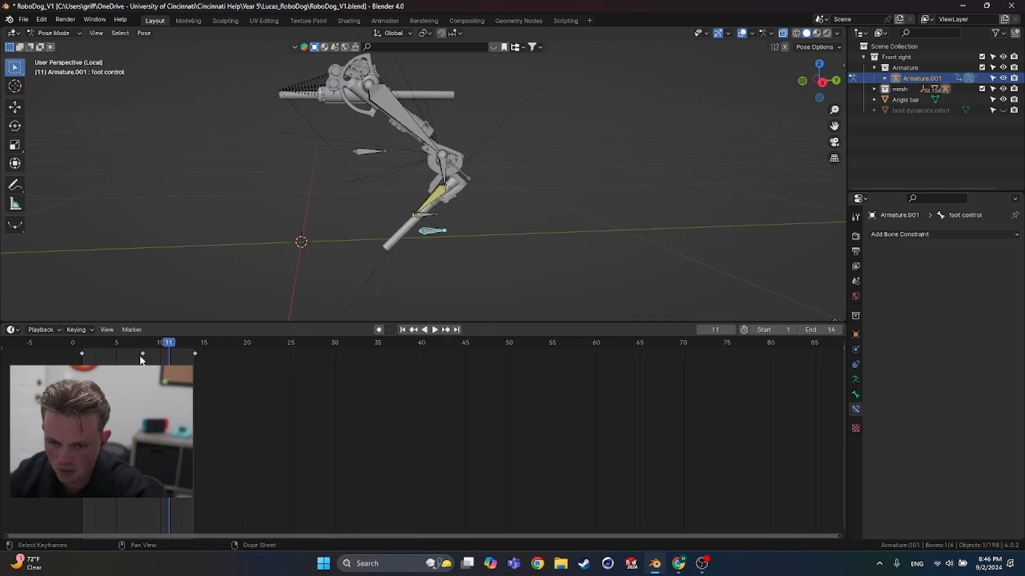
mouse_move(168, 343)
mouse_down()
mouse_move(79, 346)
mouse_move(170, 348)
mouse_up()
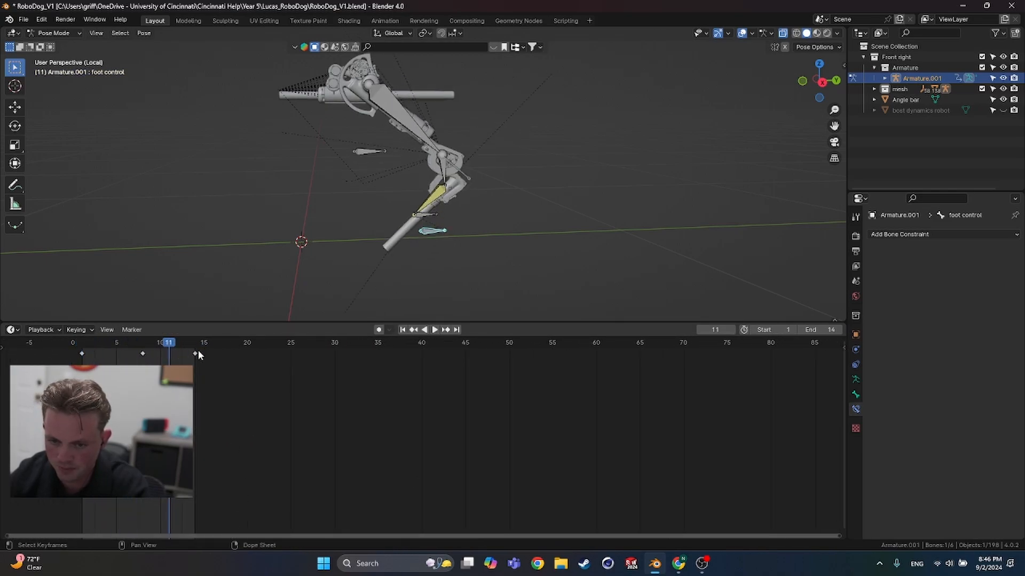
click(801, 330)
text(15)
key(Return)
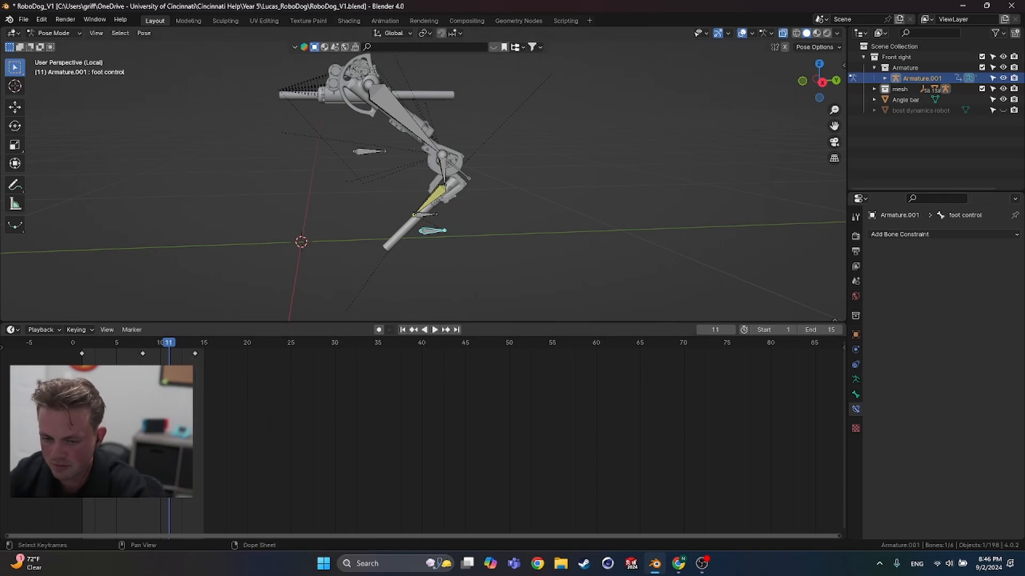
Step: Move the foot control's last keyframe to frame 15 and go to frame 8
click(195, 353)
drag(195, 354, 204, 354)
drag(91, 345, 135, 355)
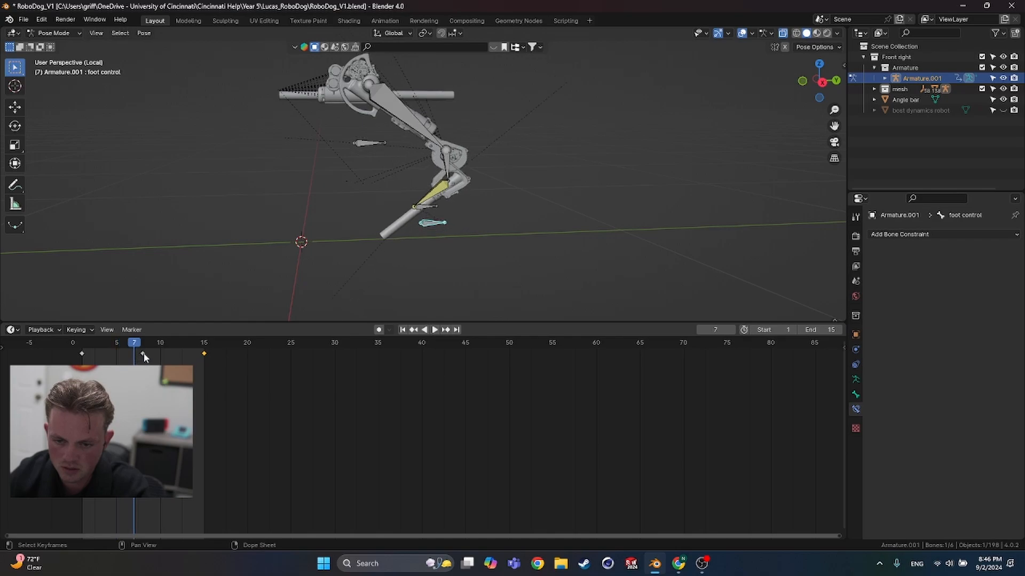
click(142, 344)
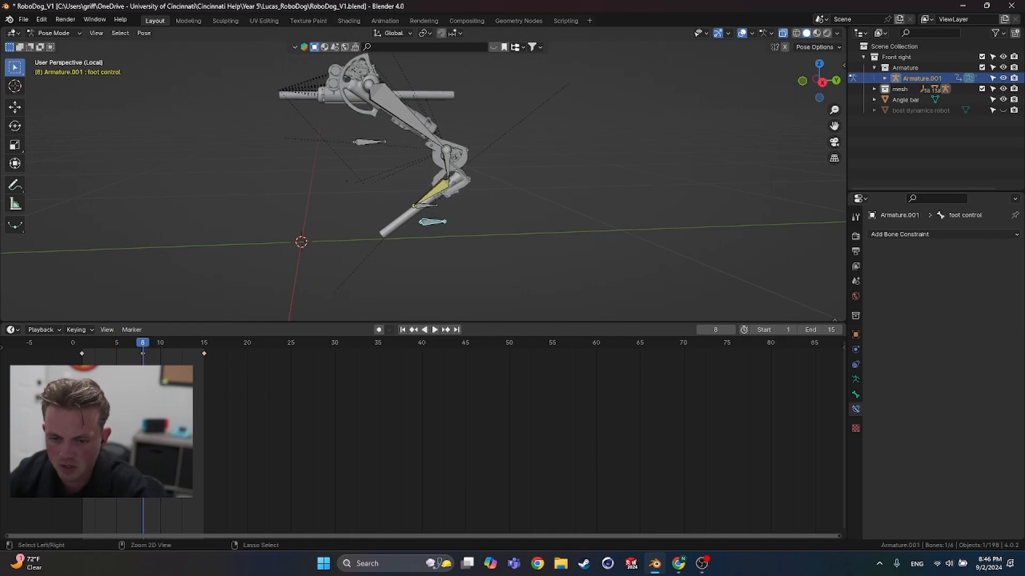
Step: Undo the last keyframe's move and set the animation's end frame back to 14
key(ctrl+z)
key(ctrl+z)
key(ctrl+z)
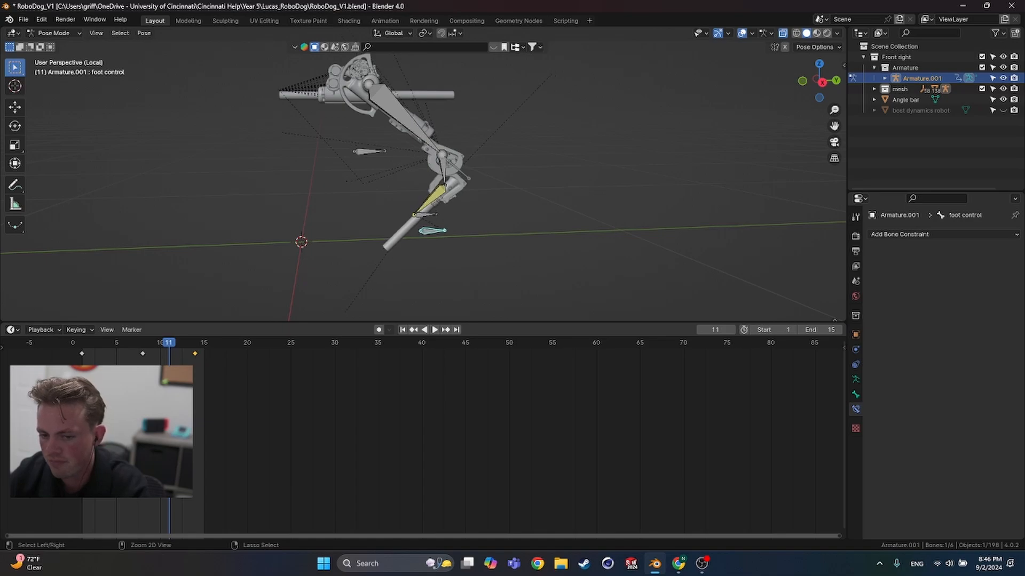
click(812, 331)
text(14)
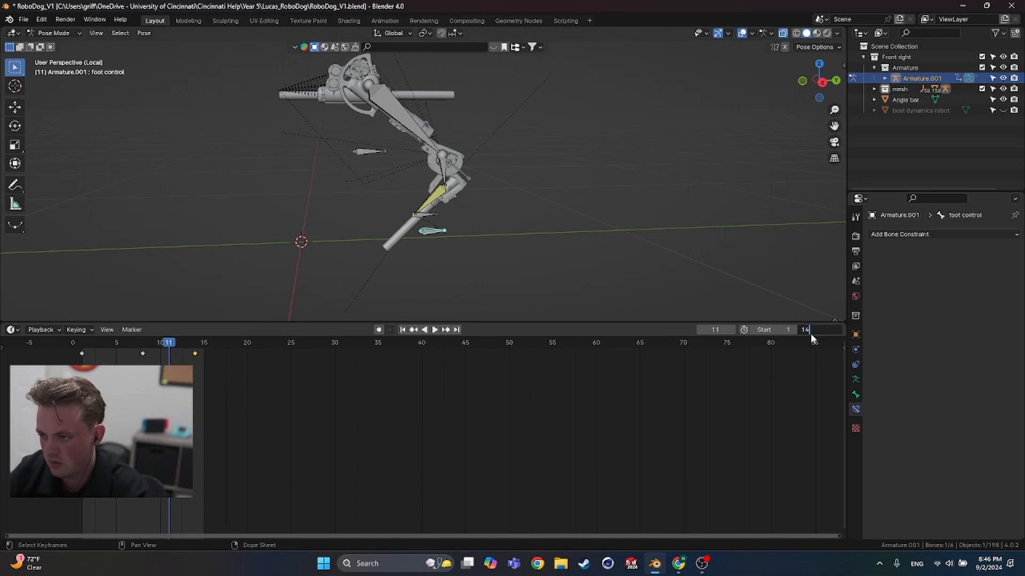
key(Return)
Step: Switch the armature from Pose Mode to Object Mode, clear the selection, and play back the leg animation
scroll(485, 249, down, 1)
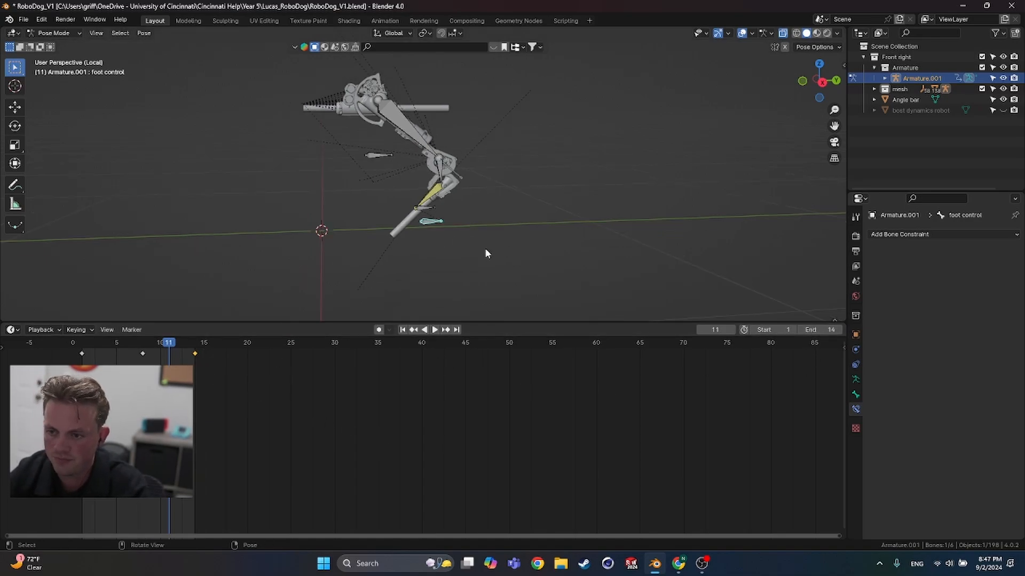
scroll(487, 254, down, 1)
middle_drag(488, 254, 431, 223)
key(ctrl+Tab)
click(449, 217)
key(space)
key(space)
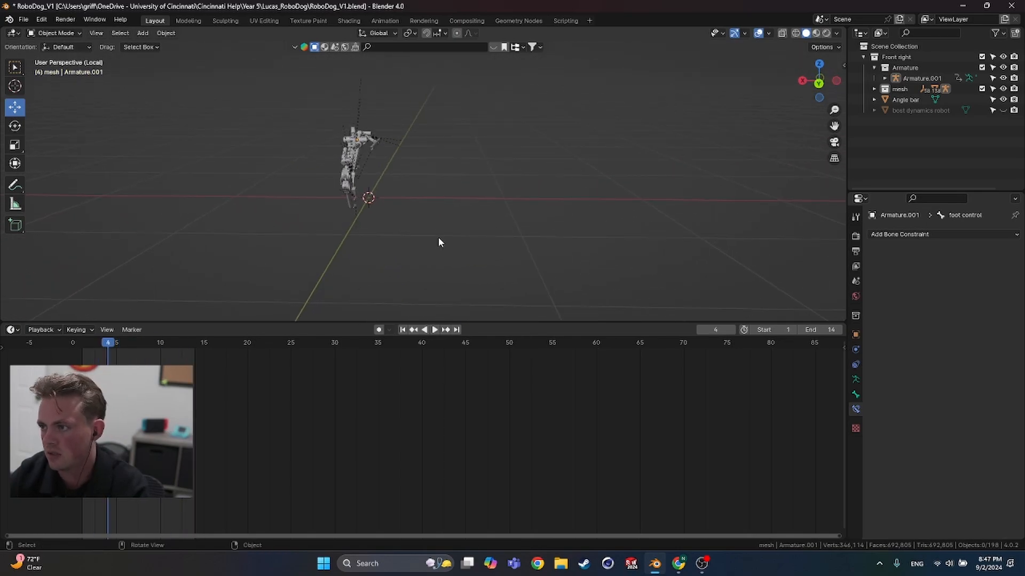
Step: Deselect all the leg objects and collapse the Front right collection
key(a)
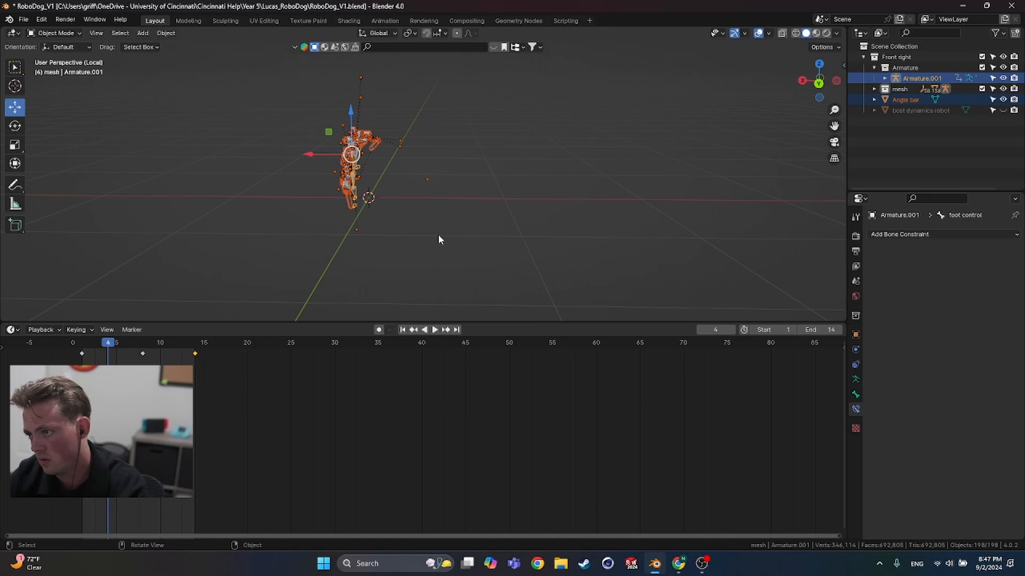
click(568, 174)
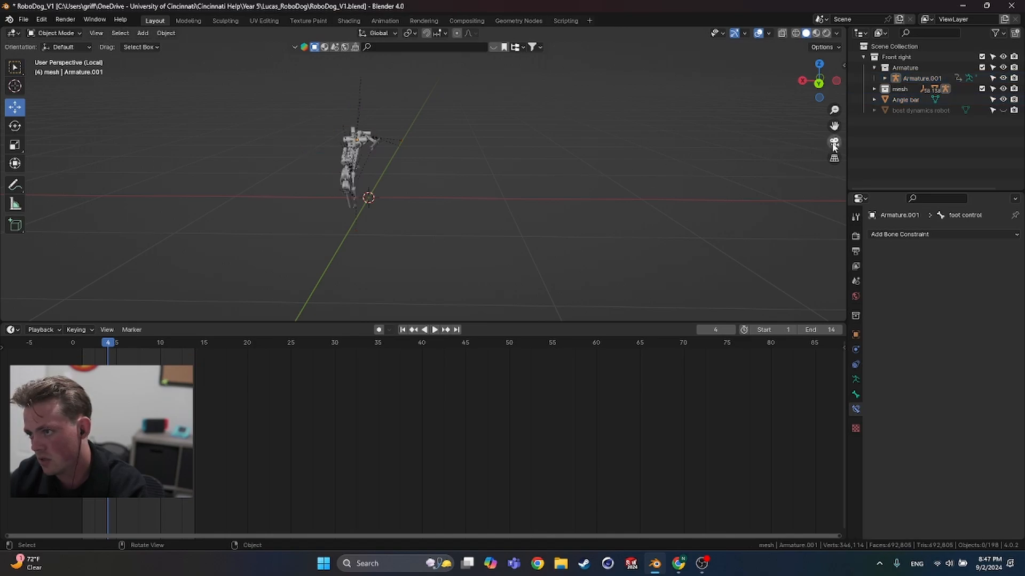
click(863, 57)
click(873, 57)
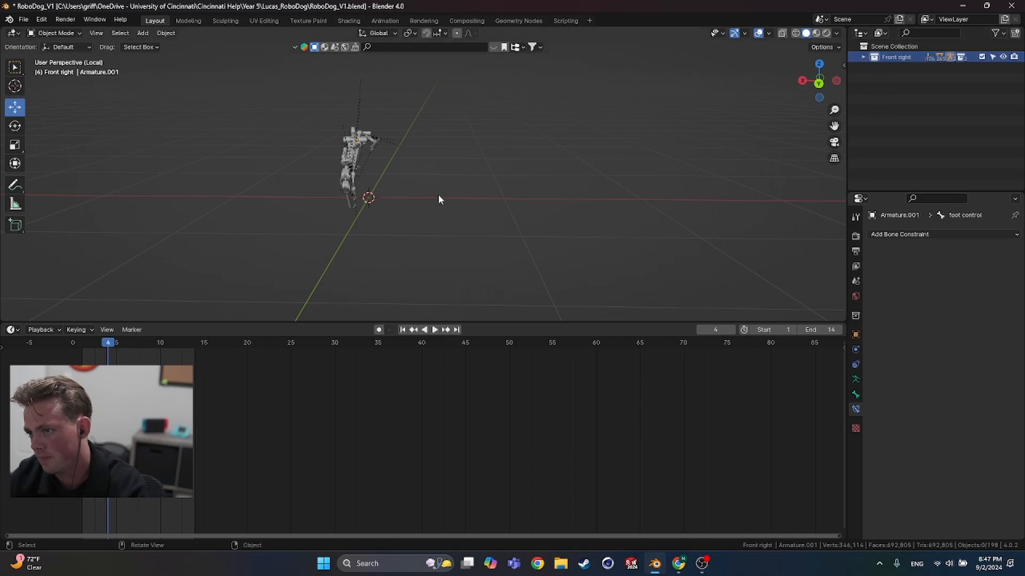
Step: Rename the Front right collection as "Front left"
middle_drag(439, 199, 420, 208)
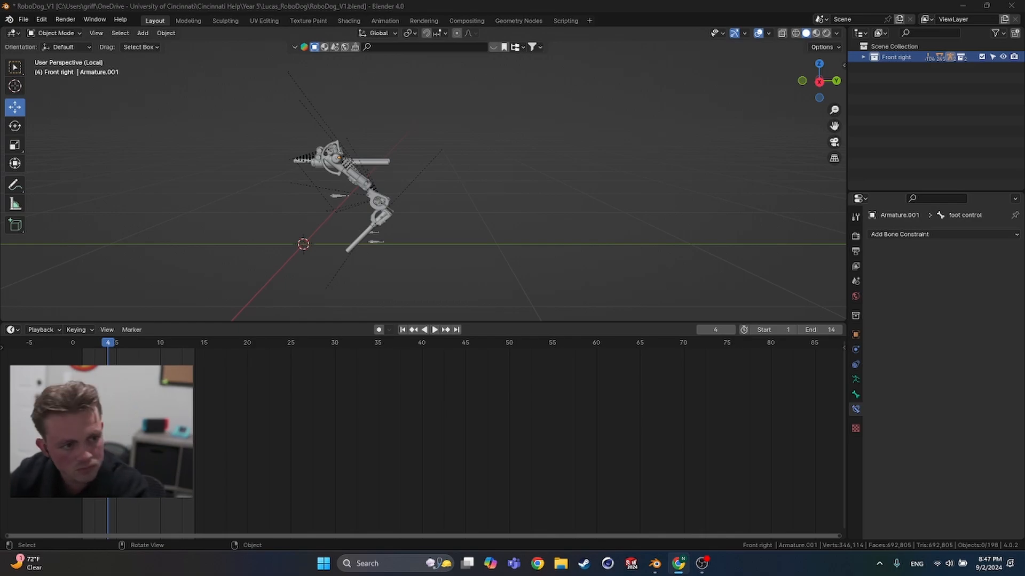
shift+middle_drag(408, 193, 427, 192)
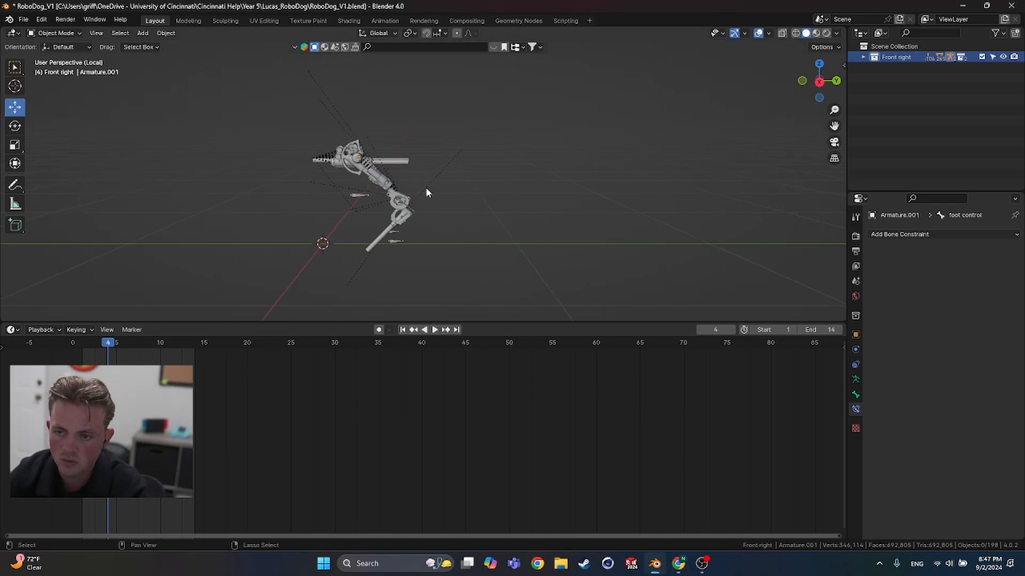
shift+middle_drag(103, 158, 163, 178)
scroll(351, 193, down, 2)
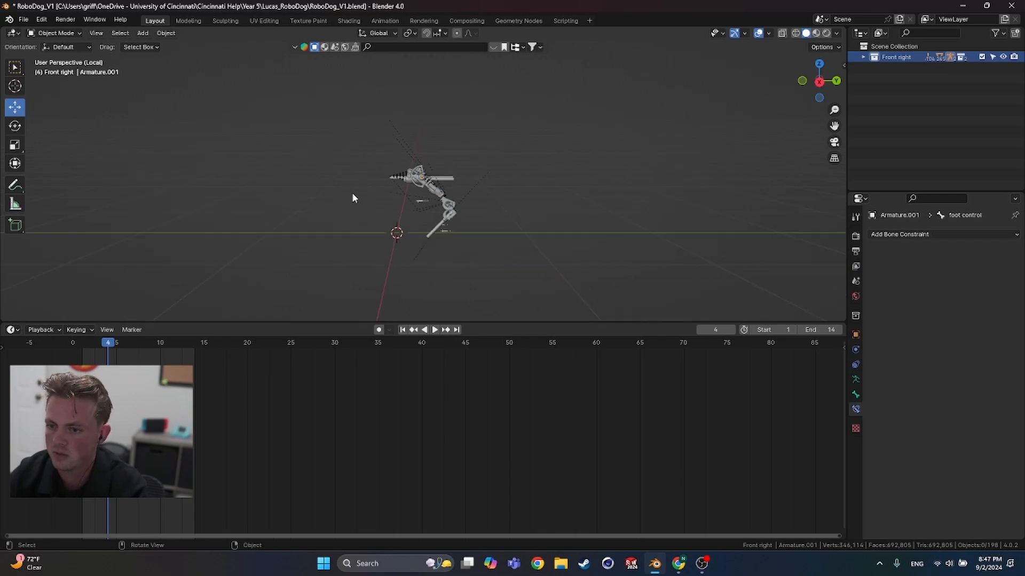
shift+middle_drag(351, 193, 312, 224)
middle_drag(312, 224, 224, 261)
double_click(902, 57)
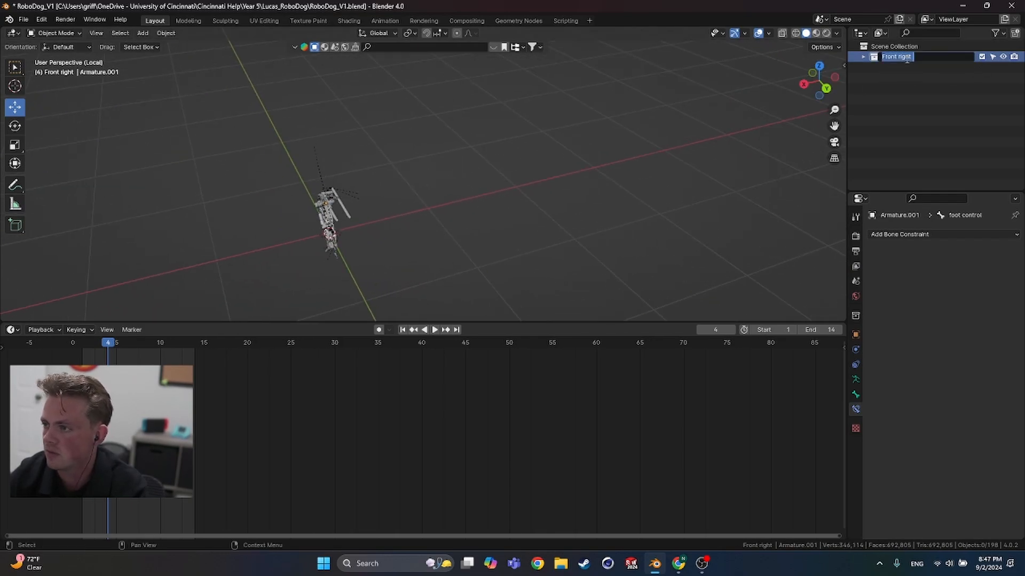
click(918, 56)
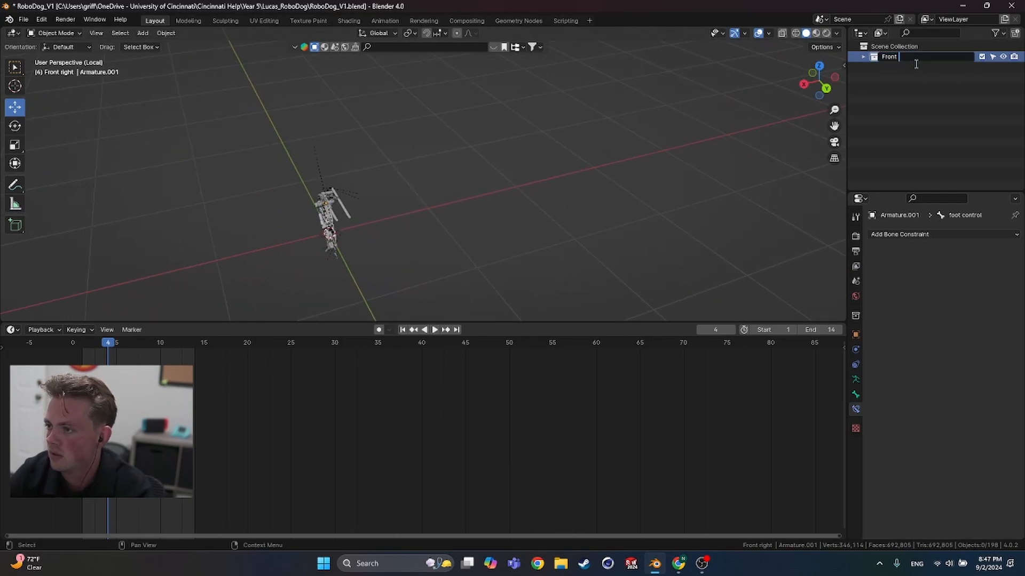
text(left)
key(Return)
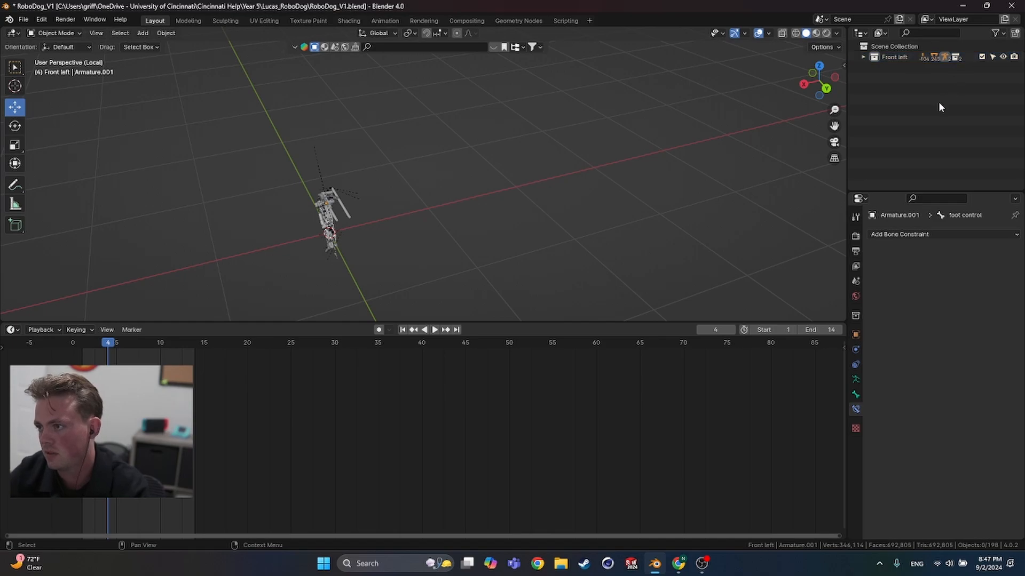
Step: Create a new collection named "Front Right"
click(1016, 36)
double_click(889, 68)
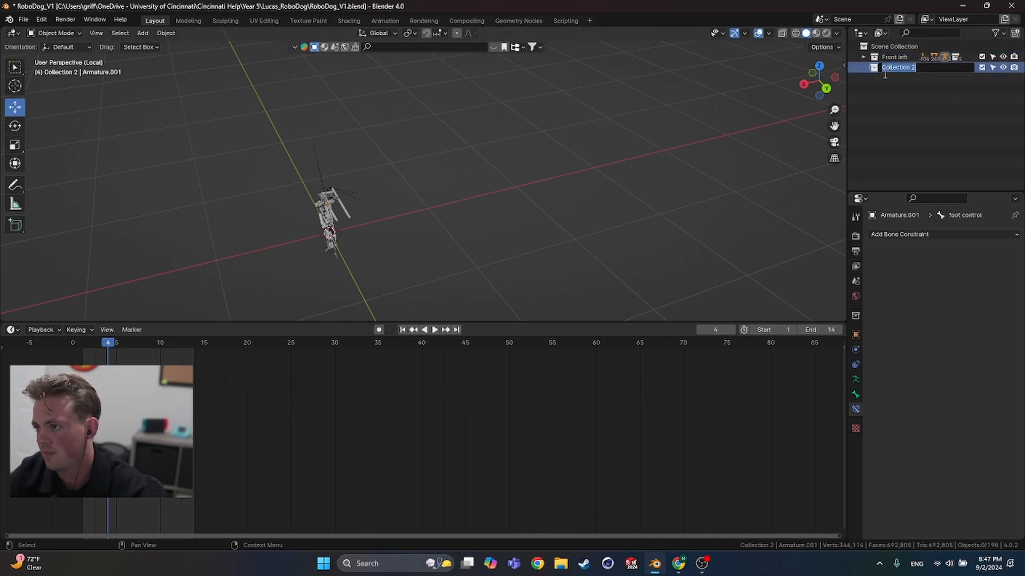
text(Front Right)
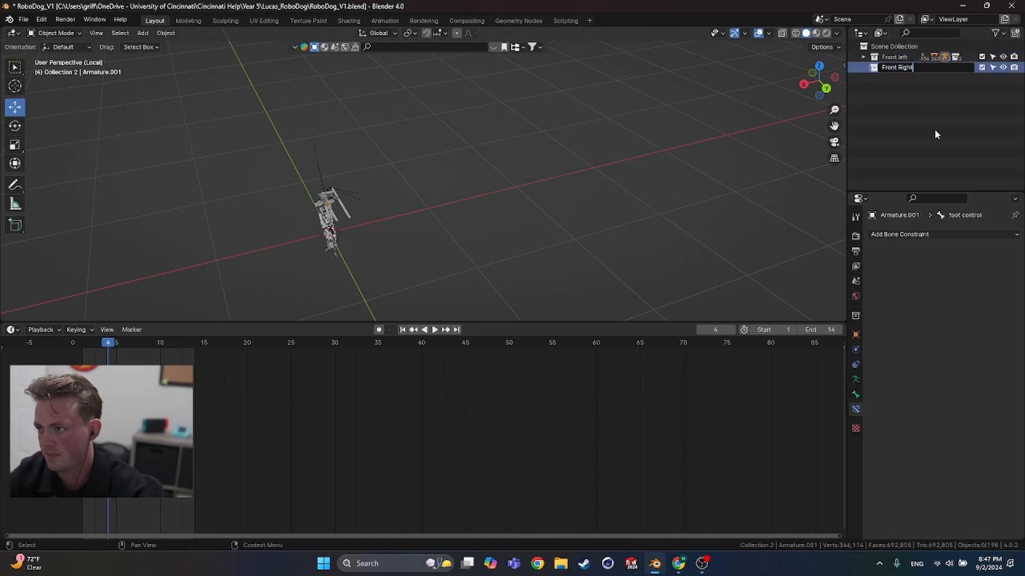
key(Return)
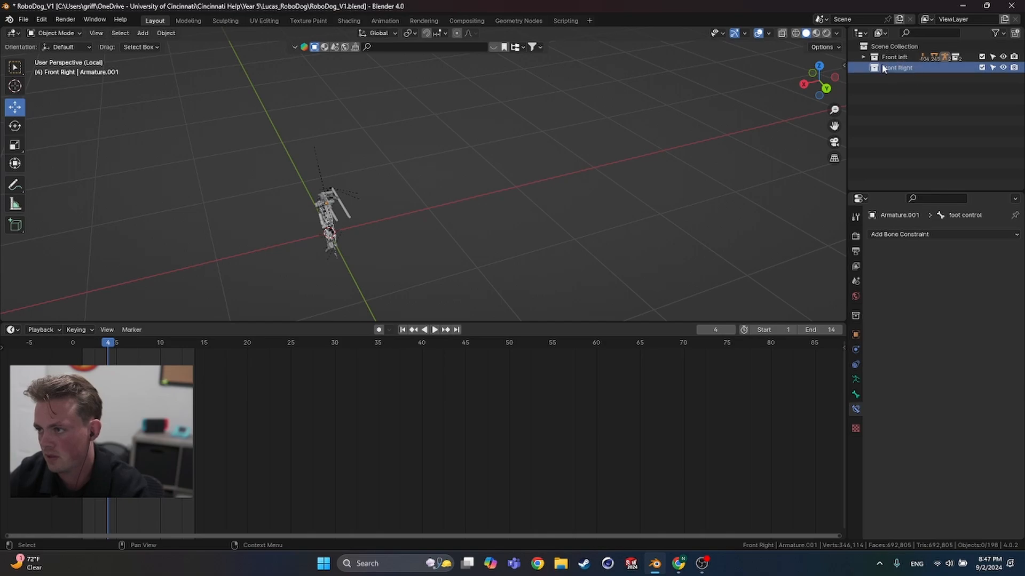
Step: Copy all the leg's objects and paste them into the Front Right collection
key(a)
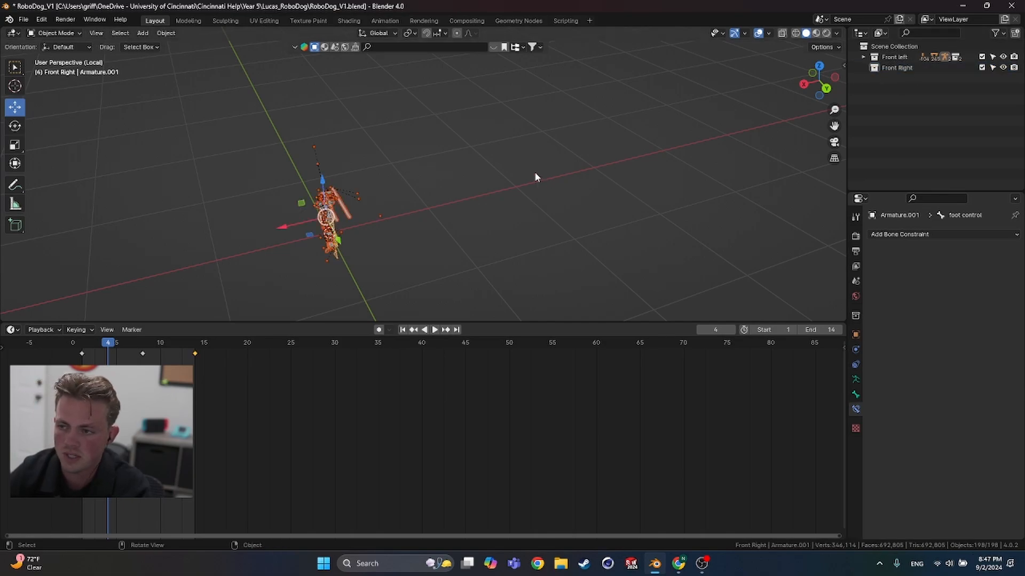
key(ctrl+c)
click(895, 77)
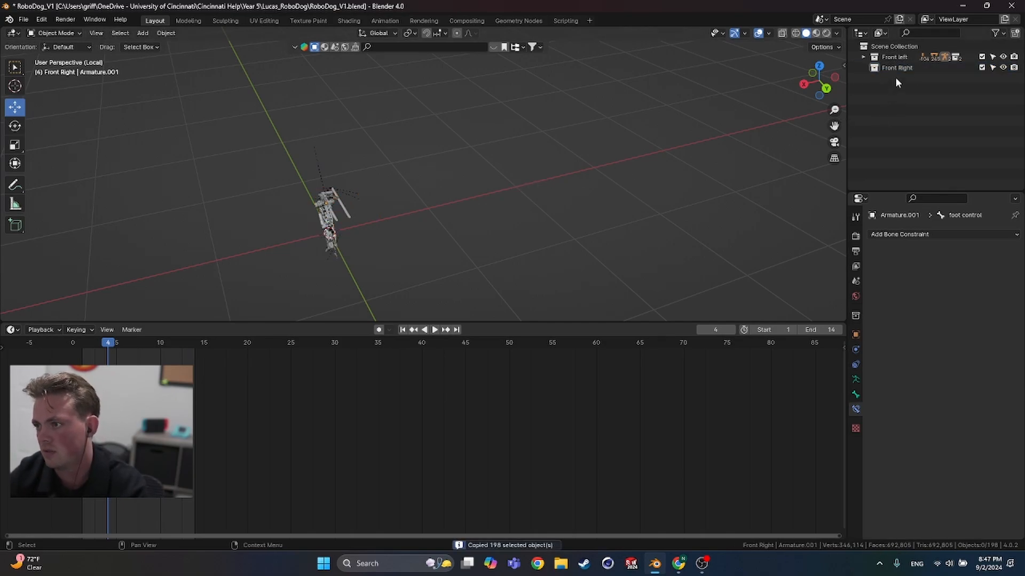
click(891, 67)
key(ctrl+v)
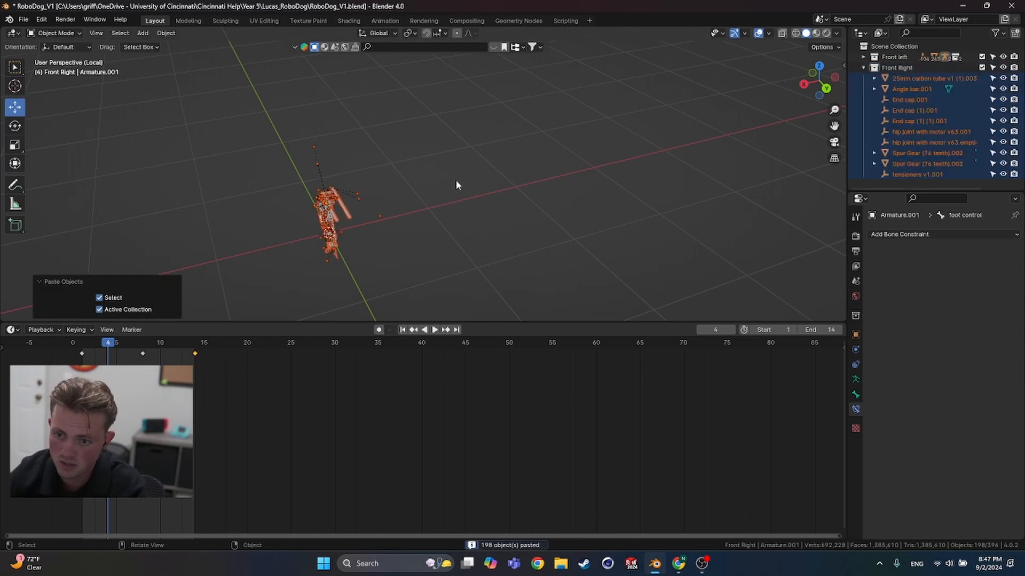
Step: Move the pasted leg about -0.453 m along the global X axis and collapse the Front Right collection
key(g)
key(x)
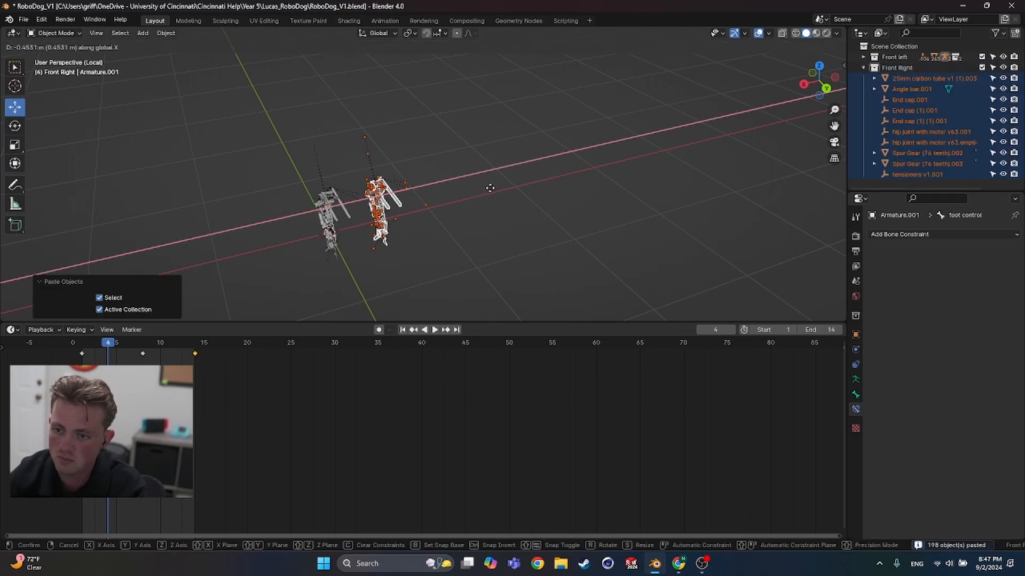
click(490, 191)
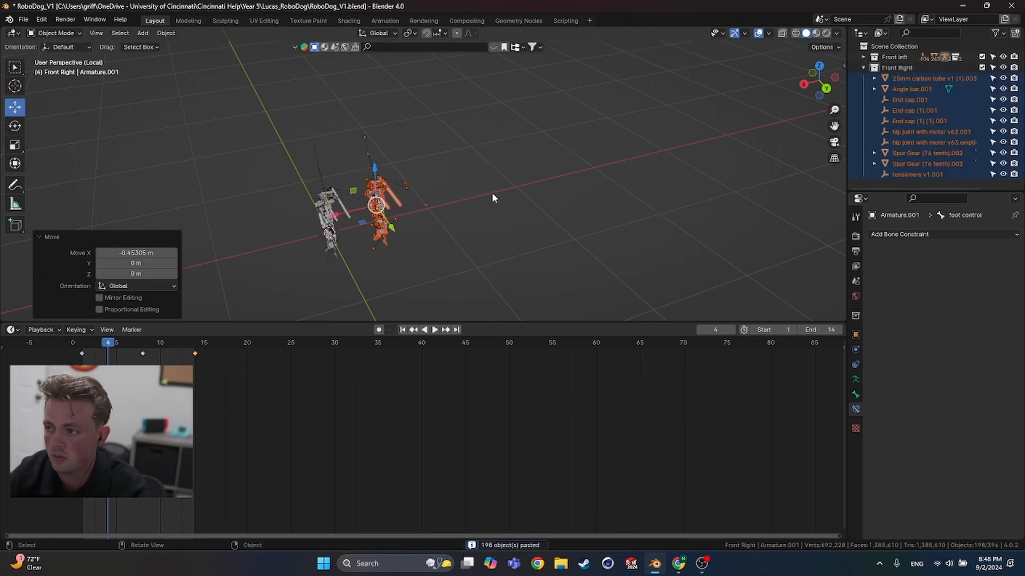
click(862, 68)
middle_drag(470, 270, 434, 241)
scroll(406, 225, up, 3)
shift+middle_drag(378, 216, 432, 163)
scroll(406, 213, up, 2)
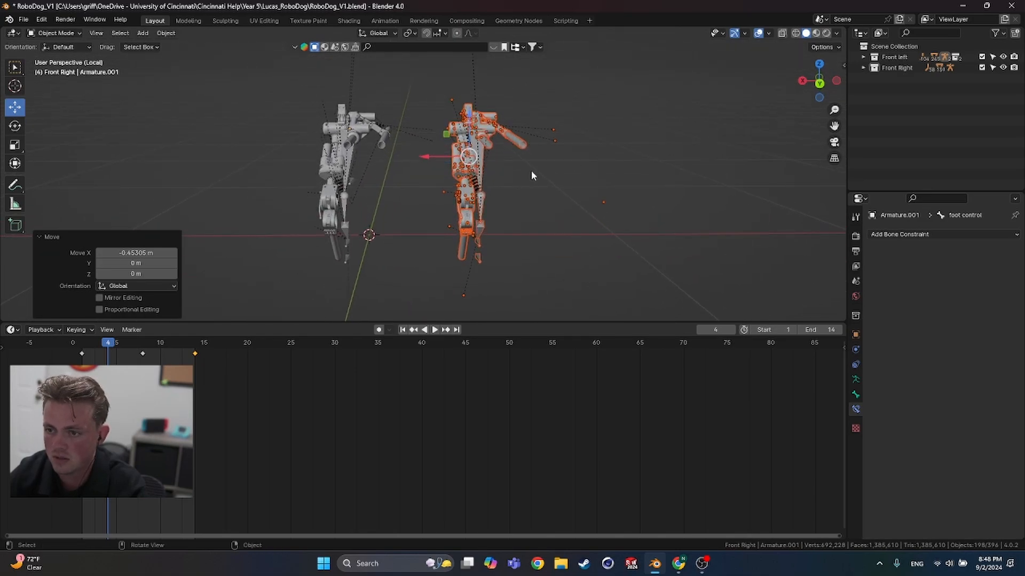
scroll(531, 175, down, 2)
shift+middle_drag(531, 175, 478, 186)
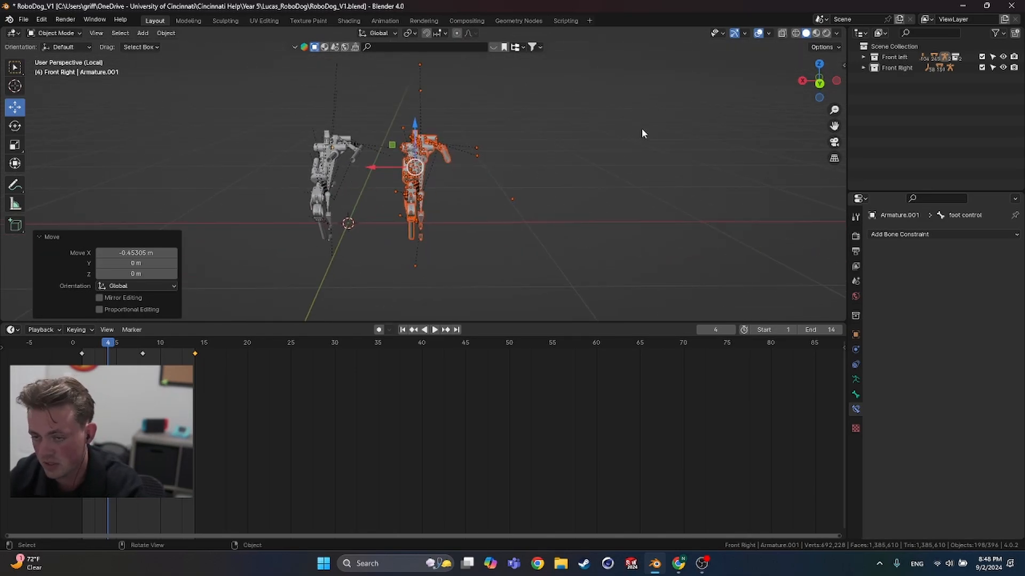
Step: Mirror the pasted leg by scaling it -1 along X, then move it along X closer to the original leg
key(s)
key(x)
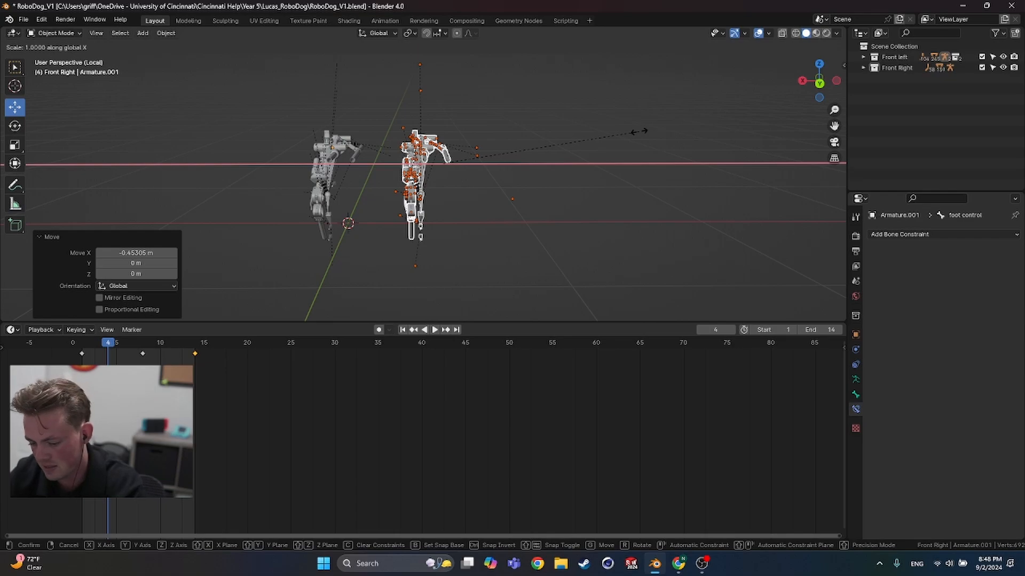
text(-1)
key(Return)
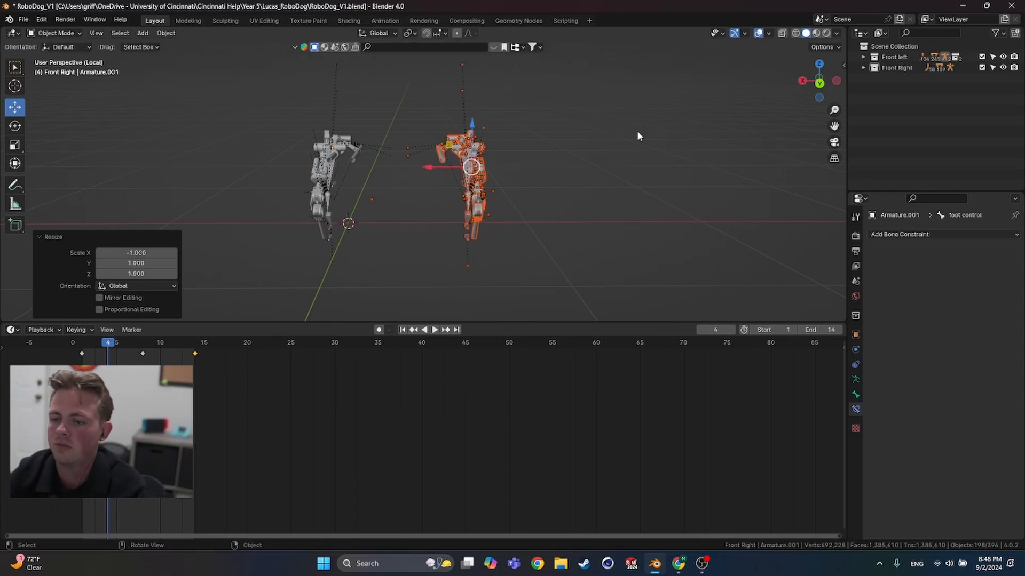
drag(429, 168, 403, 167)
click(378, 184)
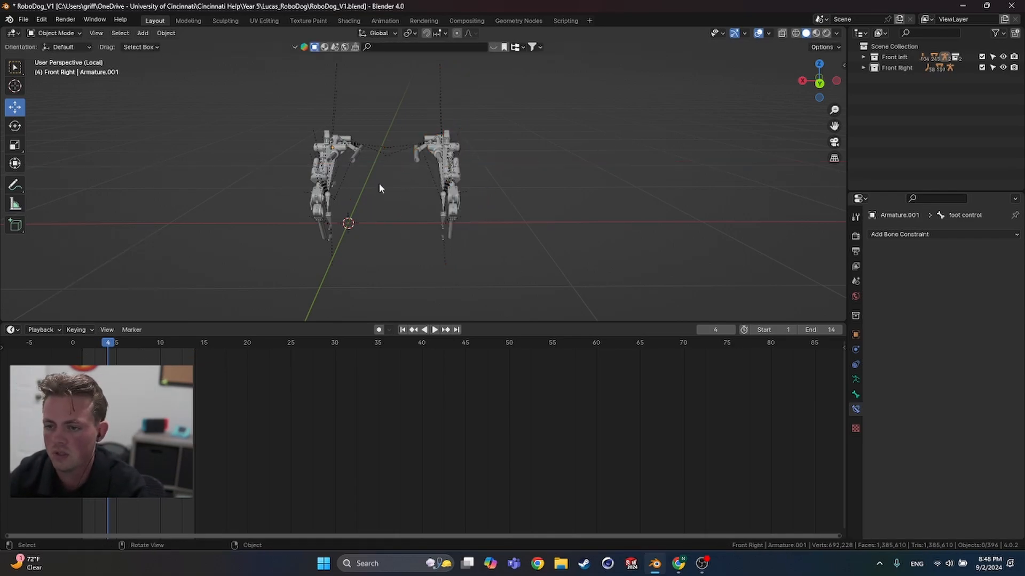
Step: Examine the two front legs from several angles and play back their animation
scroll(379, 183, up, 5)
middle_drag(438, 229, 205, 69)
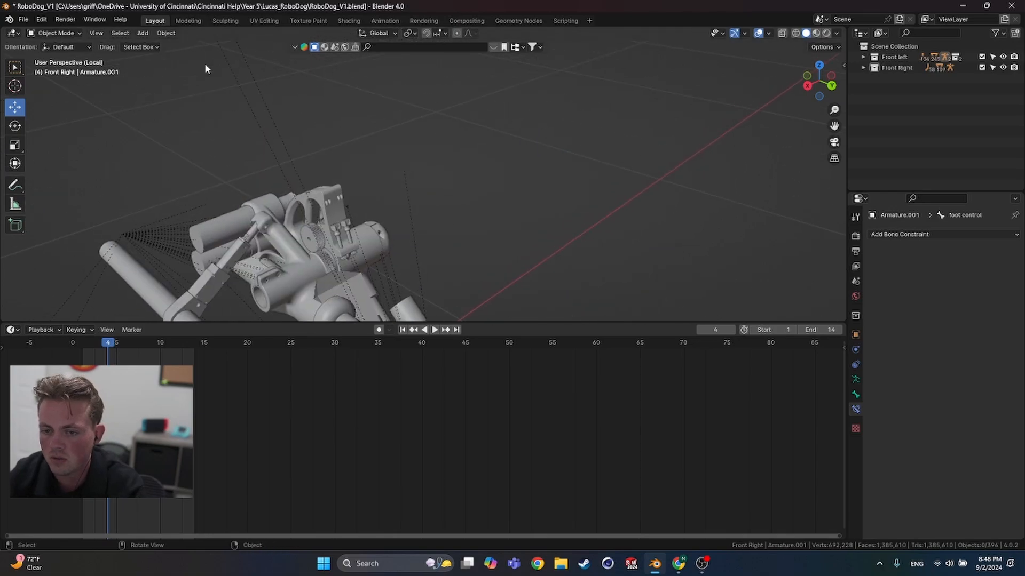
middle_drag(319, 200, 398, 148)
click(399, 148)
middle_drag(354, 173, 416, 223)
click(315, 146)
key(space)
key(Escape)
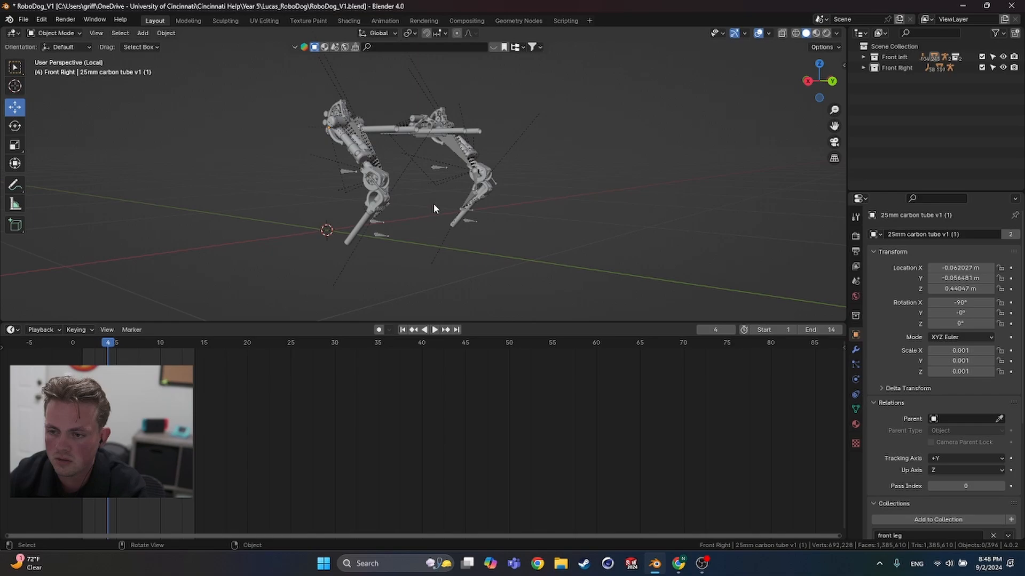
Step: Put the Front Right leg's armature into Pose Mode with its foot control bone selected and set the animation's end frame to 57
click(470, 220)
key(ctrl+Tab)
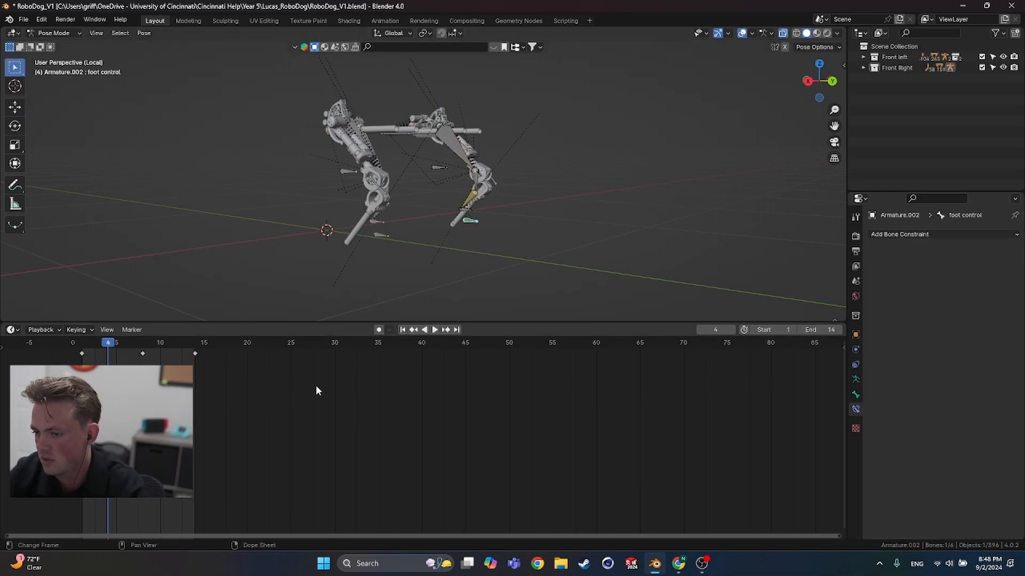
drag(820, 330, 842, 329)
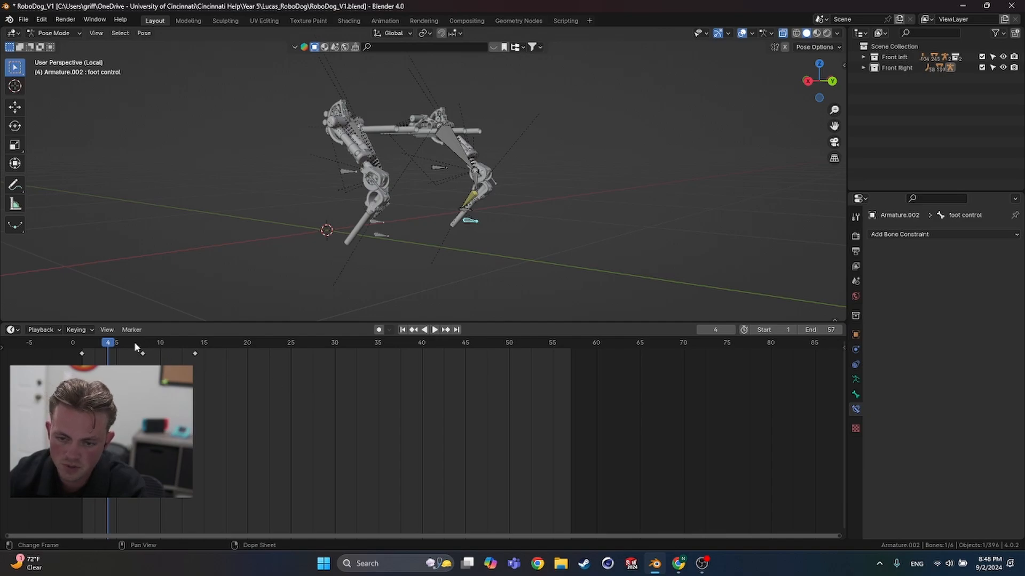
Step: Shift all keyframes of the right leg's foot control 7 frames forward so they start at frame 8 and end at frame 21
drag(134, 342, 195, 343)
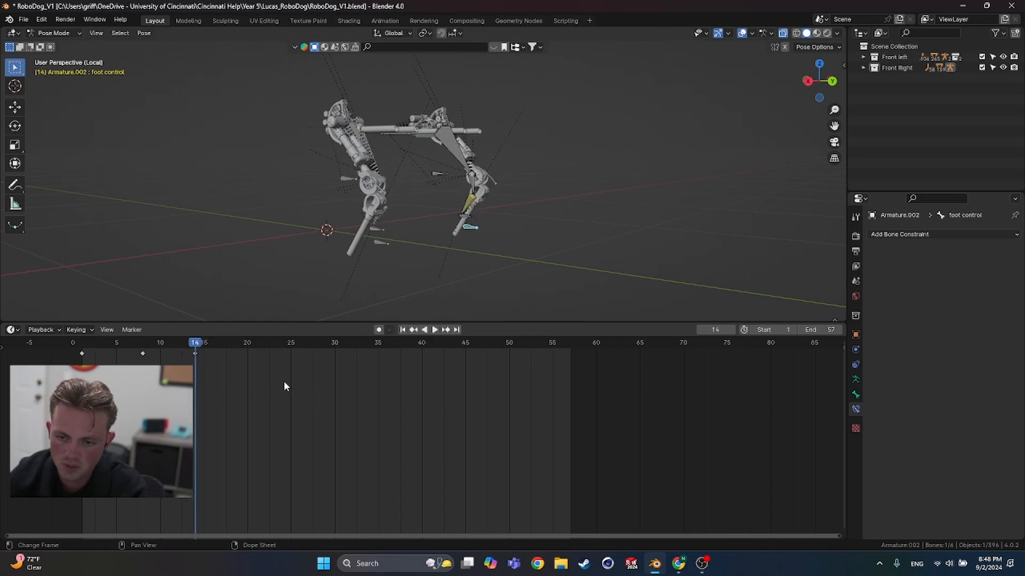
key(a)
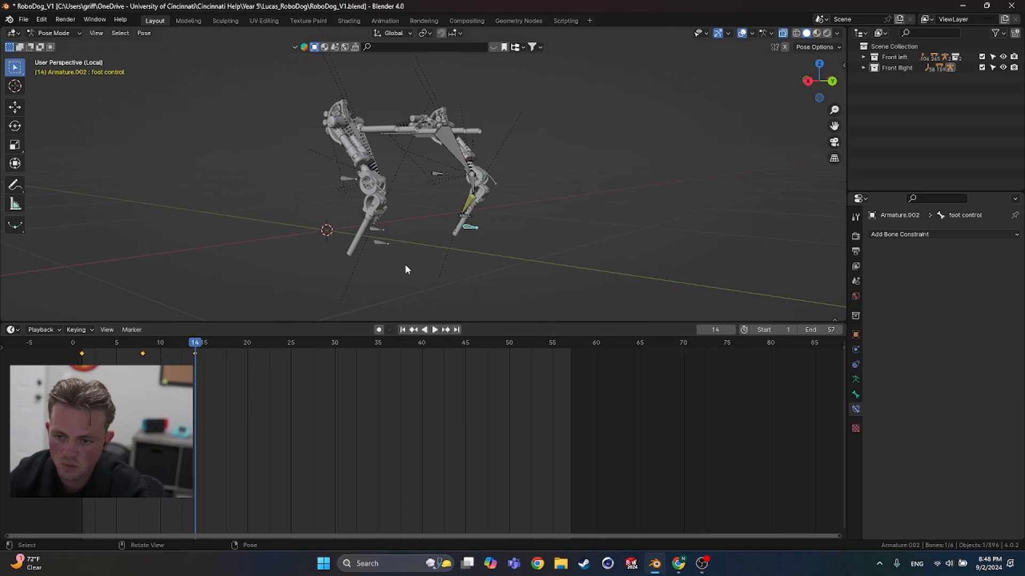
drag(180, 341, 197, 357)
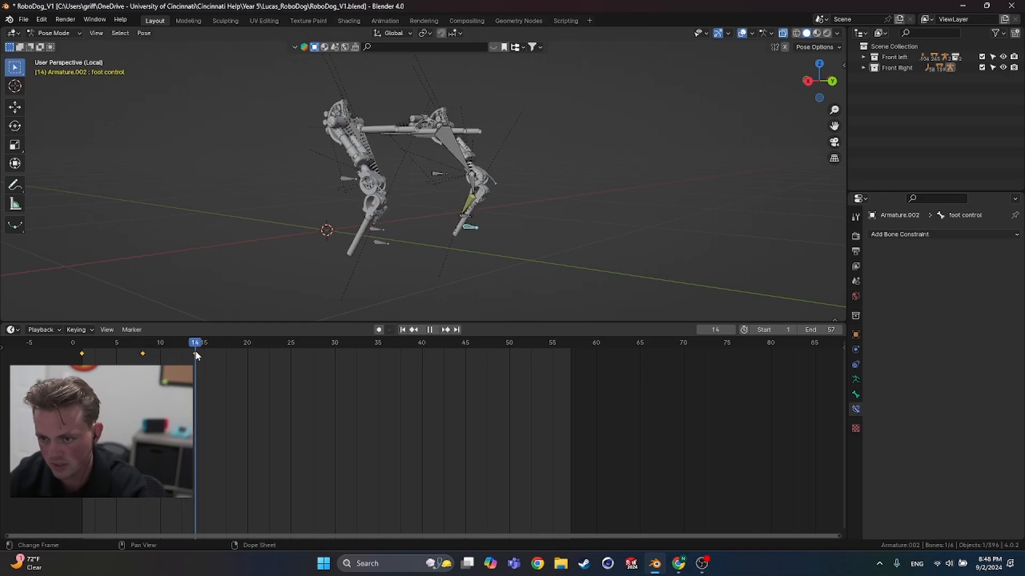
drag(196, 356, 146, 346)
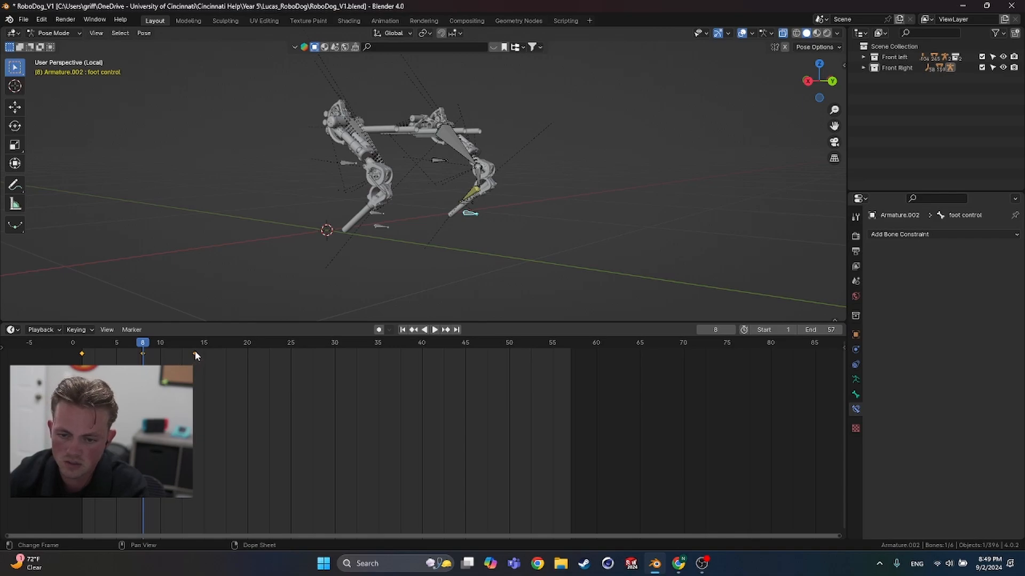
drag(194, 352, 256, 354)
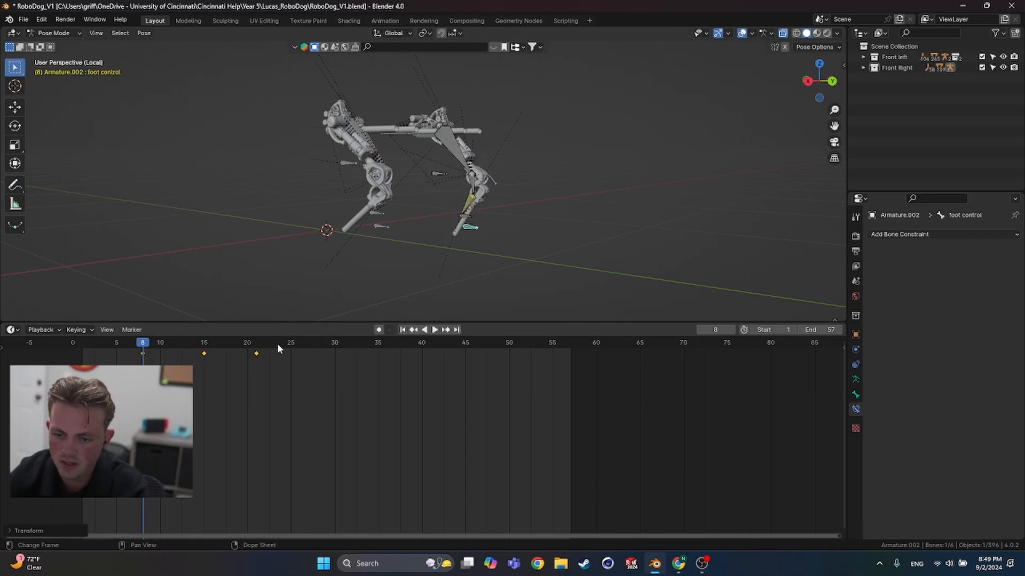
Step: Go to the last keyframe at frame 21 and set the animation's end frame to 21
click(257, 342)
double_click(808, 330)
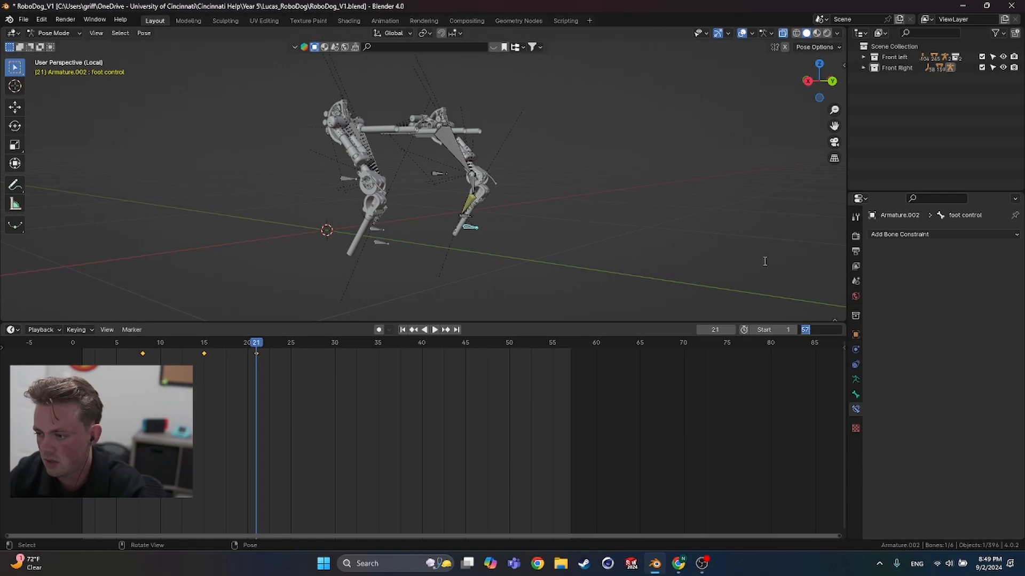
text(21)
key(Return)
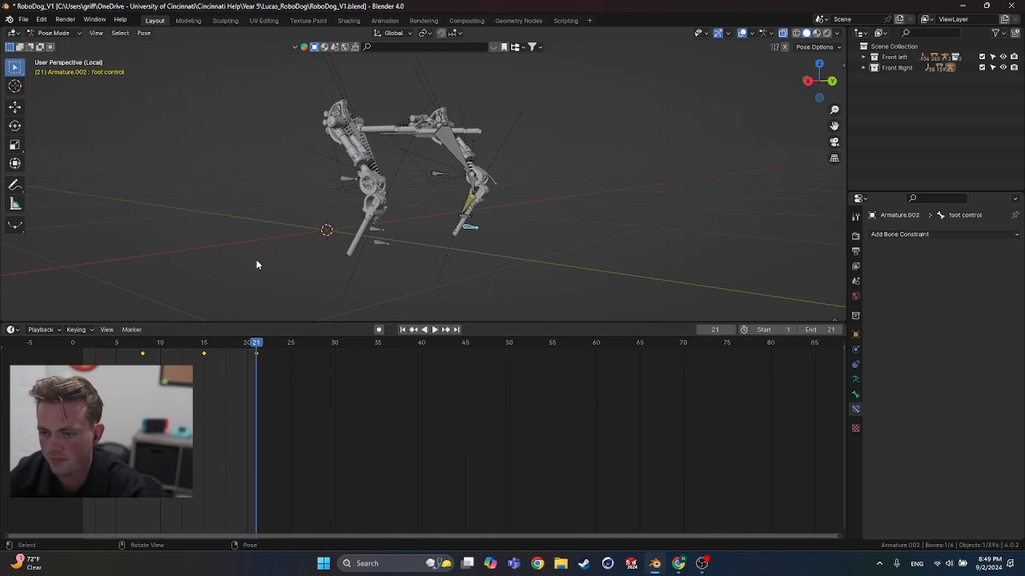
Step: Play back the offset leg animation and examine both front legs from another angle
key(space)
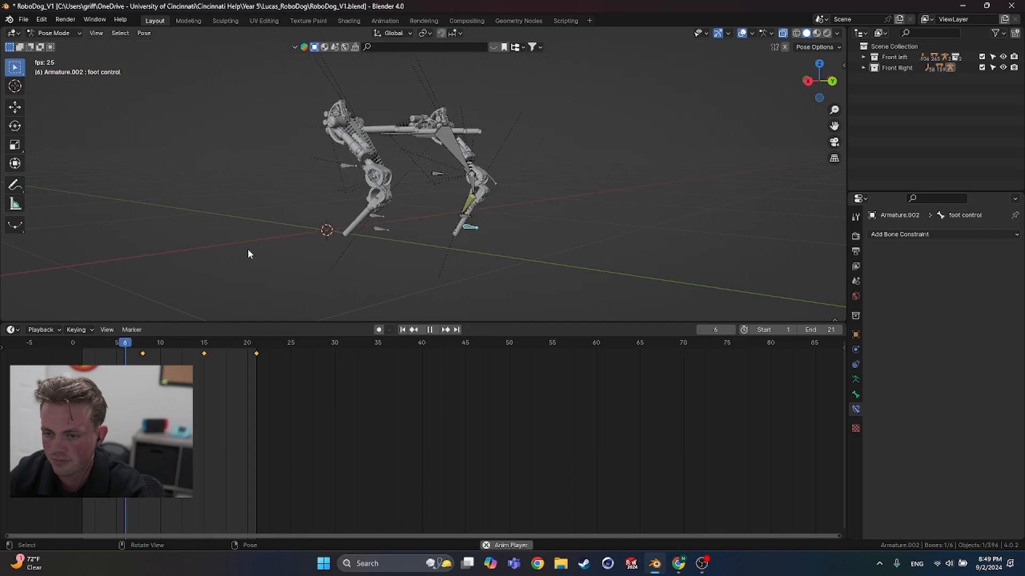
middle_drag(248, 248, 417, 243)
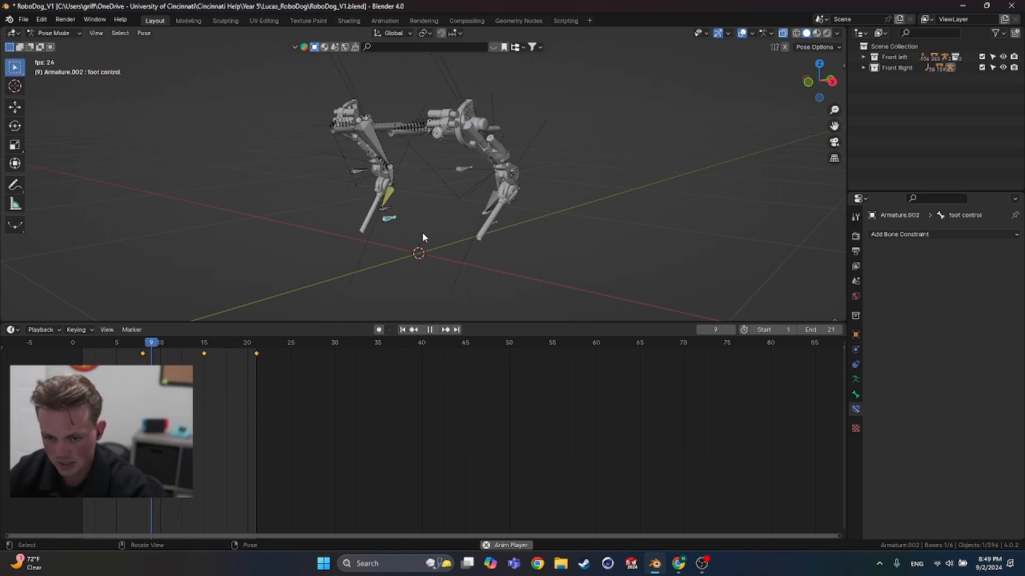
key(Escape)
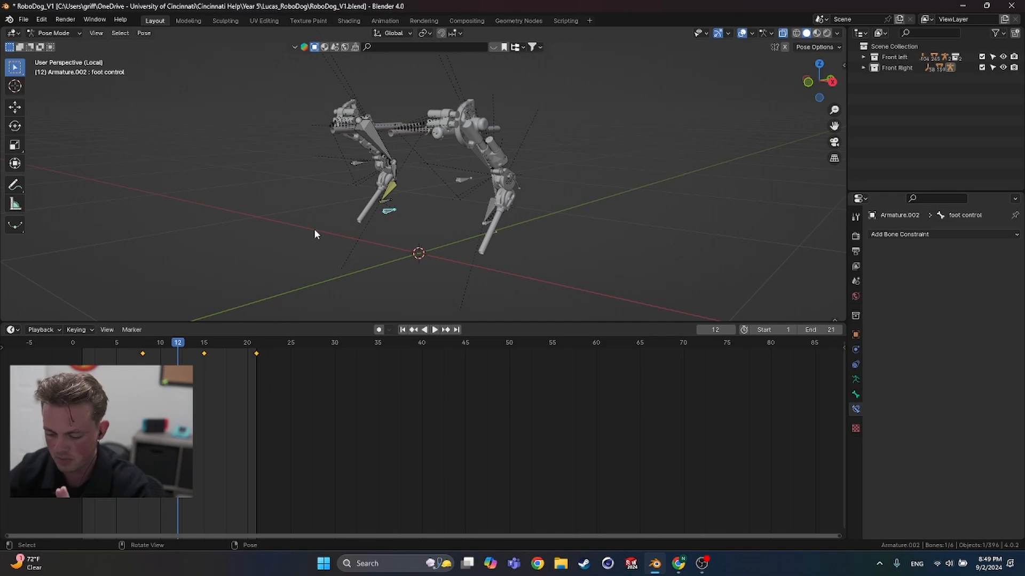
key(space)
key(space)
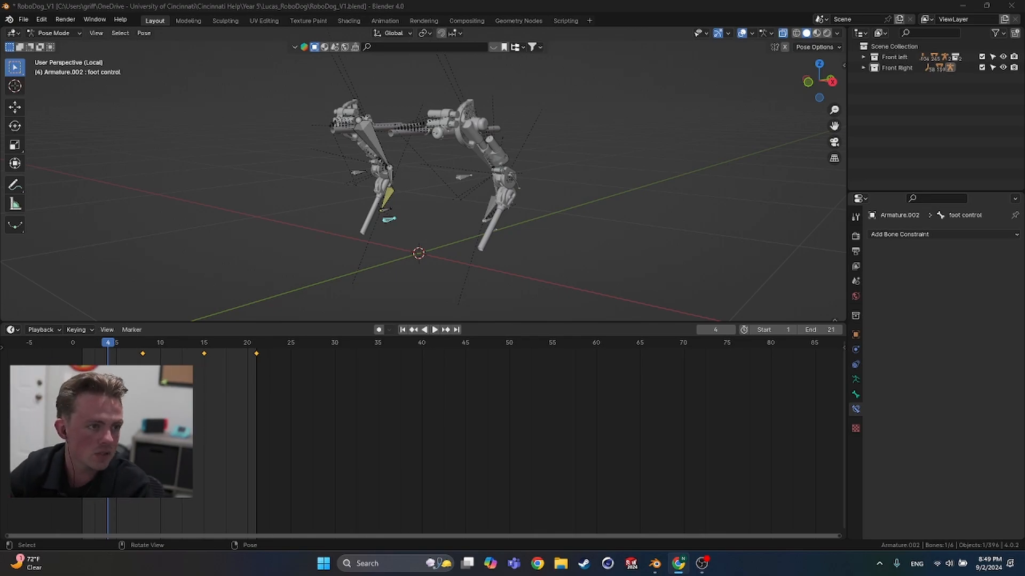
Step: Put both front leg armatures into Pose Mode together and clear the bone selection
click(213, 263)
middle_drag(374, 262, 393, 247)
scroll(393, 243, up, 2)
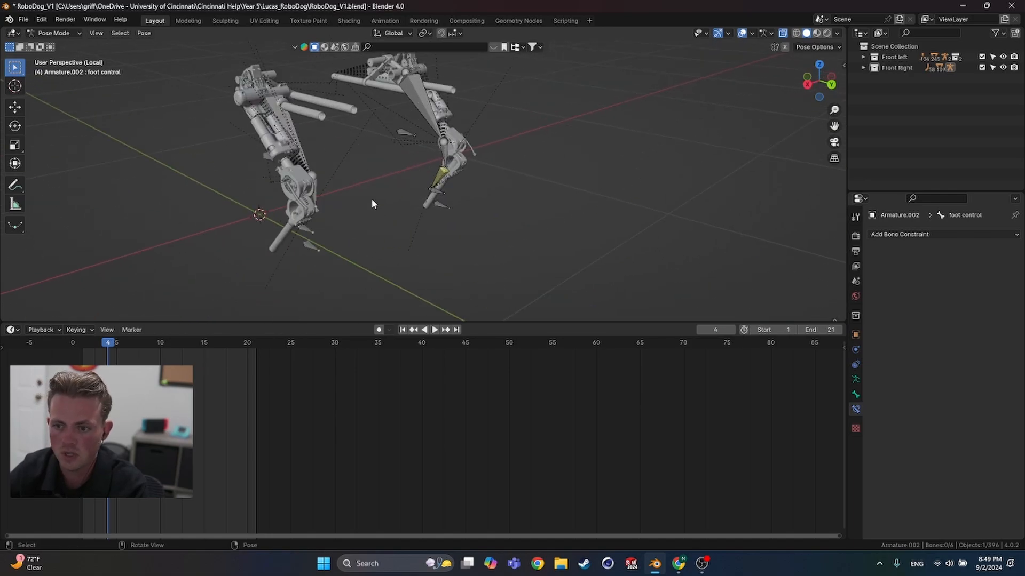
key(ctrl+Tab)
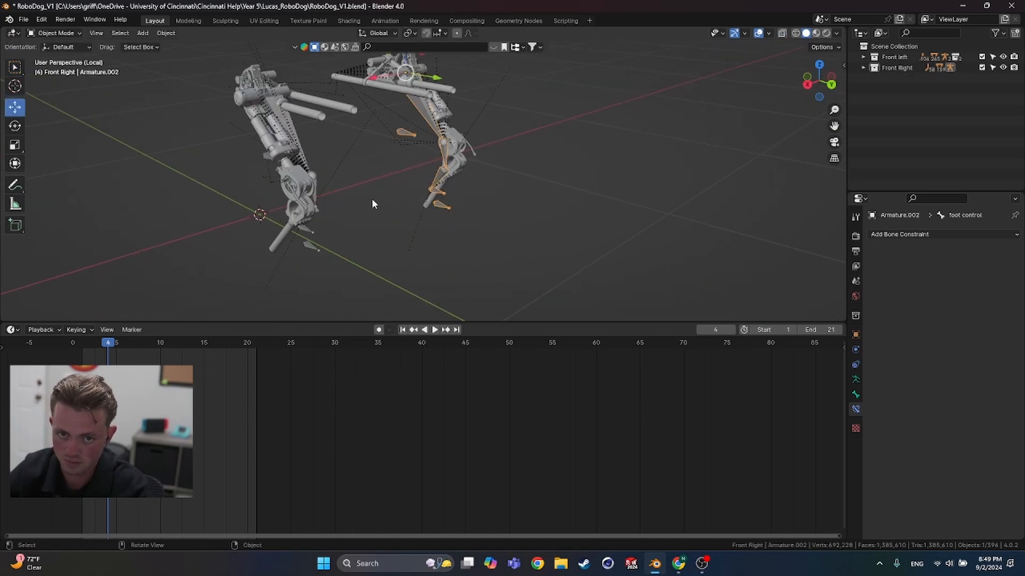
shift+click(447, 206)
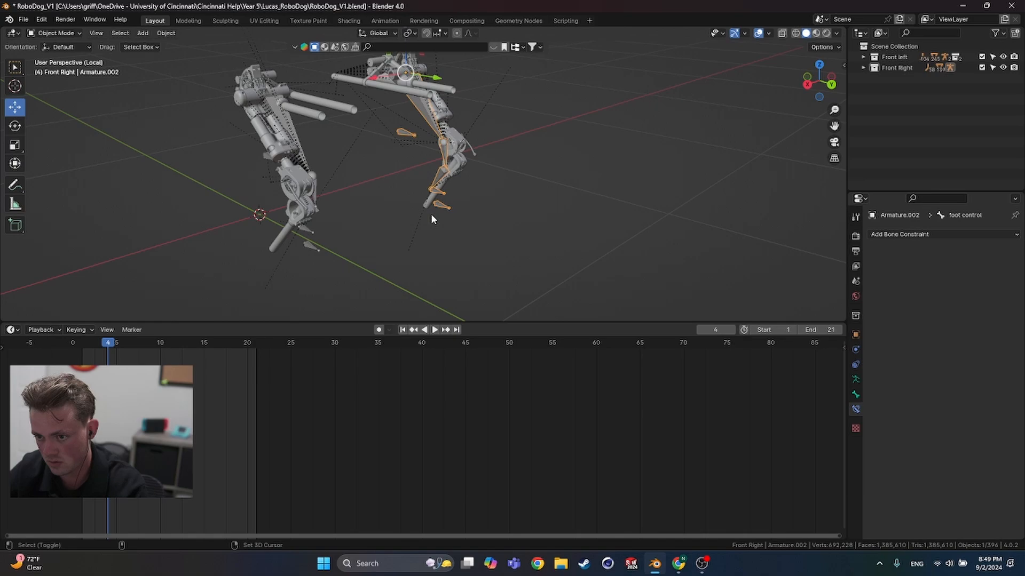
shift+click(312, 248)
key(ctrl+Tab)
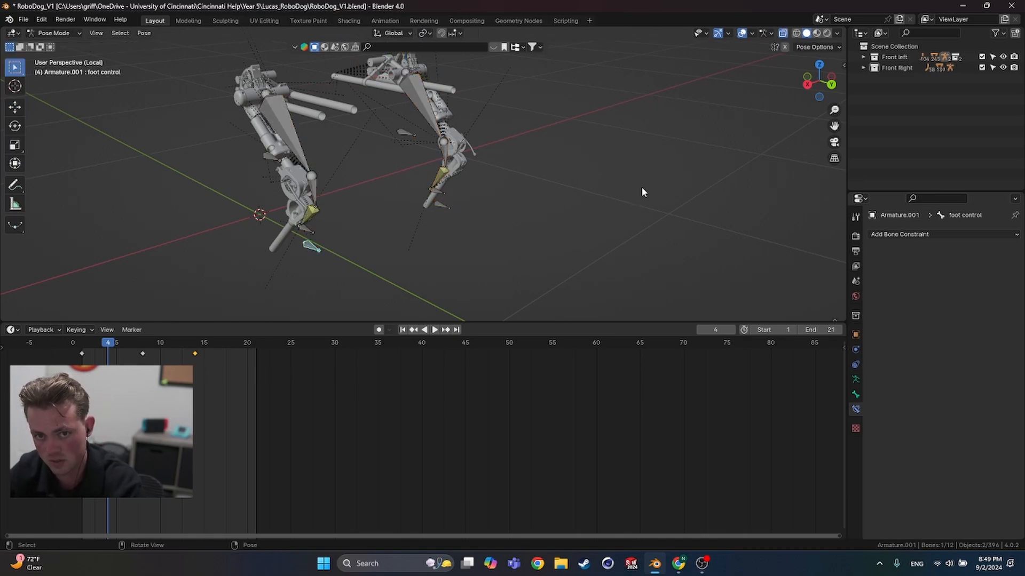
click(443, 206)
click(369, 262)
shift+middle_drag(355, 271, 353, 255)
scroll(311, 193, down, 1)
shift+middle_drag(382, 189, 402, 208)
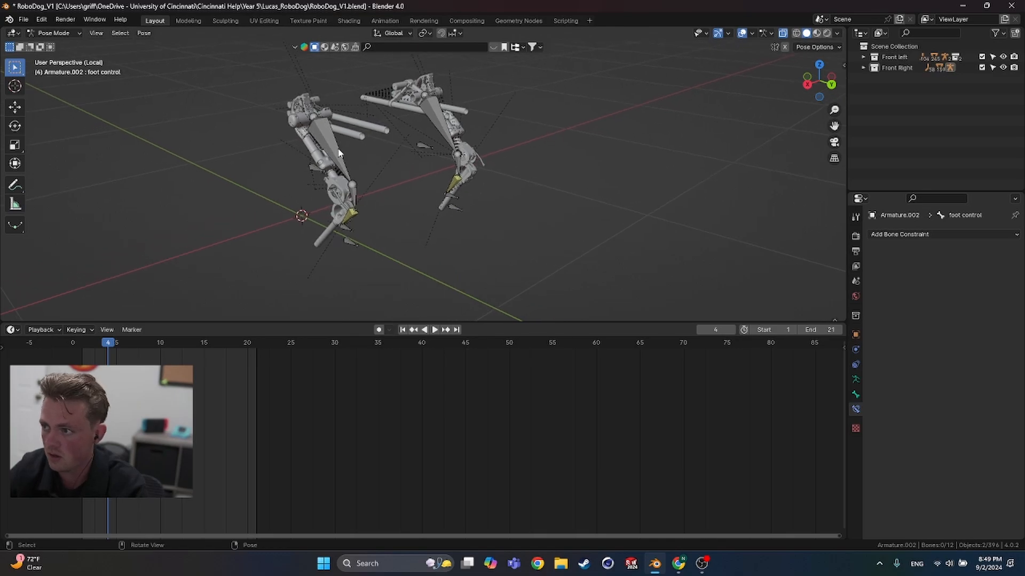
Step: Try to compress the left foot control's keyframes in time and shift them to start at frame 1
click(352, 243)
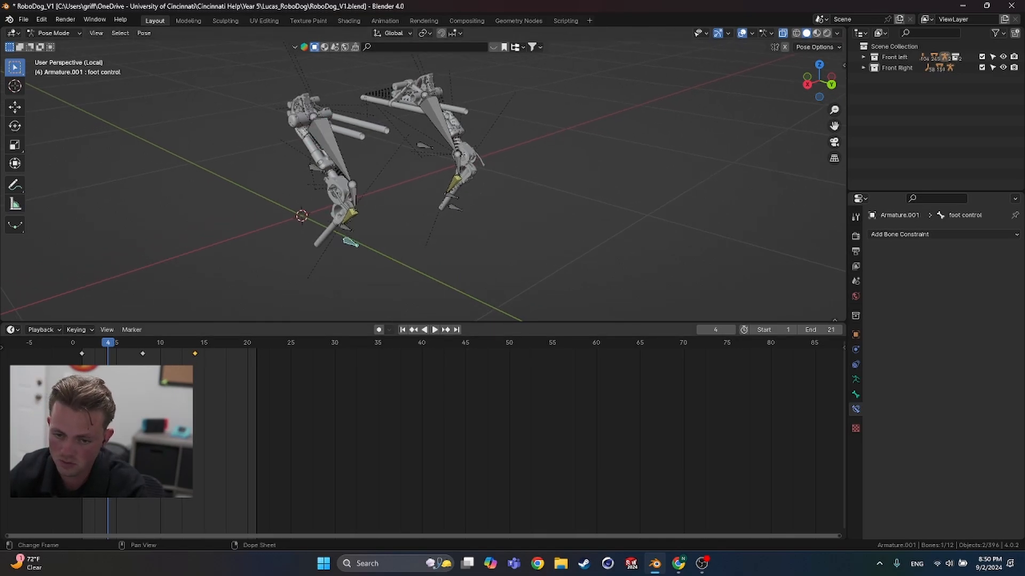
key(a)
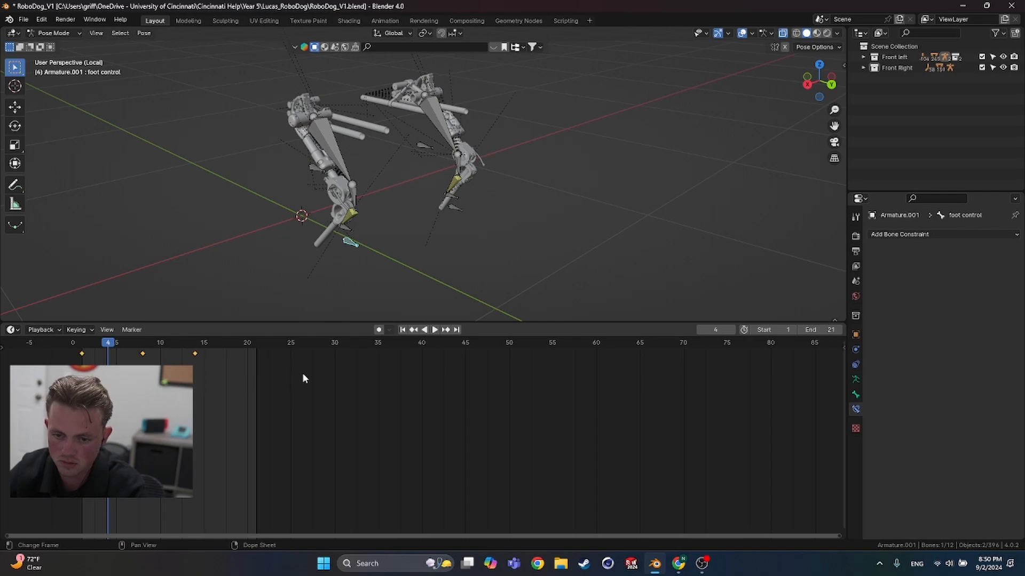
key(s)
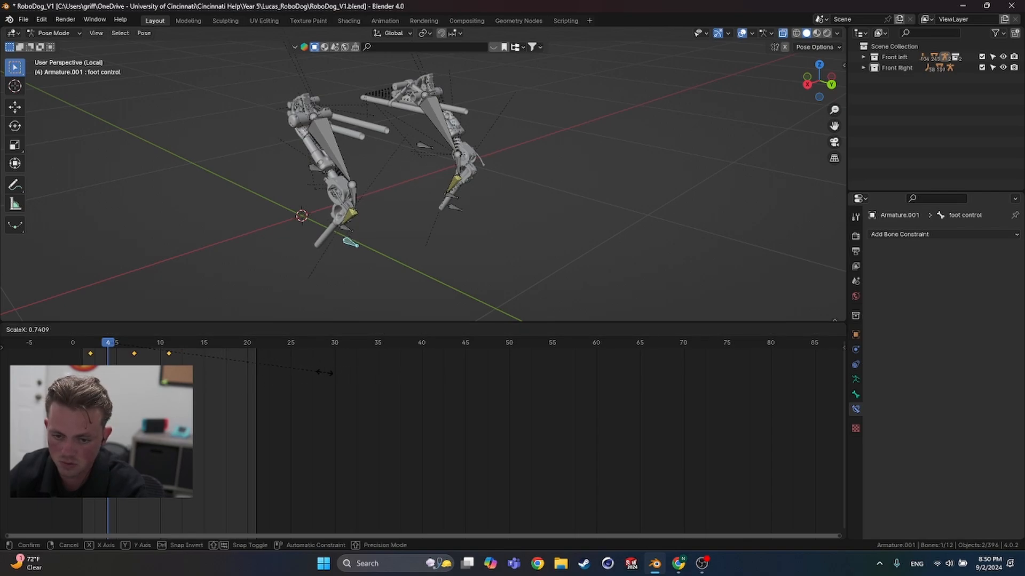
click(286, 373)
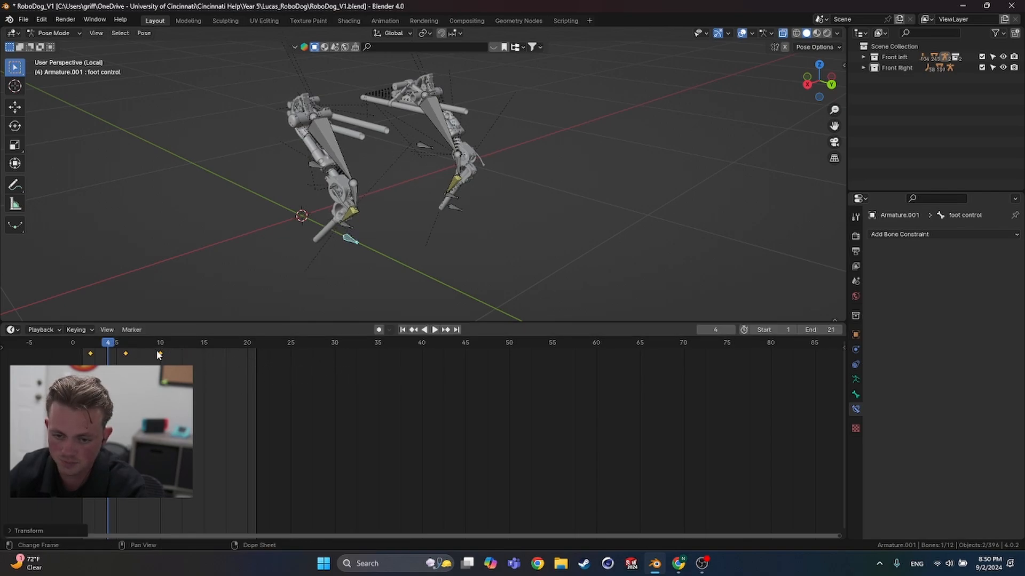
drag(90, 353, 82, 353)
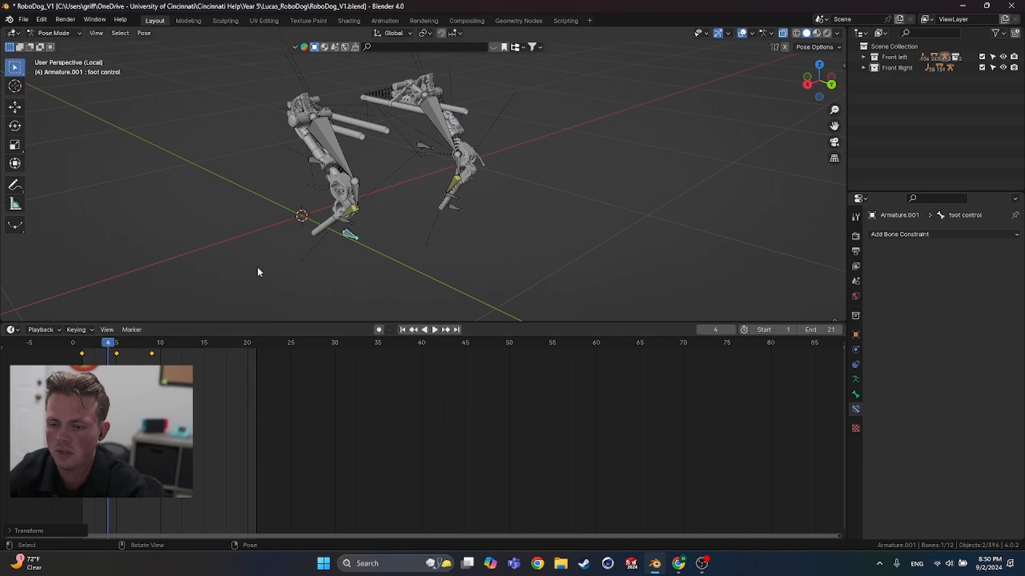
Step: Undo the scaling and shifting of the left foot control's keyframes
key(ctrl+z)
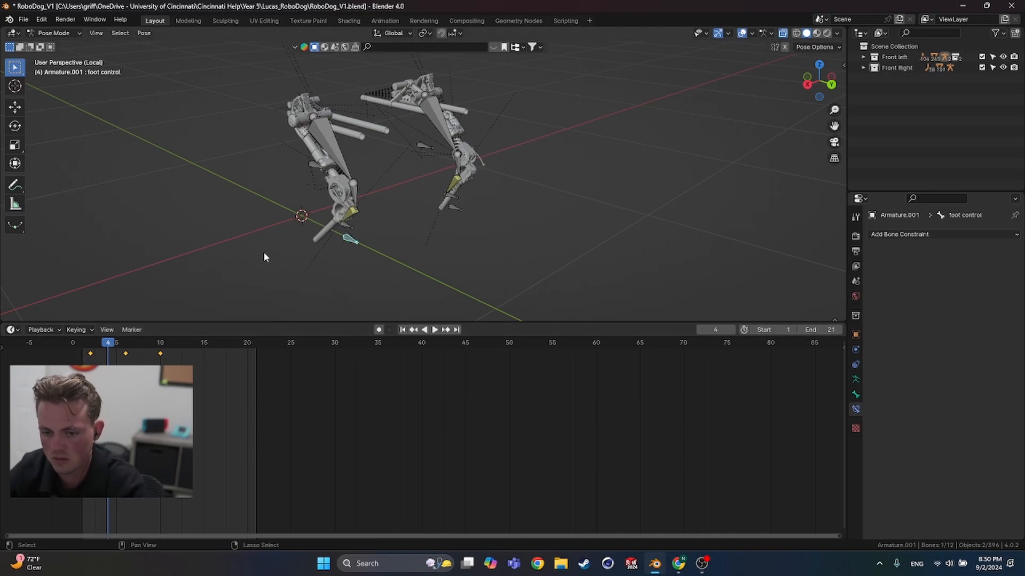
key(ctrl+z)
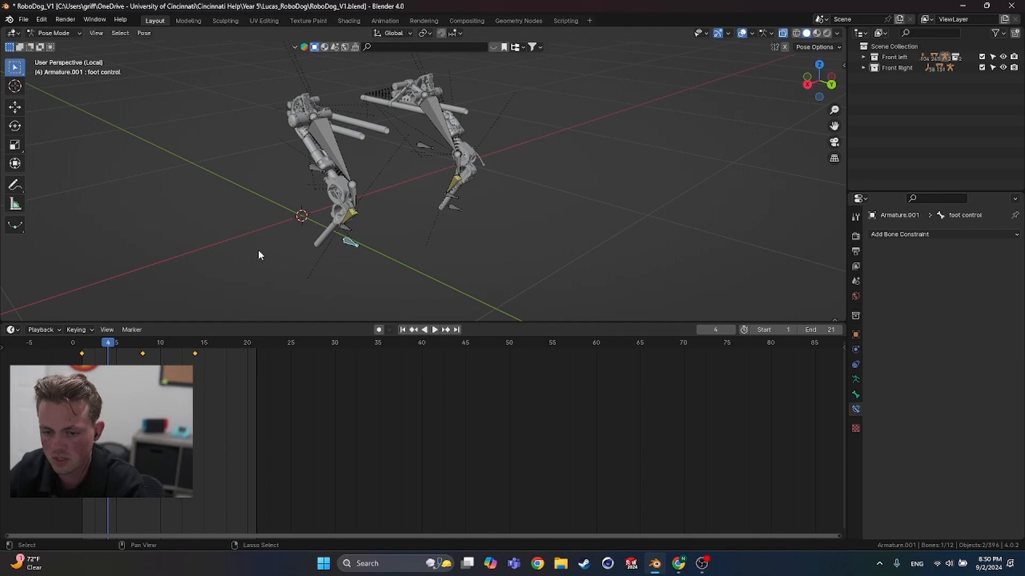
key(ctrl+z)
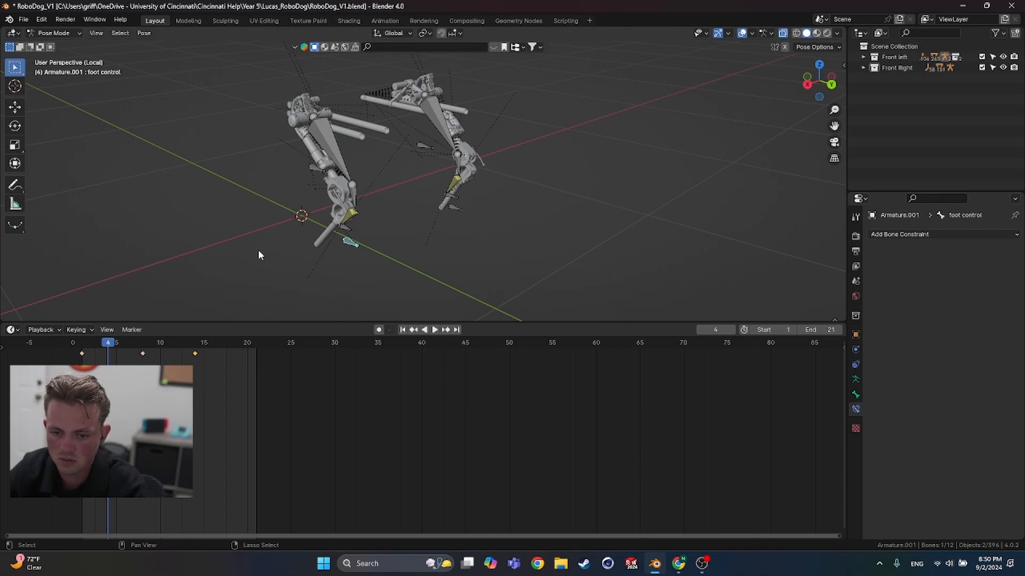
key(ctrl+z)
key(ctrl+shift+z)
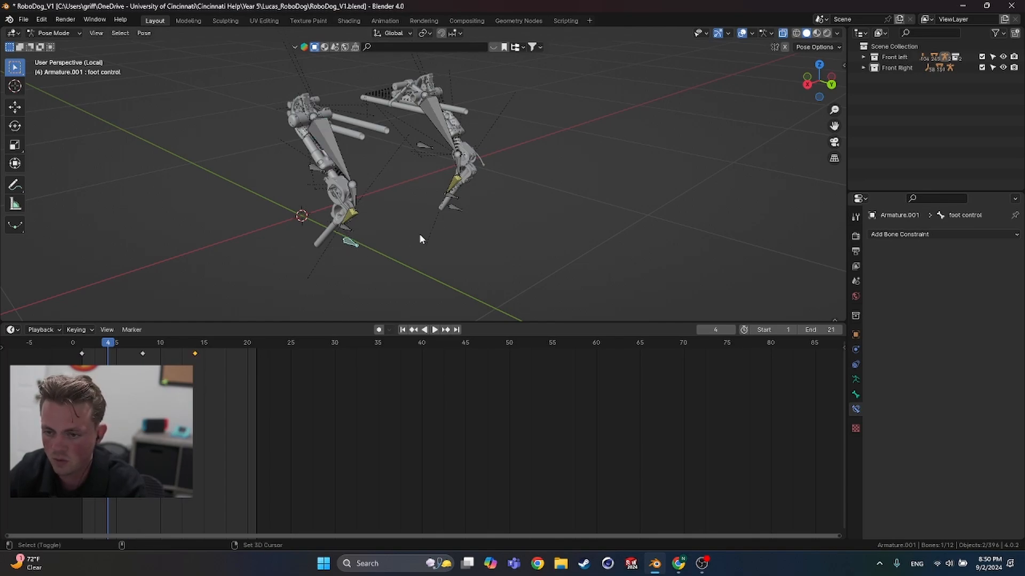
Step: Select both legs' foot controls with all their keyframes and scrub the animation to frame 12
shift+click(454, 208)
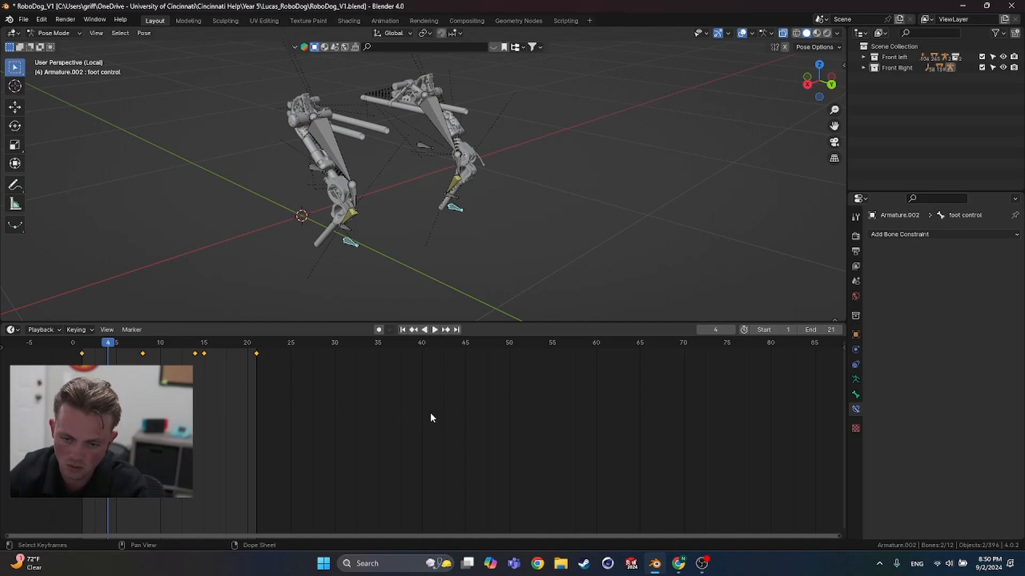
key(a)
key(s)
key(Escape)
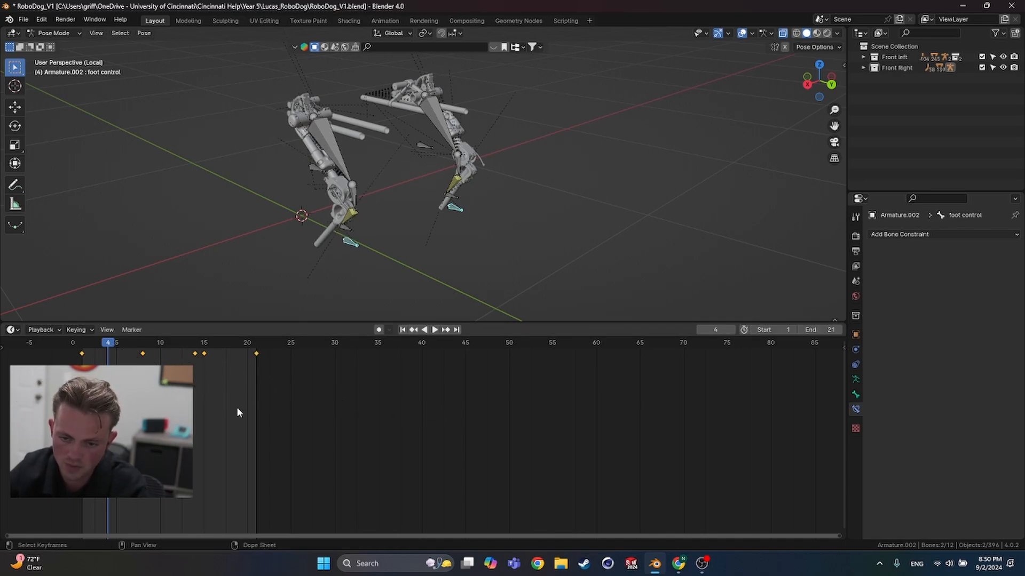
key(space)
mouse_move(194, 347)
mouse_down()
mouse_move(220, 347)
mouse_move(165, 341)
mouse_move(177, 346)
mouse_up()
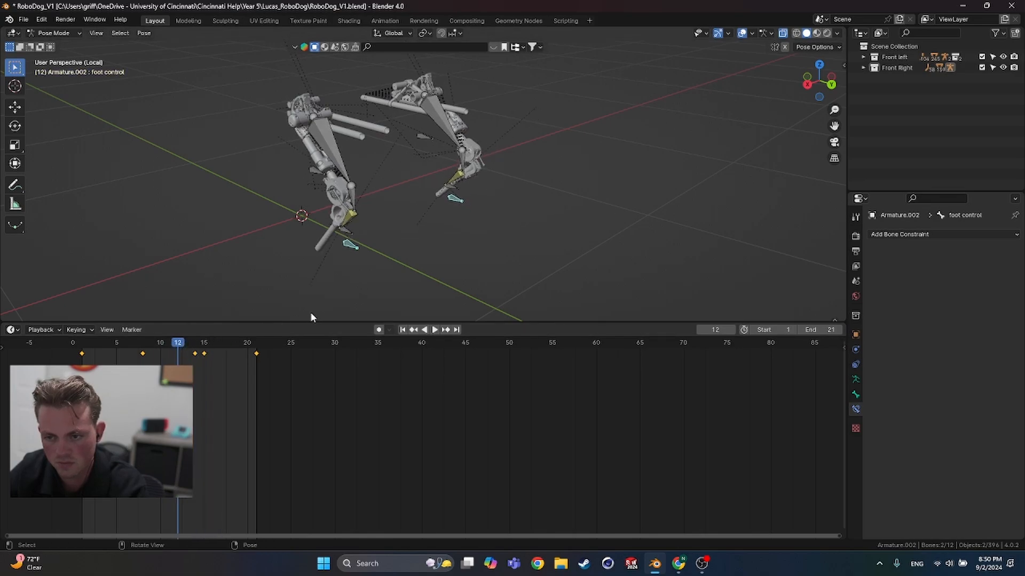
Step: Compare the keyframes of the left and right foot controls individually, ending with both controls selected
click(354, 247)
click(453, 199)
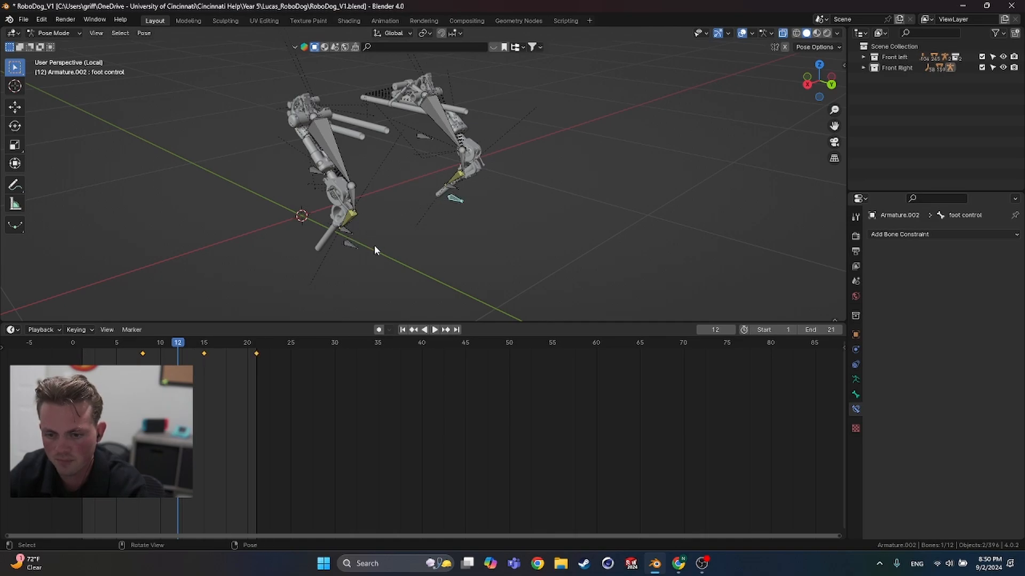
click(349, 241)
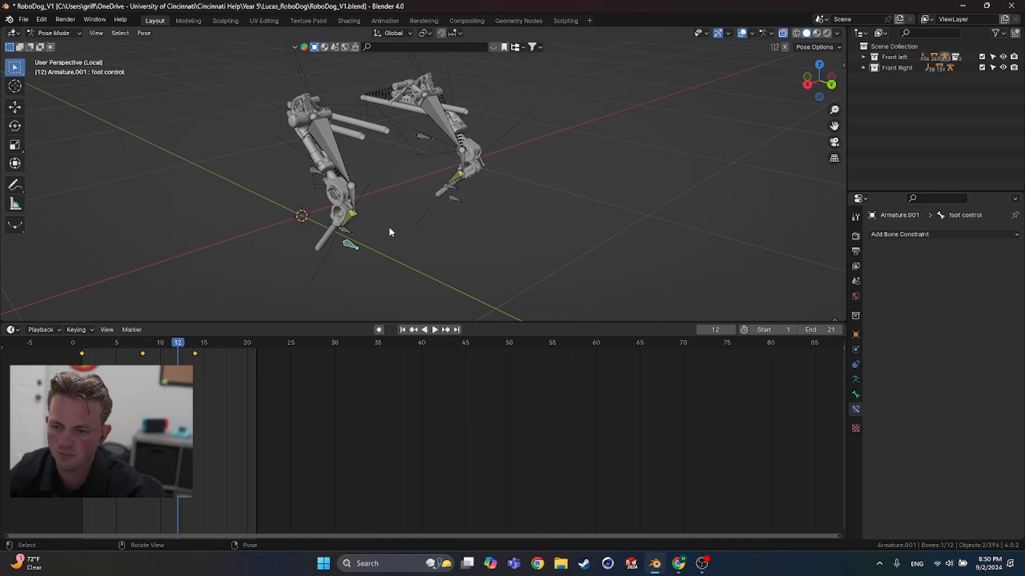
shift+click(453, 200)
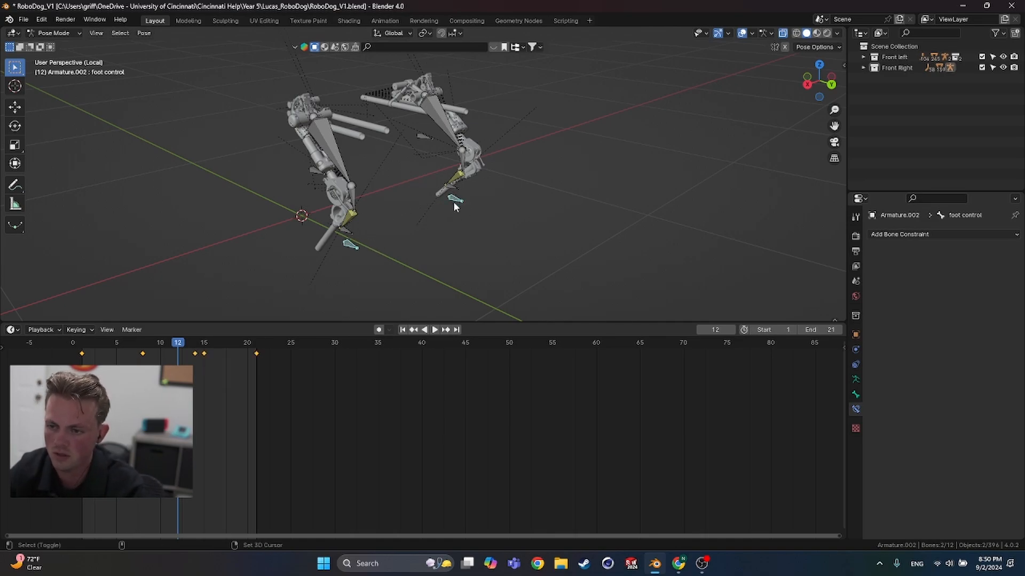
Step: Scrub to frame 14 and try to move the right foot control's frame 15 keyframe to frame 14
click(195, 346)
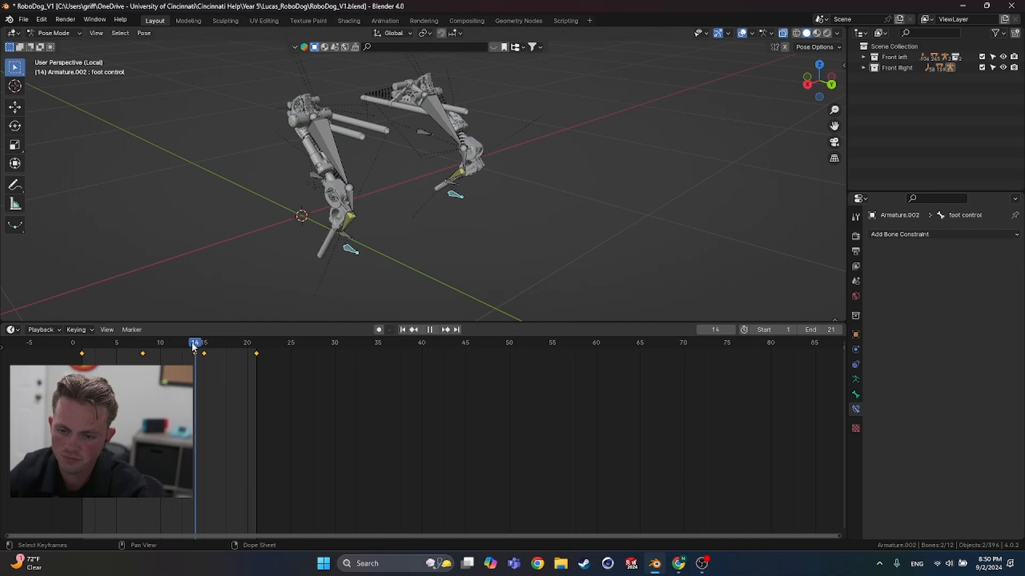
key(space)
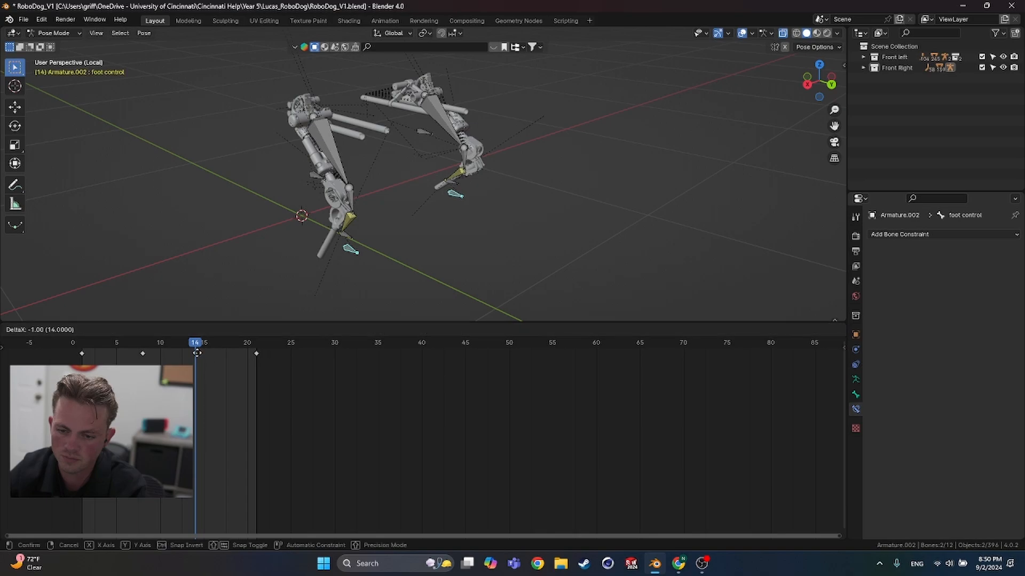
drag(206, 354, 199, 347)
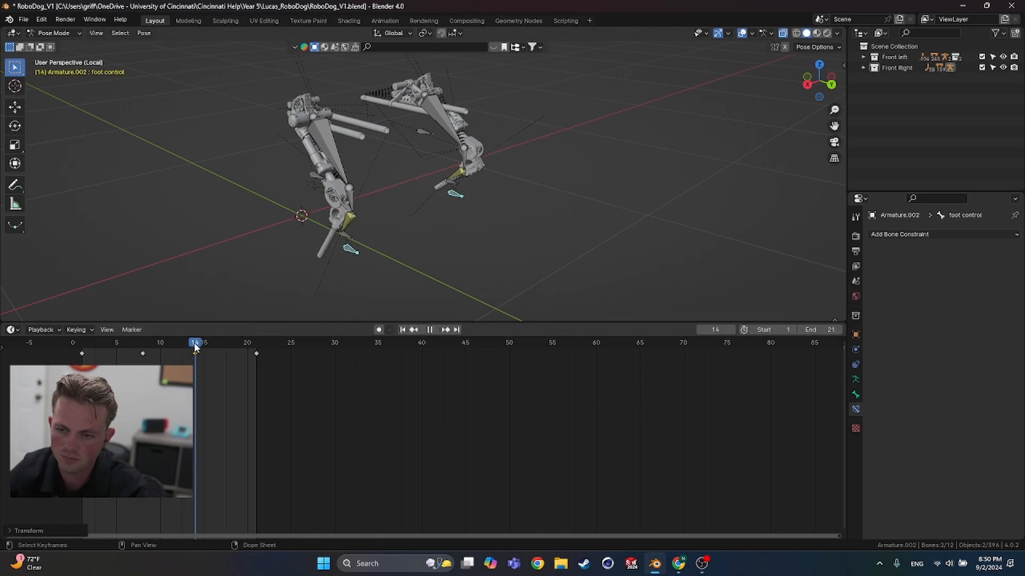
drag(243, 350, 240, 350)
Step: Undo the keyframe move and the preceding foot control selections, back to Object Mode
key(ctrl+z)
key(ctrl+z)
key(ctrl+z)
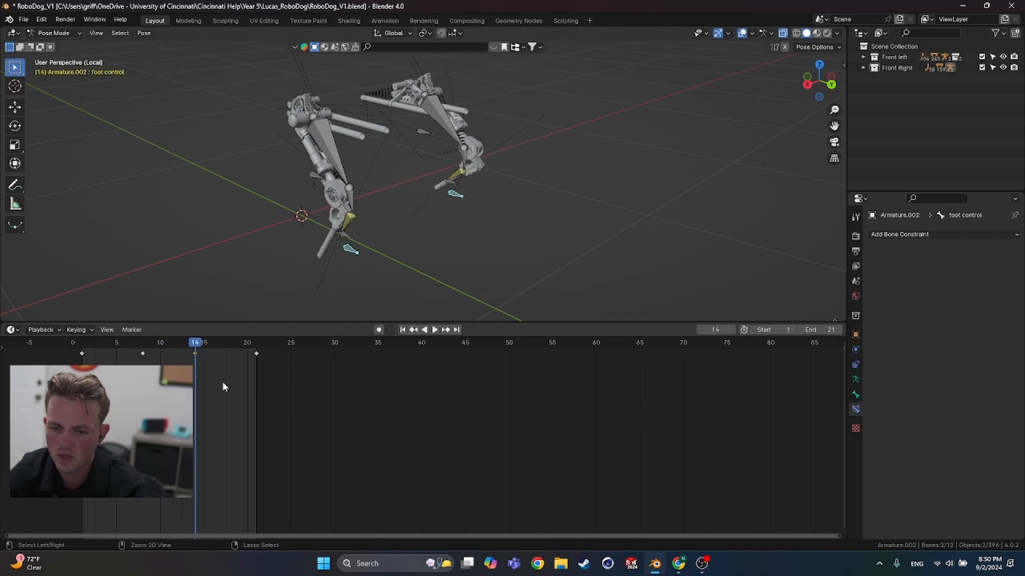
key(ctrl+z)
key(ctrl+z)
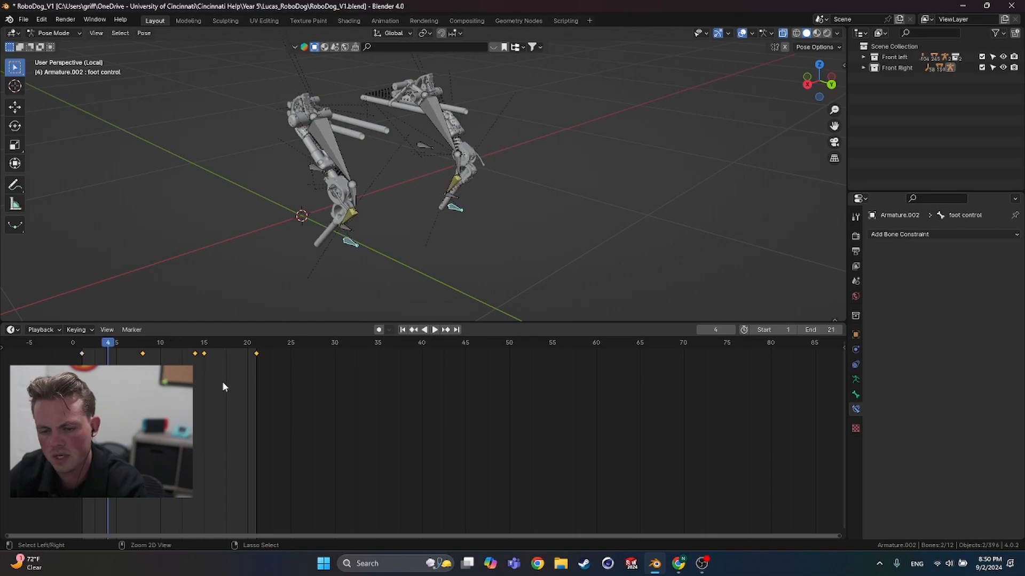
key(ctrl+z)
key(ctrl+z)
key(ctrl+z)
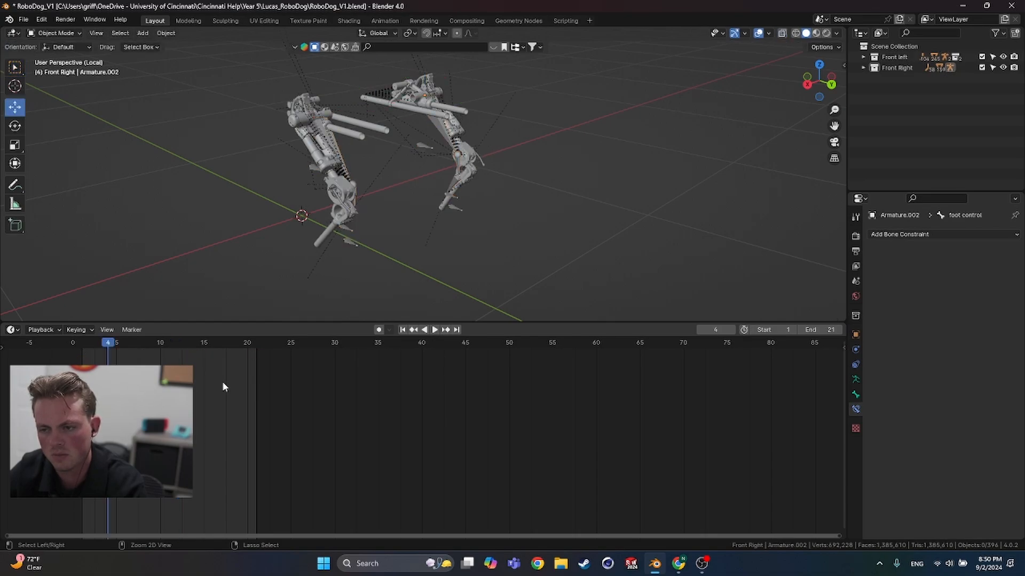
Step: Select each front leg armature in turn to inspect its keyframes, briefly switching the right one into Pose Mode
middle_drag(396, 251, 382, 241)
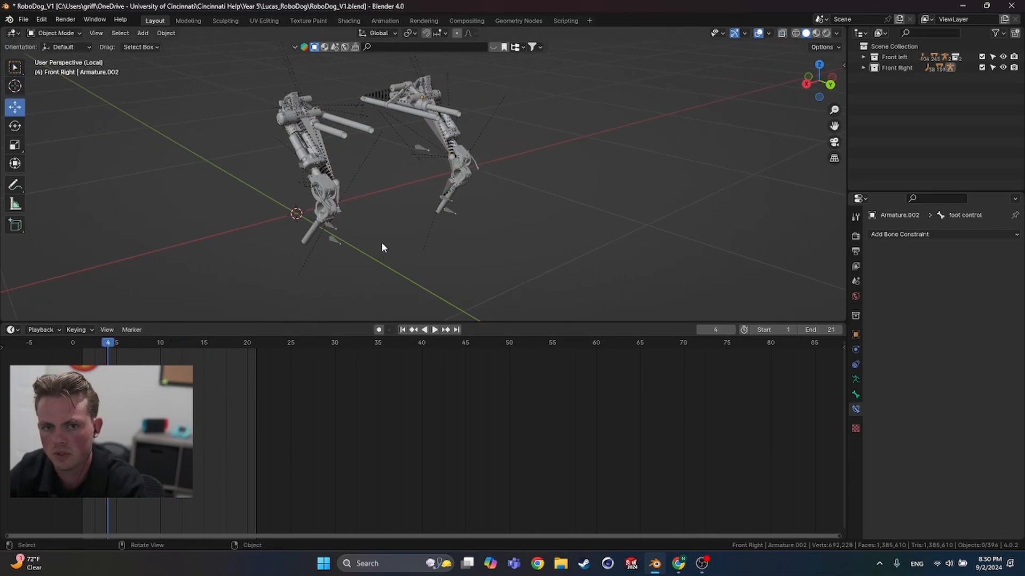
click(334, 238)
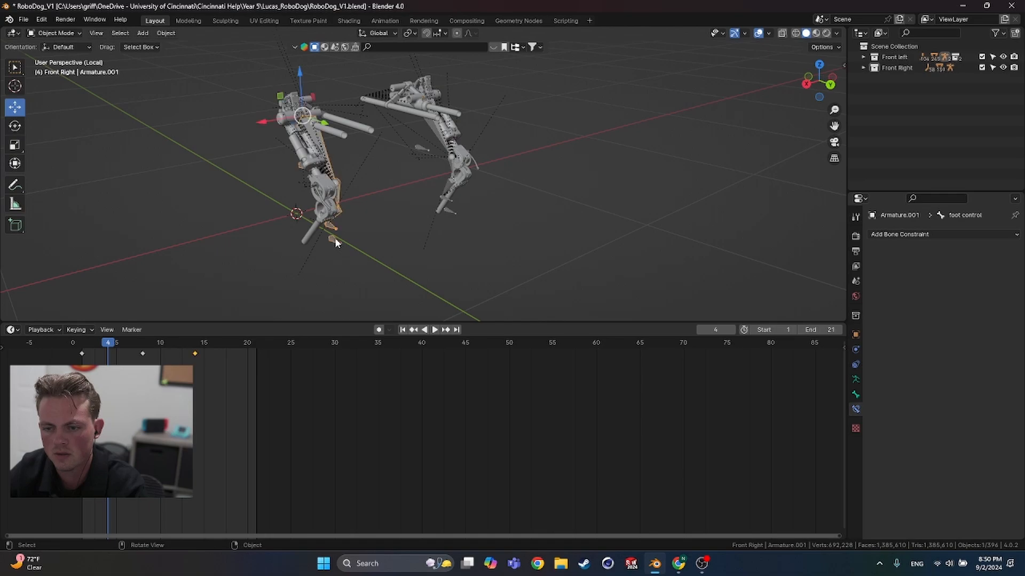
click(452, 212)
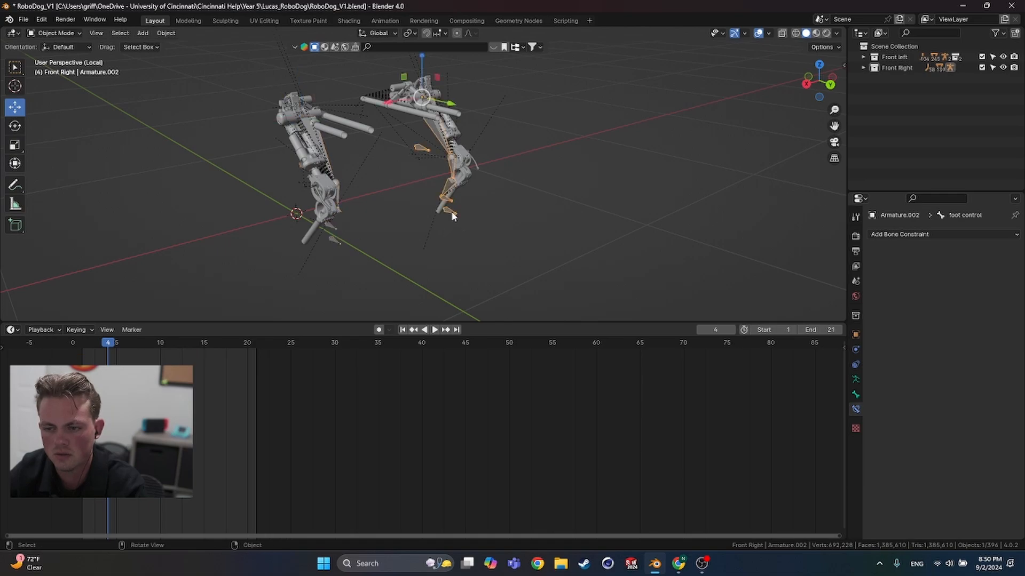
key(ctrl+Tab)
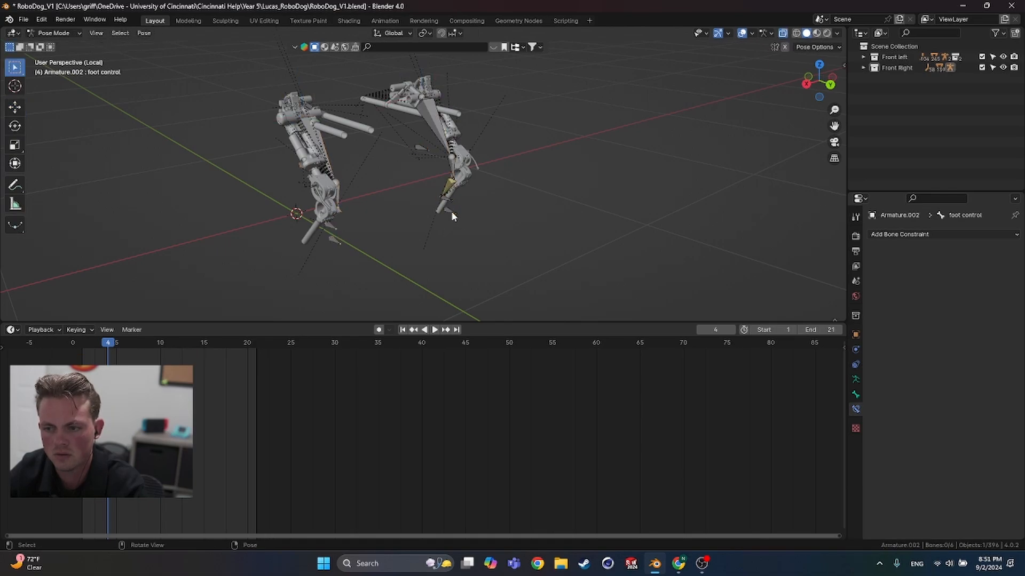
key(ctrl+Tab)
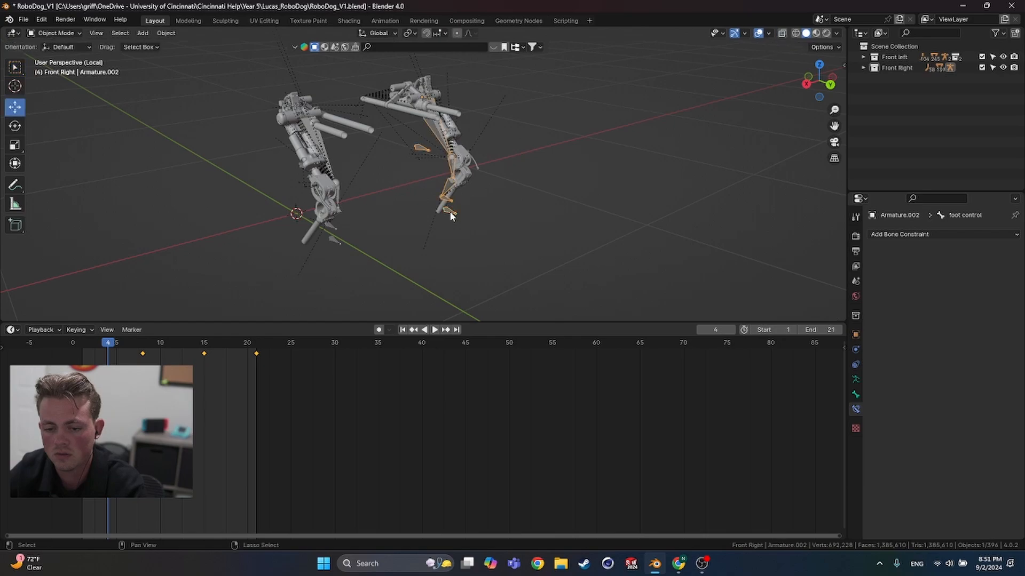
scroll(450, 211, down, 3)
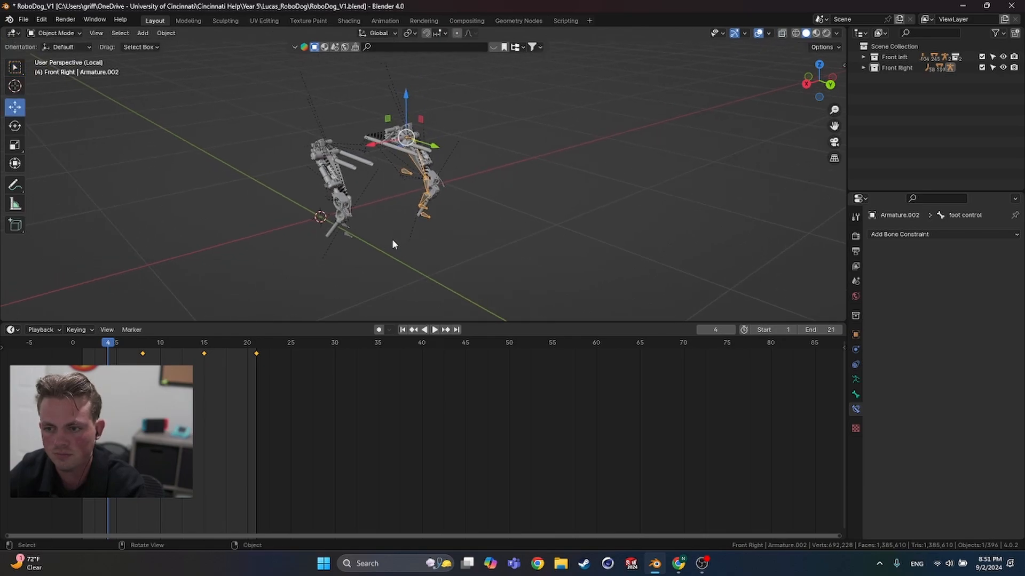
Step: Scrub the animation to frame 12 to check both legs' motion, and clear the object selection
key(space)
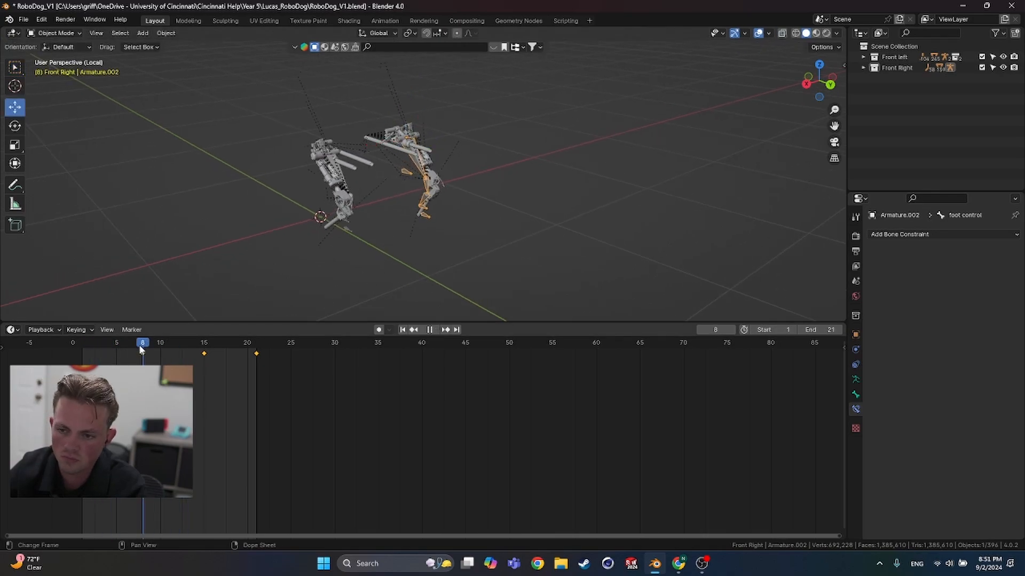
drag(97, 347, 178, 344)
key(space)
click(388, 266)
key(ctrl+a)
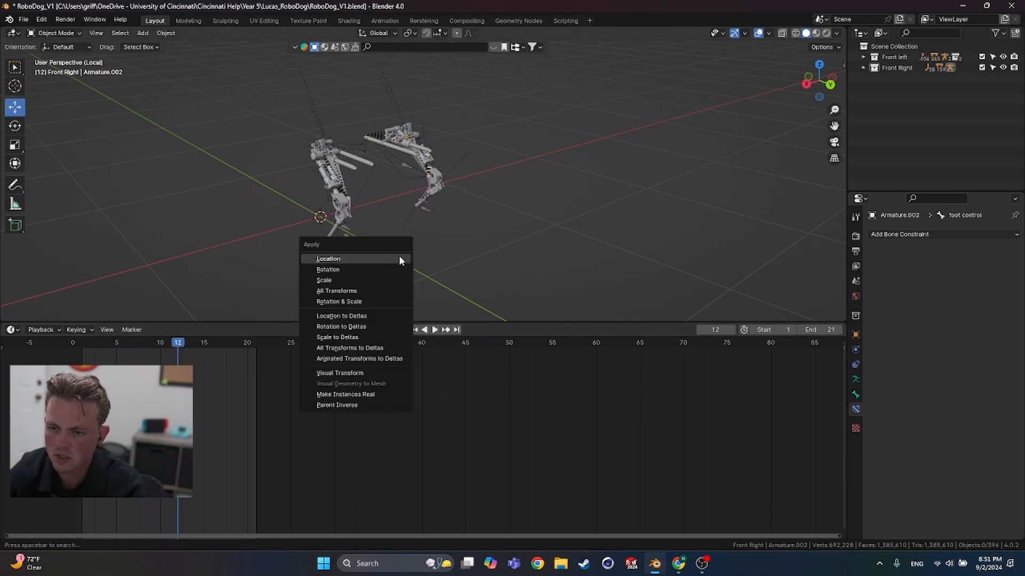
Step: Undo the right leg's keyframe offset, the end-frame changes and its last repositioning, until the whole duplicated leg is selected again
key(ctrl+z)
key(ctrl+z)
key(ctrl+z)
key(ctrl+z)
key(ctrl+z)
key(ctrl+z)
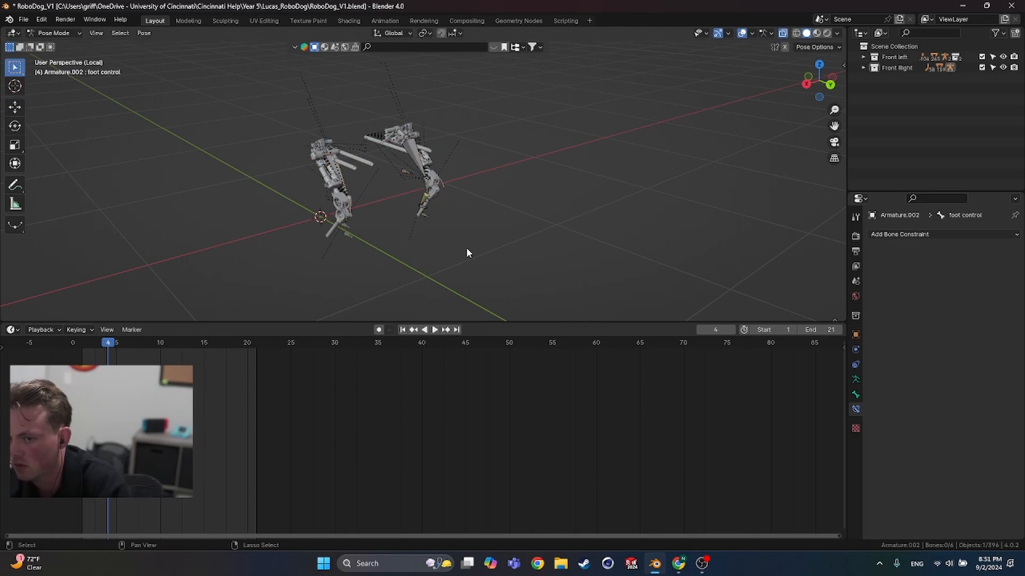
key(ctrl+z)
key(ctrl+z)
key(ctrl+z)
key(ctrl+z)
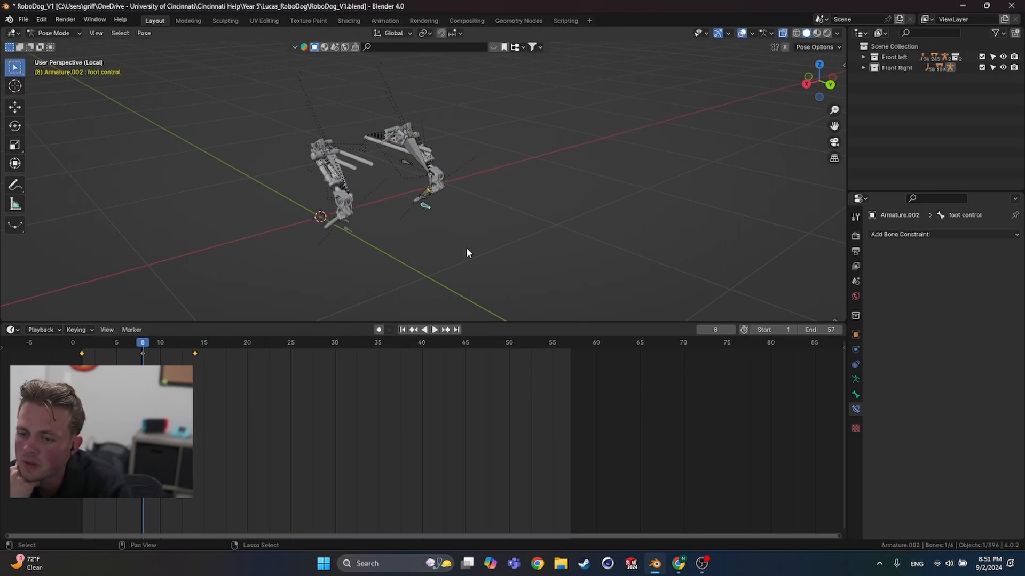
key(ctrl+z)
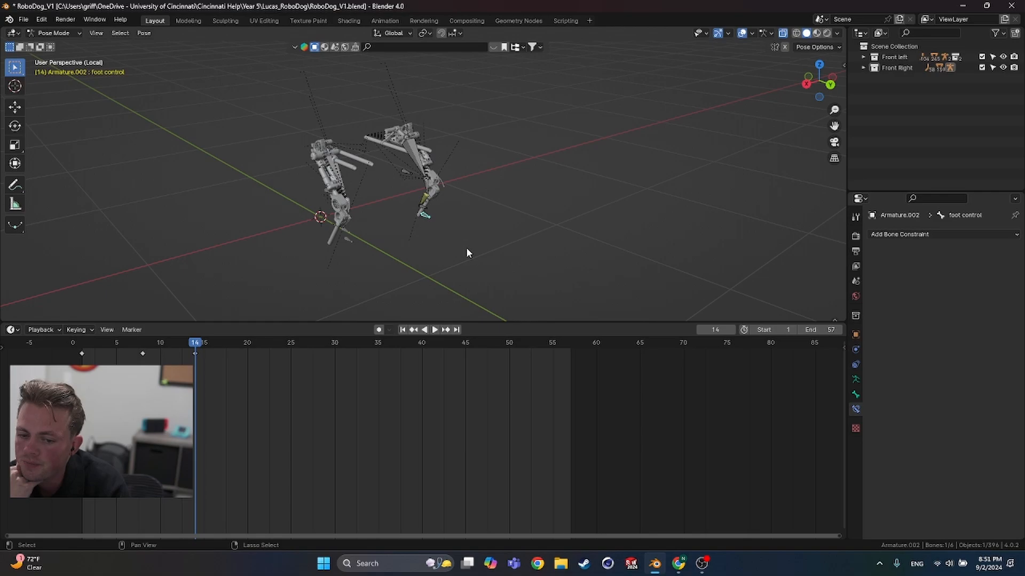
key(ctrl+z)
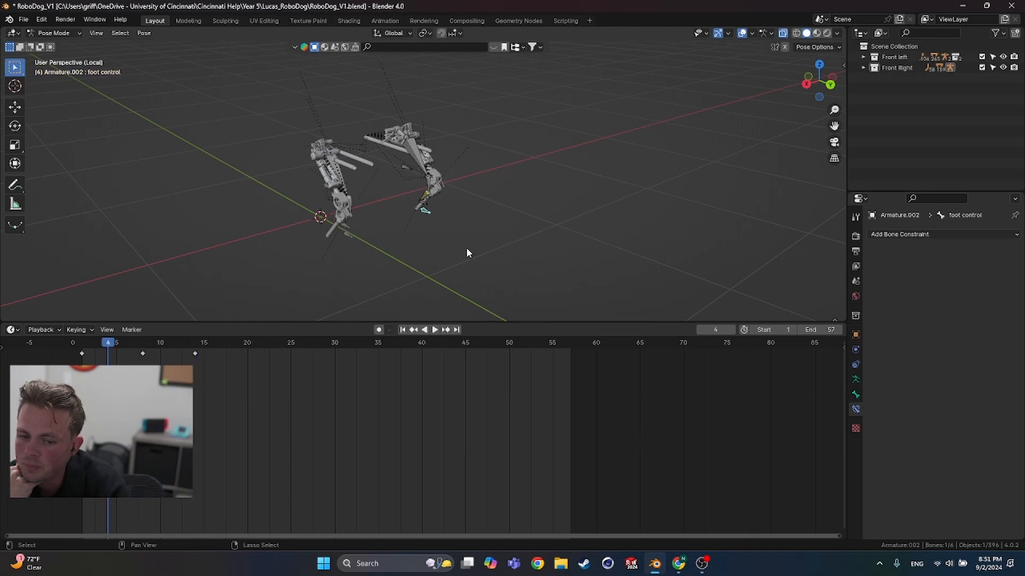
key(ctrl+z)
key(ctrl+z)
key(ctrl+z)
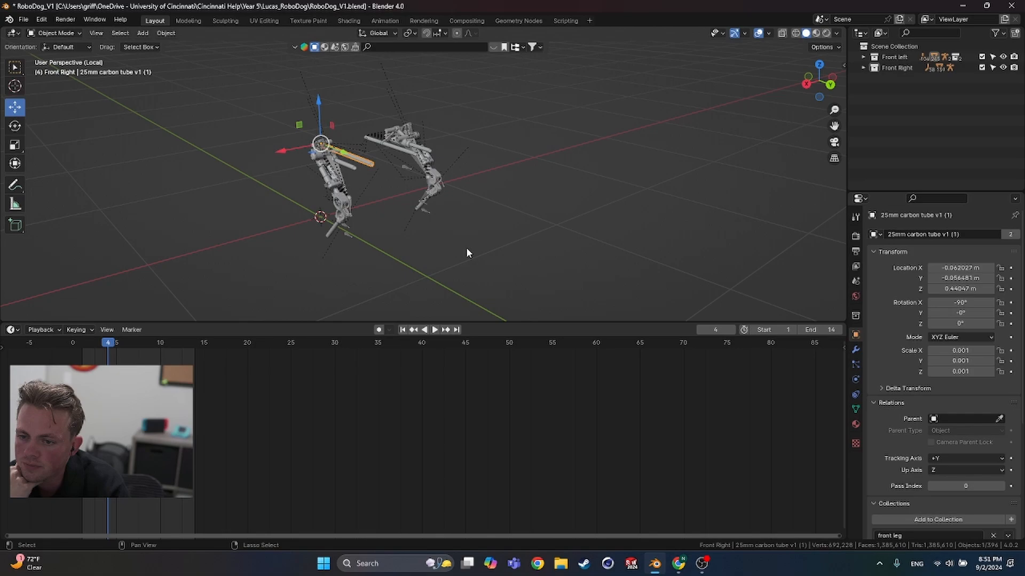
key(ctrl+z)
key(ctrl+z)
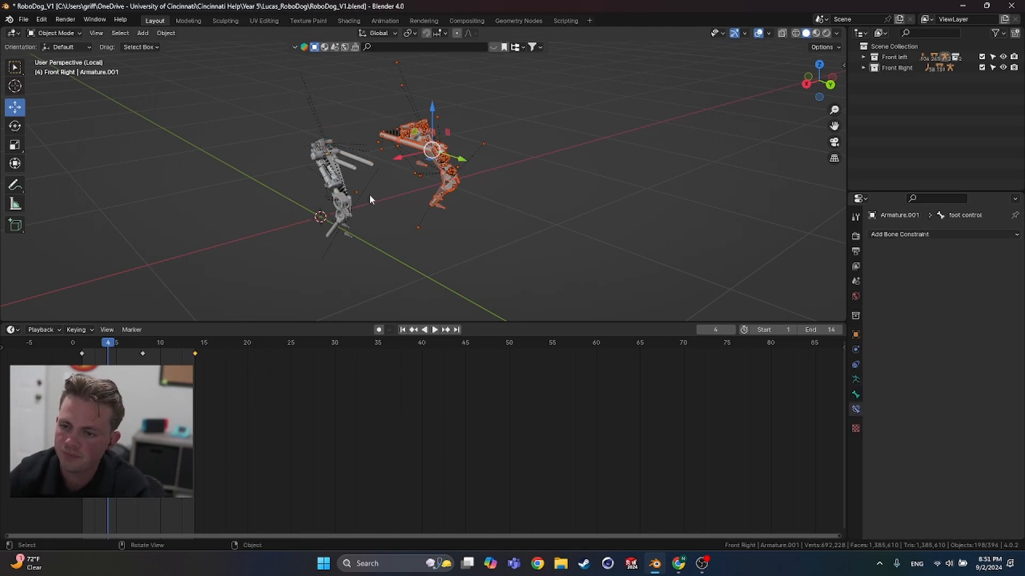
click(379, 236)
key(shift+Right)
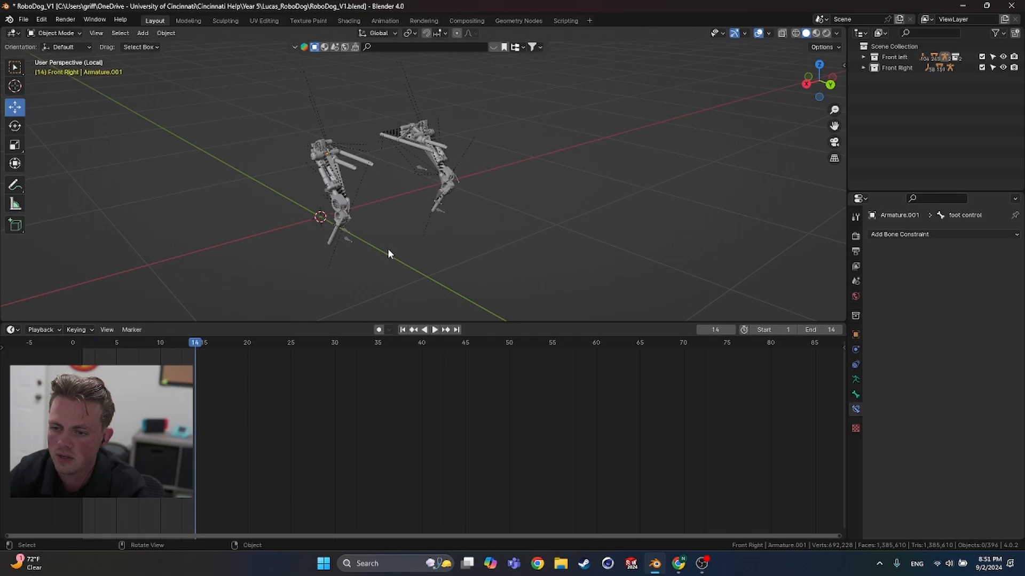
key(ctrl+z)
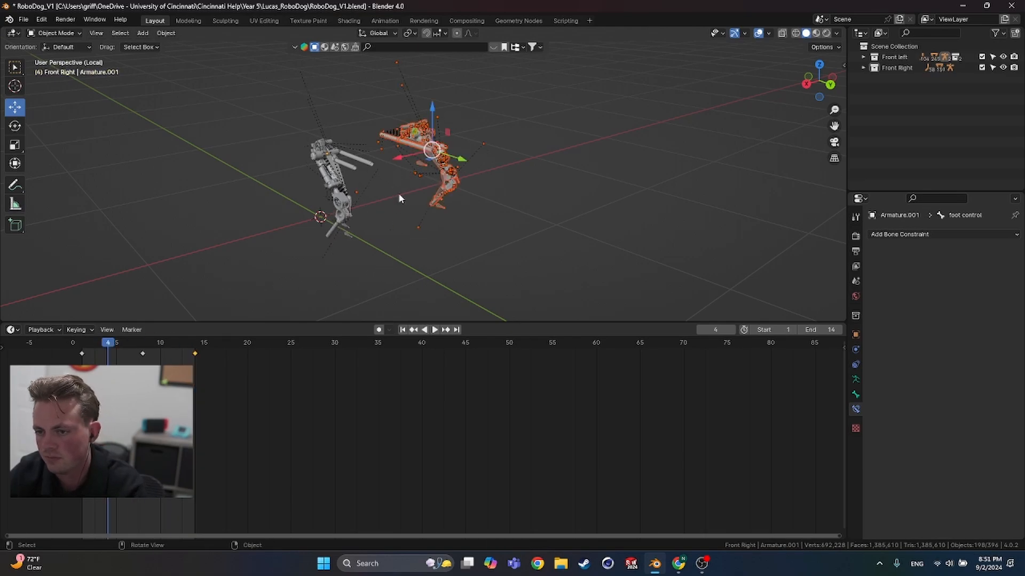
Step: Move the duplicated right leg along the global X axis about 0.077 m and slightly further toward the left leg, and clear the selection
middle_drag(401, 197, 378, 208)
drag(389, 150, 375, 152)
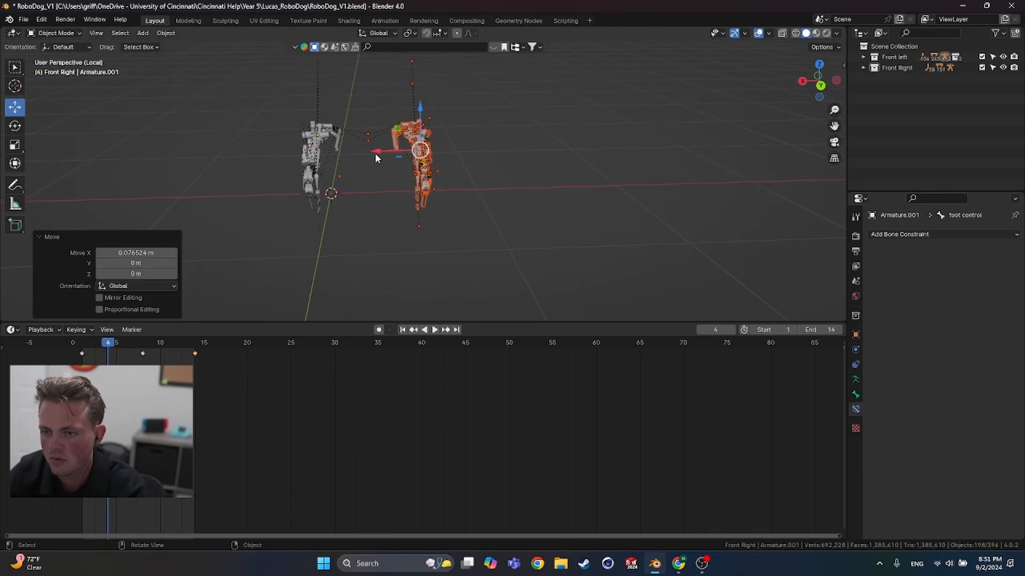
click(341, 260)
scroll(340, 260, up, 2)
middle_drag(342, 265, 404, 259)
key(ctrl+z)
drag(455, 148, 430, 148)
click(404, 249)
Step: Scrub the animation between frames 1 and 15 in perspective and right orthographic views to compare the two legs' motion
middle_drag(406, 254, 454, 234)
key(space)
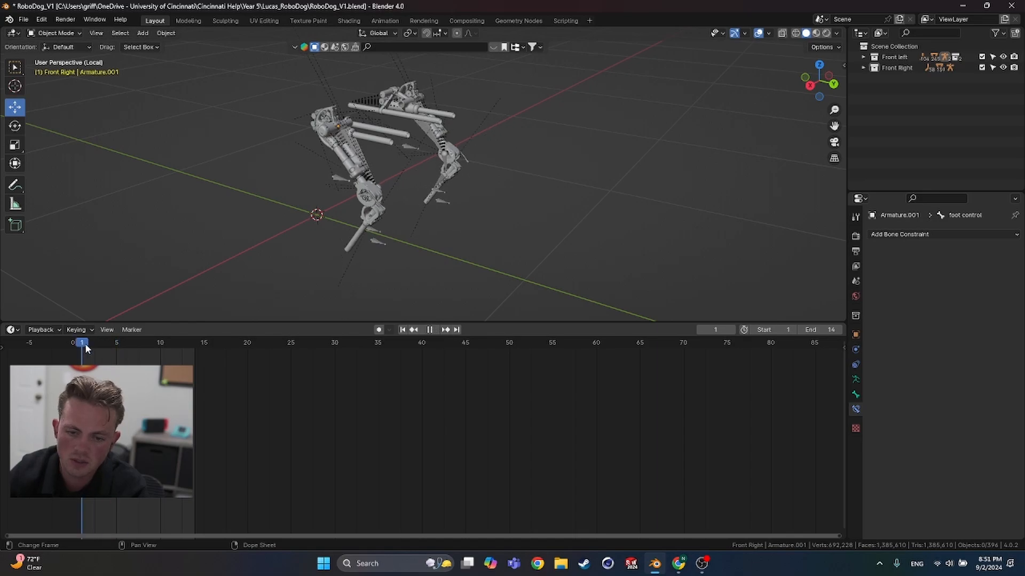
key(Escape)
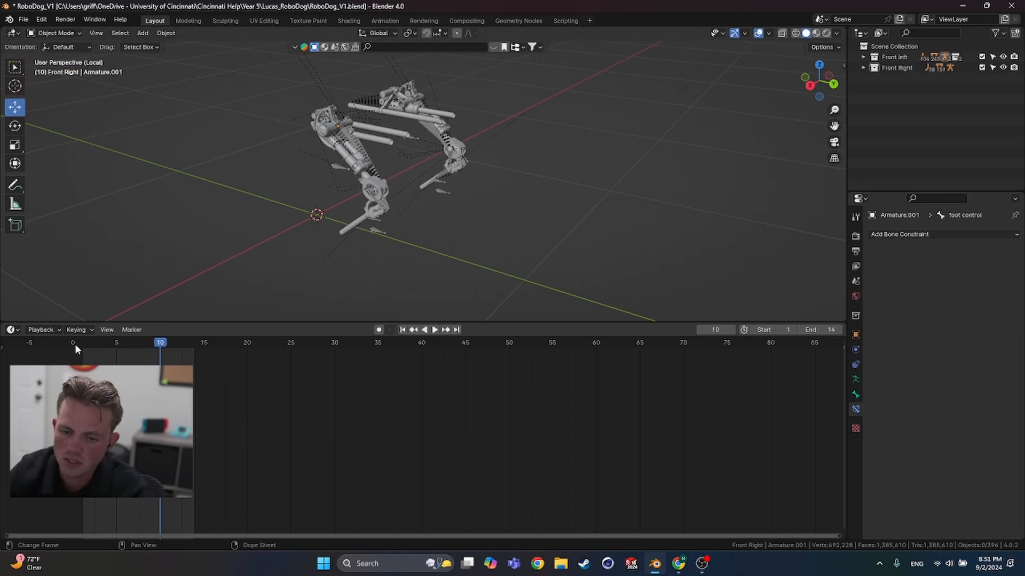
key(KP_3)
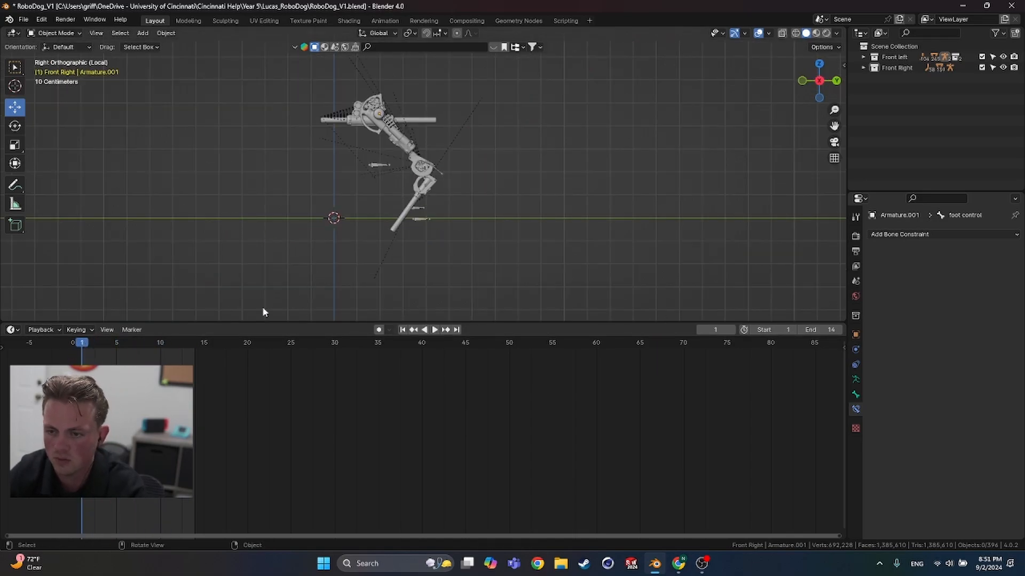
drag(82, 344, 206, 345)
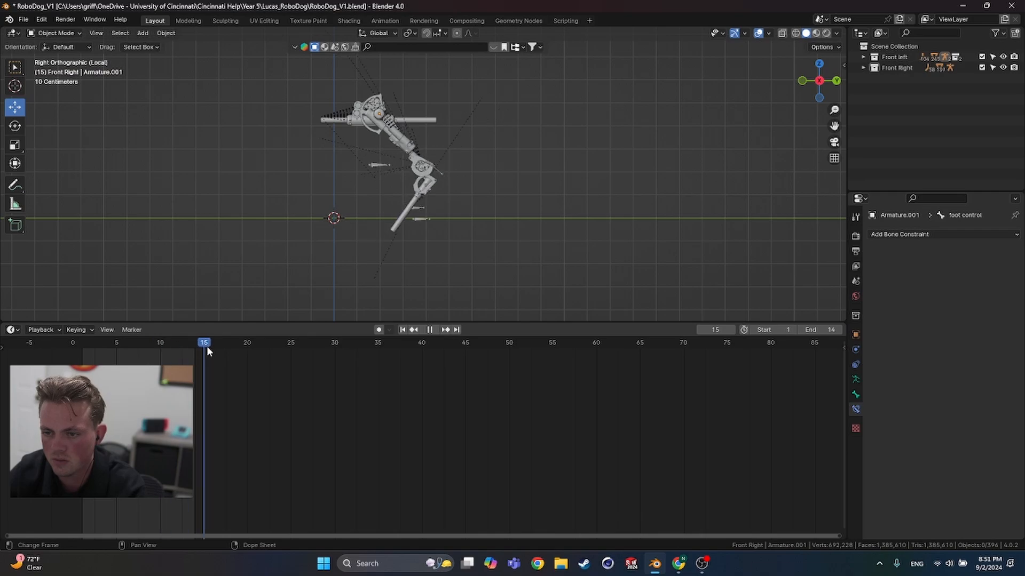
middle_drag(313, 229, 446, 219)
middle_drag(436, 221, 382, 235)
mouse_move(169, 346)
mouse_down()
mouse_move(123, 352)
mouse_move(178, 348)
mouse_move(156, 344)
mouse_up()
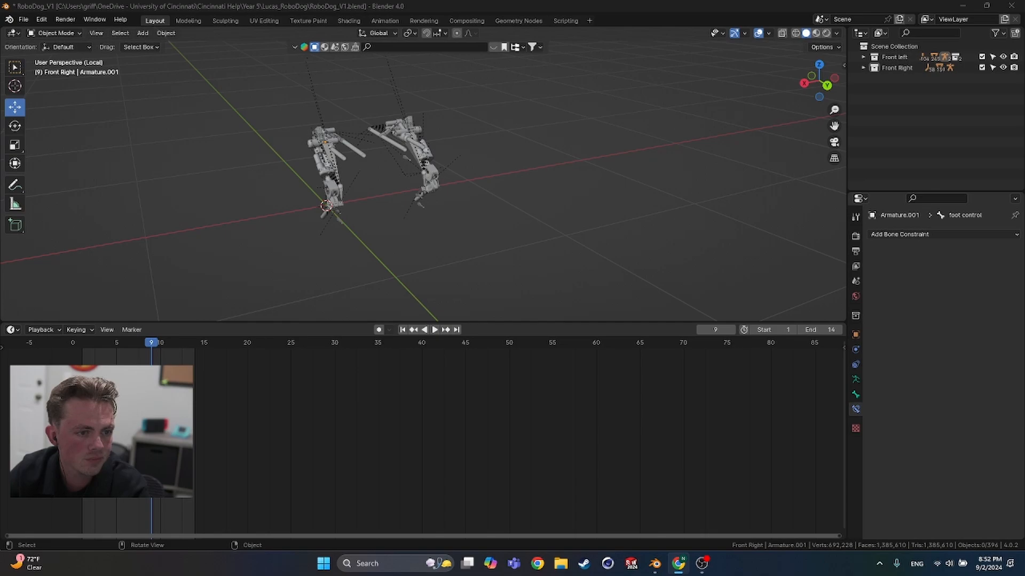
Step: Select both front leg armatures, switch them into Pose Mode together and select their two foot controls
scroll(440, 231, up, 3)
scroll(440, 230, down, 2)
shift+middle_drag(358, 217, 390, 231)
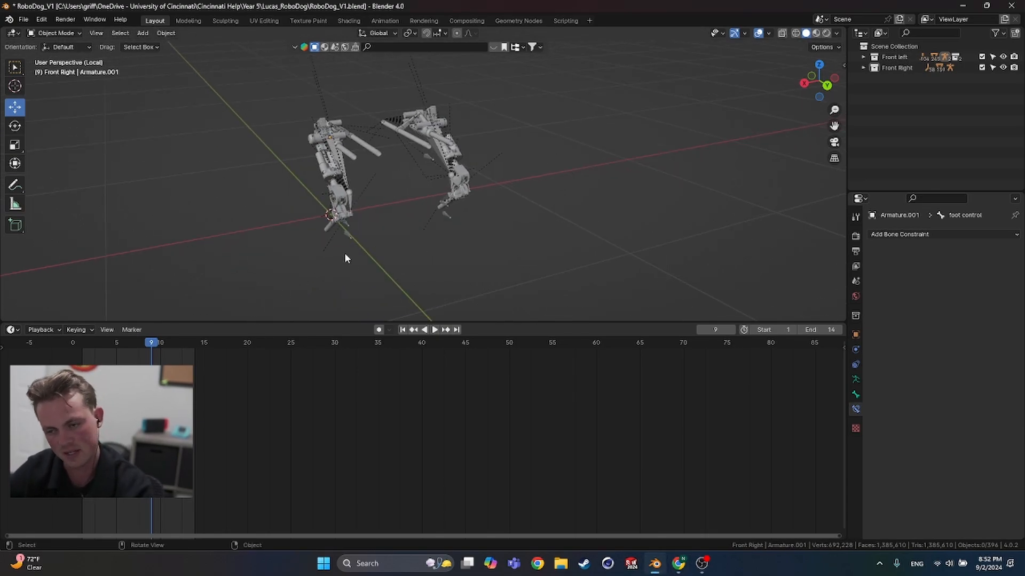
click(347, 233)
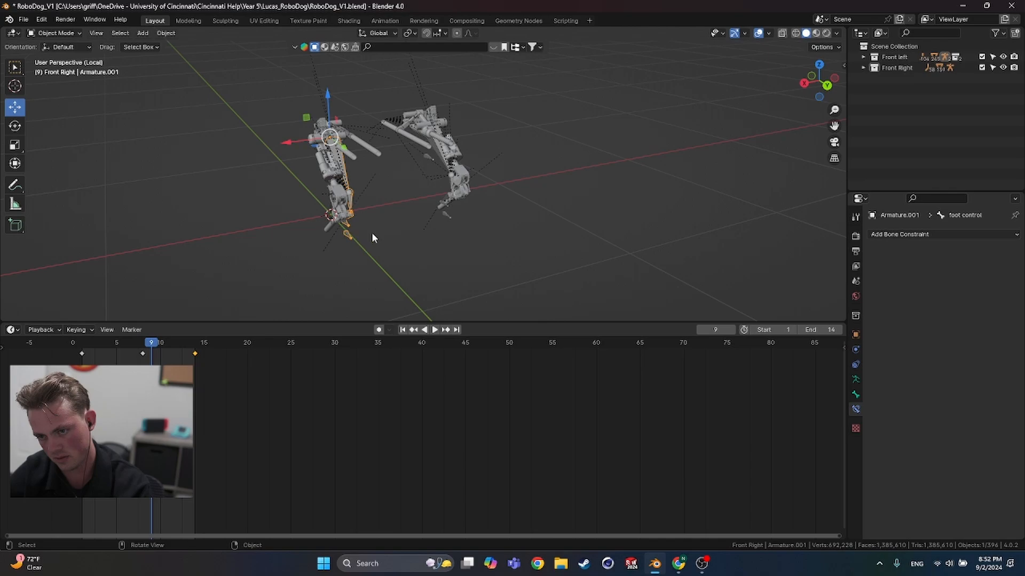
shift+click(447, 215)
key(ctrl+Tab)
scroll(394, 245, up, 4)
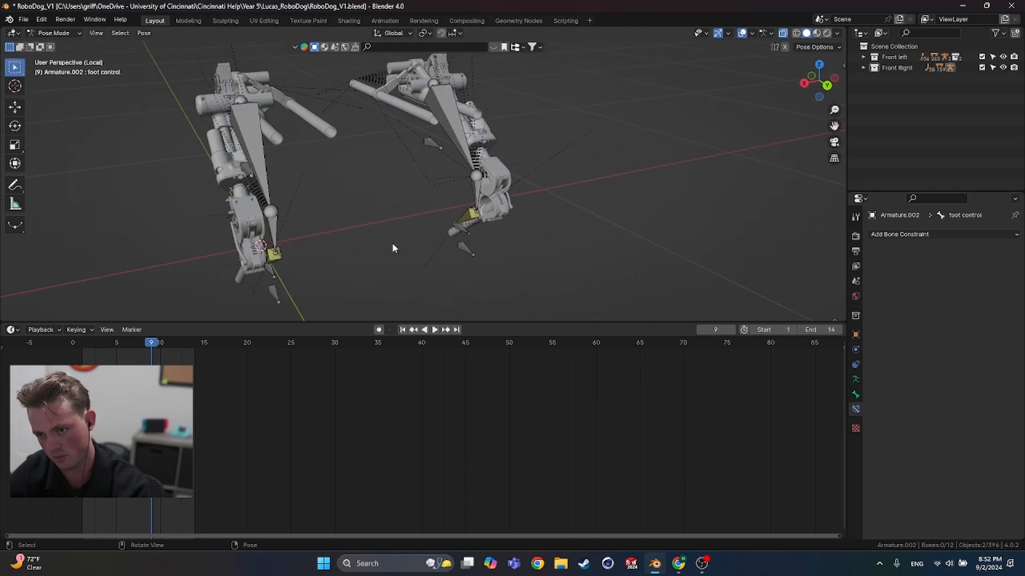
shift+middle_drag(392, 248, 497, 211)
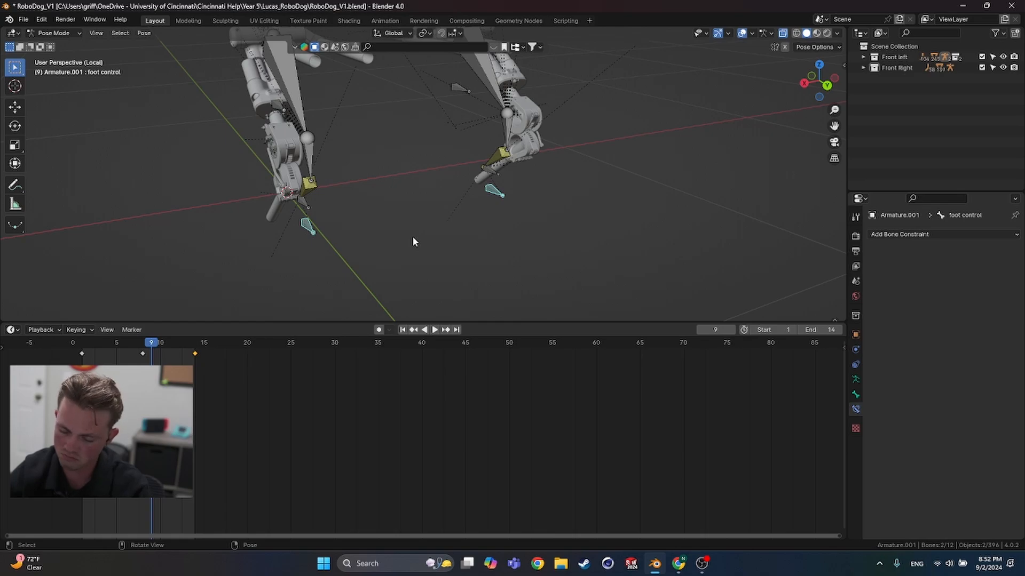
Step: Set the animation's end frame to 15 with both foot controls selected
key(alt+a)
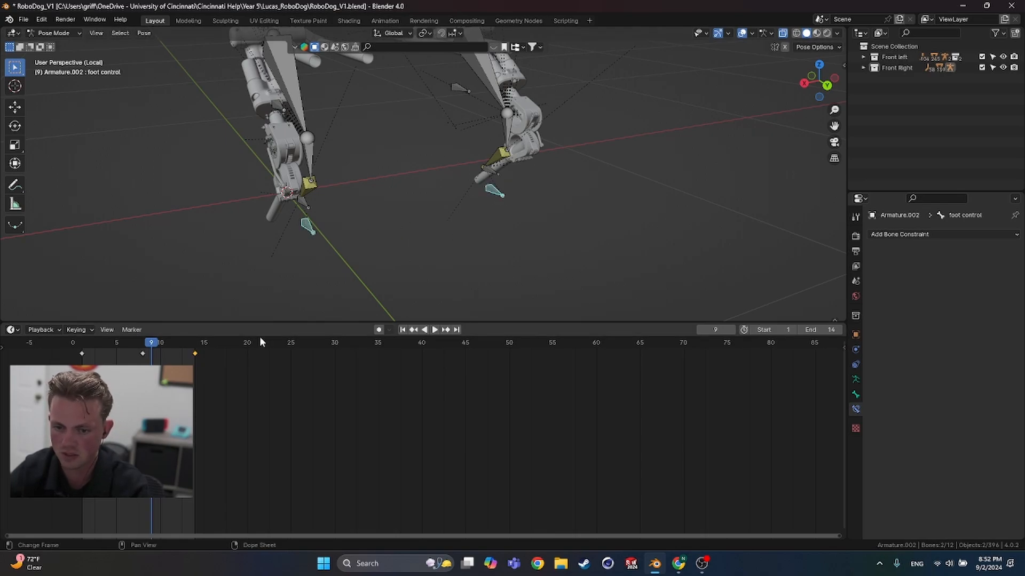
click(809, 334)
text(15)
key(Return)
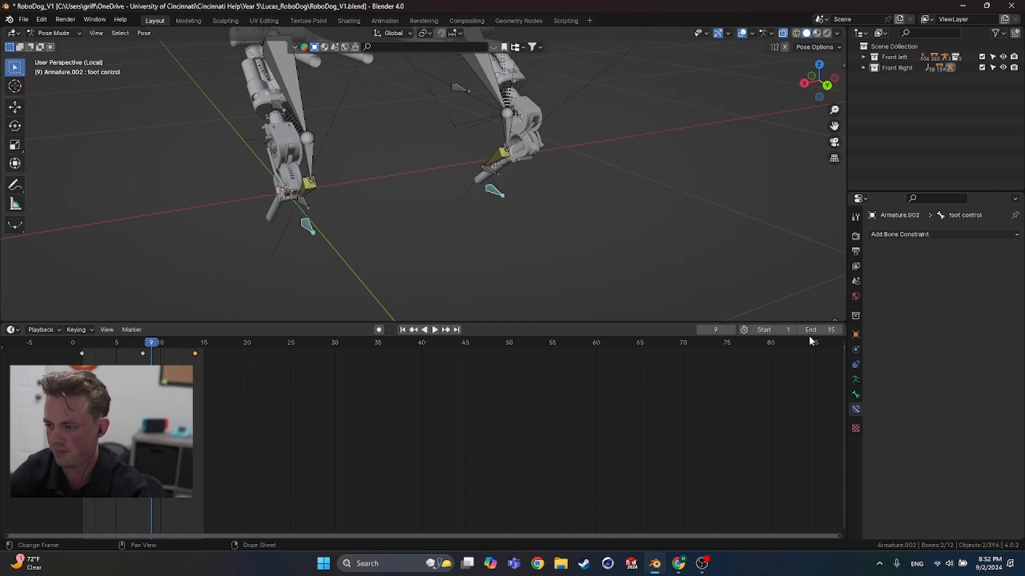
Step: Move both foot controls' last keyframe to frame 15 and their middle keyframe to frame 8
drag(194, 354, 134, 354)
scroll(153, 362, up, 4)
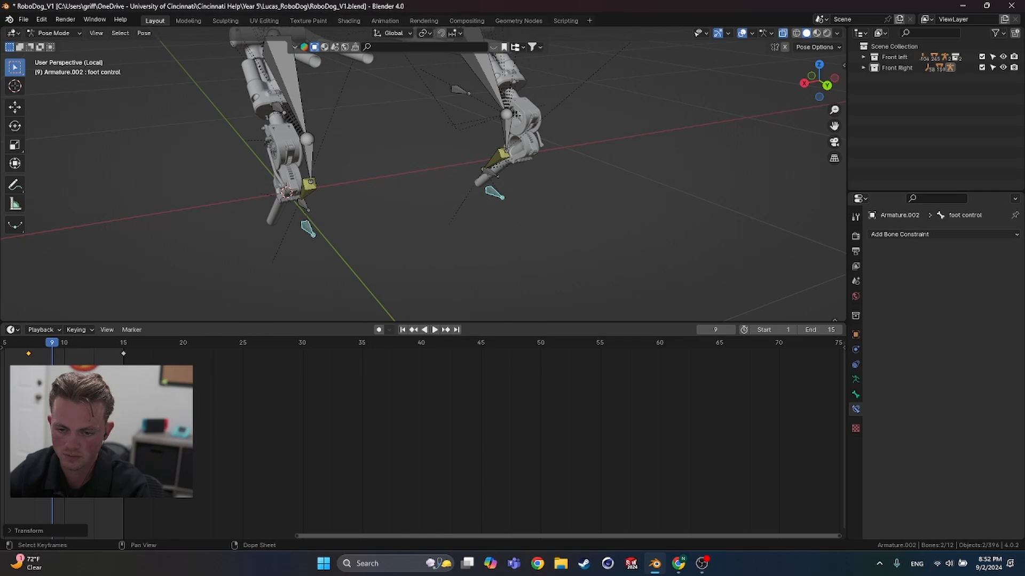
drag(366, 537, 248, 538)
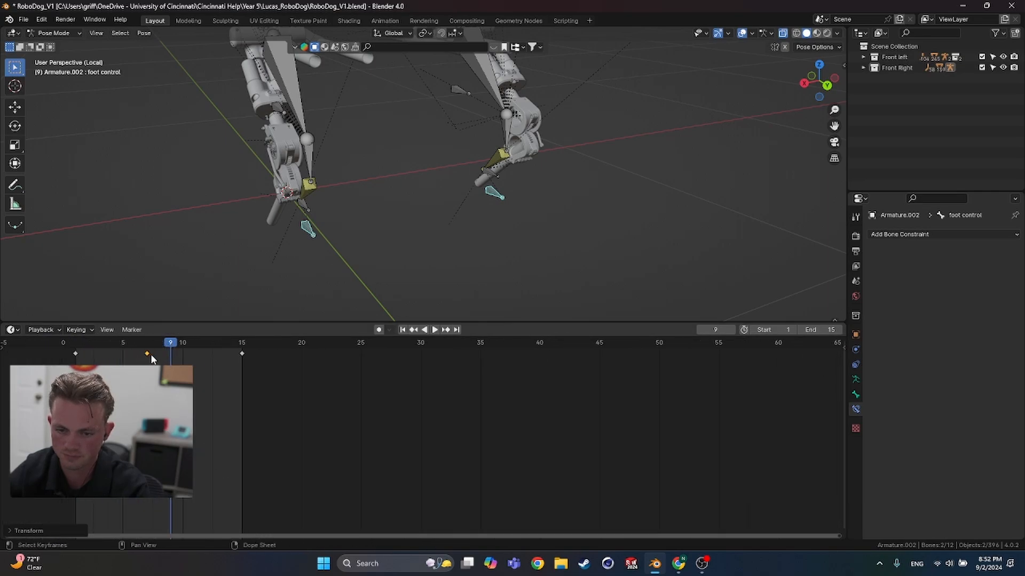
drag(151, 359, 160, 354)
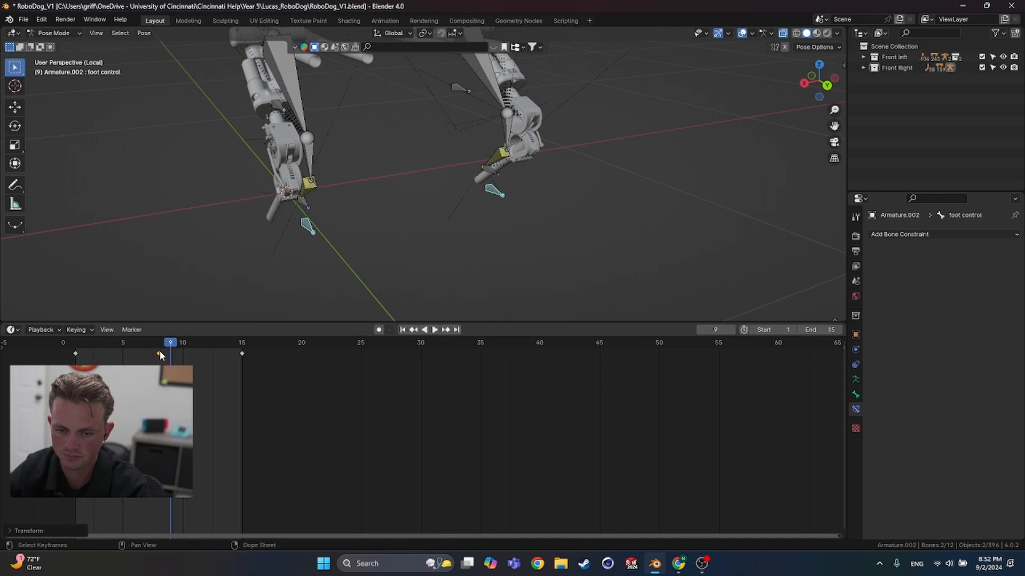
Step: Play and scrub the animation between frames 1 and 15 to review both front legs' motion
key(space)
drag(75, 350, 239, 358)
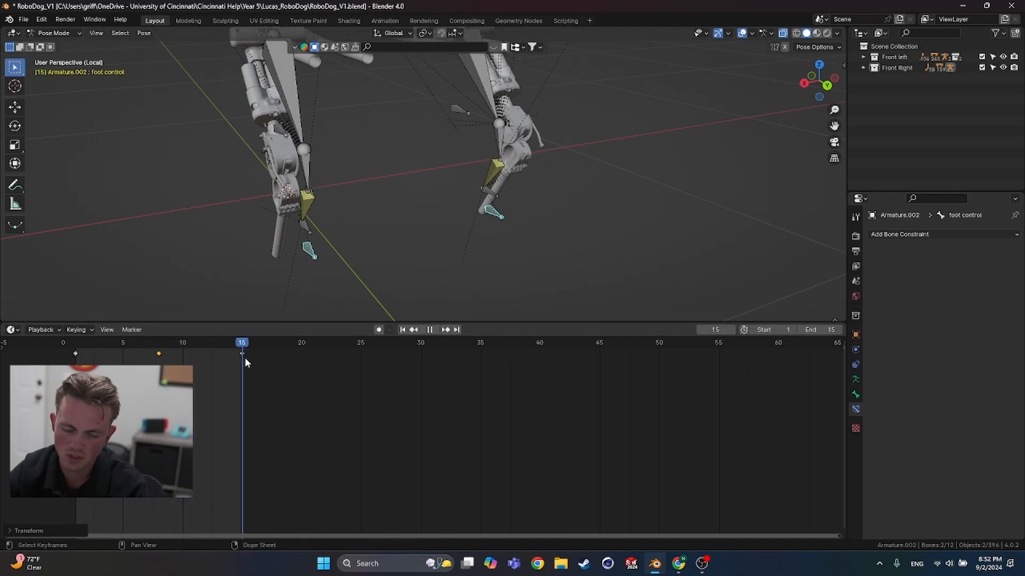
drag(153, 341, 147, 344)
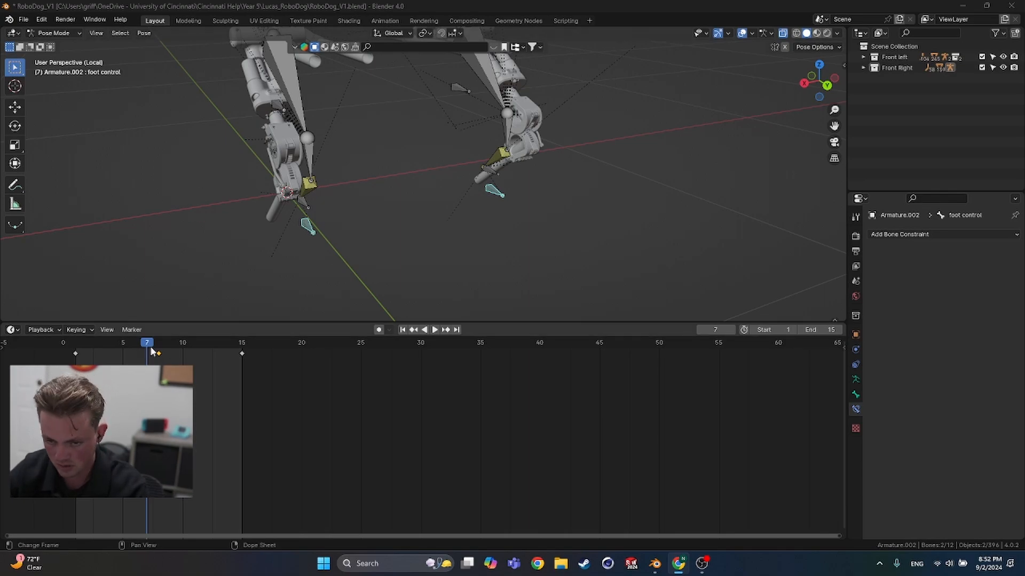
key(space)
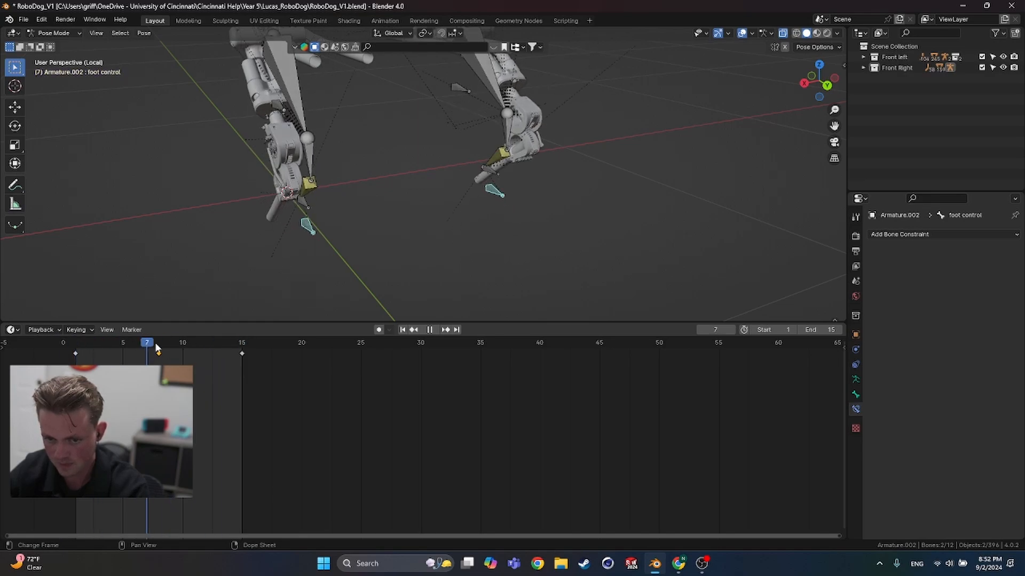
key(space)
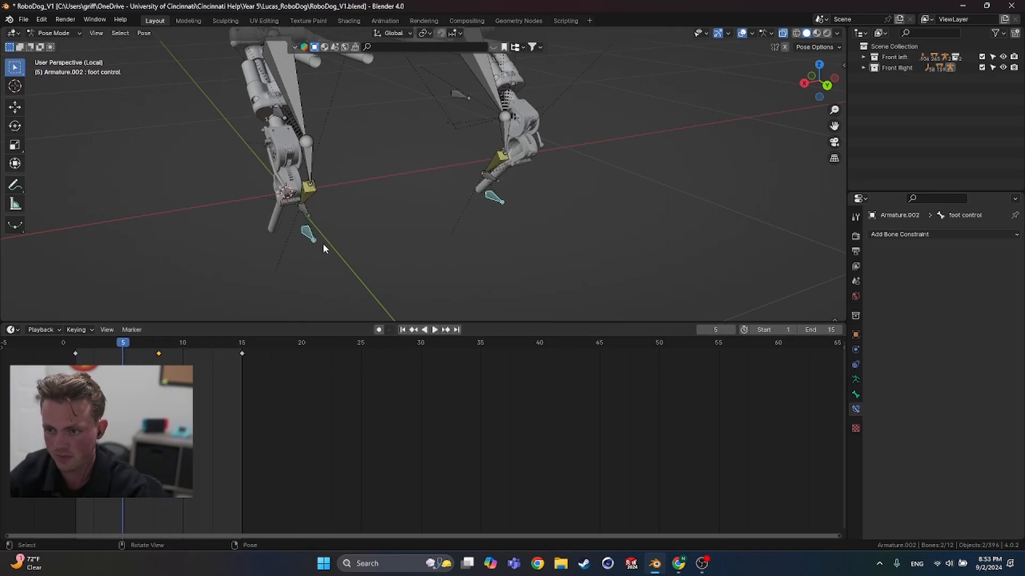
middle_drag(391, 231, 412, 211)
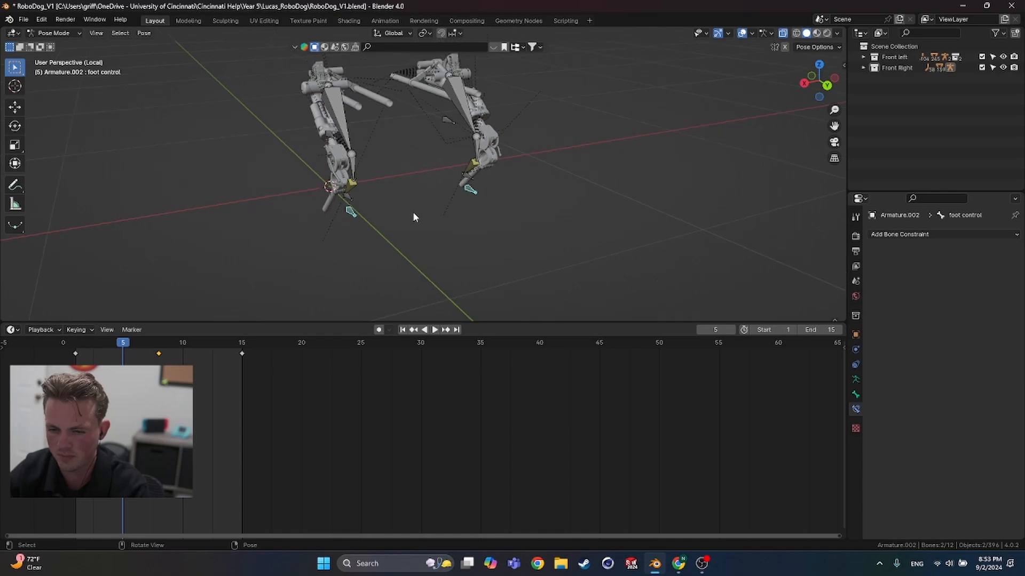
Step: Shift all of the front right foot control's keyframes 7 frames later, so that they start at frame 8
click(159, 343)
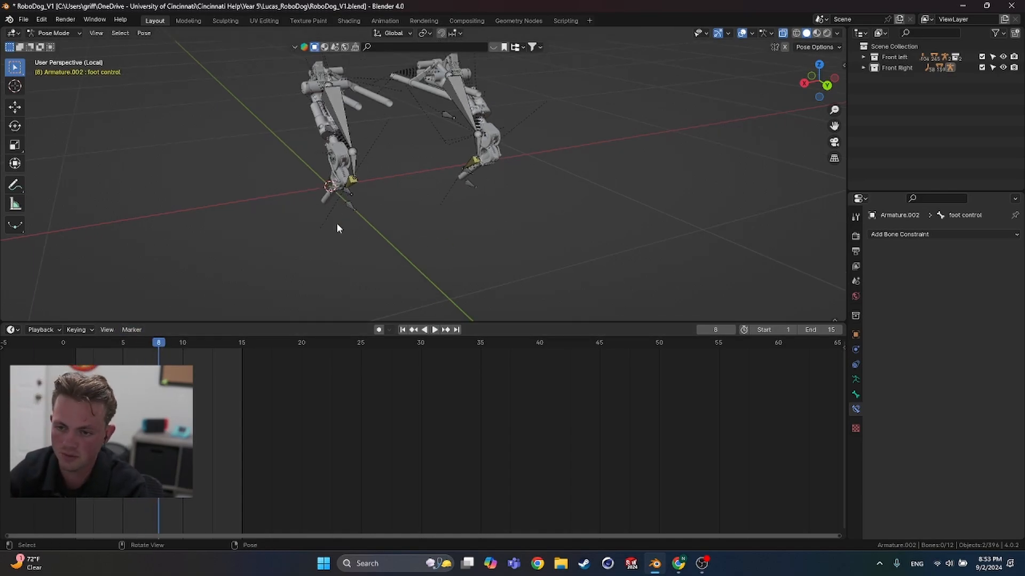
click(470, 184)
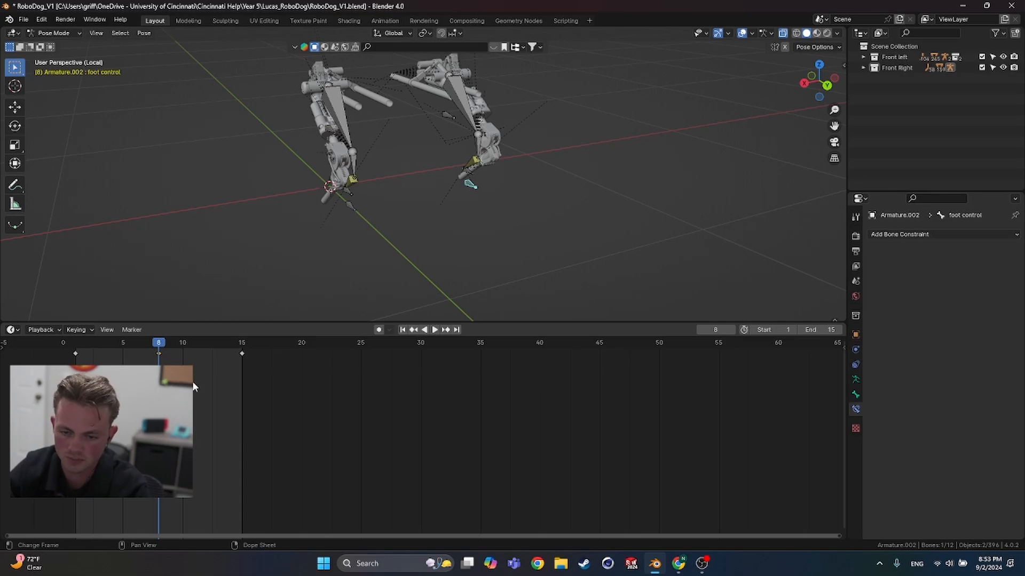
key(a)
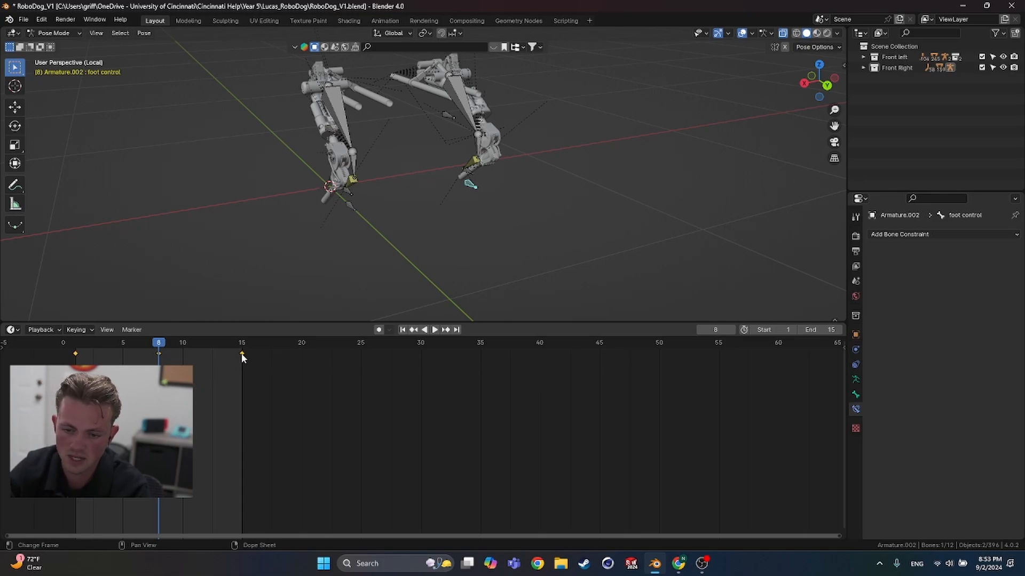
drag(242, 355, 326, 357)
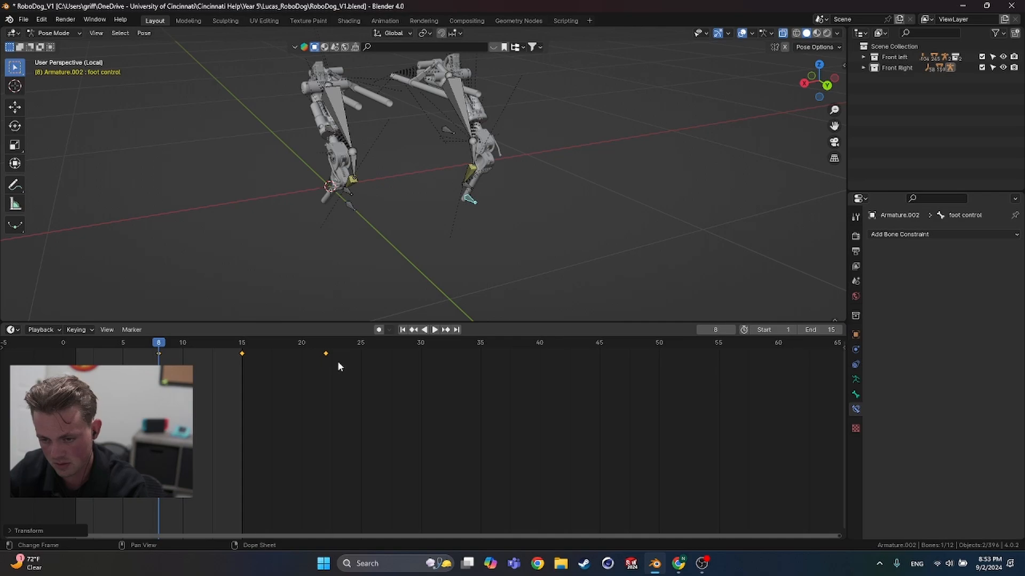
Step: Set the animation's end frame to 22 and play back the offset leg motion
click(325, 343)
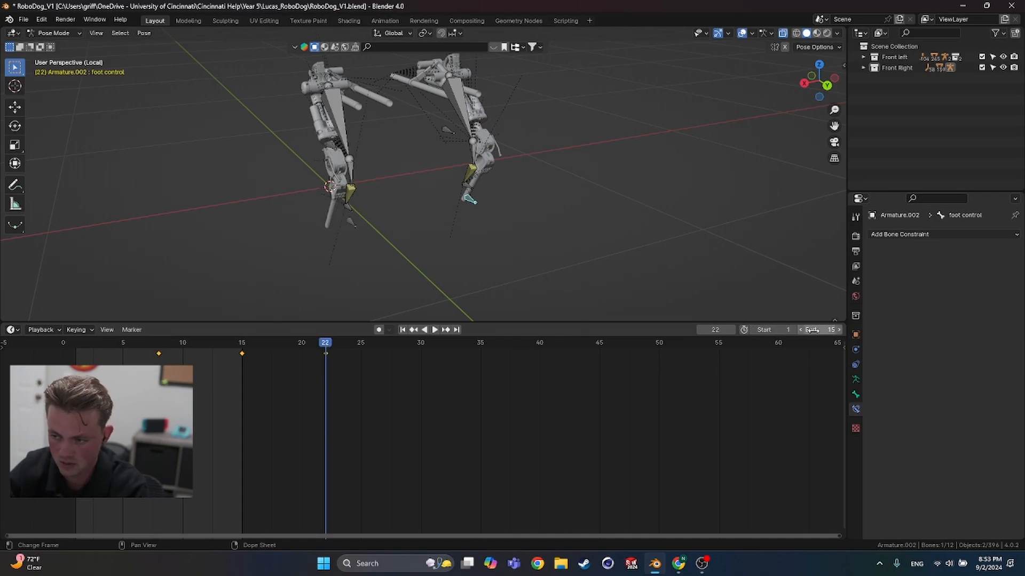
text(22)
key(Return)
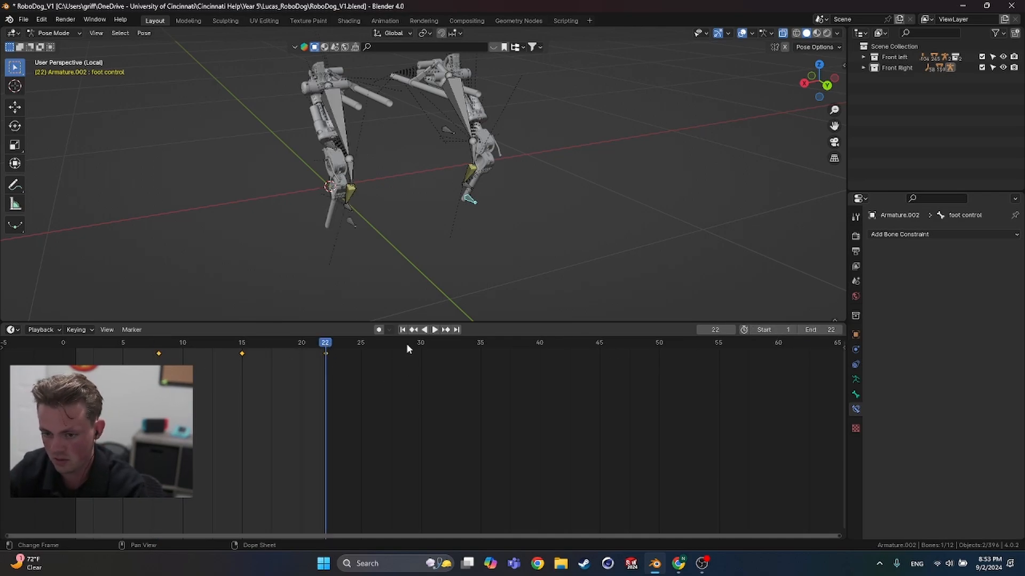
key(space)
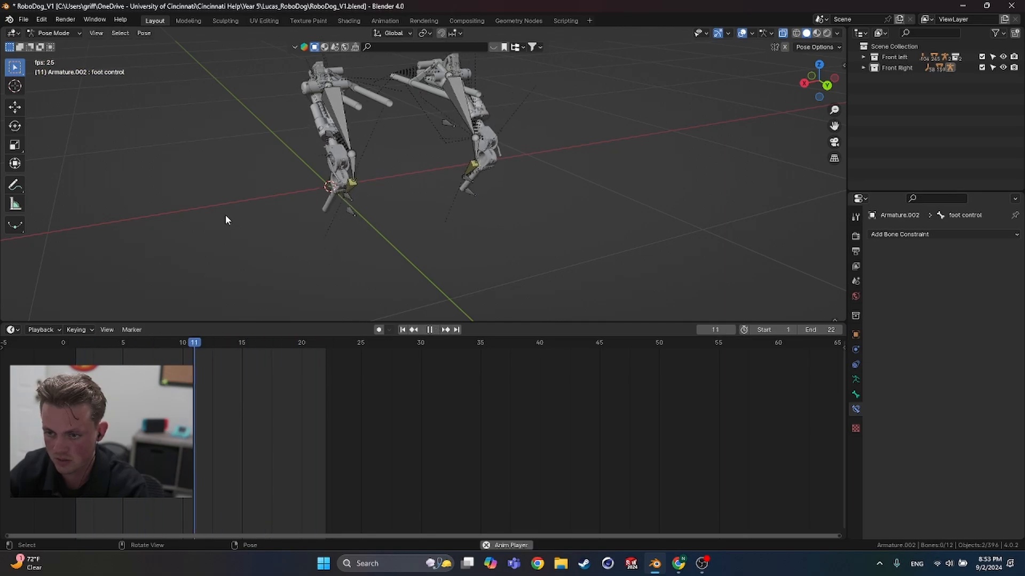
key(space)
Step: Undo the end-frame change to 22 and the front right foot control's keyframe offset
key(ctrl+z)
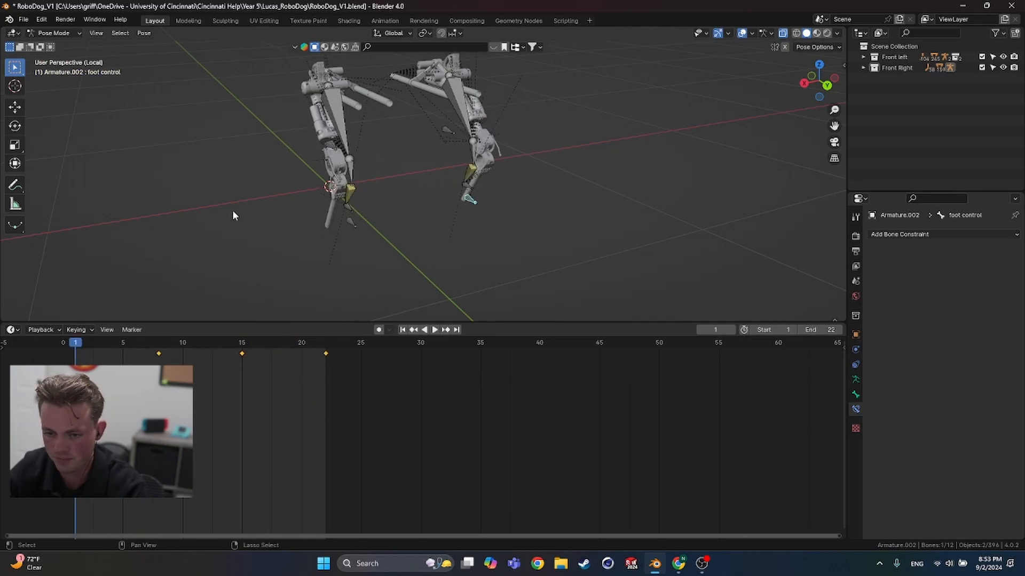
key(ctrl+z)
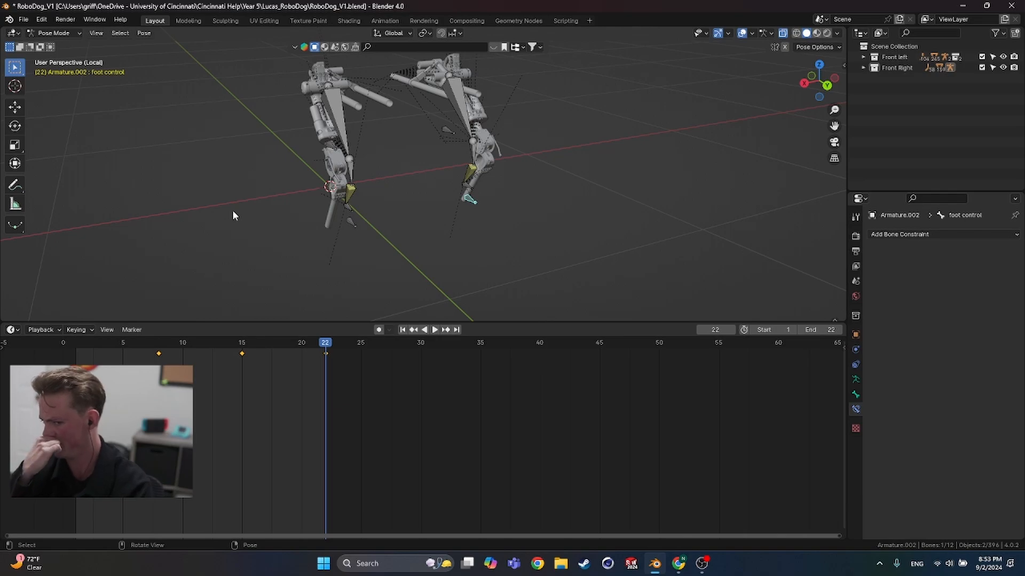
key(ctrl+z)
key(ctrl+z)
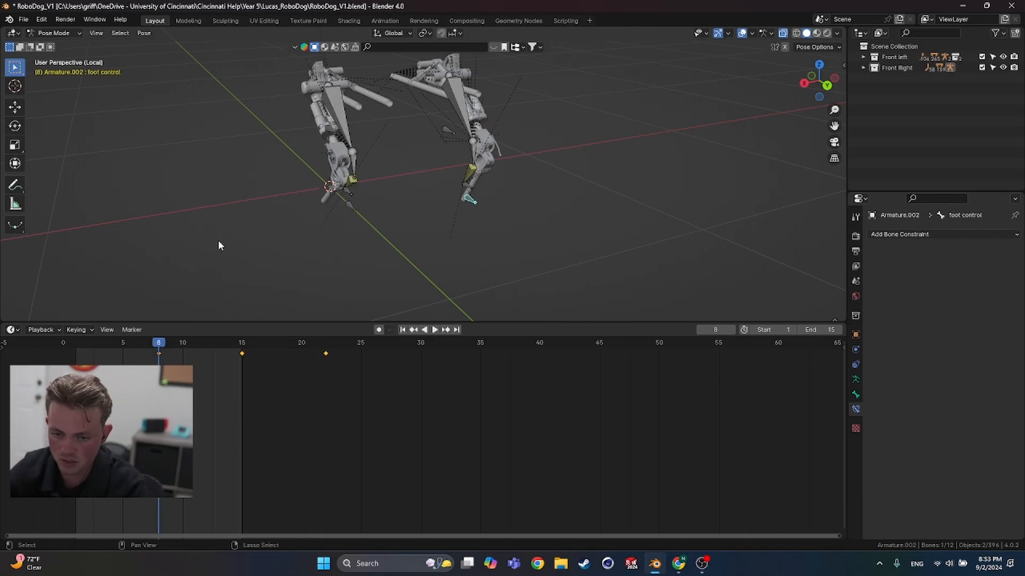
key(ctrl+z)
Step: Play back the 15-frame loop again to check both legs' synchronized stepping
key(space)
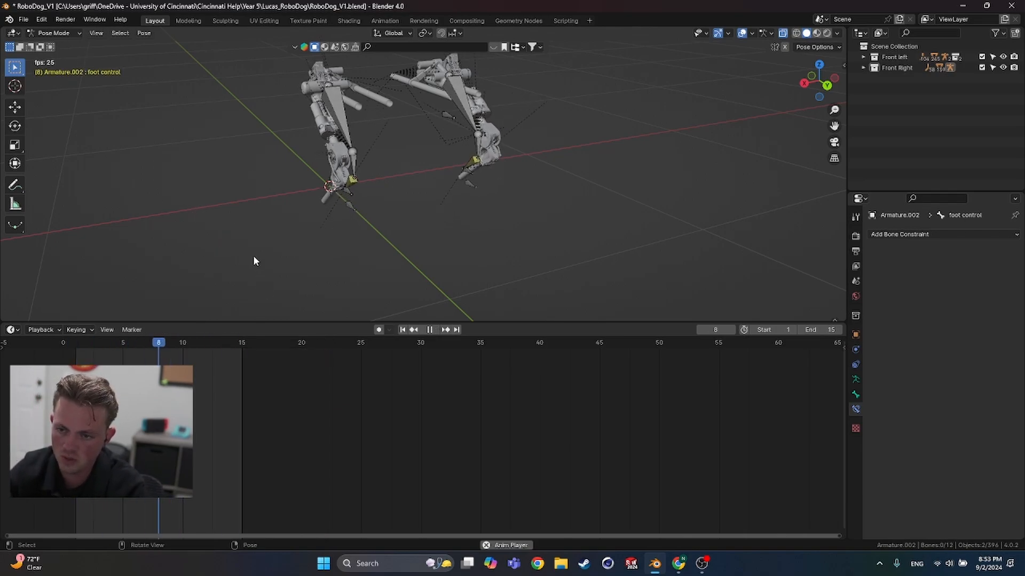
key(space)
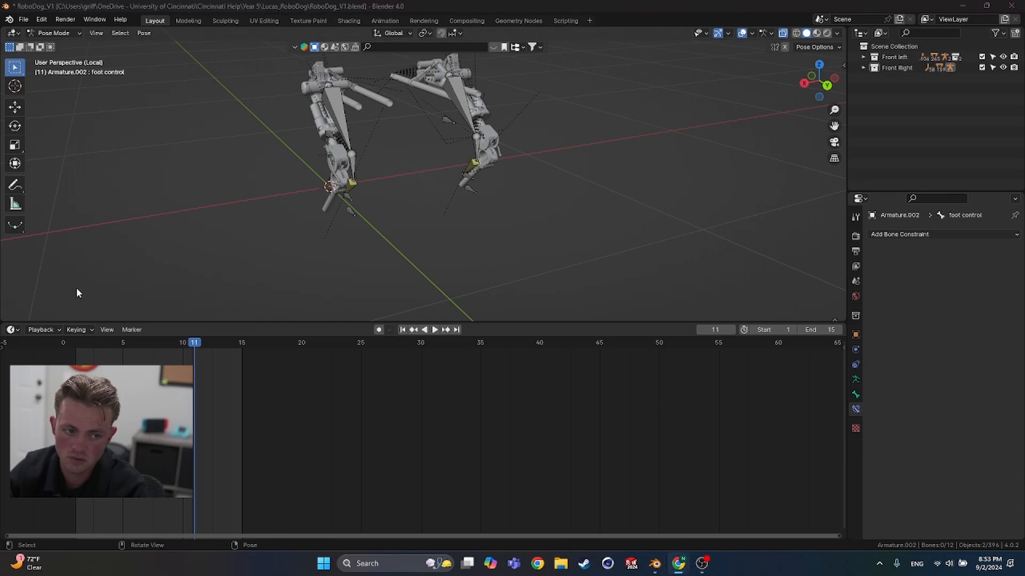
click(250, 281)
key(space)
key(space)
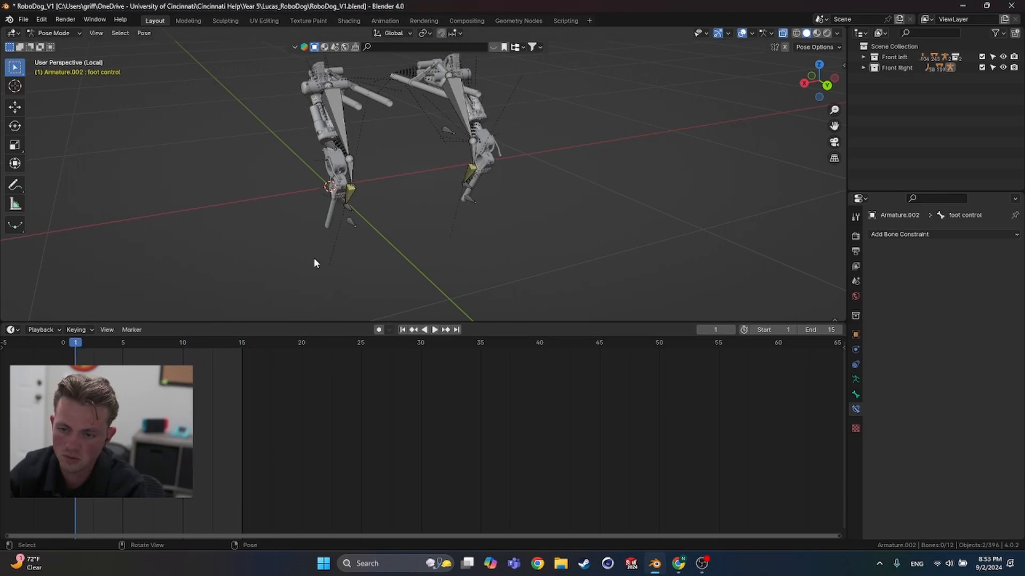
Step: Select both foot controls and scale their keyframes from frame 1 so that they fall on frames 1, 5 and 9
click(350, 225)
shift+click(472, 201)
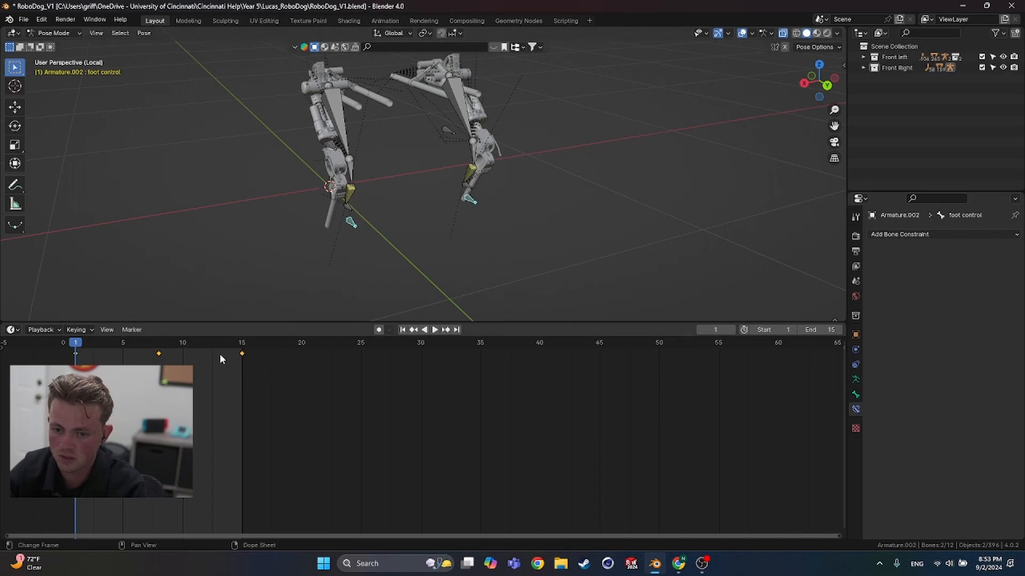
key(s)
click(241, 379)
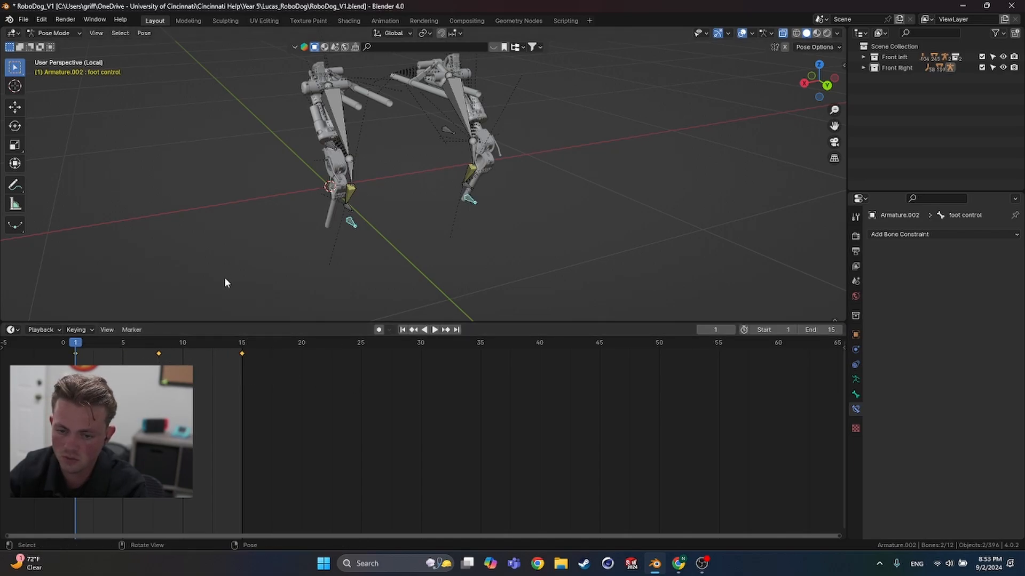
key(s)
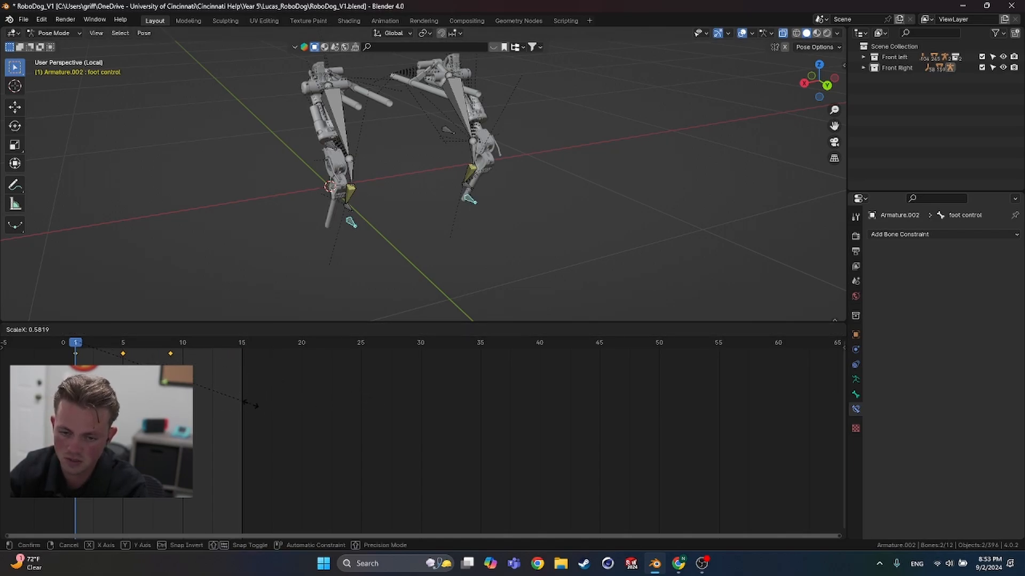
click(251, 409)
Step: Set the animation's end frame to 9 to match the last keyframe
click(111, 342)
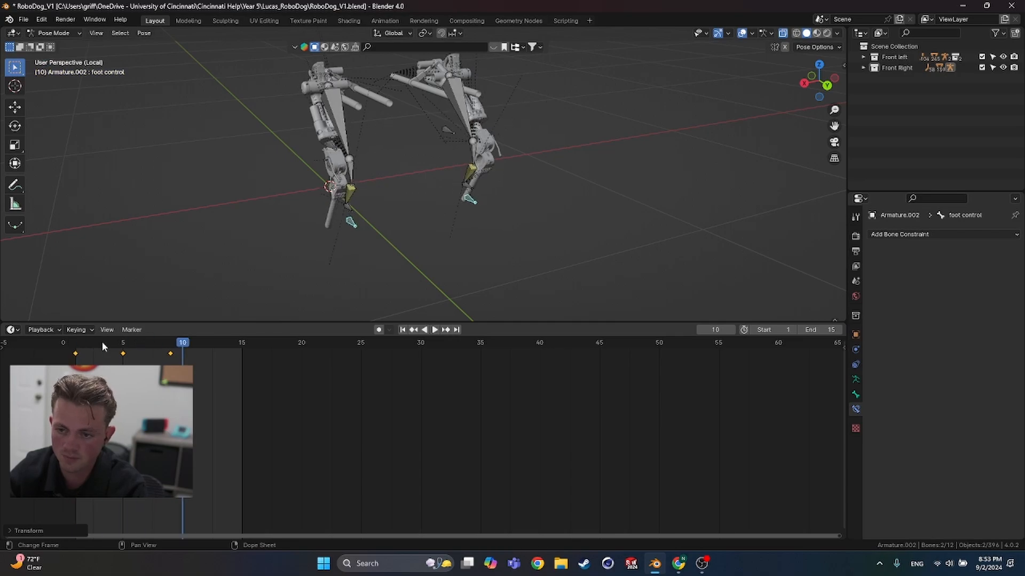
click(171, 343)
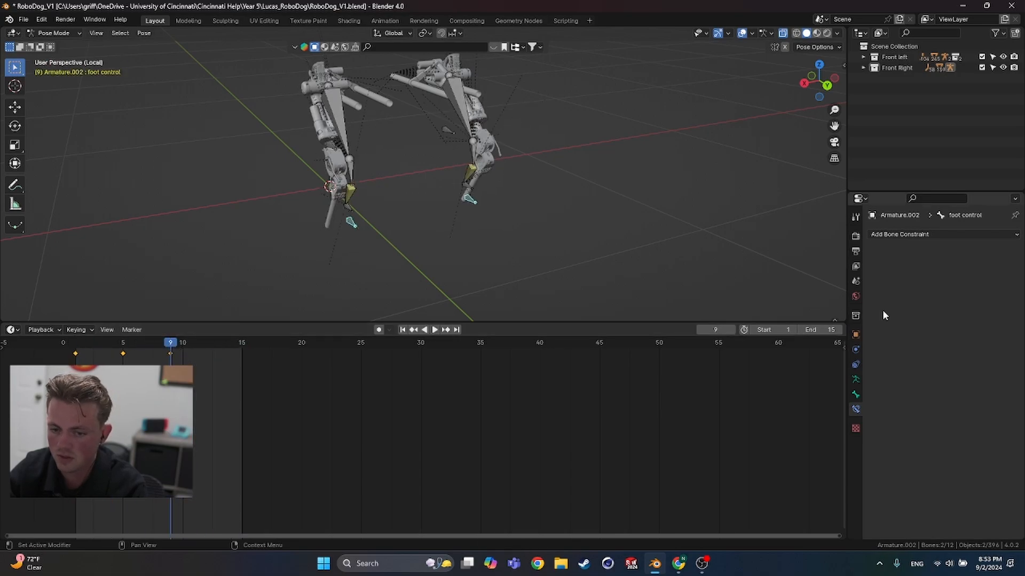
double_click(808, 329)
text(9)
key(Return)
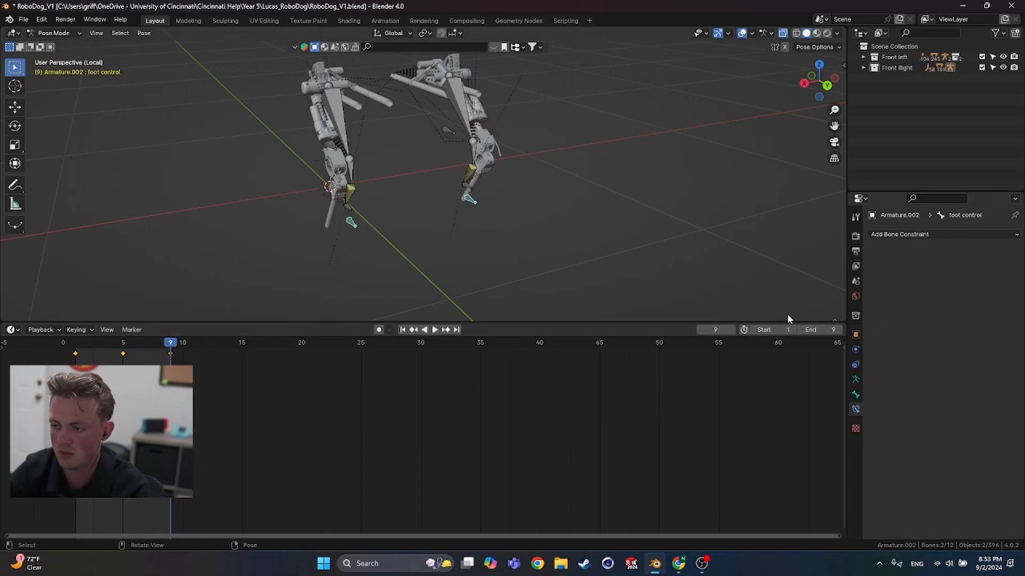
Step: Play back the shortened nine-frame loop to judge the speed of the leg motion
key(space)
key(space)
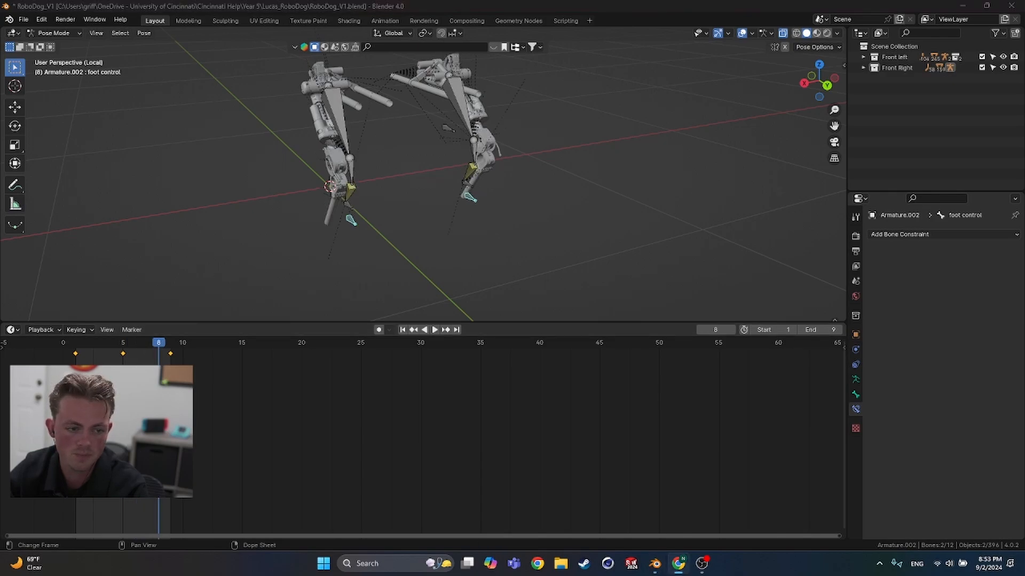
click(203, 417)
key(space)
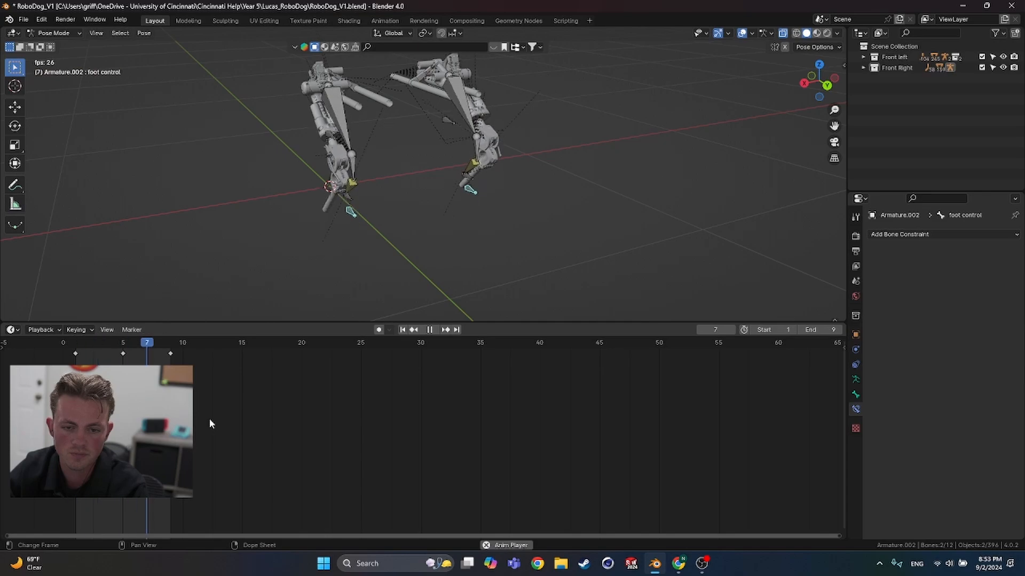
key(space)
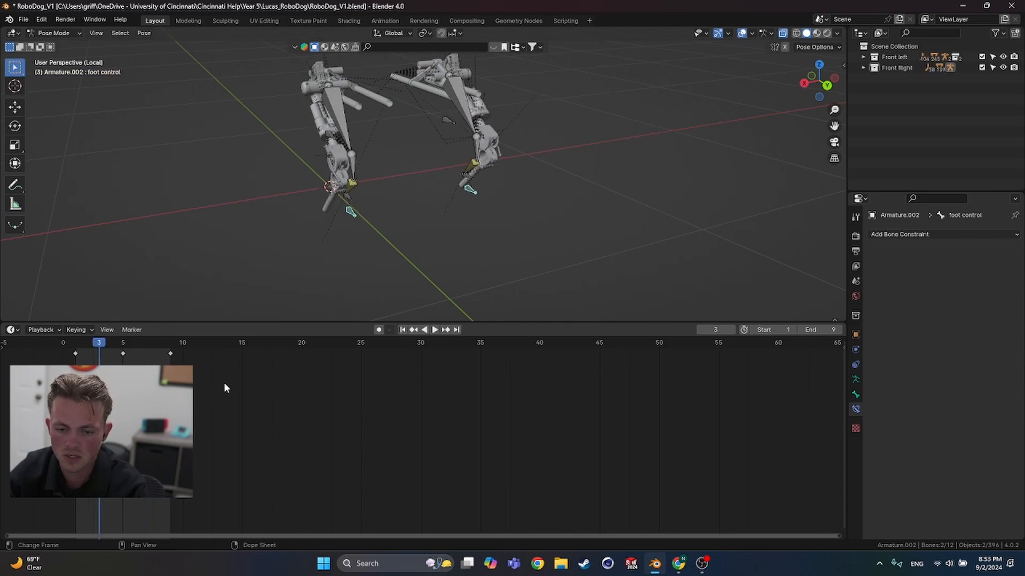
Step: Scale all keyframes so that the last falls on frame 10, set the end frame to 10 and play the animation
key(a)
key(s)
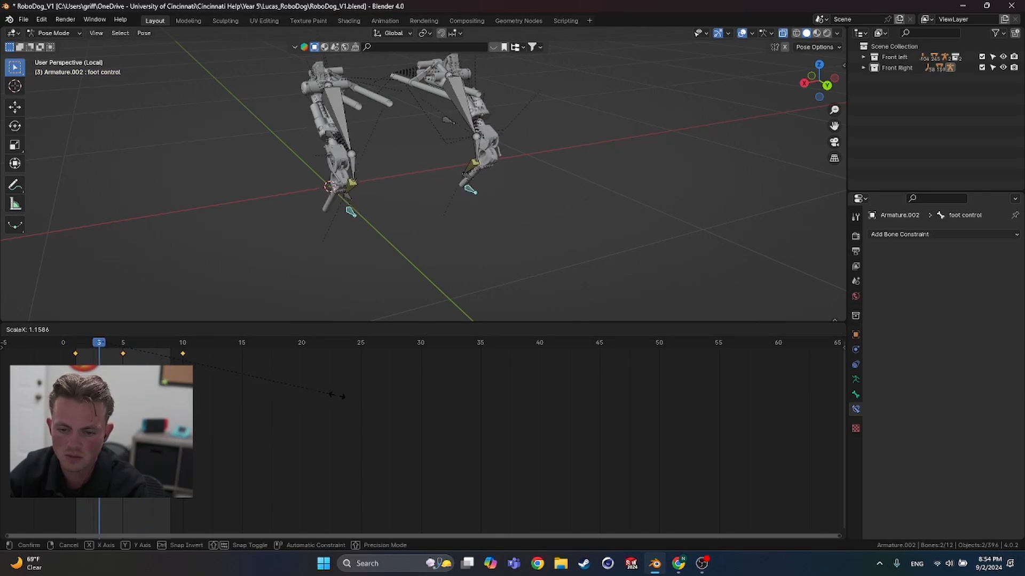
click(341, 396)
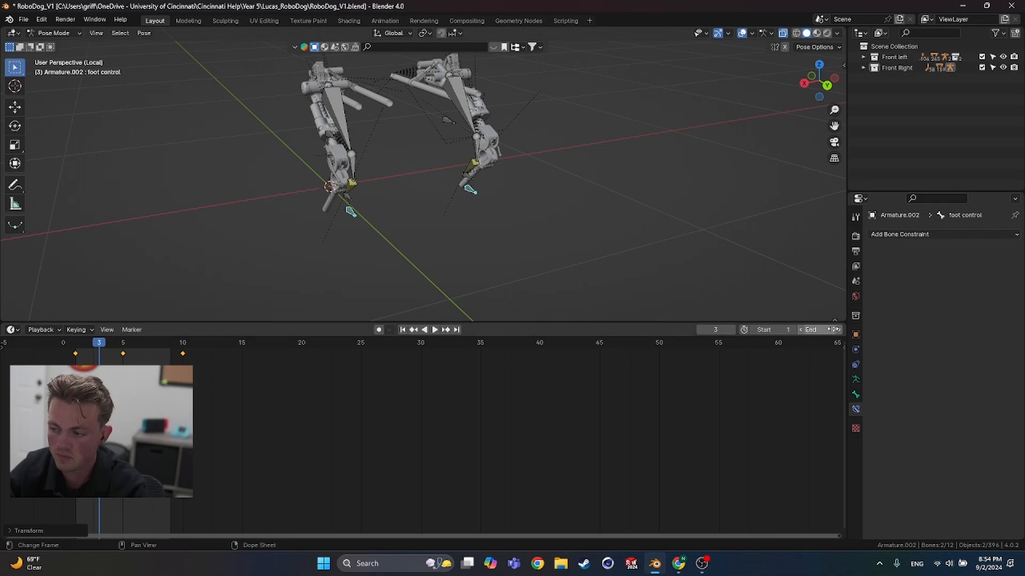
click(838, 330)
key(space)
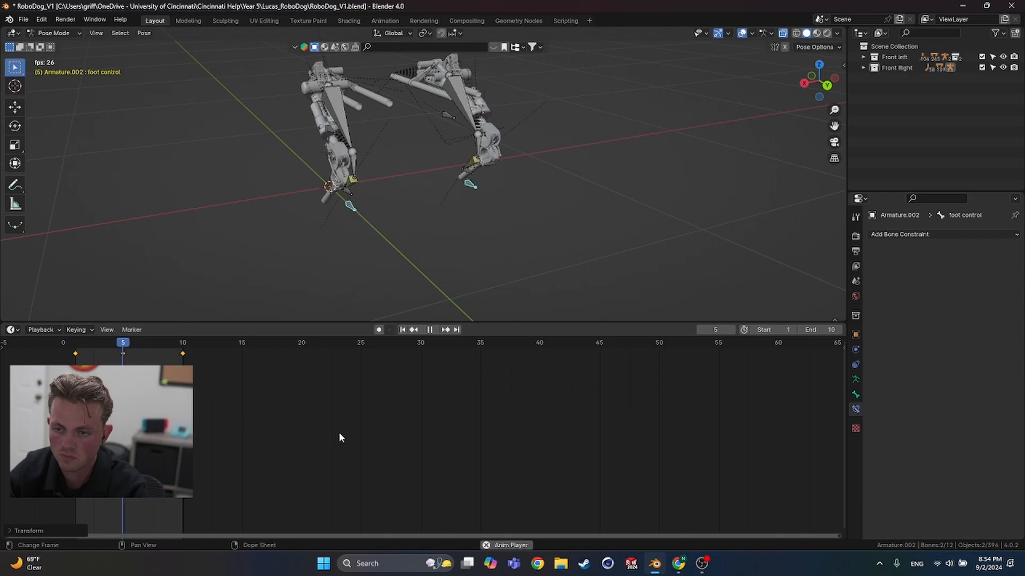
Step: Stop playback and rescale both foot controls' keyframes so that they fall on frames 1, 6 and 12
key(space)
key(s)
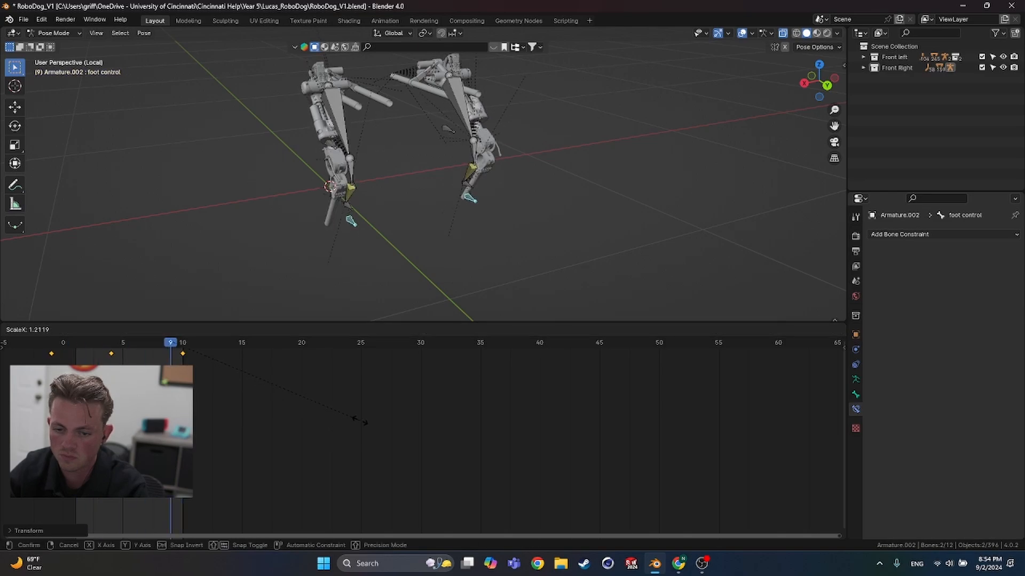
click(362, 422)
drag(114, 351, 137, 352)
key(space)
key(space)
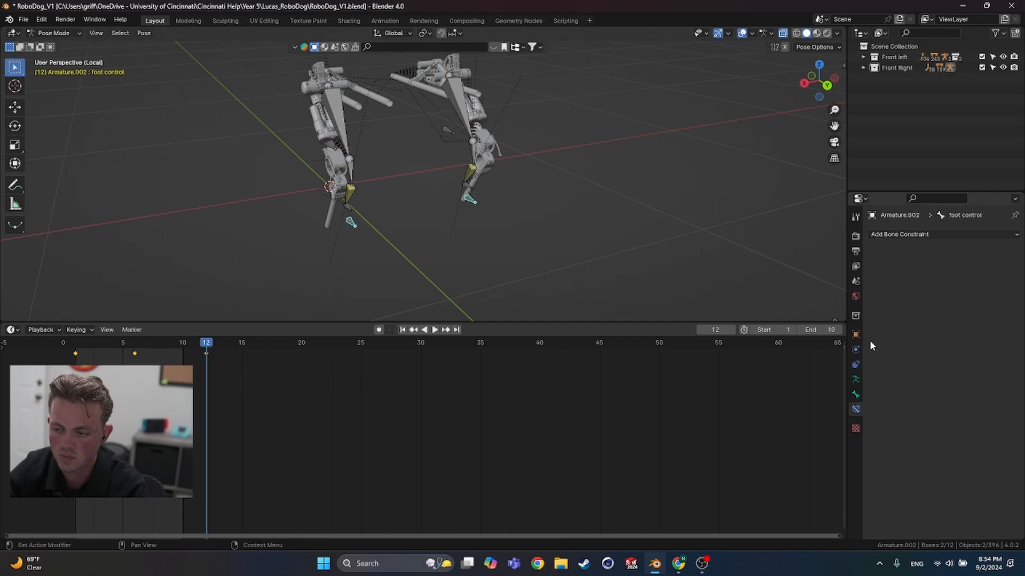
Step: Set the animation's end frame to 12 and play the loop to judge the leg speed
double_click(839, 329)
key(space)
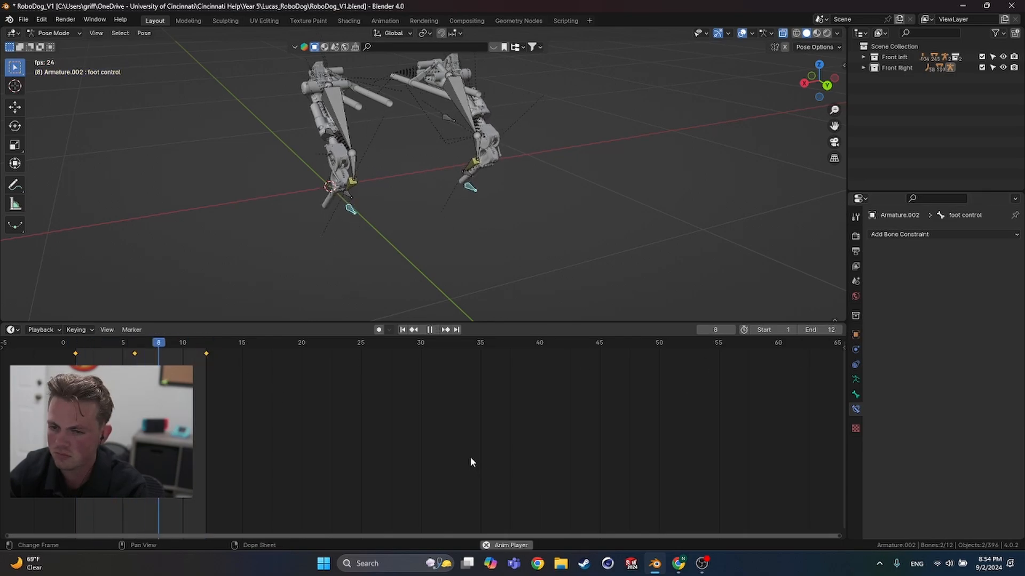
key(space)
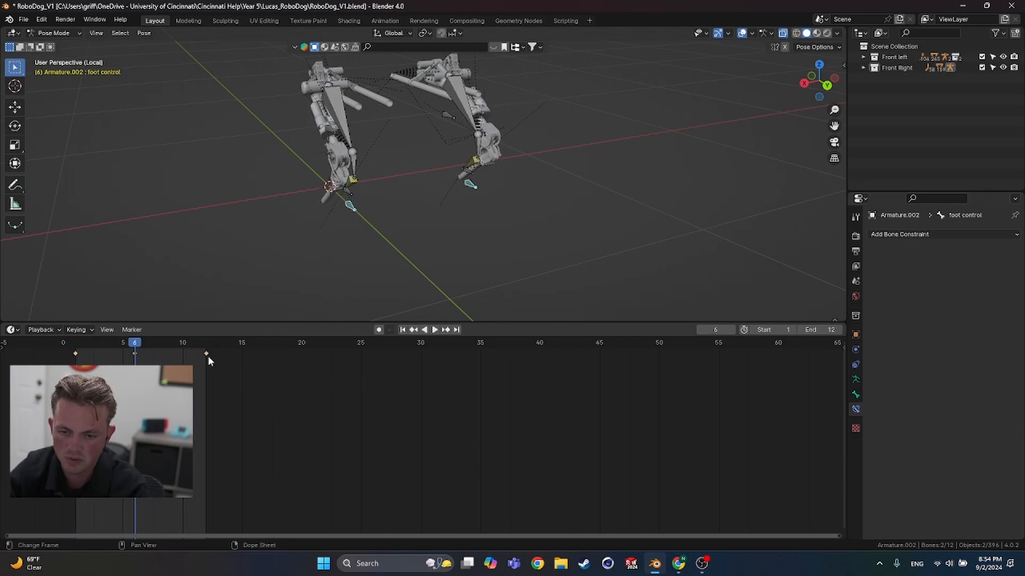
Step: Examine each leg's foot control from several angles and toggle the Front left collection's visibility to tell which leg belongs to it
click(474, 217)
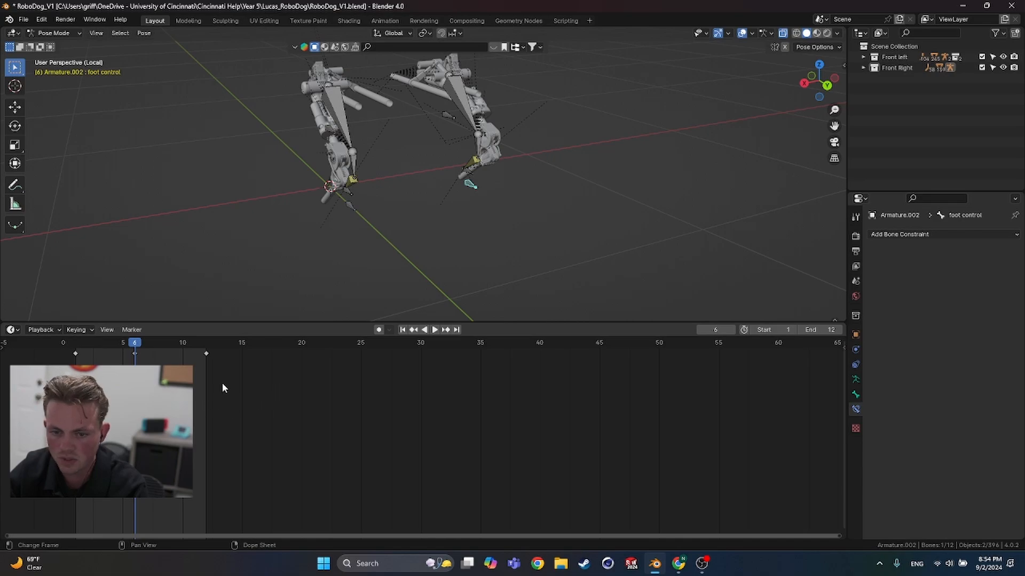
middle_drag(299, 235, 429, 239)
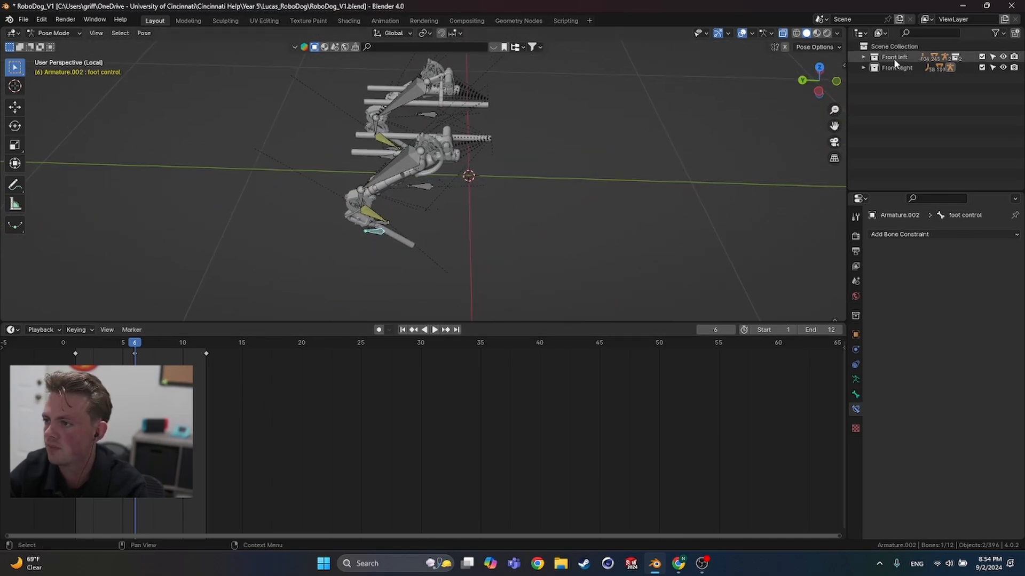
middle_drag(376, 210, 512, 179)
click(484, 180)
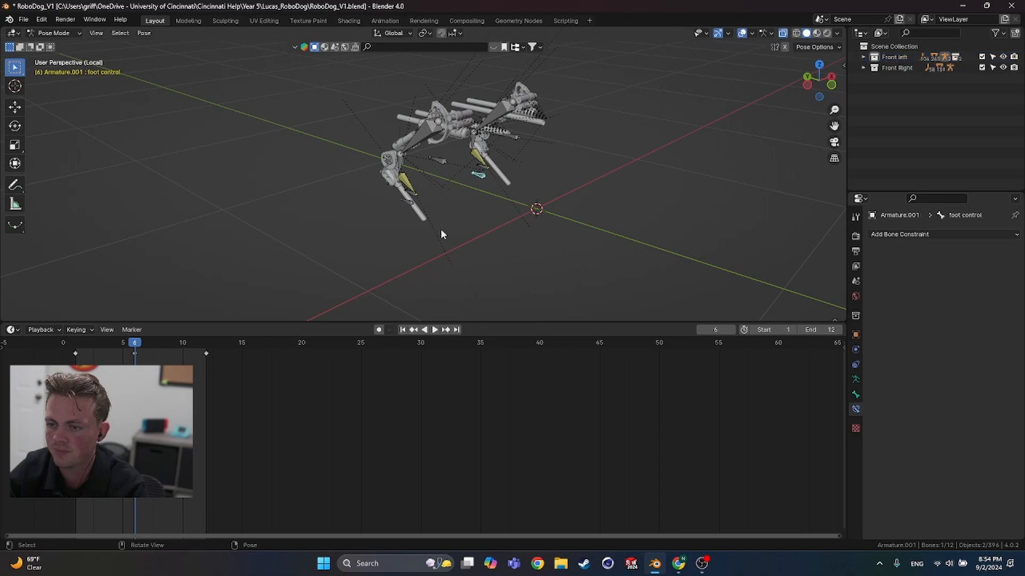
mouse_move(441, 229)
middle_down()
mouse_move(482, 219)
mouse_move(796, 226)
mouse_move(792, 254)
mouse_move(700, 241)
mouse_move(403, 237)
mouse_move(476, 225)
mouse_move(421, 231)
mouse_move(431, 229)
middle_up()
middle_drag(339, 170, 486, 180)
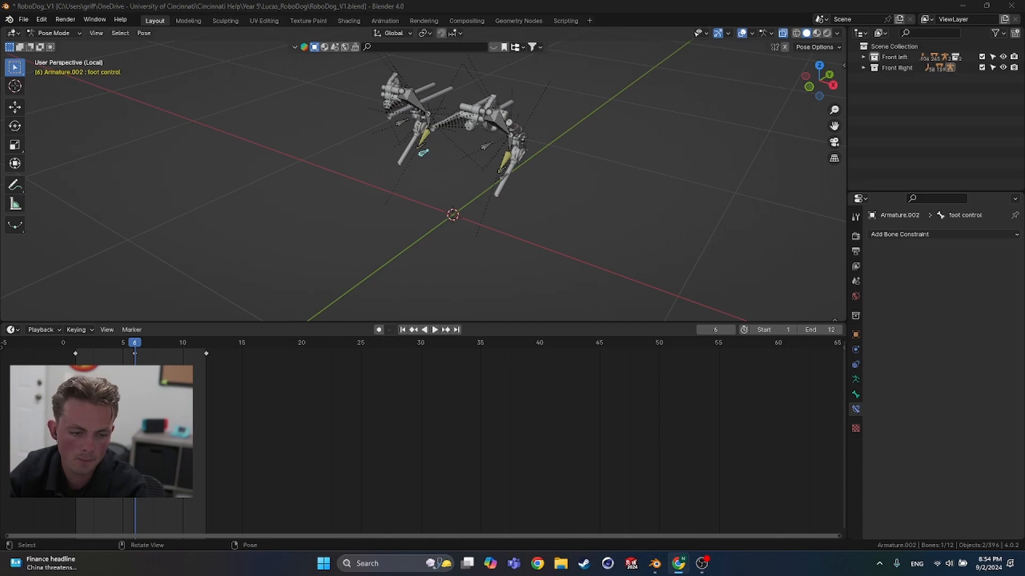
scroll(489, 221, up, 1)
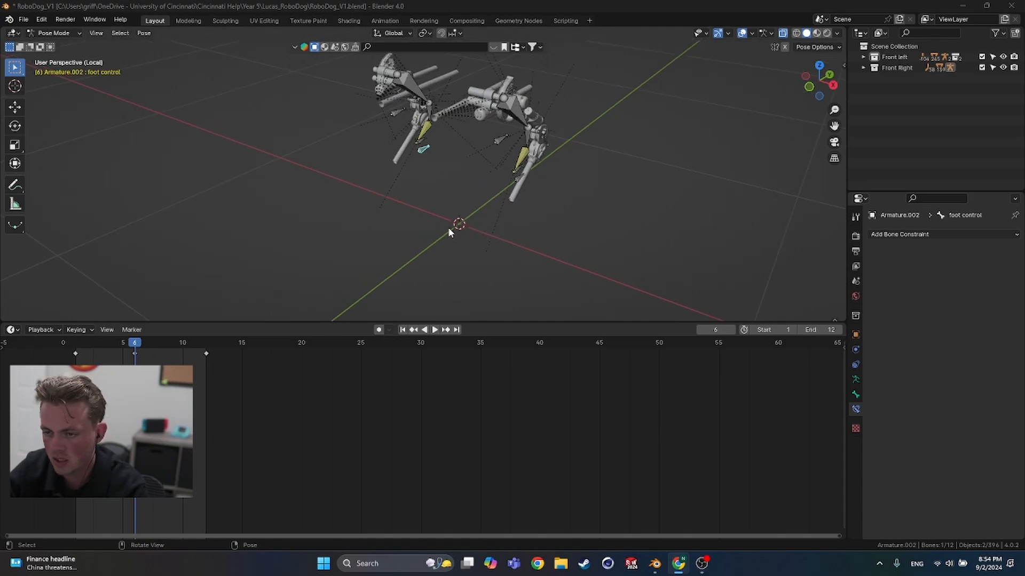
mouse_move(448, 227)
shift+middle_down()
mouse_move(499, 217)
mouse_move(429, 216)
mouse_move(458, 228)
shift+middle_up()
click(888, 57)
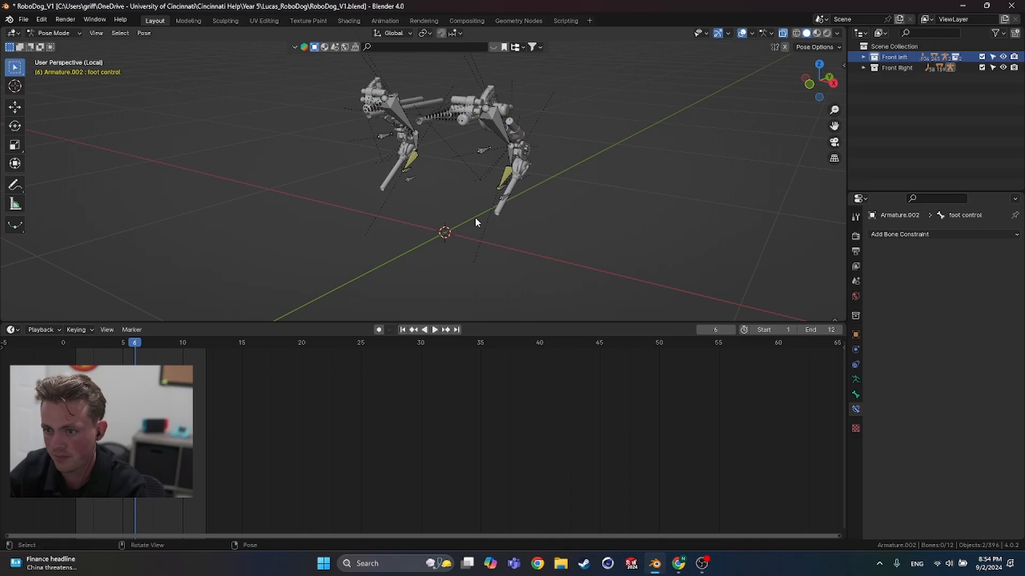
click(1002, 57)
click(1002, 57)
click(415, 178)
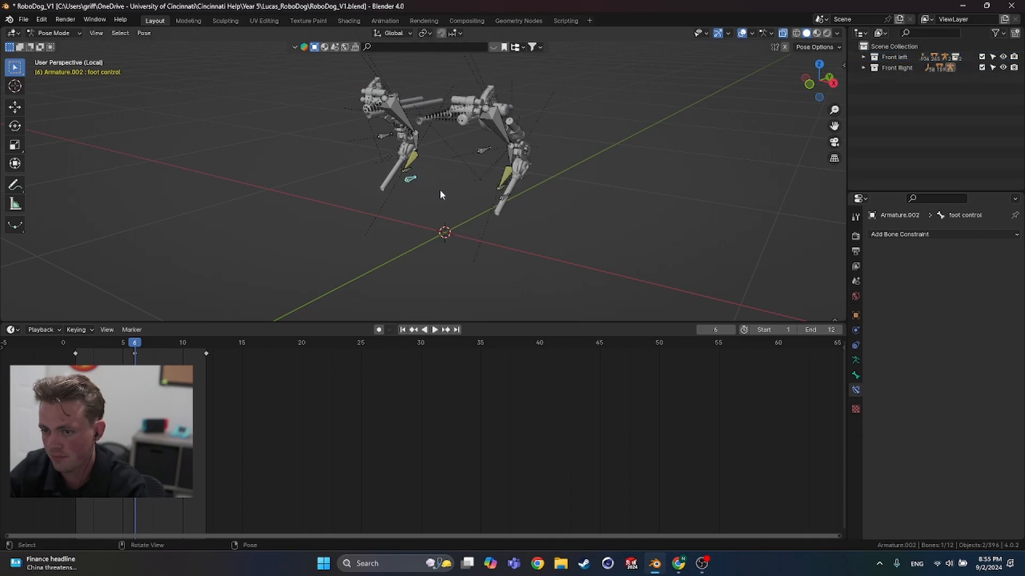
Step: Shift all keyframes of the front right foot control five frames later so that they start on frame 6
middle_drag(440, 194, 469, 243)
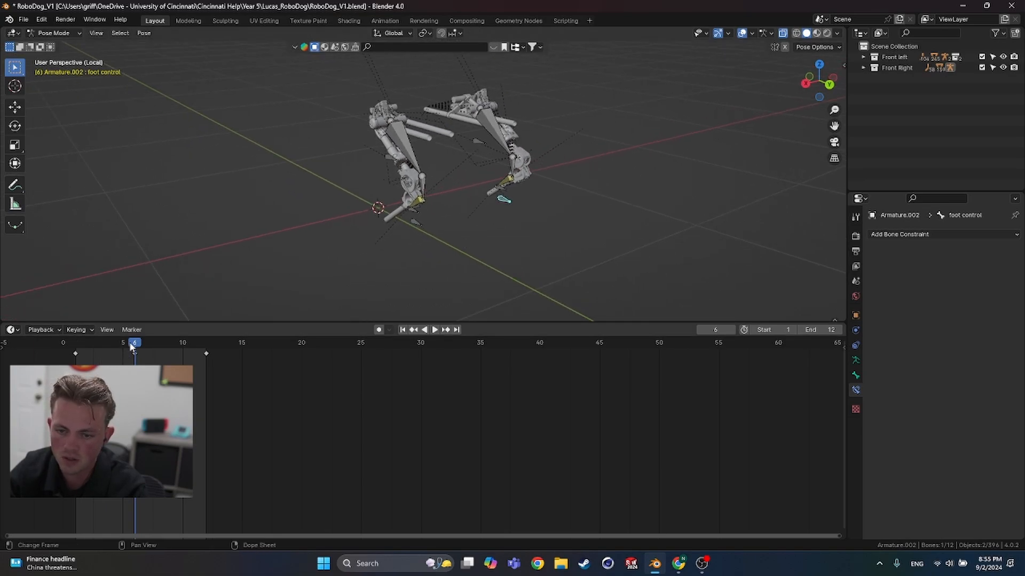
key(space)
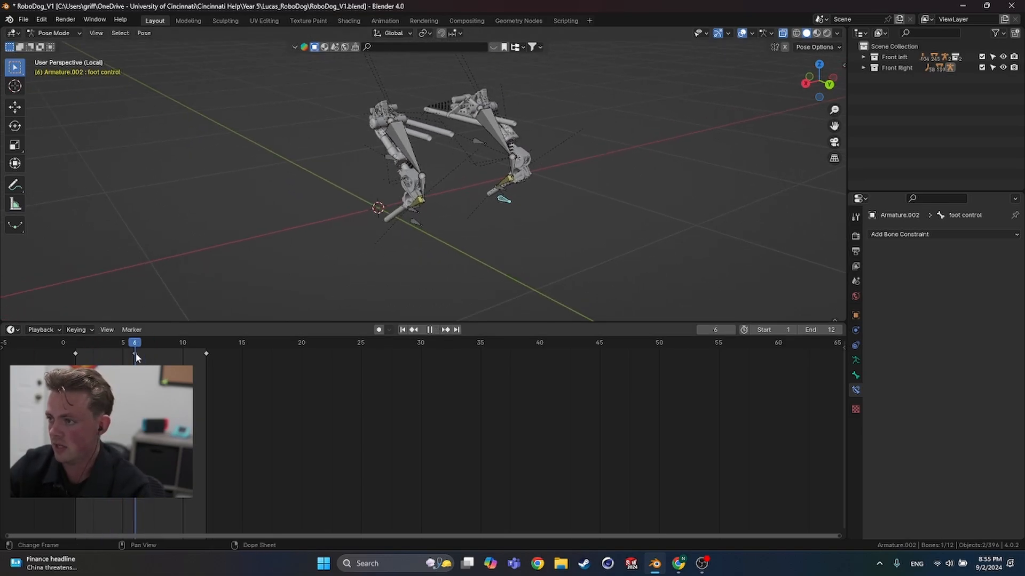
key(Escape)
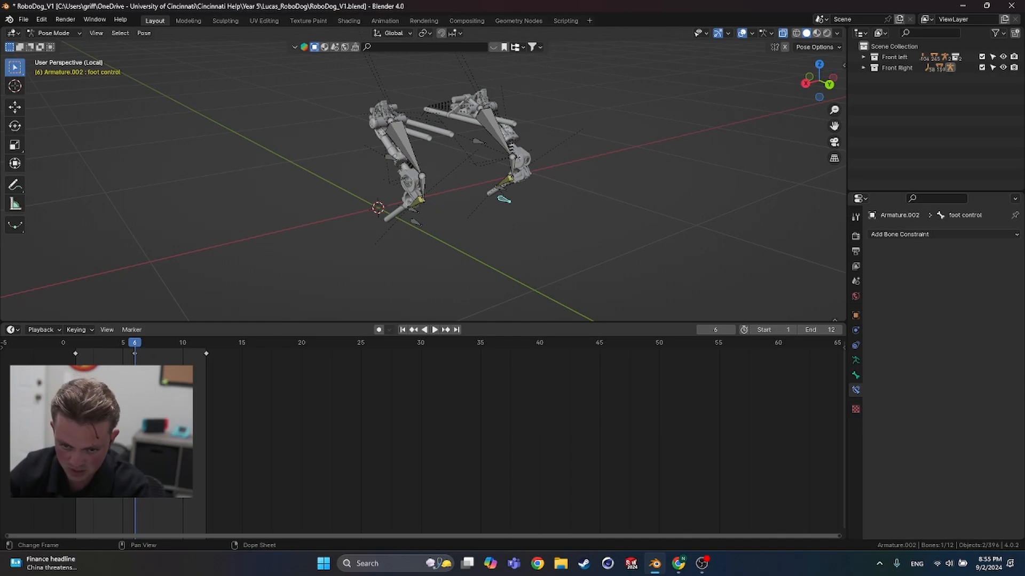
key(a)
key(g)
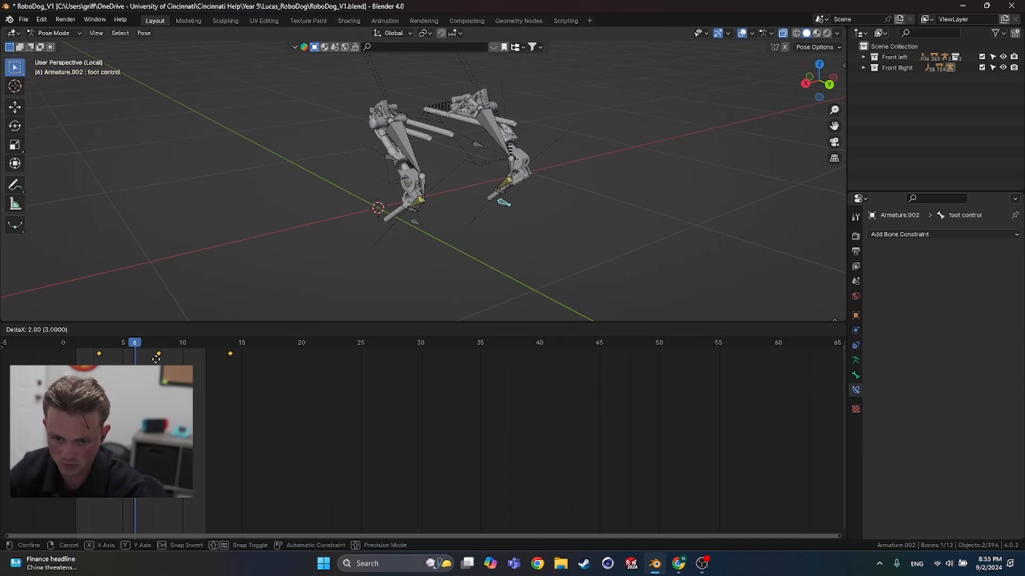
click(192, 364)
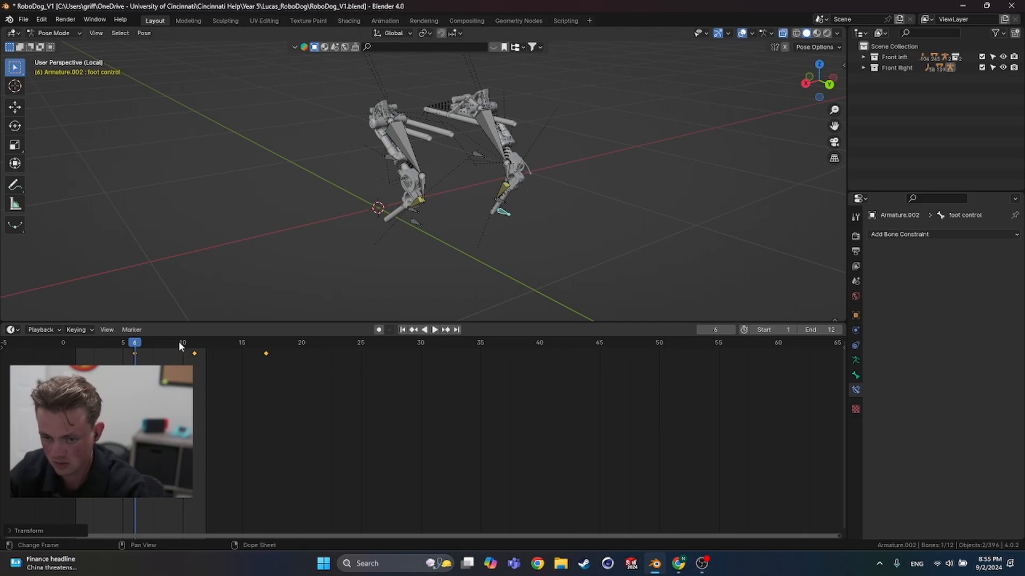
Step: Set the animation's end frame to 17 and play back the two legs with offset timing
click(263, 348)
drag(818, 322, 818, 324)
click(814, 330)
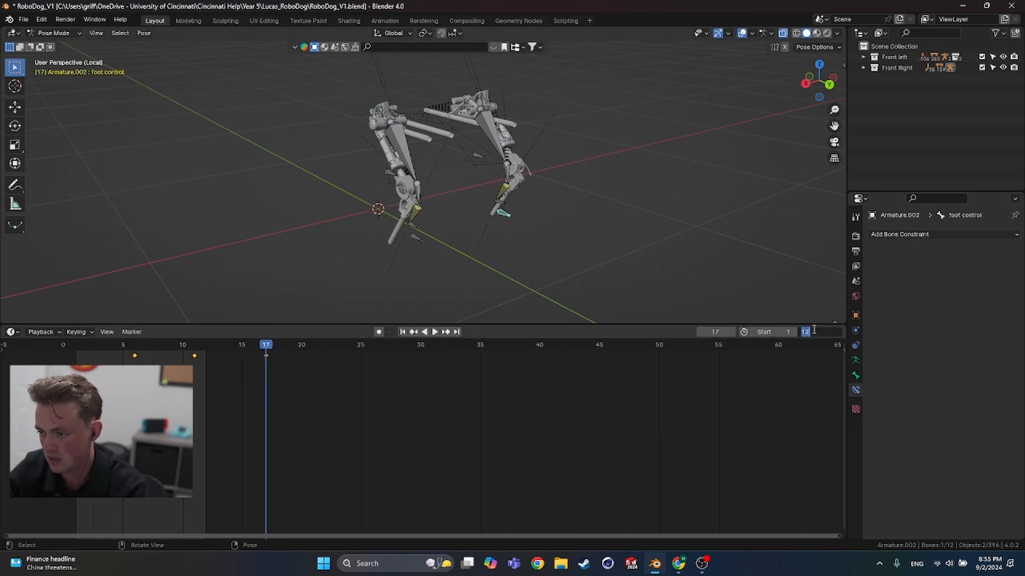
text(17)
key(Return)
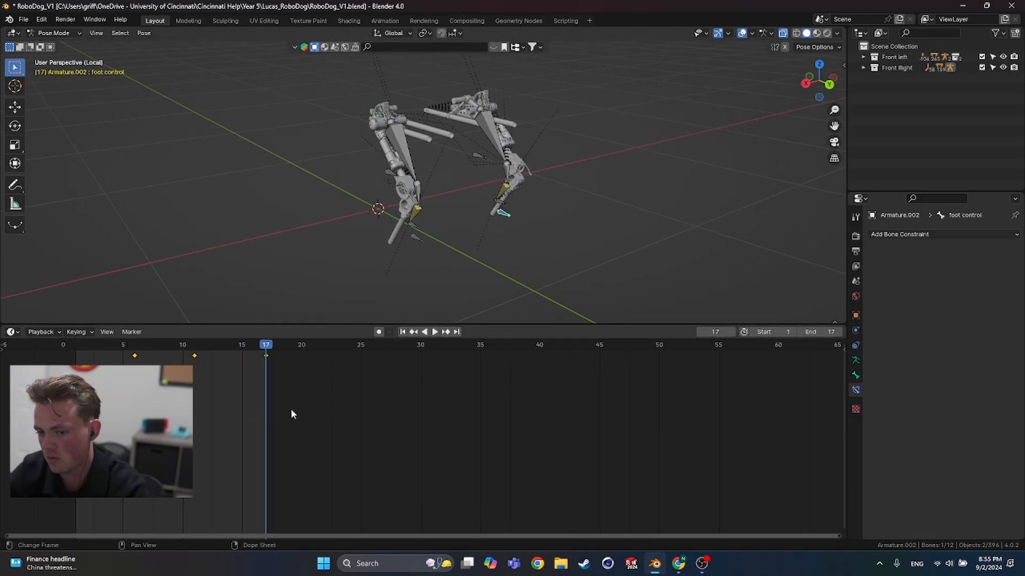
key(space)
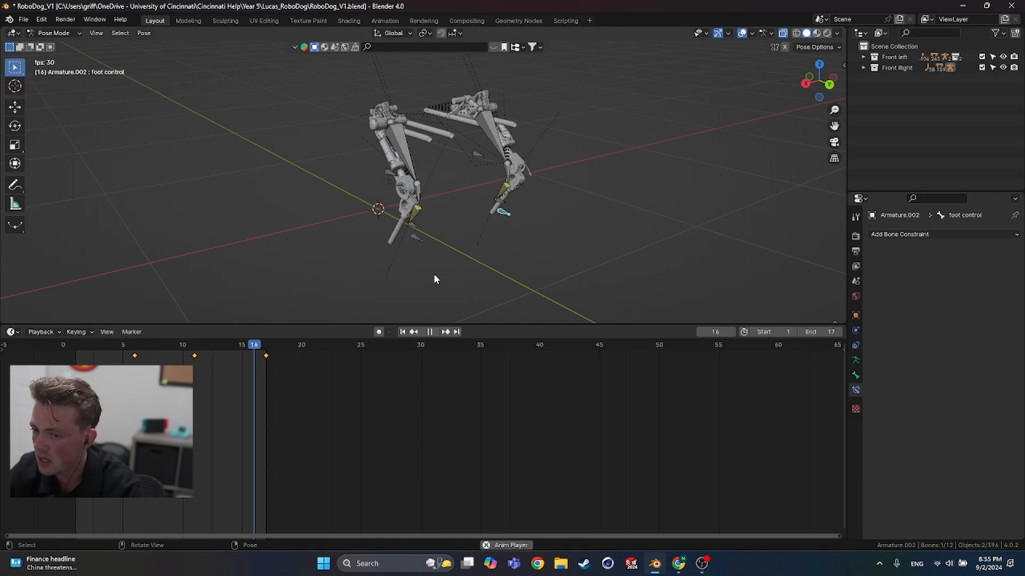
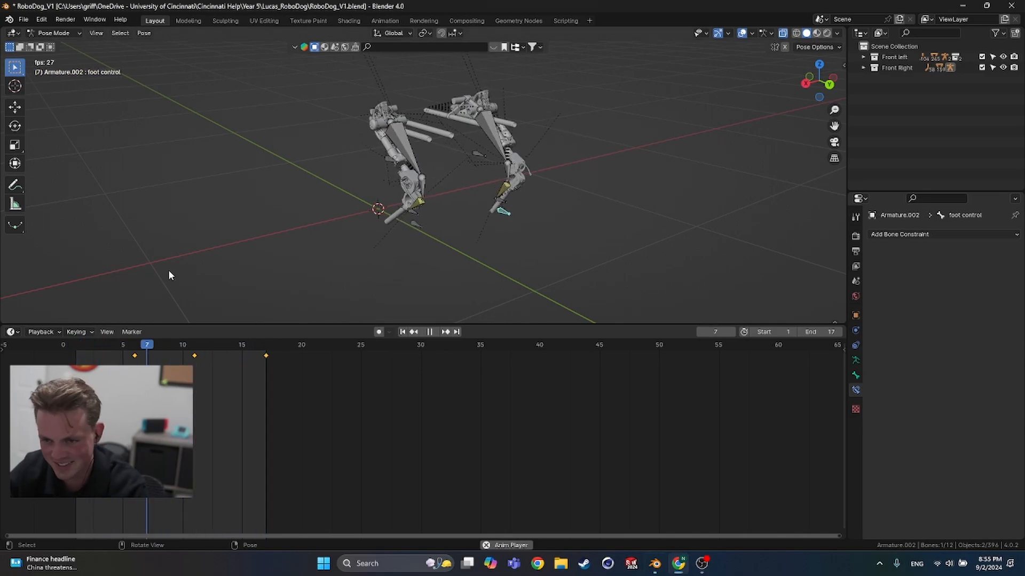
Step: Select both foot controls and try to move the keyframe at frame 12 onto frame 11
click(272, 247)
key(space)
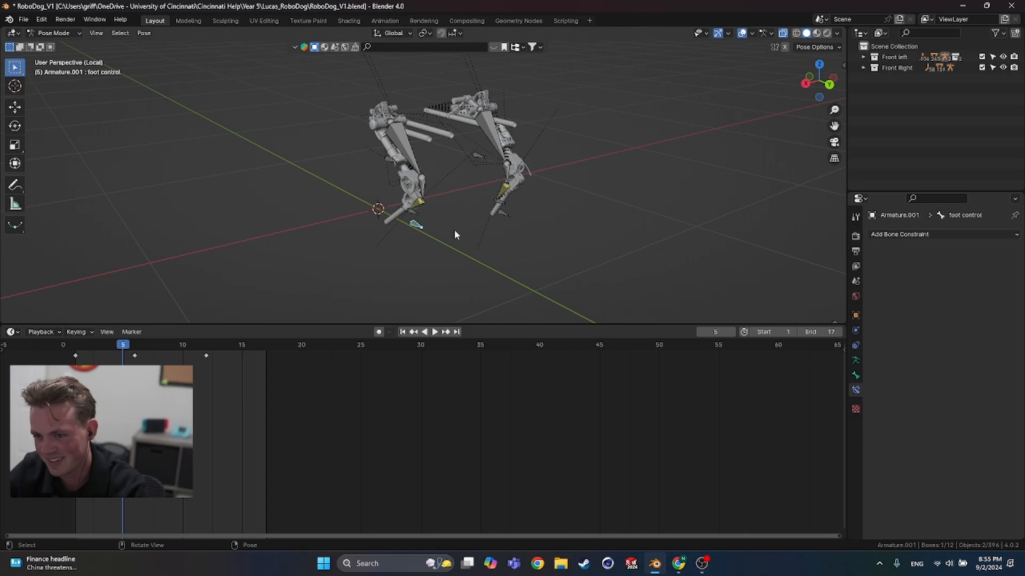
shift+click(507, 216)
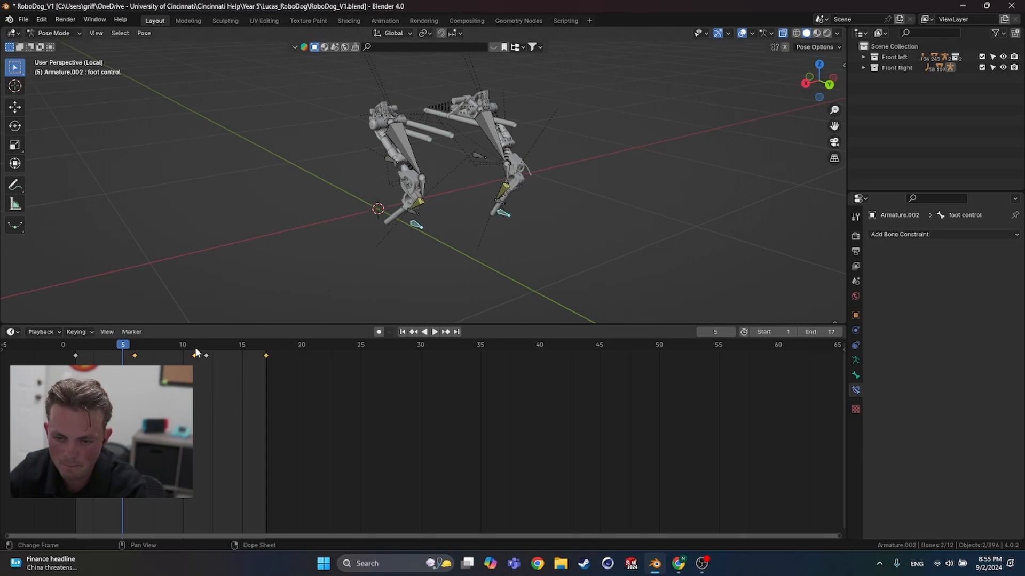
mouse_move(196, 352)
mouse_down()
mouse_move(214, 348)
mouse_move(206, 354)
mouse_up()
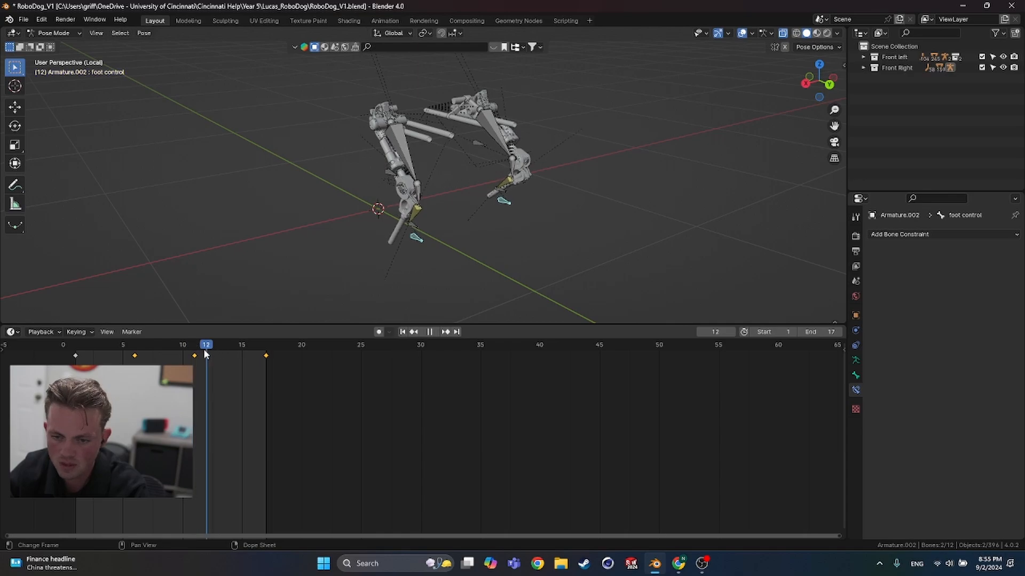
click(213, 349)
click(206, 356)
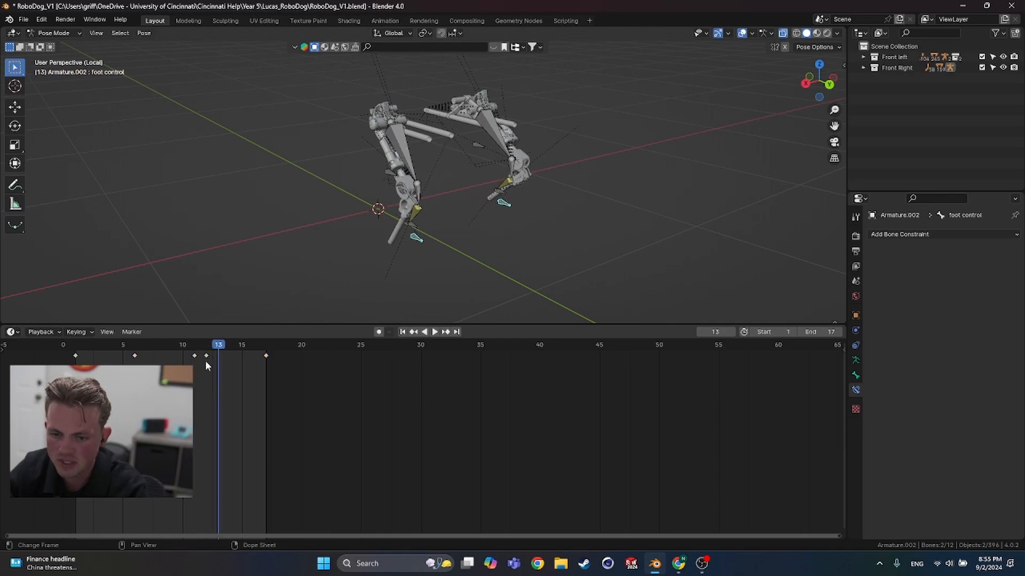
key(g)
click(195, 356)
drag(198, 350, 224, 411)
Step: Undo the keyframe moves, the end frame change and the five-frame offset of the front right foot control
key(ctrl+z)
key(ctrl+z)
key(ctrl+z)
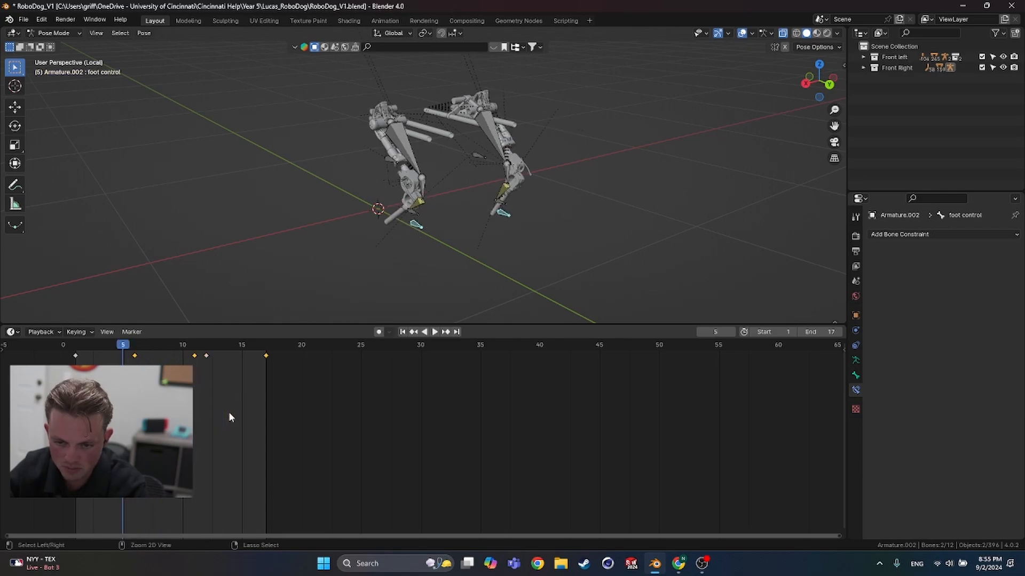
key(ctrl+z)
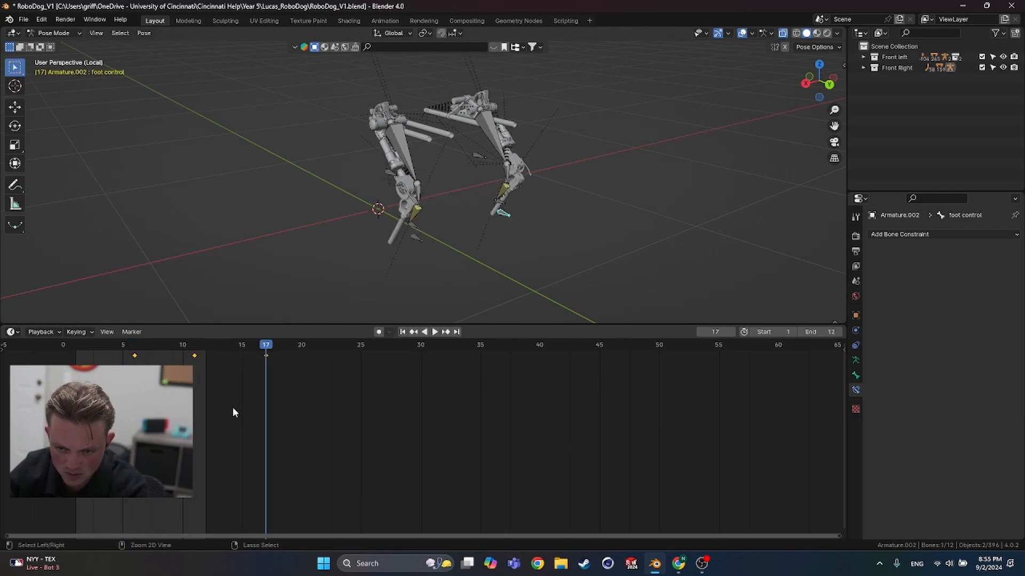
key(ctrl+z)
key(ctrl+z)
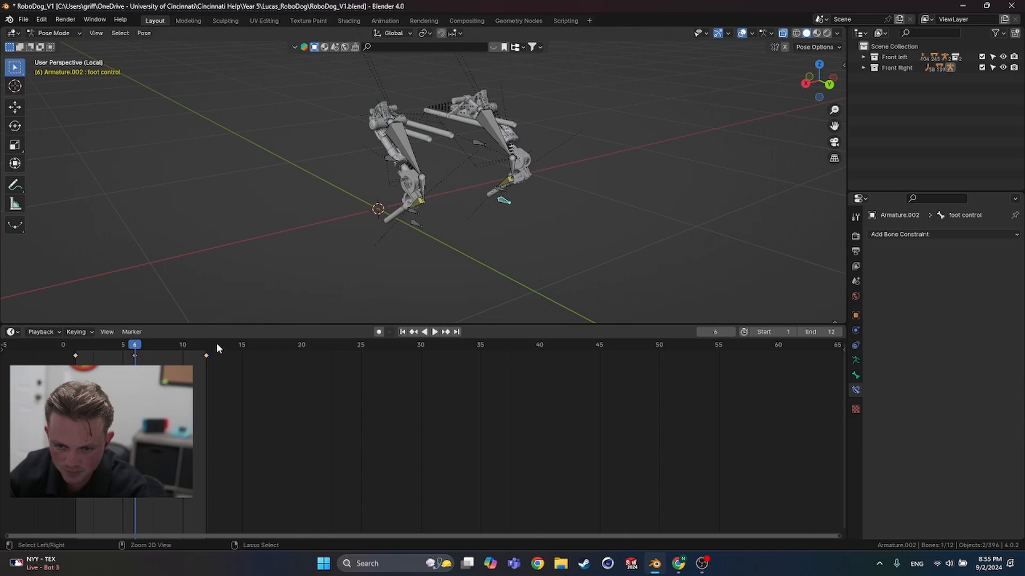
key(ctrl+z)
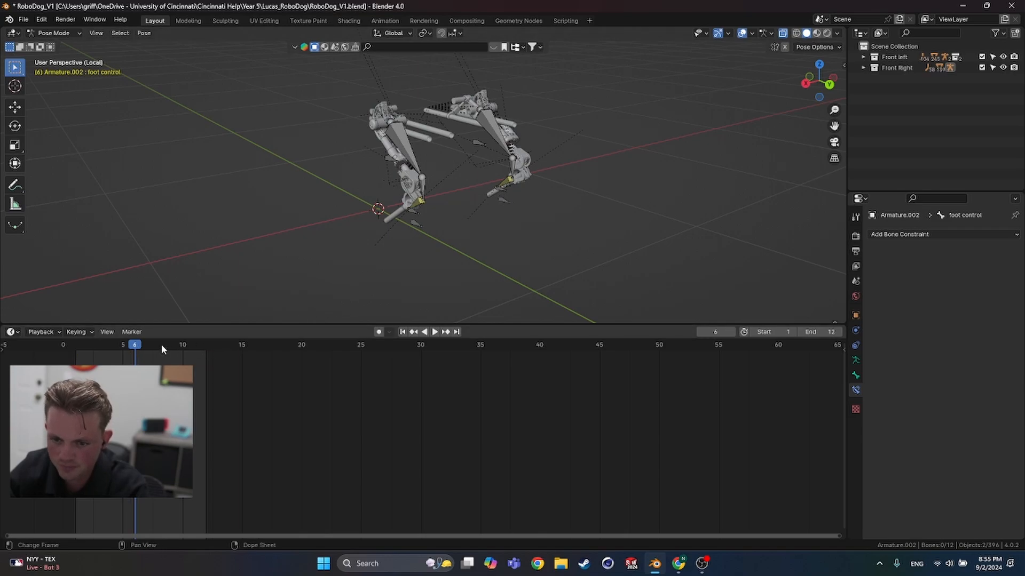
Step: Replay the loop from frame 1 and check the keyframes of each foot control against the leg motion
click(73, 348)
key(space)
key(space)
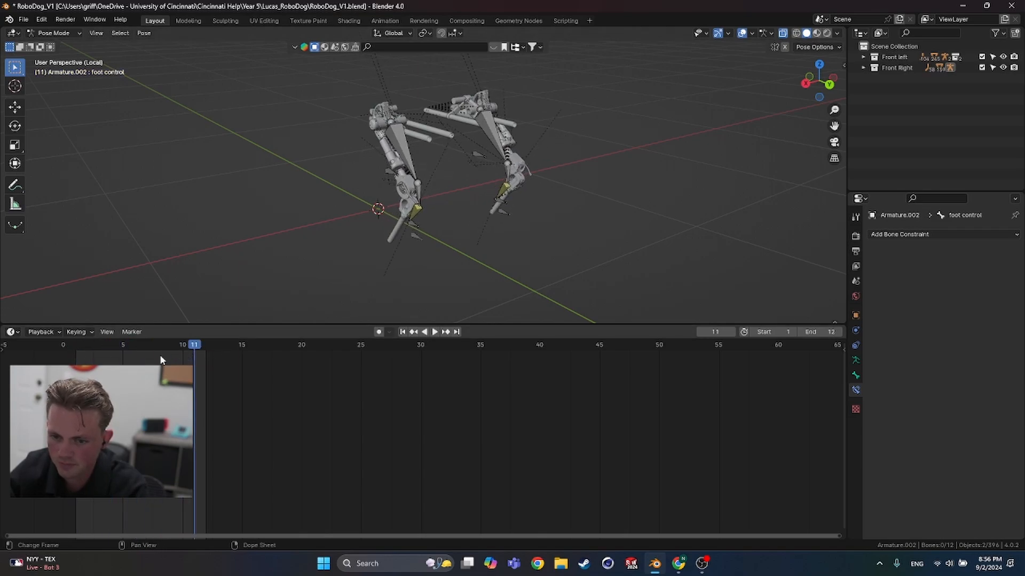
click(415, 235)
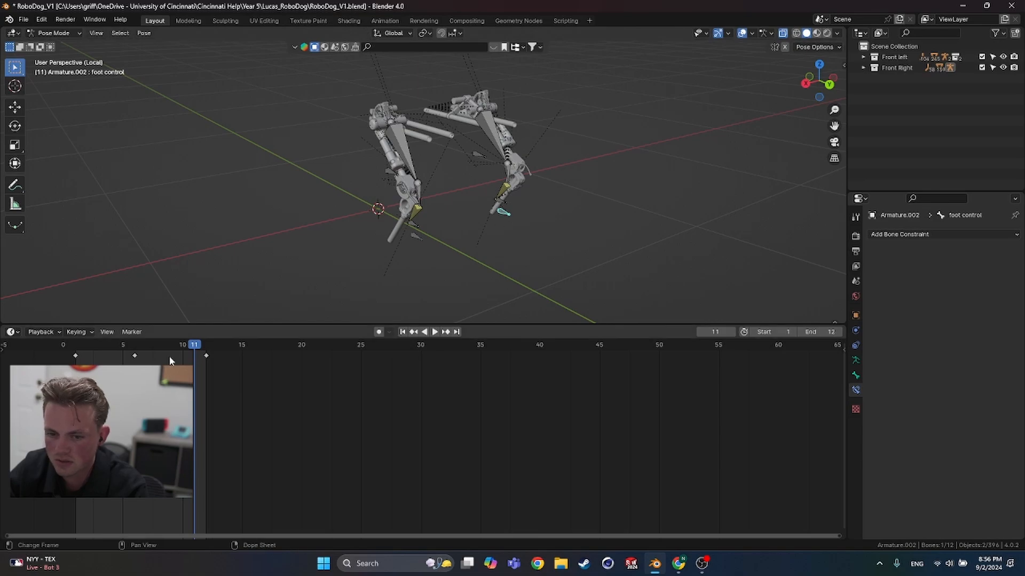
drag(191, 347, 230, 353)
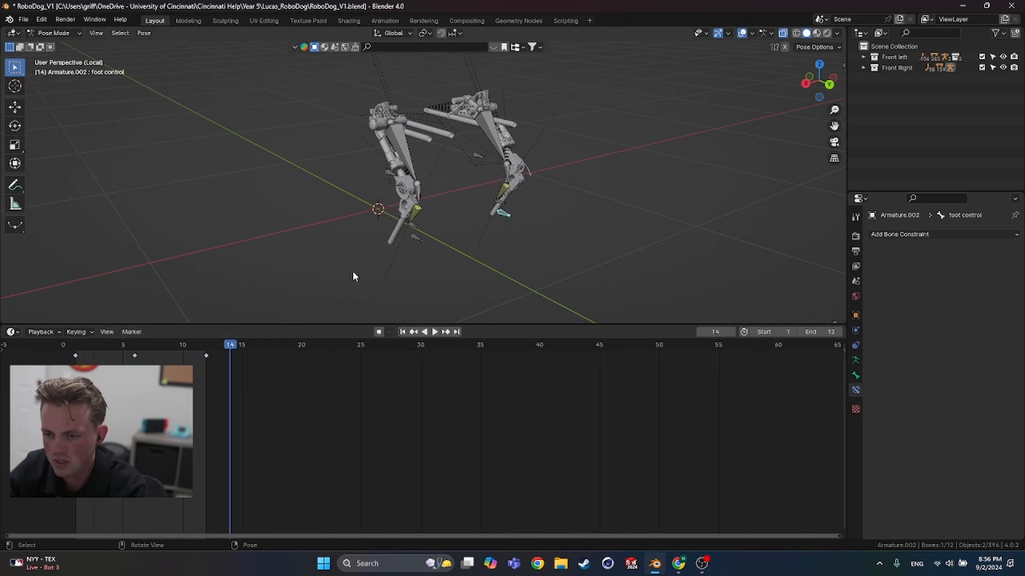
key(space)
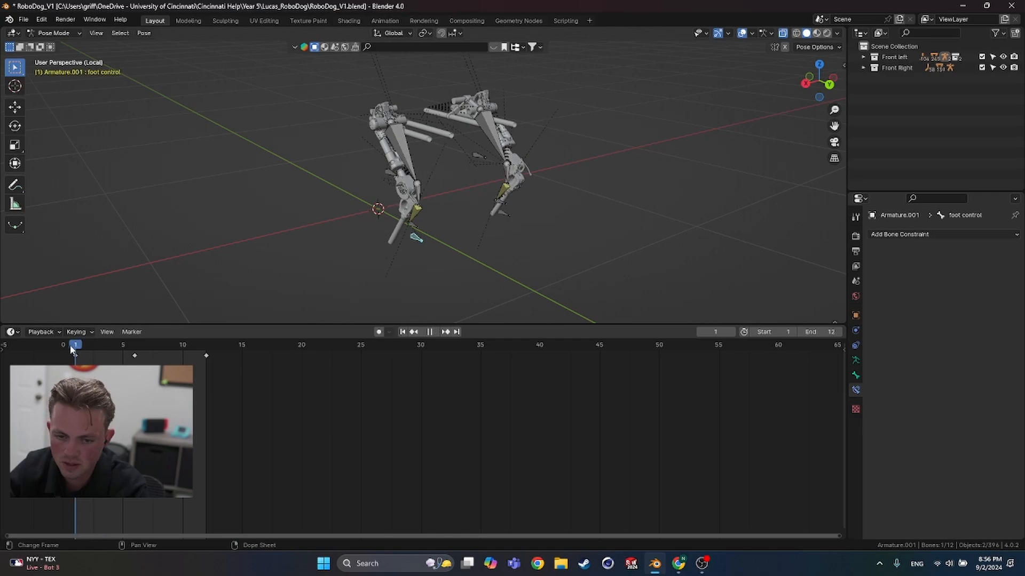
key(space)
Step: Shift all keyframes of the front right leg's foot control five frames later in the timeline
key(a)
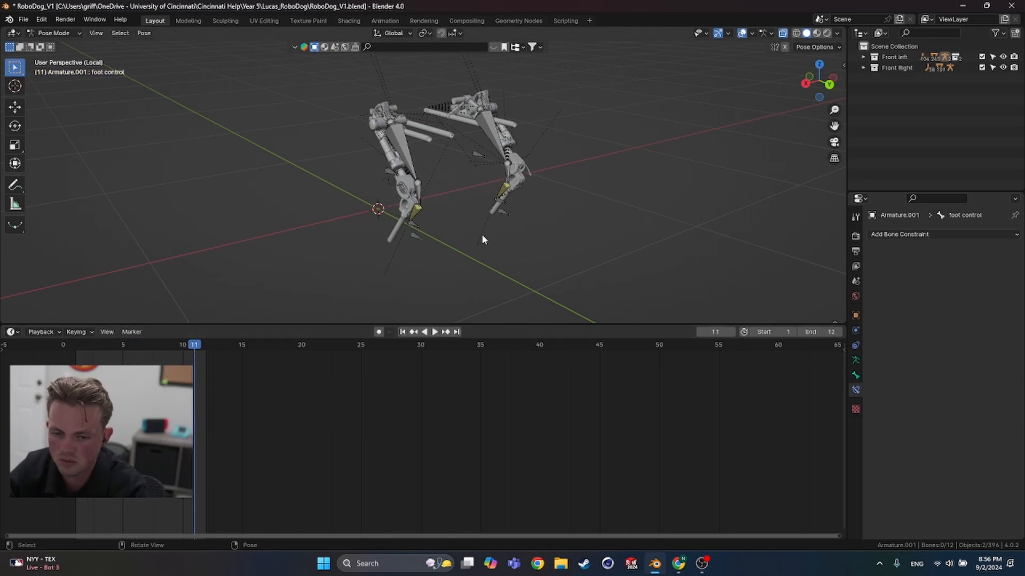
click(502, 213)
key(a)
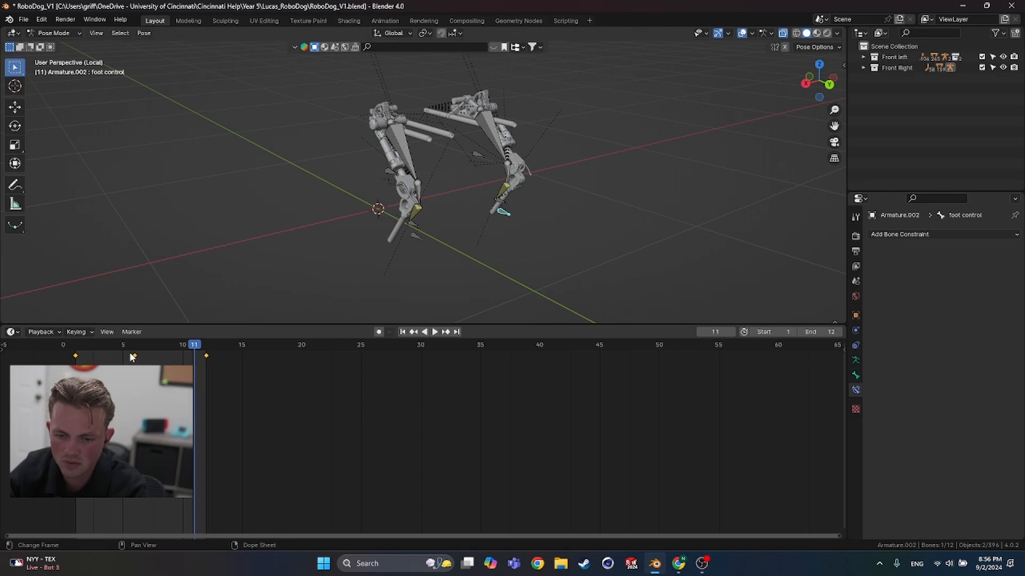
click(135, 351)
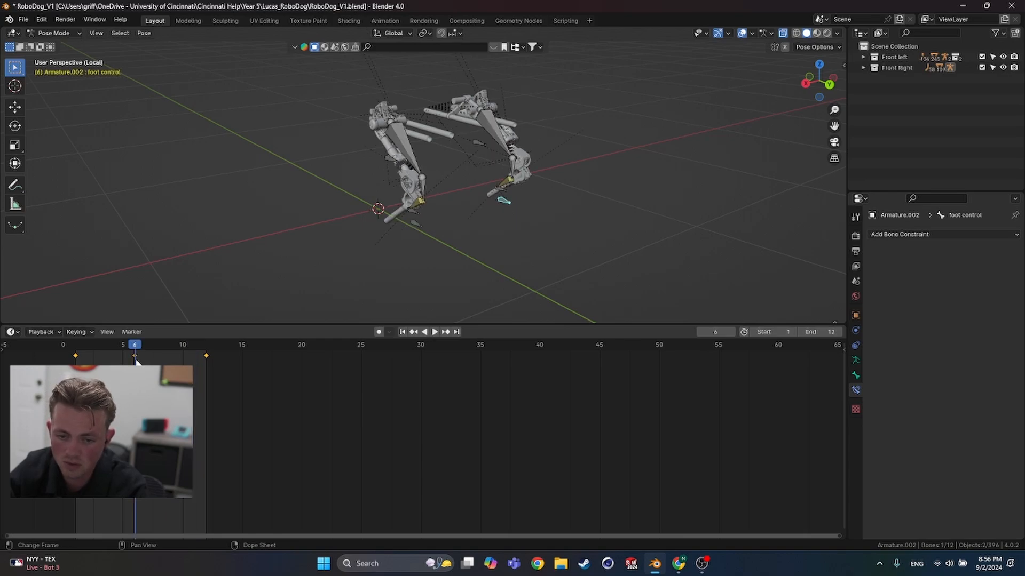
key(g)
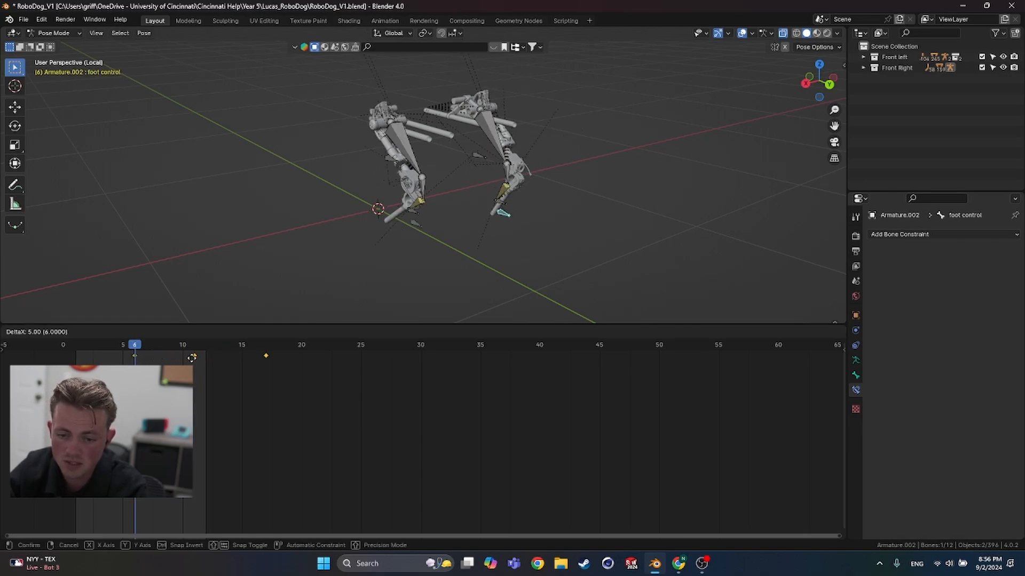
click(193, 358)
Step: Try to move the front right foot control's keyframe from frame 11 to frame 12
drag(135, 348, 193, 348)
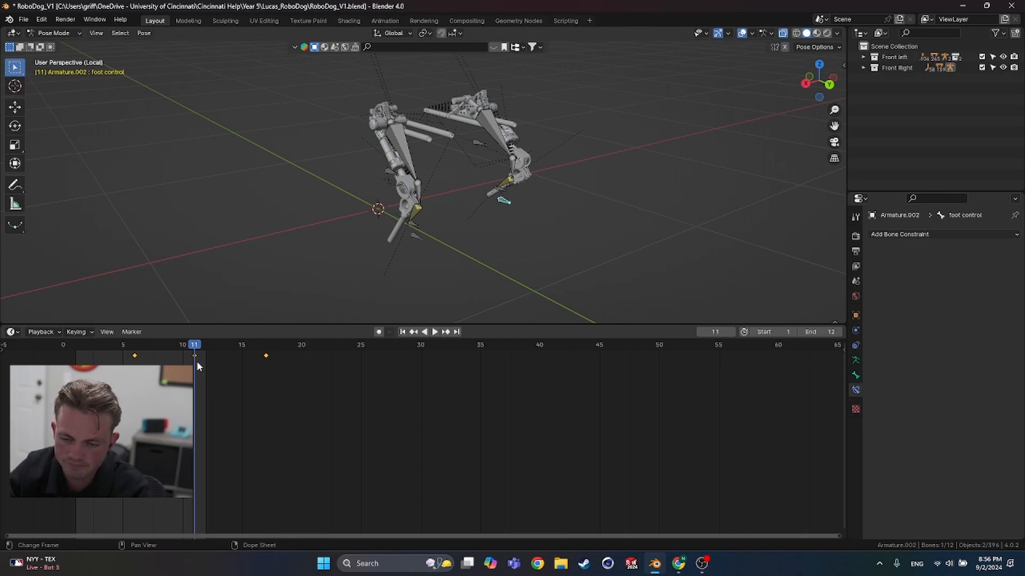
click(194, 355)
key(g)
click(207, 357)
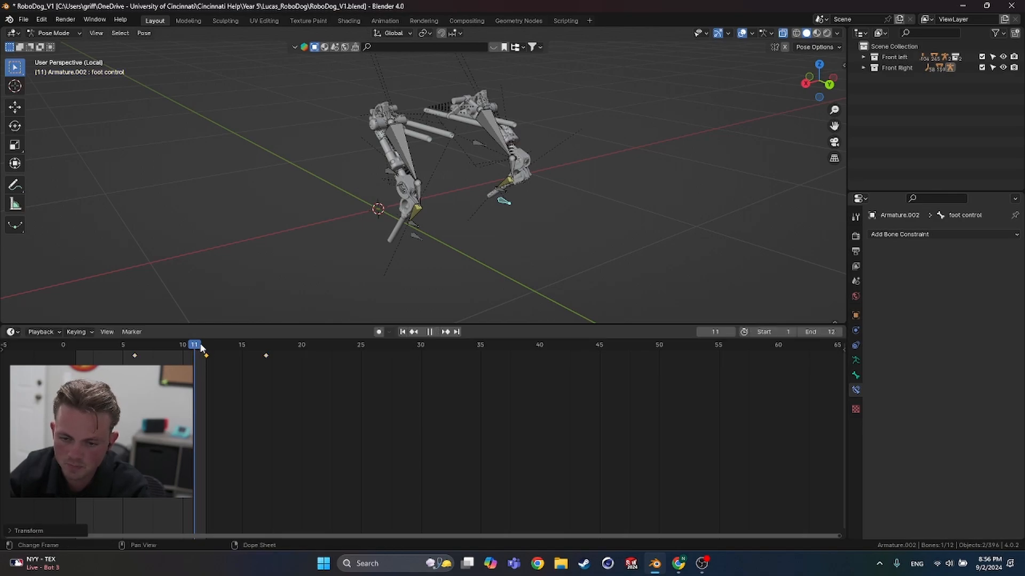
drag(202, 348, 265, 350)
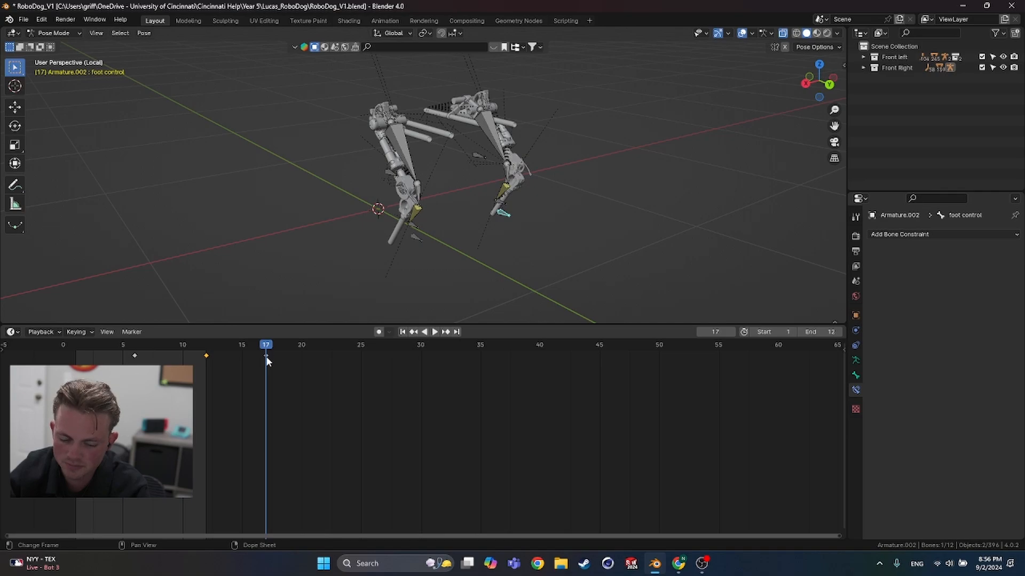
key(ctrl+z)
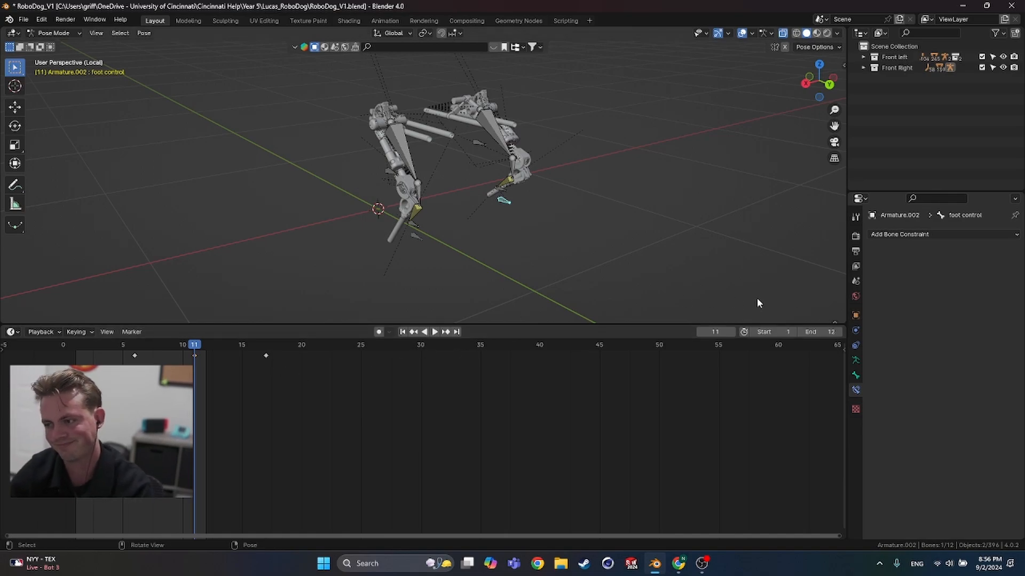
Step: Set the animation's end frame to 17 and play back the two front legs
text(17)
key(Return)
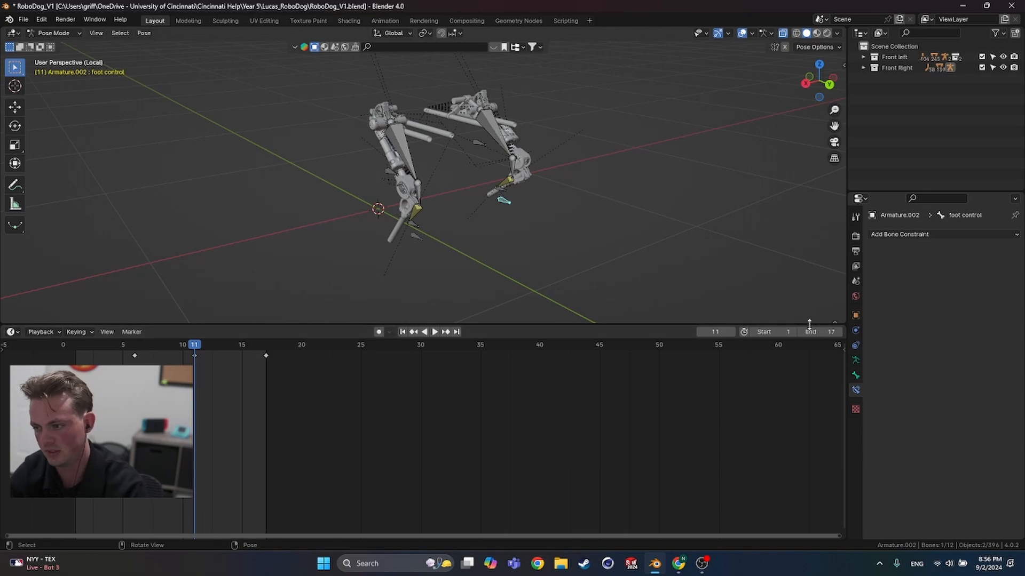
key(space)
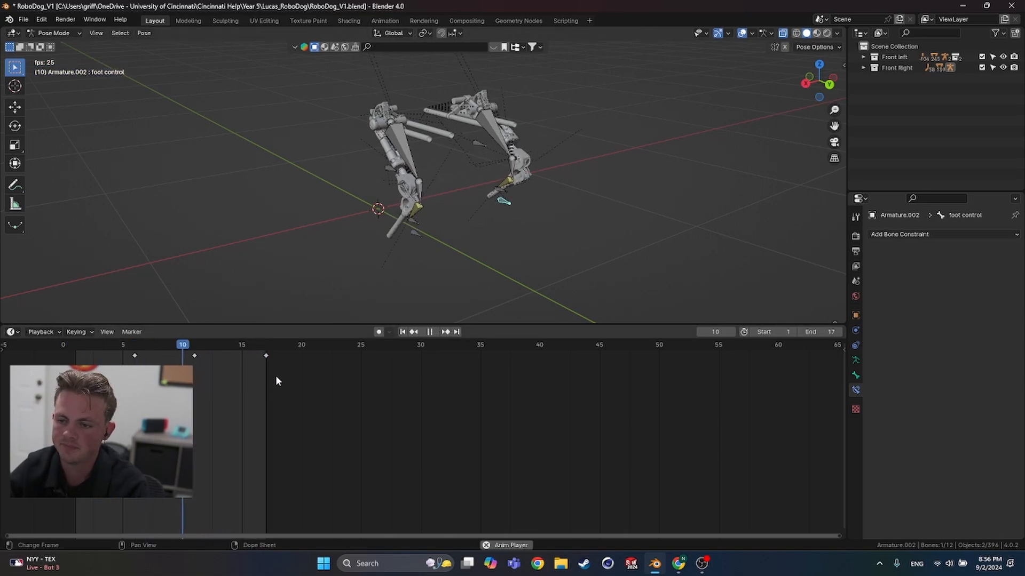
key(space)
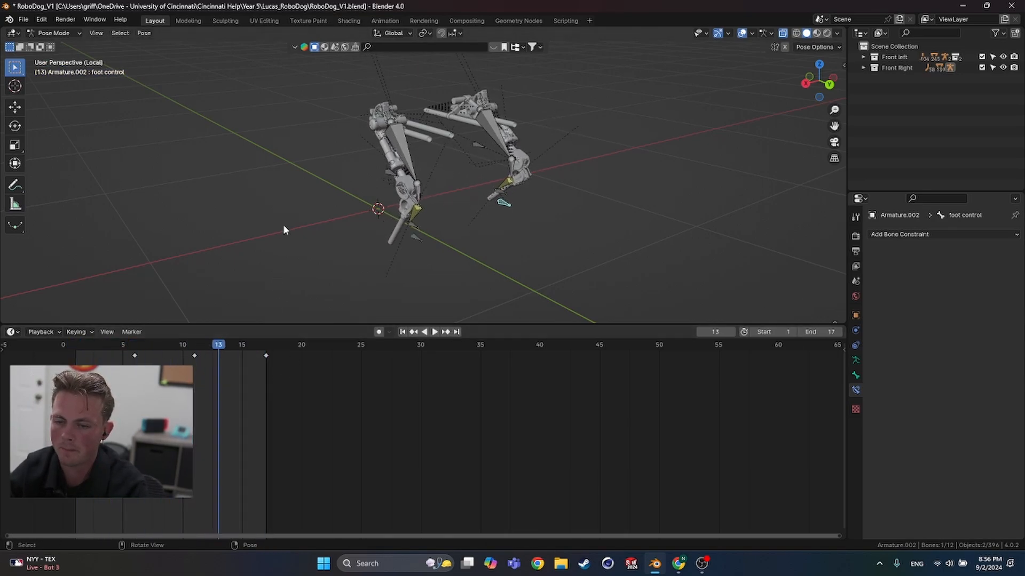
Step: Switch from Pose Mode to Object Mode
middle_drag(283, 224, 355, 184)
key(a)
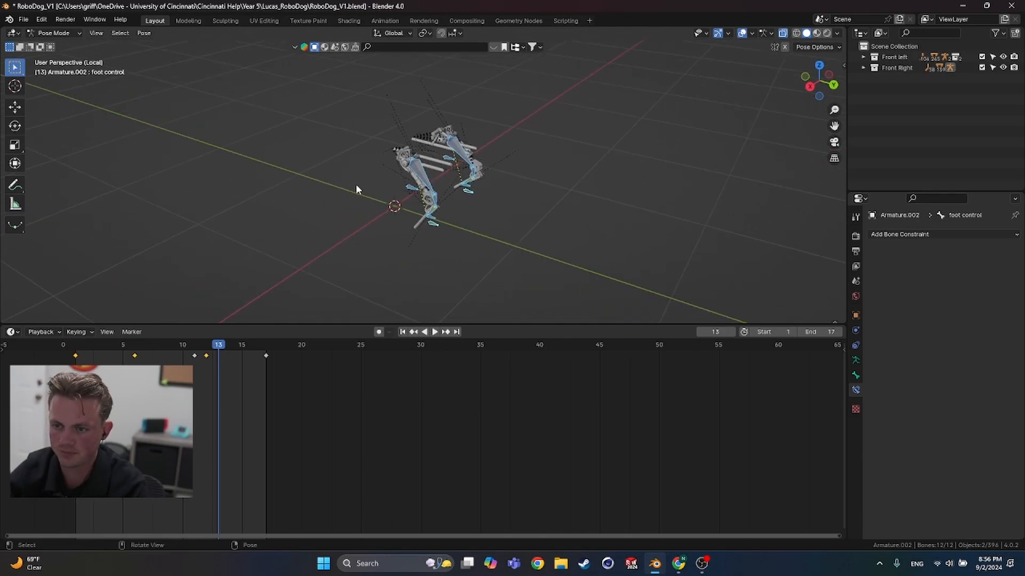
key(ctrl+Tab)
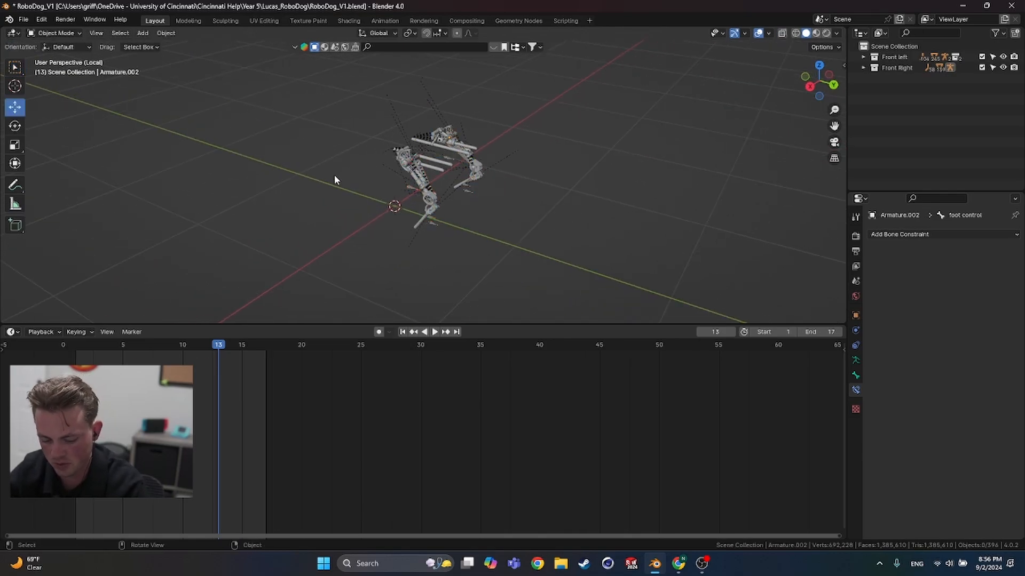
Step: Duplicate both front legs with their armatures and move the copy about -0.94 m along the Y axis
key(a)
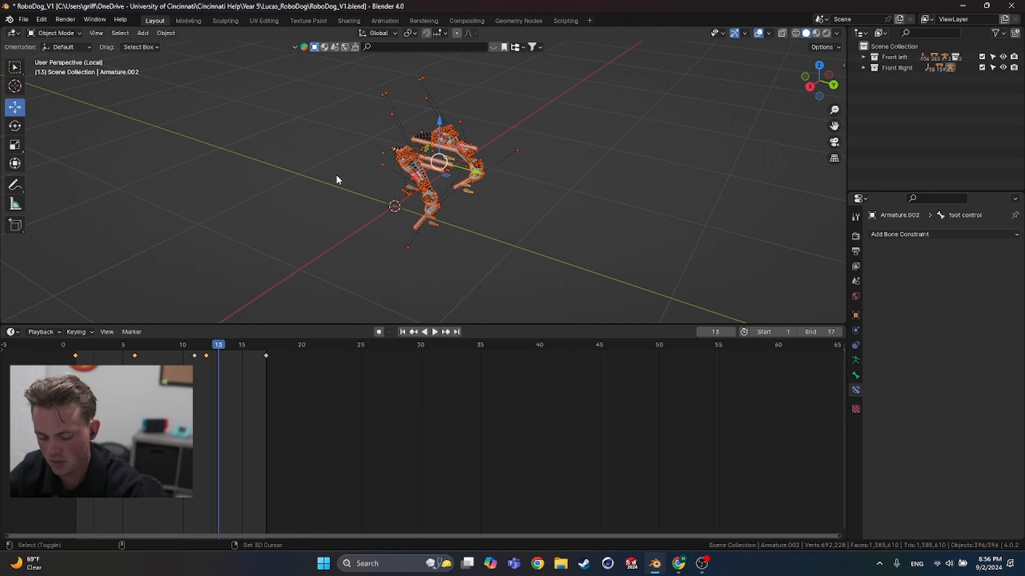
key(shift+d)
key(y)
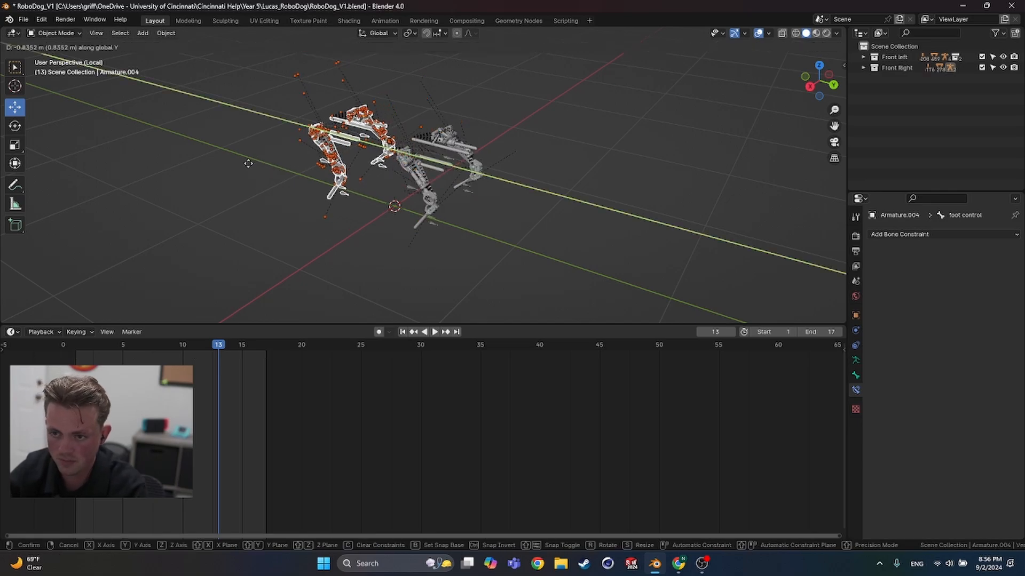
click(238, 164)
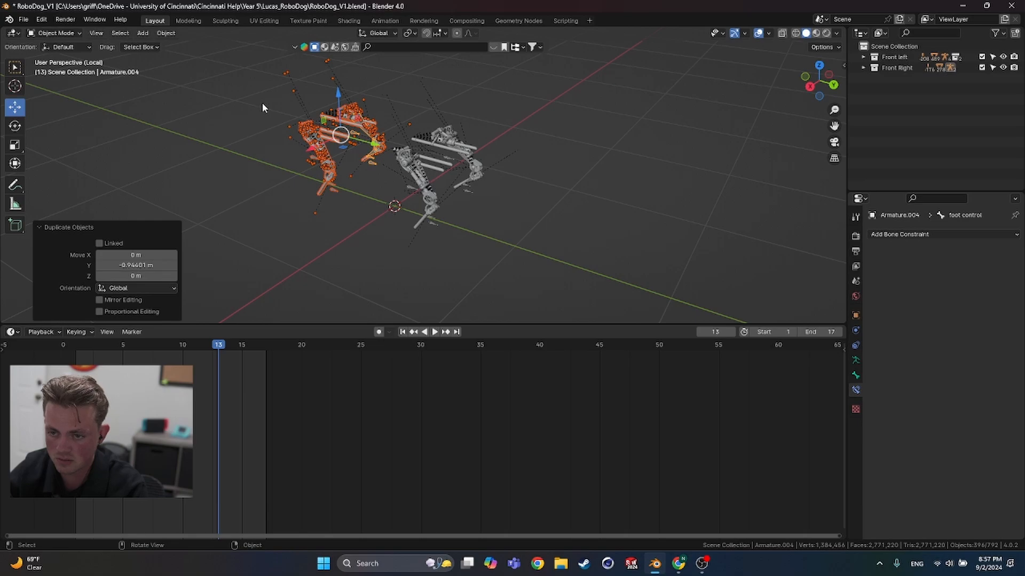
Step: Mirror the duplicated pair of legs along the X axis with a scale of -1
text(s-1)
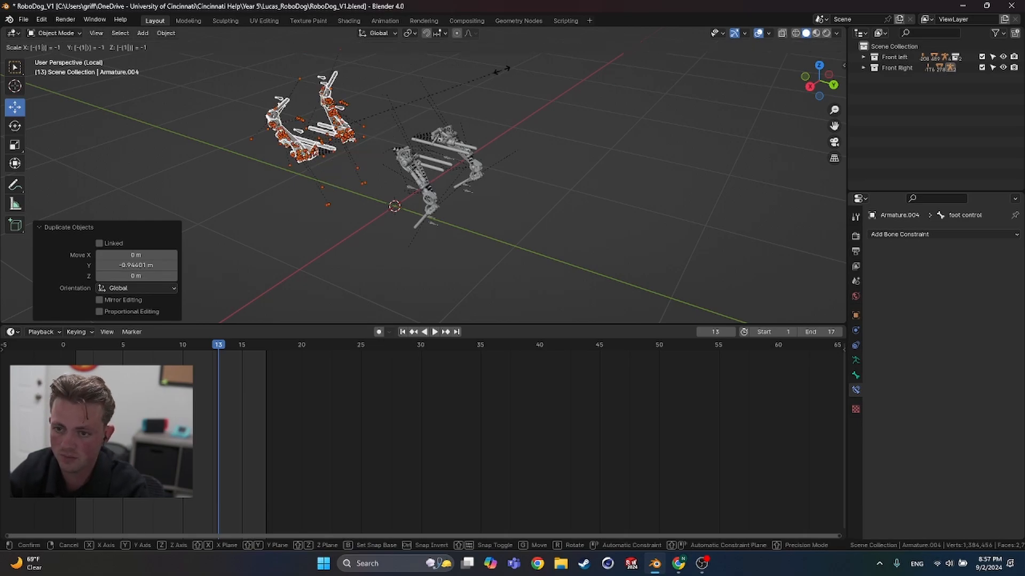
right_click(501, 70)
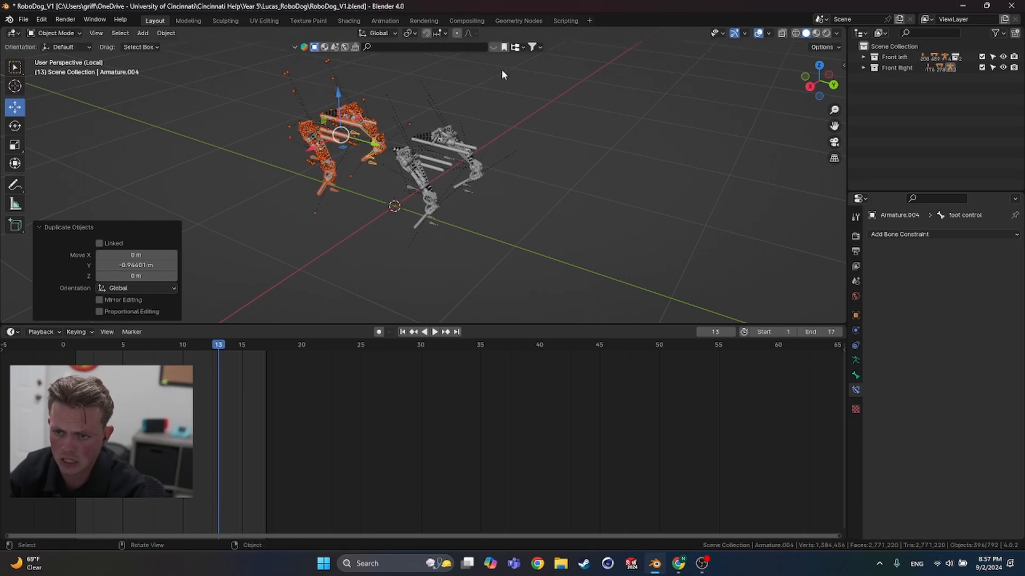
scroll(302, 128, up, 3)
shift+middle_drag(302, 128, 419, 219)
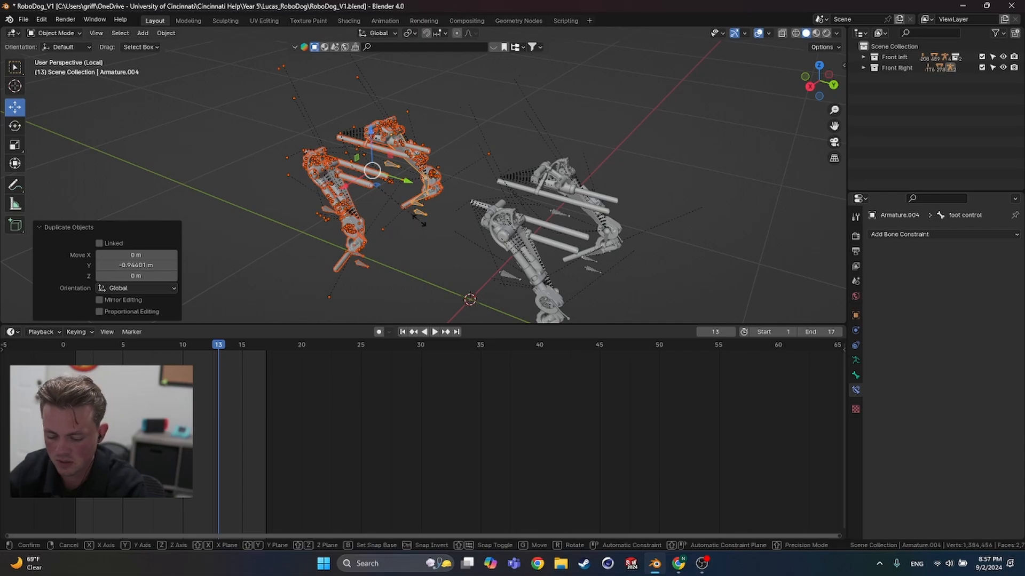
key(s)
text(x)
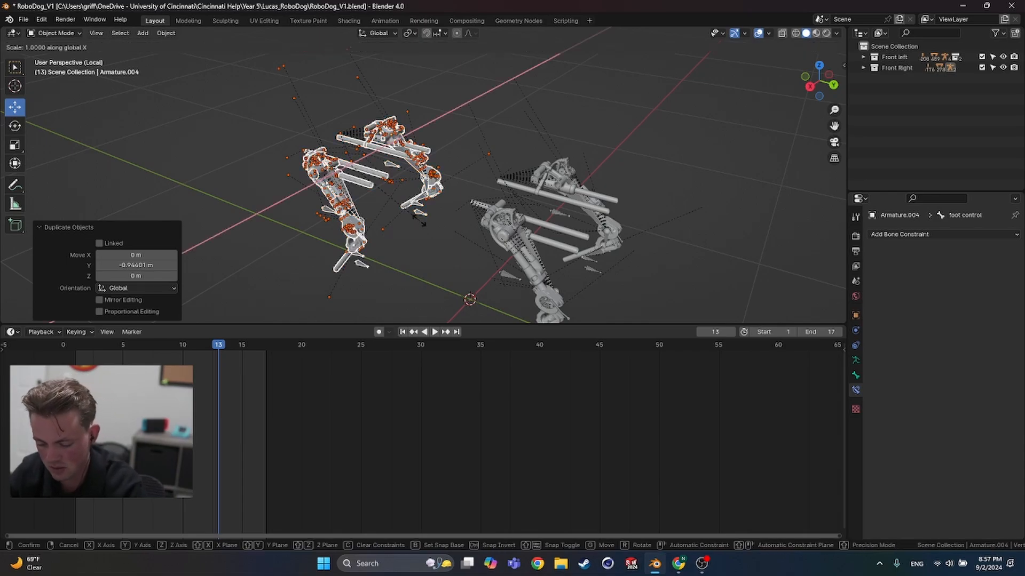
text(-1)
key(Return)
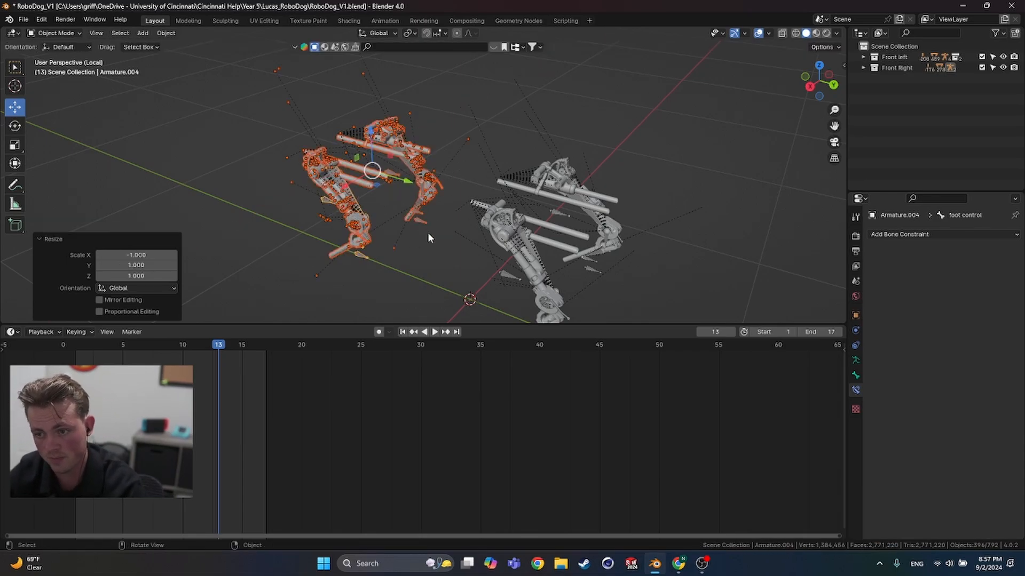
click(428, 232)
Step: Play the animation with all four legs and hide the viewport overlays and gizmos to examine the walking motion
middle_drag(427, 232, 379, 222)
key(space)
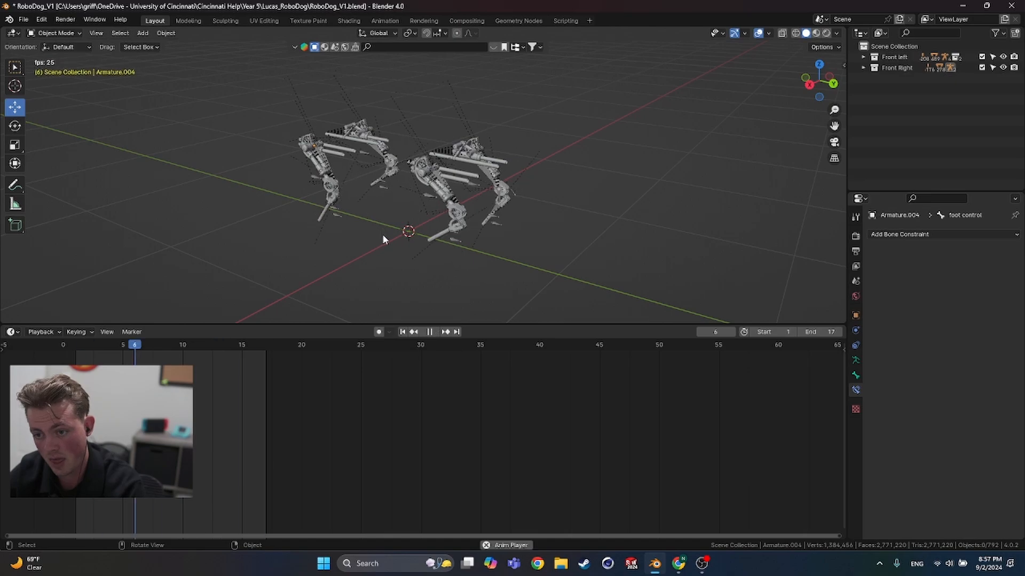
scroll(382, 234, up, 2)
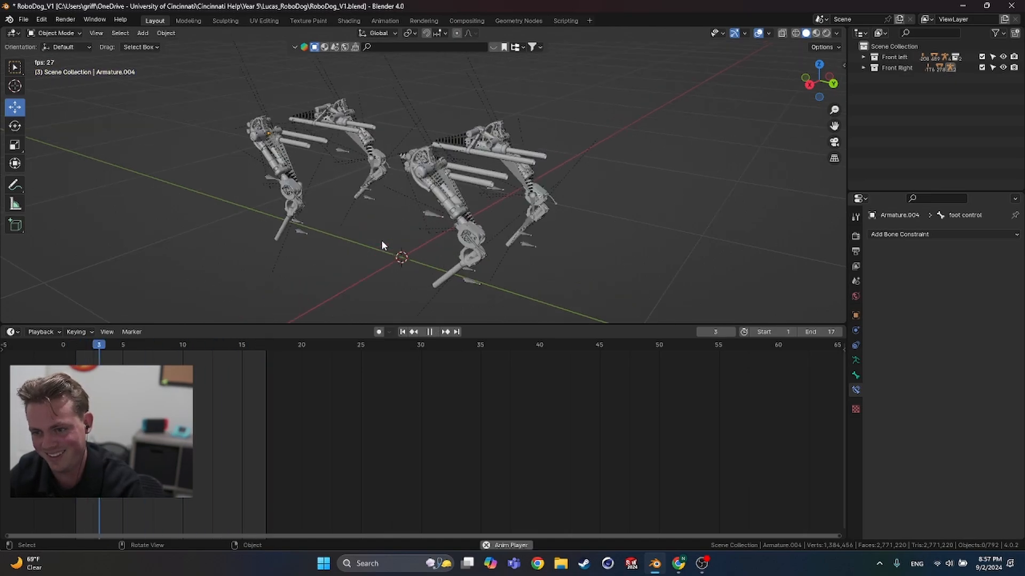
middle_drag(382, 241, 377, 235)
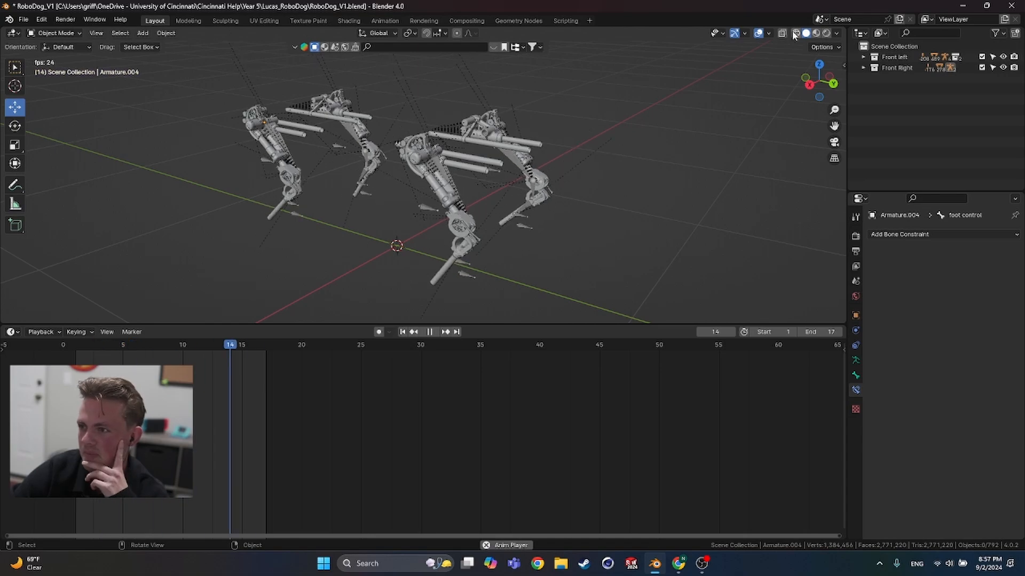
click(759, 33)
scroll(396, 211, up, 3)
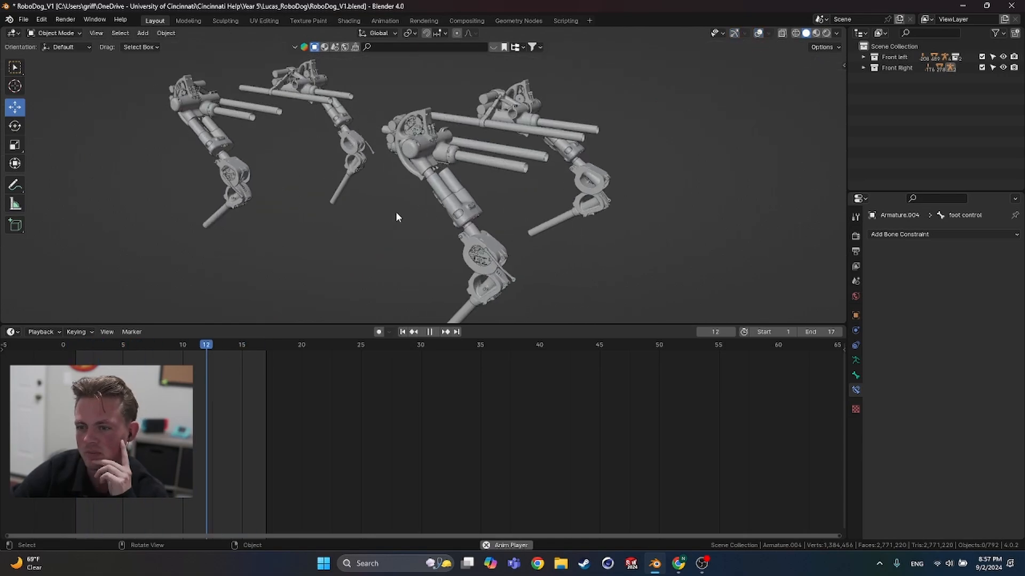
scroll(395, 212, down, 1)
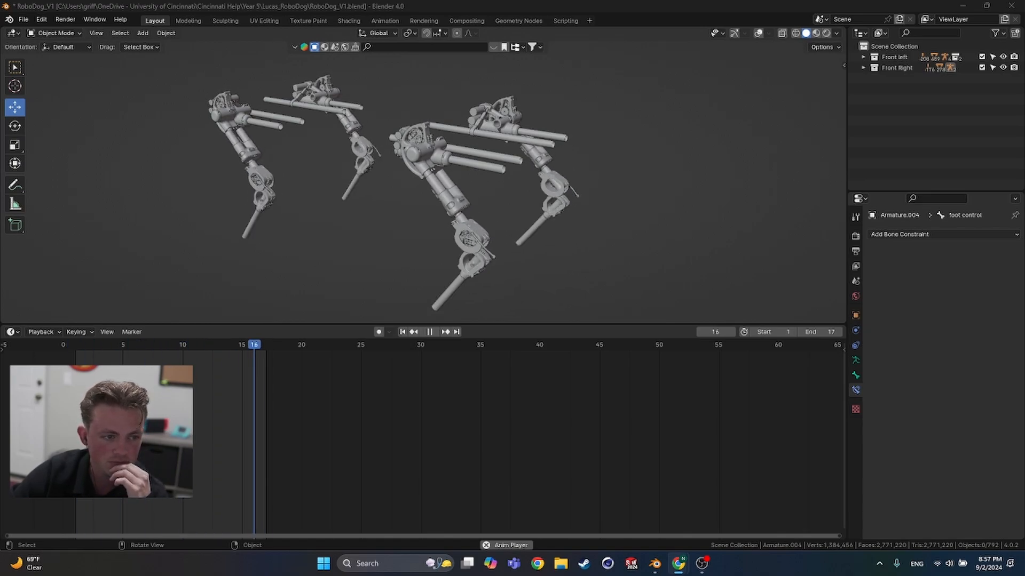
Step: Switch to Chrome and replay the Boston Dynamics Spot walking gait video to study its leg timing, closing it when done
drag(1024, 155, 853, 62)
click(732, 231)
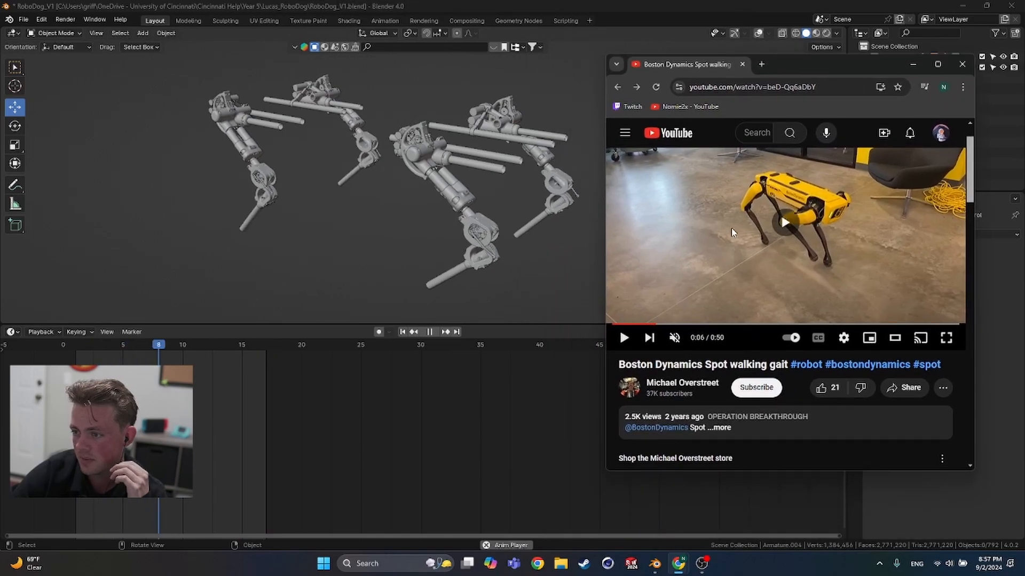
click(491, 232)
mouse_move(680, 569)
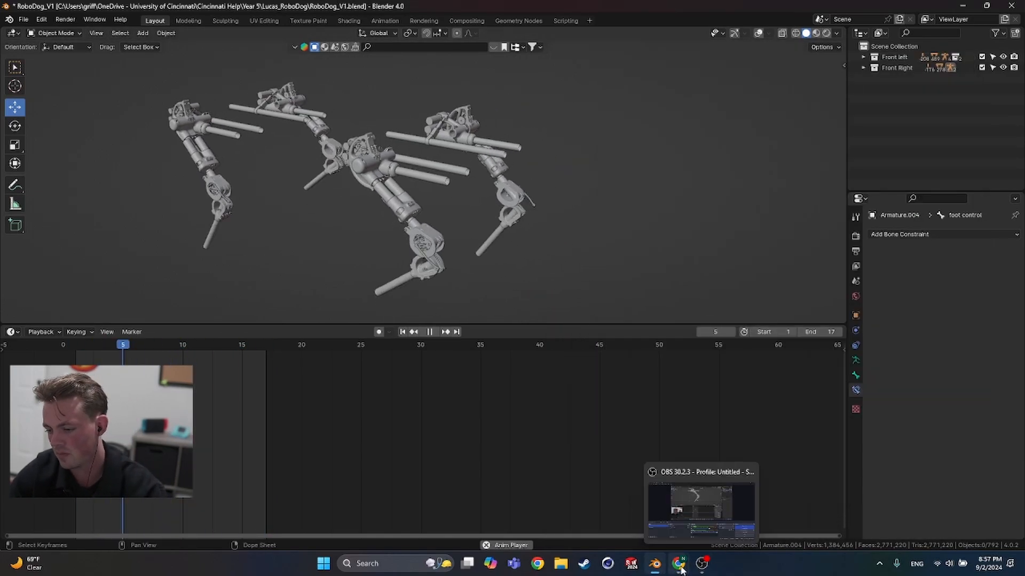
click(724, 505)
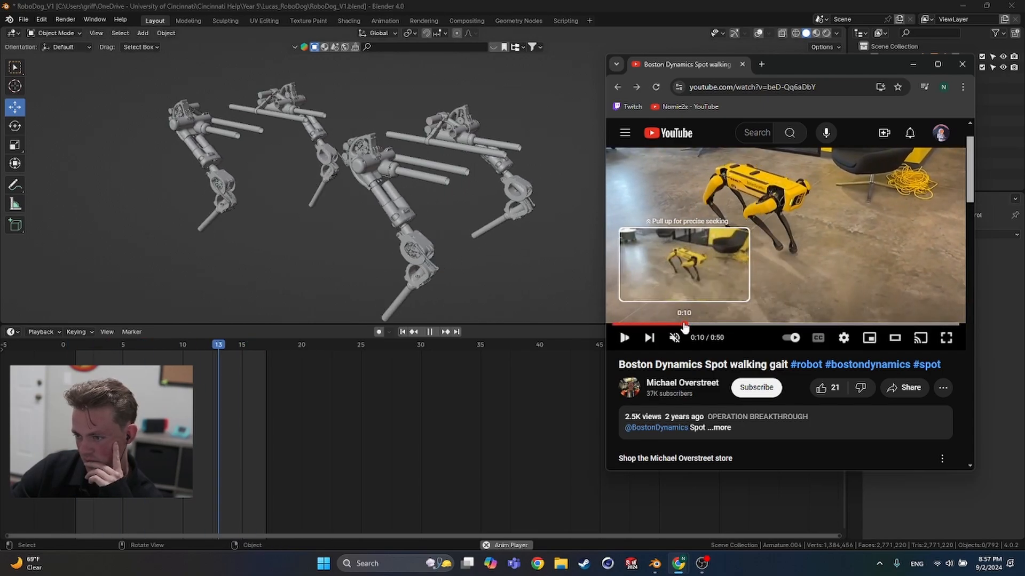
click(647, 324)
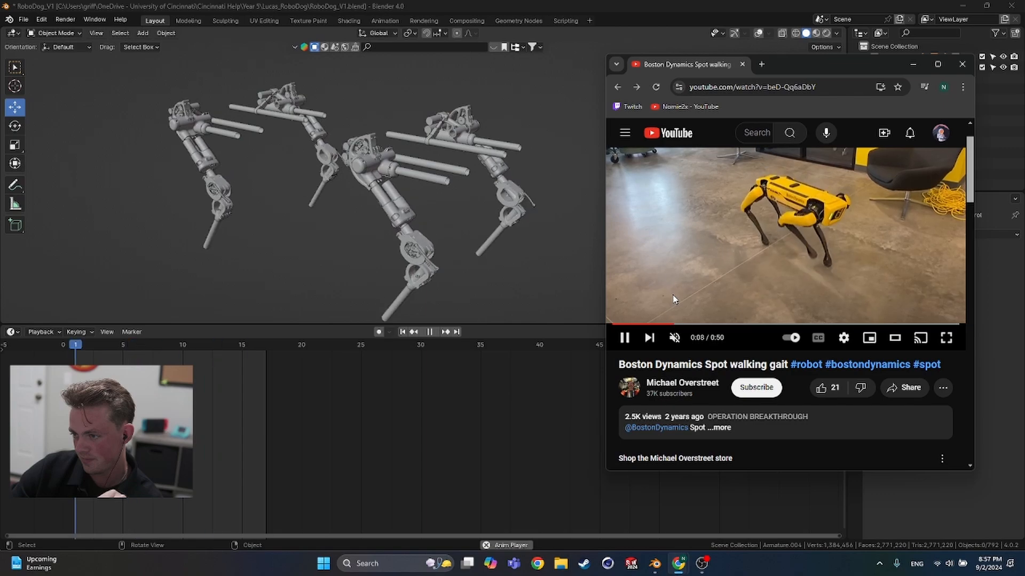
click(674, 299)
drag(795, 64, 459, 97)
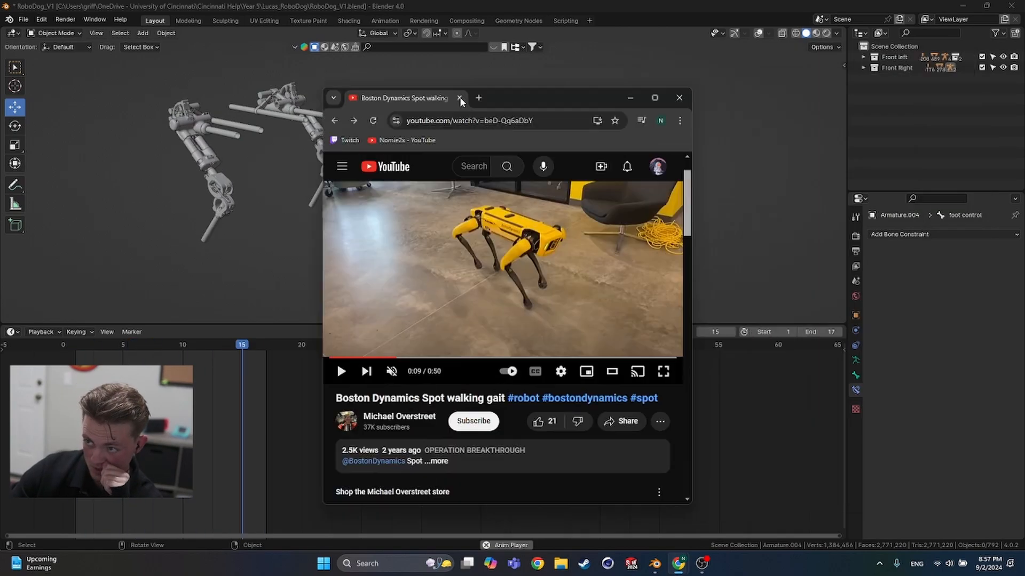
click(459, 97)
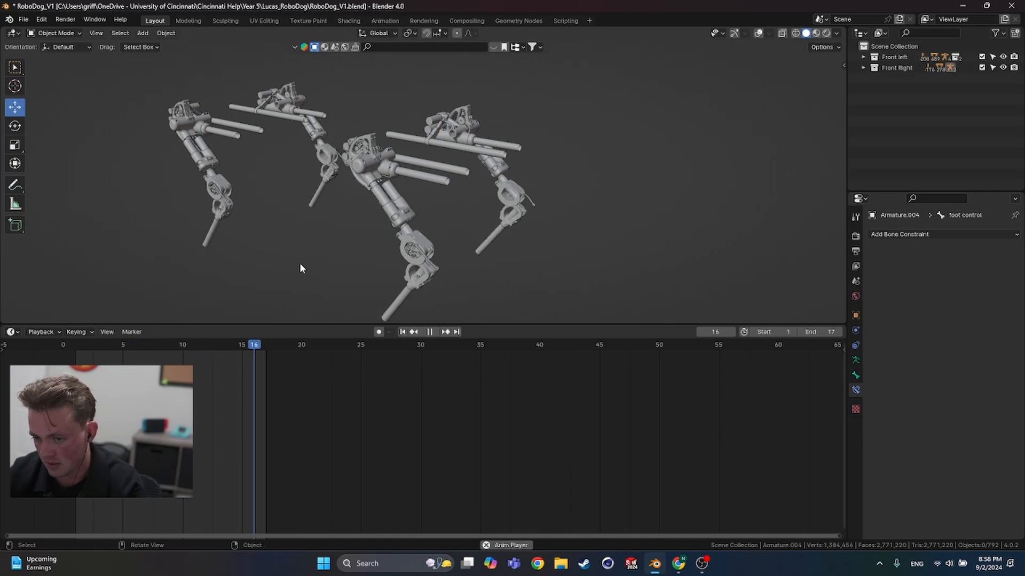
Step: Stop the playback and show the viewport overlays and gizmos again
key(space)
click(758, 33)
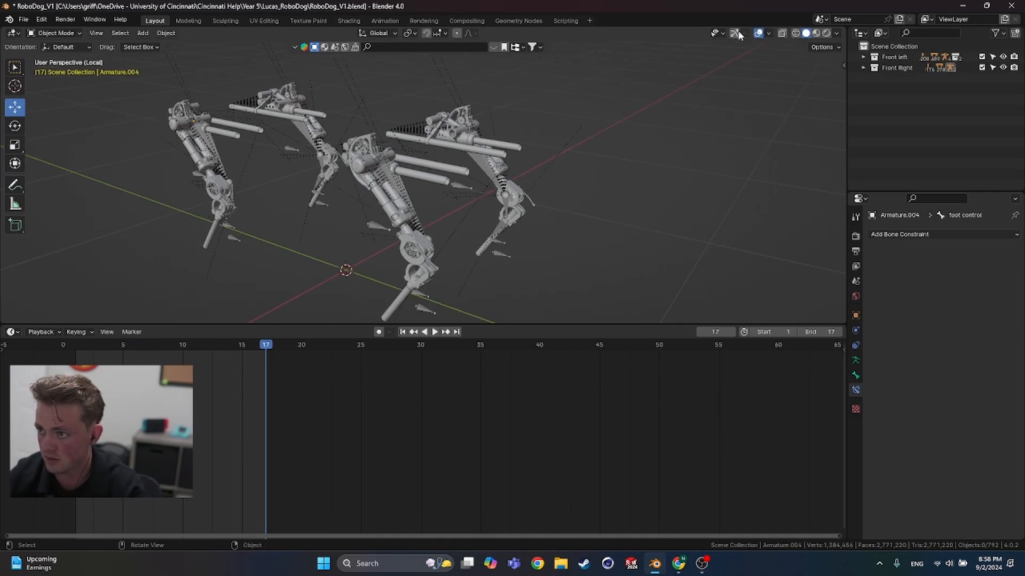
click(735, 33)
scroll(435, 195, down, 2)
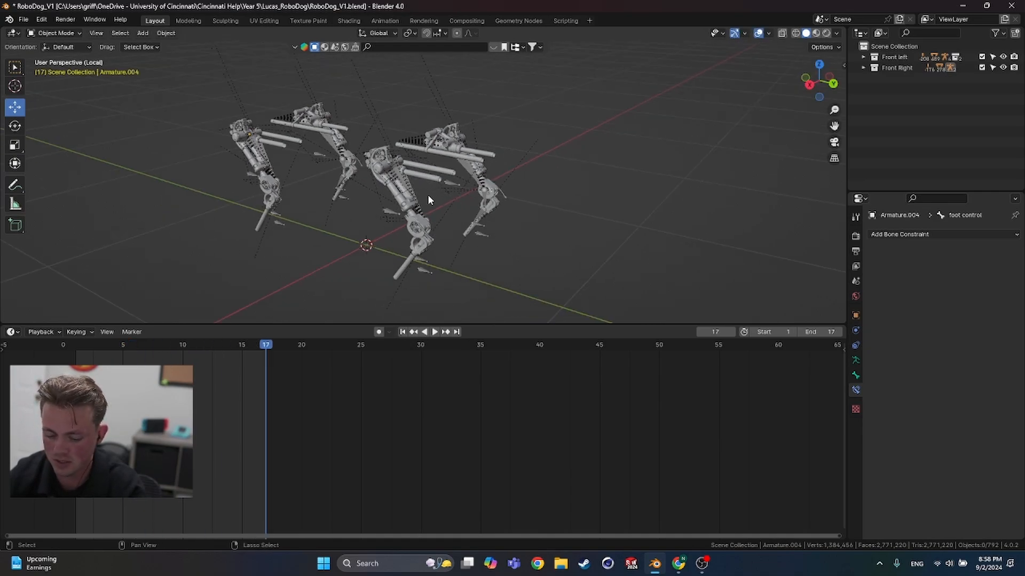
Step: Undo the mirroring and duplication of the second pair of legs
key(ctrl+z)
key(ctrl+z)
key(ctrl+z)
key(ctrl+z)
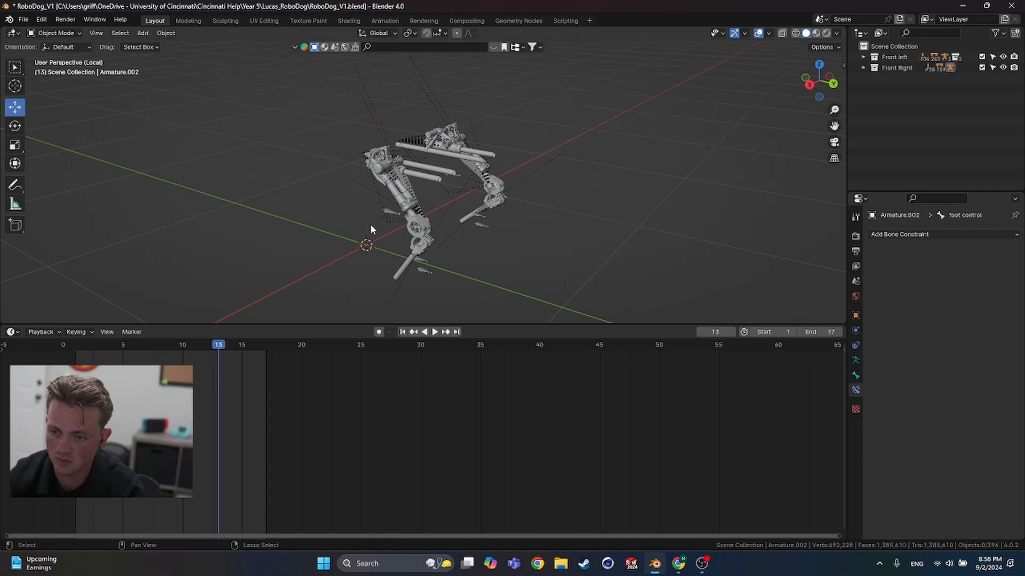
Step: Undo back to the unshifted front leg keyframes and the 12-frame range, and play the two-leg animation
key(ctrl+z)
key(ctrl+z)
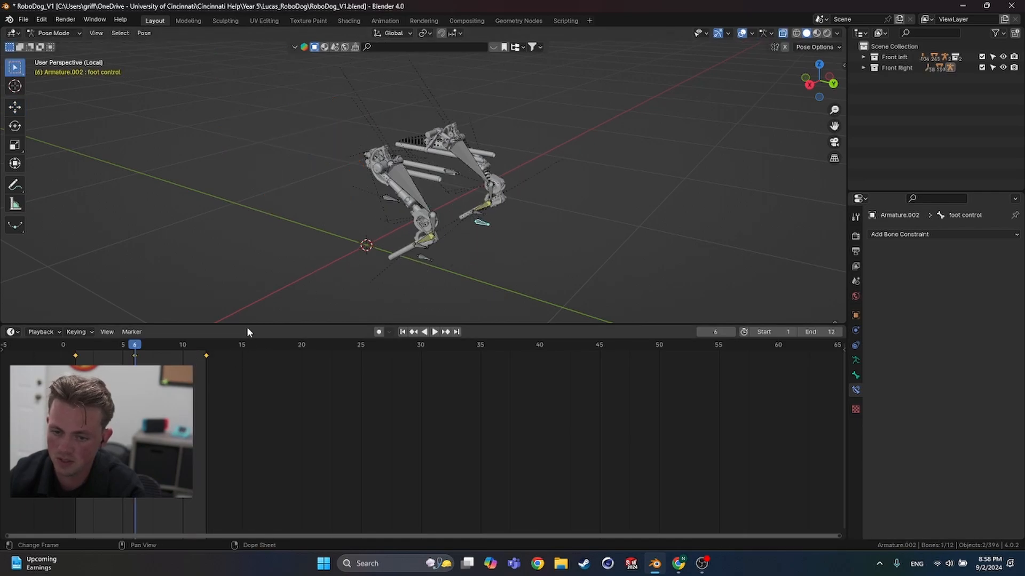
drag(199, 349, 121, 348)
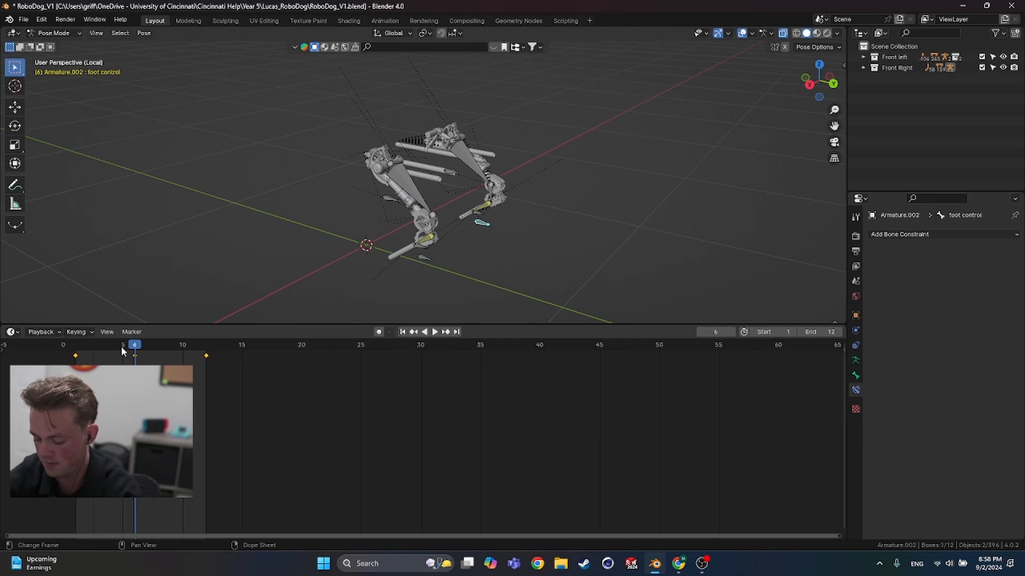
key(space)
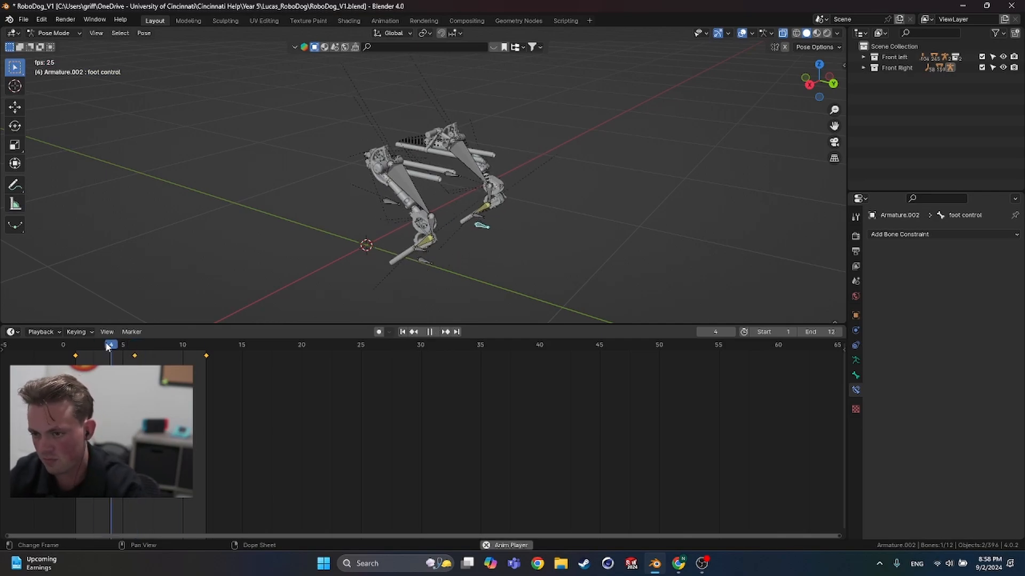
key(space)
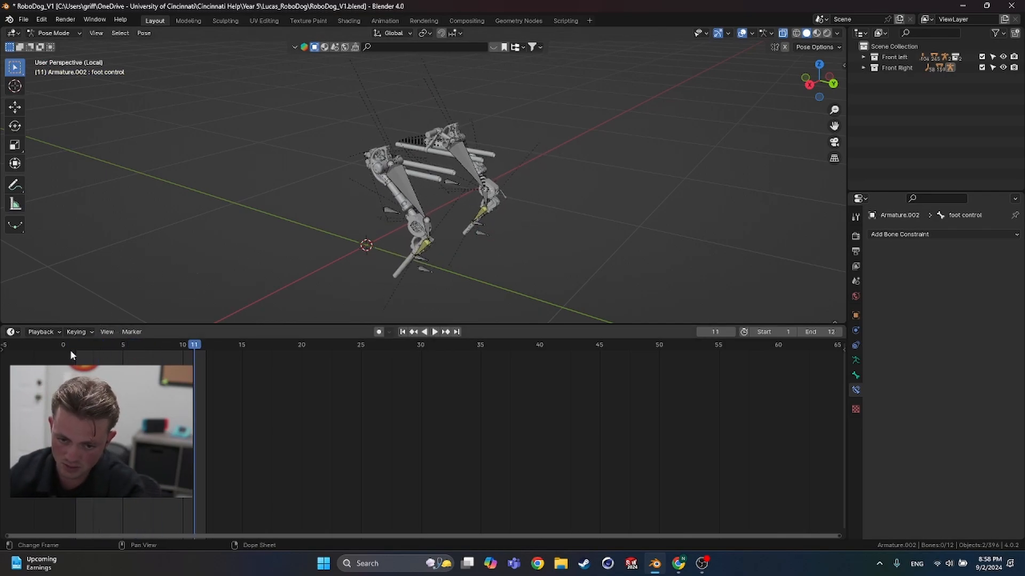
Step: Select the front left leg's foot control and move its middle keyframe to frame 3
drag(74, 347, 122, 345)
click(419, 255)
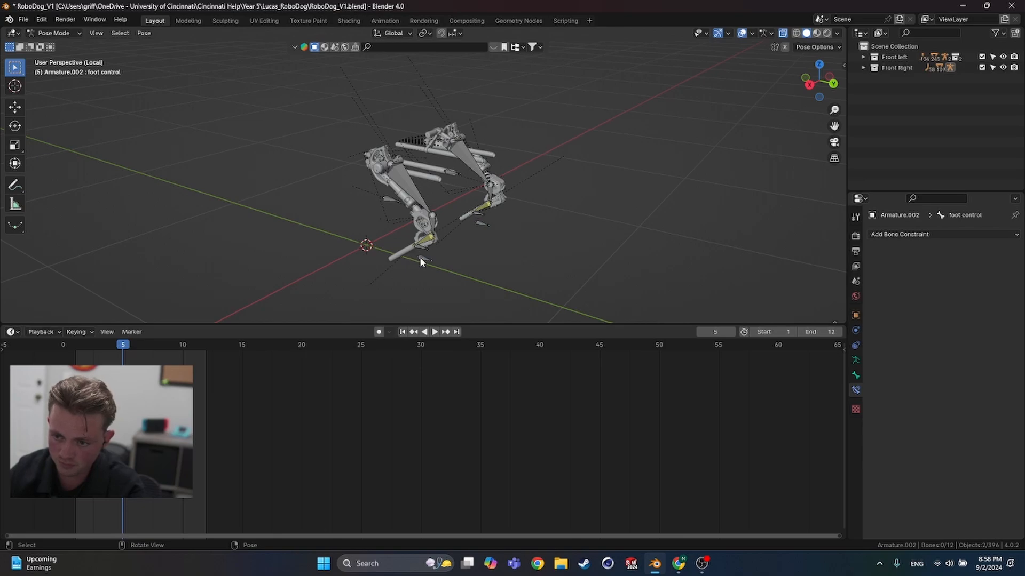
click(419, 258)
scroll(421, 438, up, 2)
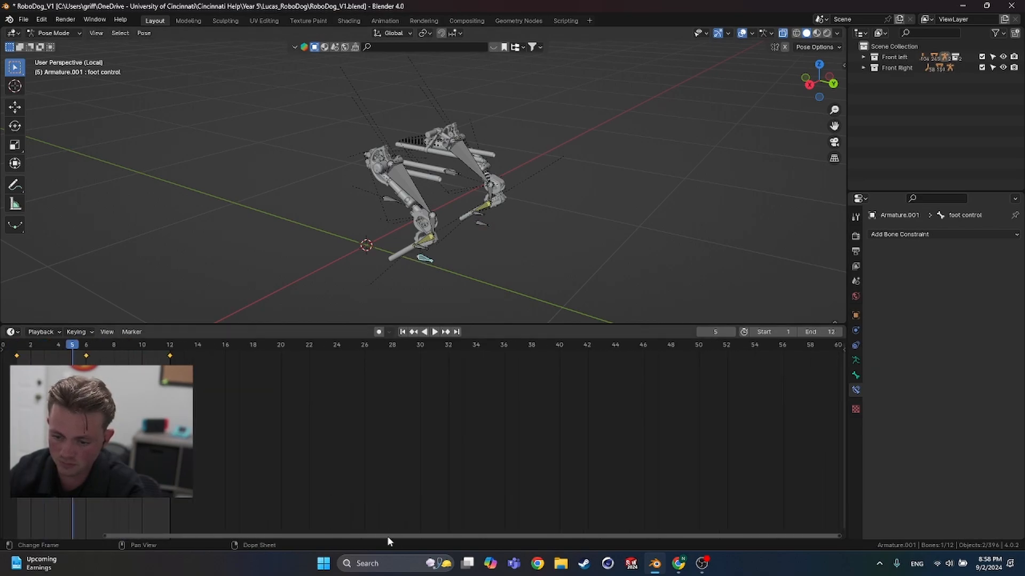
drag(388, 536, 303, 518)
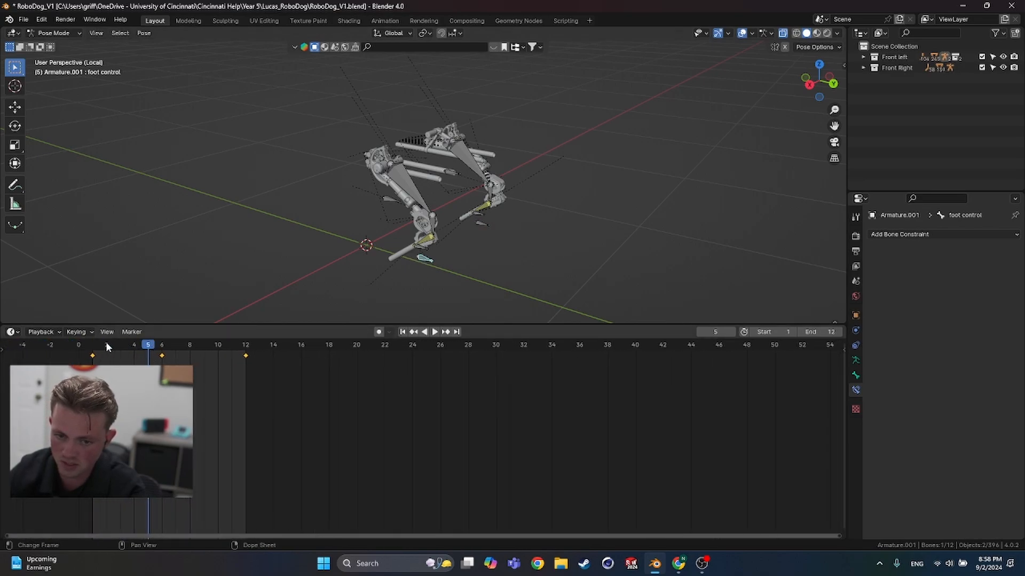
click(162, 346)
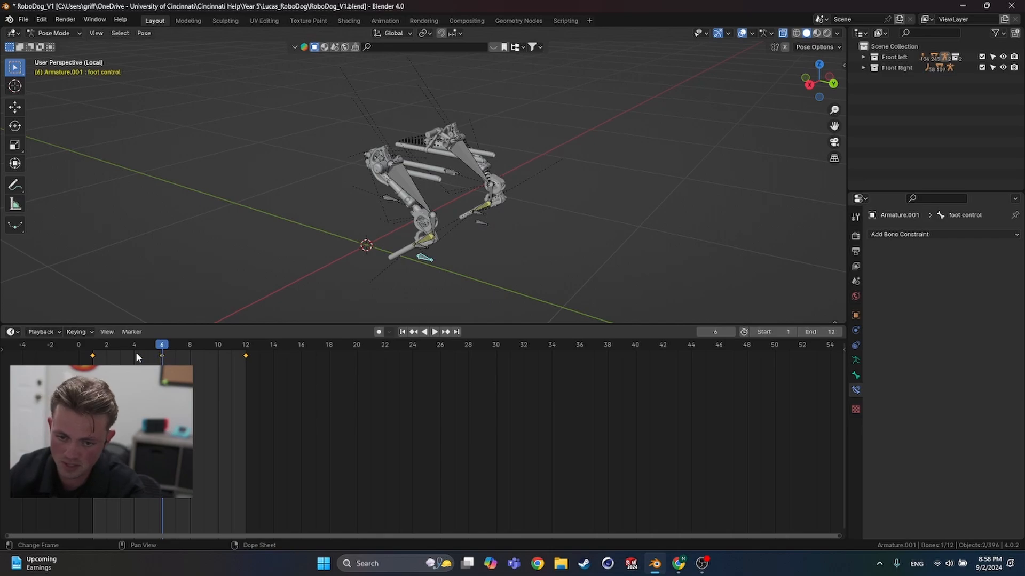
drag(163, 356, 98, 348)
click(121, 346)
click(93, 346)
key(space)
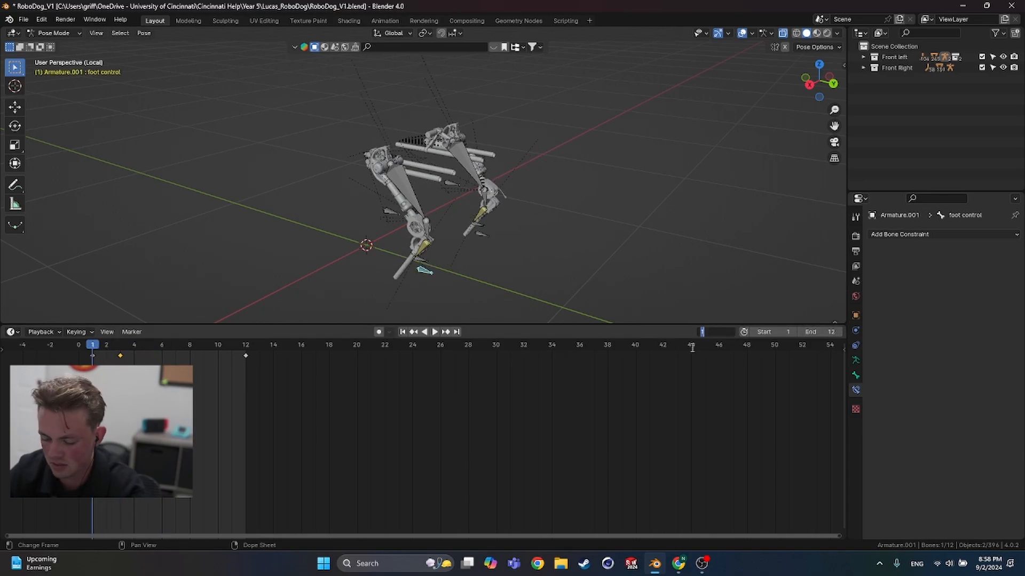
Step: Set both the current frame and the animation's start frame to 0
text(0)
key(Return)
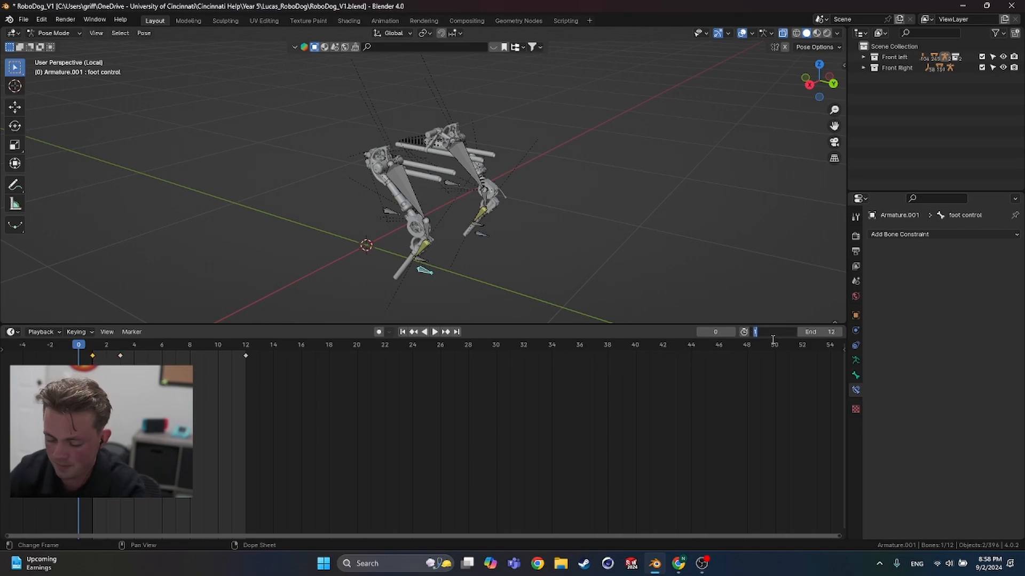
text(0)
key(Return)
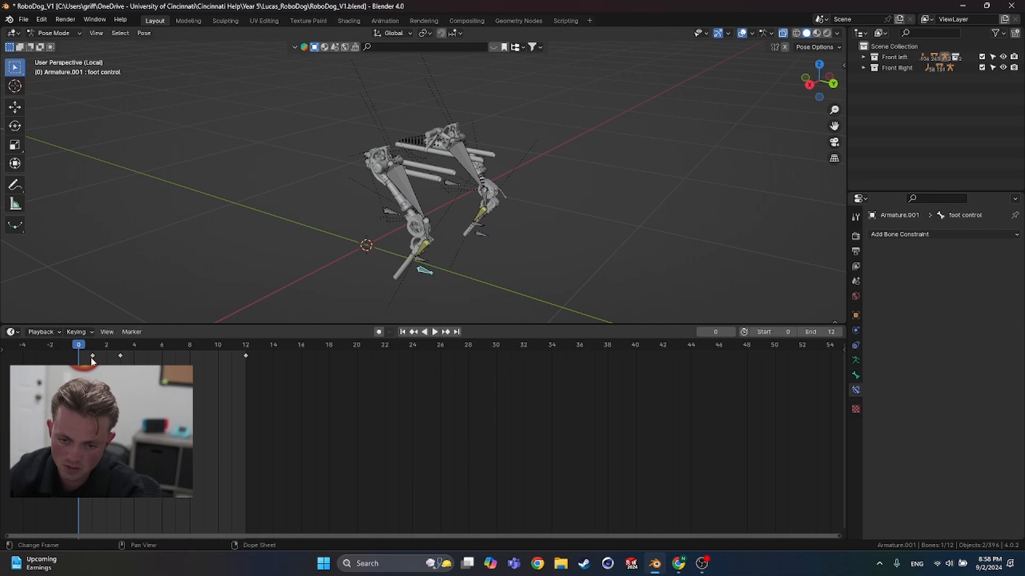
Step: Move the left foot control's first keyframe to frame 0 and its last keyframe to frame 6, checking the motion
drag(92, 356, 78, 356)
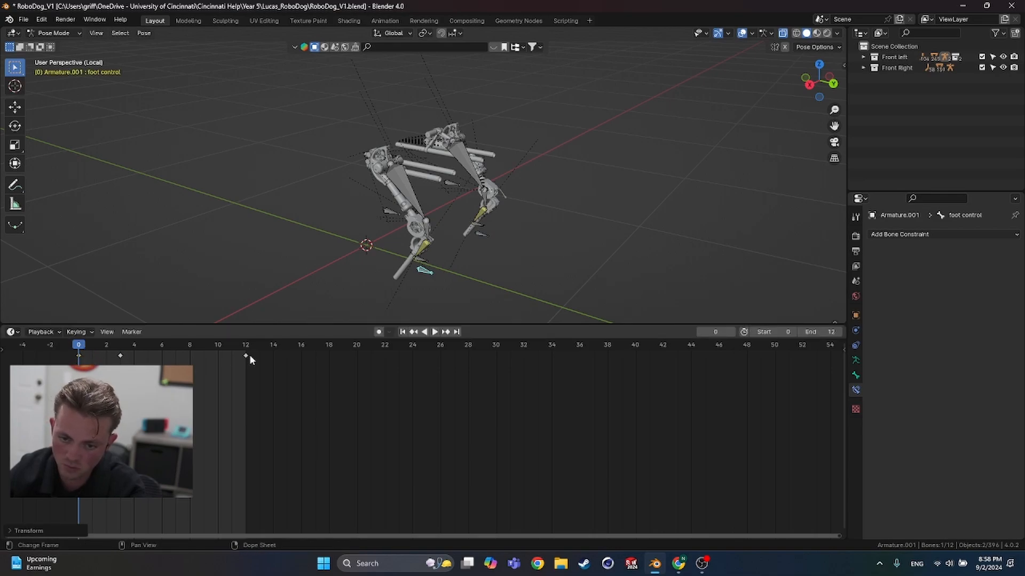
drag(247, 355, 162, 363)
drag(92, 345, 162, 348)
key(space)
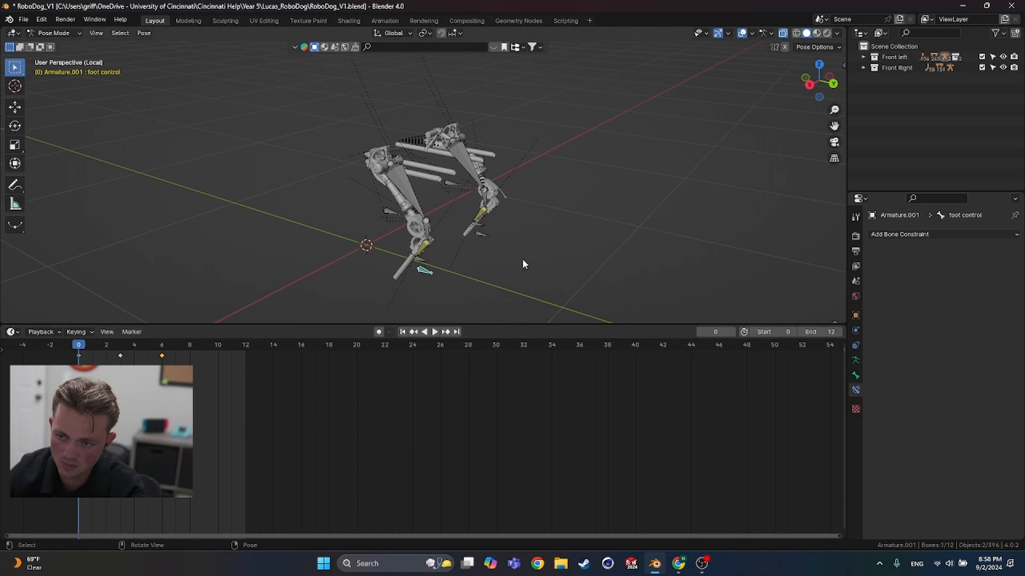
Step: Move the front right foot control's keyframes to frames 0, 3 and 6, and play the animation
click(477, 237)
drag(92, 355, 78, 355)
click(148, 357)
drag(147, 357, 120, 355)
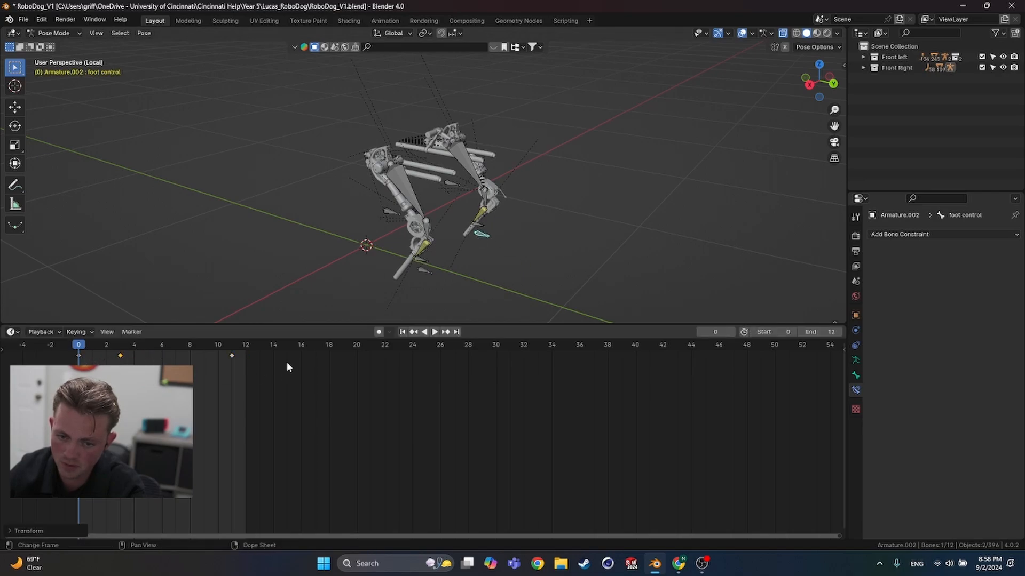
click(230, 356)
drag(226, 355, 162, 356)
key(space)
key(space)
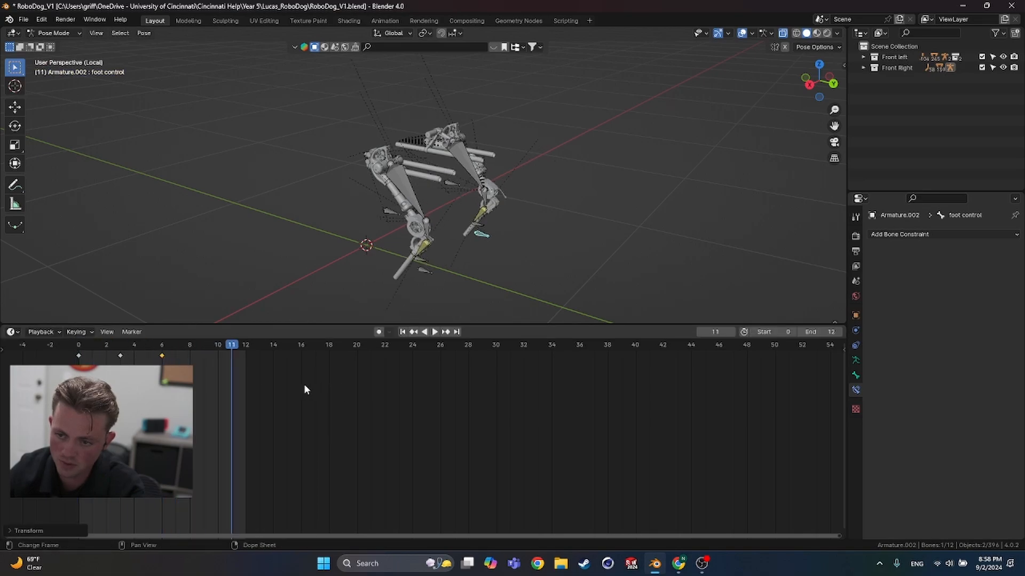
Step: Shift the right foot control's three keyframes to frames 3, 6 and 9
click(161, 346)
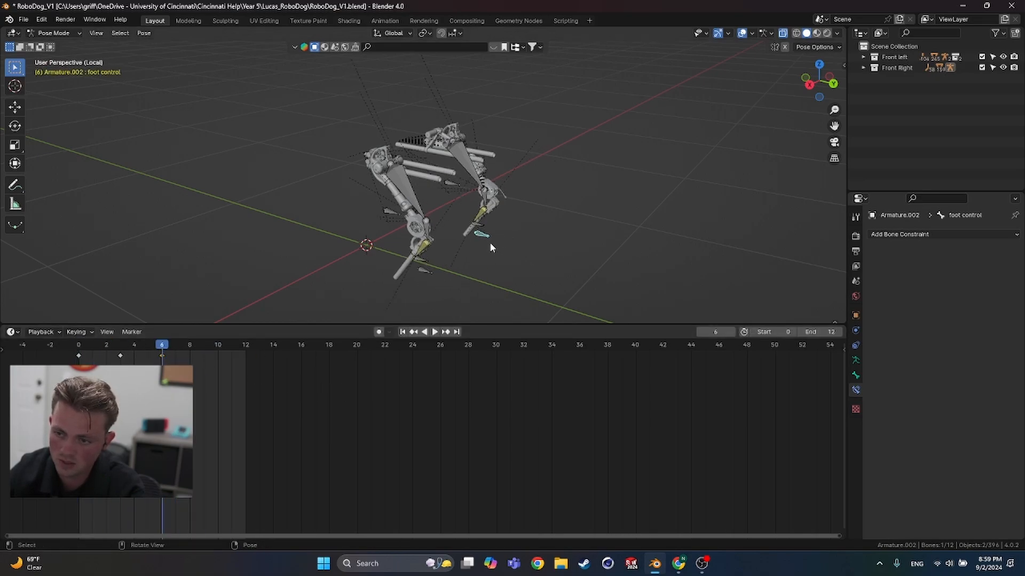
click(122, 355)
drag(123, 358, 162, 357)
click(203, 345)
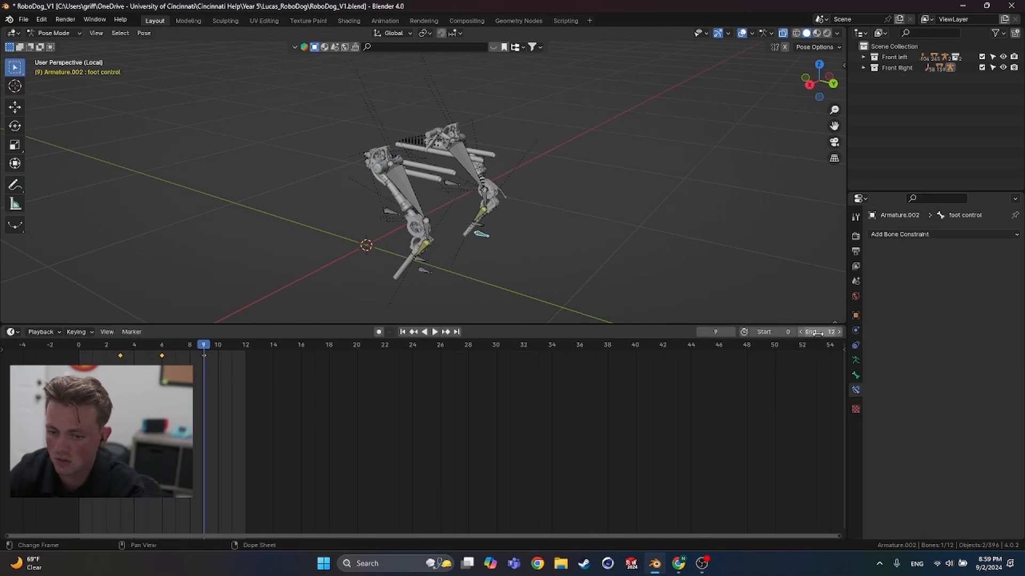
Step: Set the animation's end frame to 9 and play the offset leg motion to check its timing
double_click(821, 332)
text(9)
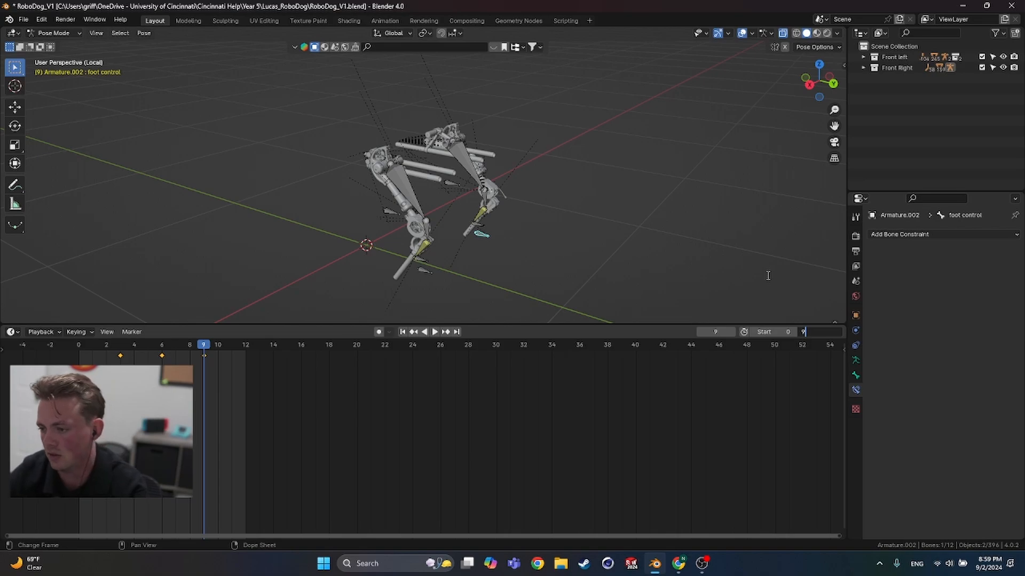
key(Return)
key(space)
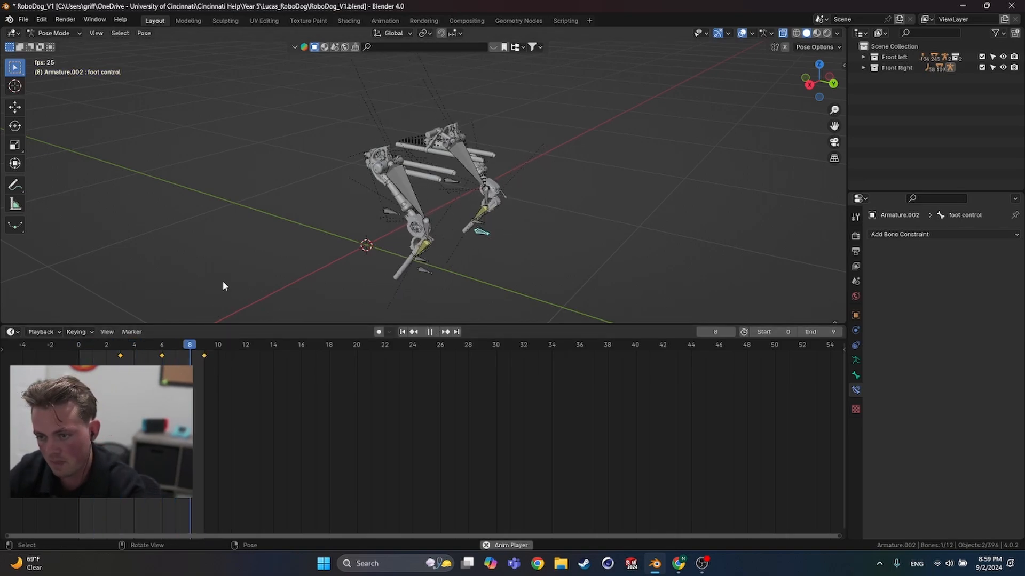
key(space)
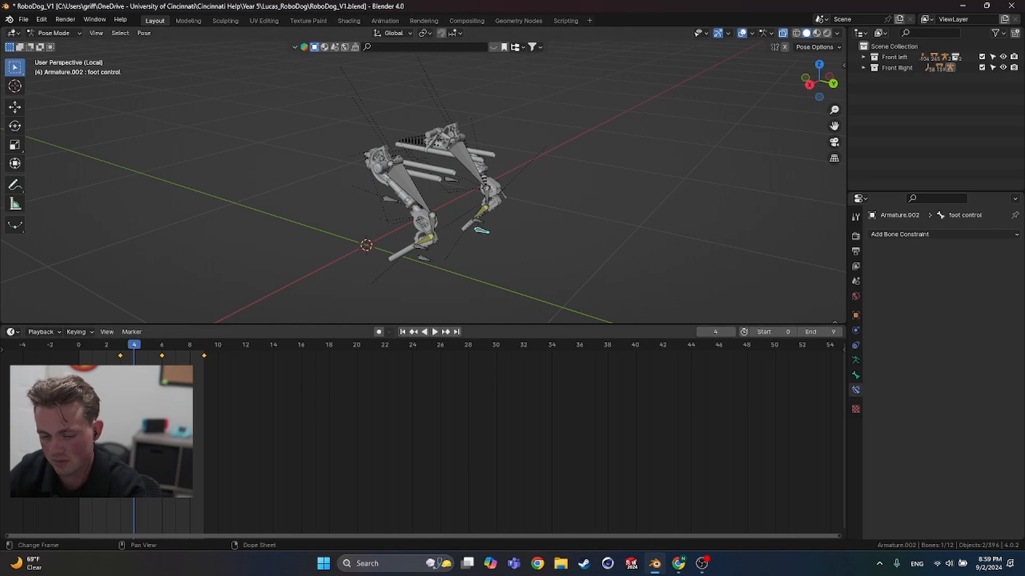
key(space)
drag(129, 350, 190, 369)
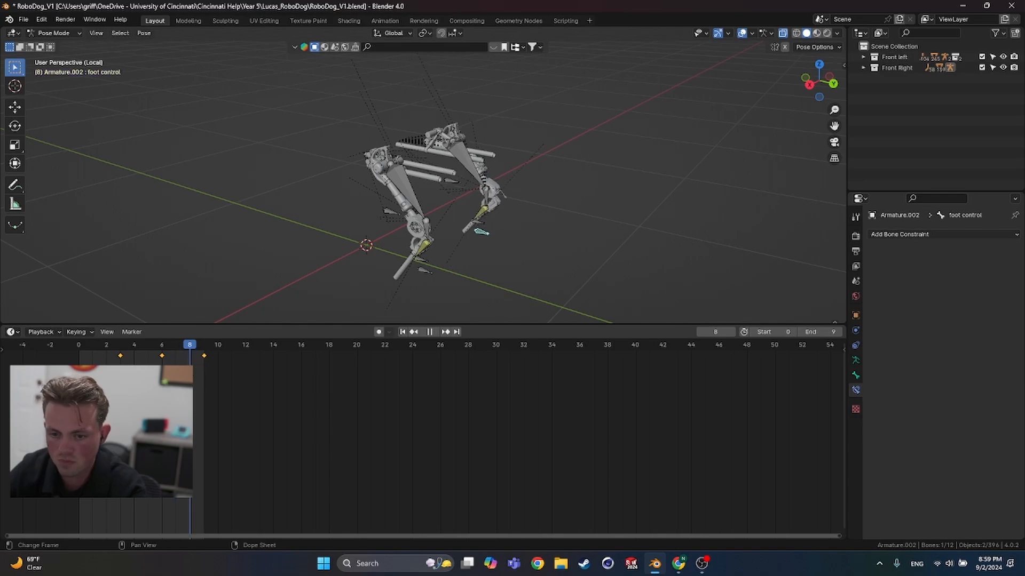
Step: Extend the animation's end frame to 14 and scrub through the left foot control's motion up to frame 9
click(423, 270)
drag(805, 337, 830, 337)
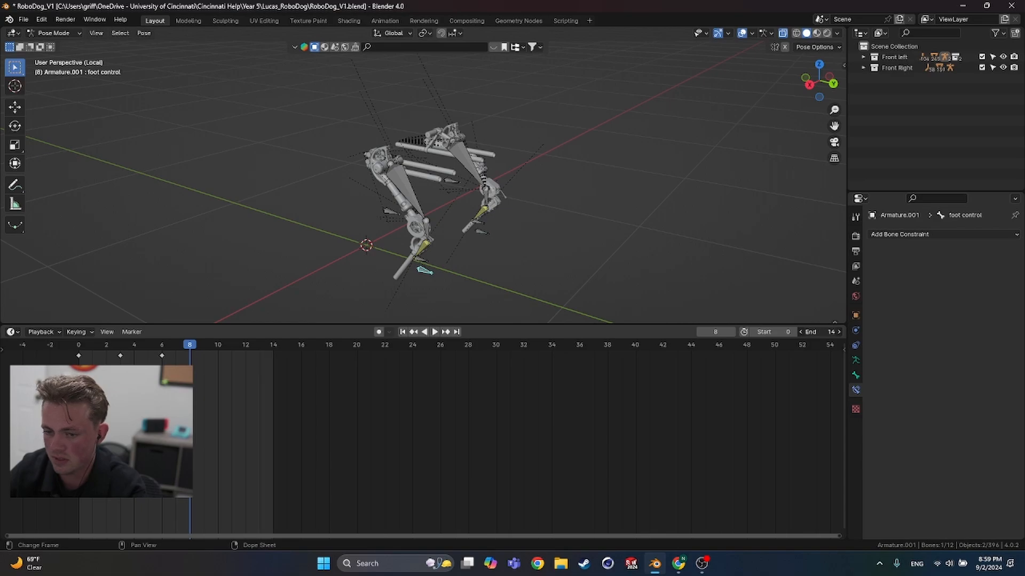
key(space)
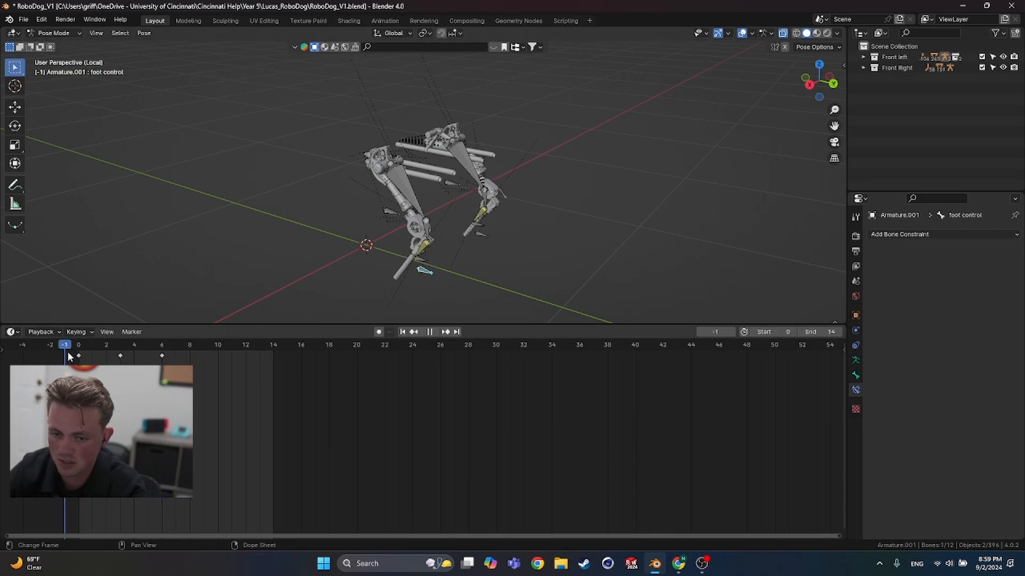
drag(155, 350, 206, 350)
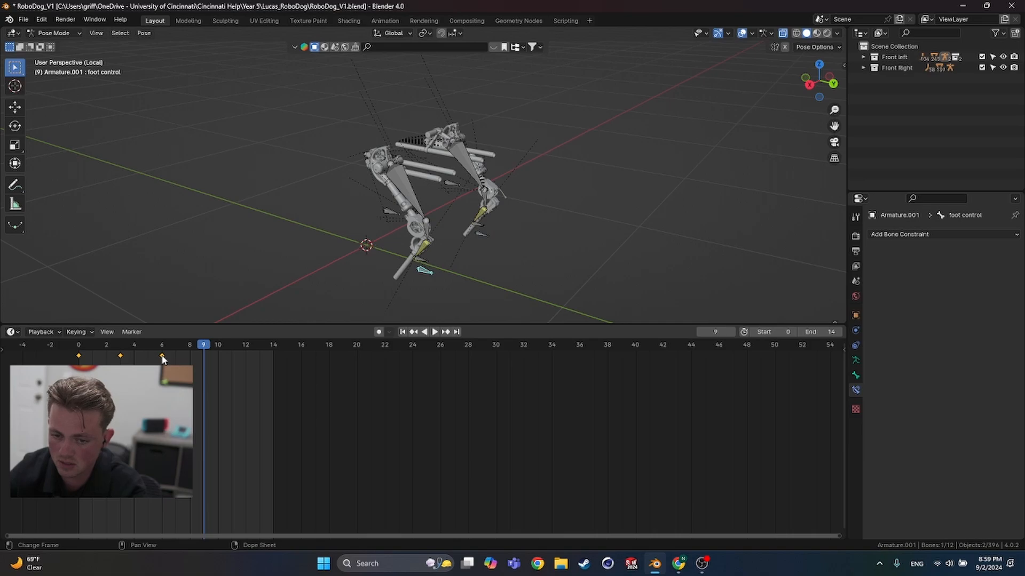
key(shift+d)
key(Escape)
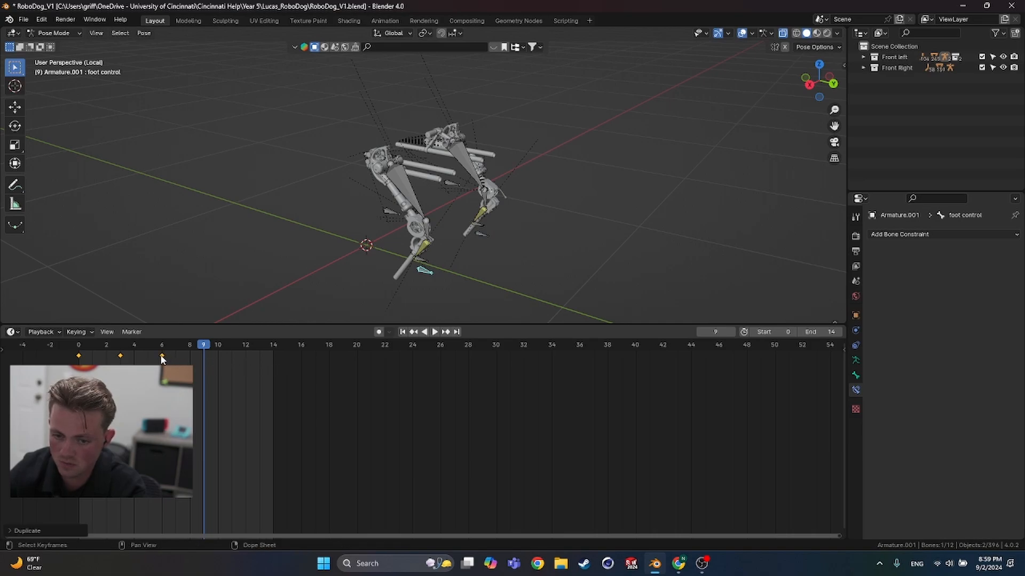
drag(162, 355, 189, 355)
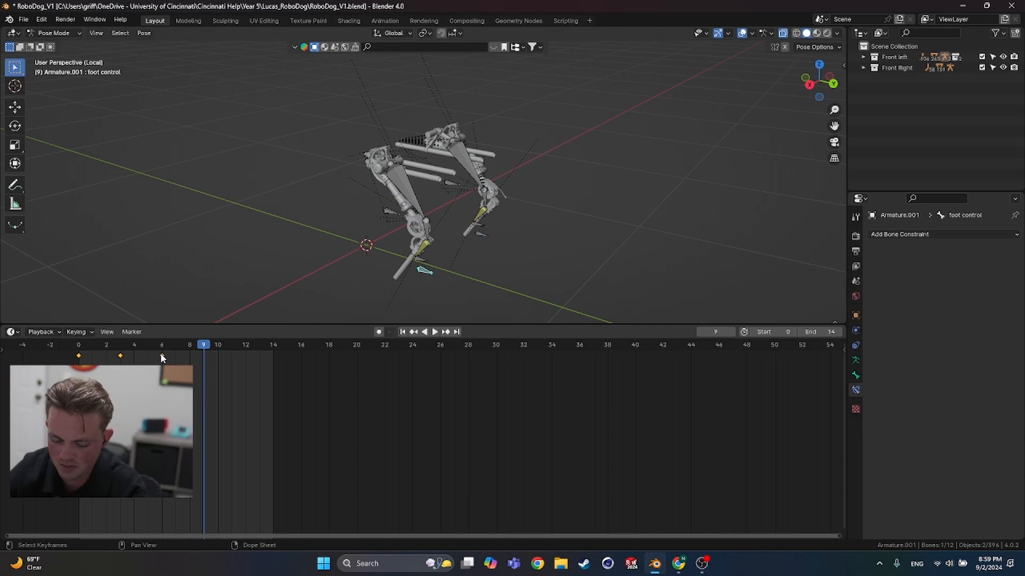
Step: Duplicate the left foot control's three keyframes to frames 11, 14 and 17
key(shift+d)
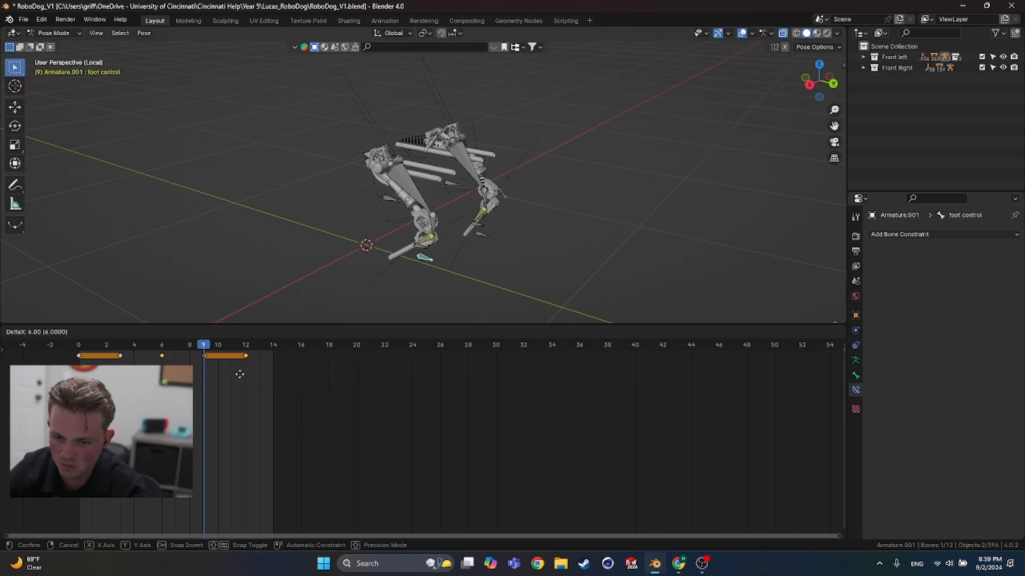
click(307, 382)
key(ctrl+z)
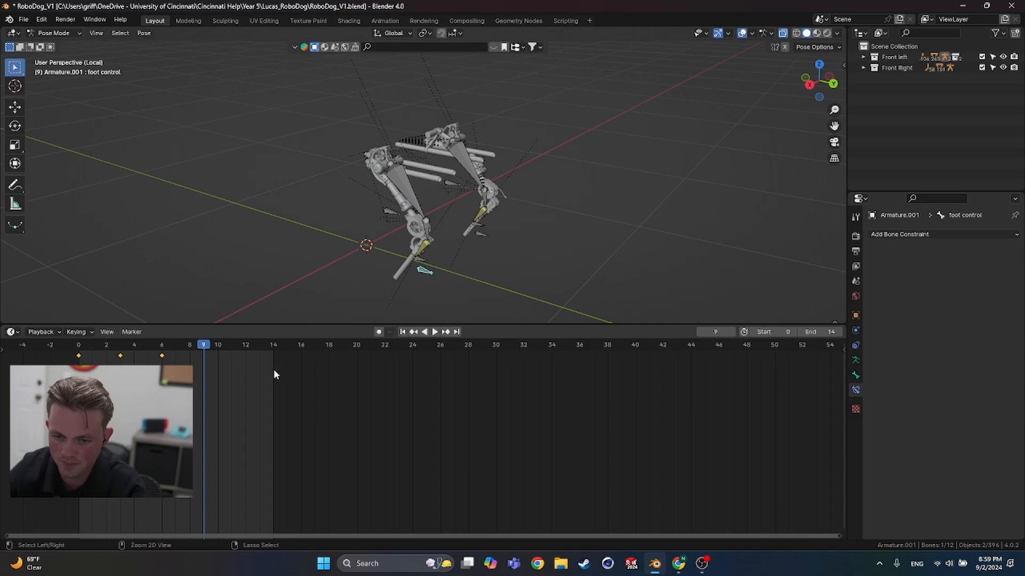
key(ctrl+shift+z)
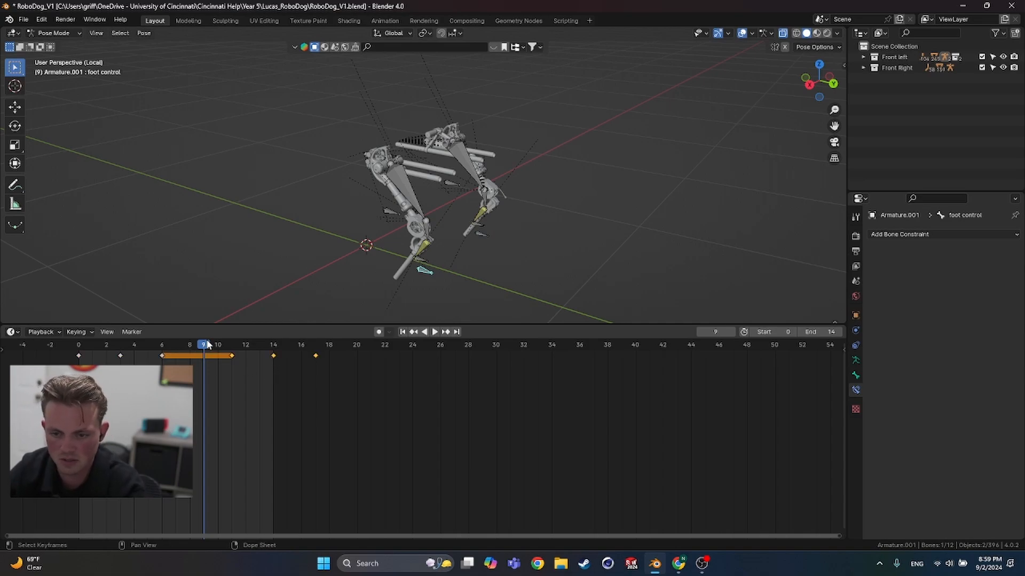
Step: Delete the duplicated keyframe at frame 11 and move the other two duplicates to frames 9 and 12
click(232, 356)
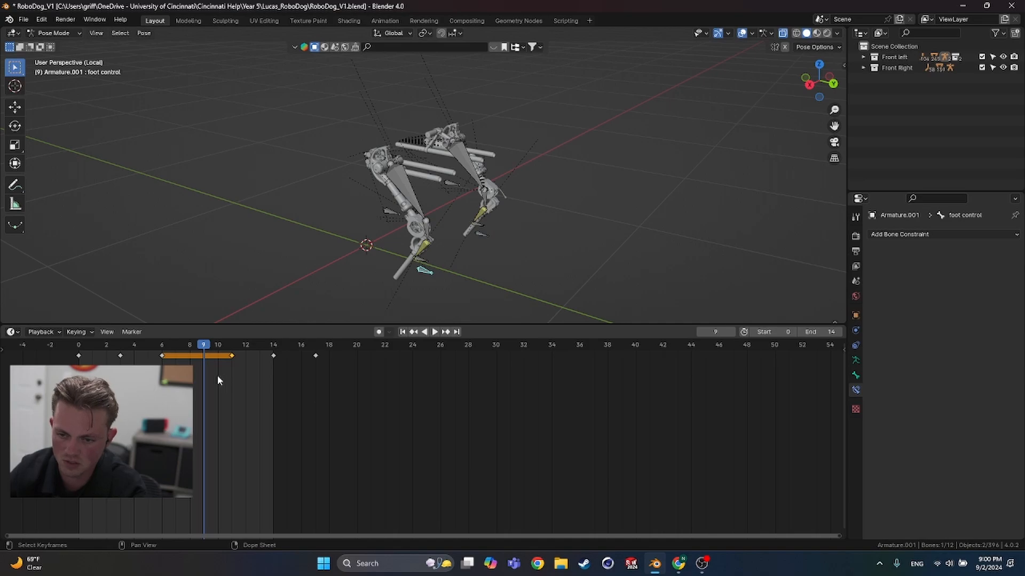
key(Delete)
drag(348, 392, 203, 366)
drag(106, 347, 80, 347)
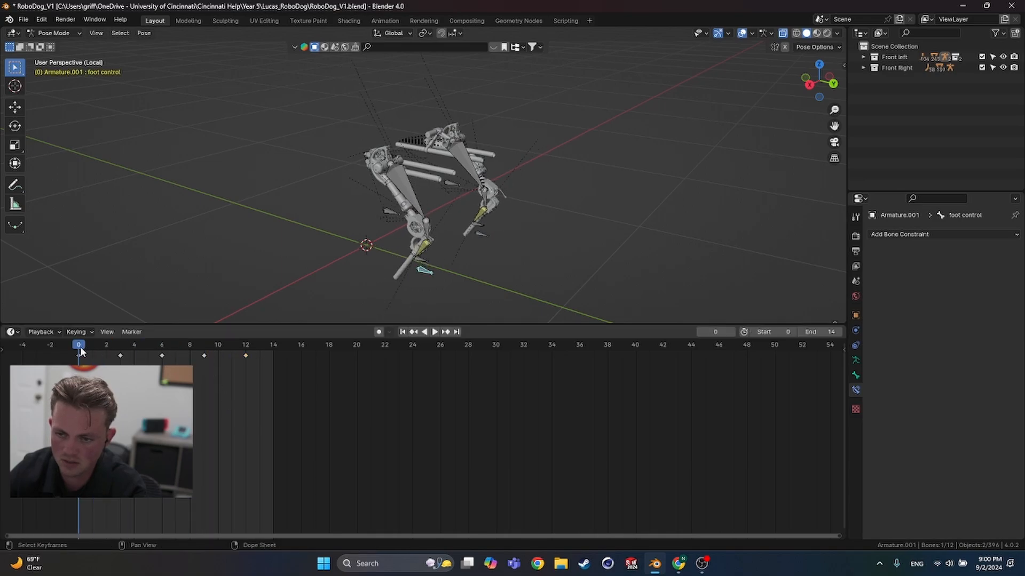
Step: Play the left foot's repeated cycle and delete its duplicated keyframes at frames 9 and 12
key(space)
key(space)
drag(257, 366, 203, 346)
key(Delete)
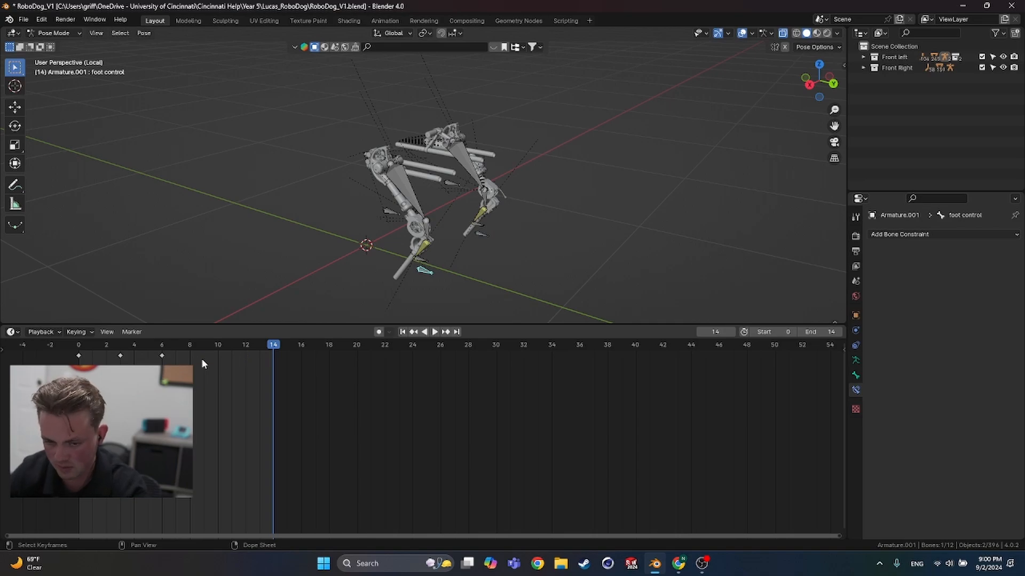
Step: Play the animation from frame 0 to examine how the two front legs alternate
drag(107, 344, 79, 345)
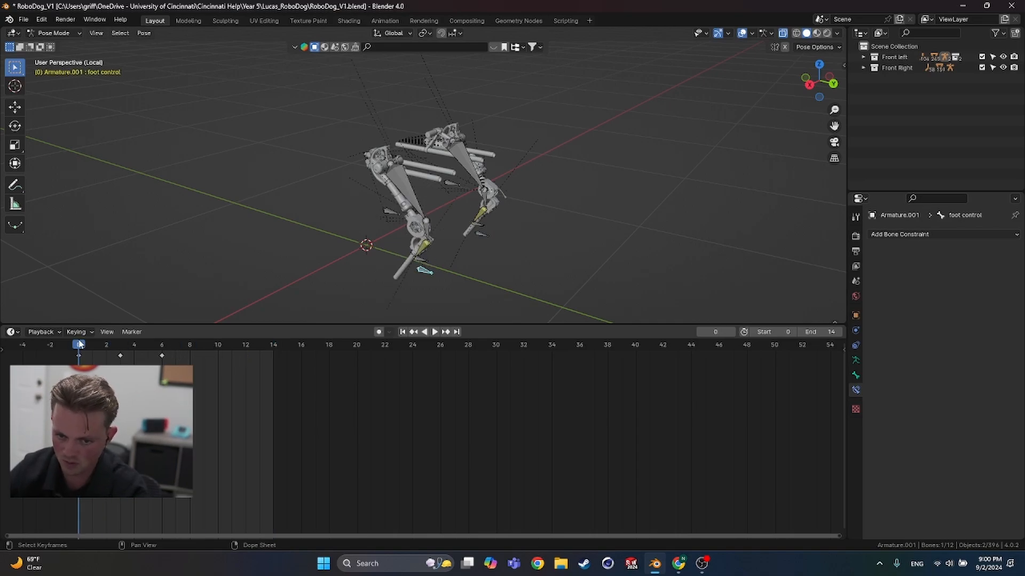
key(space)
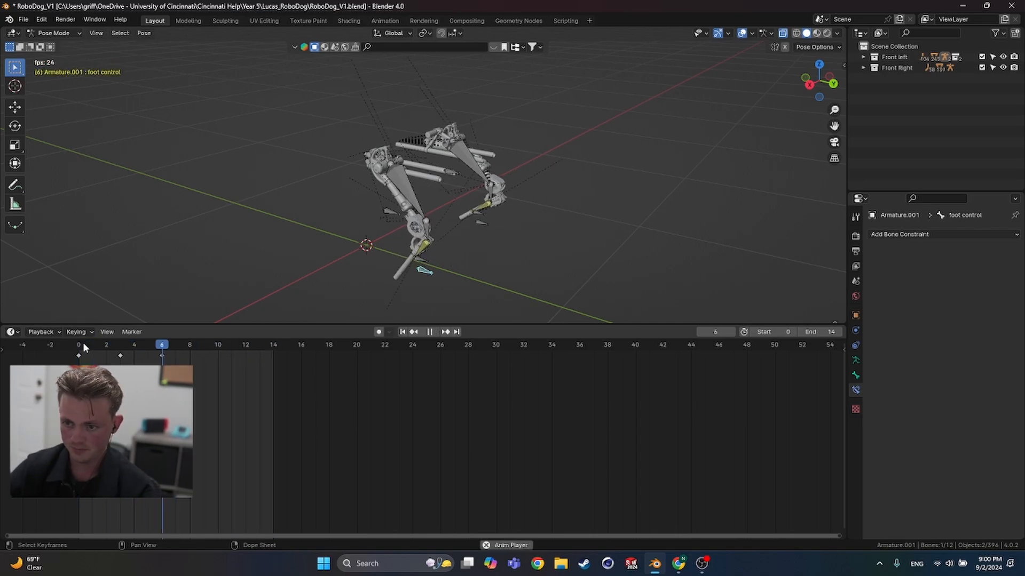
key(Escape)
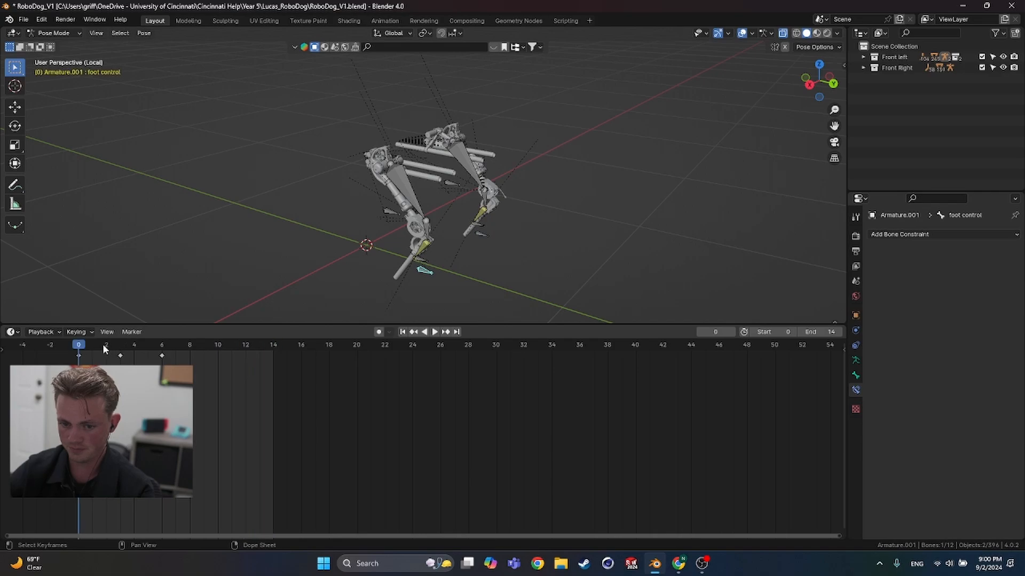
Step: Set the animation's end frame to 9 and play the shortened two-leg loop
key(space)
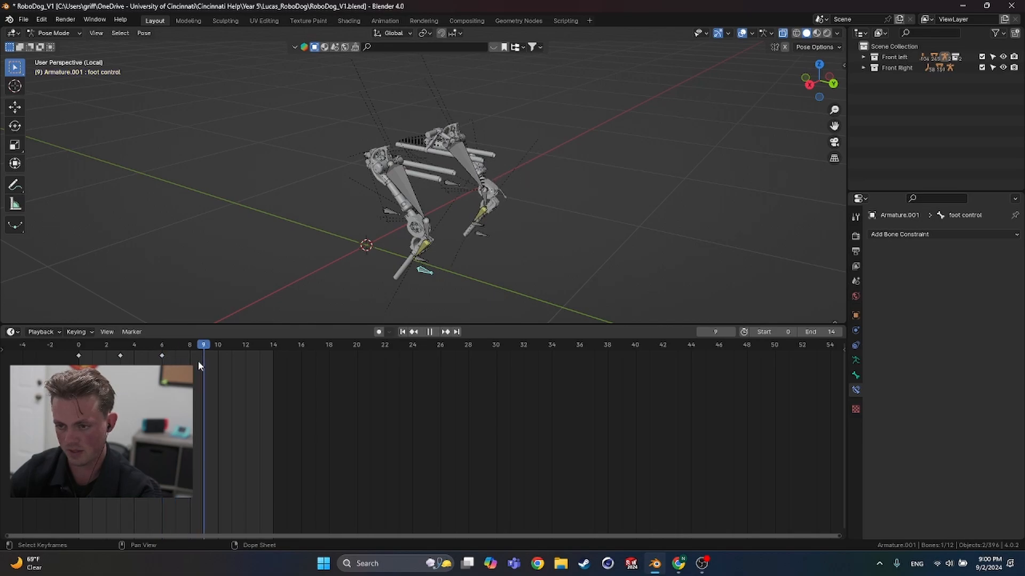
drag(225, 366, 209, 365)
key(space)
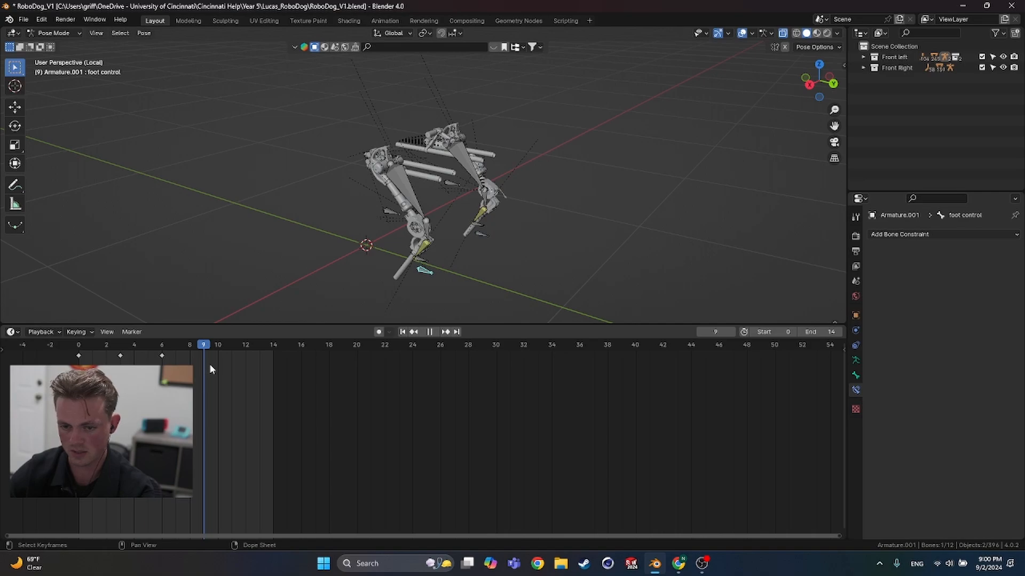
click(816, 332)
text(9)
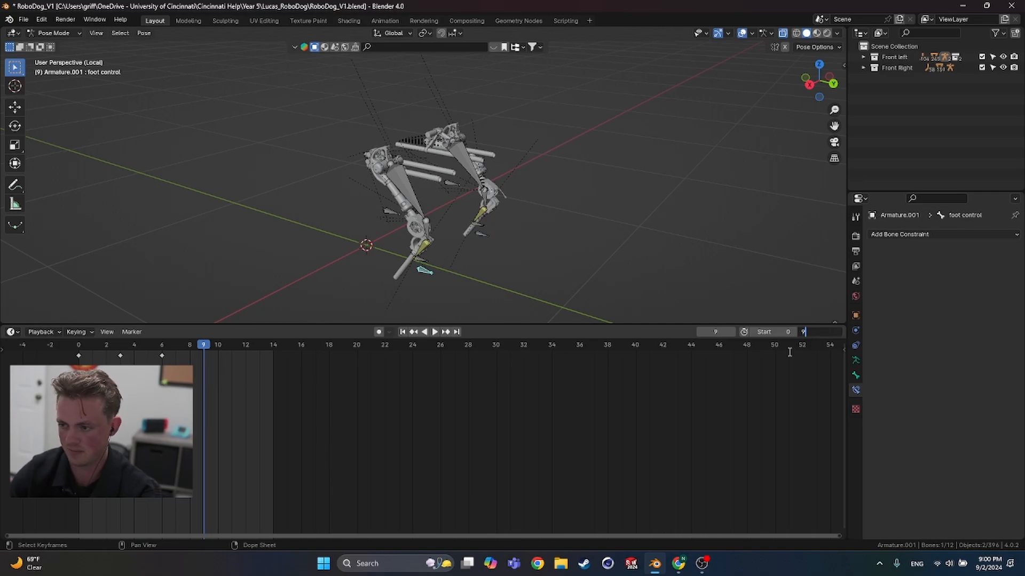
key(Return)
key(space)
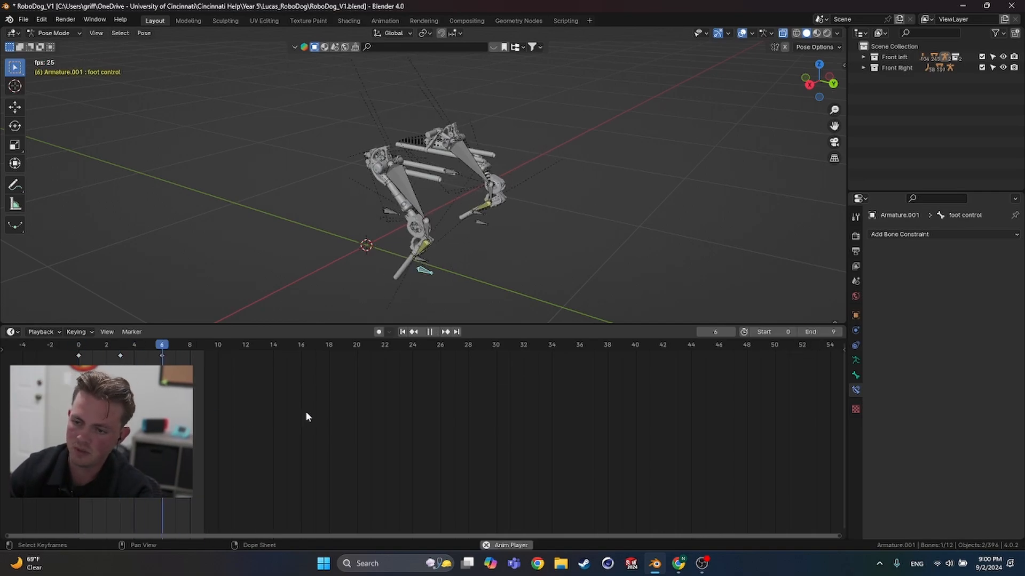
key(space)
Step: In Object Mode, duplicate both front legs with their rigs about 1.08 m along negative Y as the rear pair
scroll(262, 231, down, 2)
middle_drag(262, 233, 335, 219)
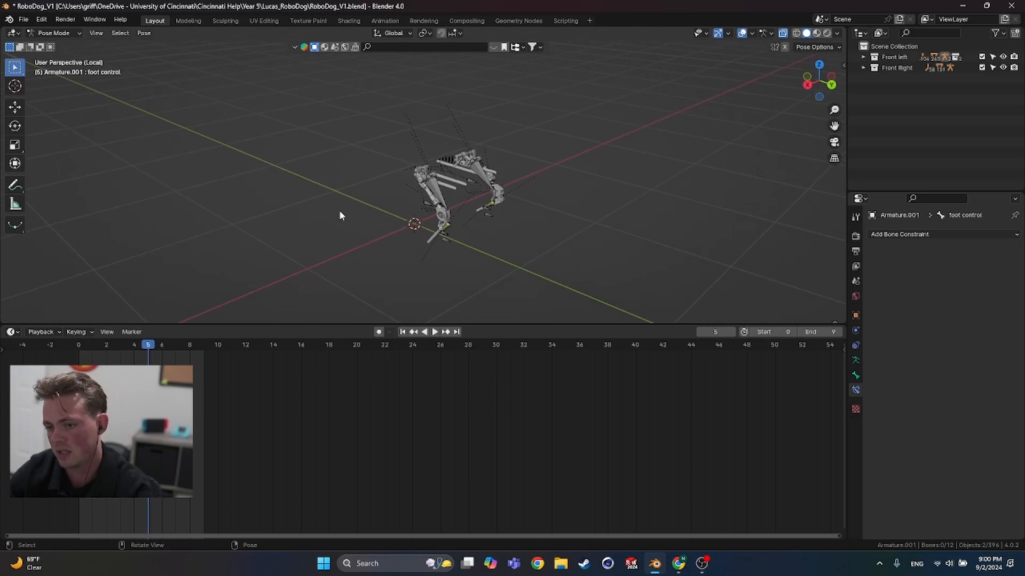
key(a)
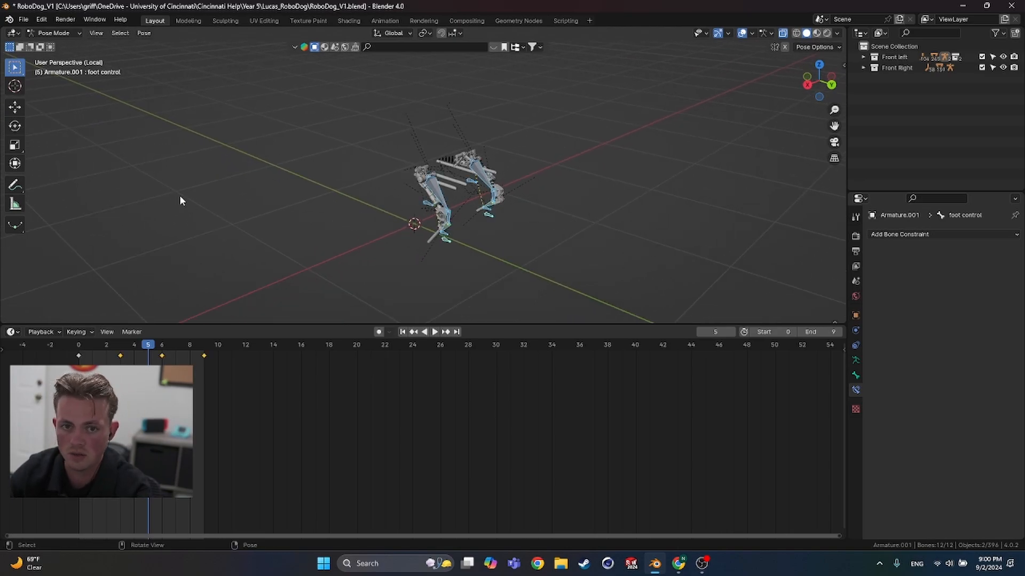
key(alt+a)
key(ctrl+Tab)
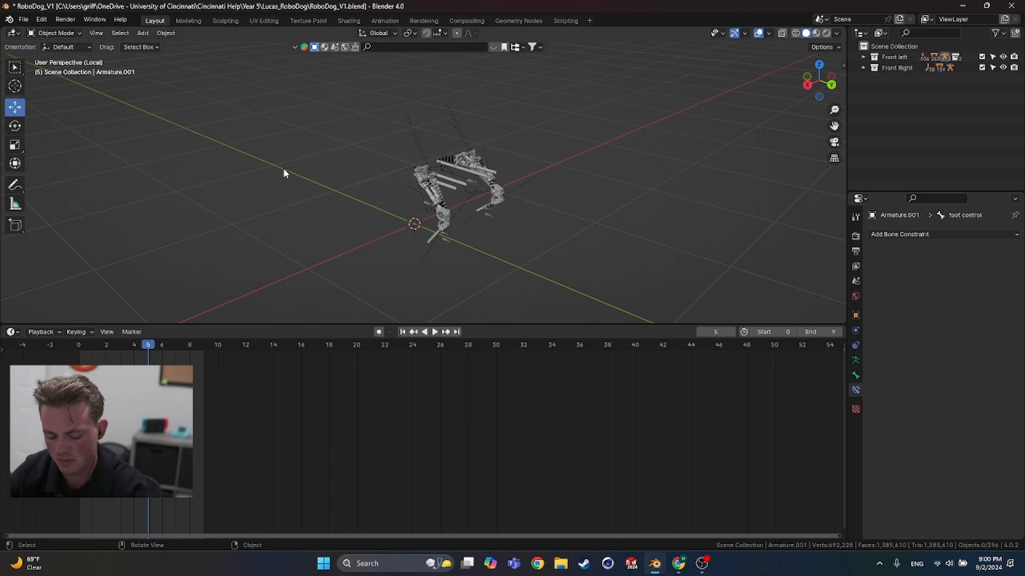
key(a)
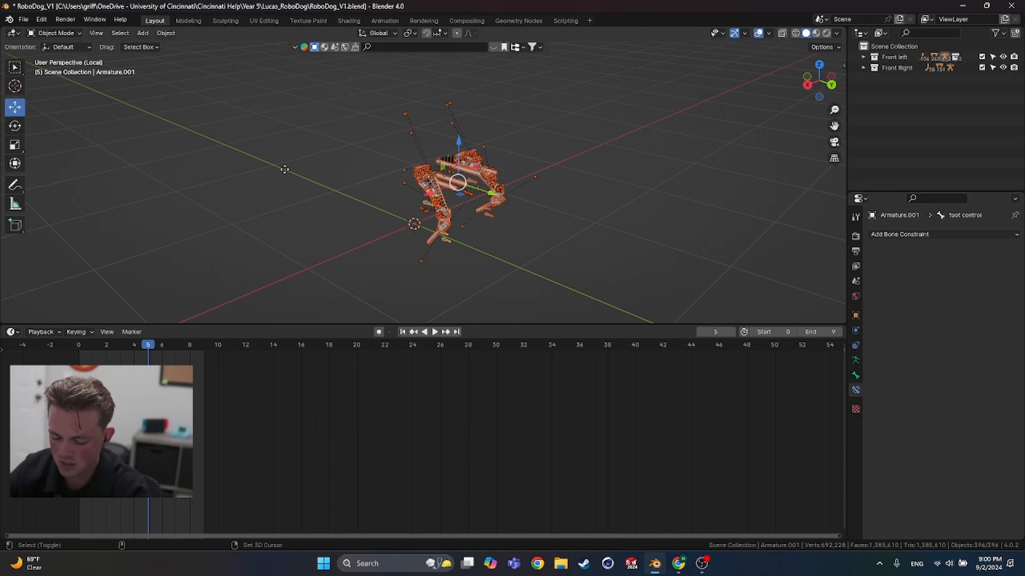
key(shift+d)
key(y)
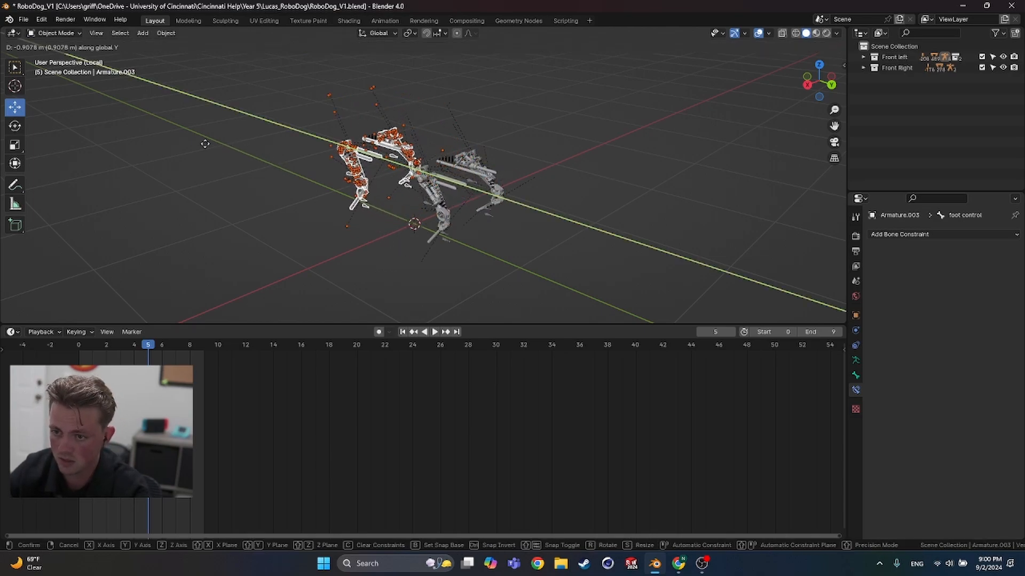
click(195, 141)
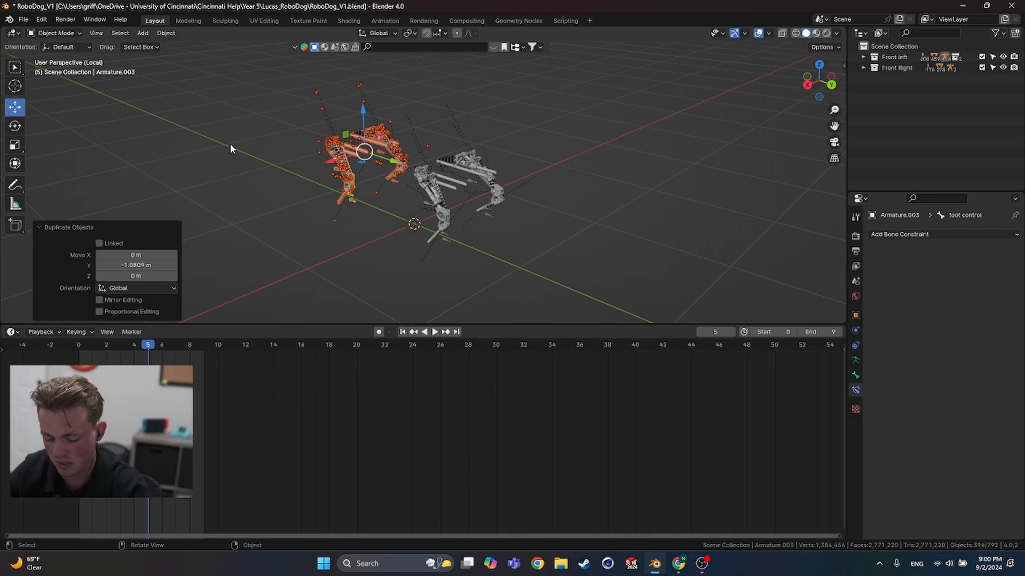
Step: Mirror the duplicated rear legs by scaling them -1 along X, and deselect everything
text(sx-1)
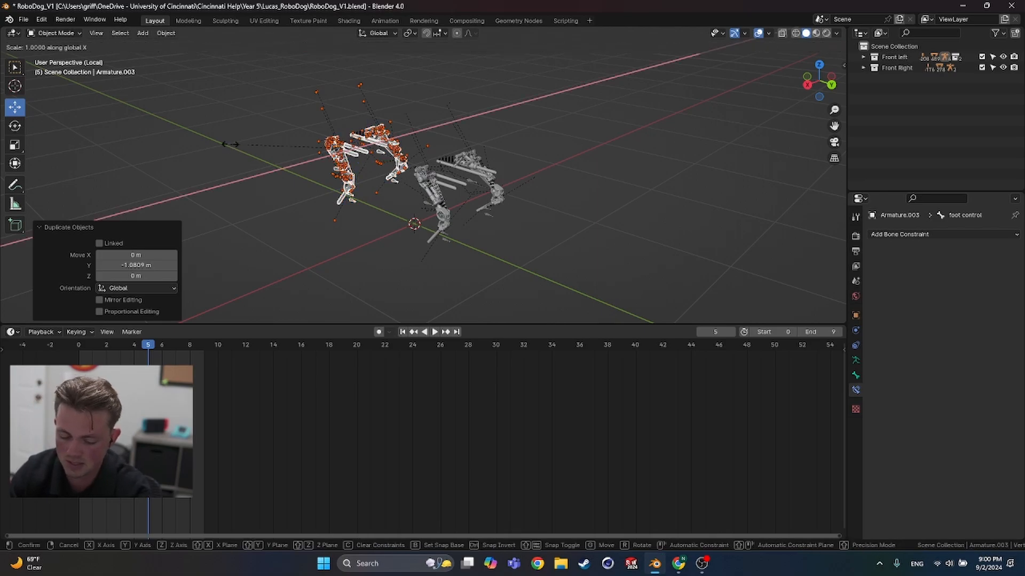
key(Return)
click(374, 245)
scroll(375, 245, up, 3)
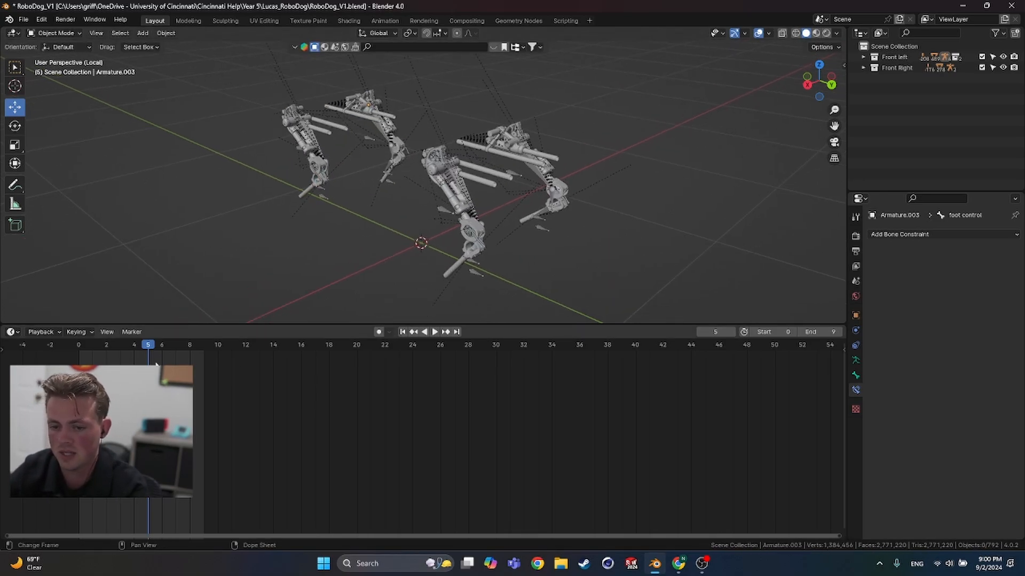
Step: Play and scrub the animation from frame 0 to examine how the four legs alternate
click(403, 332)
key(space)
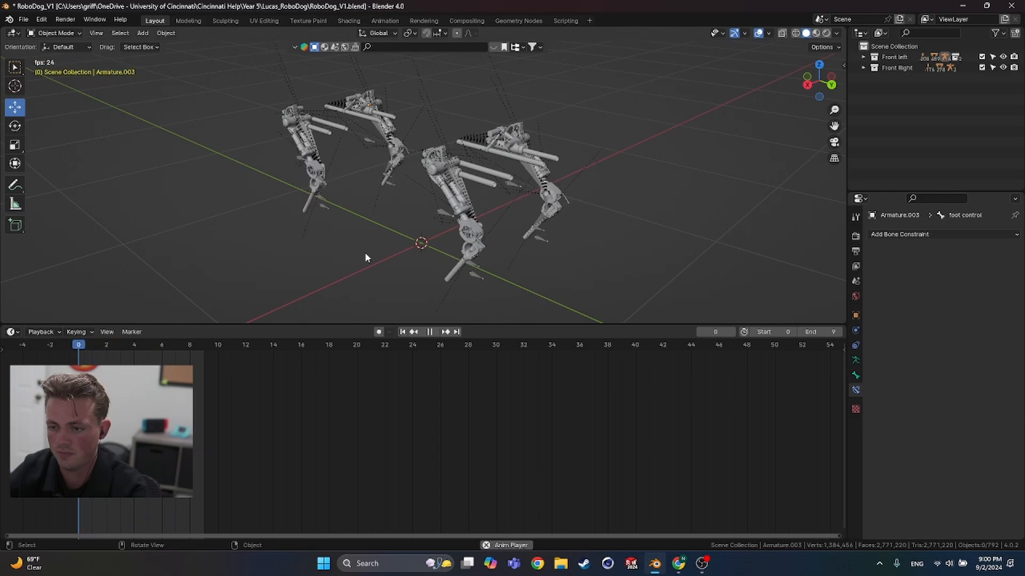
key(space)
click(88, 345)
key(space)
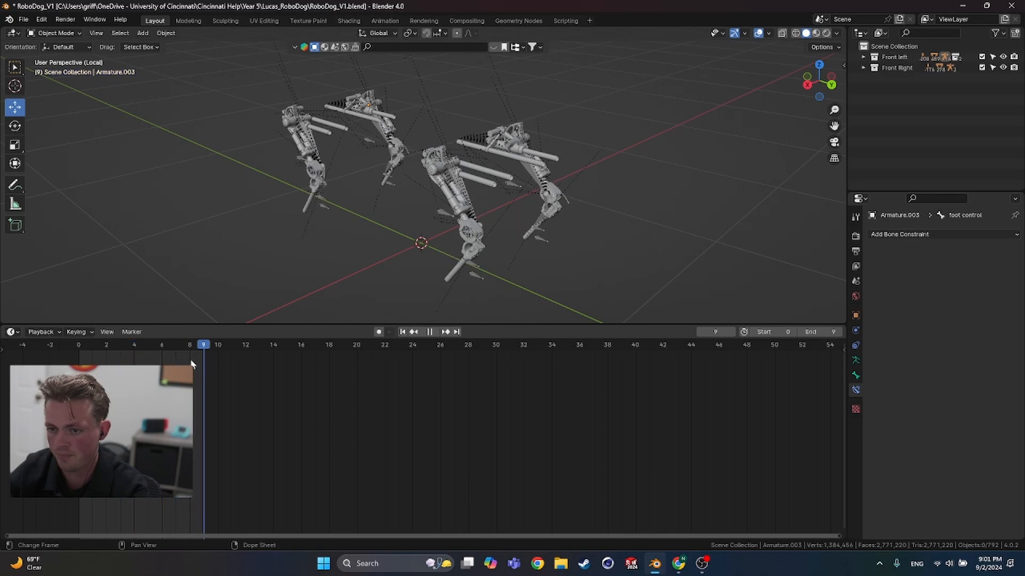
click(135, 363)
drag(135, 361, 84, 359)
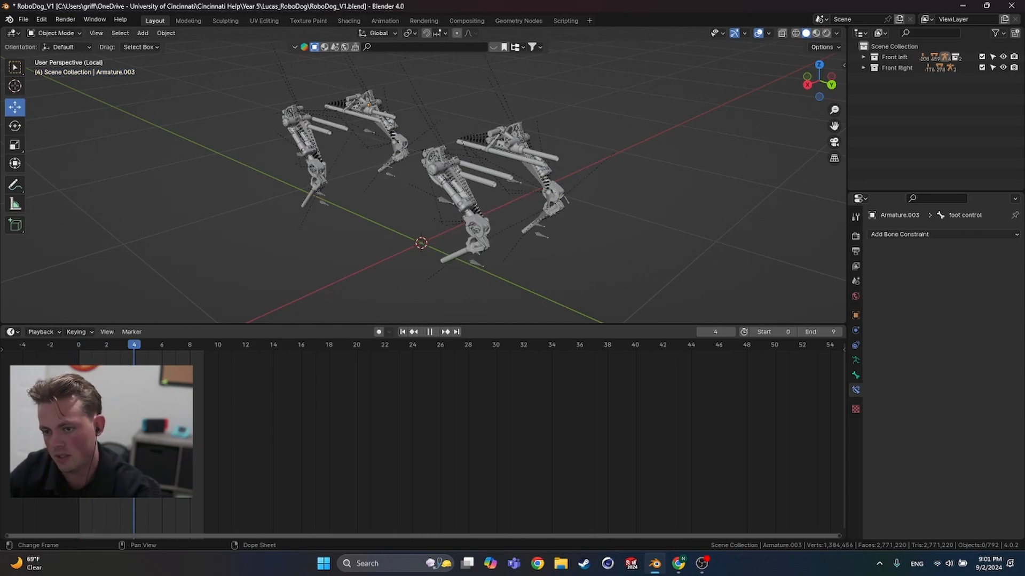
key(space)
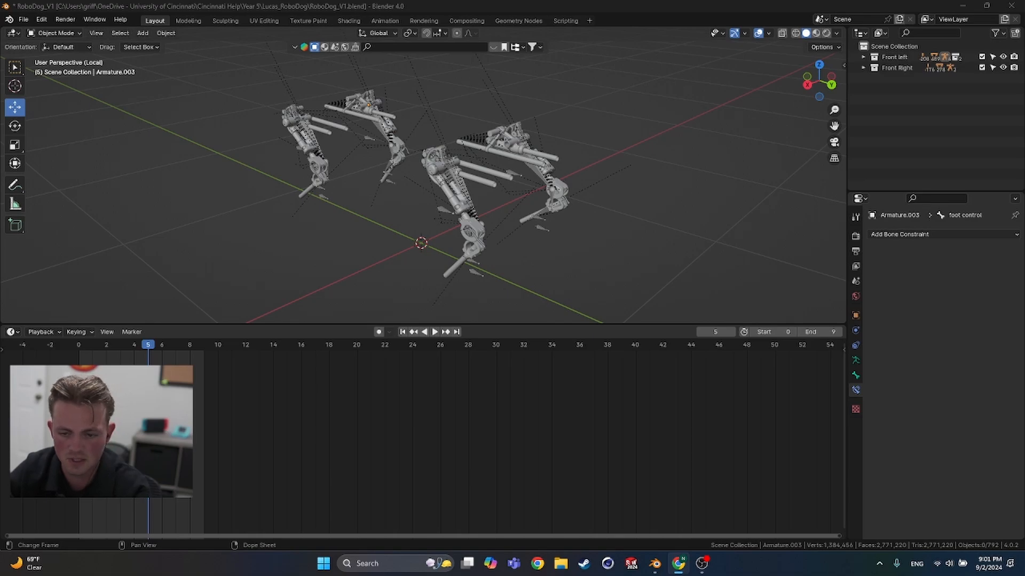
click(78, 344)
key(space)
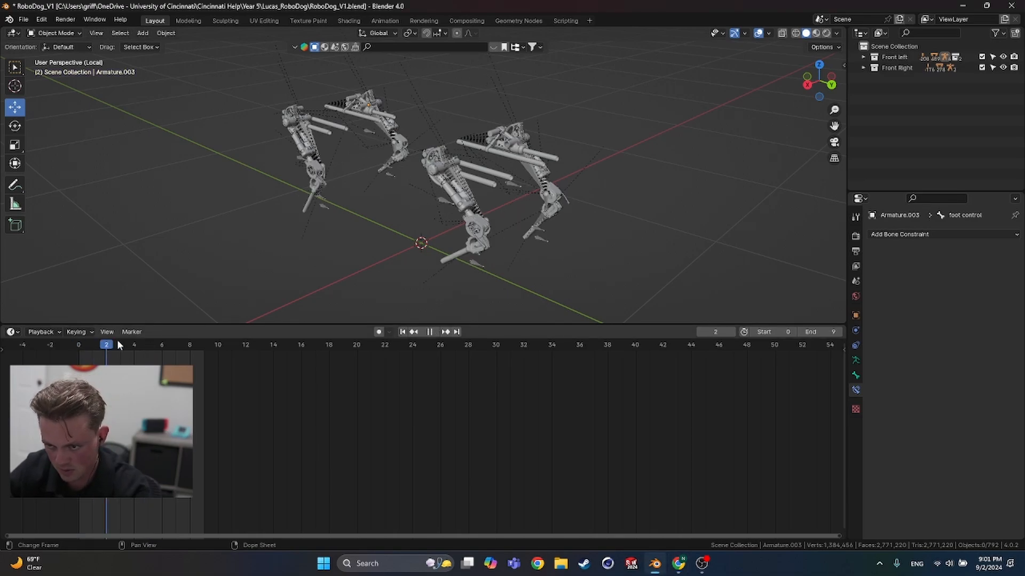
drag(171, 343, 78, 347)
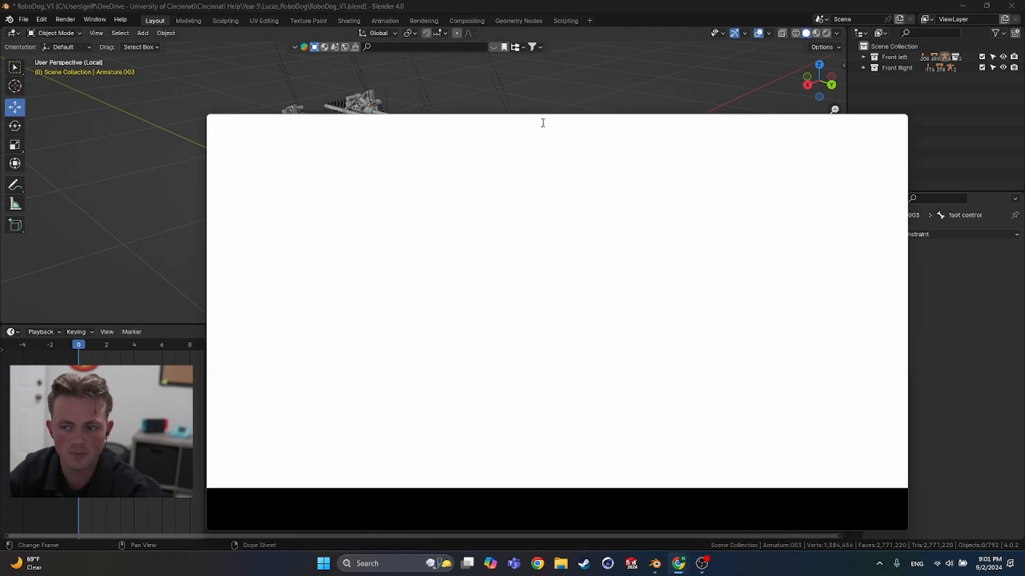
Step: Consult the Boston Dynamics Spot walking gait video in the browser and compare it with the leg animation in the right-side view
drag(542, 123, 451, 74)
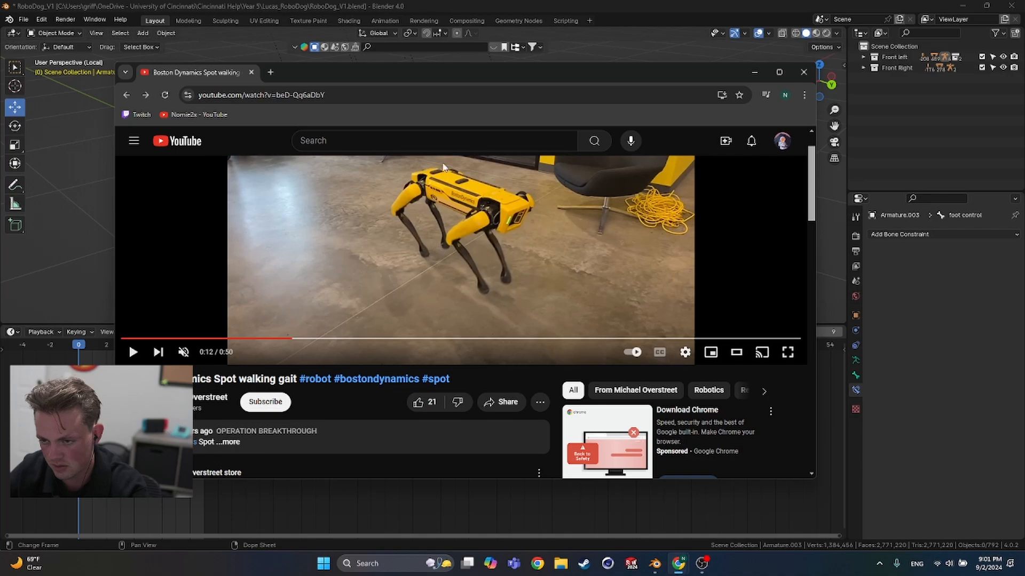
drag(452, 78, 0, 120)
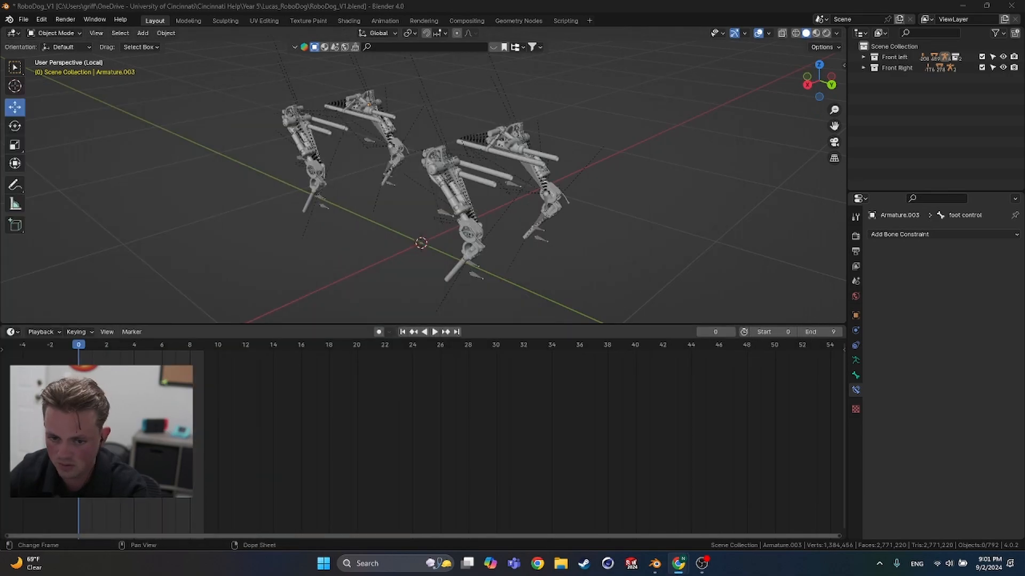
middle_drag(407, 244, 452, 222)
key(KP_3)
key(space)
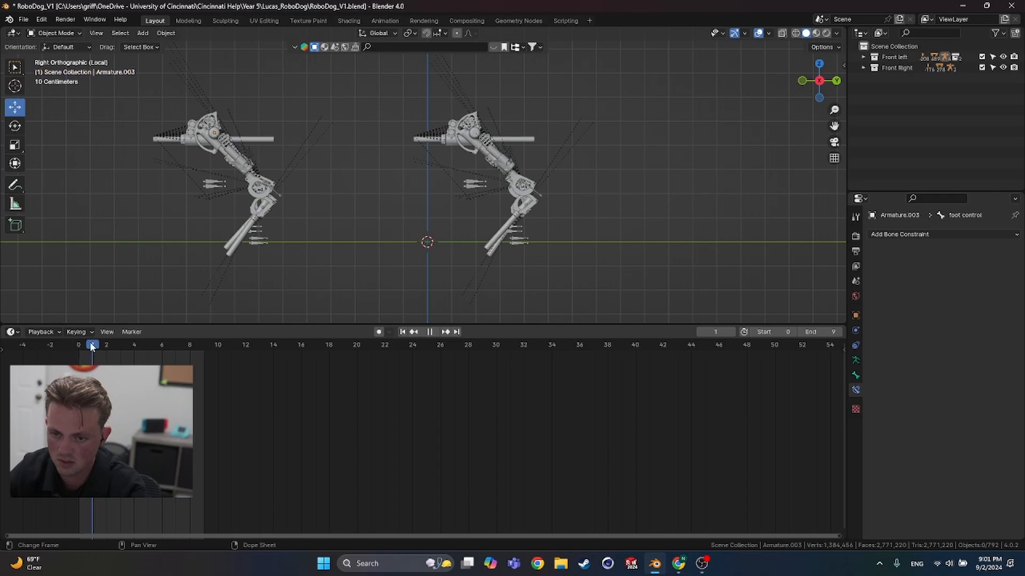
drag(108, 346, 149, 354)
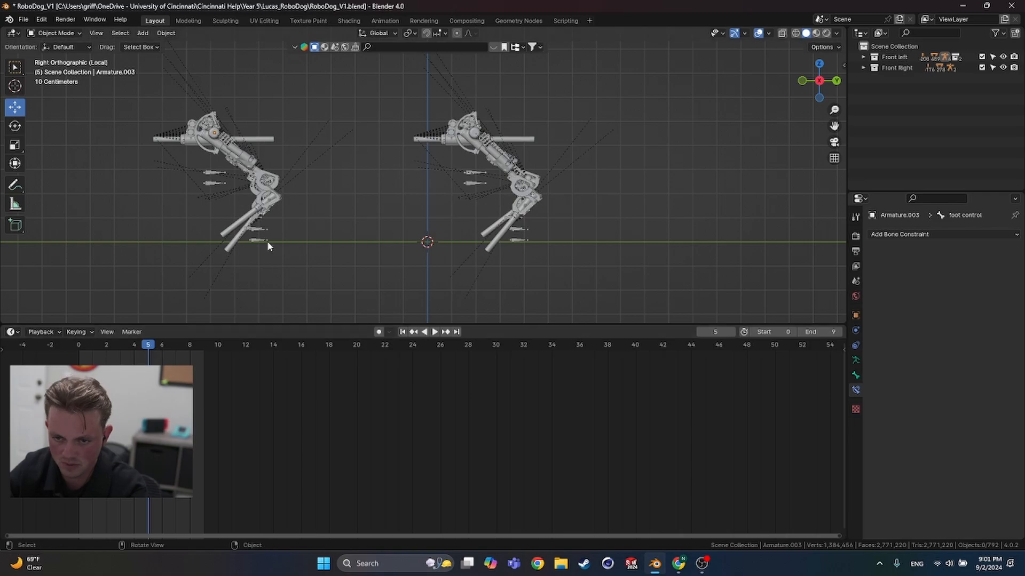
mouse_move(248, 239)
middle_down()
mouse_move(255, 254)
mouse_move(238, 256)
middle_up()
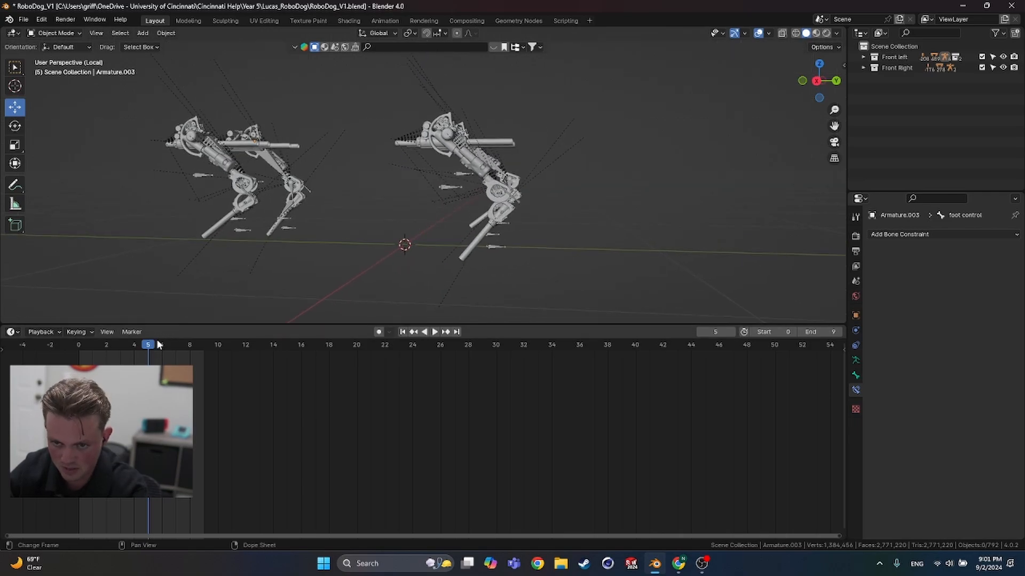
mouse_move(150, 344)
mouse_down()
mouse_move(92, 346)
mouse_move(134, 348)
mouse_up()
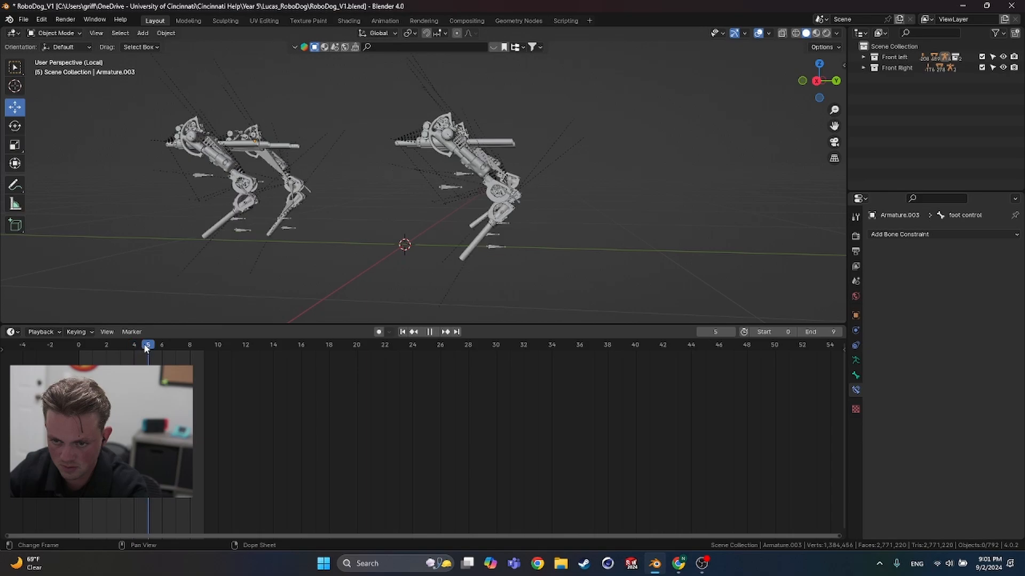
drag(137, 344, 144, 343)
key(KP_3)
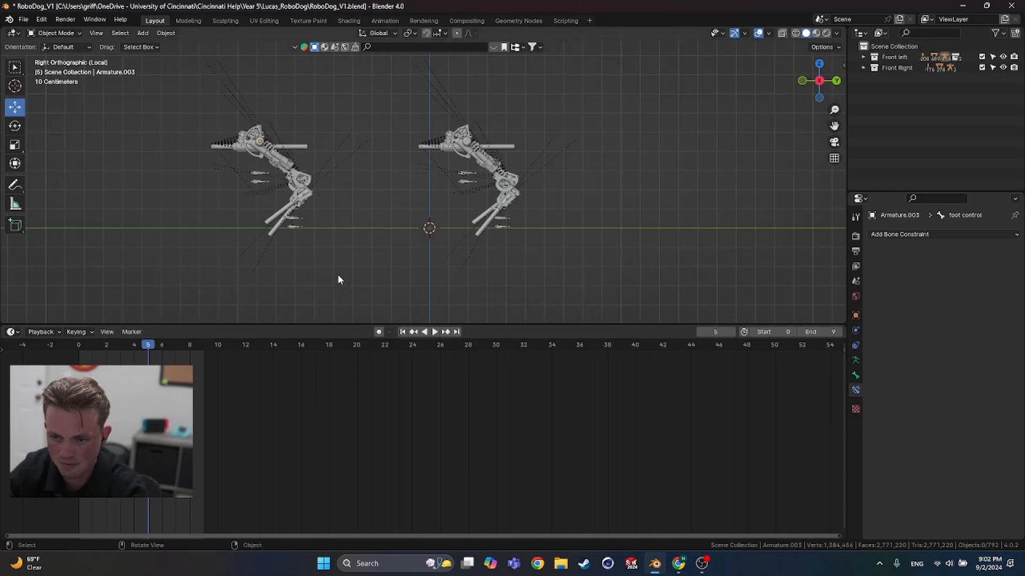
key(space)
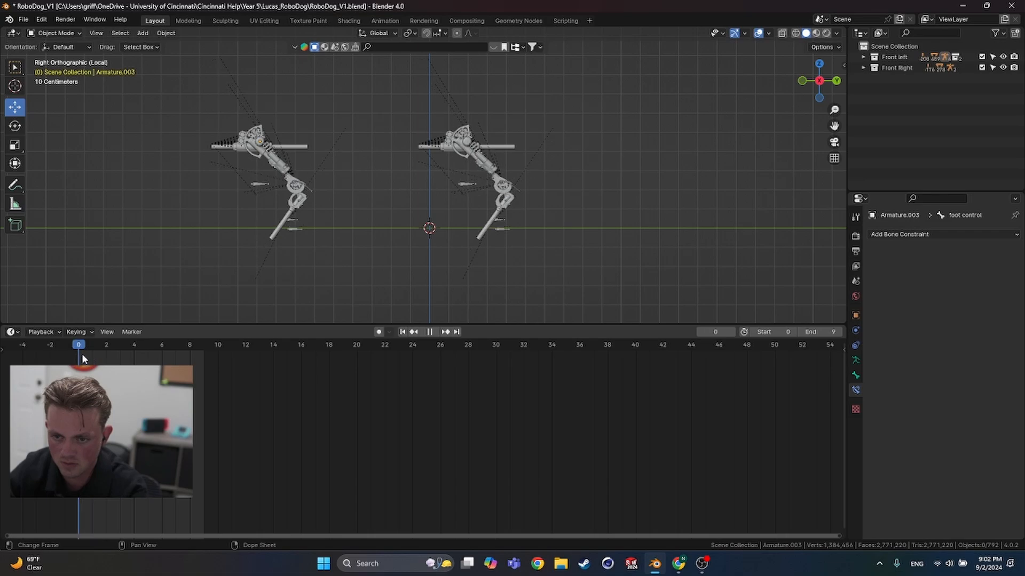
drag(134, 355, 161, 354)
key(space)
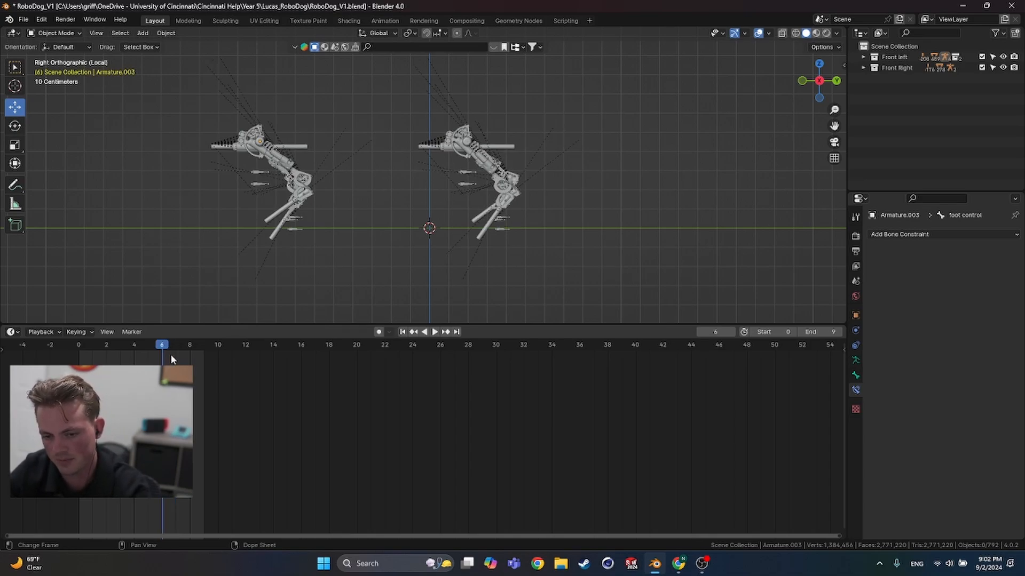
Step: Select the four leg armatures and pick each leg's foot control bone in Pose Mode, then return to Object Mode
mouse_move(338, 247)
middle_down()
mouse_move(333, 261)
mouse_move(310, 269)
mouse_move(338, 252)
middle_up()
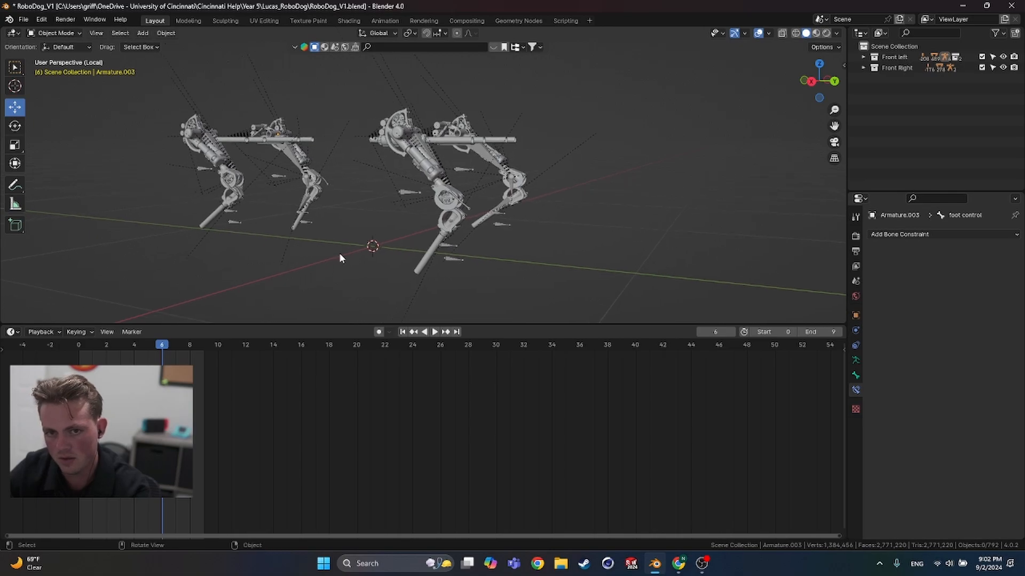
click(305, 223)
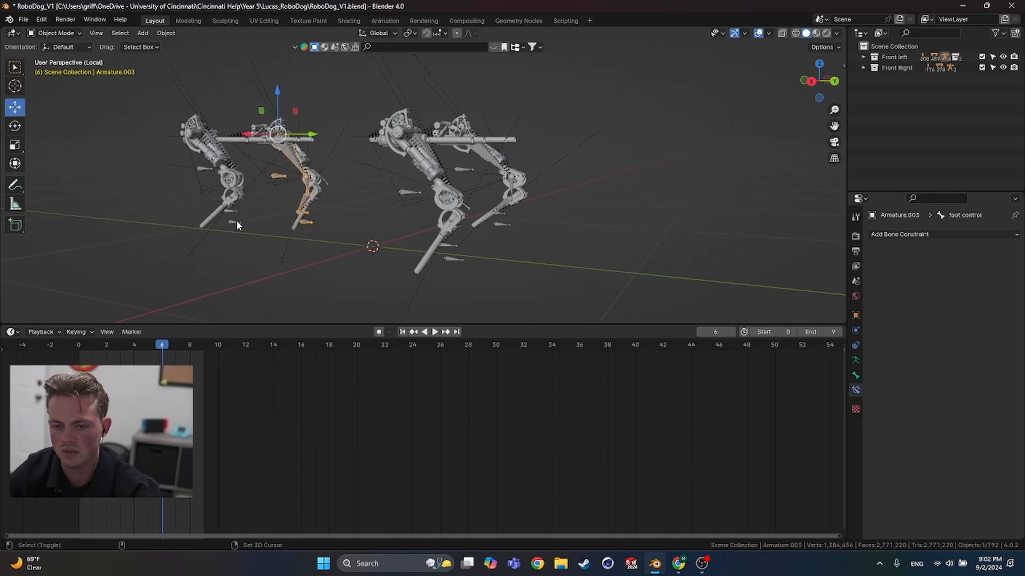
shift+click(450, 259)
shift+click(507, 221)
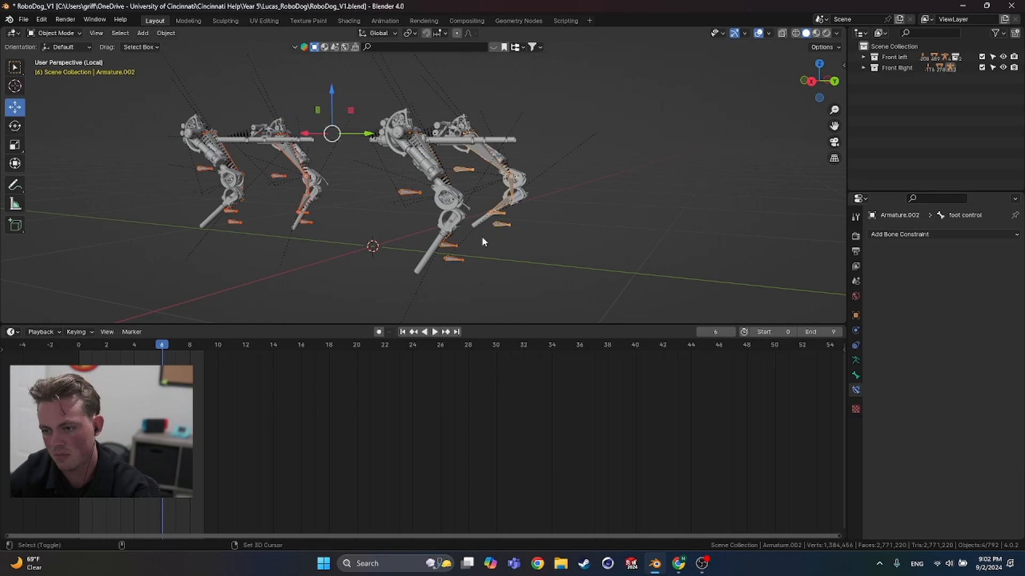
key(ctrl+Tab)
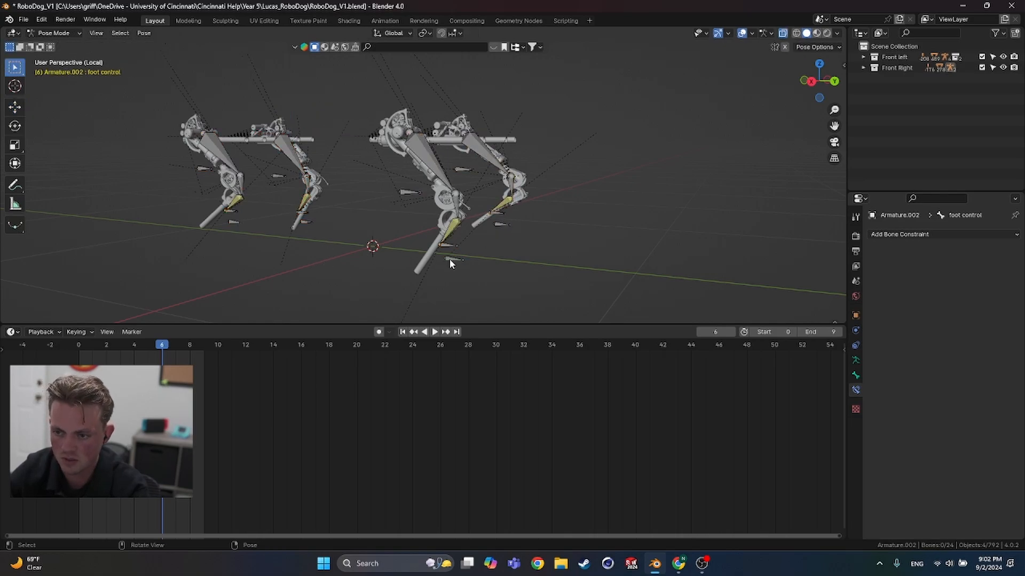
shift+click(501, 224)
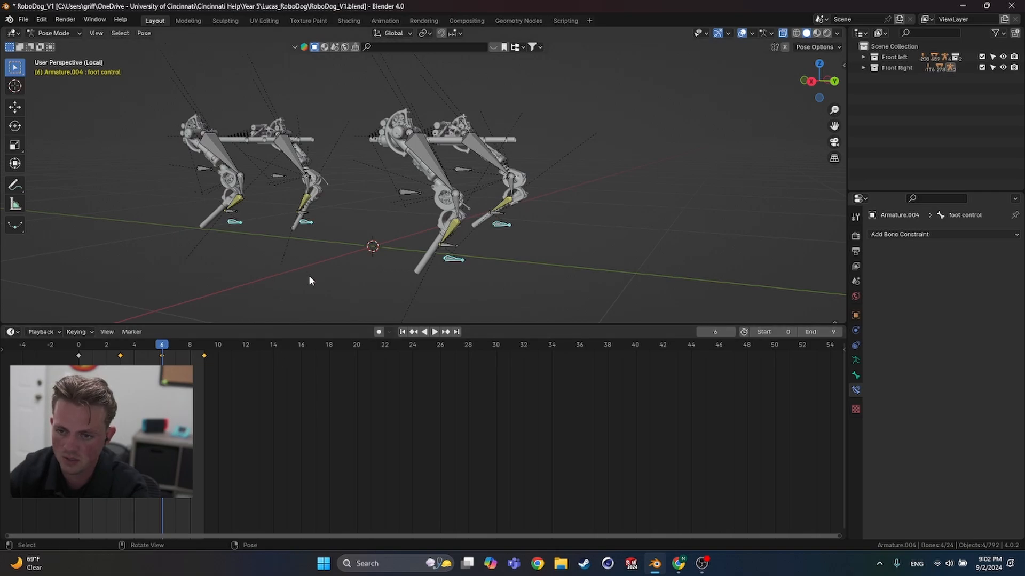
key(ctrl+Tab)
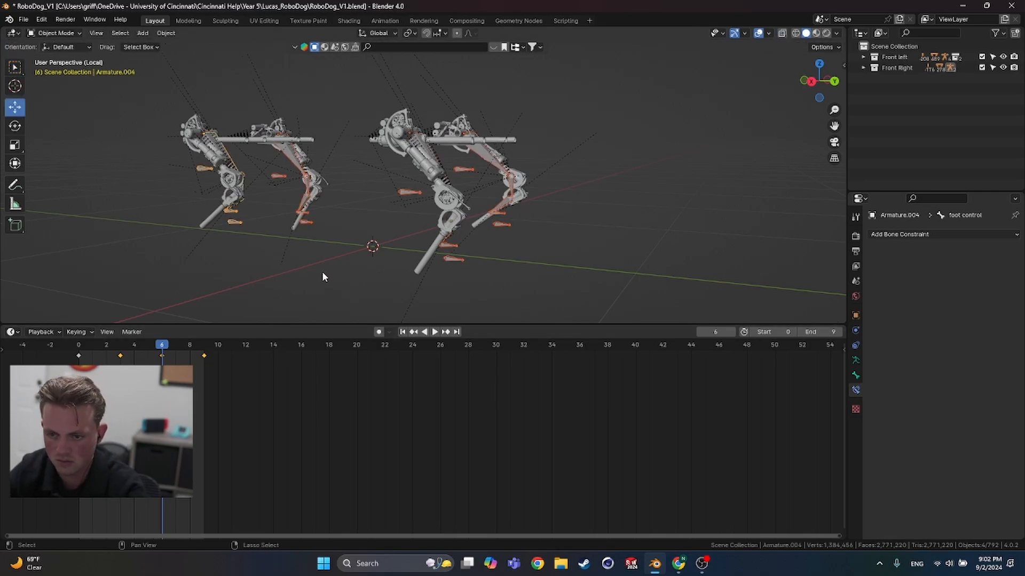
Step: Undo the armature and foot control selections back to the state with the mirrored rear legs selected
key(ctrl+z)
key(ctrl+z)
key(ctrl+z)
key(ctrl+z)
key(ctrl+z)
key(ctrl+z)
key(ctrl+z)
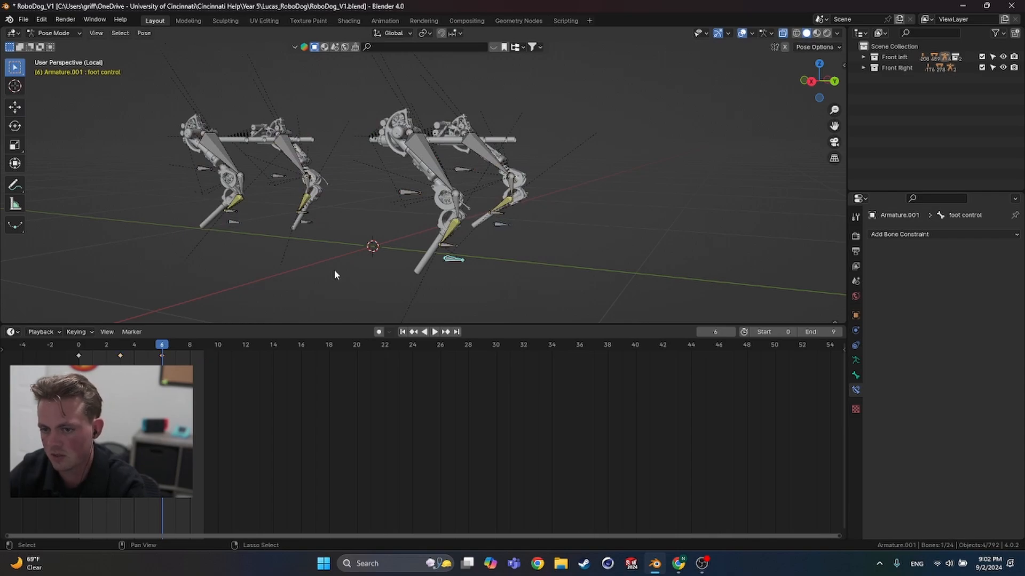
key(ctrl+z)
key(ctrl+z)
key(ctrl+z)
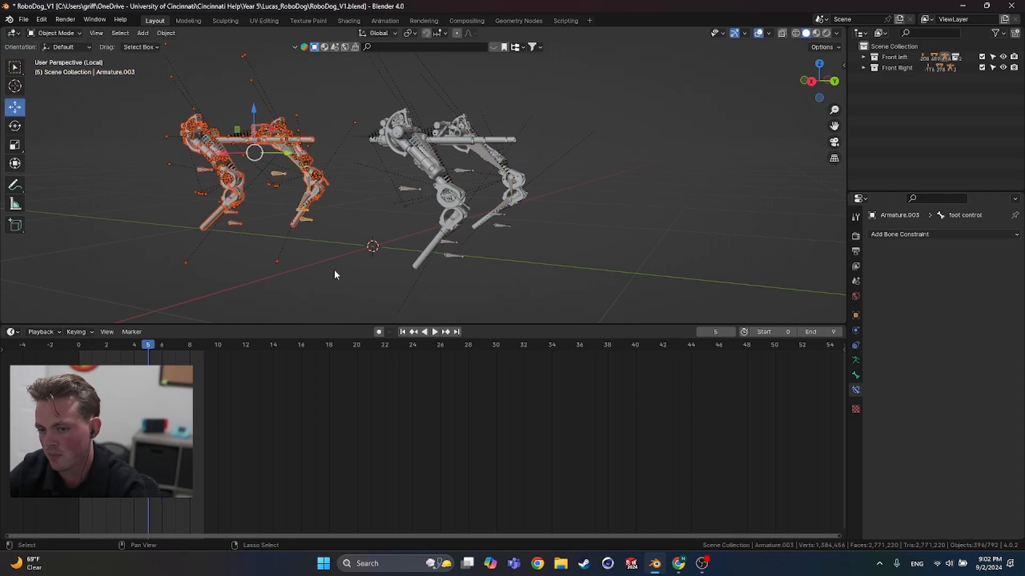
Step: Undo the rear-leg duplication and, in Pose Mode, select only the foot control bone of Armature.001
key(ctrl+z)
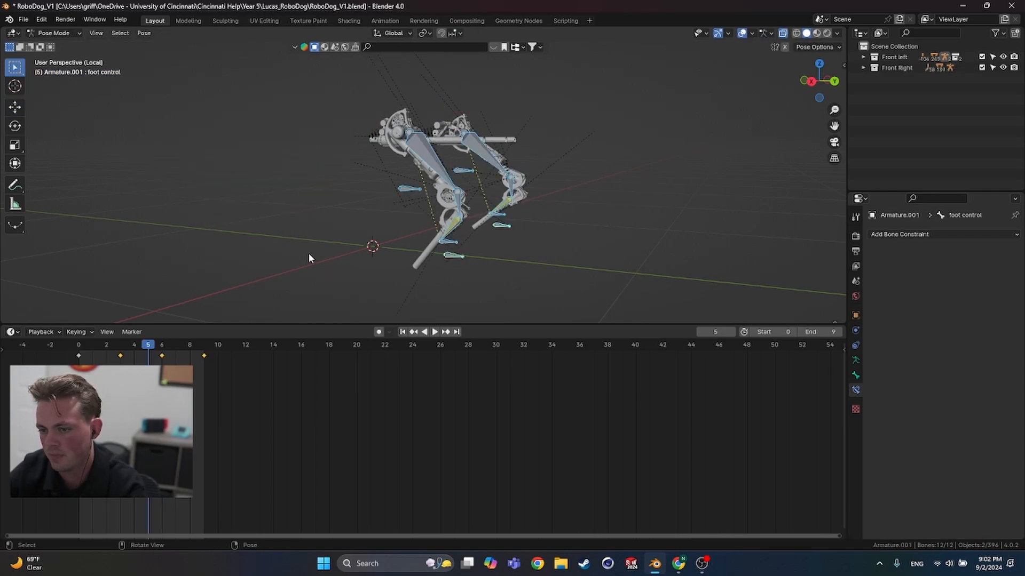
key(alt+a)
middle_drag(569, 262, 551, 261)
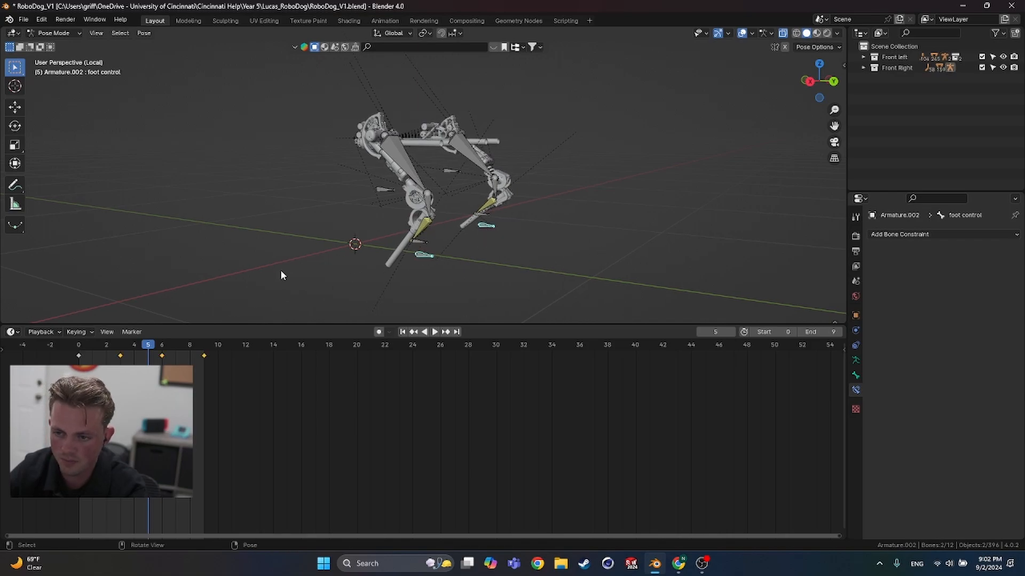
click(425, 259)
Step: At frame 3, raise the Armature.001 foot control about 0.06 m along Z and insert a Location keyframe
drag(151, 345, 161, 346)
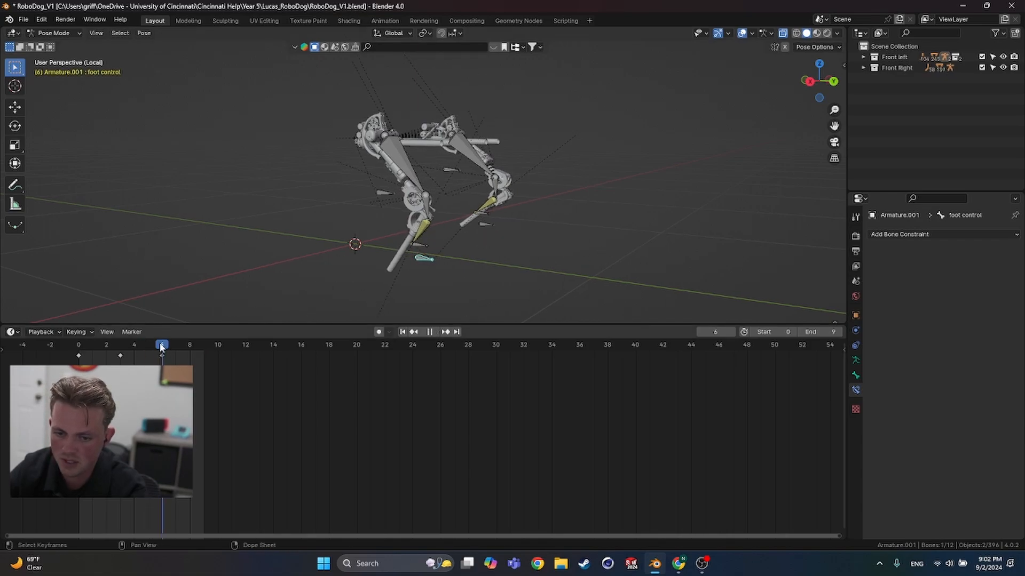
key(space)
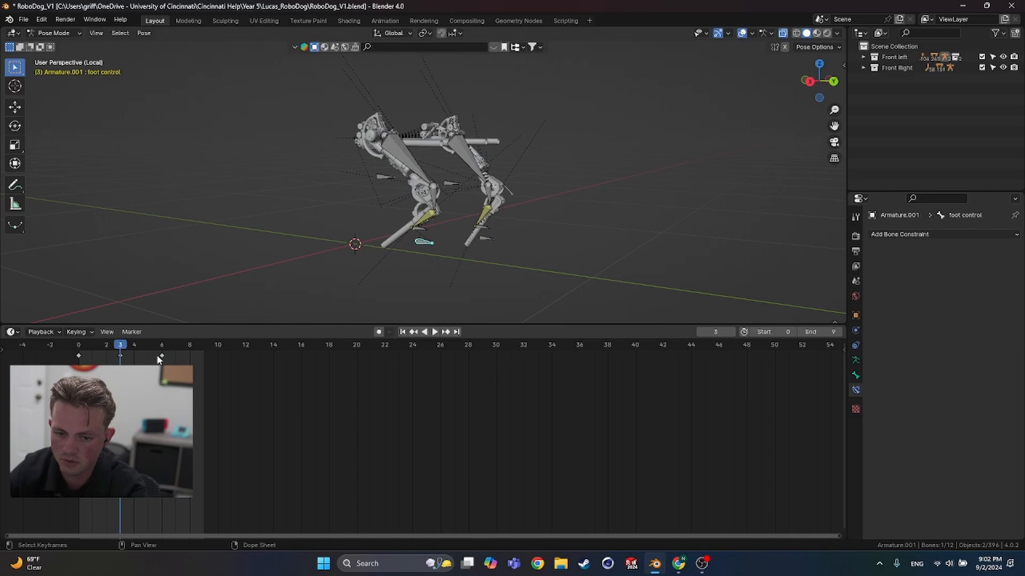
key(KP_3)
scroll(449, 229, up, 4)
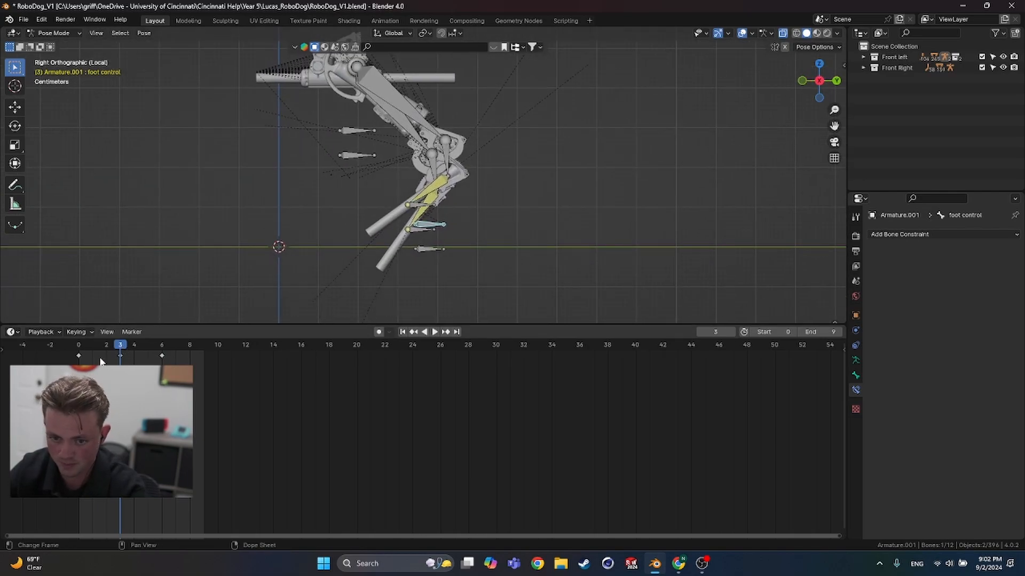
key(g)
key(z)
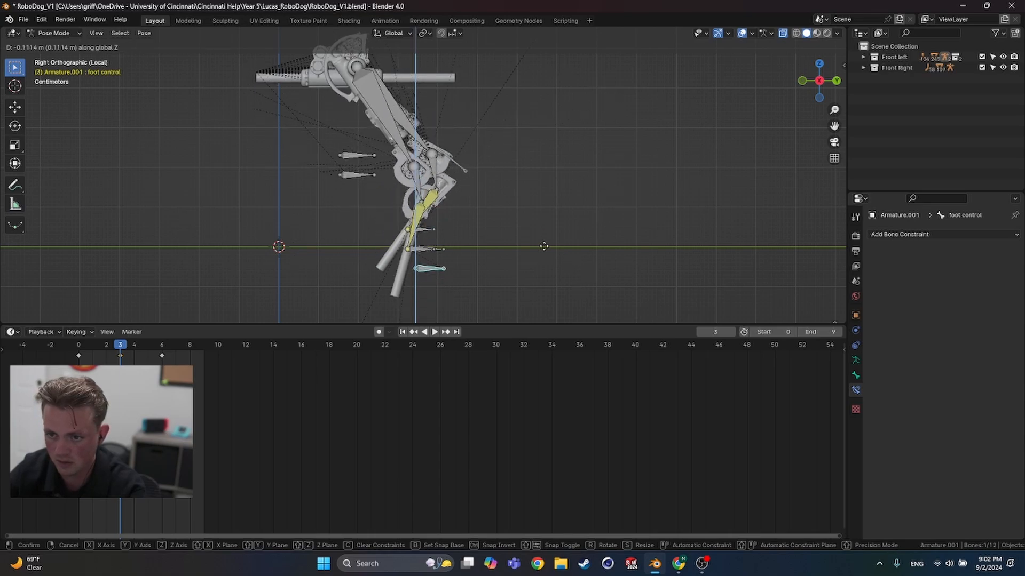
click(566, 212)
key(g)
key(z)
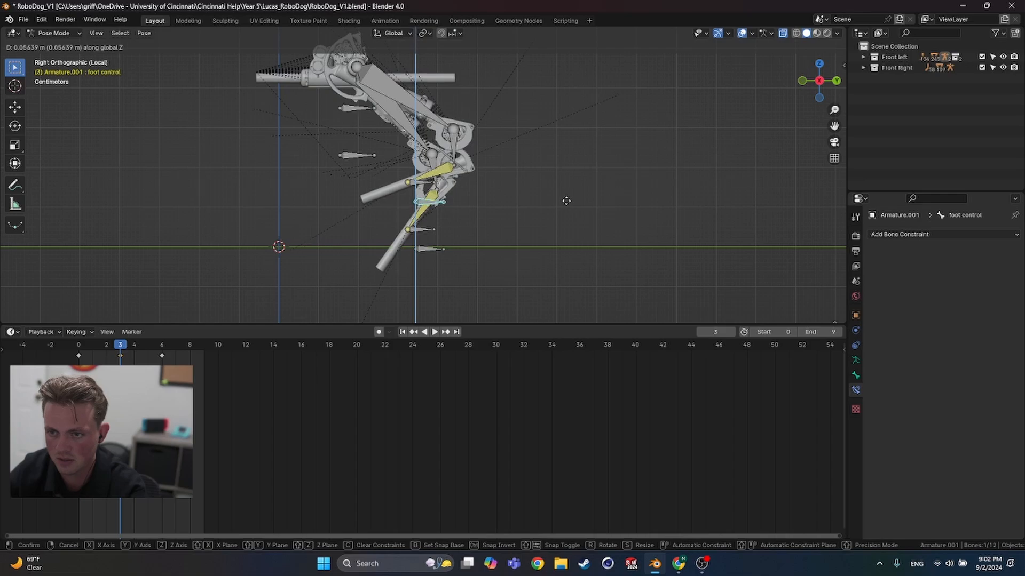
click(566, 200)
key(i)
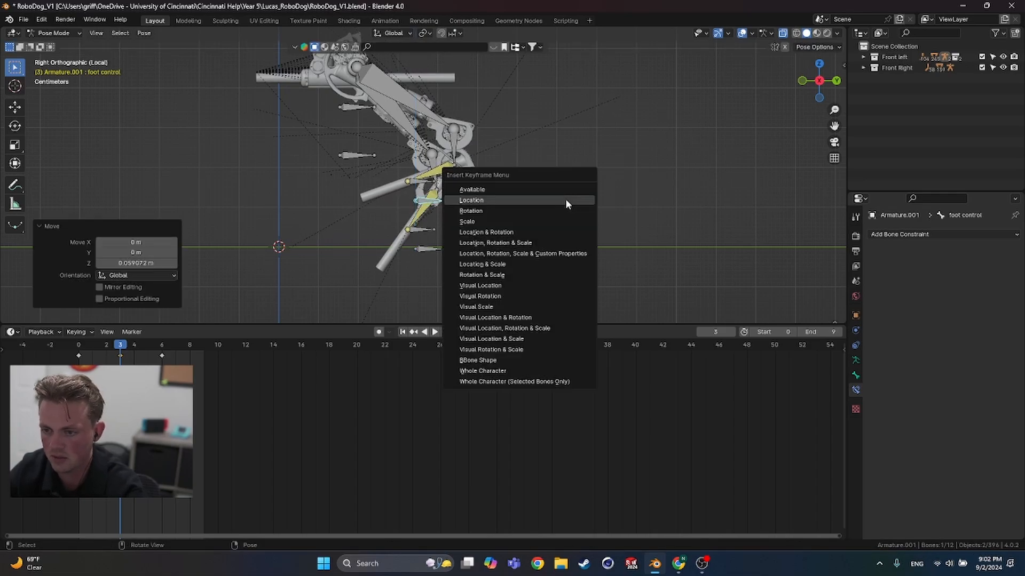
click(563, 201)
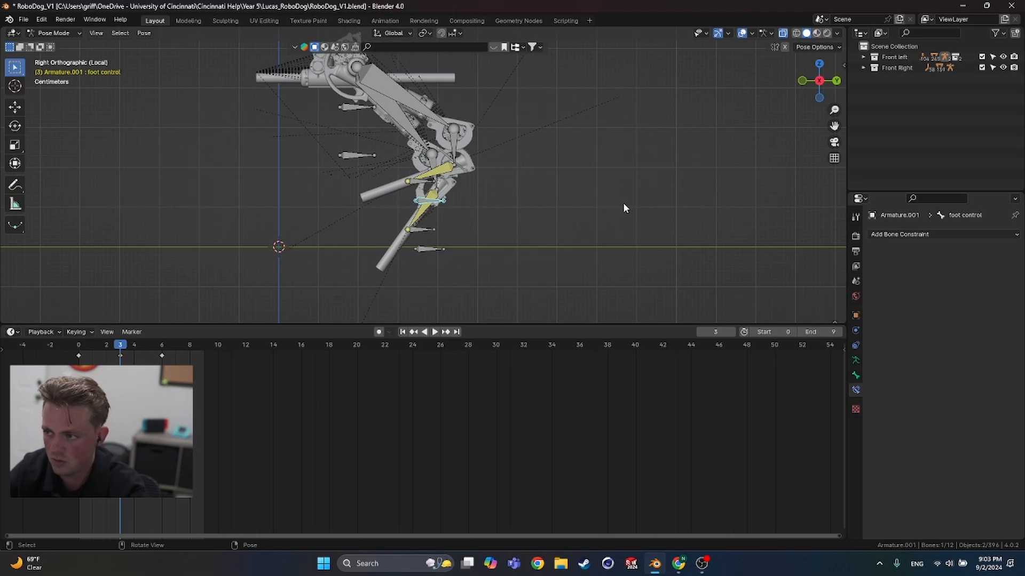
Step: Copy the Z location value 0.573675 m from the raised foot control's transform properties
key(i)
click(786, 139)
key(n)
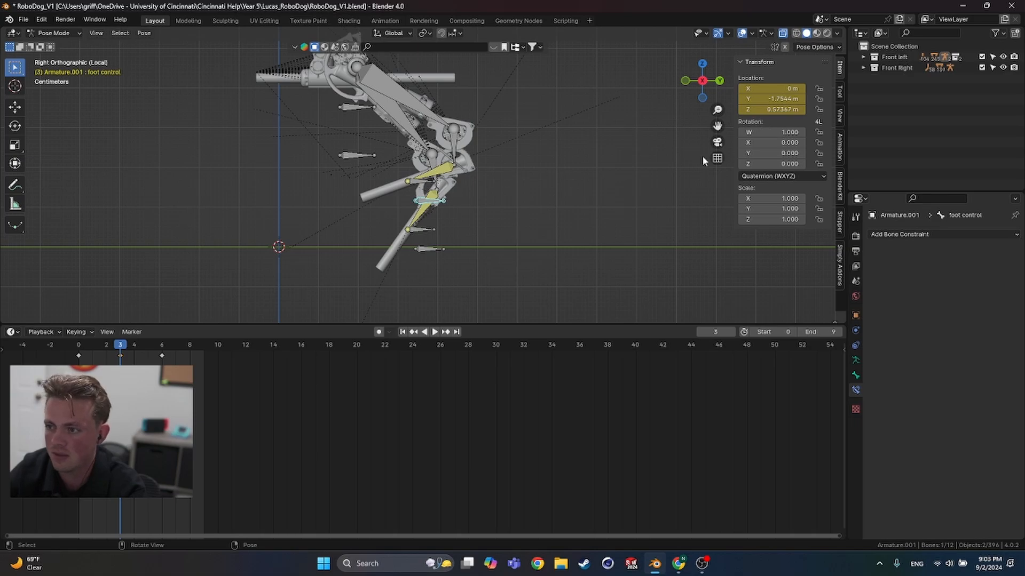
click(774, 109)
key(ctrl+c)
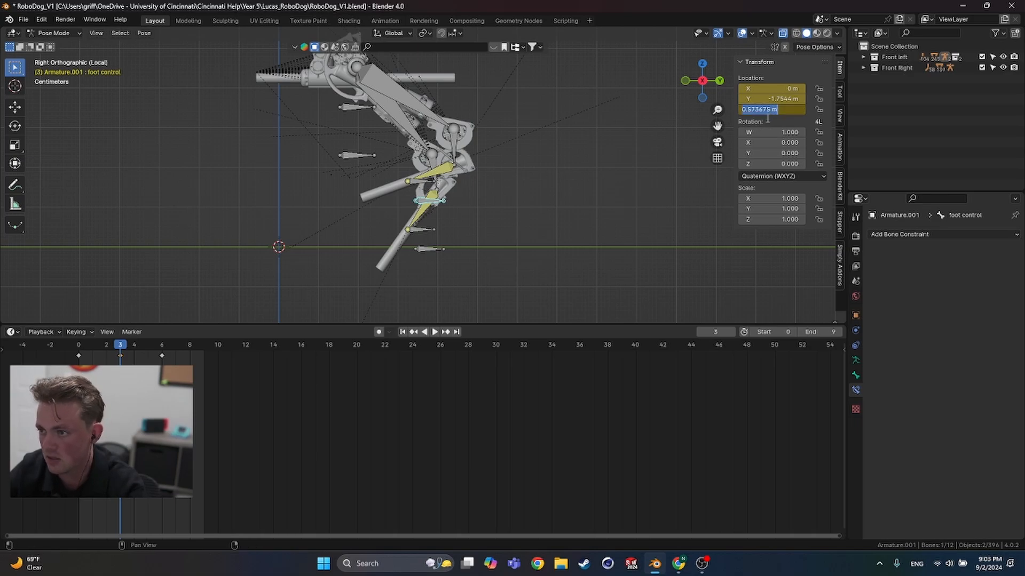
click(613, 188)
click(598, 206)
Step: At frame 6, set the Armature.002 foot control's Z location to 0.573675 m and insert a Location keyframe
click(426, 250)
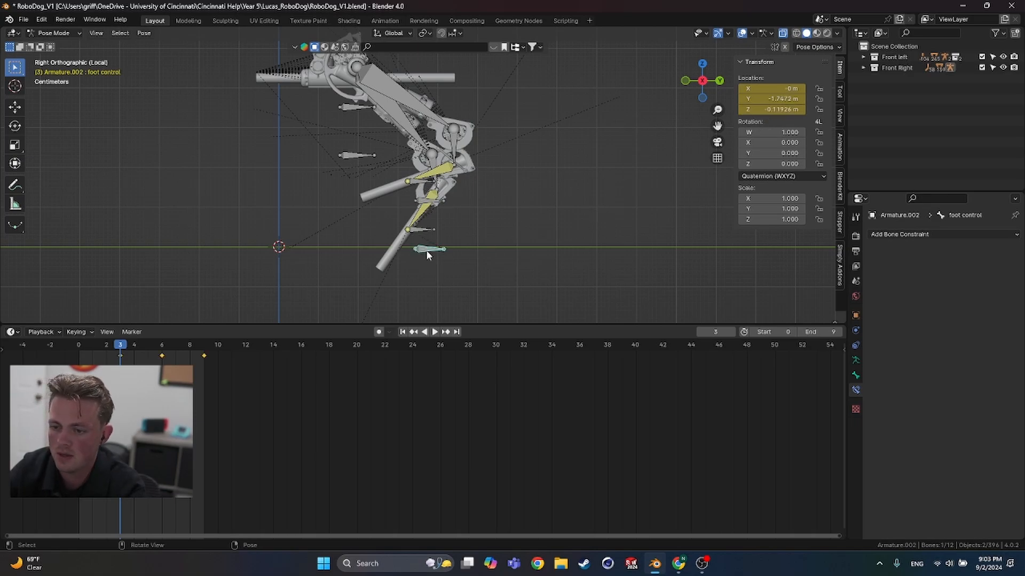
drag(162, 342, 160, 343)
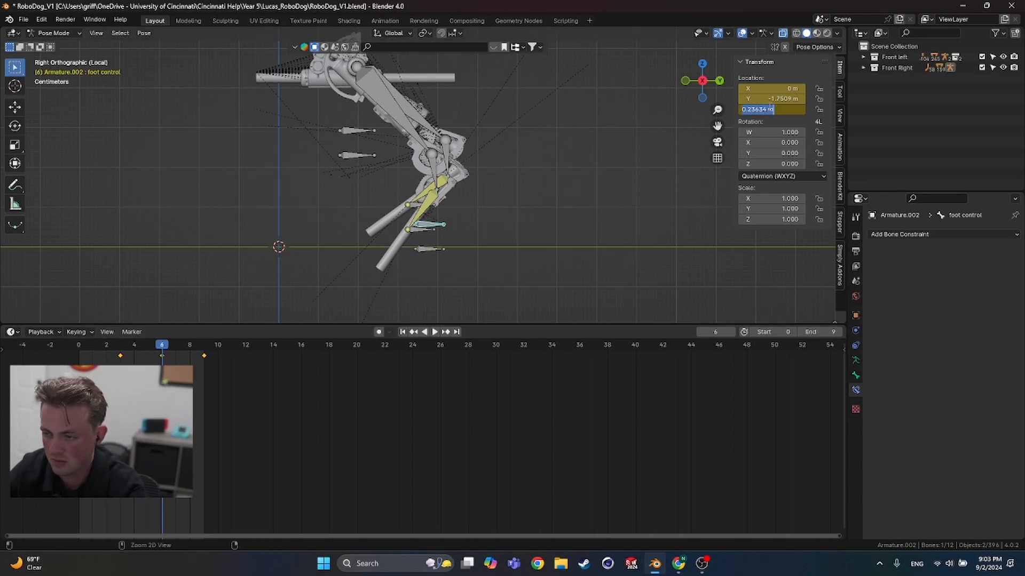
text(0.573675)
key(Return)
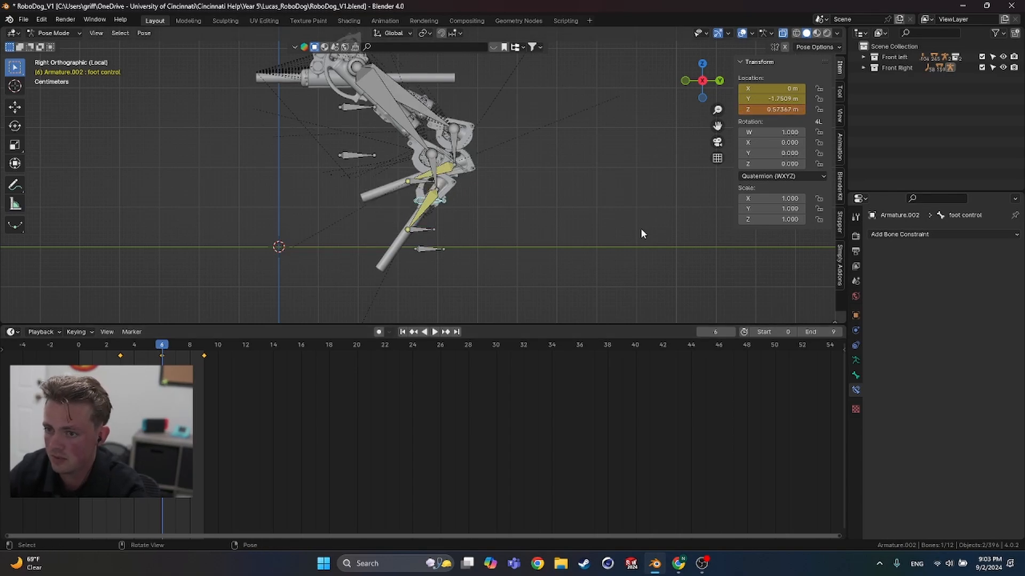
key(i)
click(591, 202)
Step: Play and scrub the two-leg animation in side and perspective views to examine the higher foot lifts
click(92, 347)
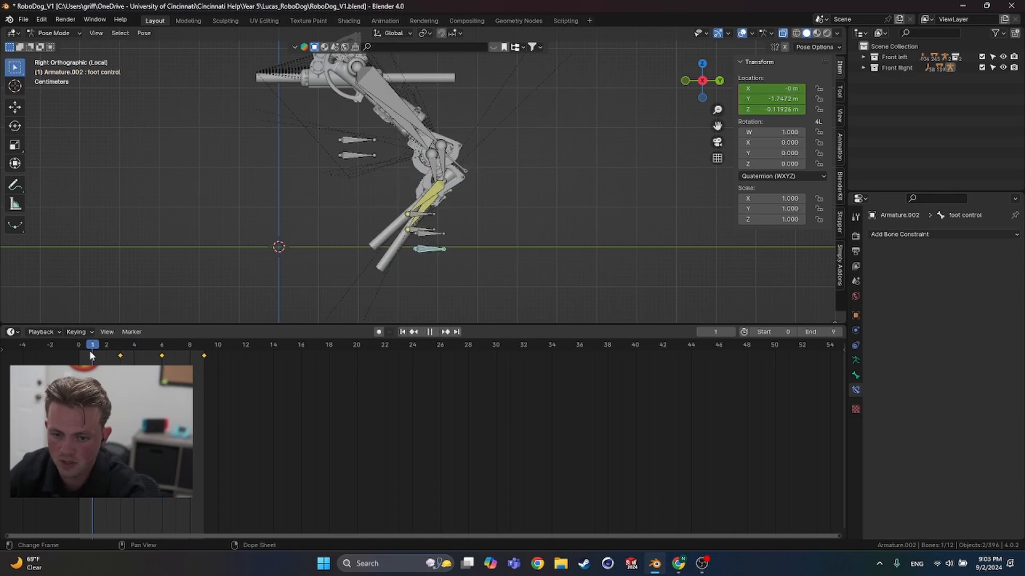
key(space)
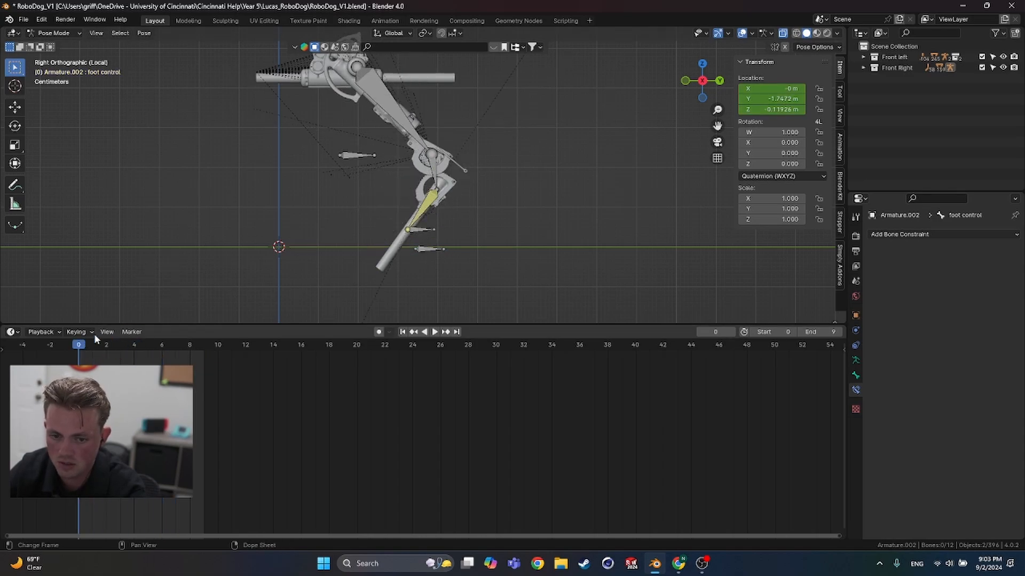
key(Escape)
middle_drag(487, 239, 434, 241)
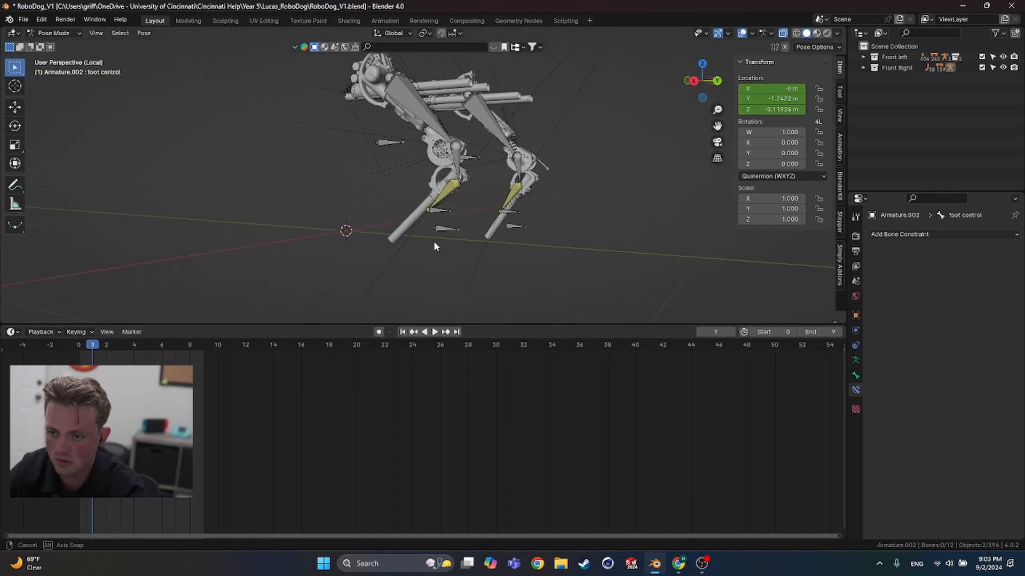
key(space)
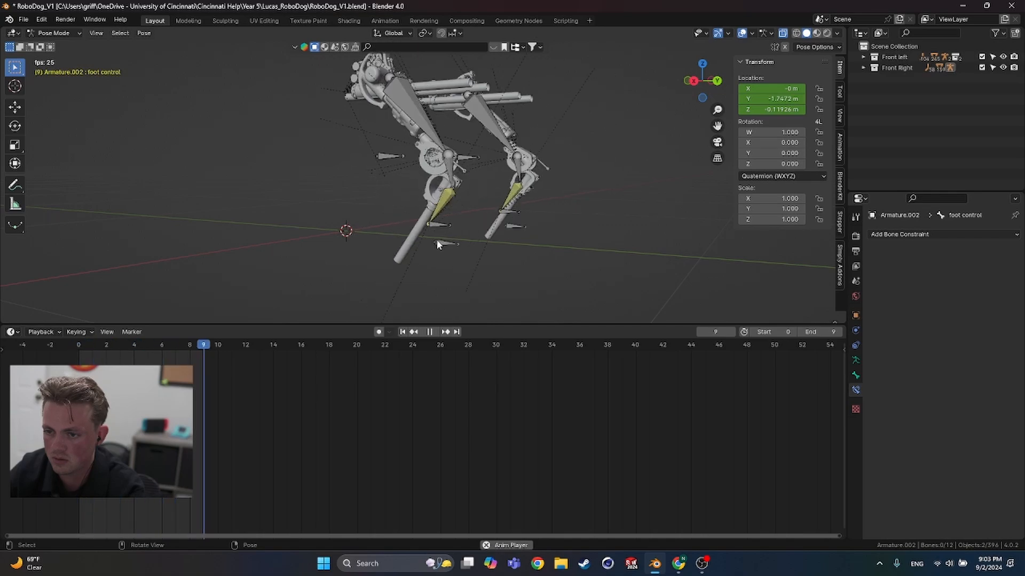
key(space)
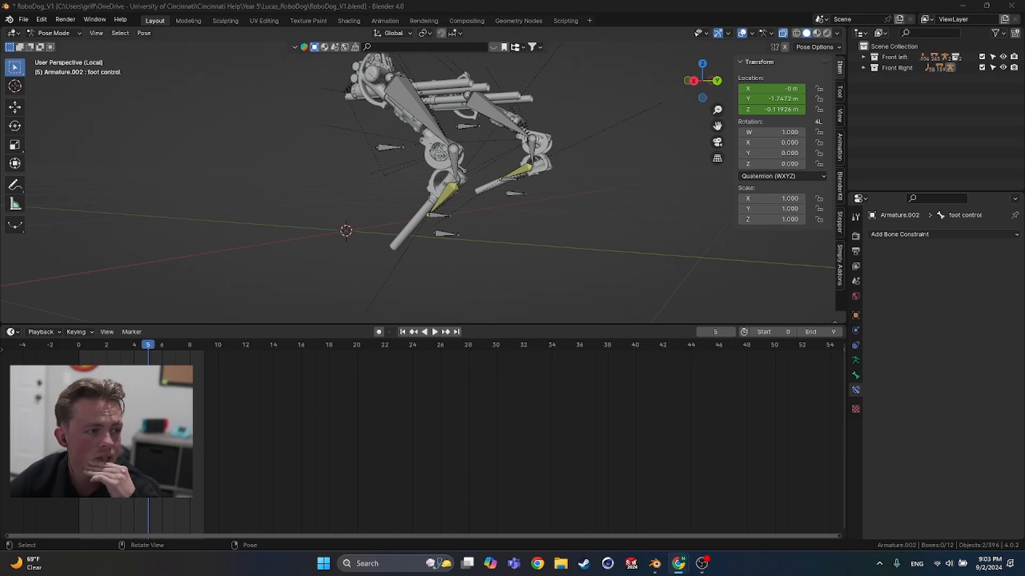
click(283, 274)
key(space)
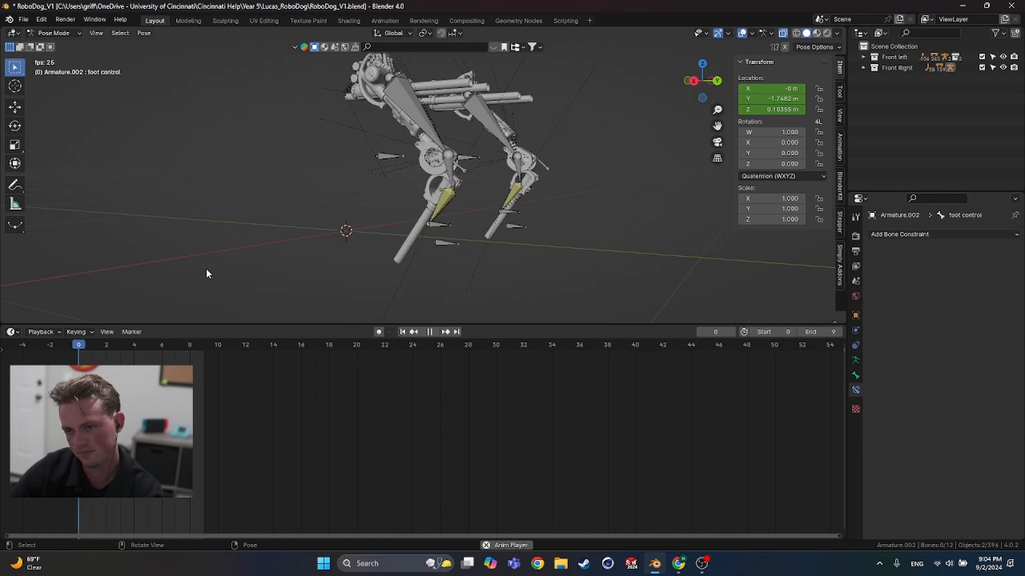
key(space)
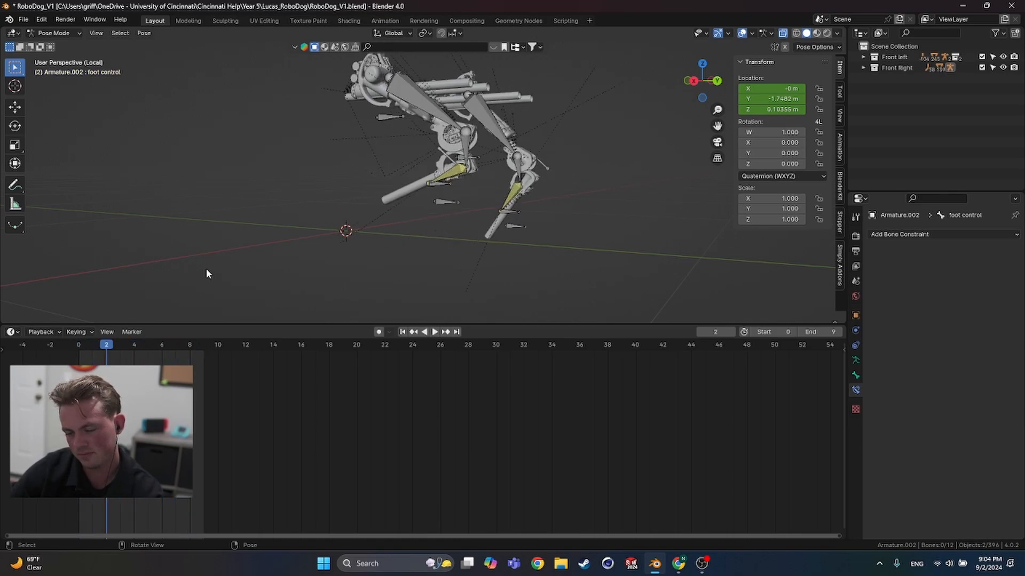
drag(109, 346, 178, 362)
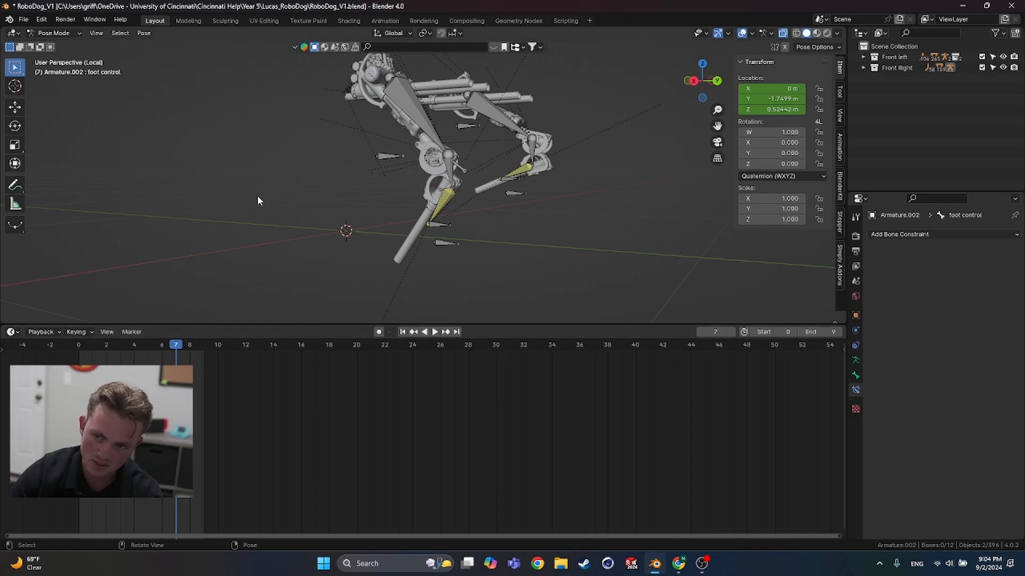
Step: Hide the transform properties and replay the two-leg animation from a wider perspective
key(n)
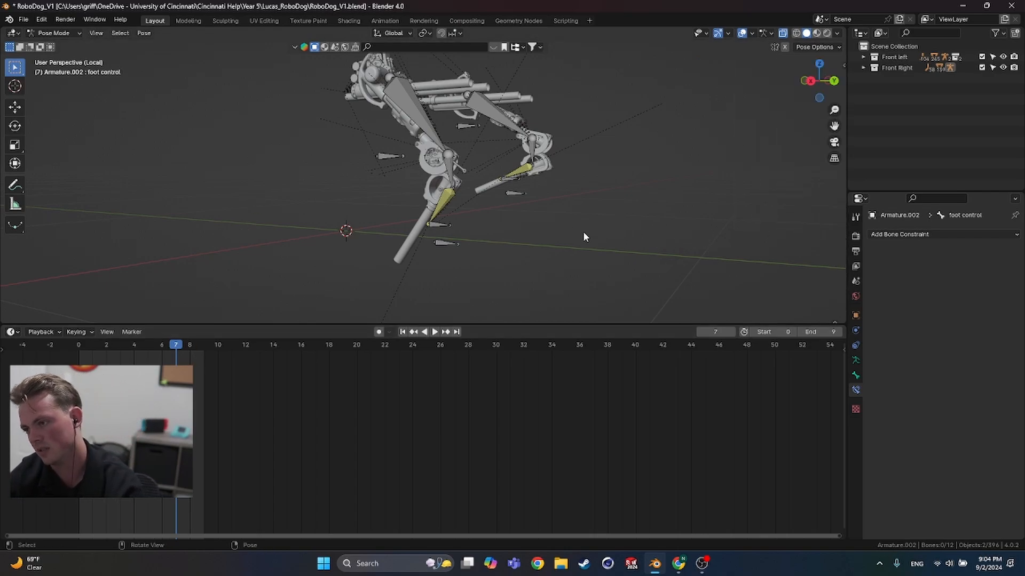
middle_drag(584, 237, 501, 262)
key(space)
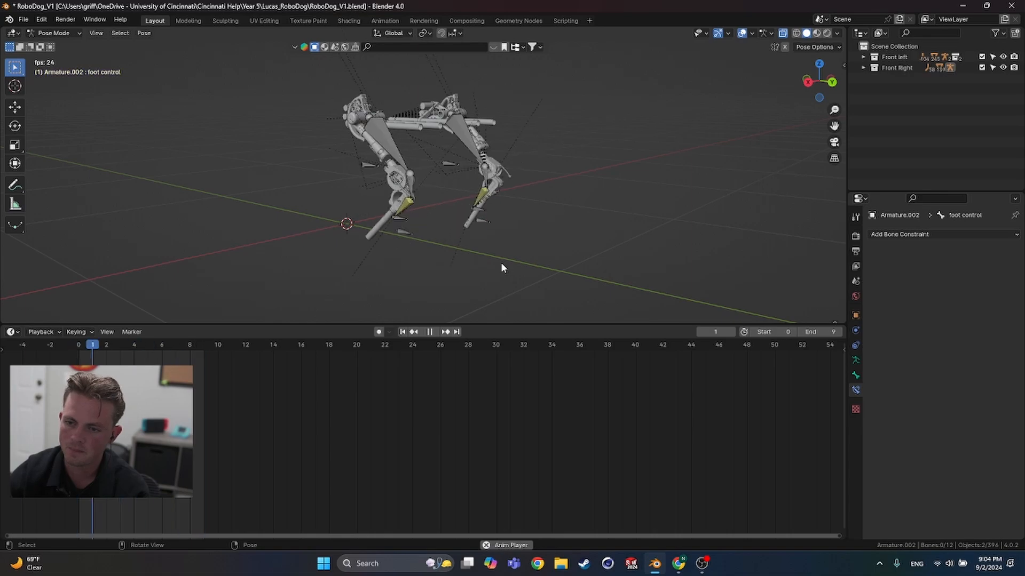
key(space)
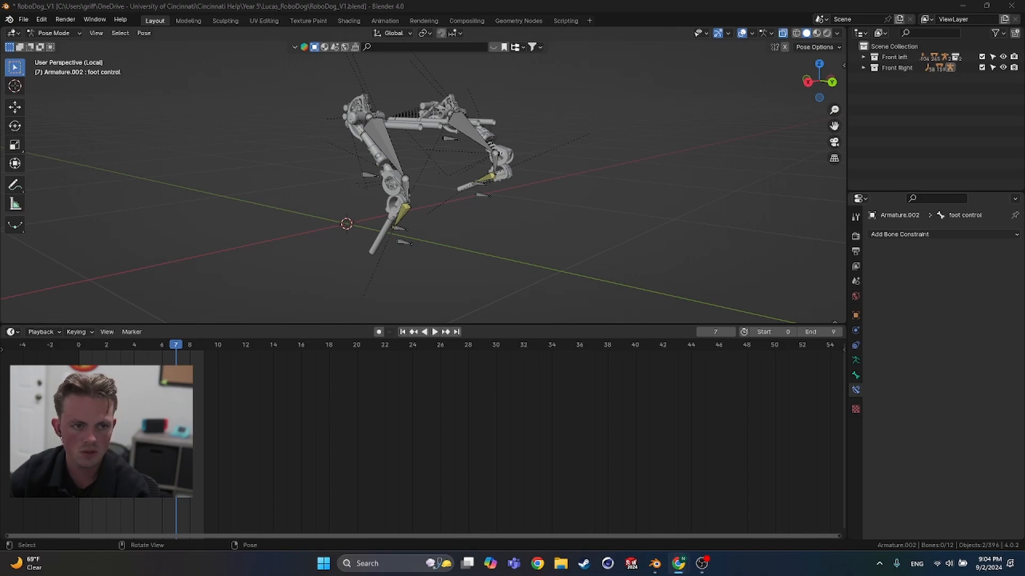
Step: Shrink the browser window with the Spot walking gait video and place it beside the leg model
drag(0, 92, 537, 99)
drag(859, 292, 531, 290)
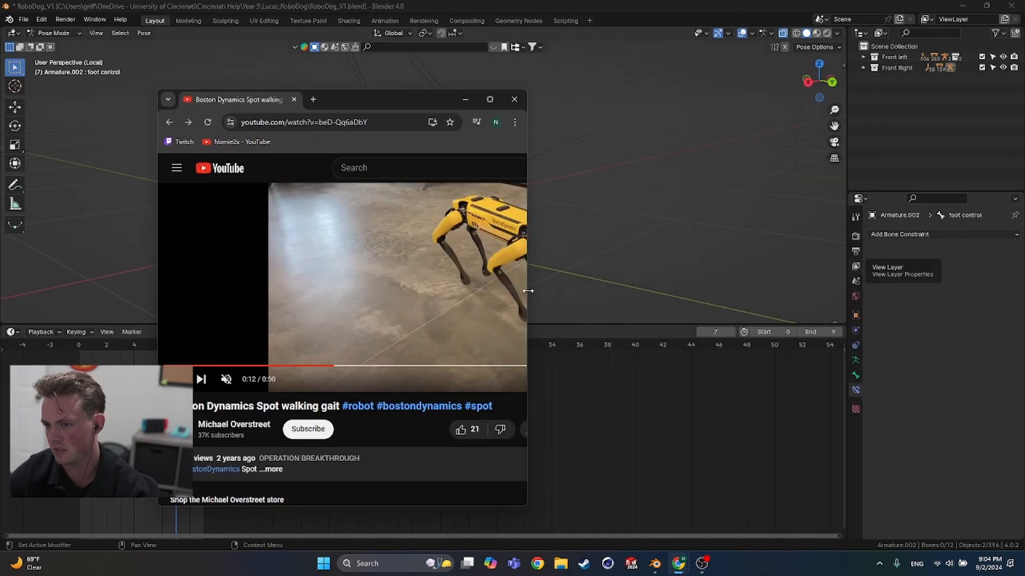
drag(404, 110, 822, 82)
Step: Hide the Front Right collection in the viewport to isolate the front left leg
middle_drag(508, 155, 364, 175)
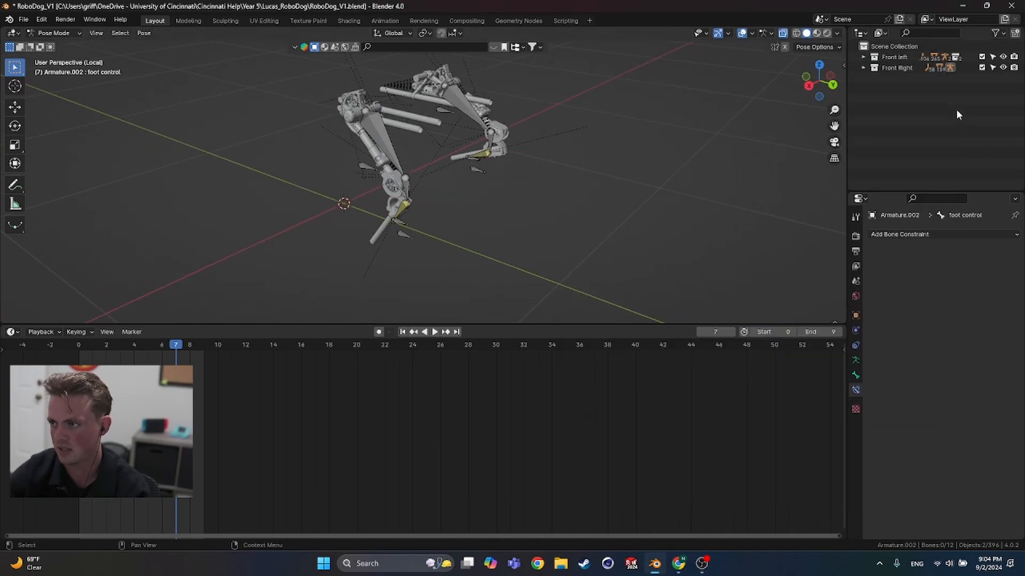
click(1003, 68)
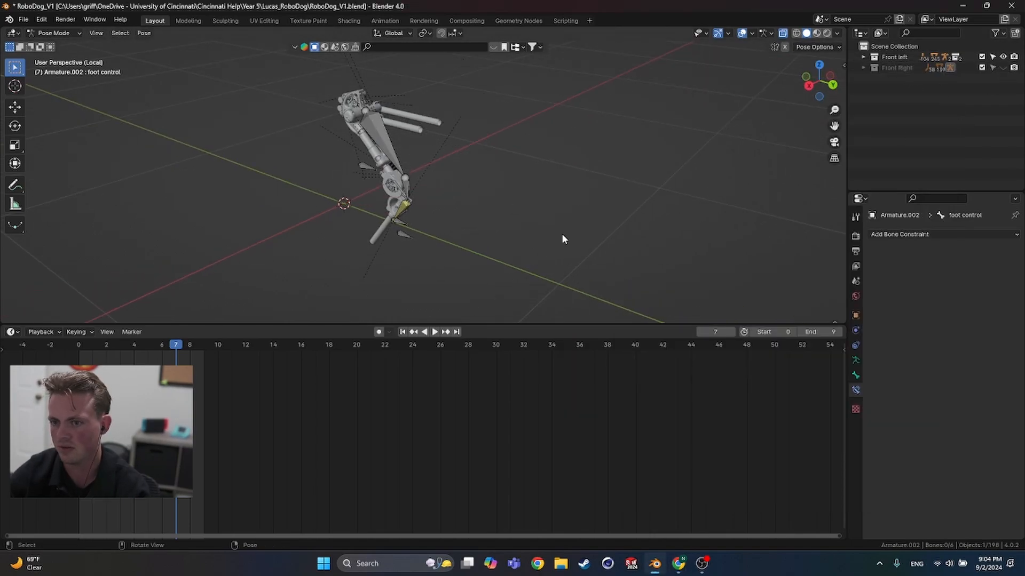
middle_drag(562, 234, 406, 158)
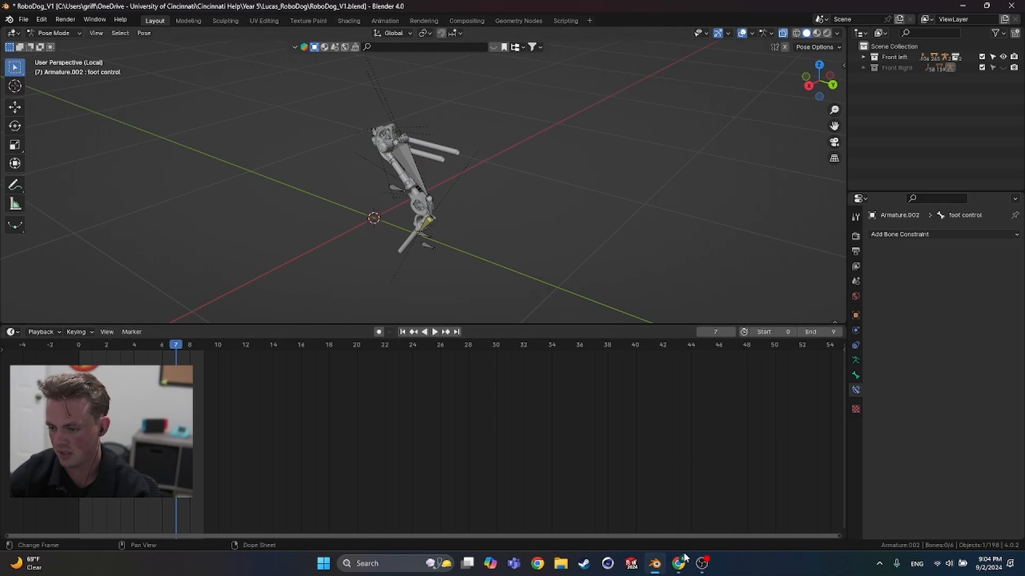
Step: Replay the Spot walking gait video from 0:07 alongside the looping front left leg animation to compare their motion
mouse_move(683, 561)
click(727, 499)
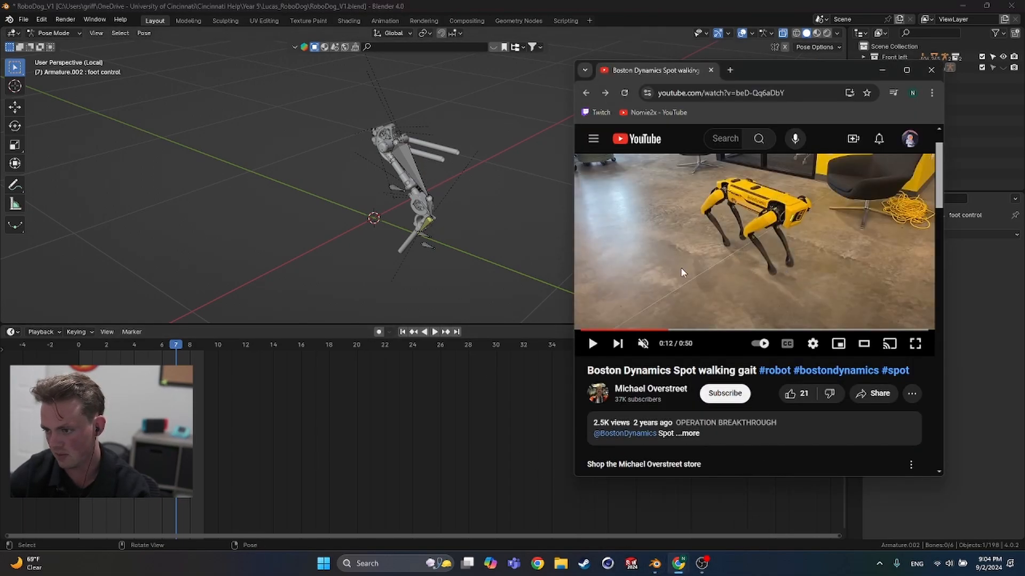
click(632, 329)
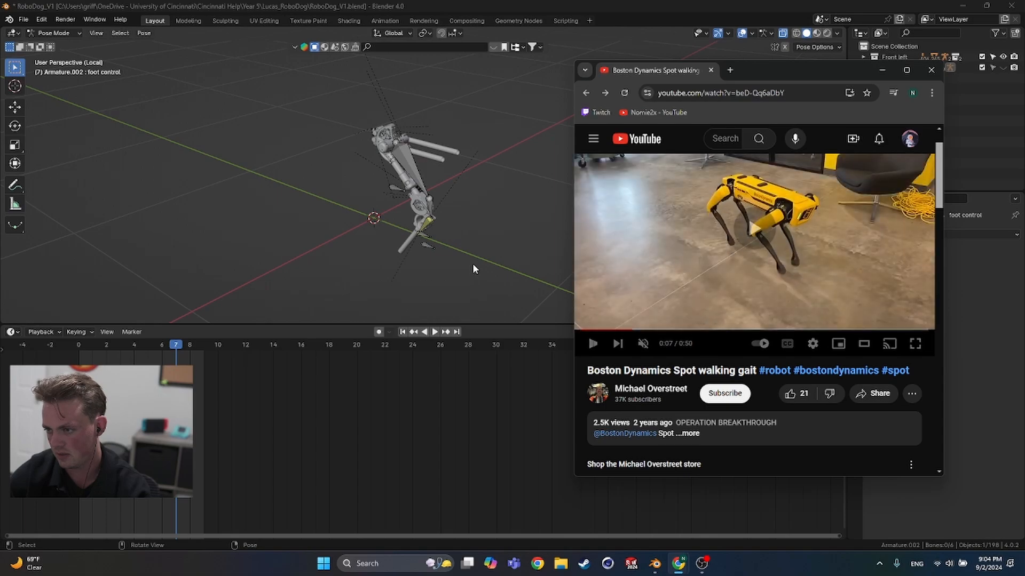
click(473, 265)
key(space)
mouse_move(678, 564)
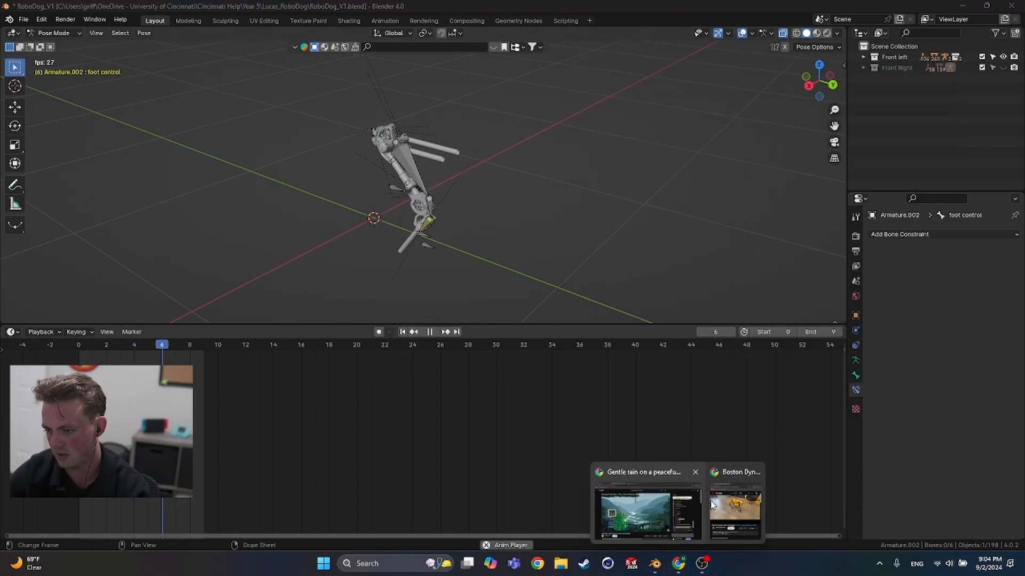
click(712, 506)
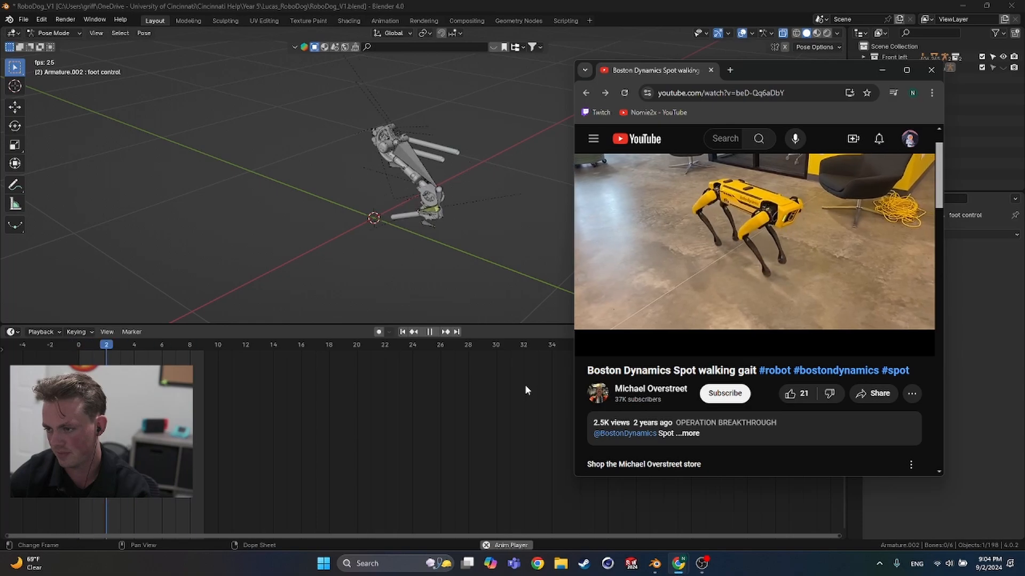
click(773, 245)
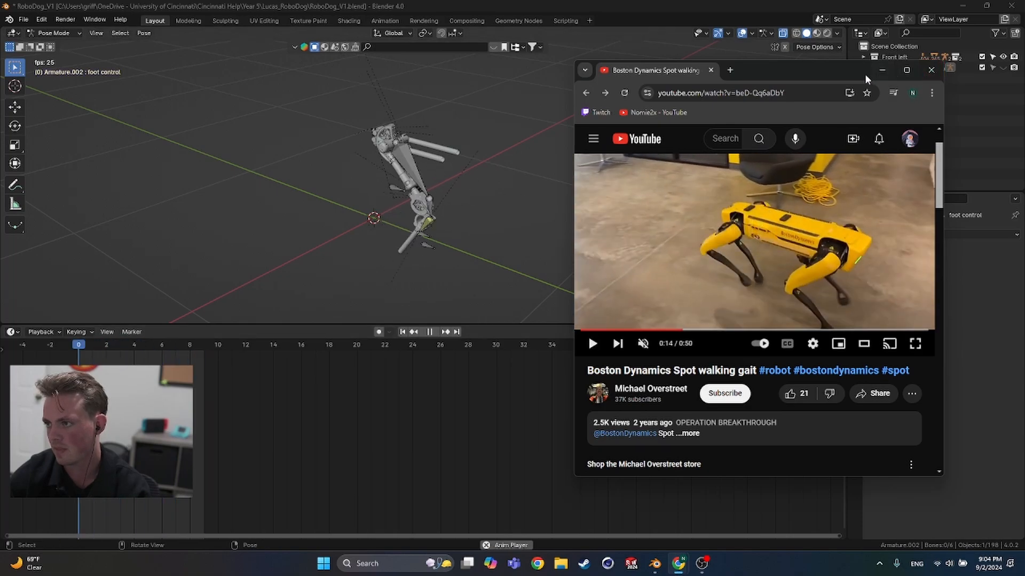
click(882, 70)
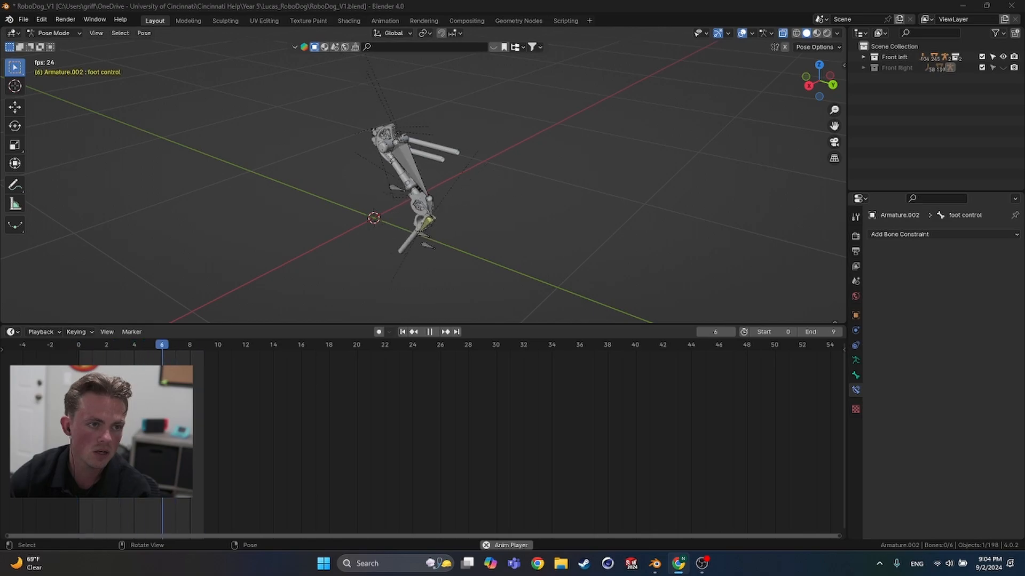
Step: Stop the animation playback and show the Front Right collection again so both front legs are in the scene
click(427, 332)
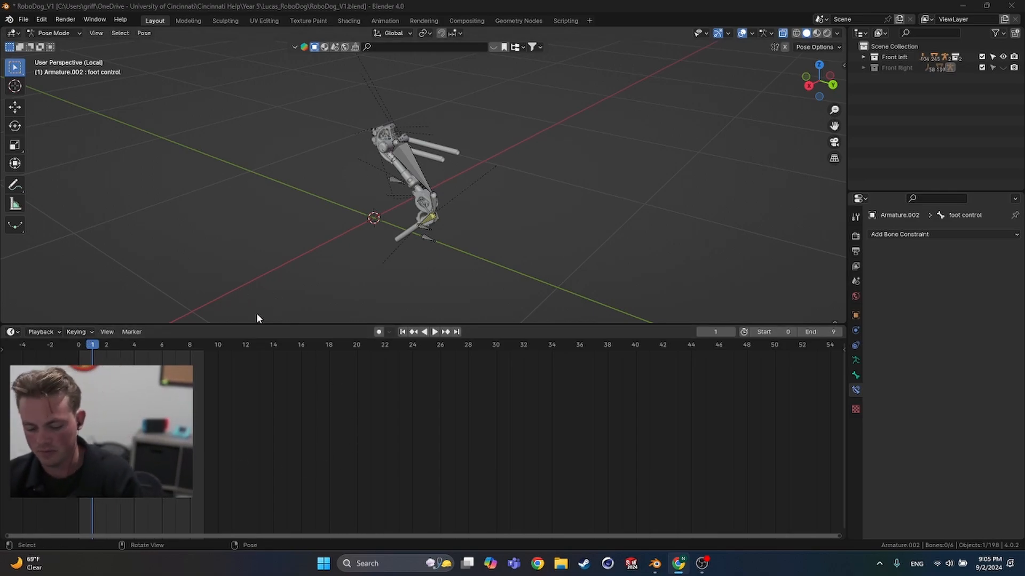
middle_drag(270, 212, 287, 204)
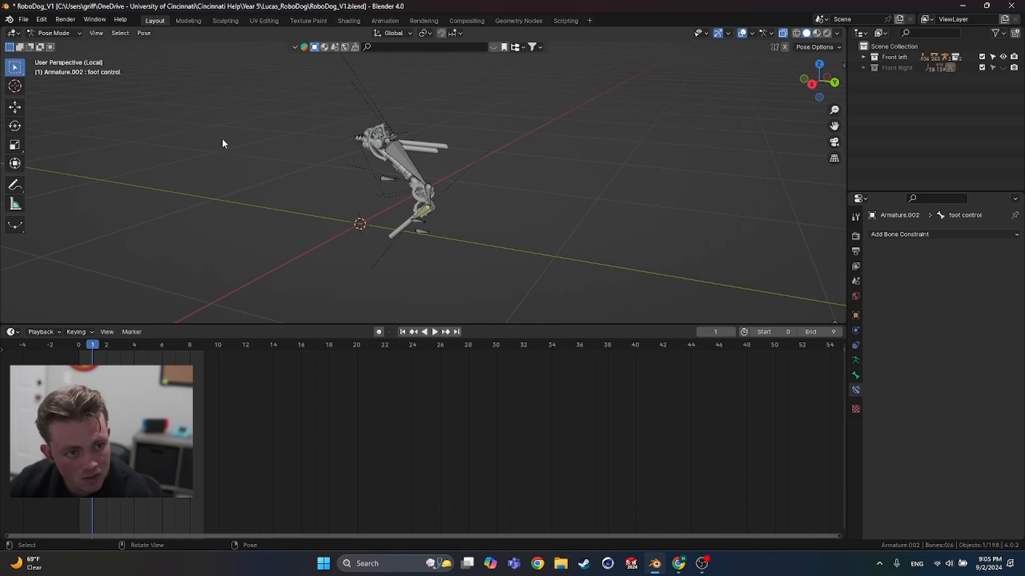
mouse_move(265, 187)
middle_down()
mouse_move(300, 201)
mouse_move(270, 197)
middle_up()
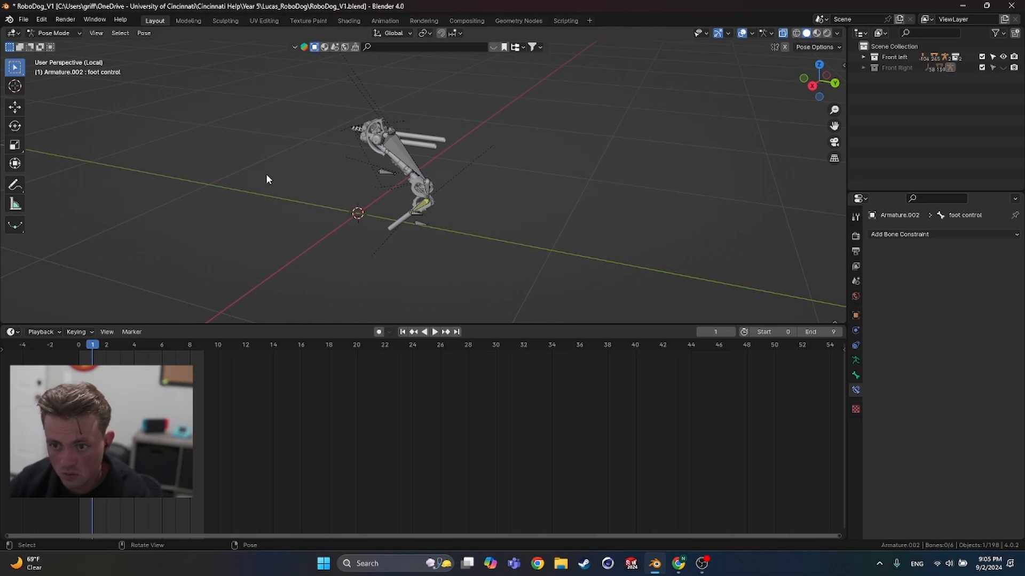
click(1003, 68)
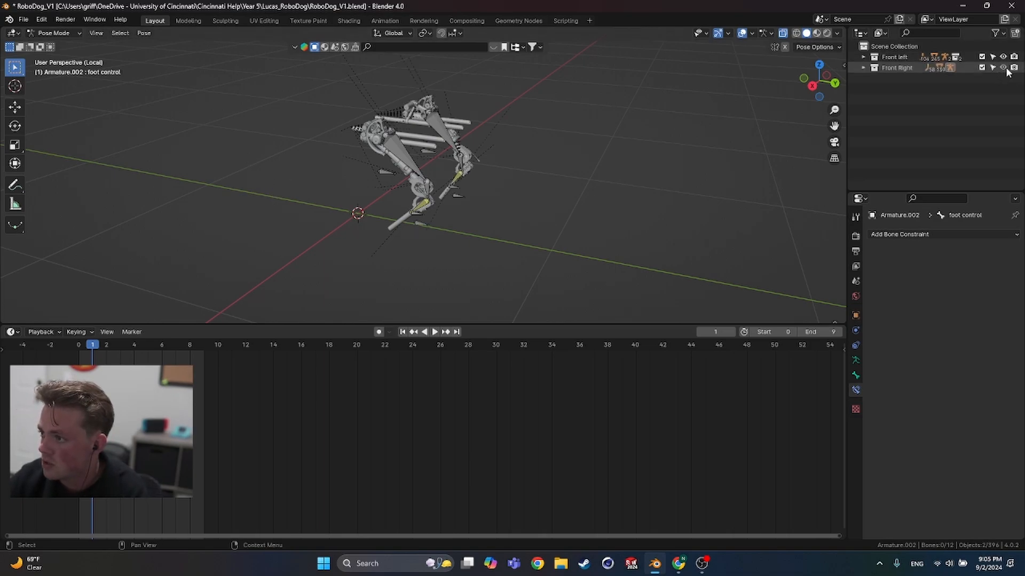
middle_drag(501, 196, 438, 223)
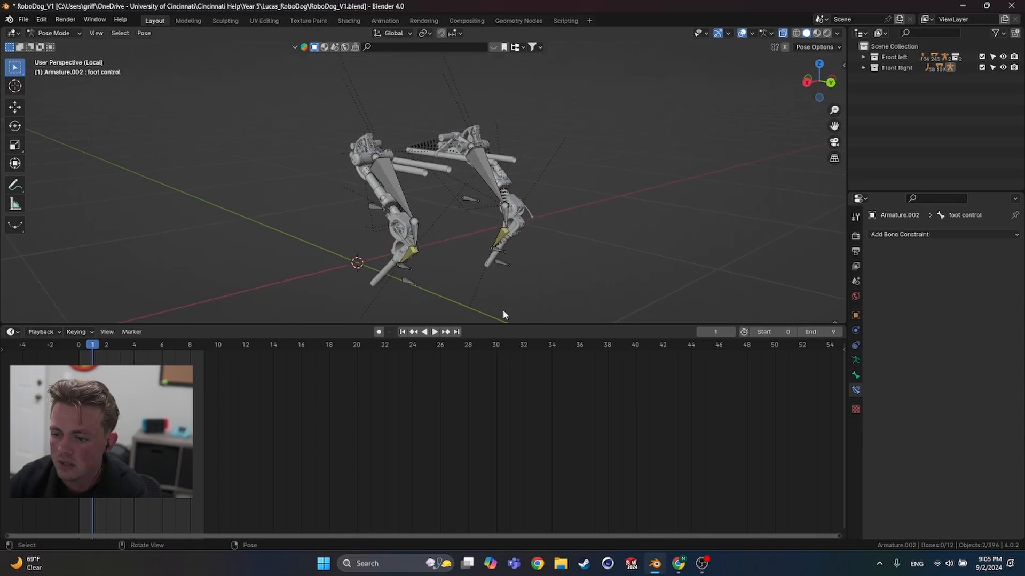
Step: Enlarge the 3D viewport by shrinking the timeline area, and play the animation of both front legs
drag(504, 324, 517, 478)
middle_drag(454, 284, 450, 274)
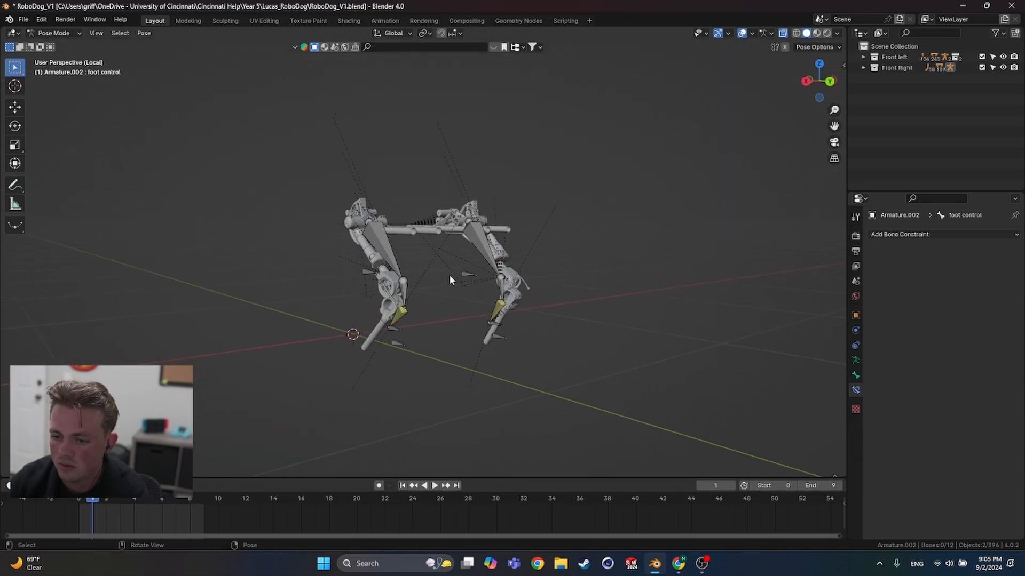
key(space)
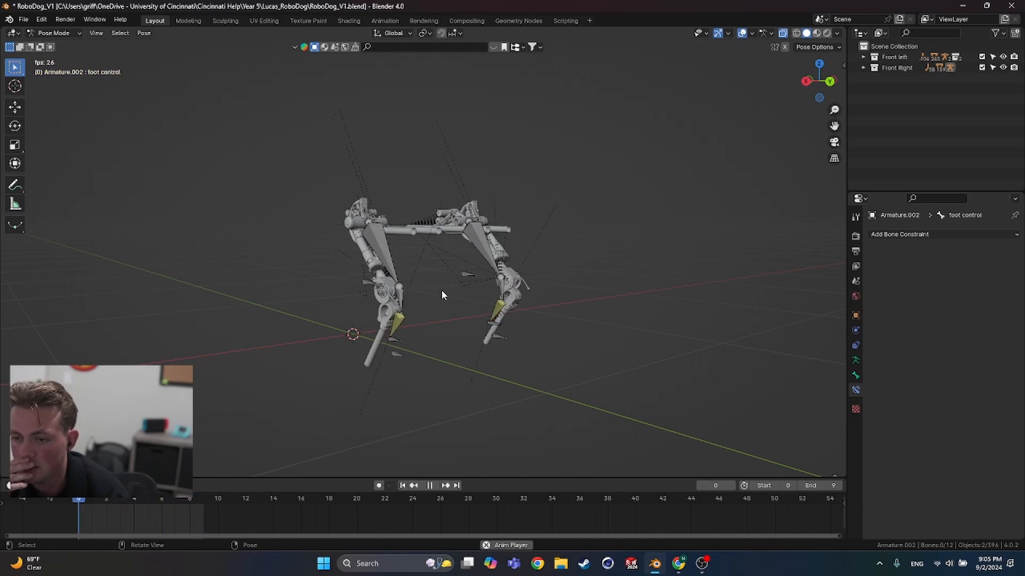
key(space)
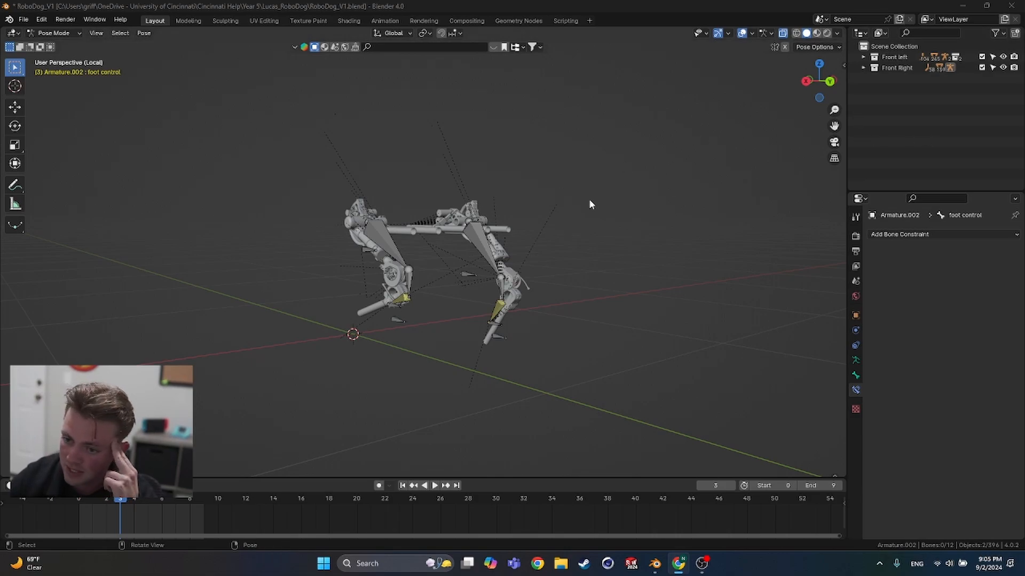
Step: Hide the viewport overlays and gizmos to view the bare meshes of both front legs up close
middle_drag(591, 200, 569, 220)
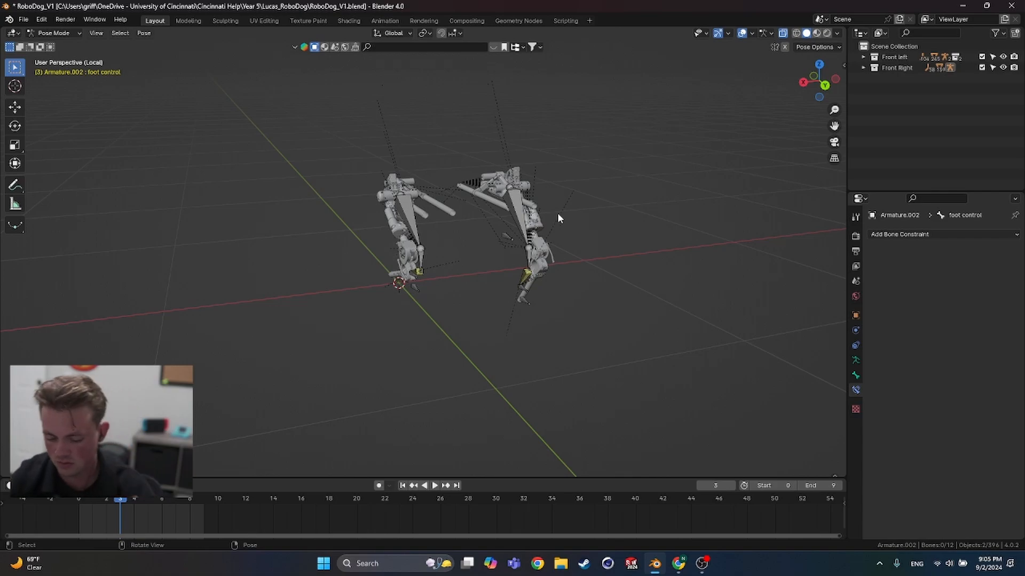
shift+middle_drag(630, 212, 600, 217)
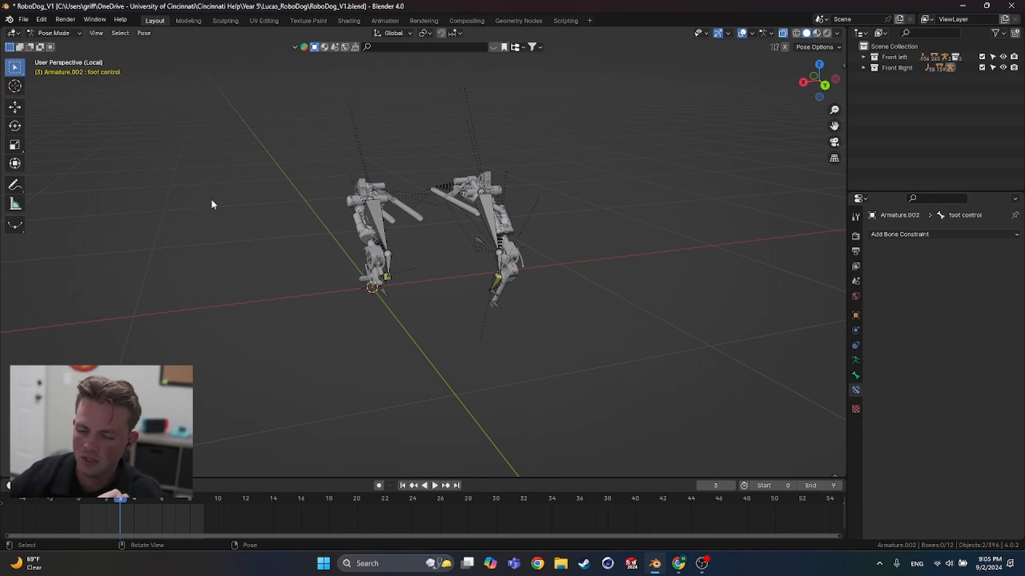
middle_drag(253, 230, 391, 209)
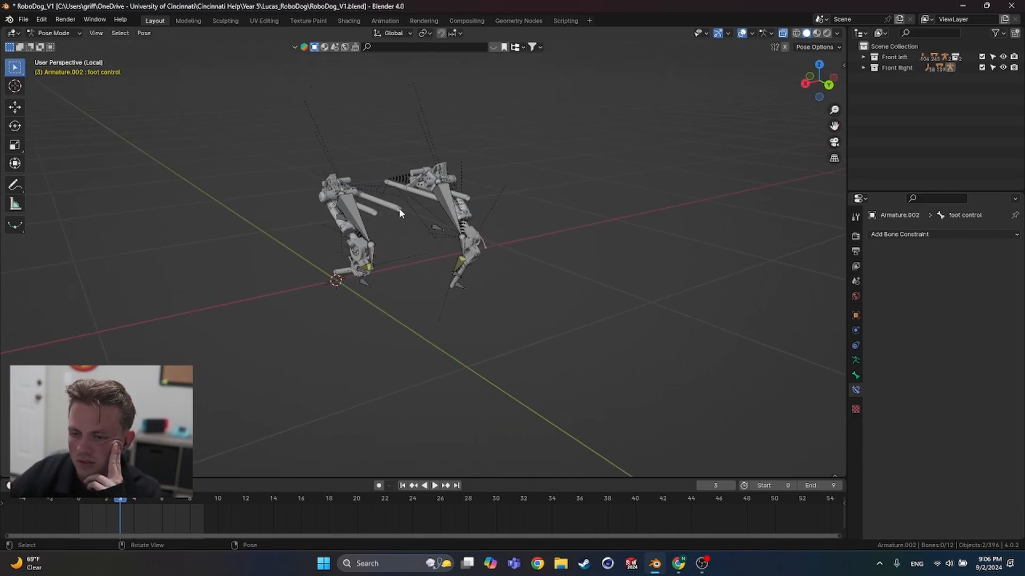
scroll(391, 204, up, 3)
scroll(372, 201, down, 1)
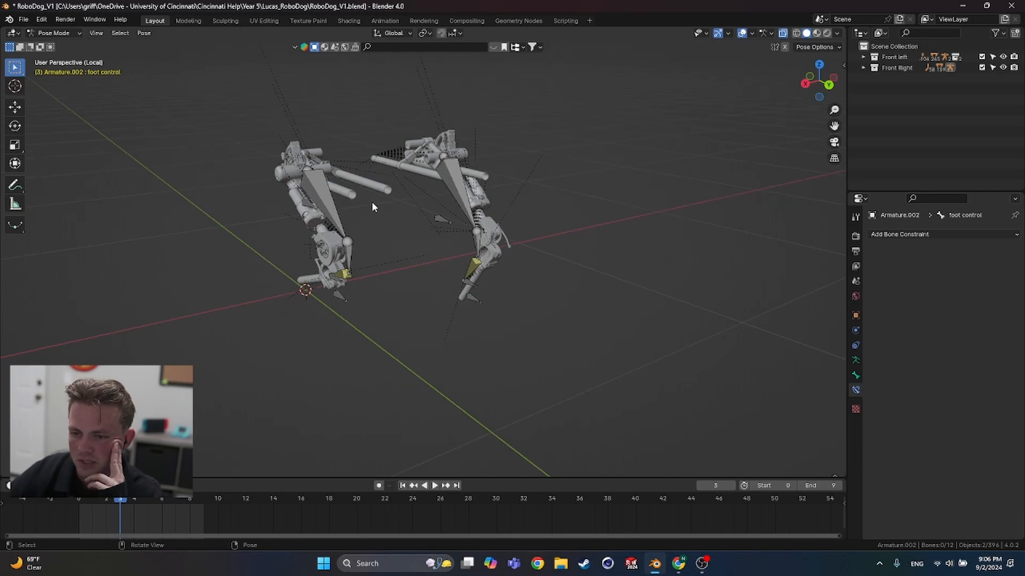
mouse_move(384, 190)
middle_down()
mouse_move(400, 244)
mouse_move(530, 200)
mouse_move(252, 200)
mouse_move(398, 199)
middle_up()
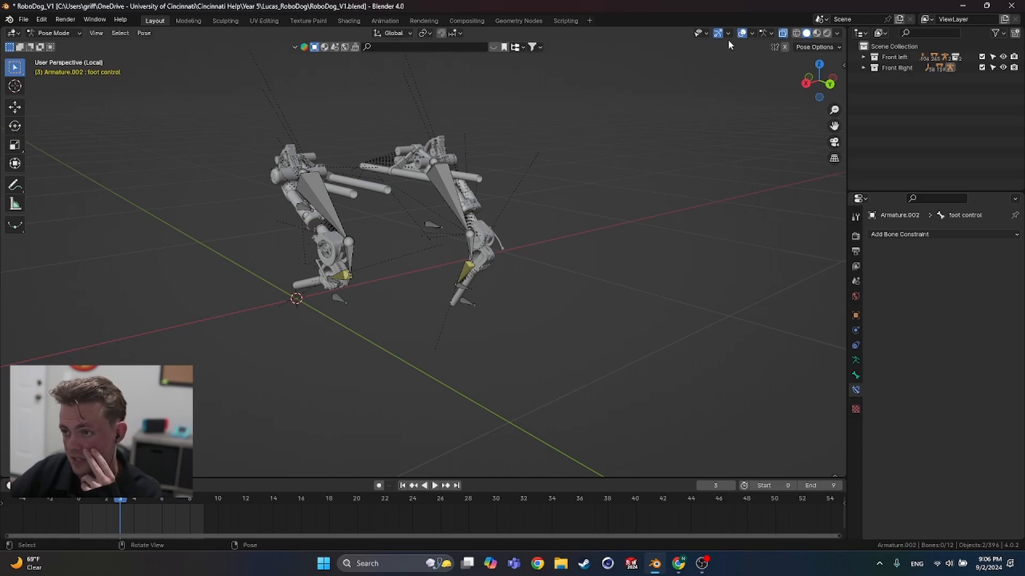
click(742, 33)
middle_drag(324, 257, 287, 231)
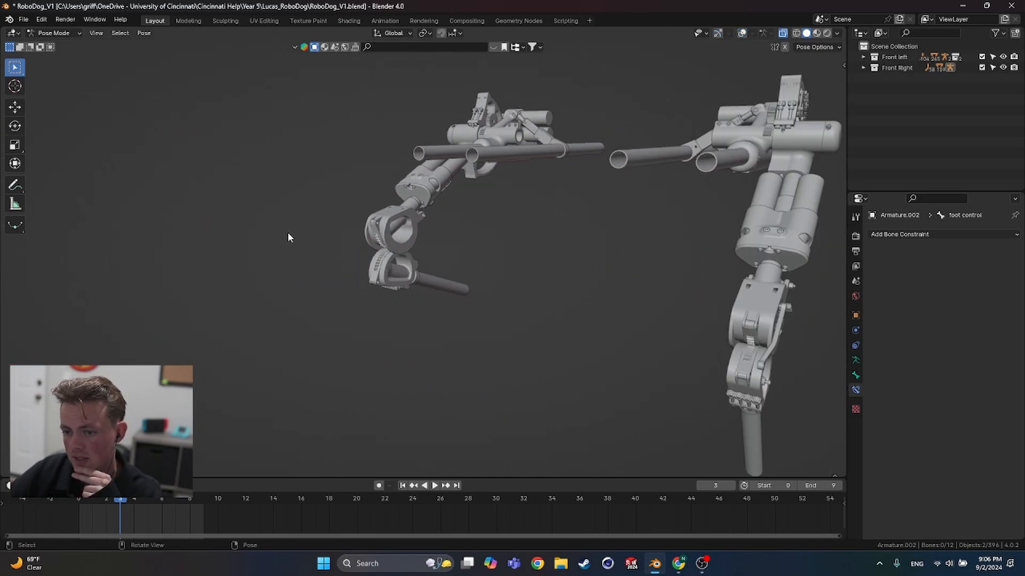
Step: Examine the front left leg's knee joint and lower leg up close at frames 2 and 3 from several sides
mouse_move(111, 502)
mouse_down()
mouse_move(74, 501)
mouse_move(106, 500)
mouse_up()
scroll(370, 290, up, 5)
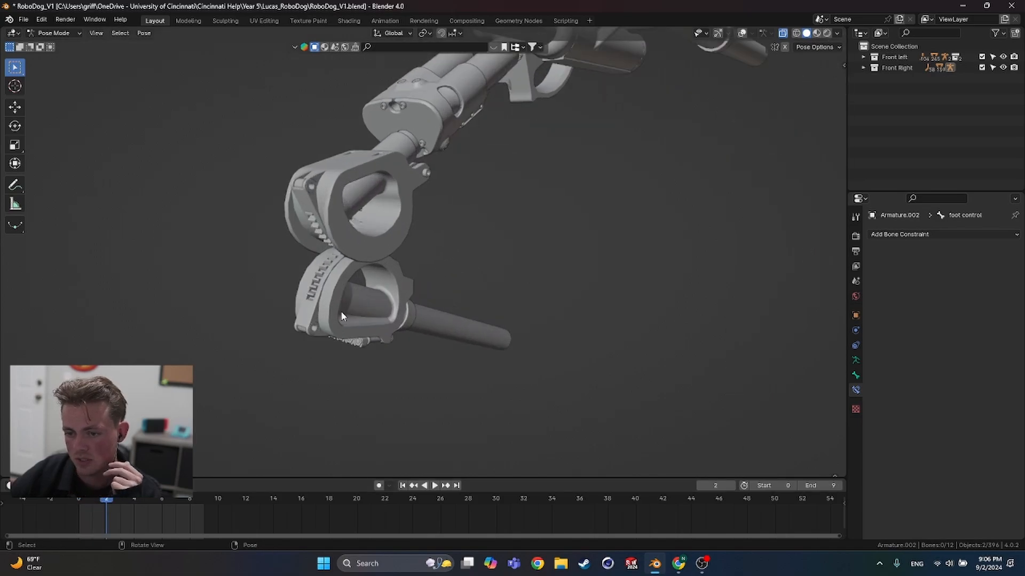
middle_drag(370, 290, 386, 311)
mouse_move(107, 500)
mouse_down()
mouse_move(80, 498)
mouse_move(180, 499)
mouse_move(114, 497)
mouse_up()
scroll(317, 308, down, 5)
middle_drag(317, 308, 463, 323)
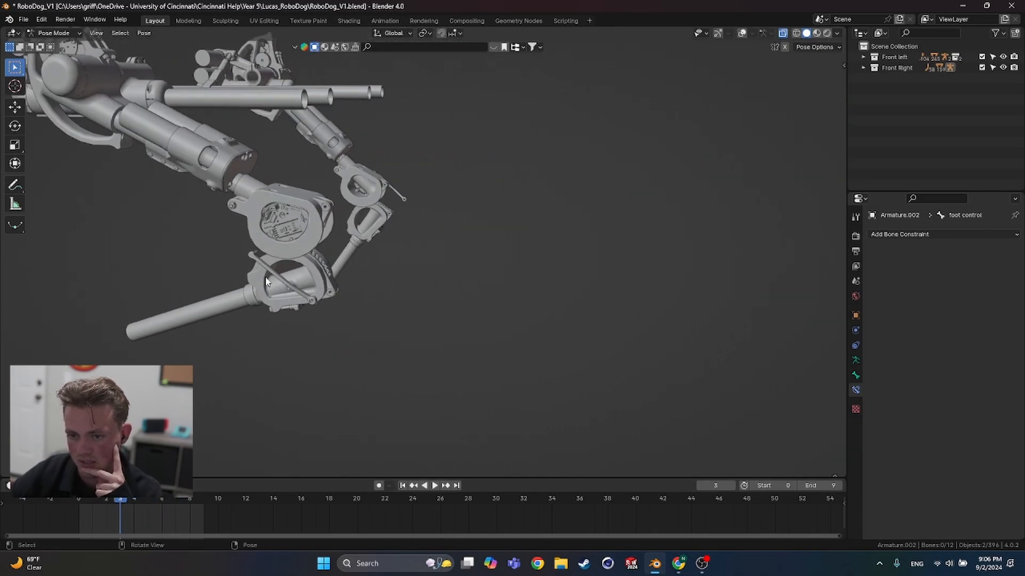
scroll(298, 303, down, 4)
middle_drag(373, 269, 292, 274)
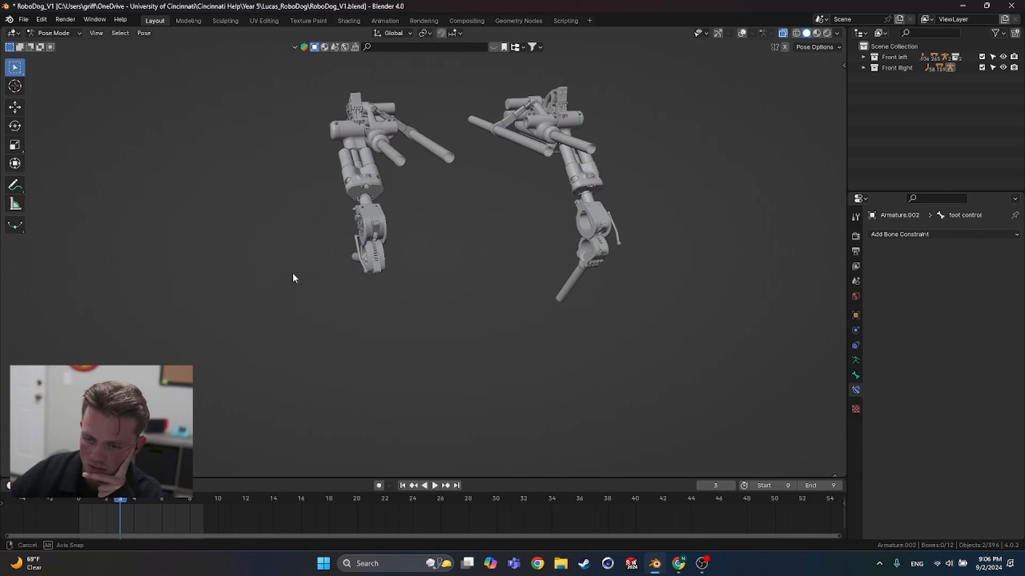
scroll(487, 240, down, 3)
middle_drag(486, 244, 407, 259)
scroll(464, 259, up, 6)
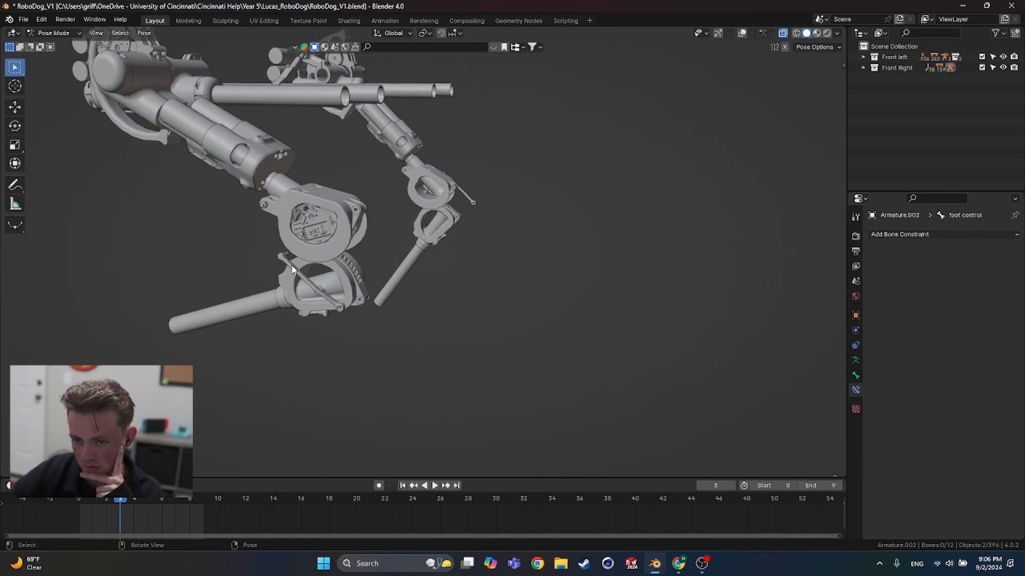
Step: Scrub the animation to frame 4 and inspect the poses of both front legs
drag(101, 507, 136, 500)
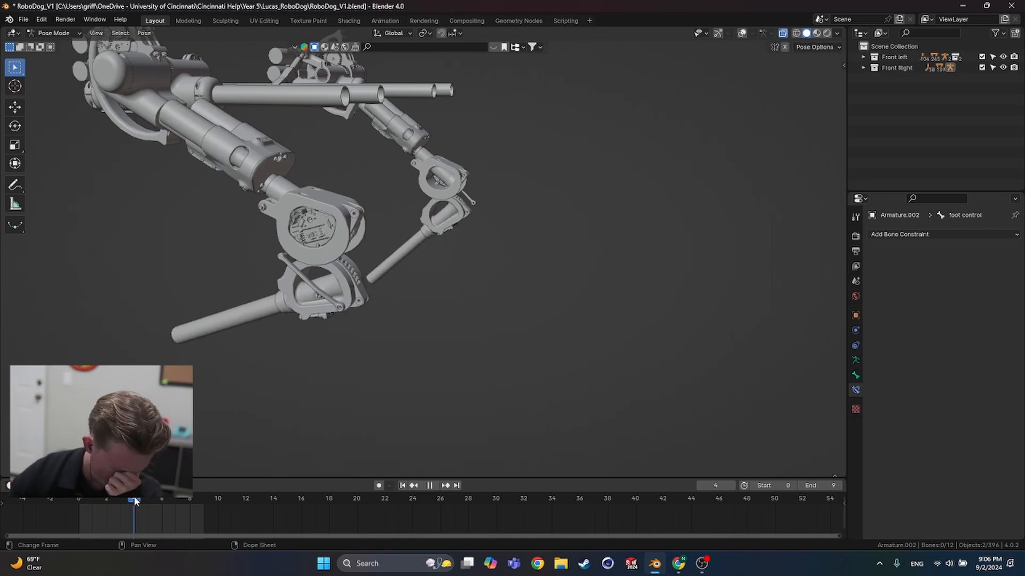
mouse_move(135, 501)
mouse_down()
mouse_move(195, 501)
mouse_move(115, 503)
mouse_move(134, 500)
mouse_up()
scroll(437, 253, down, 5)
middle_drag(435, 253, 276, 318)
middle_drag(322, 275, 464, 283)
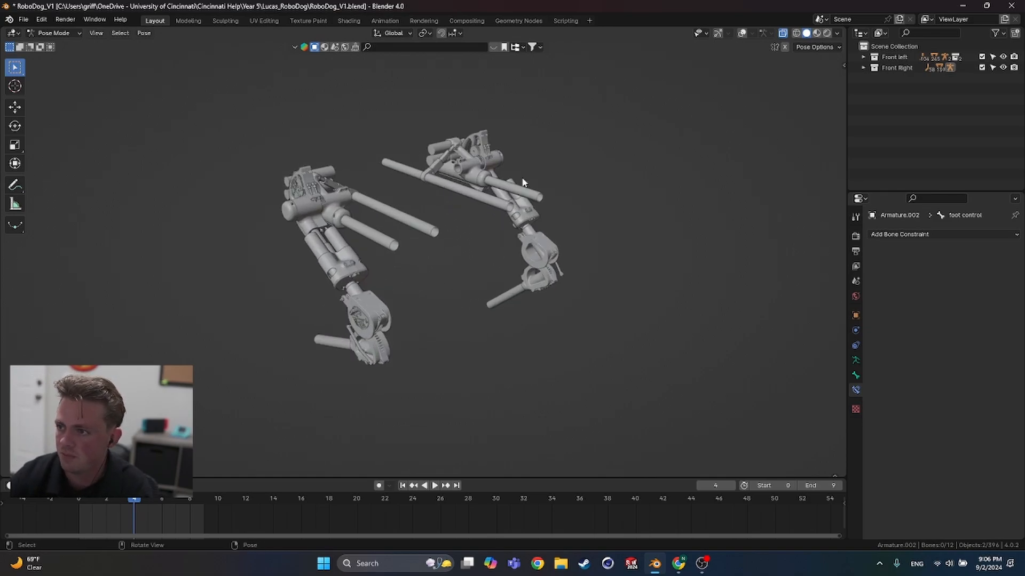
Step: Turn the viewport overlays and gizmos back on, and save the RoboDog_V1 file
click(743, 33)
click(717, 33)
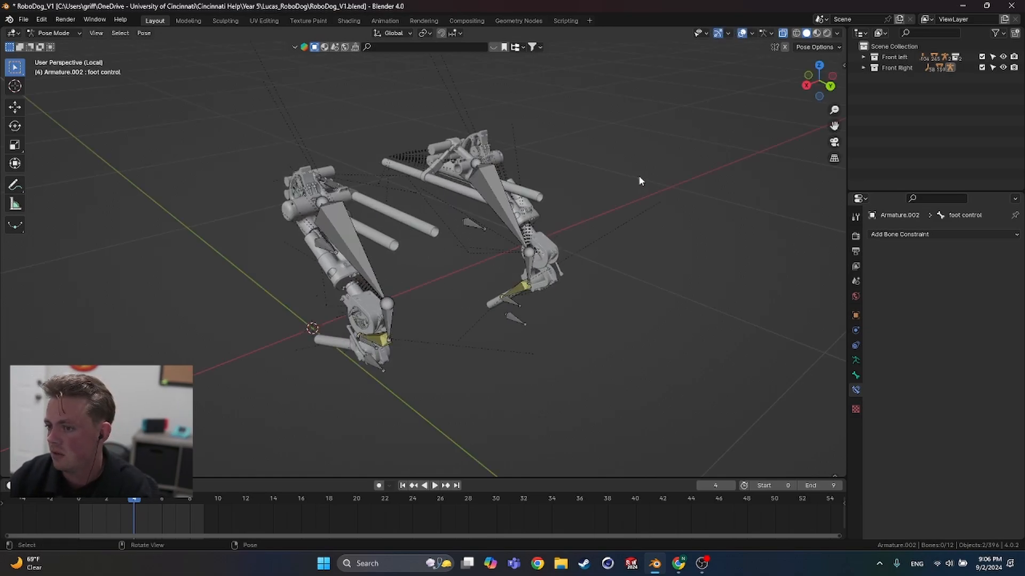
click(23, 20)
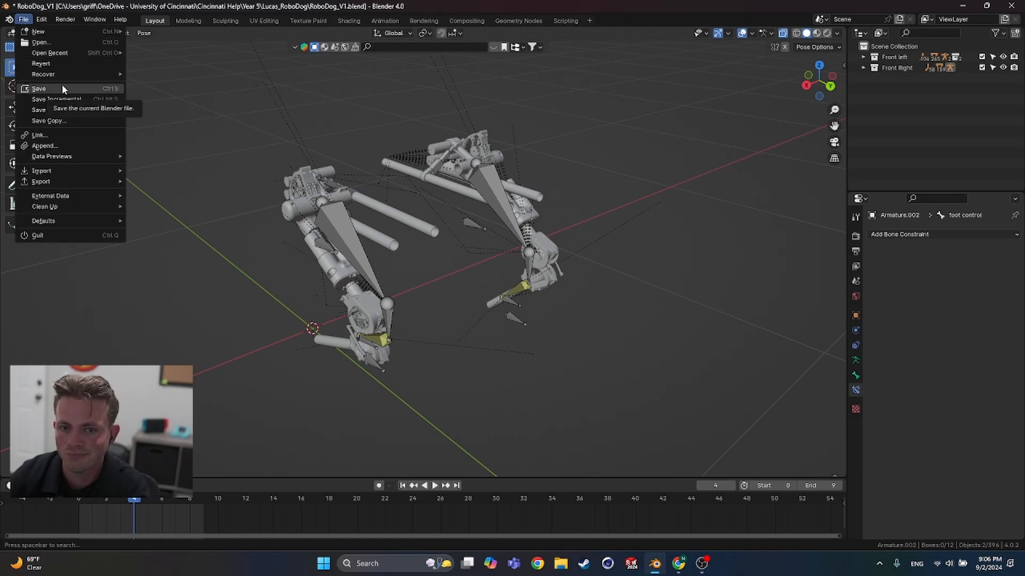
click(62, 87)
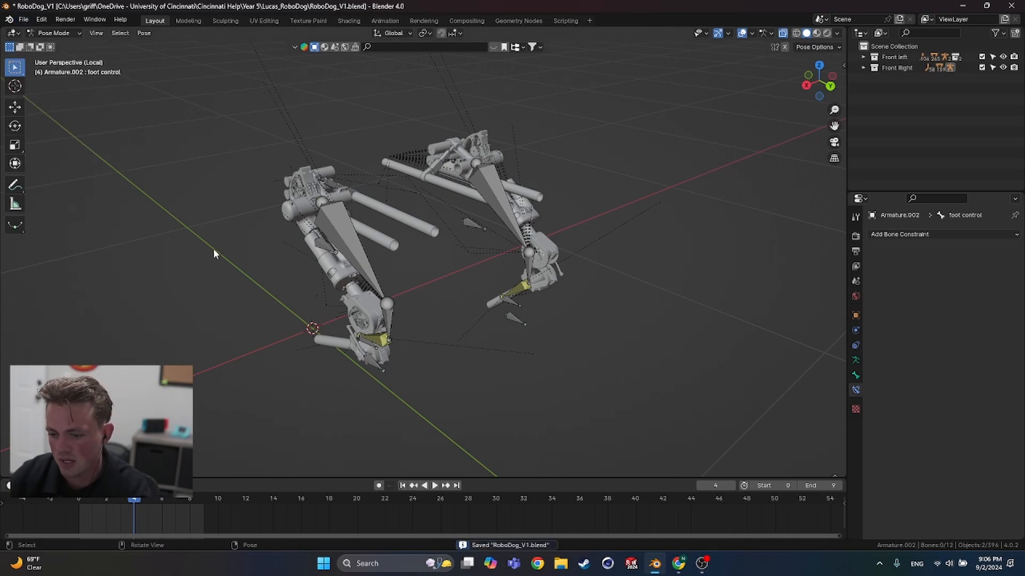
middle_drag(213, 248, 218, 242)
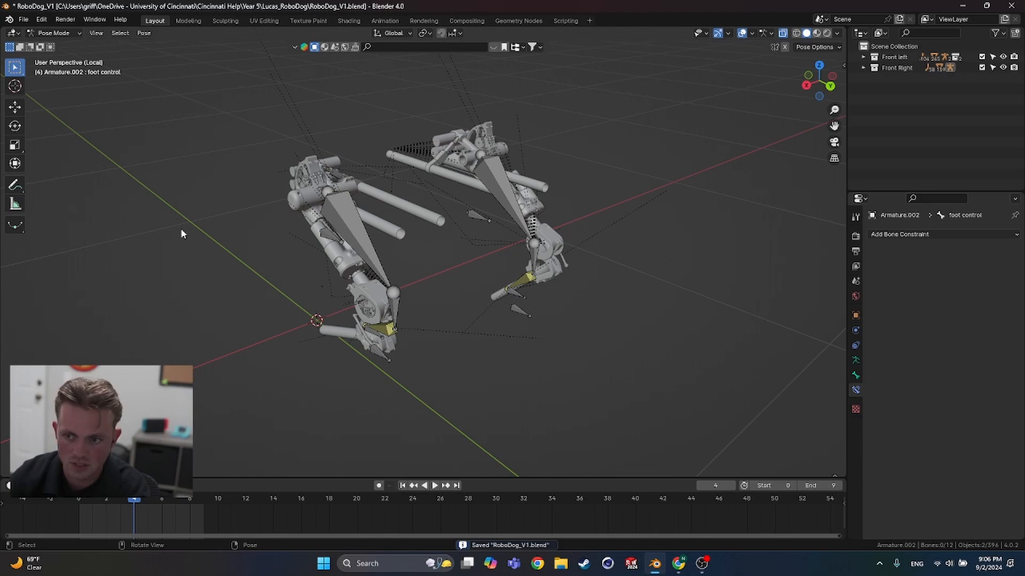